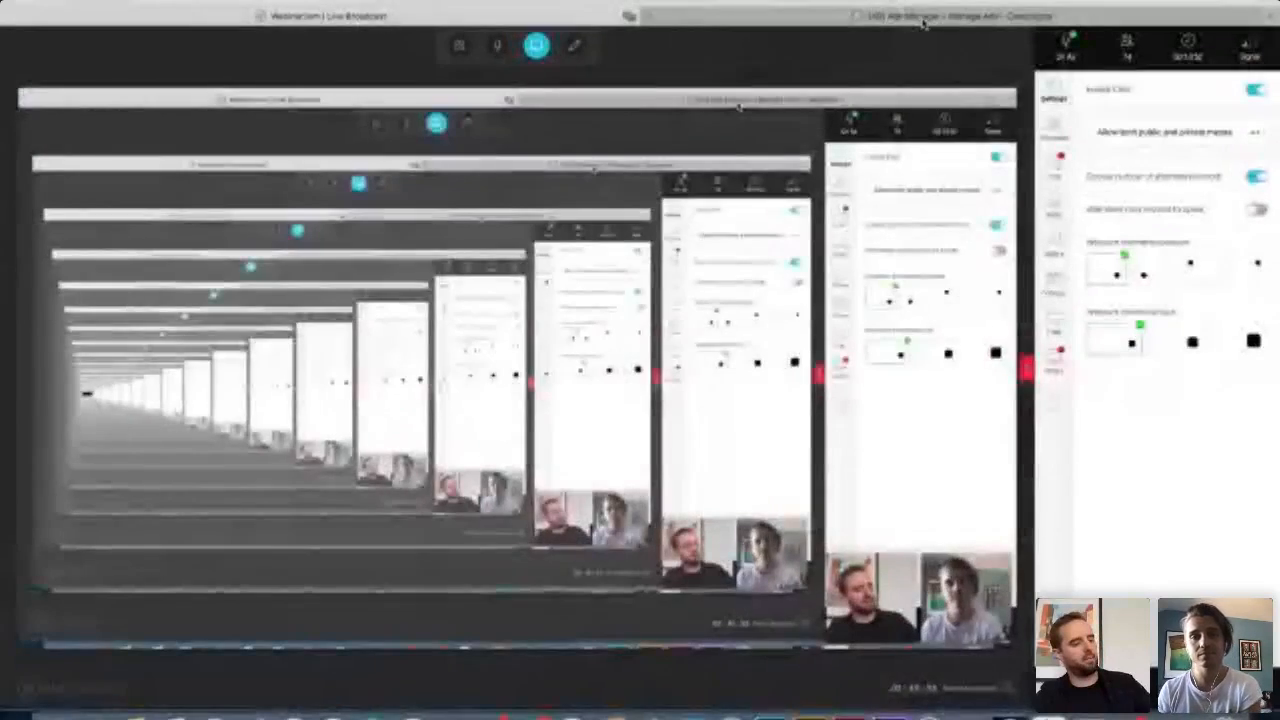
Switch from the webinar broadcast to the Ads Manager campaign creation page and dismiss the chat notification.
left_click(922, 22)
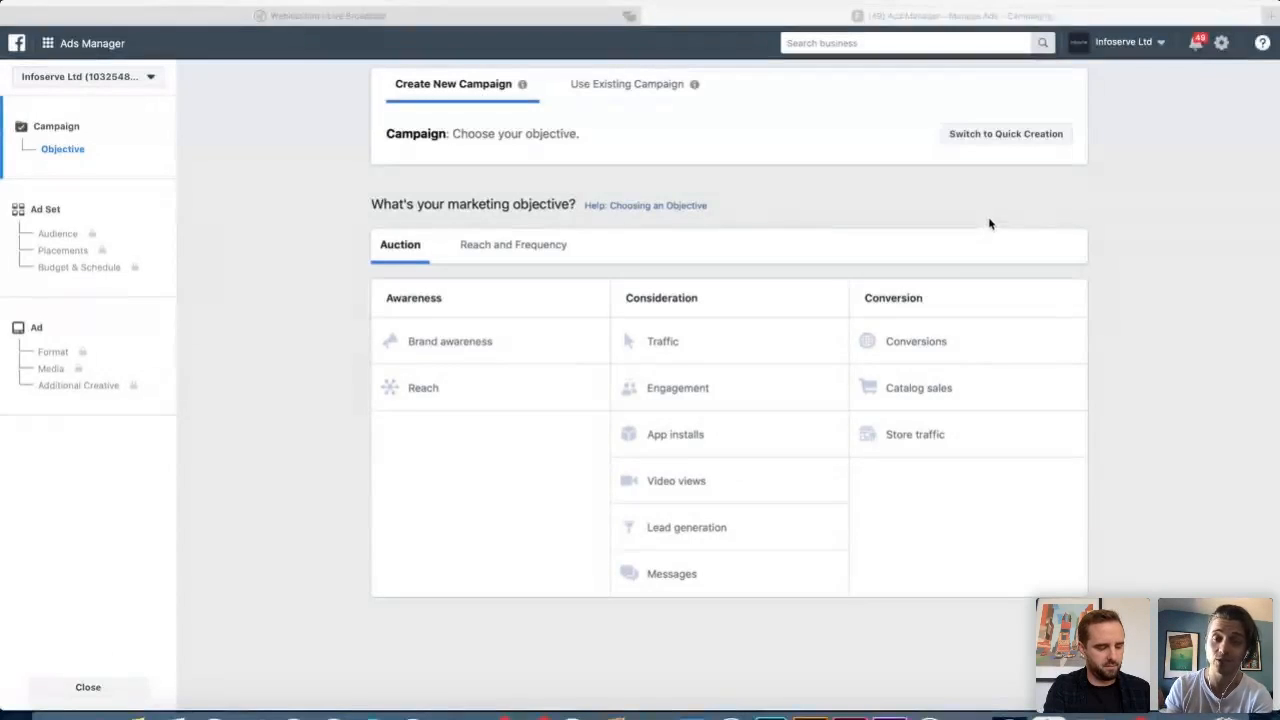
left_click(543, 16)
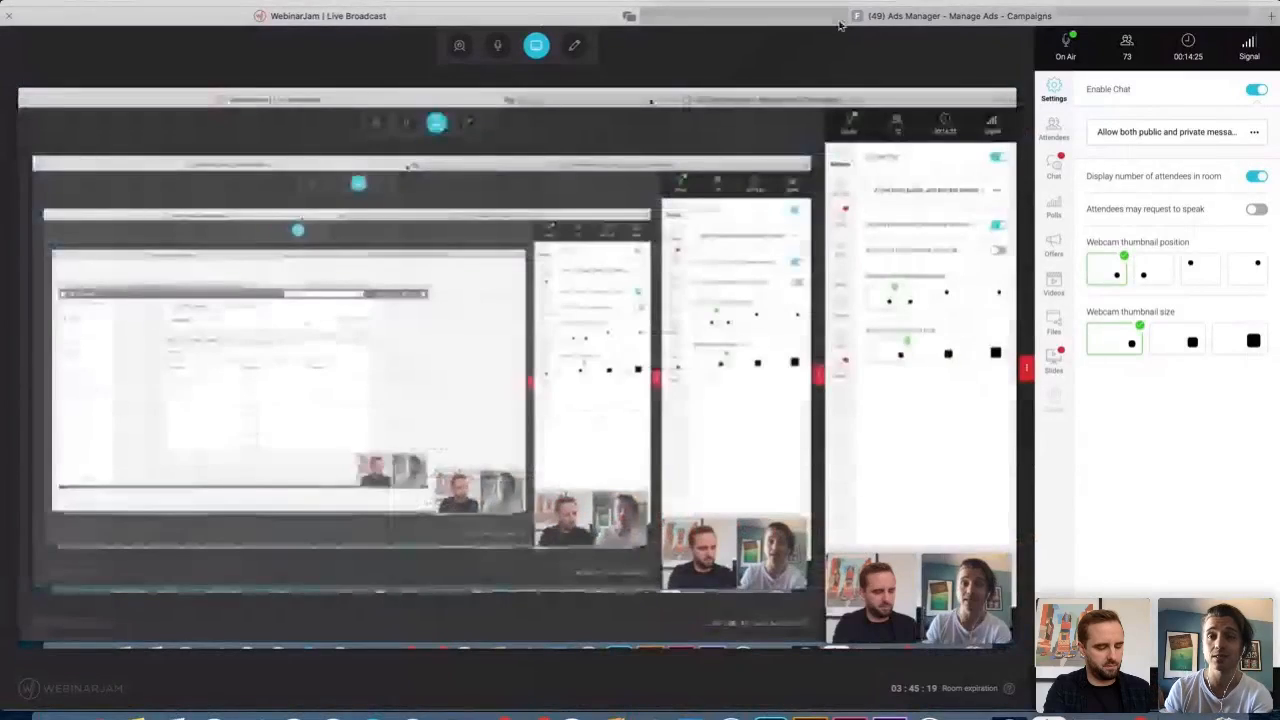
left_click(960, 16)
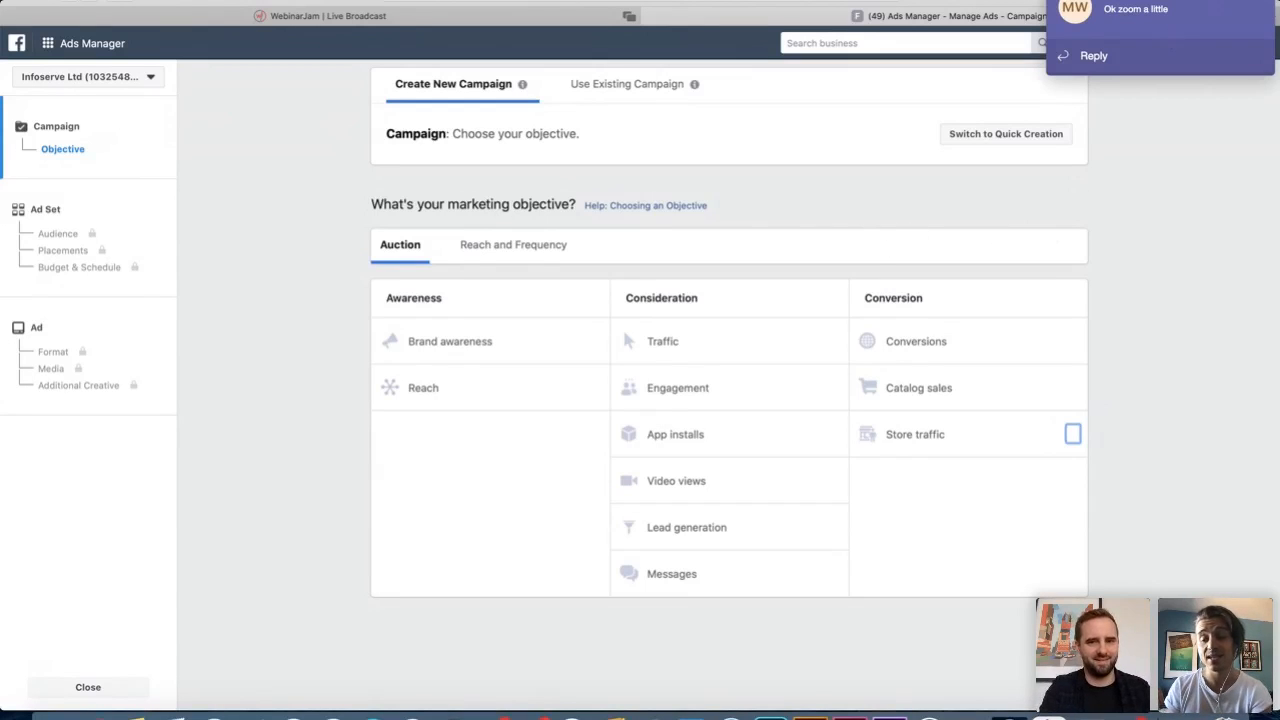
left_click(1262, 4)
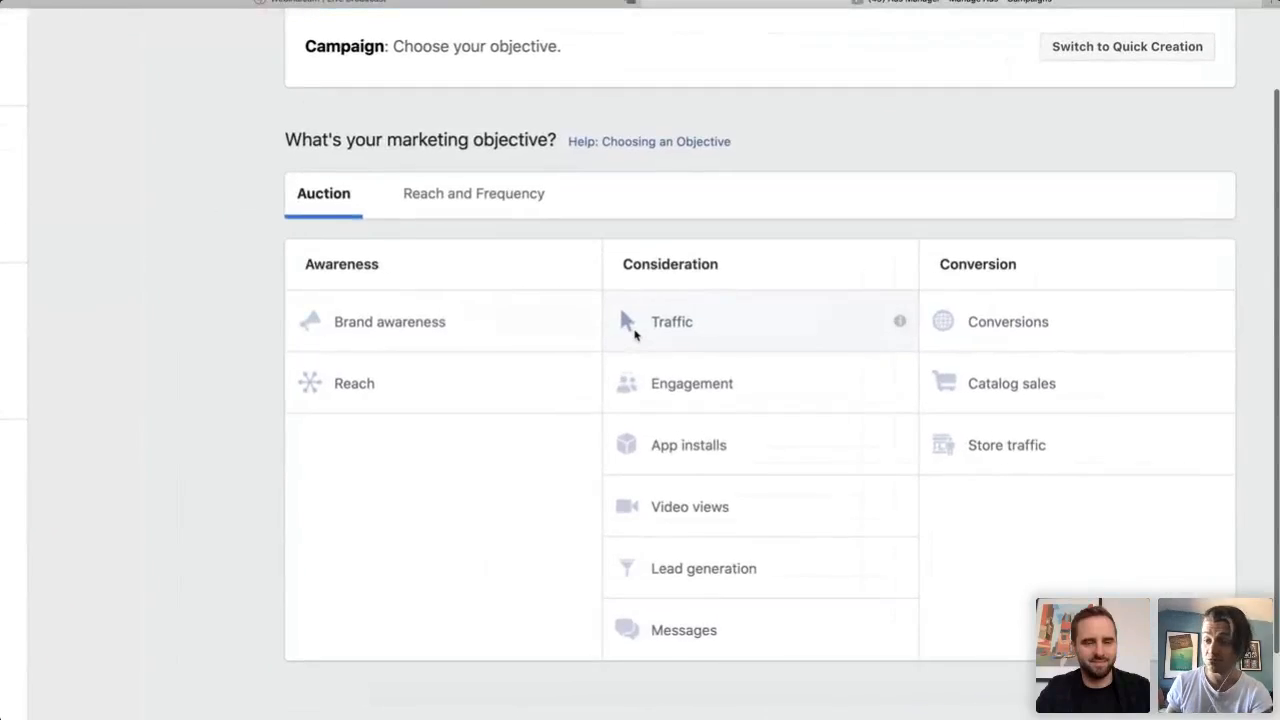
Examine the Awareness, Consideration and Conversion marketing objectives at a magnified view.
scroll(634, 334, "right", 2)
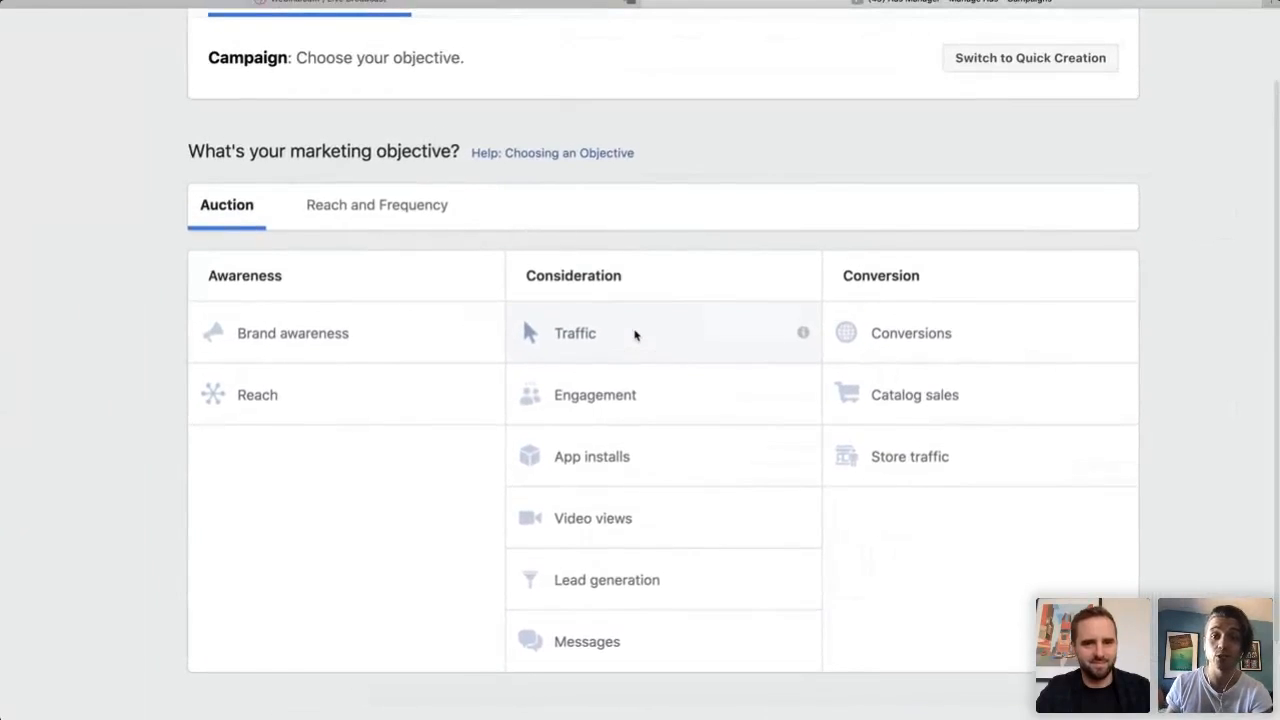
scroll(1069, 354, "down", 1)
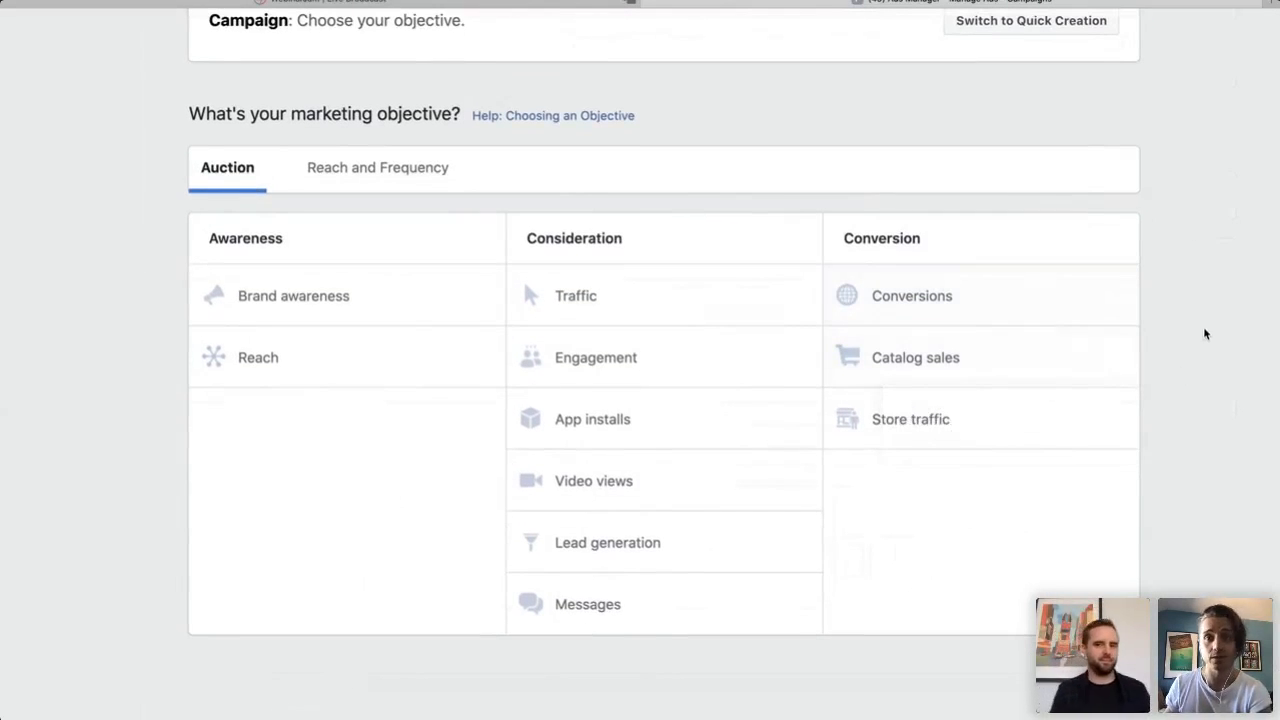
scroll(1204, 333, "right", 1)
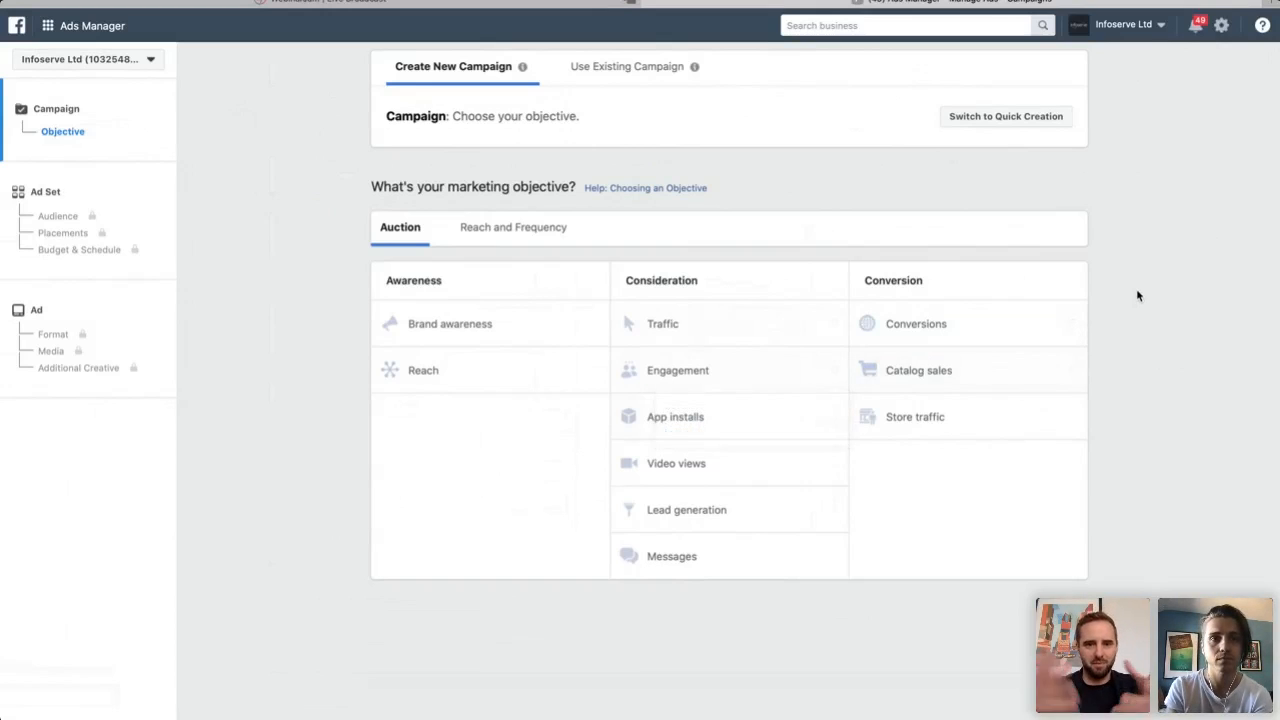
scroll(857, 351, "up", 3)
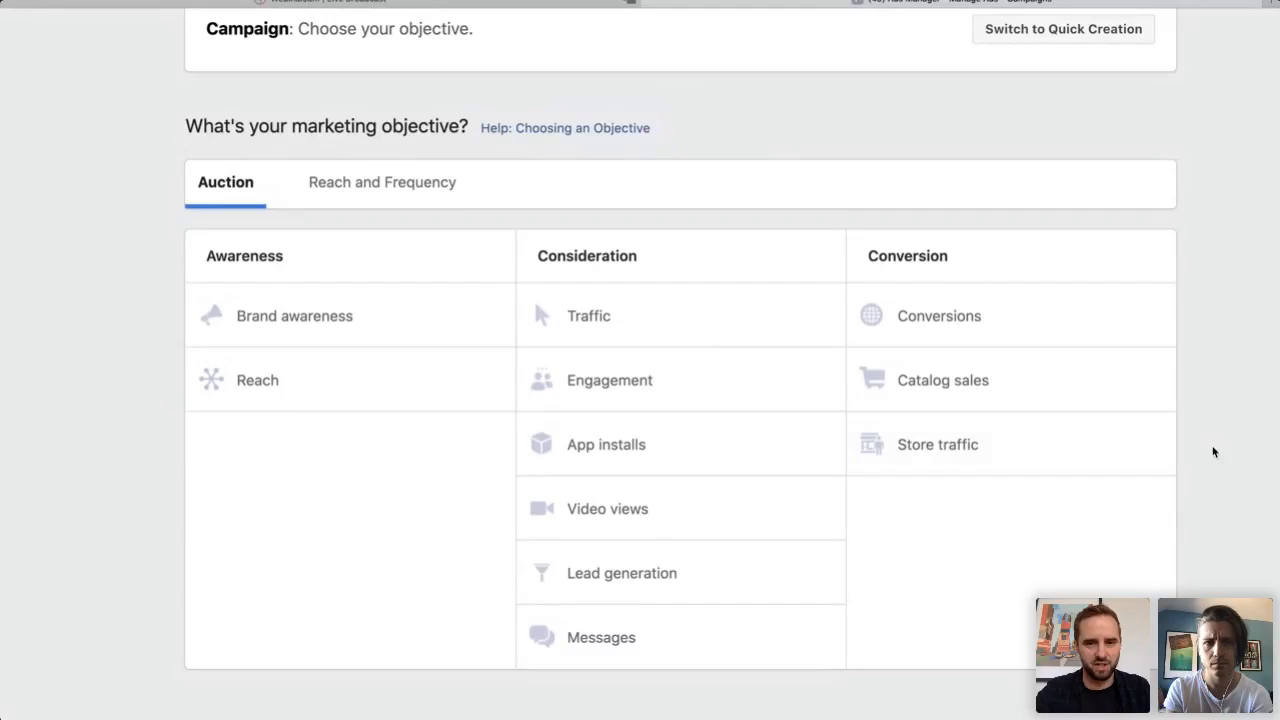
scroll(1213, 452, "right", 2)
scroll(1213, 452, "down", 2)
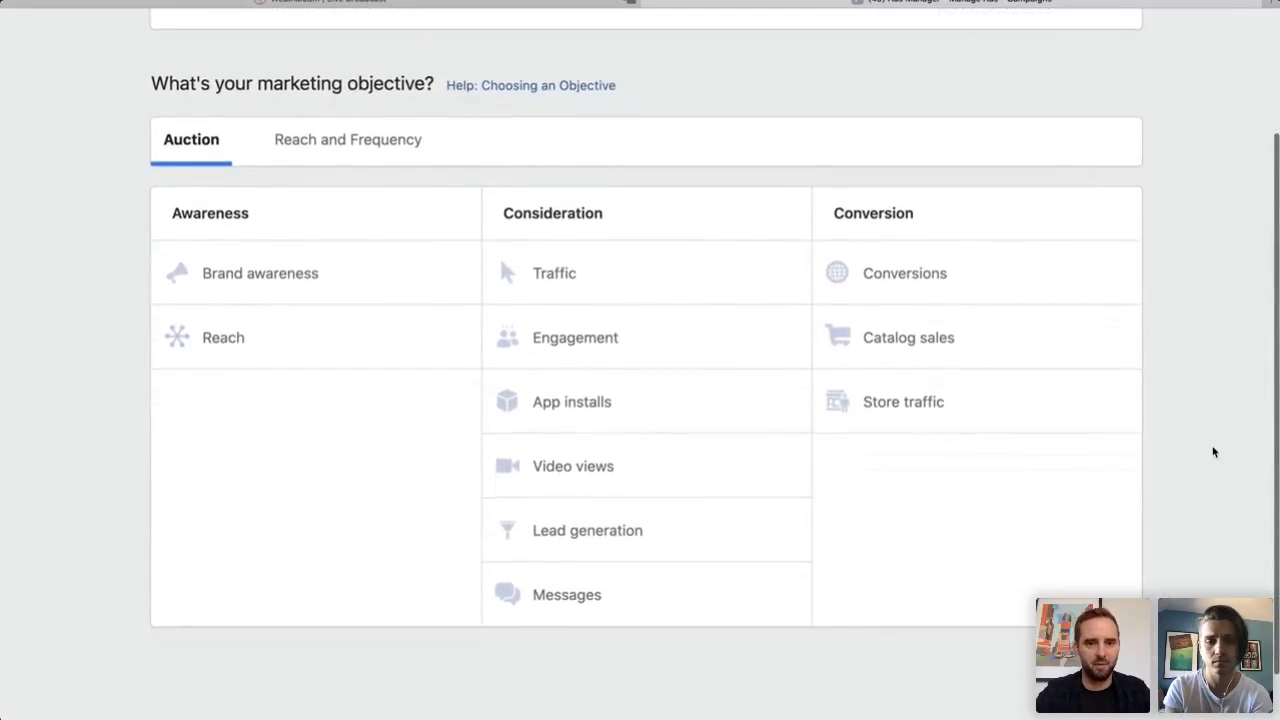
scroll(1213, 452, "down", 1)
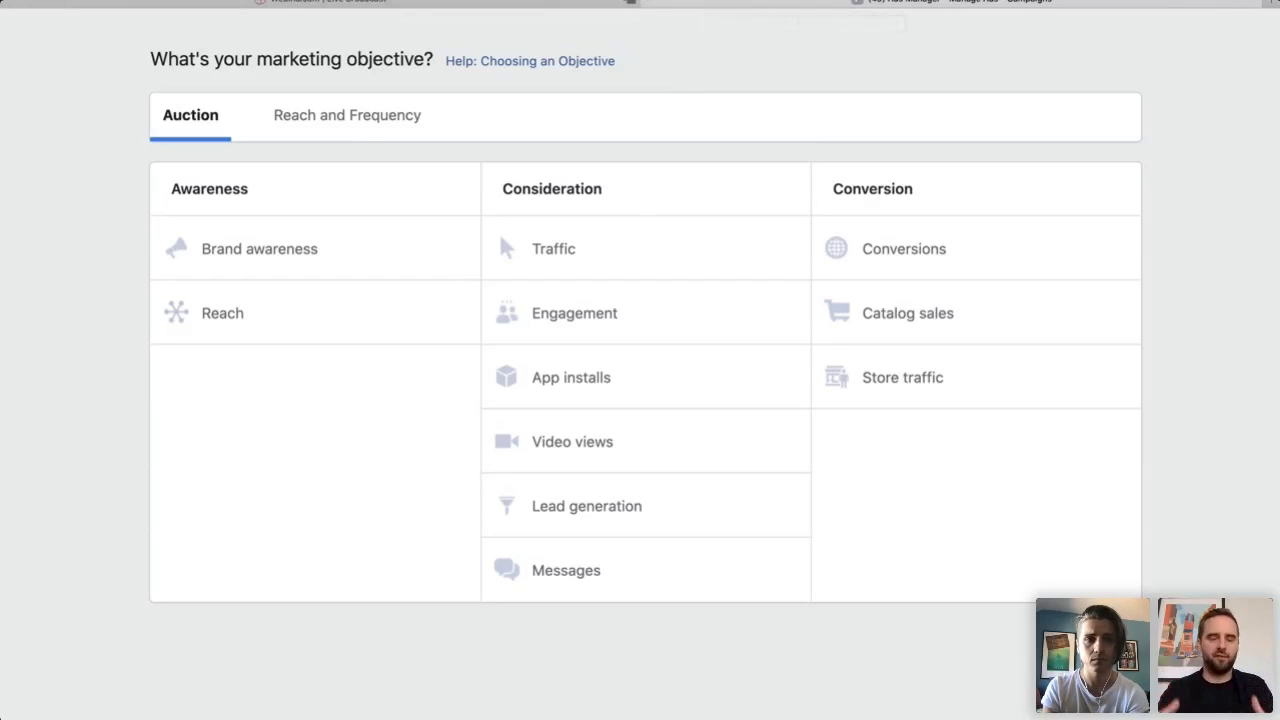
key("super+l")
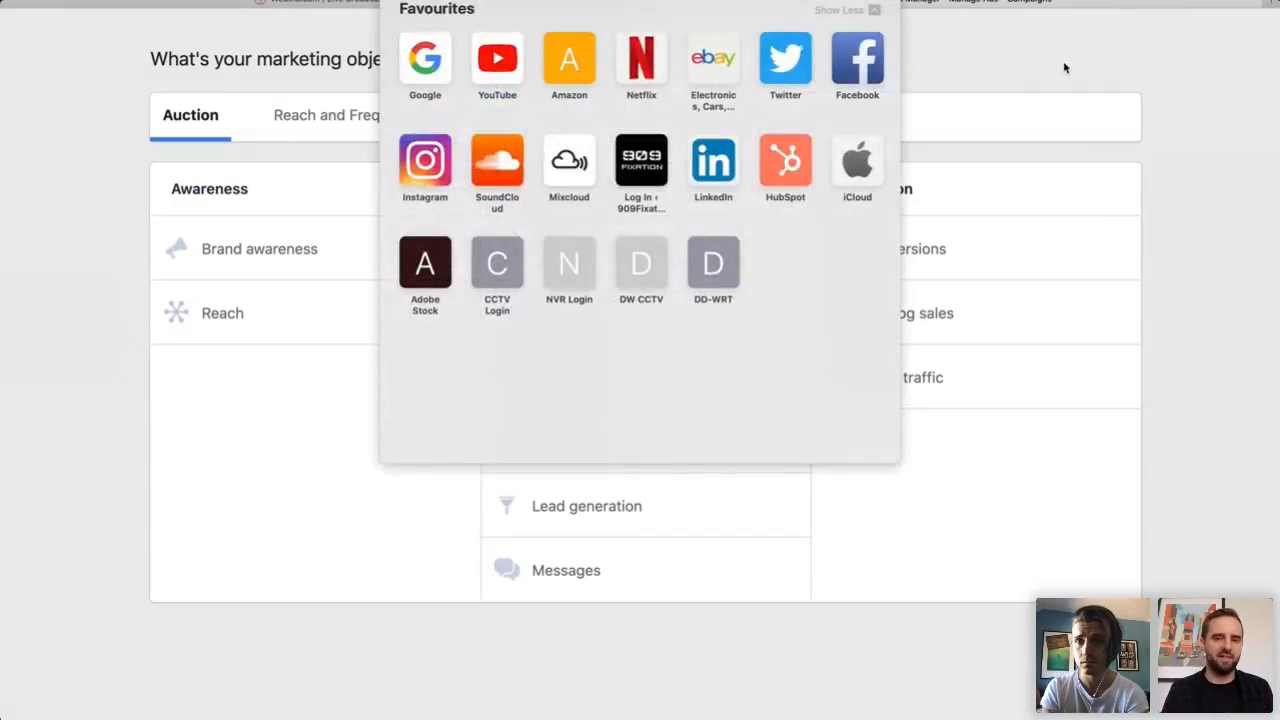
left_click(1065, 65)
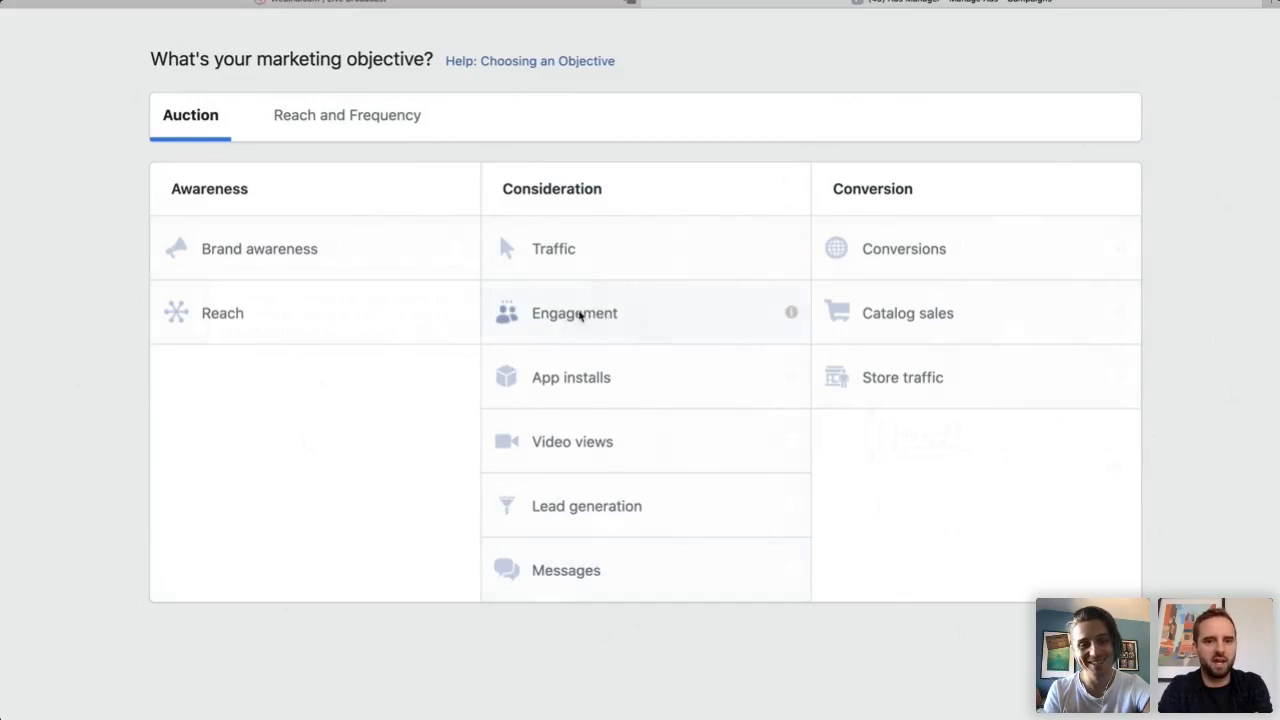
Choose Engagement as the campaign's marketing objective and bring up its details.
left_click(614, 314)
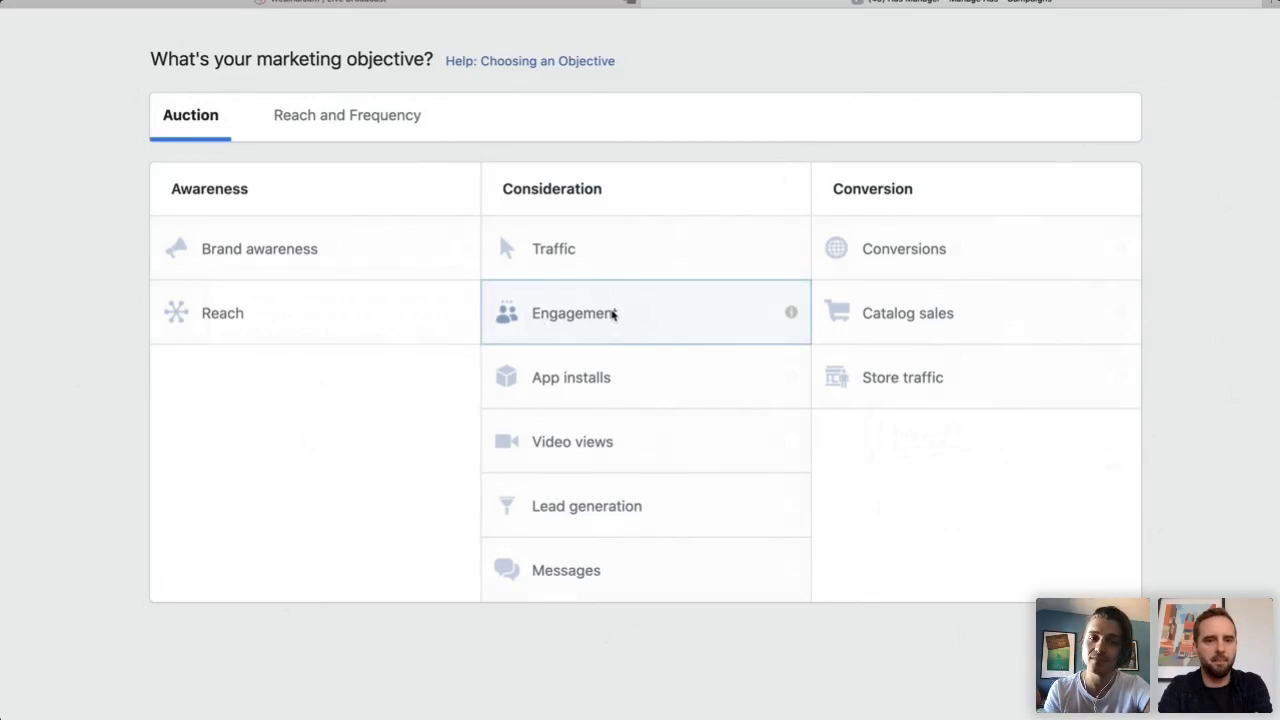
scroll(609, 314, "down", 2)
scroll(938, 490, "down", 7)
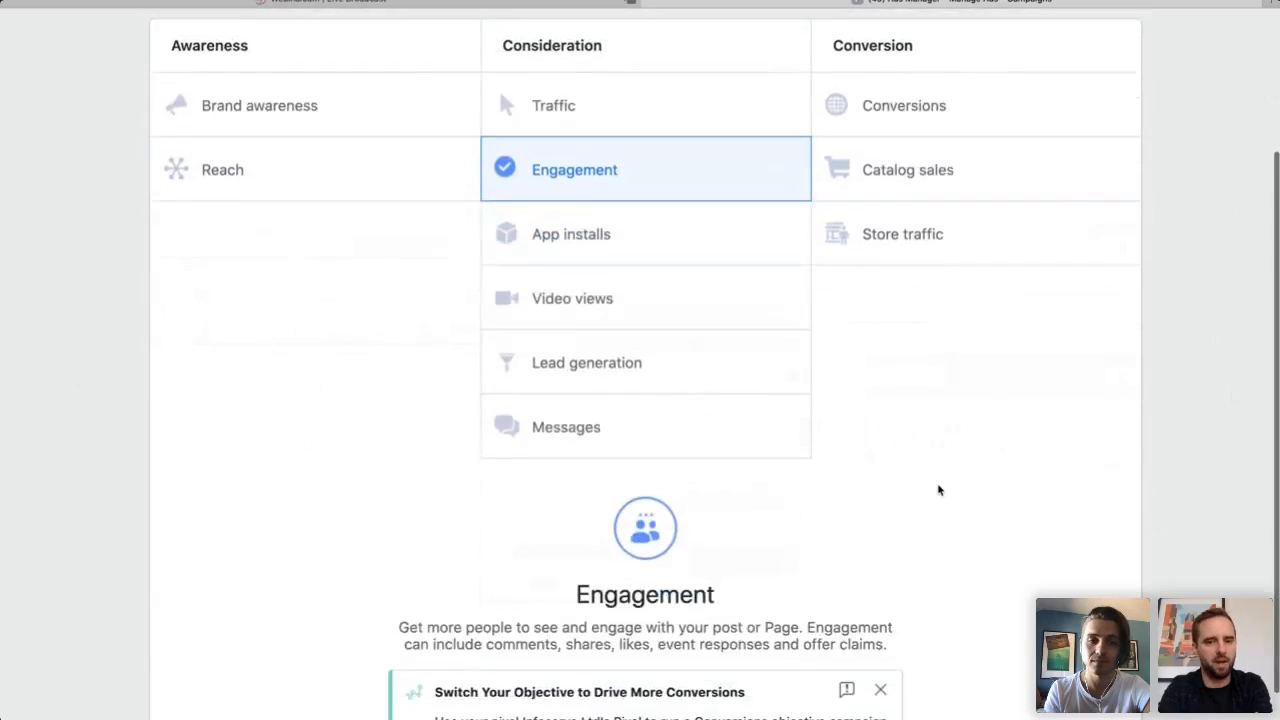
scroll(938, 490, "down", 2)
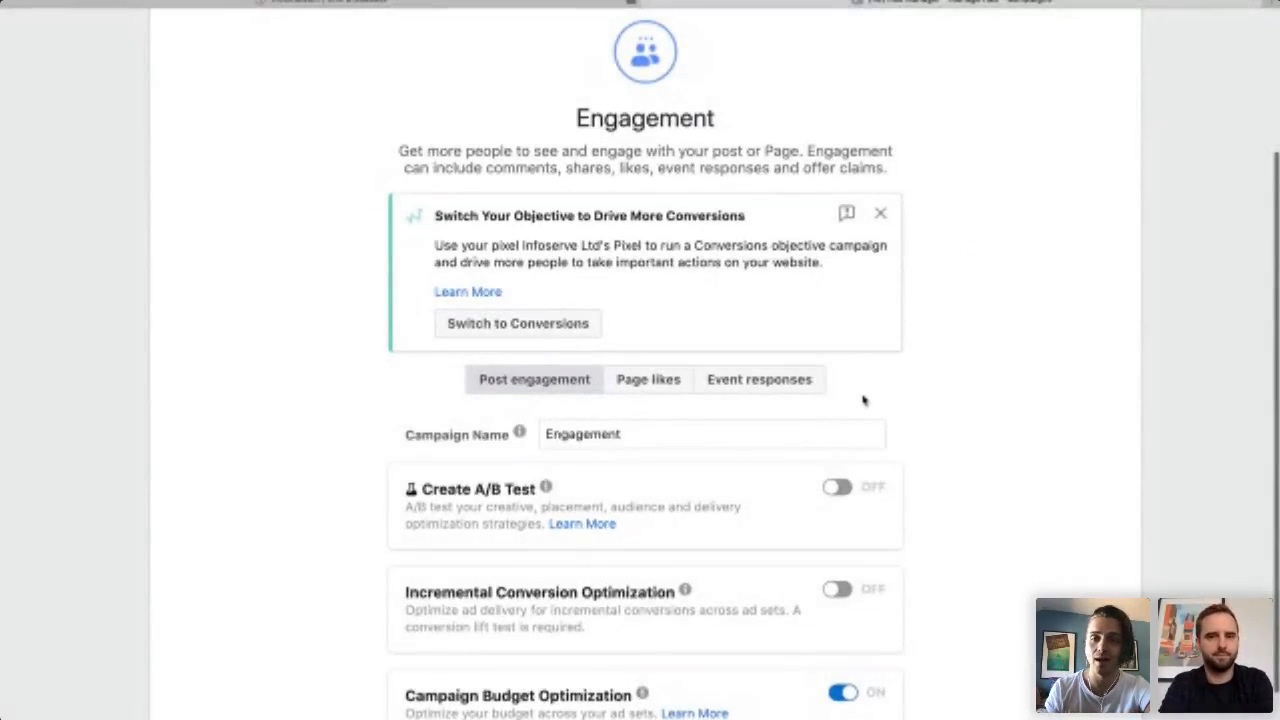
Examine the Engagement campaign's settings, including engagement type, campaign name, A/B test and budget optimization.
scroll(864, 400, "down", 2)
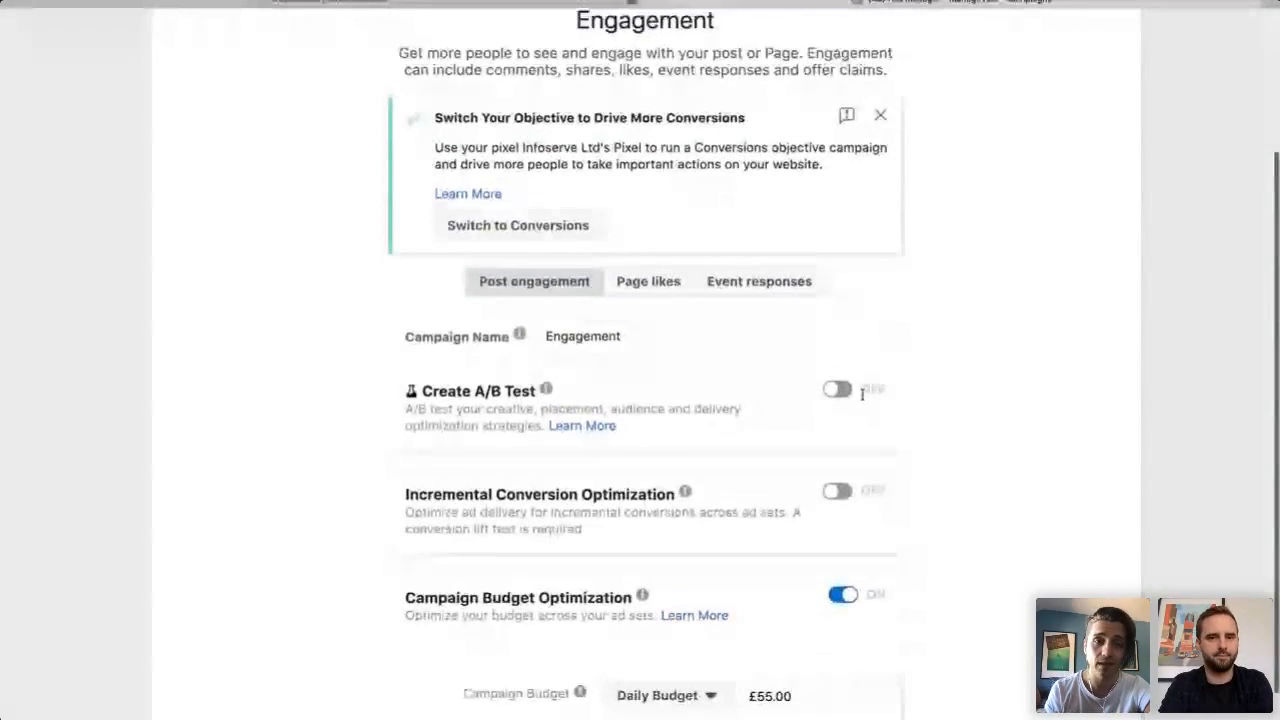
key("ctrl+minus")
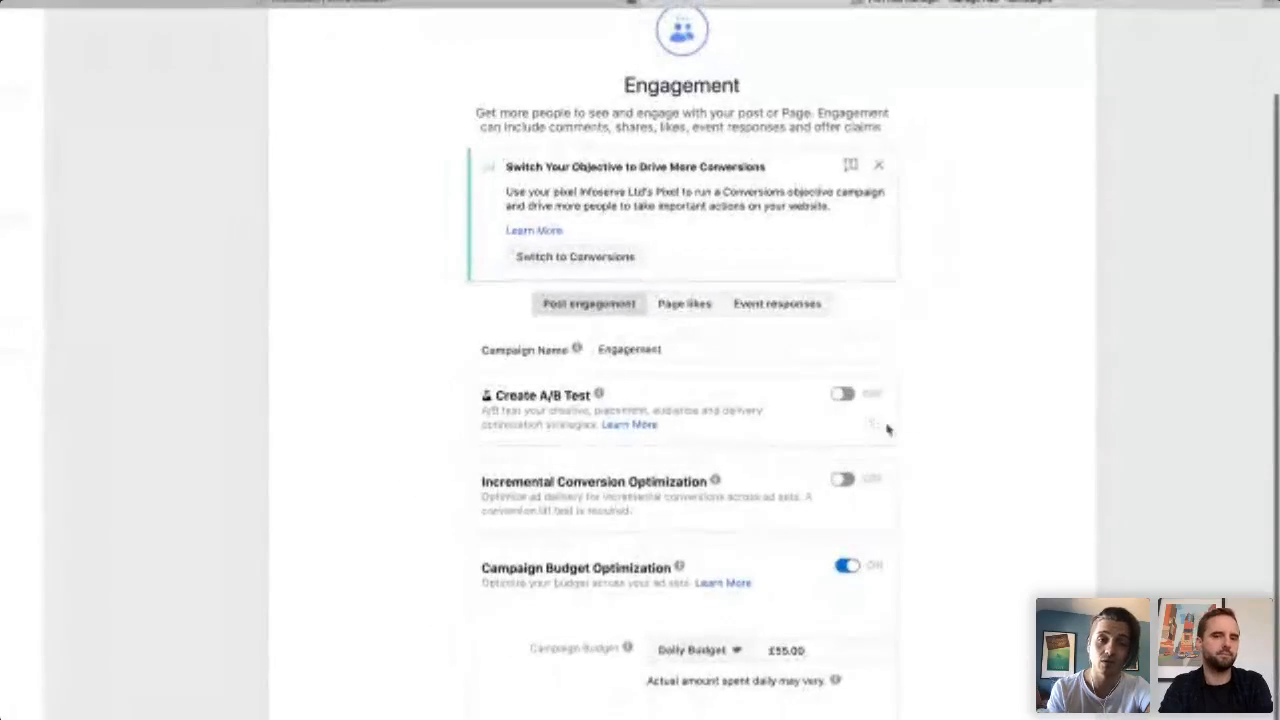
scroll(929, 446, "right", 1)
scroll(929, 446, "down", 1)
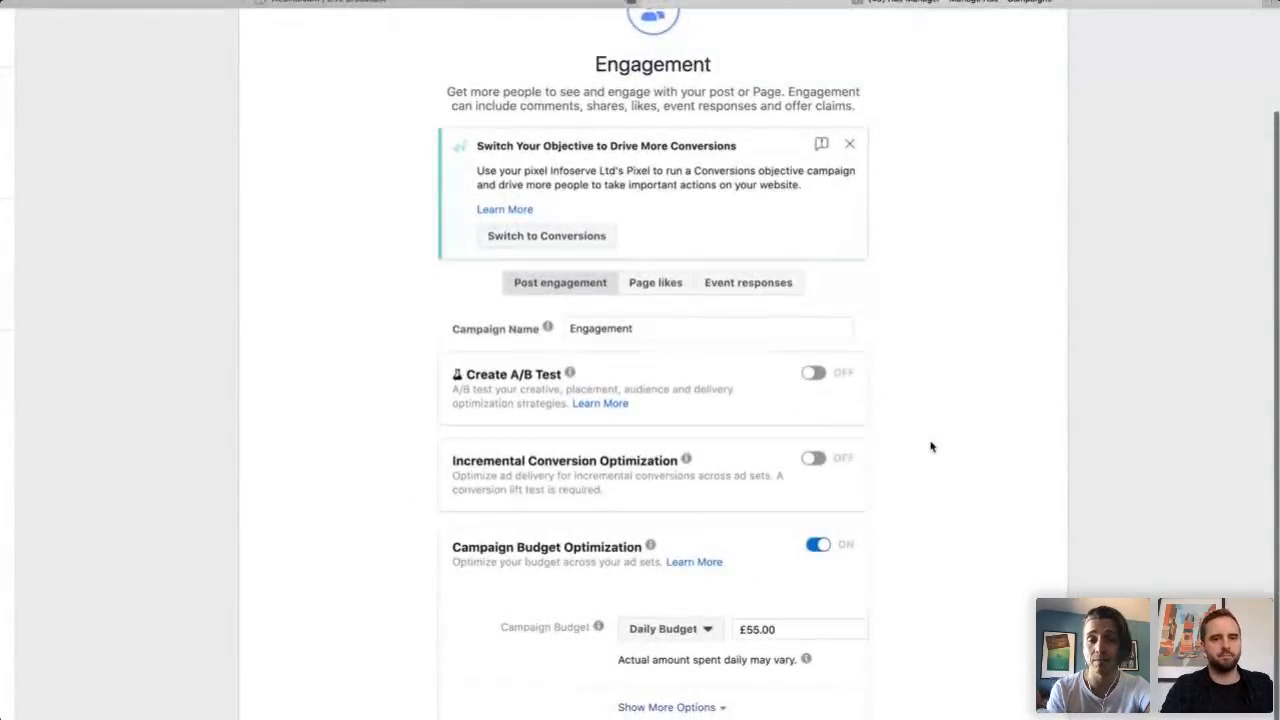
scroll(930, 446, "up", 1)
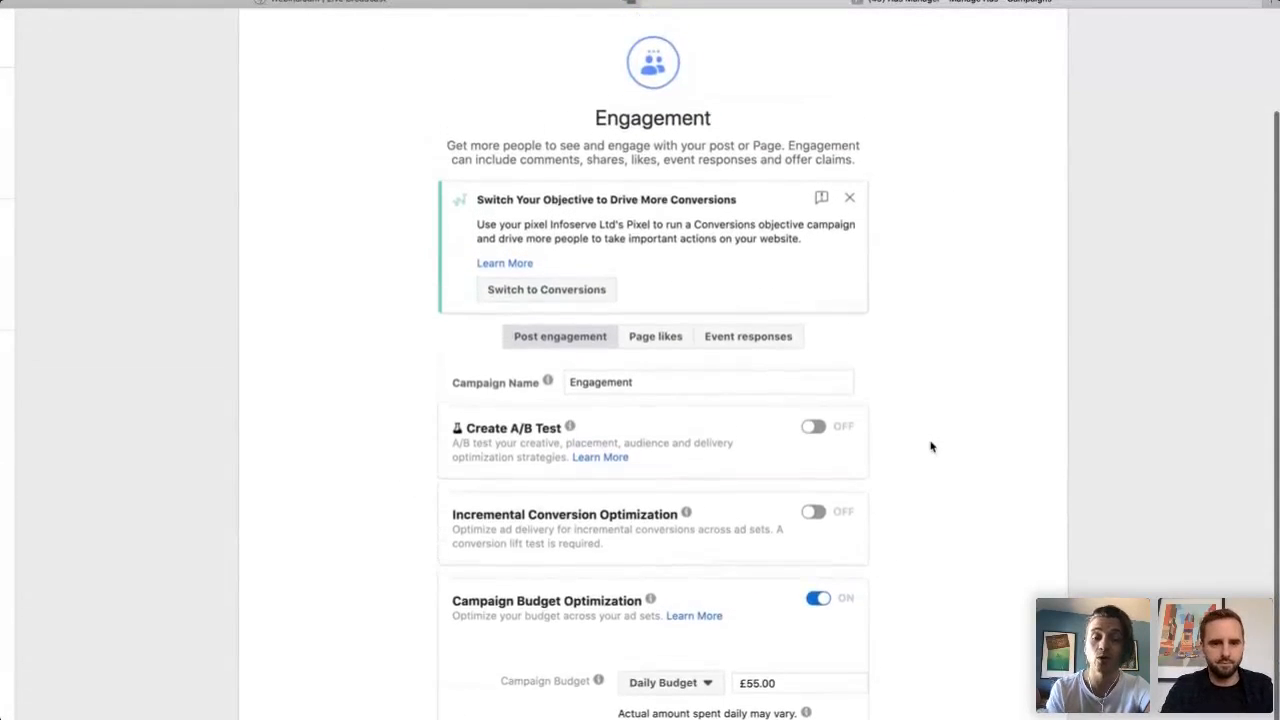
scroll(930, 446, "up", 1)
scroll(930, 446, "down", 1)
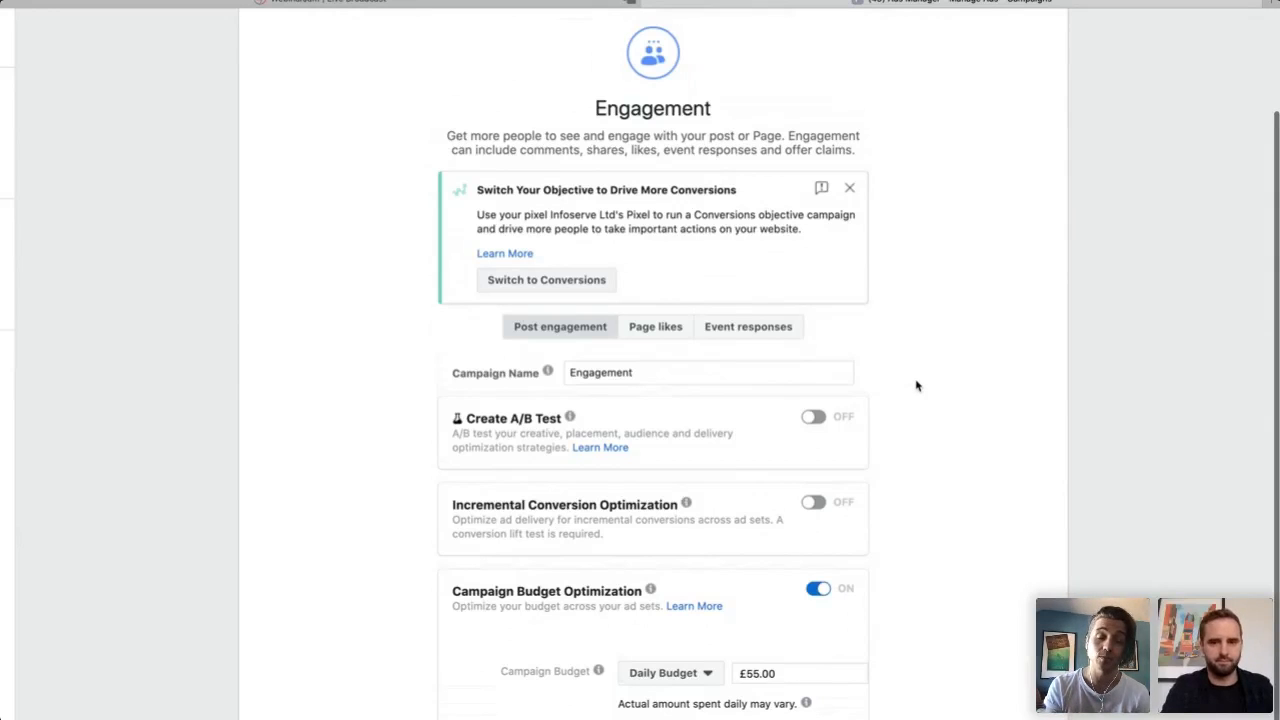
key("super+plus")
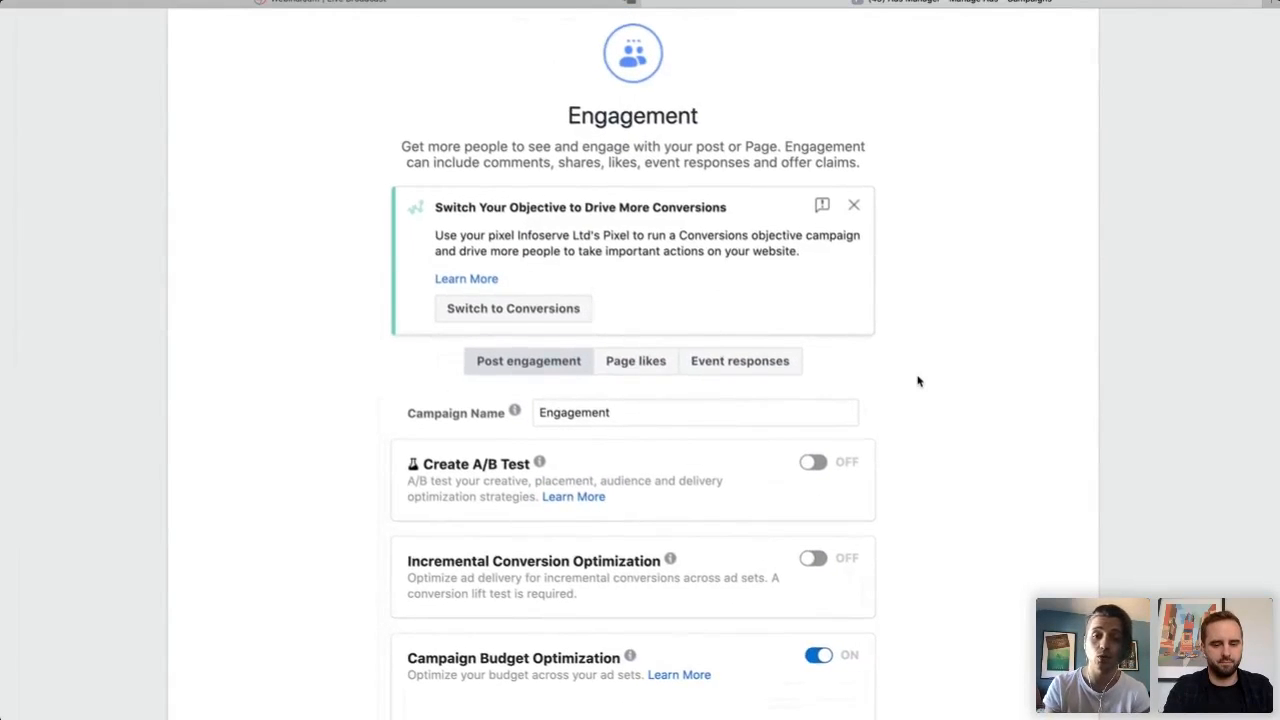
Preview the Page likes and Event responses engagement types, and return to Post engagement.
left_click(634, 366)
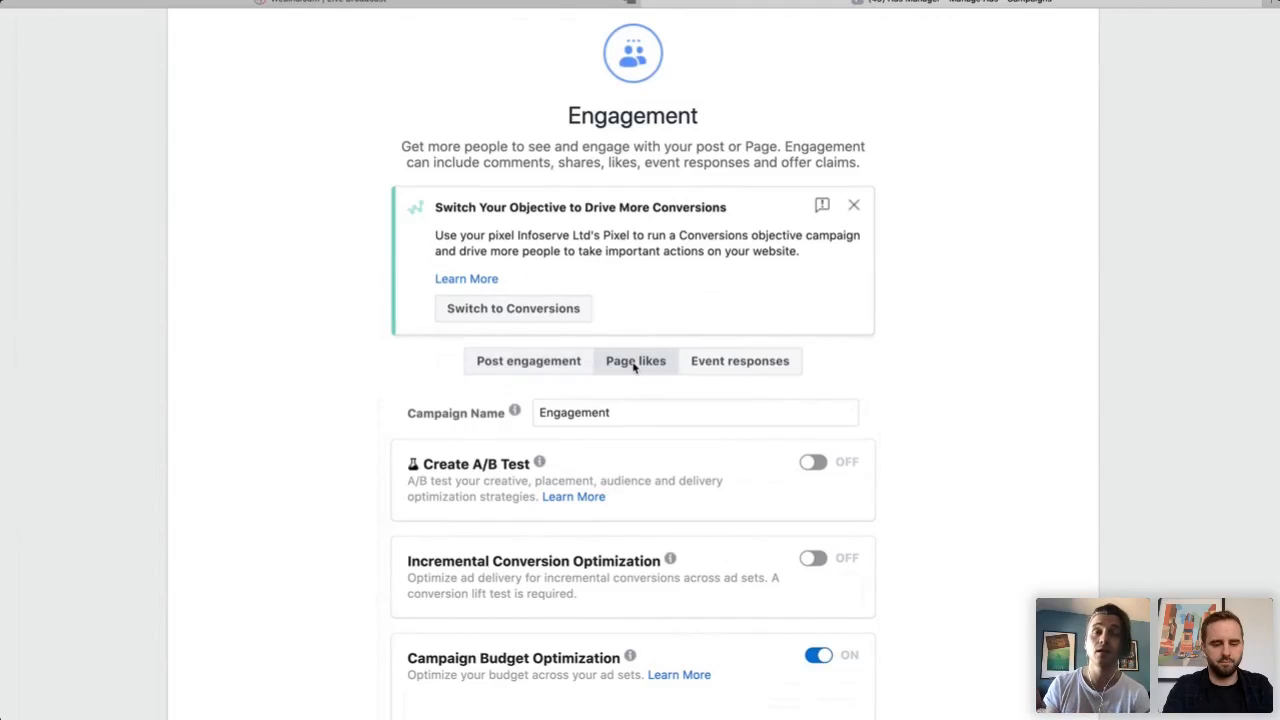
scroll(930, 351, "down", 3)
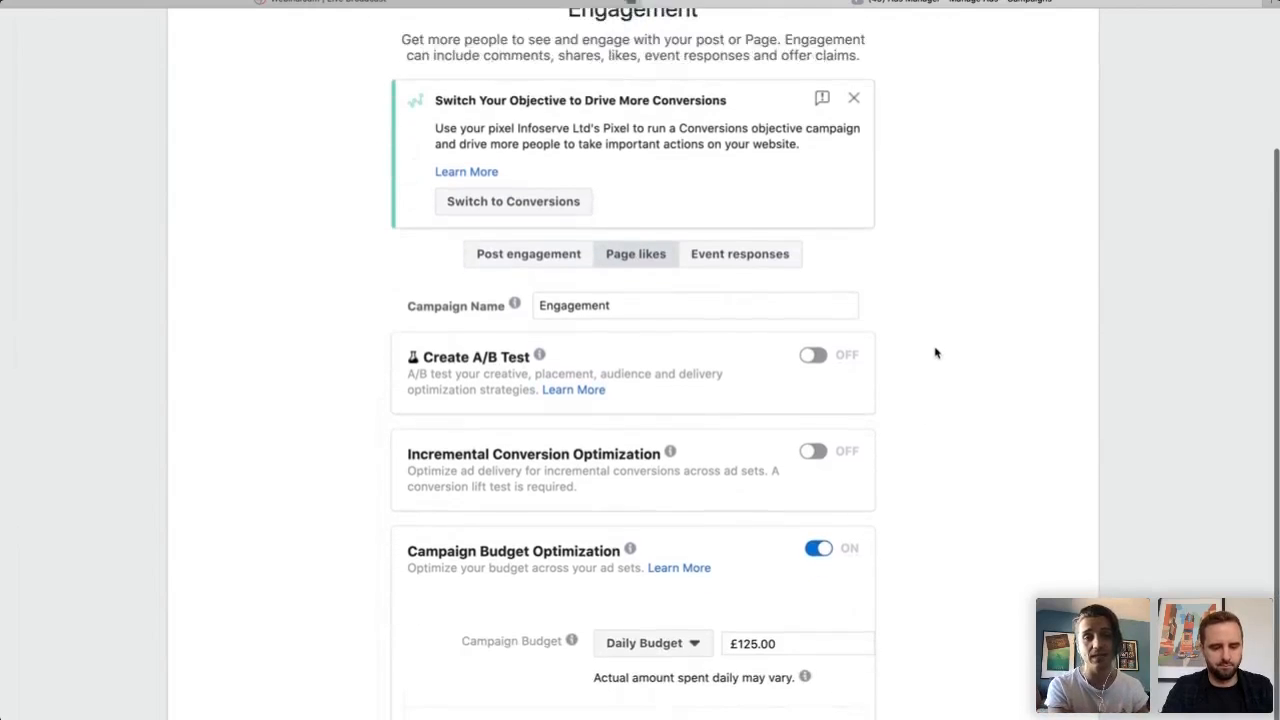
scroll(935, 353, "up", 1)
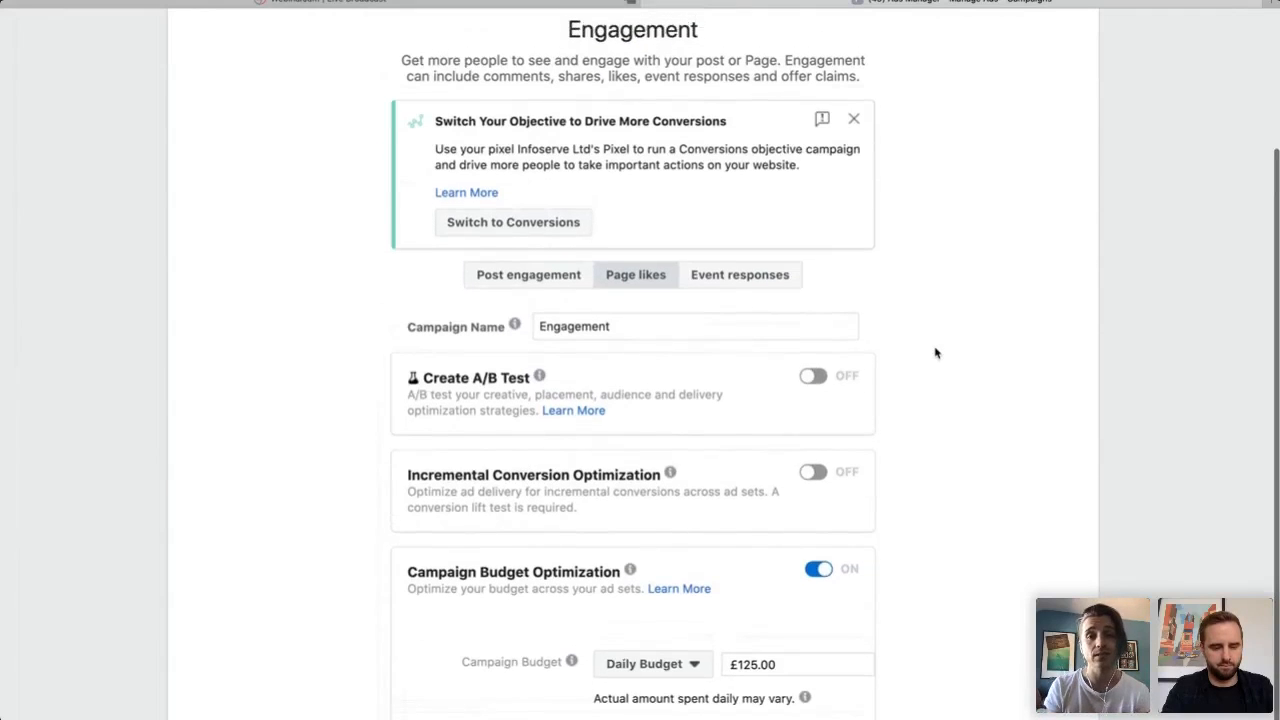
left_click(743, 284)
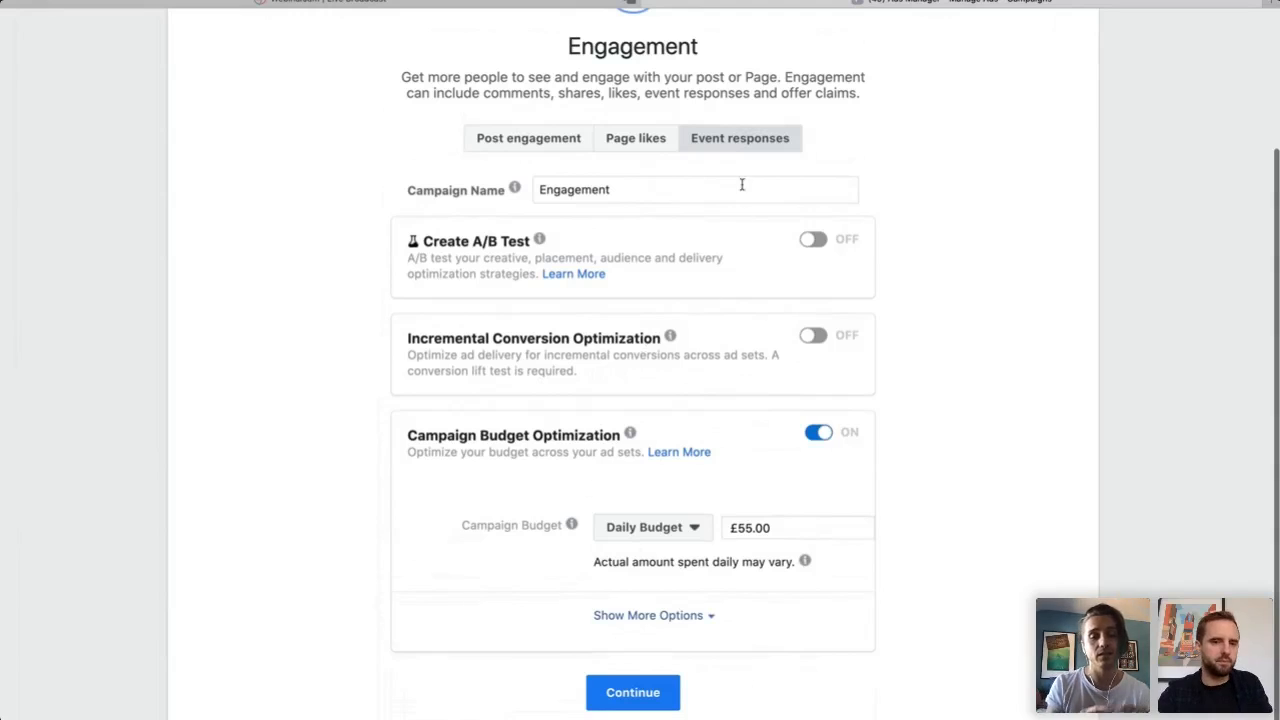
left_click(553, 141)
left_click(555, 142)
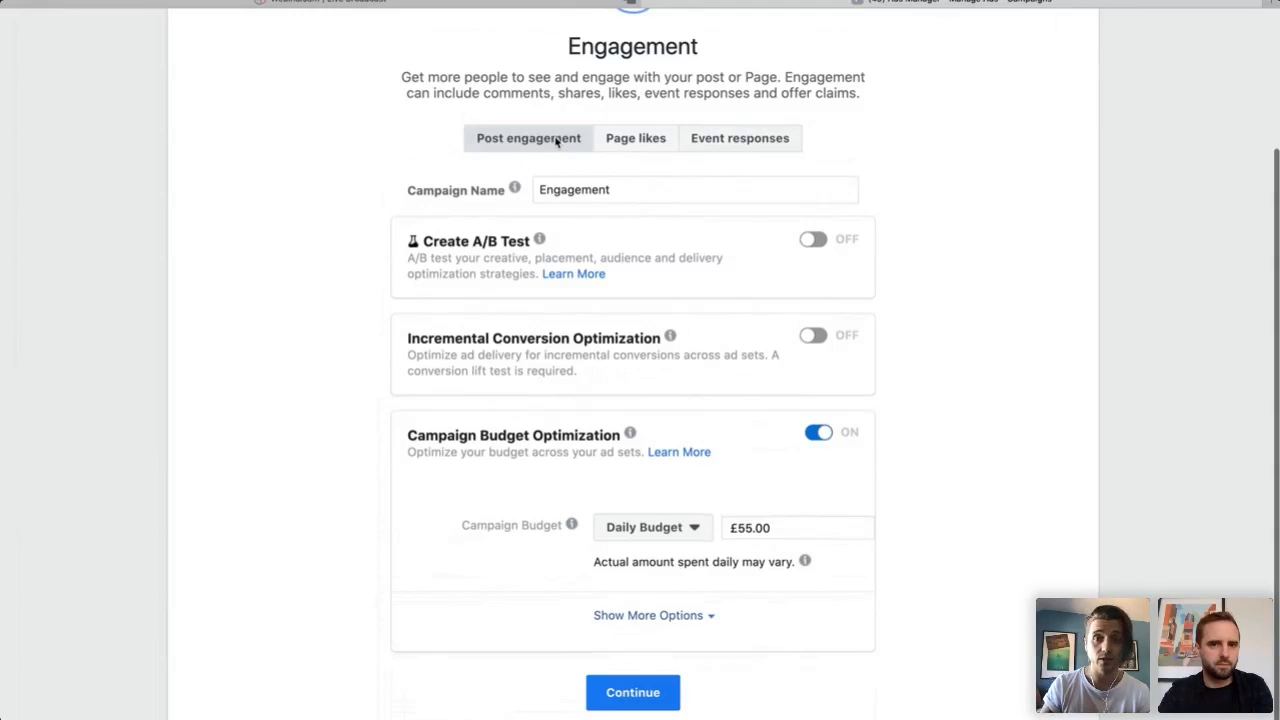
Review the campaign settings for the Page likes engagement type, and reselect Post engagement.
left_click(637, 142)
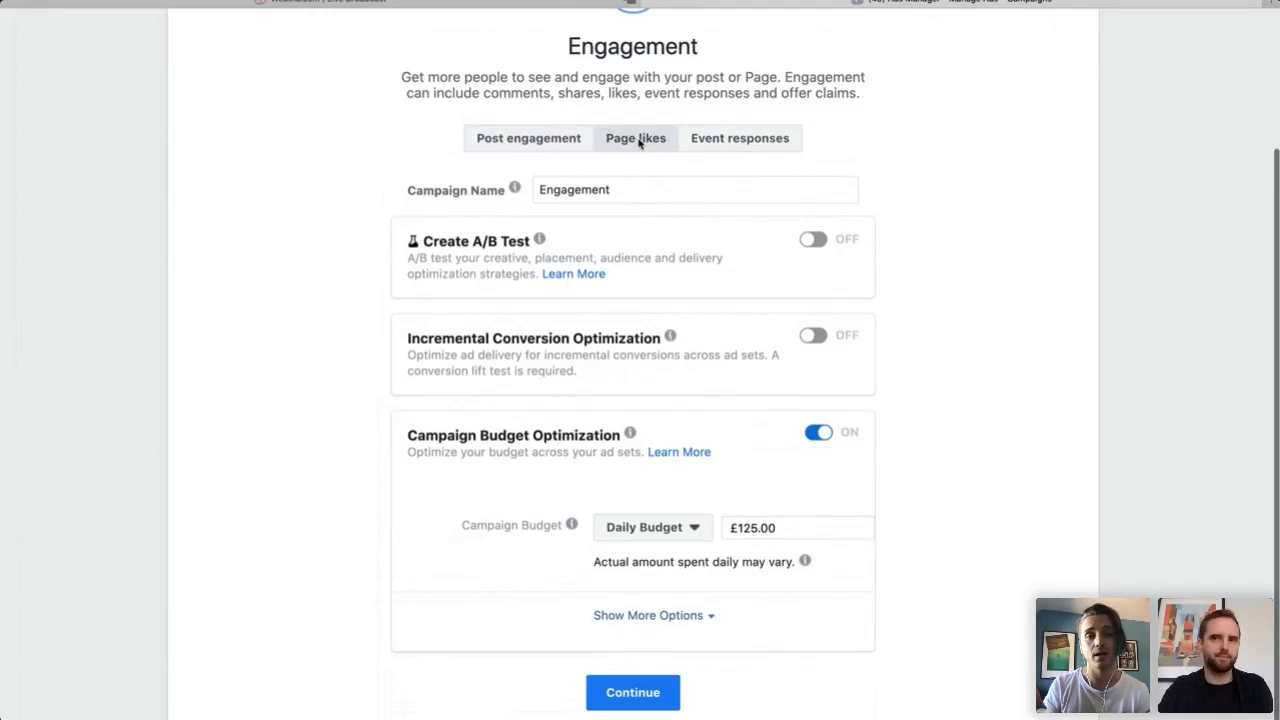
scroll(670, 314, "down", 1)
scroll(670, 314, "up", 1)
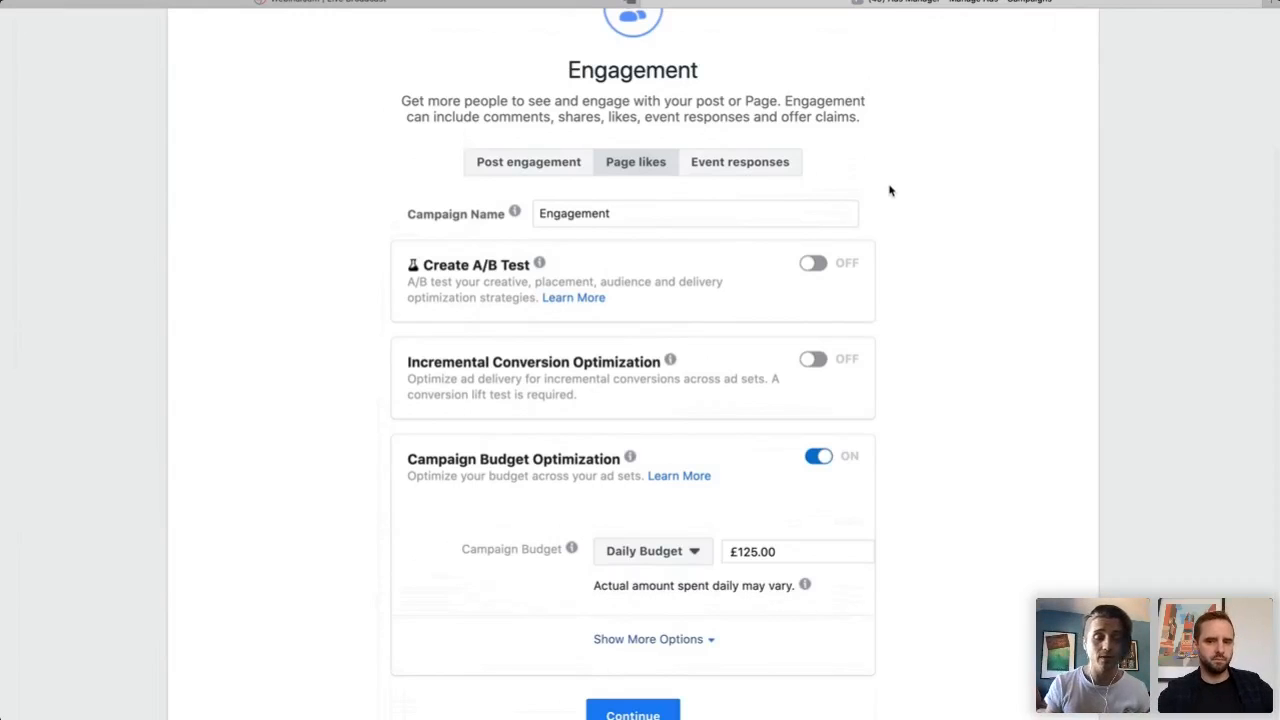
scroll(890, 190, "up", 3)
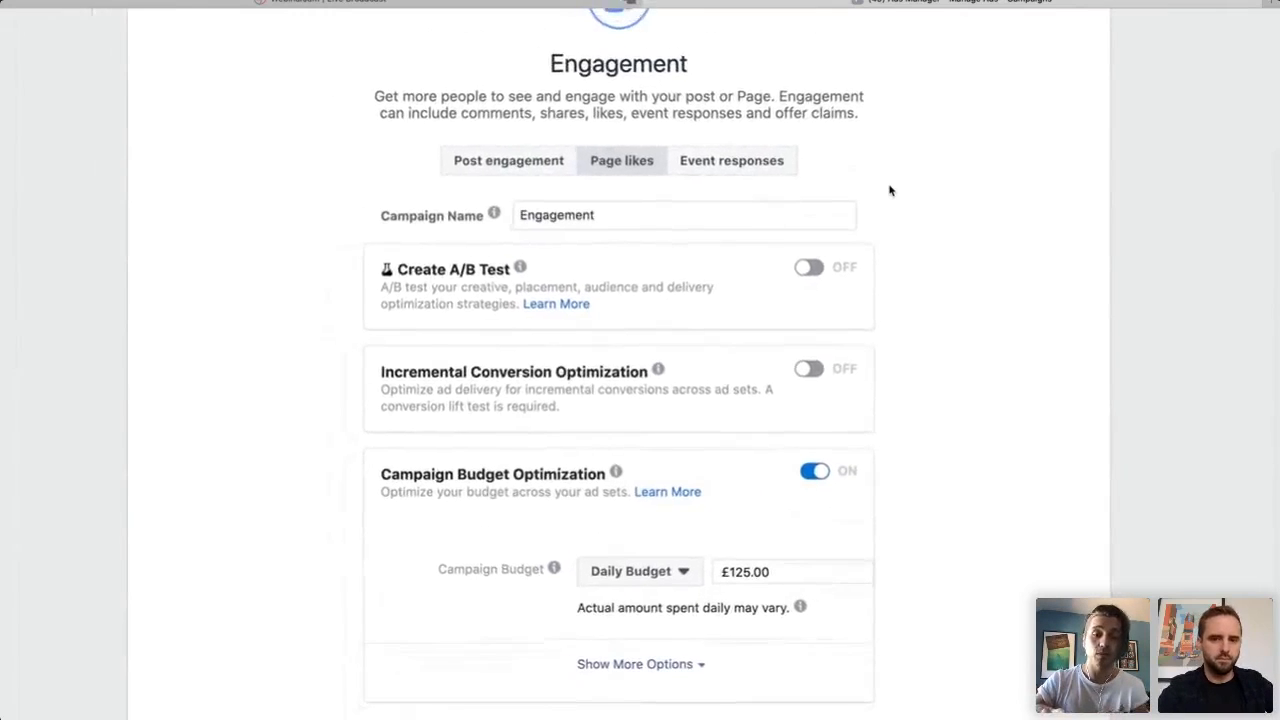
scroll(890, 190, "down", 1)
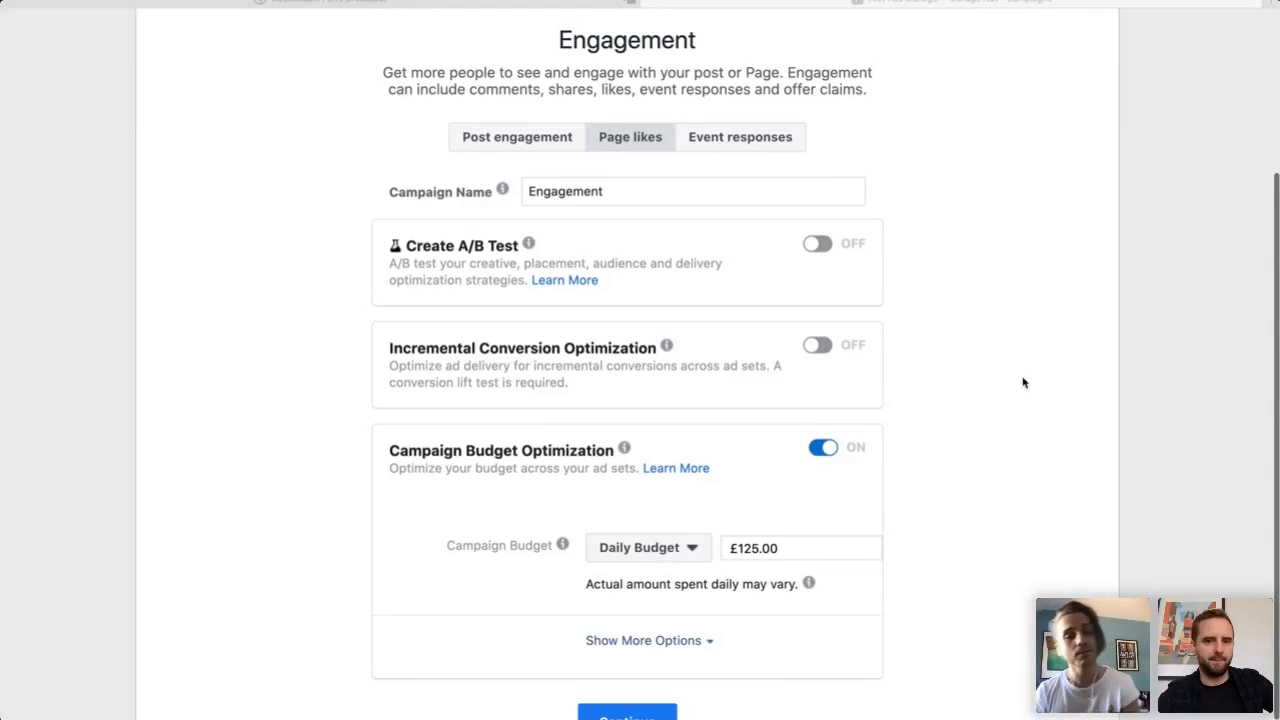
scroll(1023, 382, "up", 1)
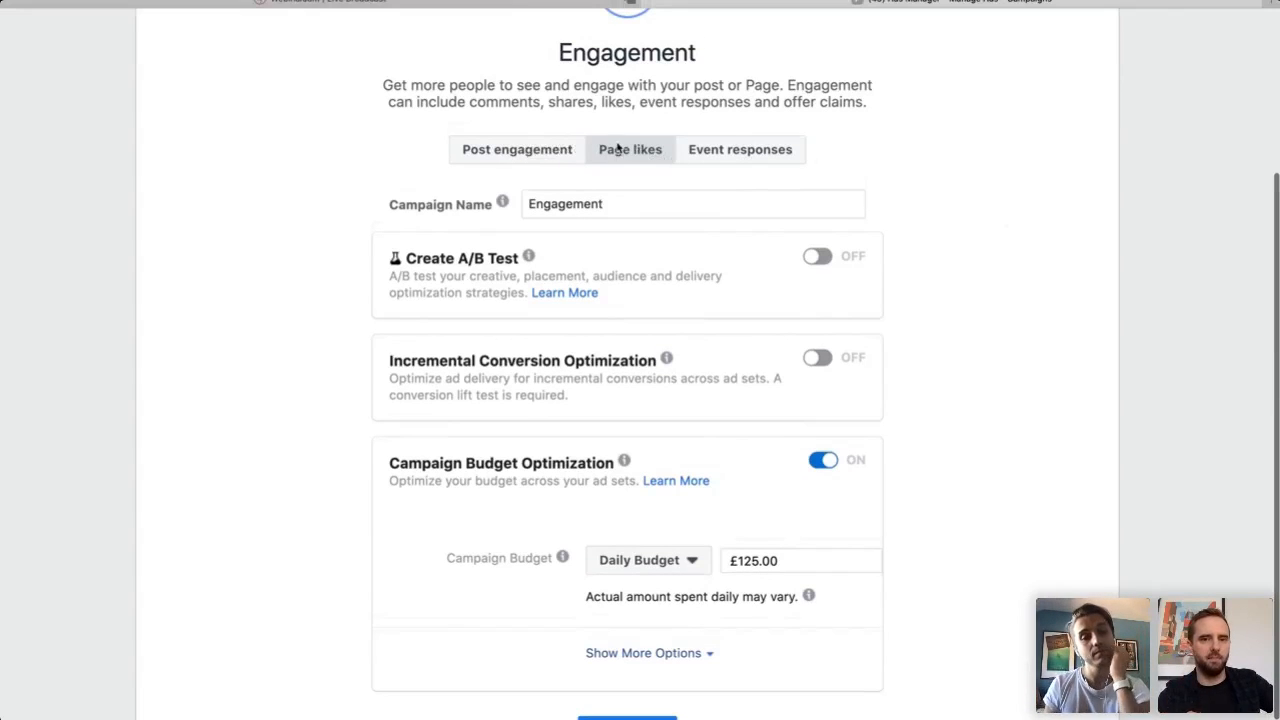
left_click(508, 155)
Return to the list of marketing objectives and show the description of the Traffic objective.
scroll(650, 155, "up", 10)
scroll(651, 151, "down", 4)
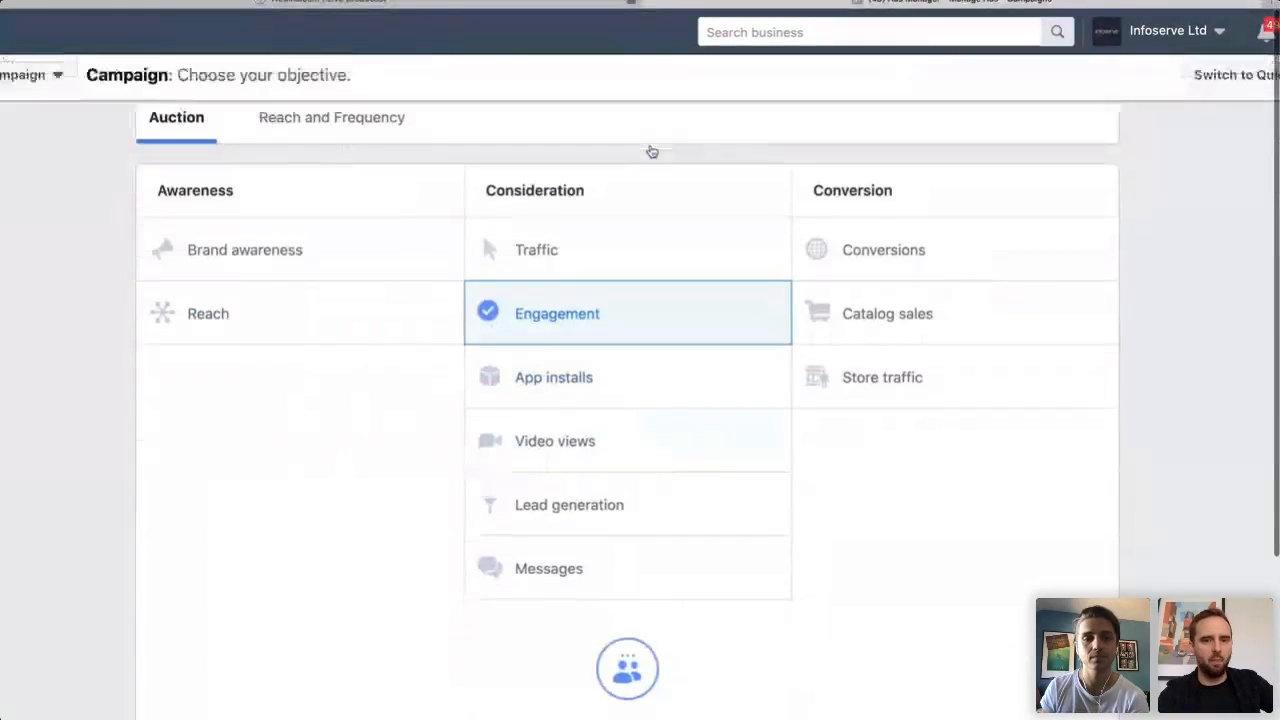
scroll(980, 507, "down", 1)
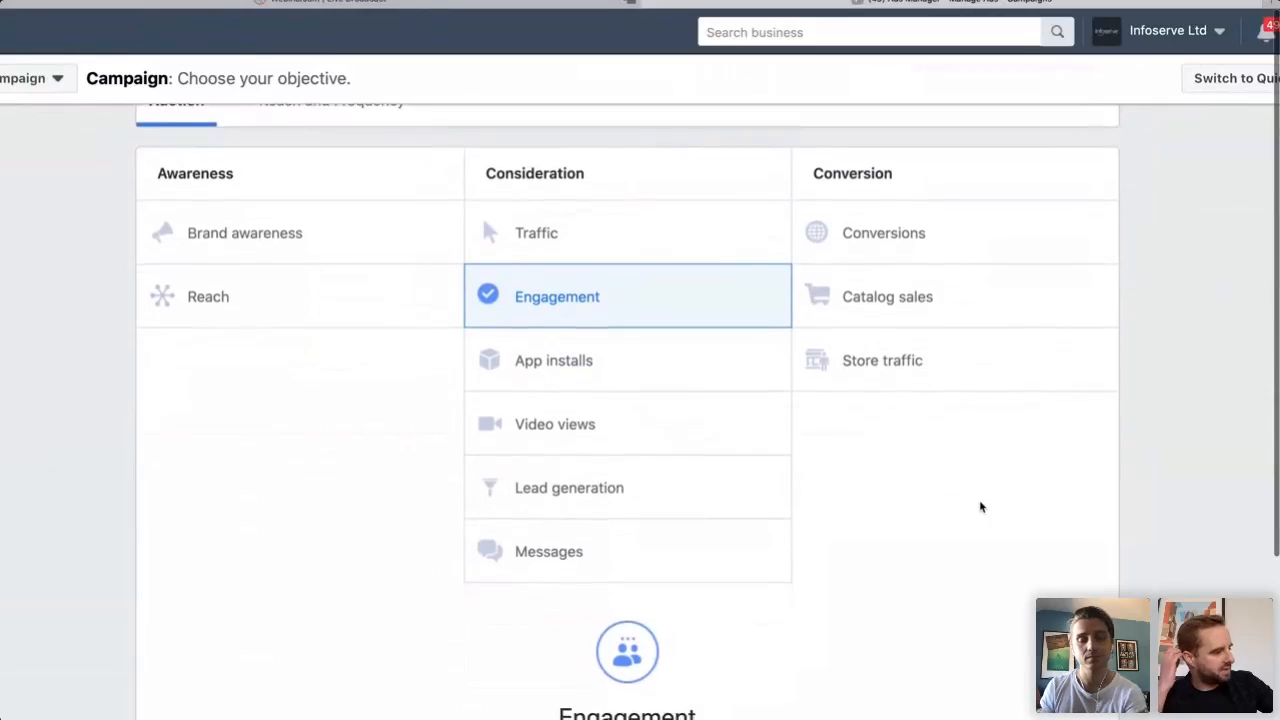
scroll(980, 507, "up", 1)
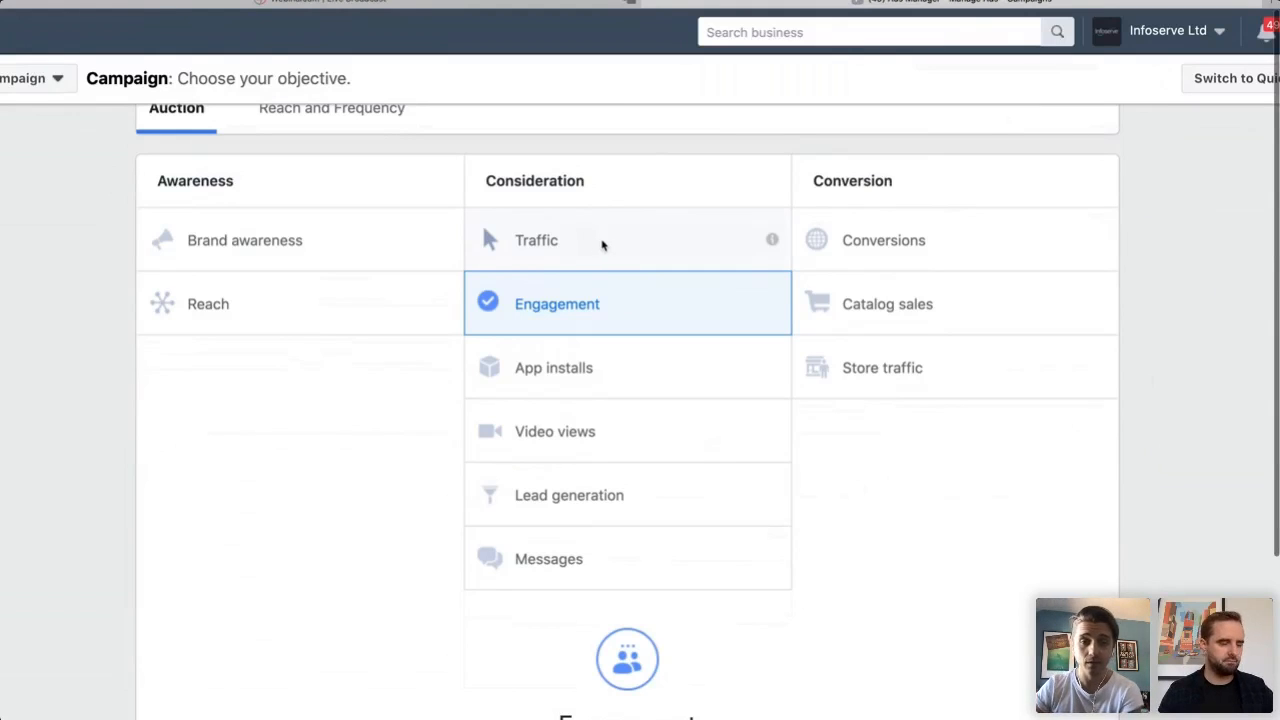
mouse_move(773, 250)
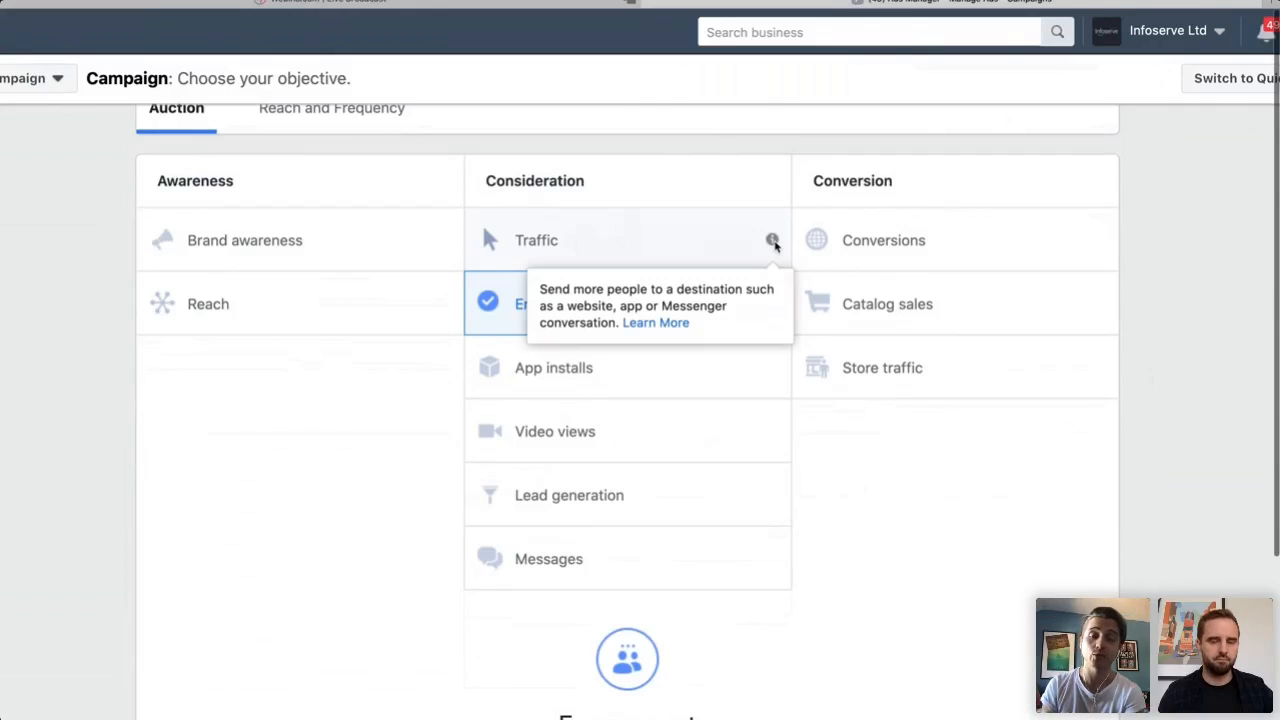
Select the Traffic marketing objective and look through its campaign settings.
left_click(610, 243)
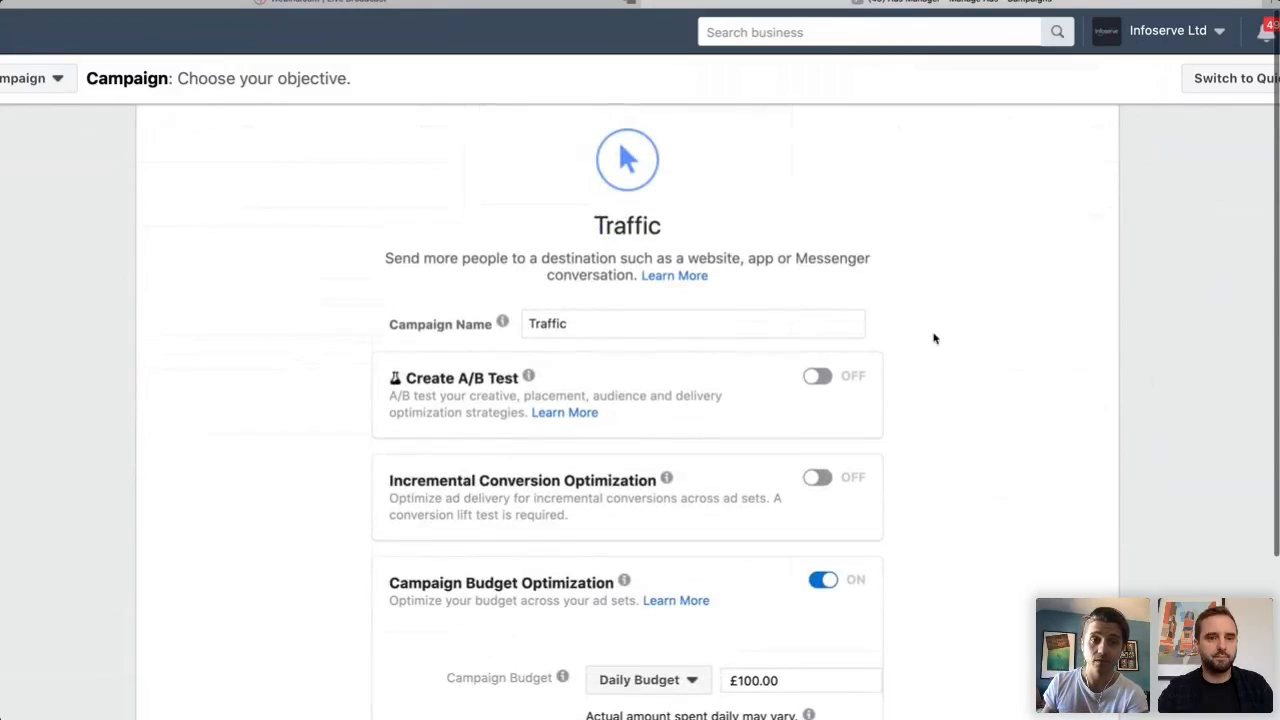
scroll(934, 339, "down", 2)
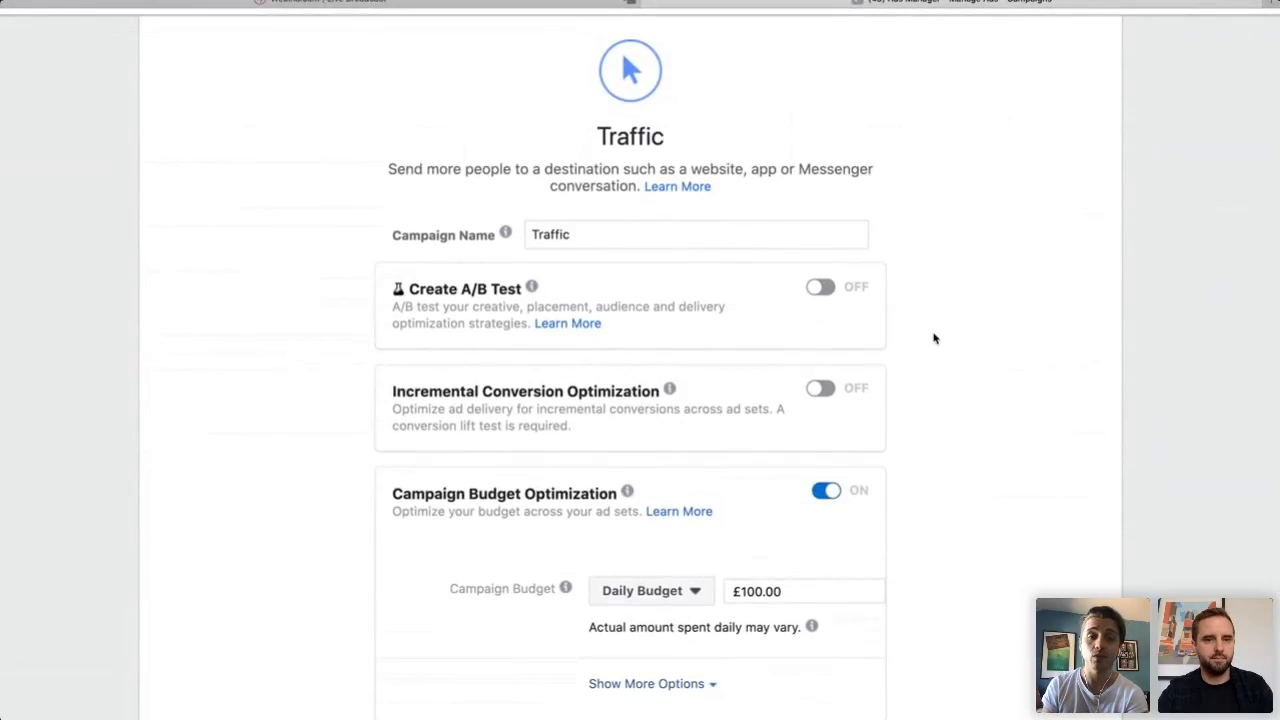
scroll(934, 339, "down", 1)
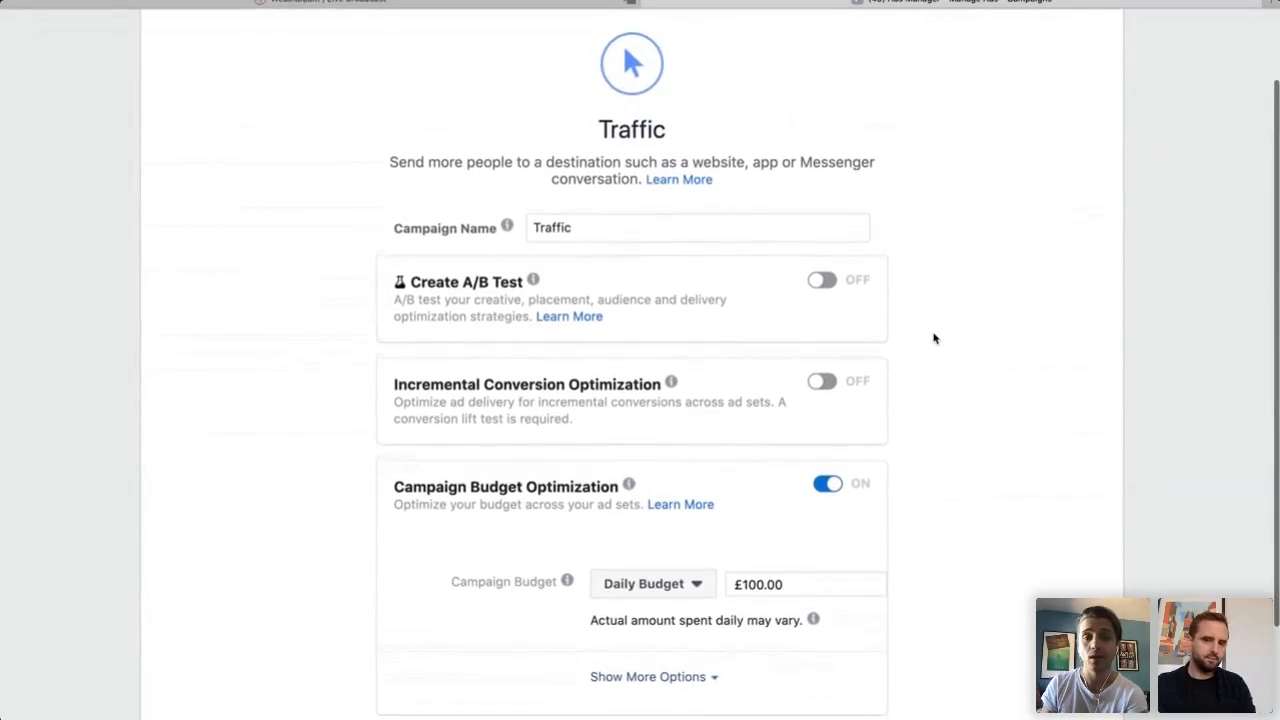
scroll(934, 339, "down", 1)
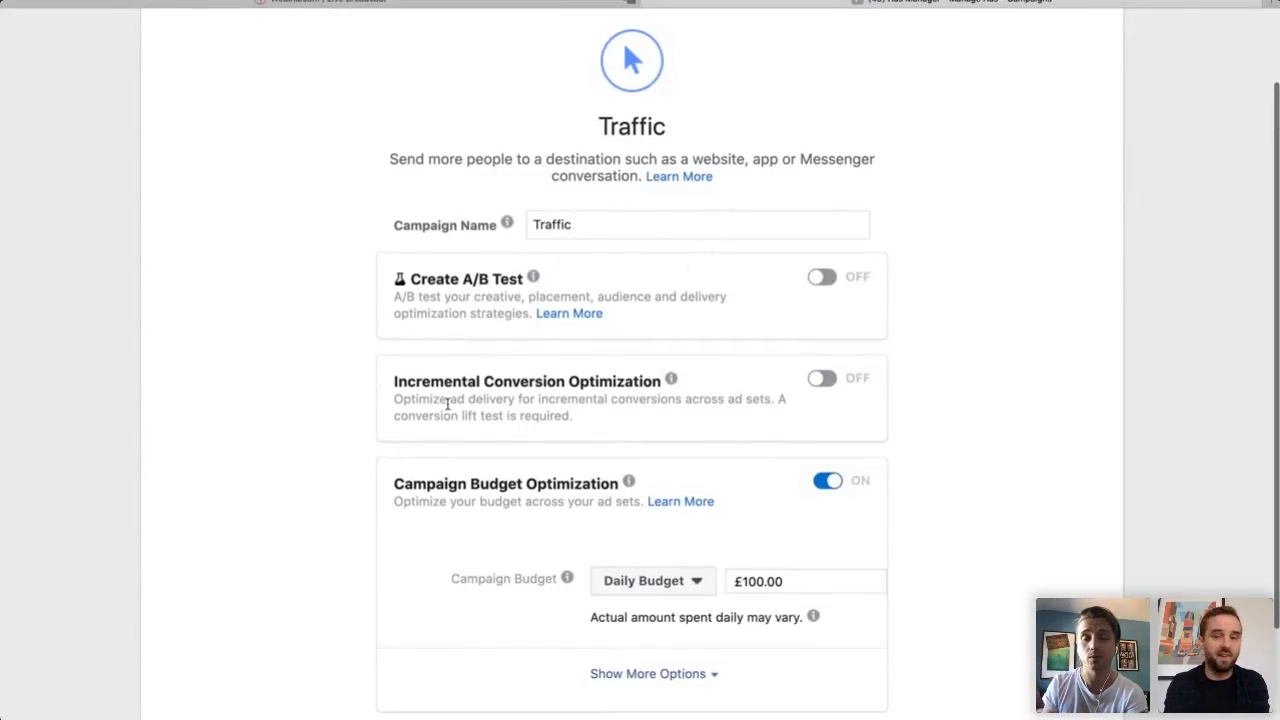
mouse_move(534, 276)
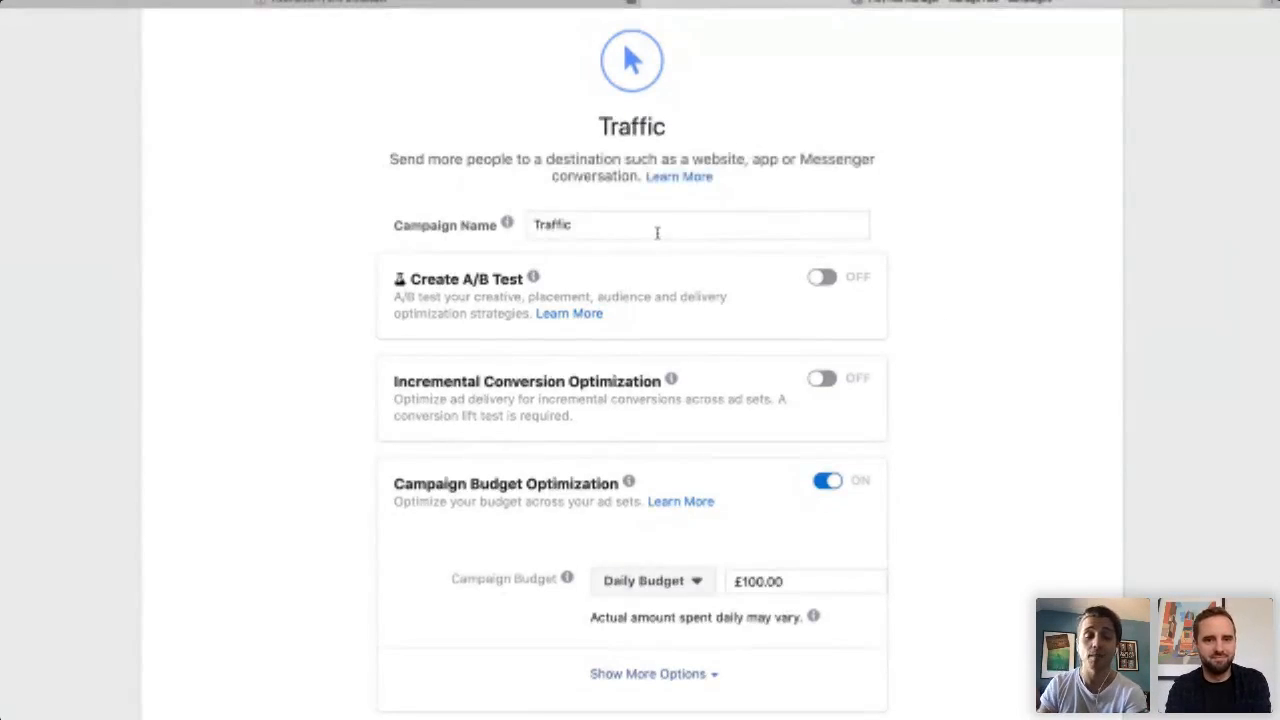
Rename the Traffic campaign as 20% OFF.
double_click(663, 227)
type("20%")
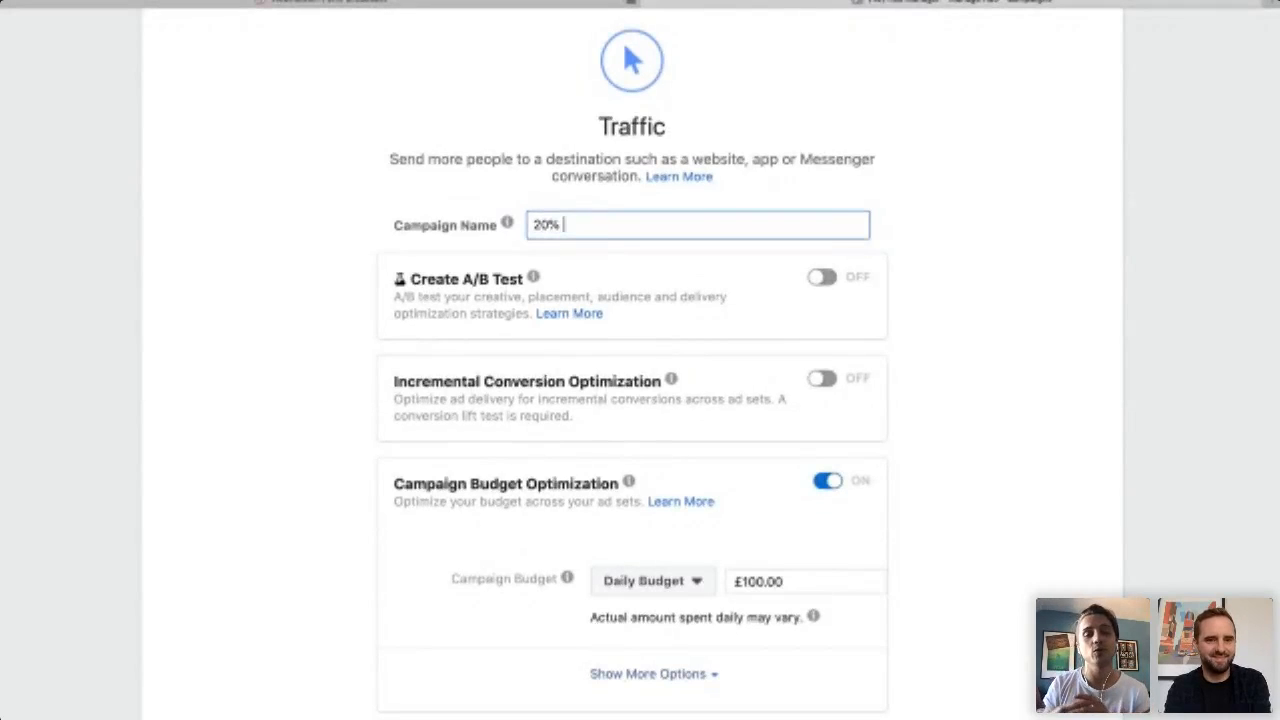
type(" OFF")
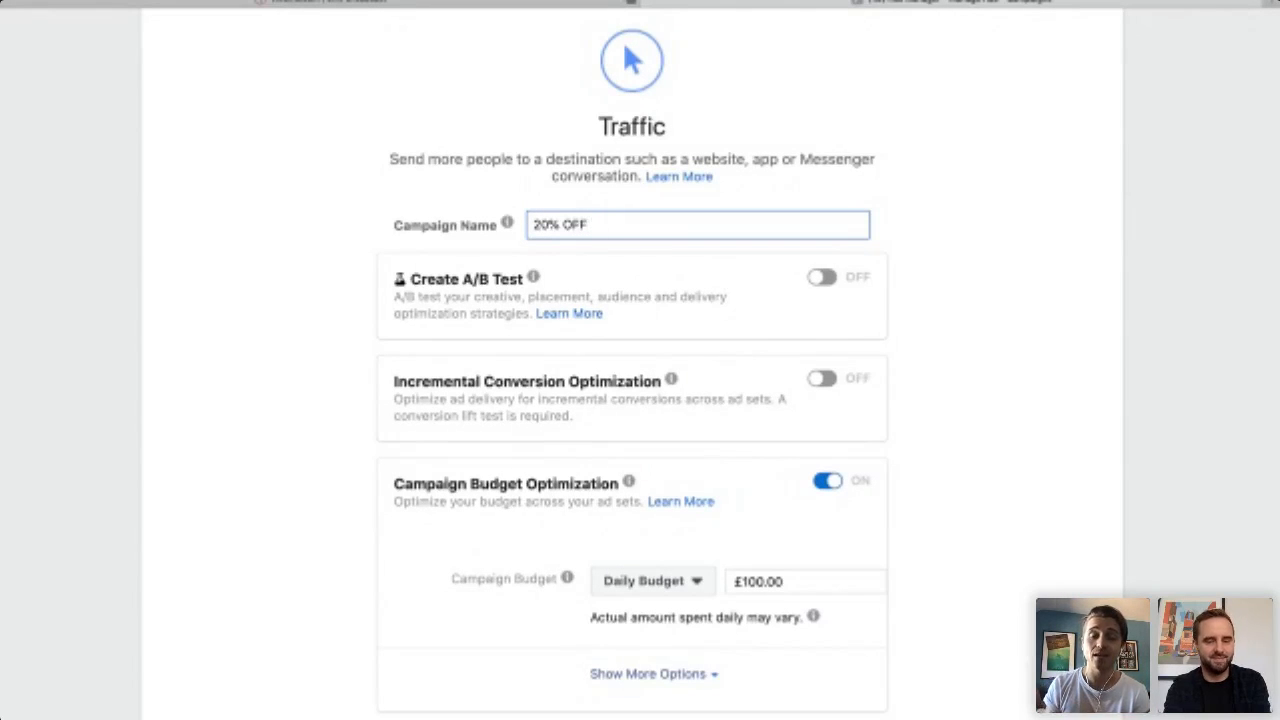
left_click(1014, 243)
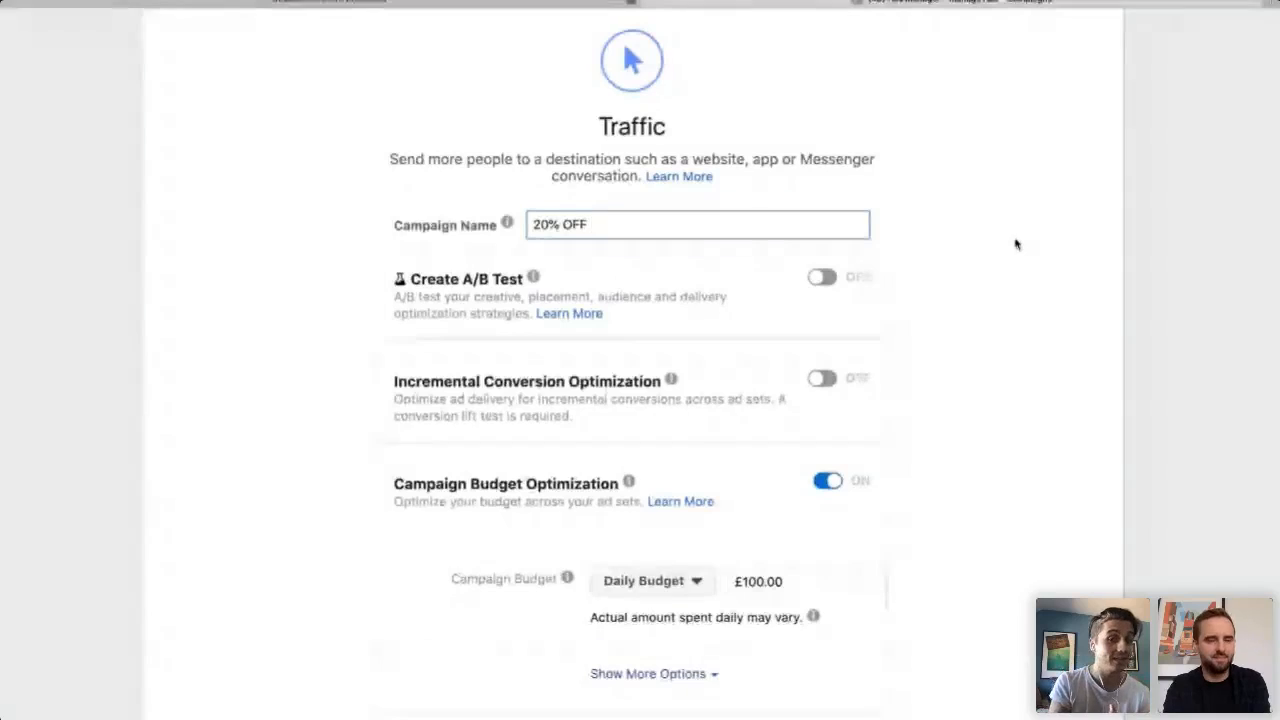
Examine the Traffic campaign's name, A/B test, conversion optimization and daily budget settings.
scroll(999, 316, "down", 2)
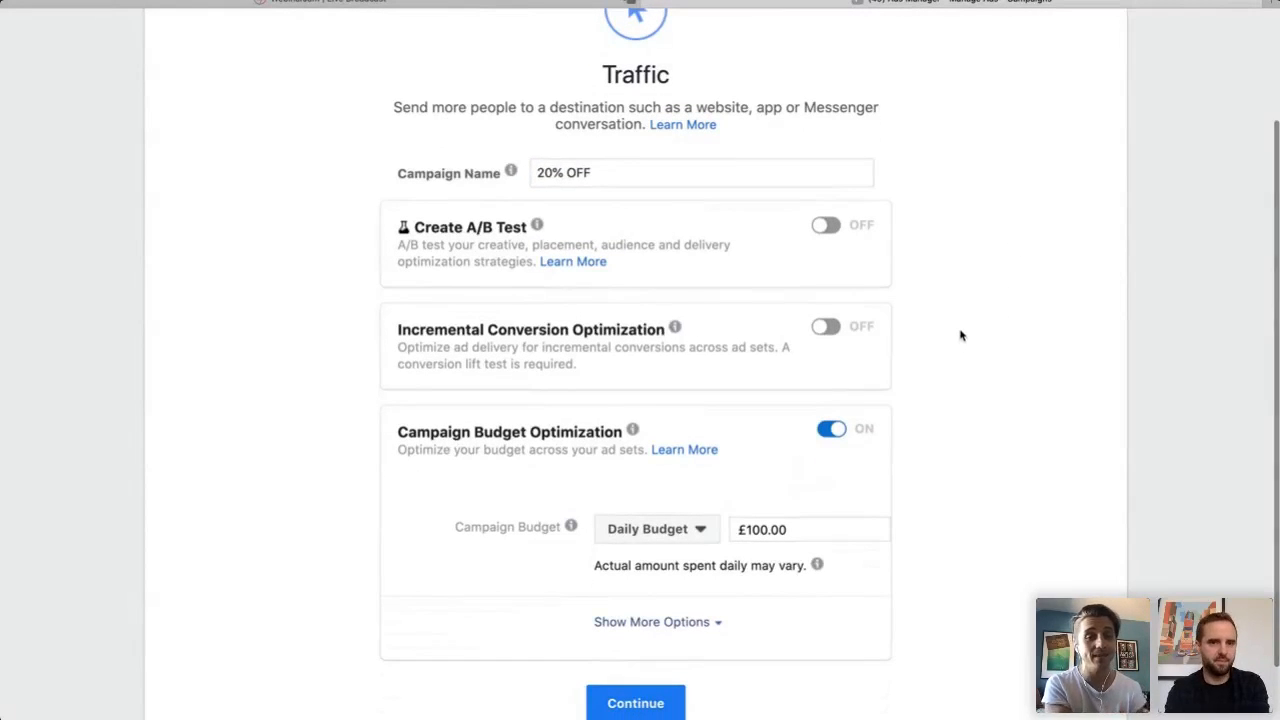
left_click(694, 175)
left_click(961, 248)
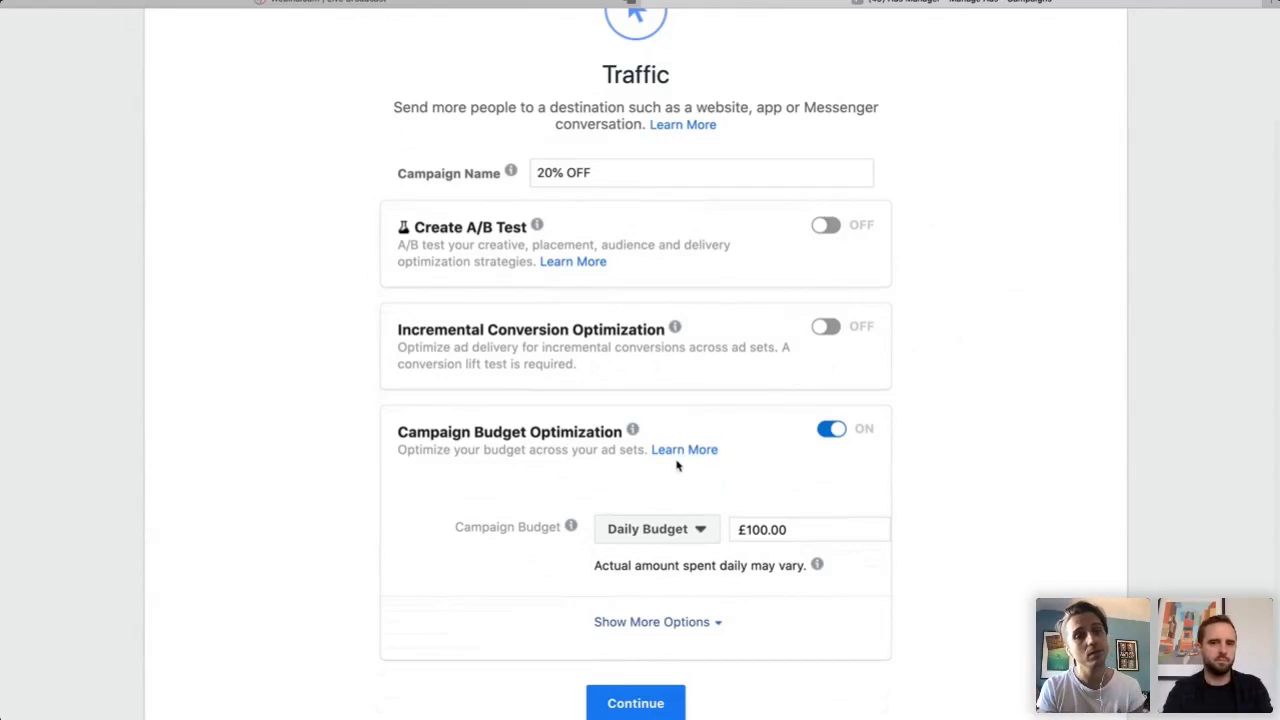
scroll(948, 436, "up", 2)
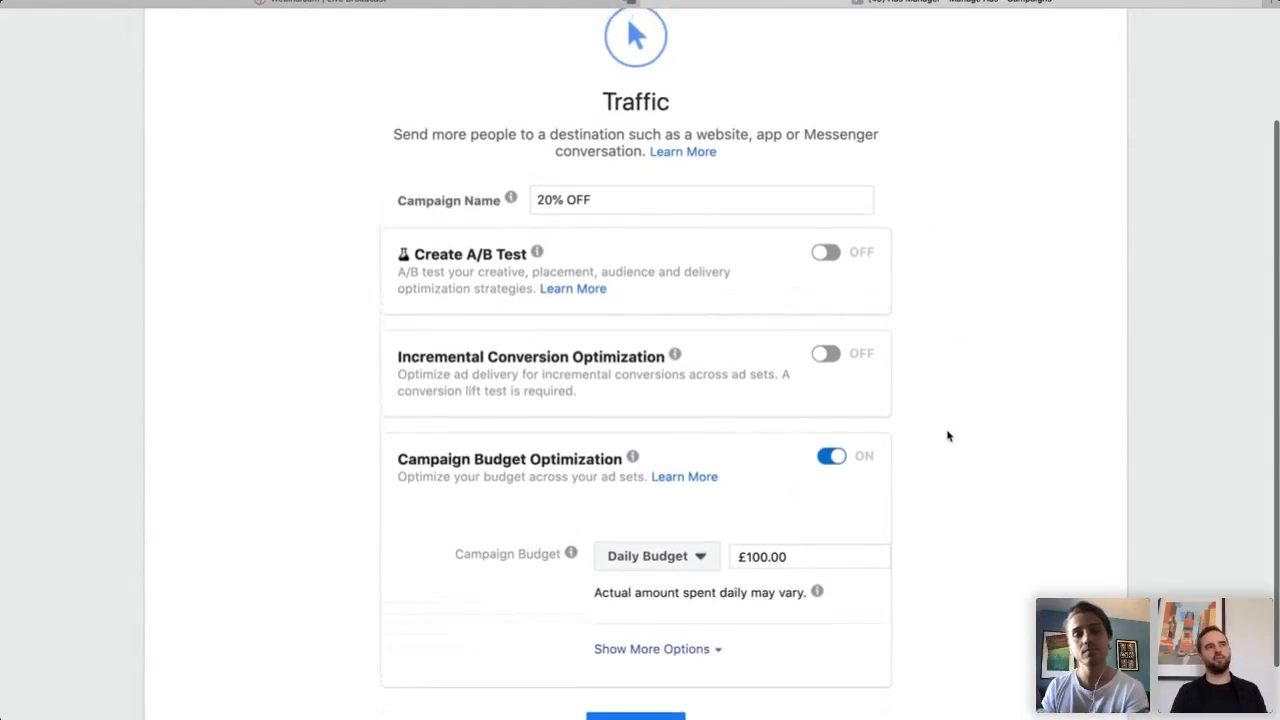
scroll(948, 436, "up", 2)
scroll(948, 436, "down", 3)
scroll(948, 436, "down", 2)
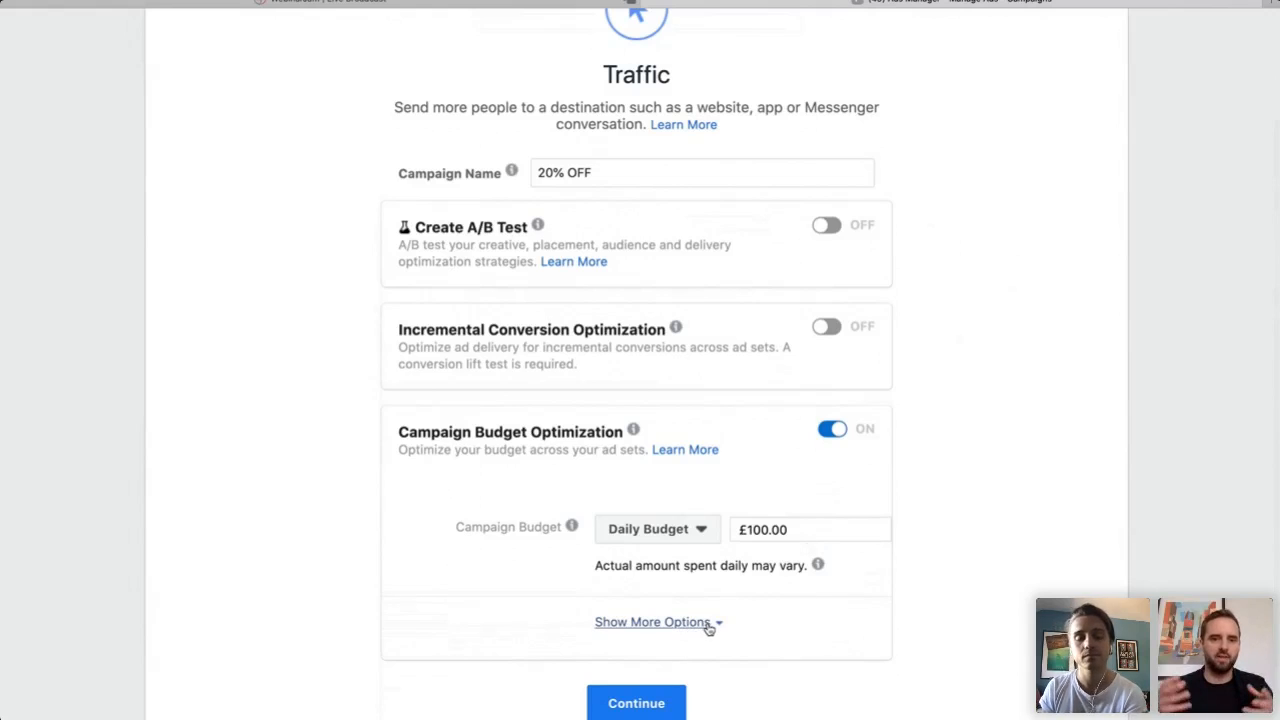
mouse_move(852, 547)
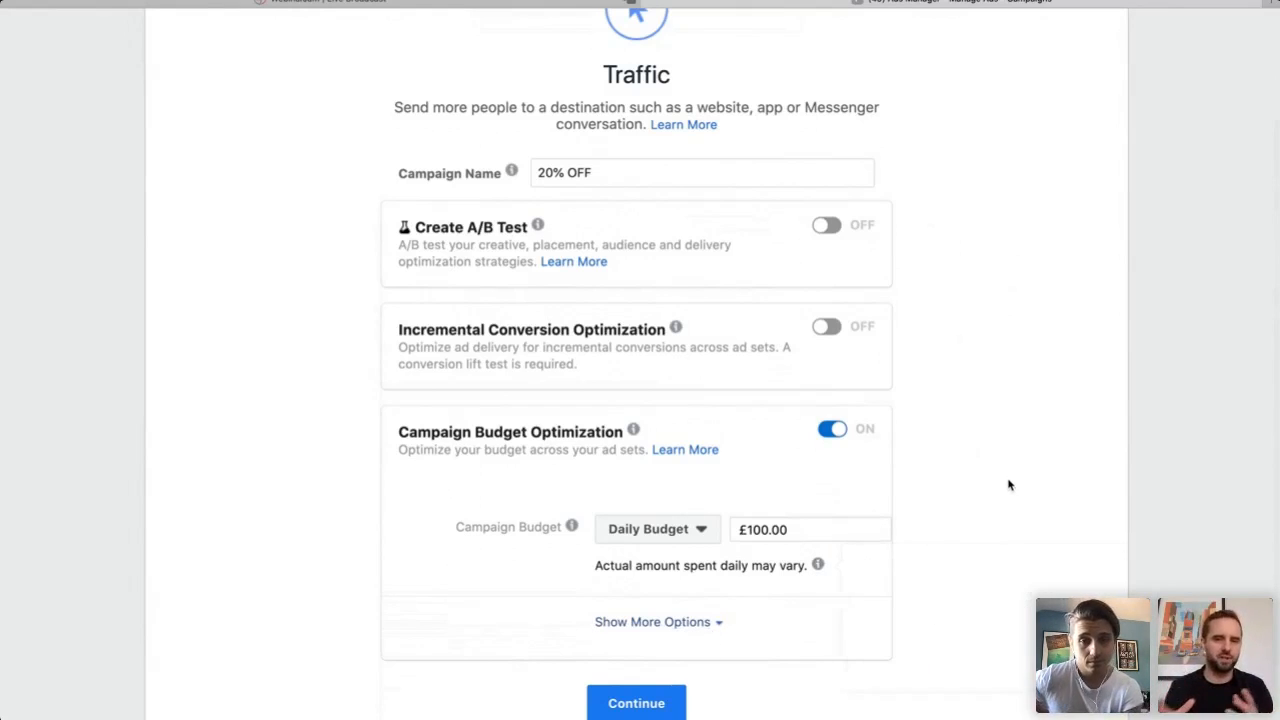
Change the marketing objective to Engagement and choose the Page likes engagement type.
scroll(1008, 485, "up", 2)
scroll(1008, 485, "up", 10)
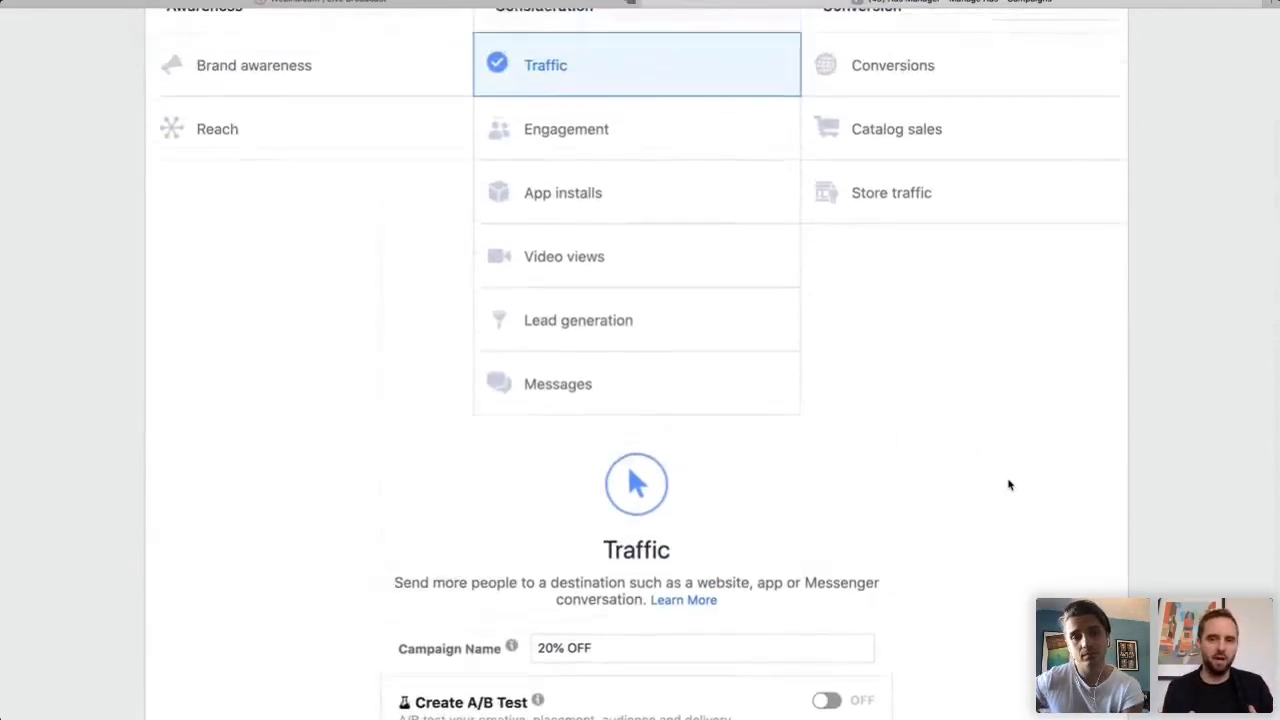
scroll(1008, 485, "up", 3)
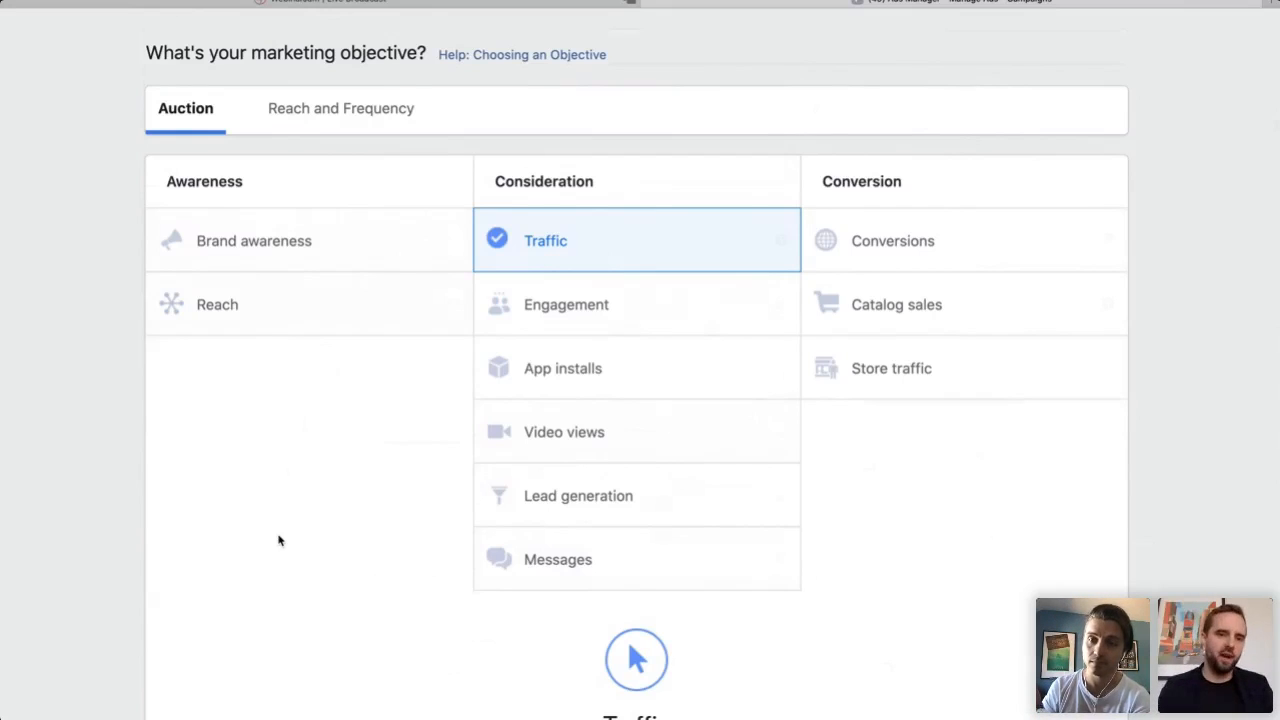
left_click(571, 319)
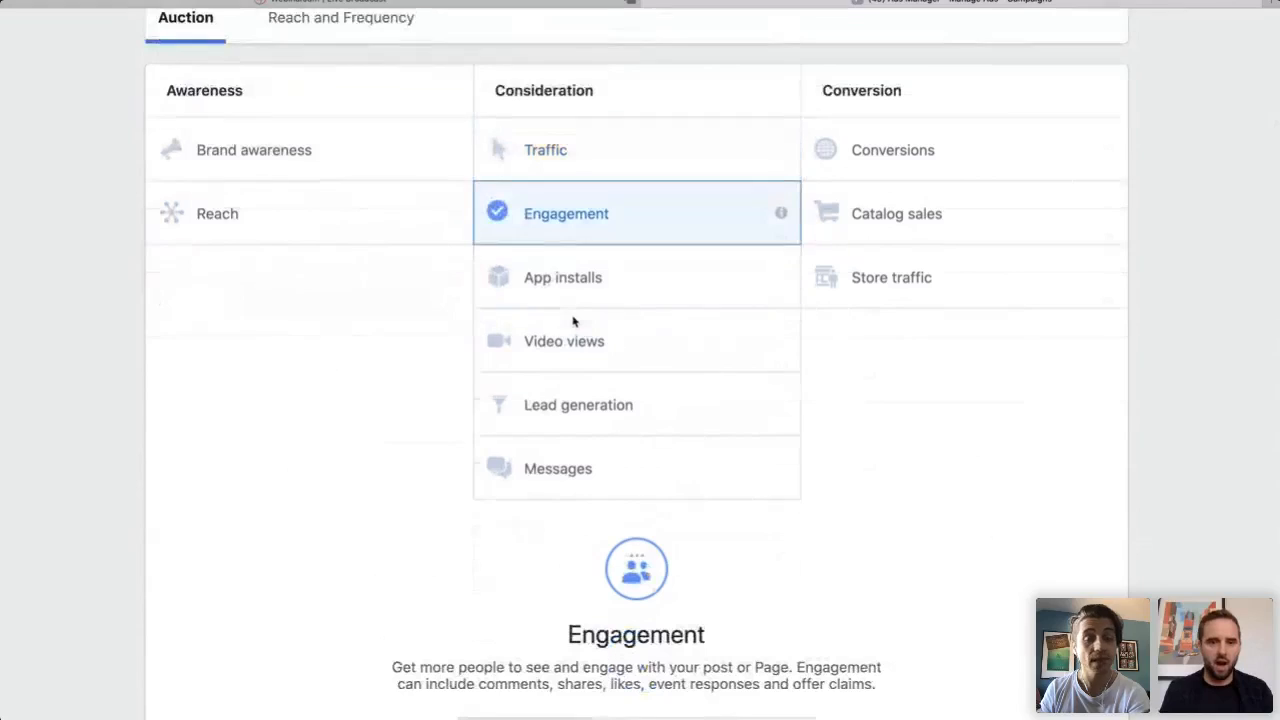
scroll(863, 517, "down", 5)
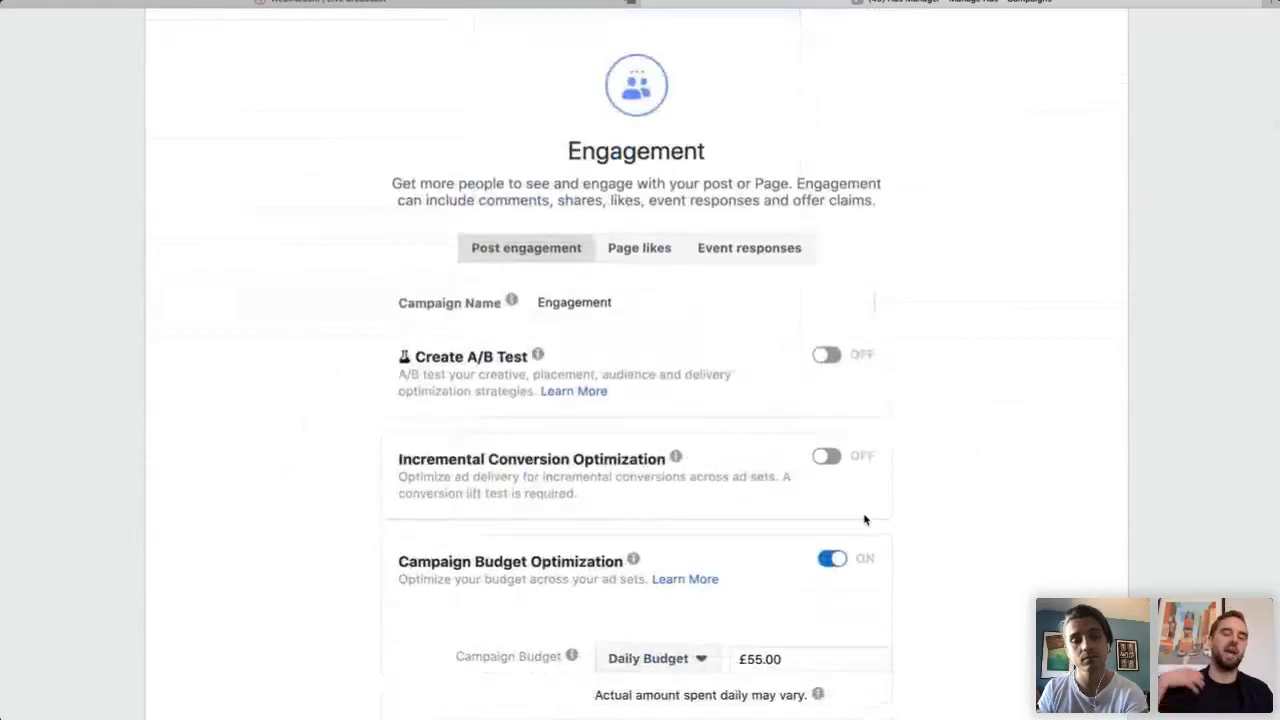
scroll(865, 519, "down", 1)
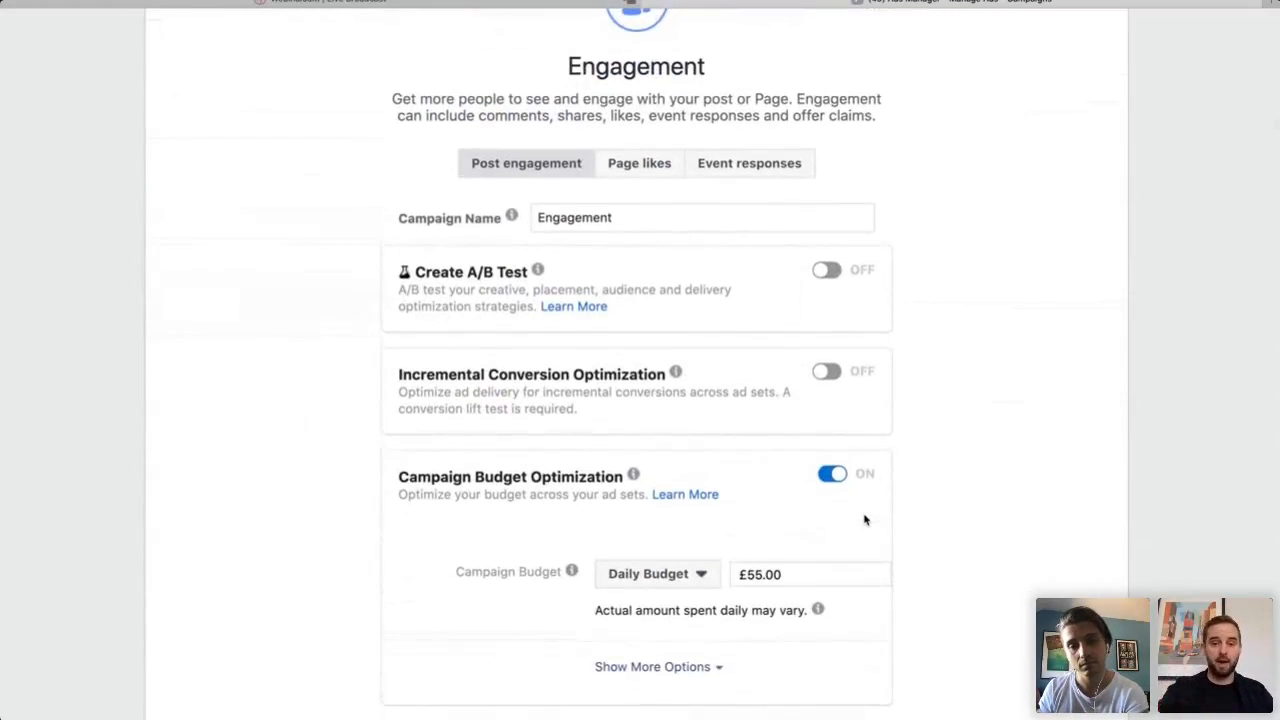
left_click(634, 176)
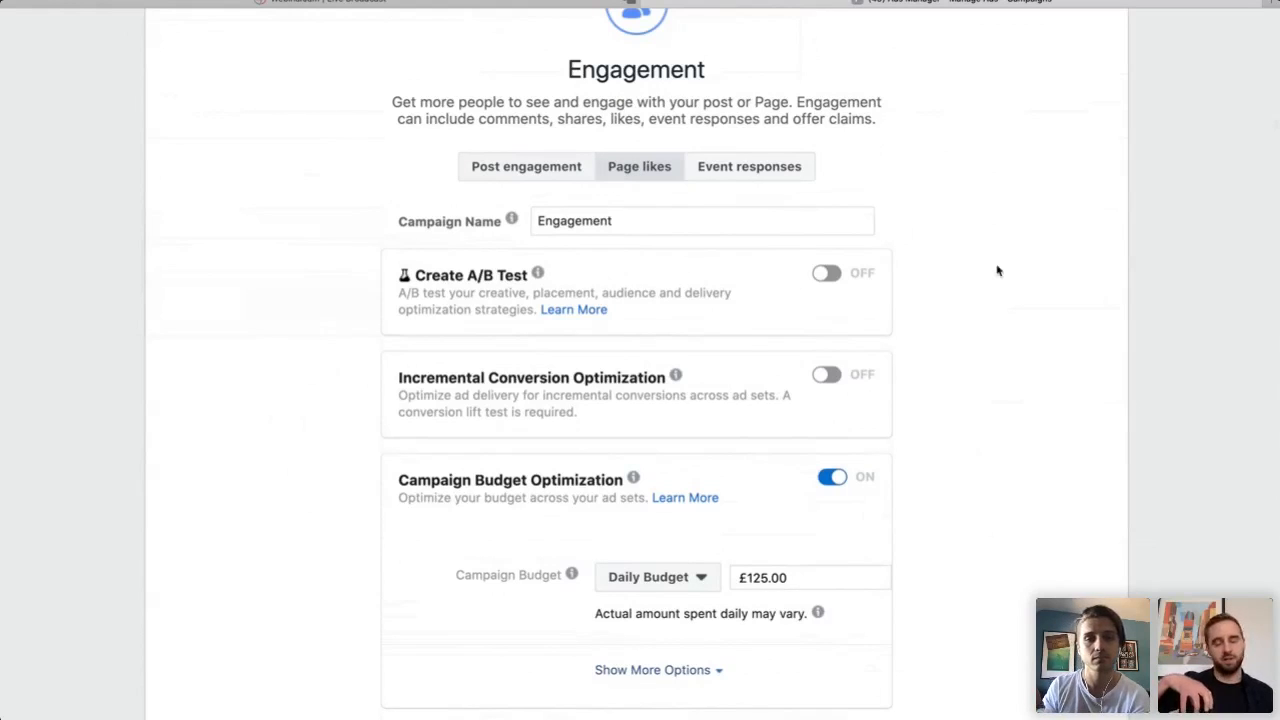
scroll(997, 270, "down", 1)
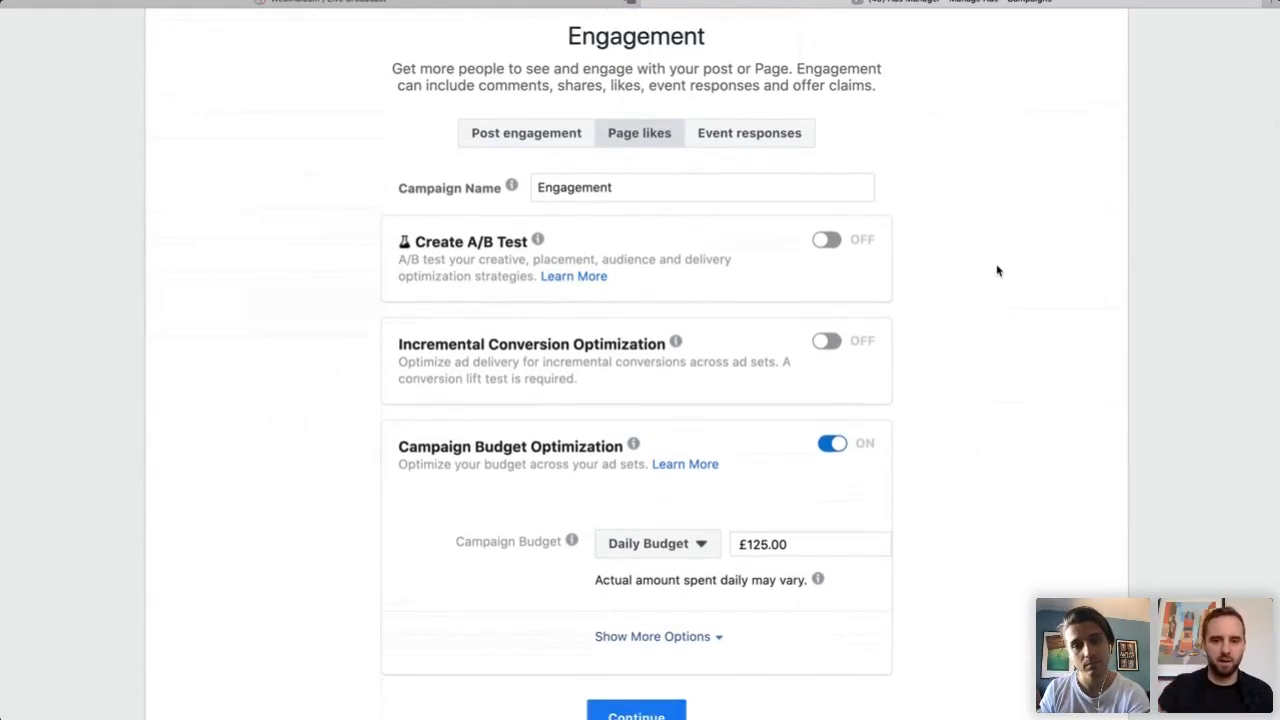
scroll(997, 270, "down", 1)
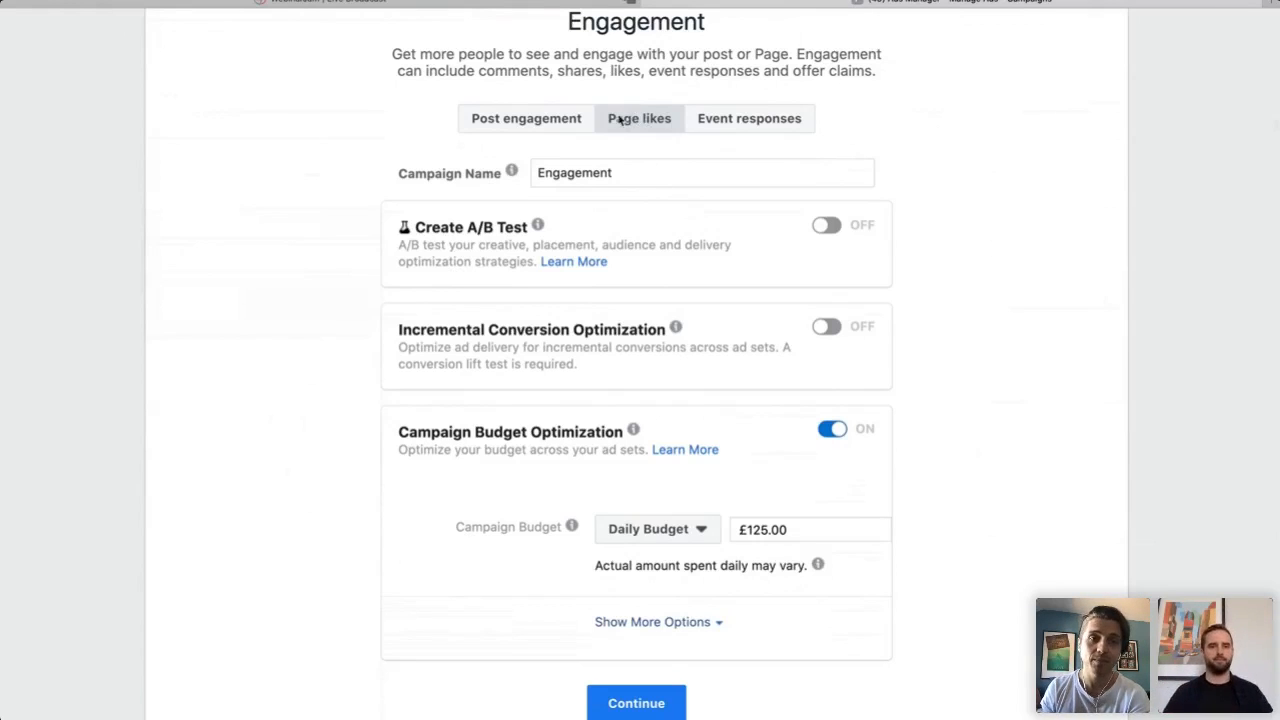
left_click(615, 173)
double_click(617, 175)
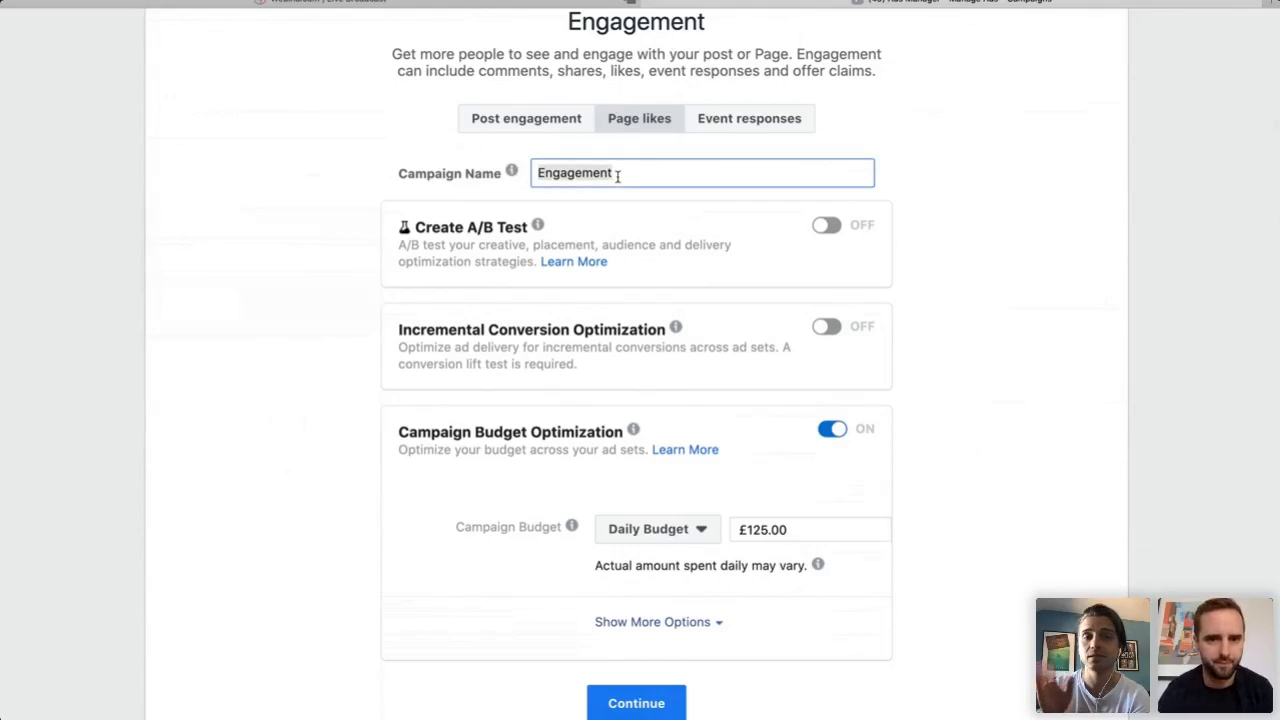
left_click(987, 226)
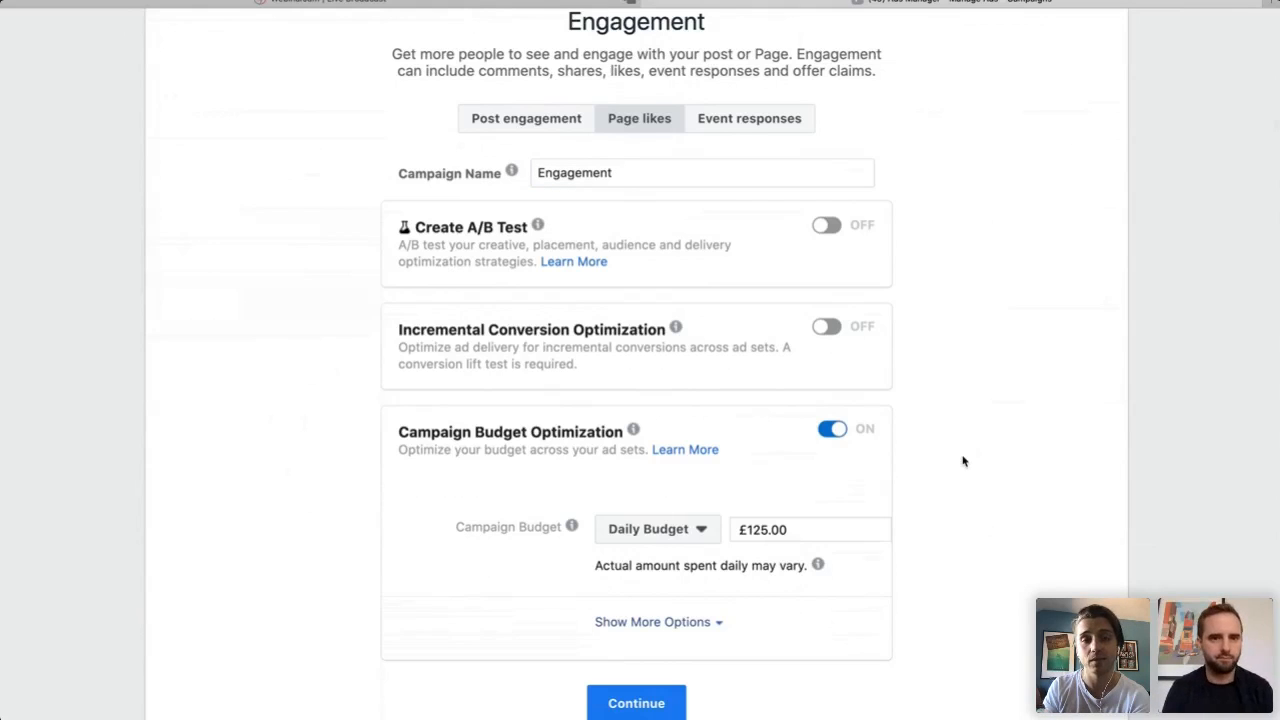
Switch from the A/B test settings to the Split Testing diagram open in another browser tab.
scroll(963, 460, "down", 2)
scroll(963, 461, "up", 1)
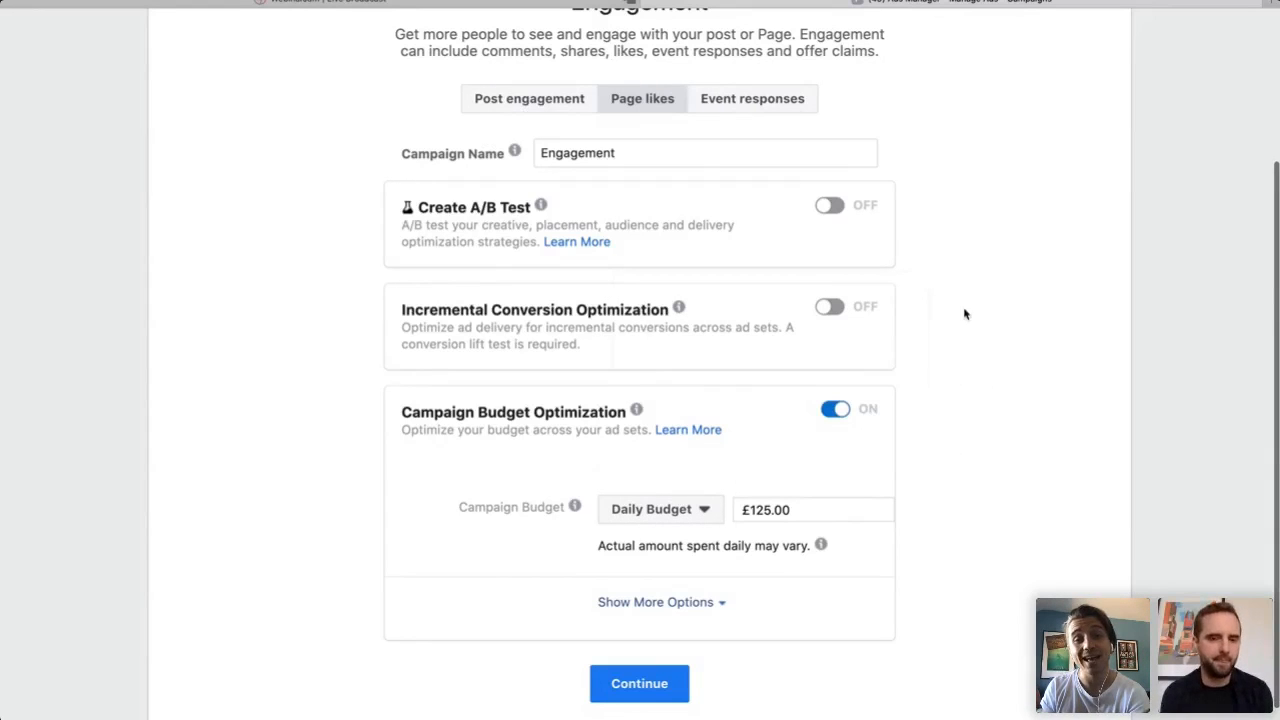
mouse_move(543, 206)
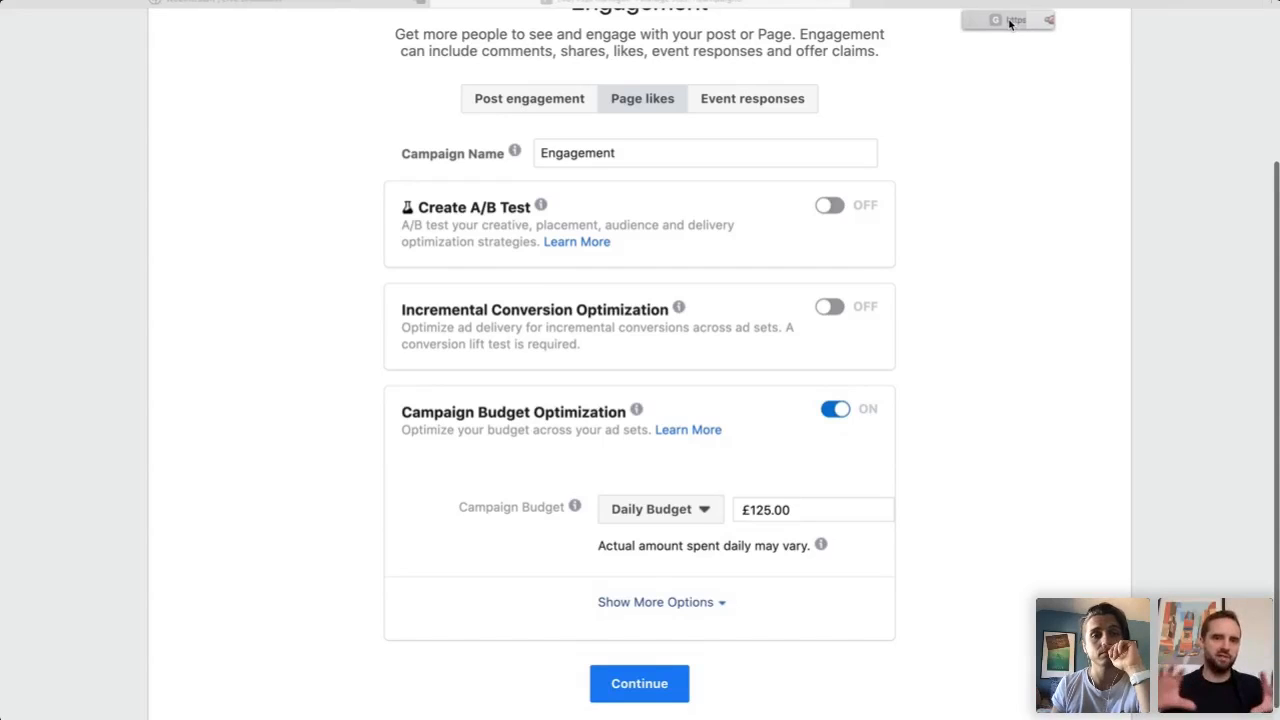
left_click(1005, 8)
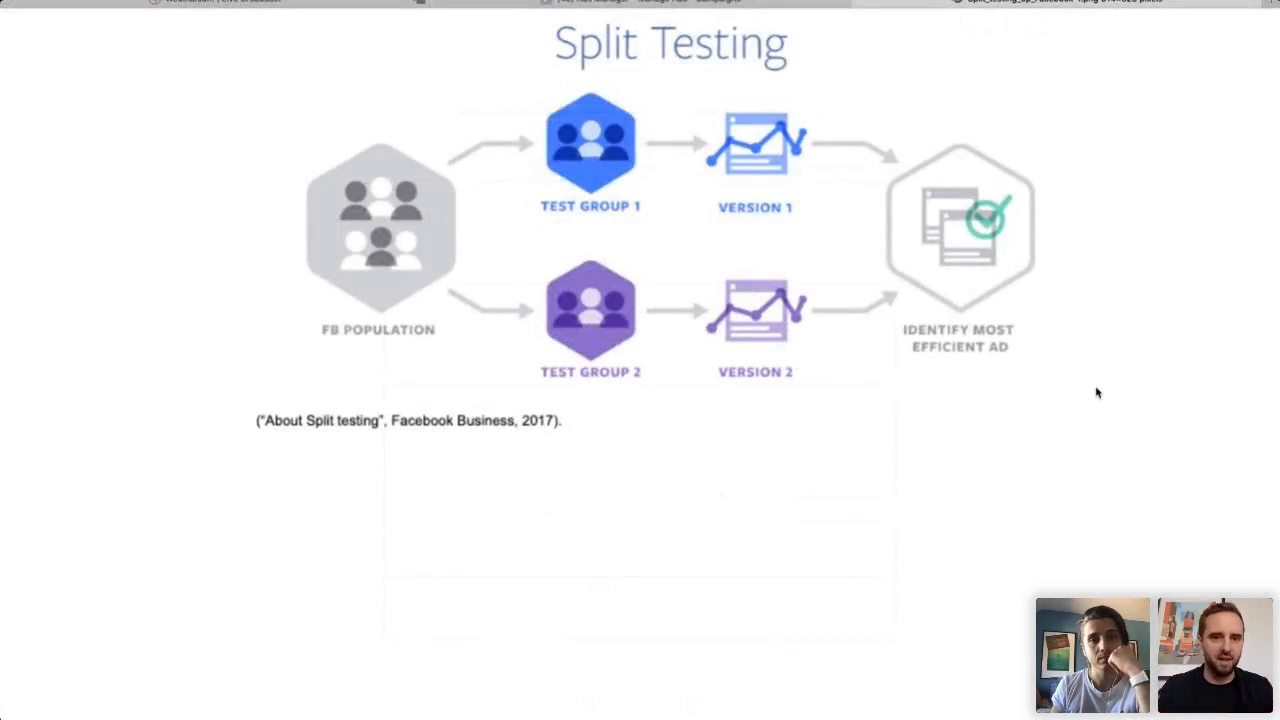
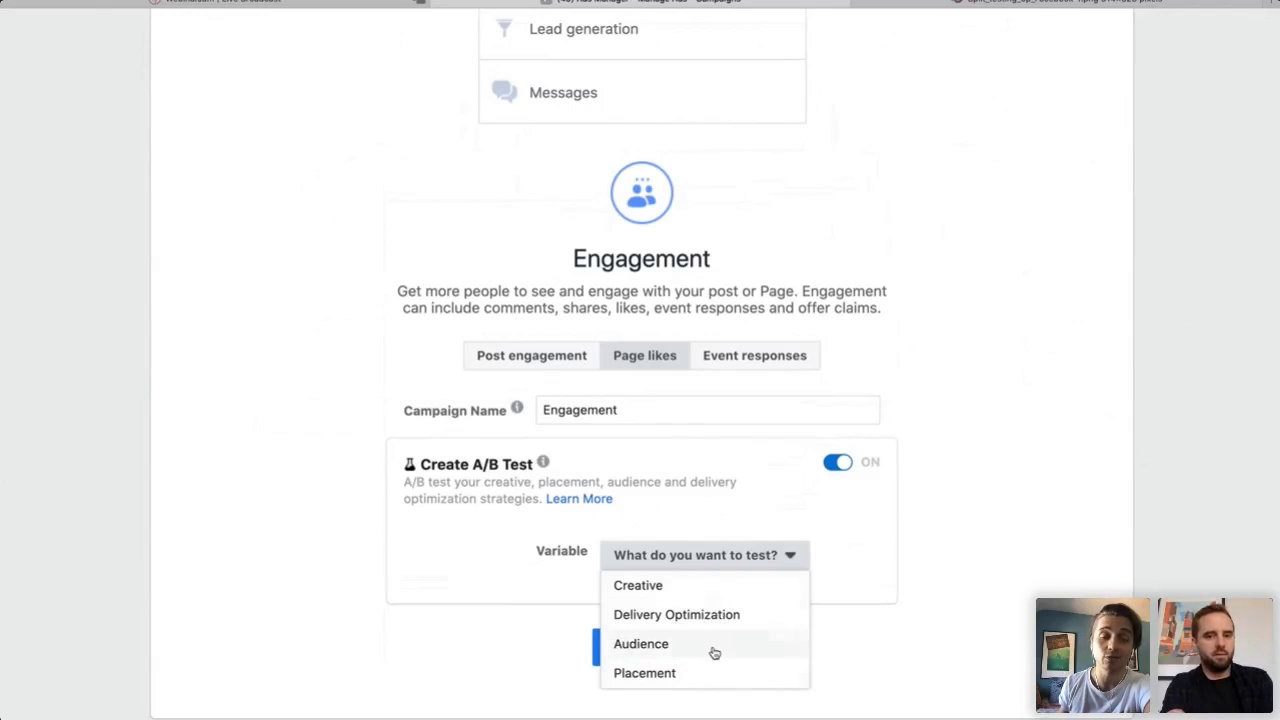
Review the A/B test variables, trying Delivery Optimization and Creative as what to test.
scroll(900, 586, "down", 2)
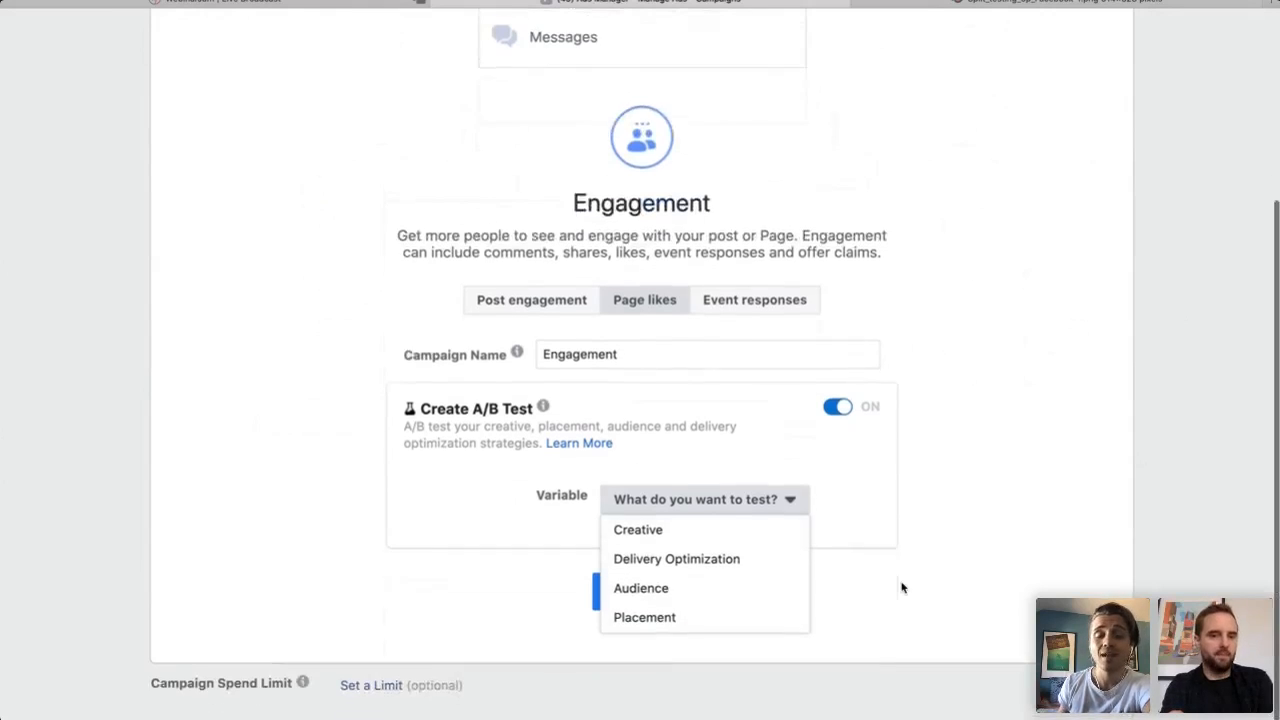
left_click(923, 550)
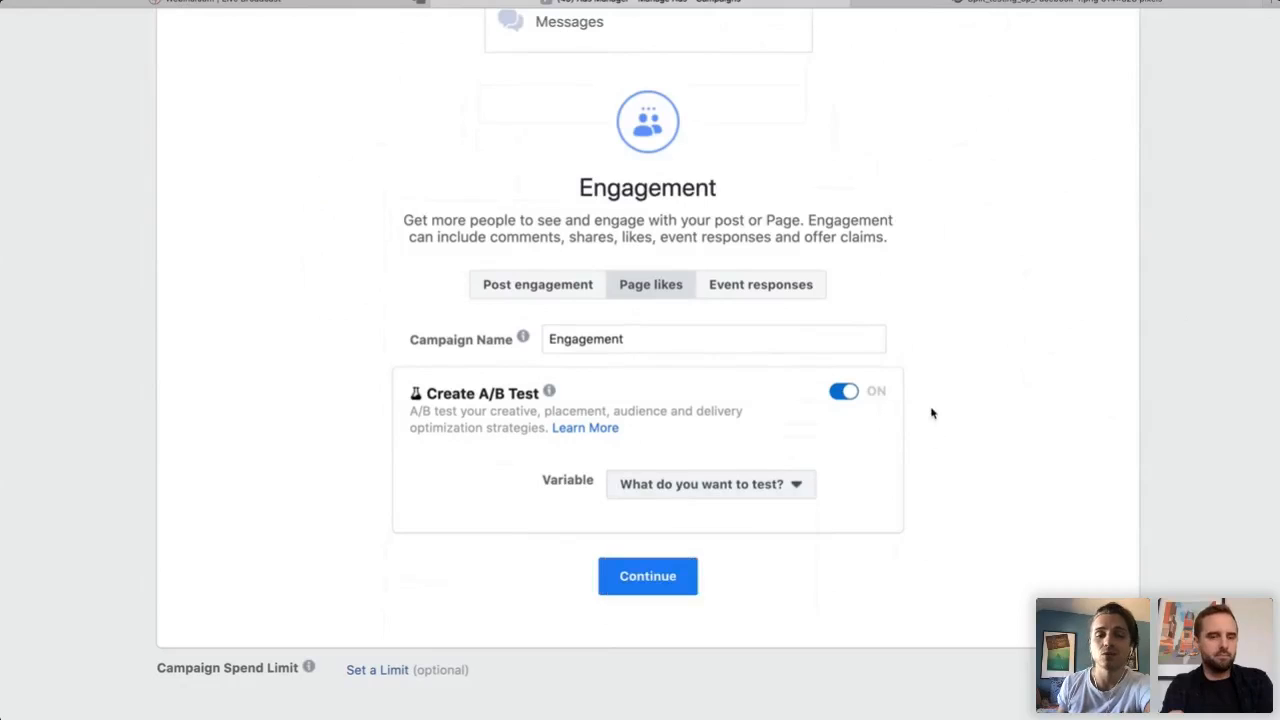
left_click(791, 492)
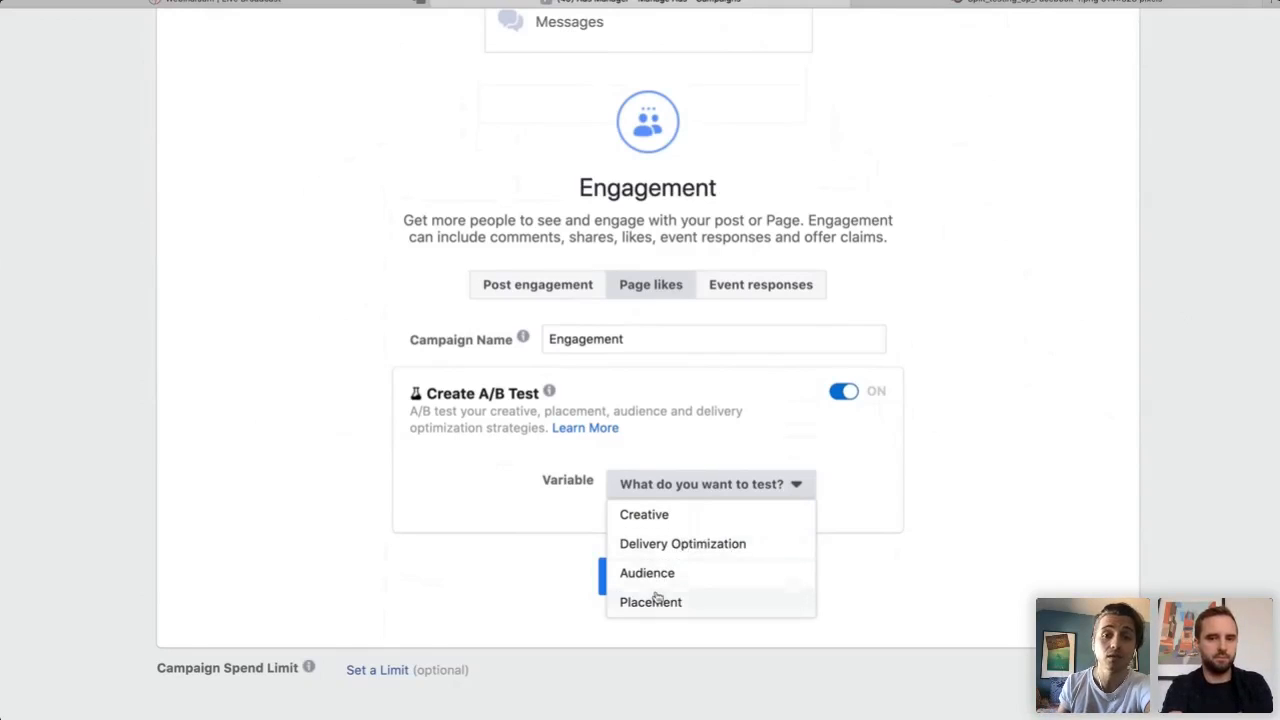
left_click(697, 548)
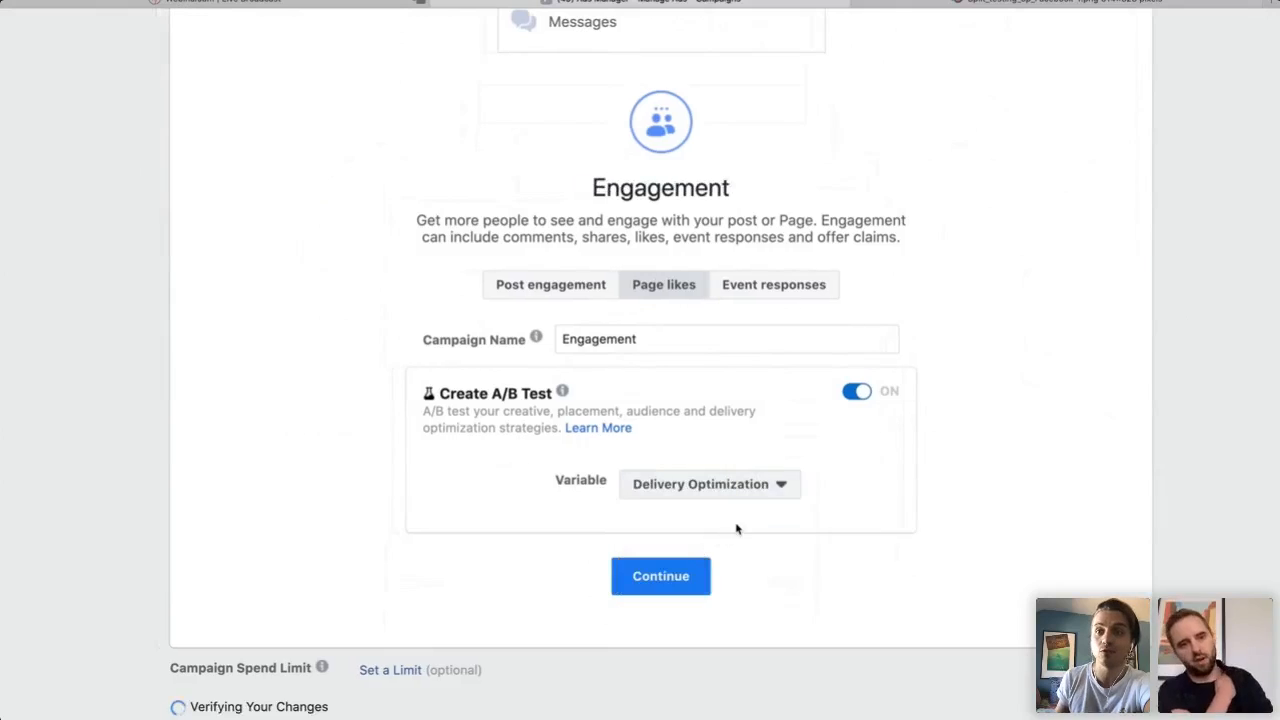
left_click(781, 489)
left_click(704, 517)
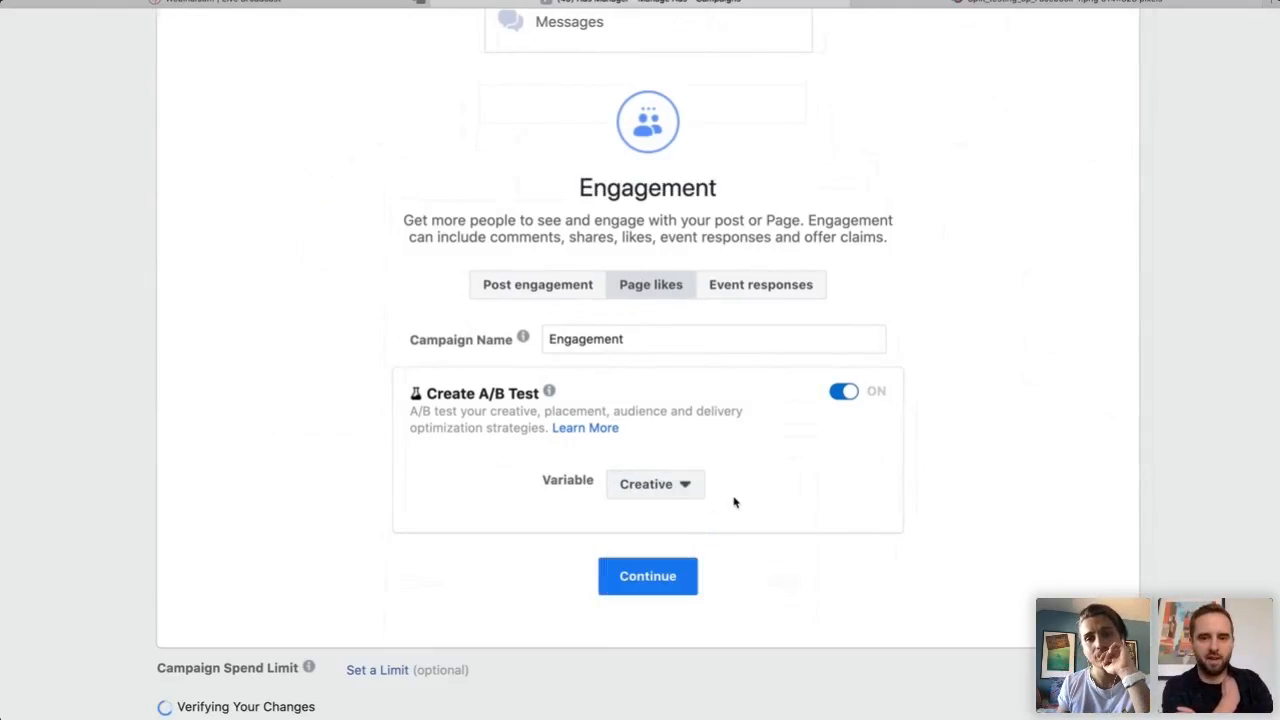
Turn off the A/B test for the Engagement campaign.
left_click(848, 393)
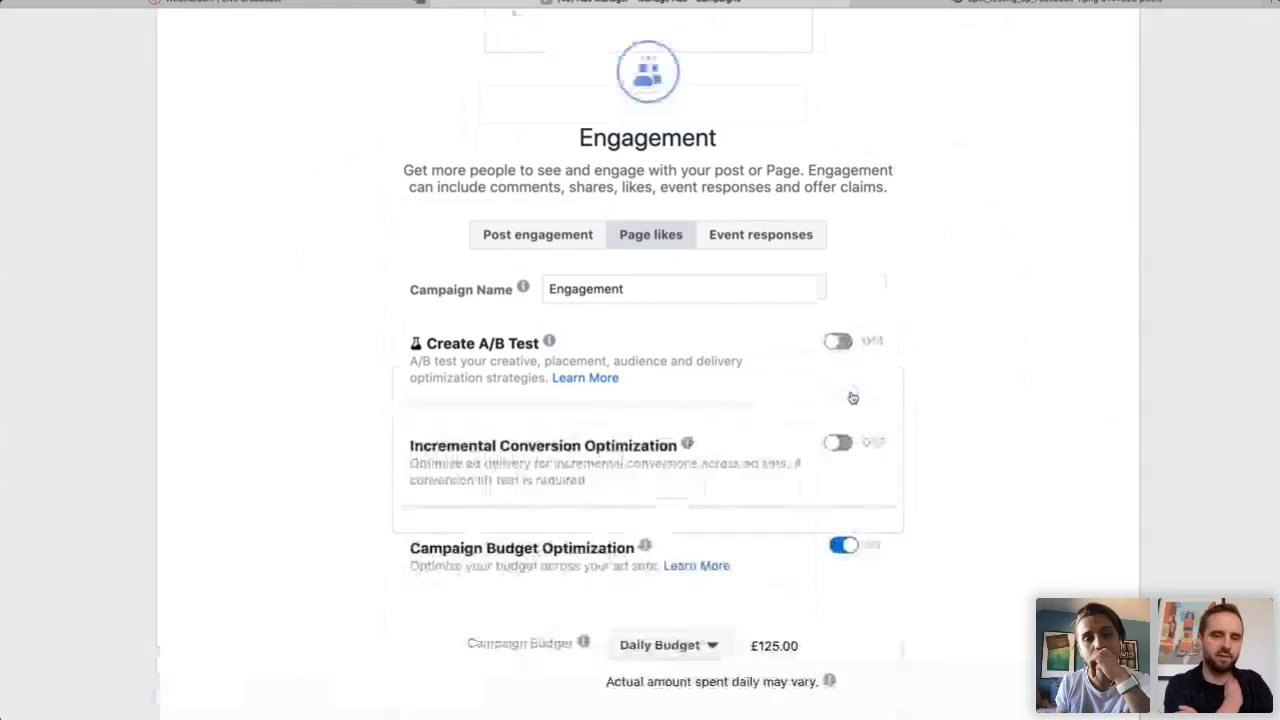
scroll(926, 340, "down", 3)
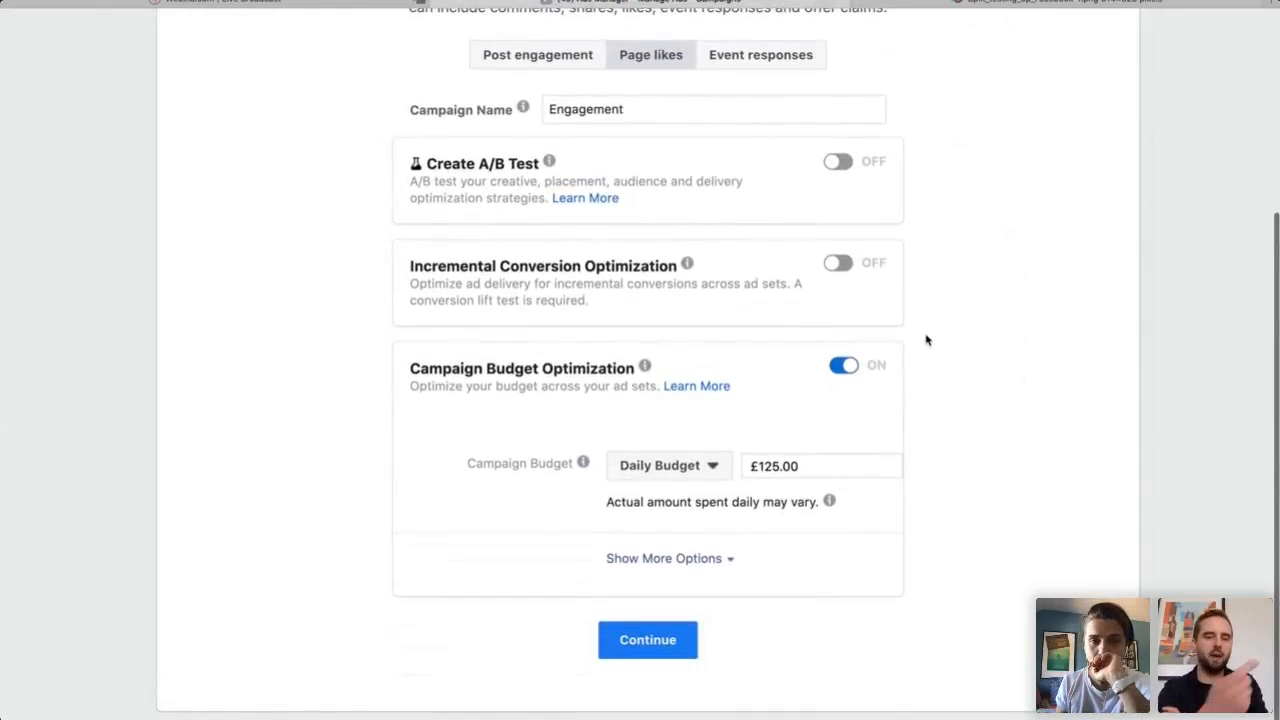
right_click(926, 340)
left_click(950, 338)
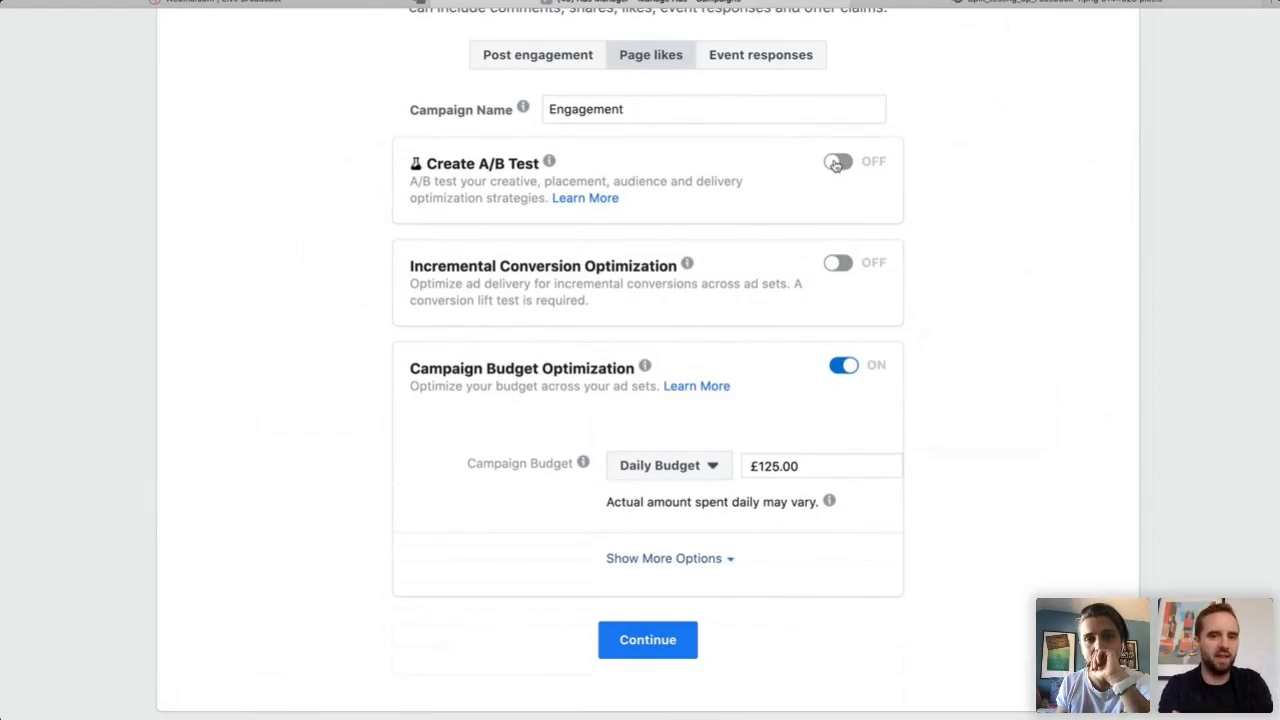
Try Creative, Delivery Optimization and Placement as the A/B test variable, and switch the A/B test back off.
left_click(752, 516)
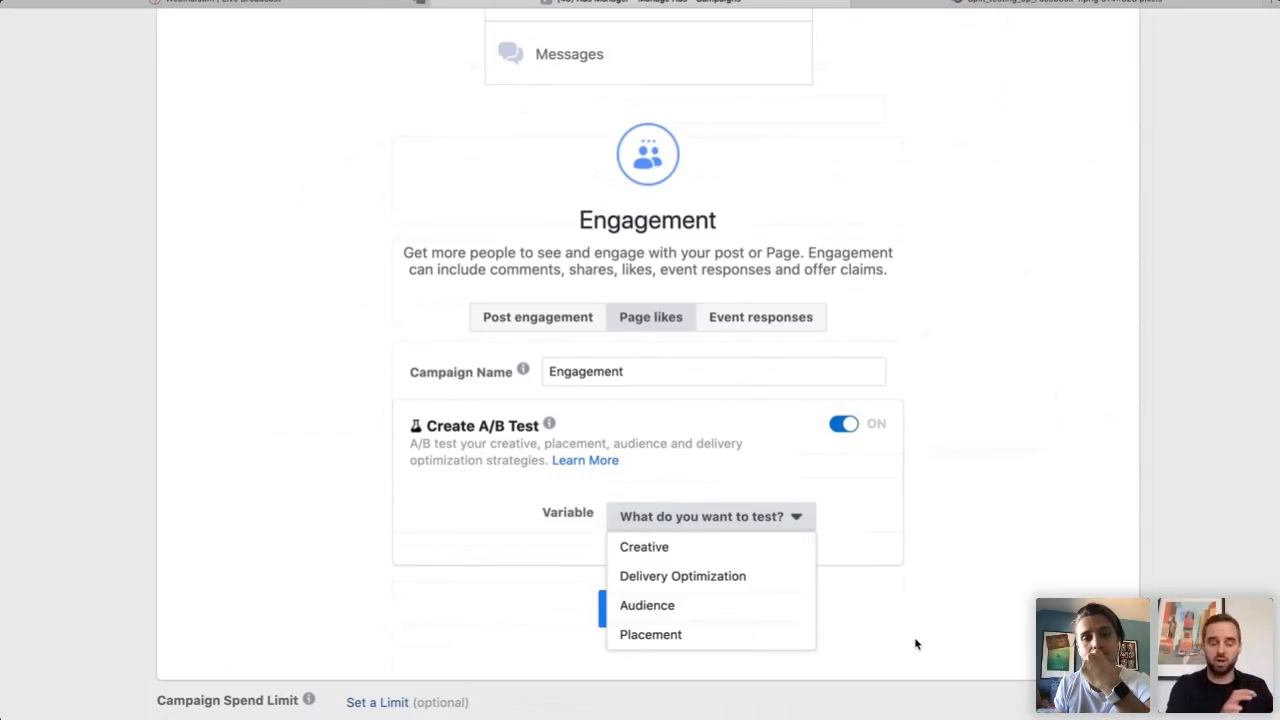
left_click(699, 550)
left_click(686, 520)
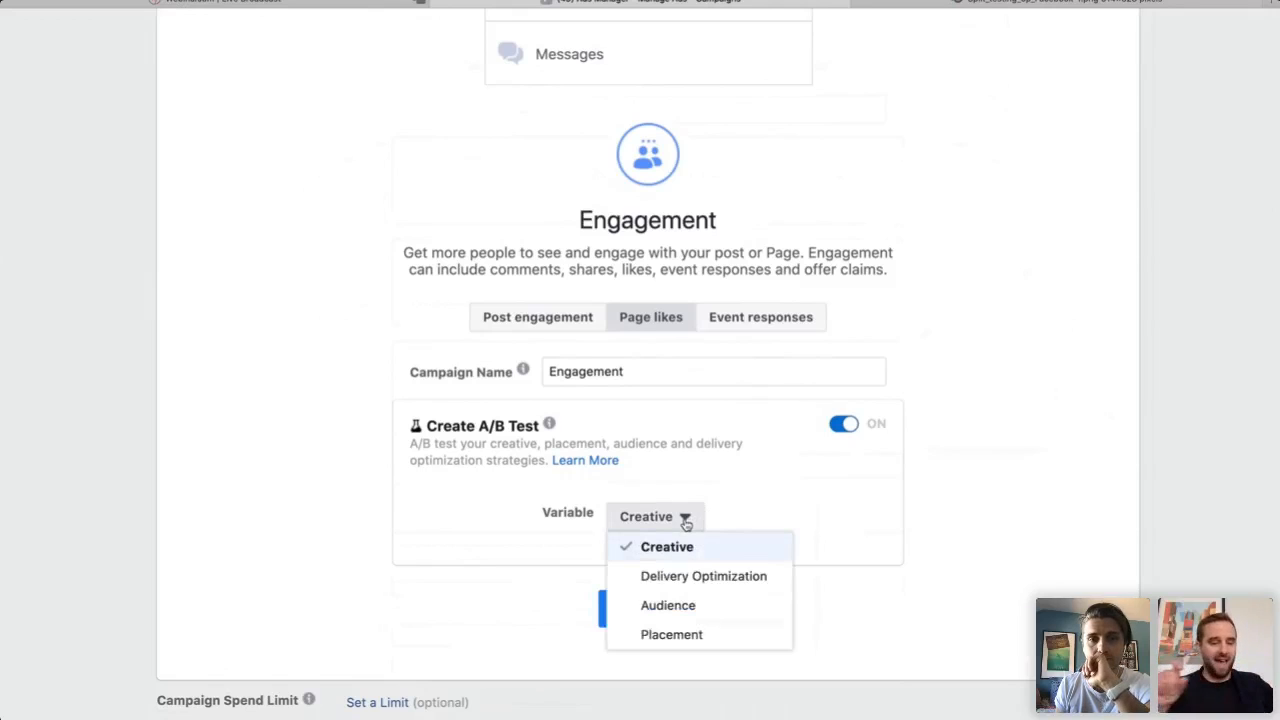
left_click(694, 577)
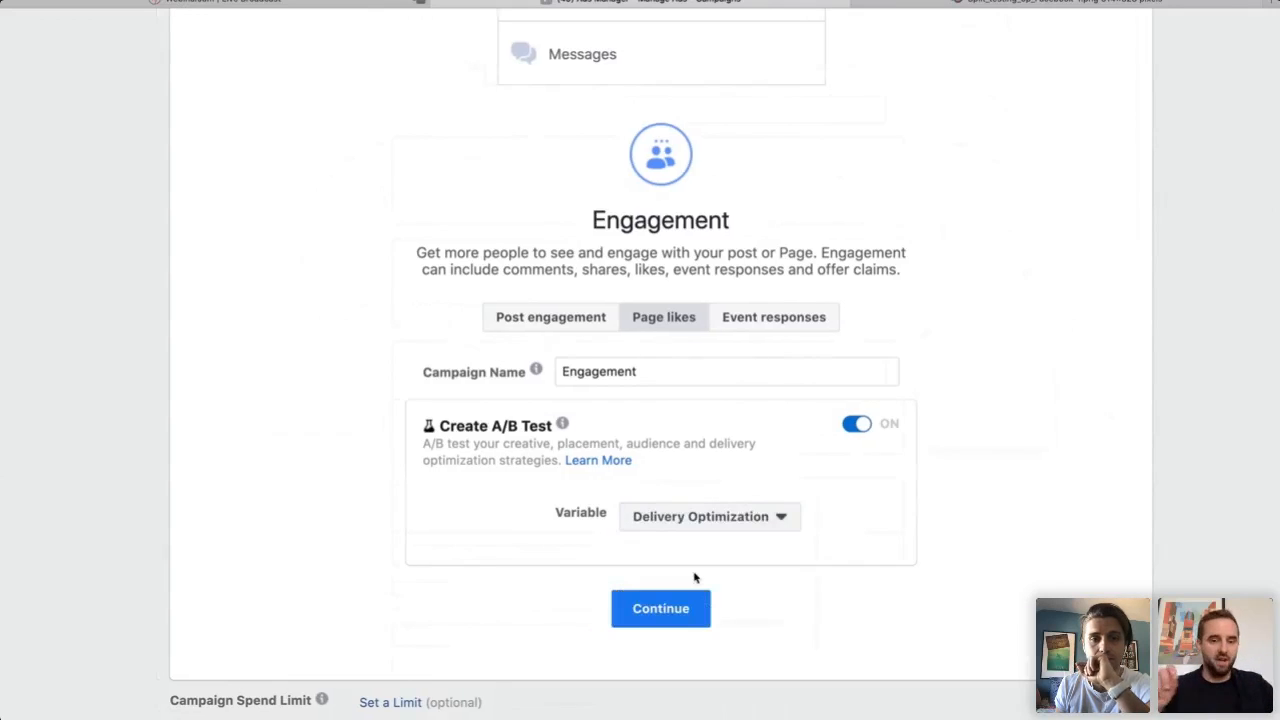
left_click(759, 519)
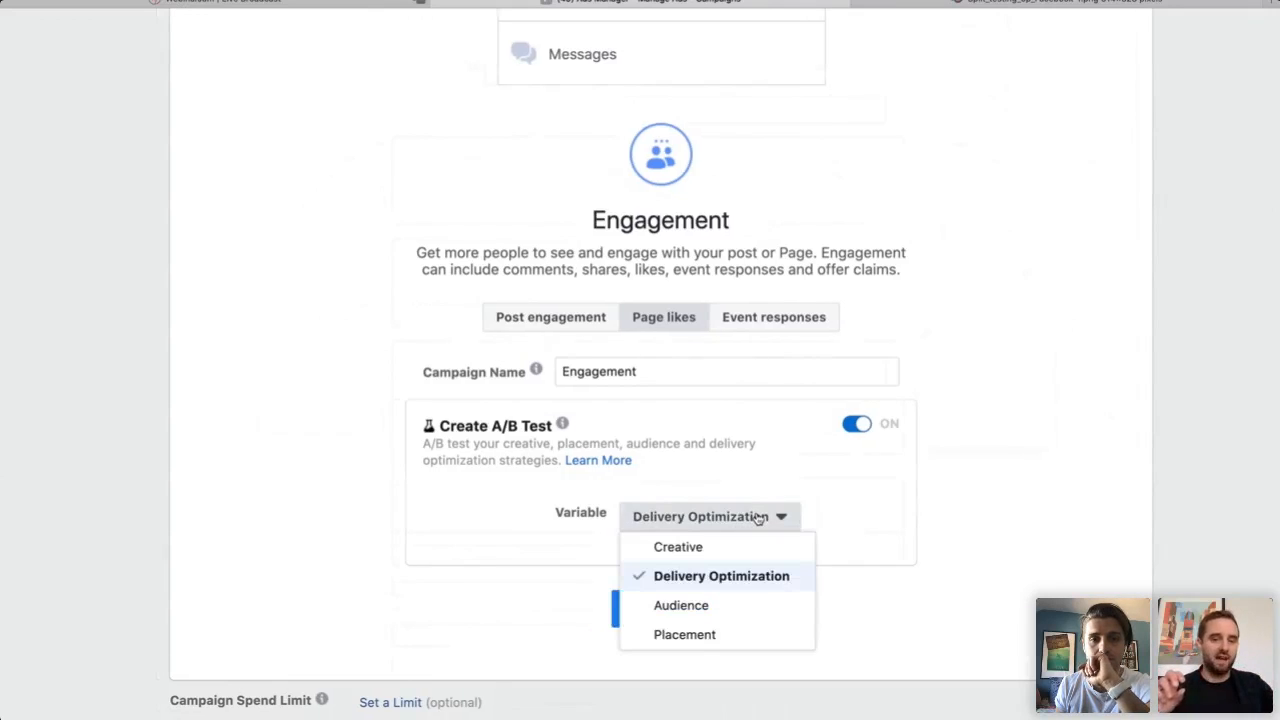
left_click(684, 637)
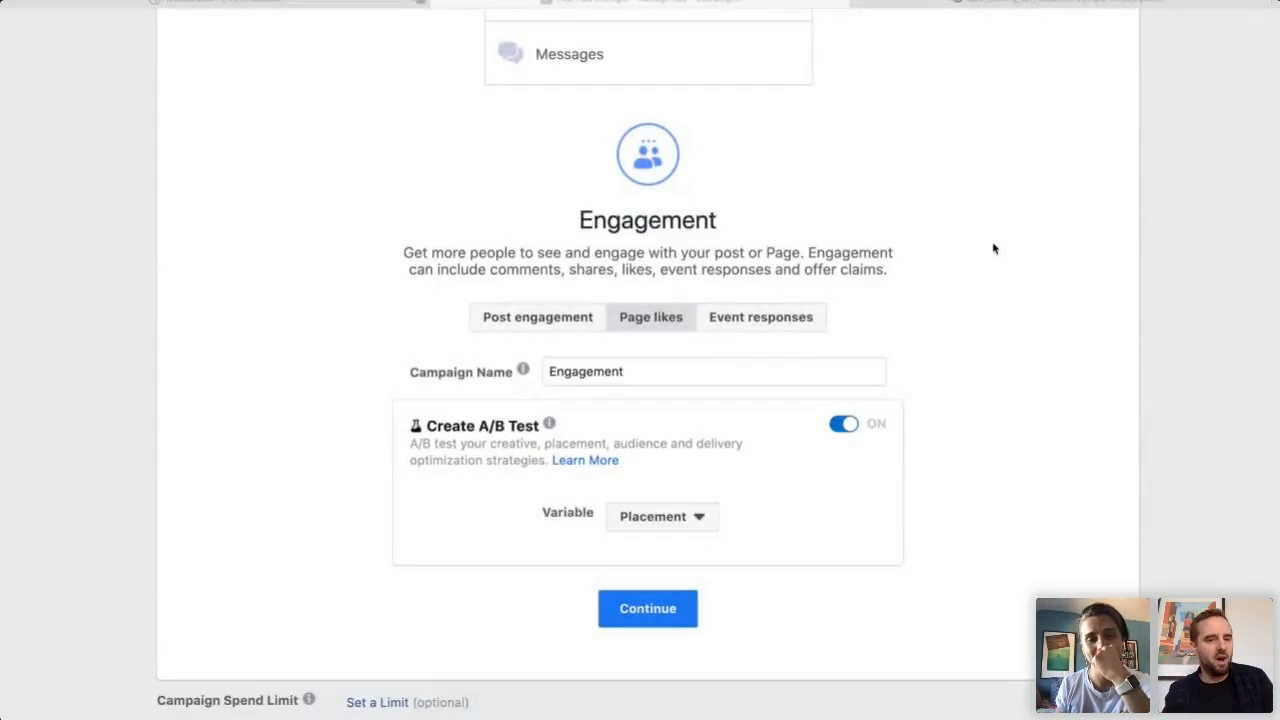
left_click(845, 425)
scroll(948, 457, "down", 2)
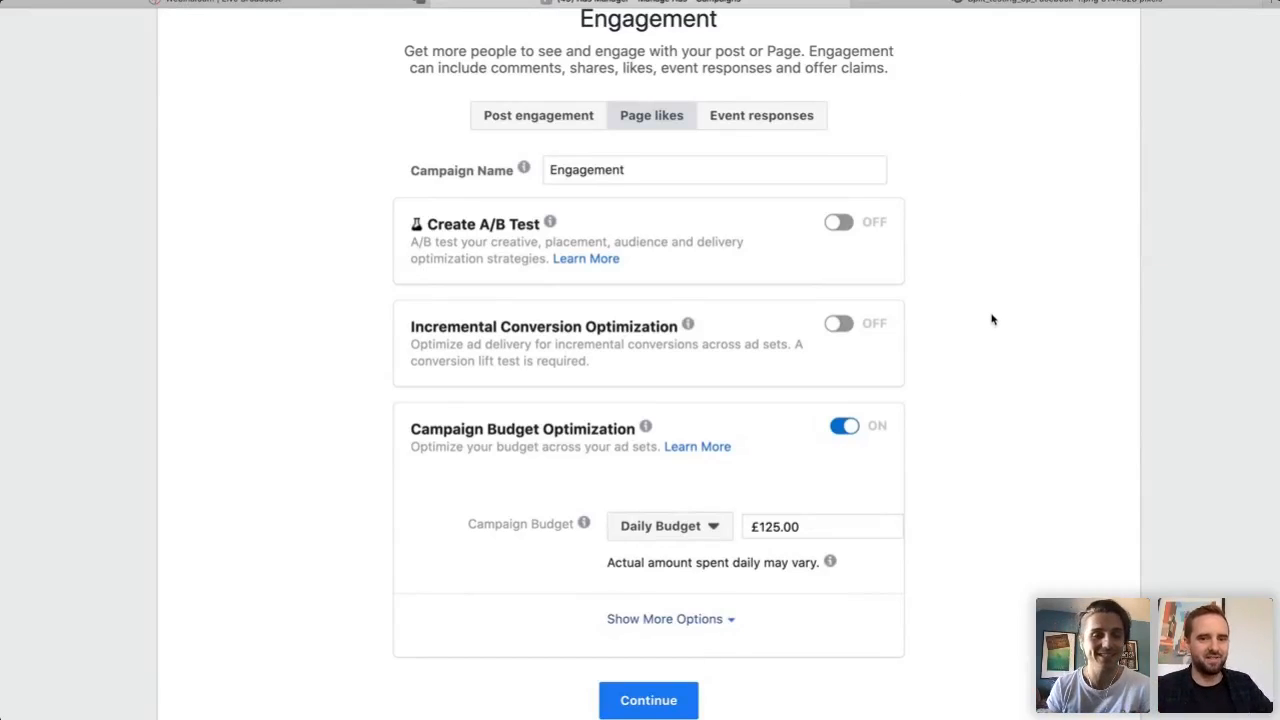
Examine the Daily Budget and Lifetime Budget choices under Campaign Budget Optimization.
scroll(877, 154, "down", 1)
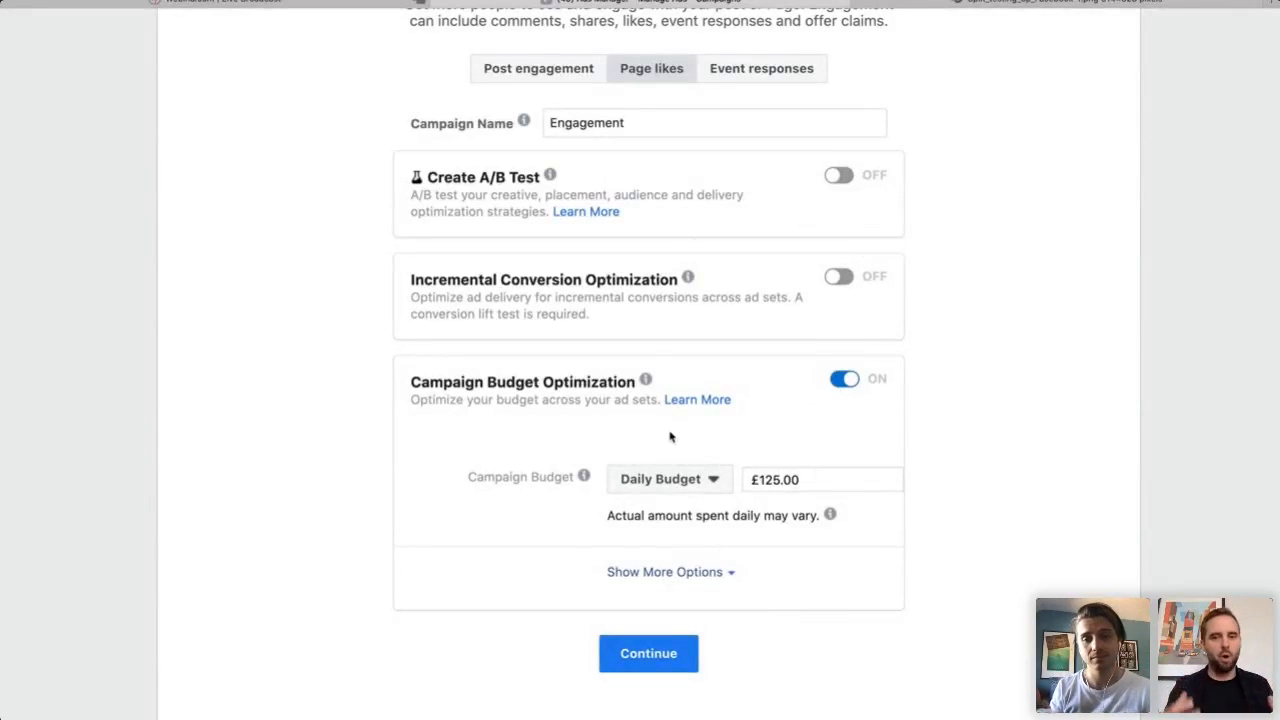
left_click(688, 486)
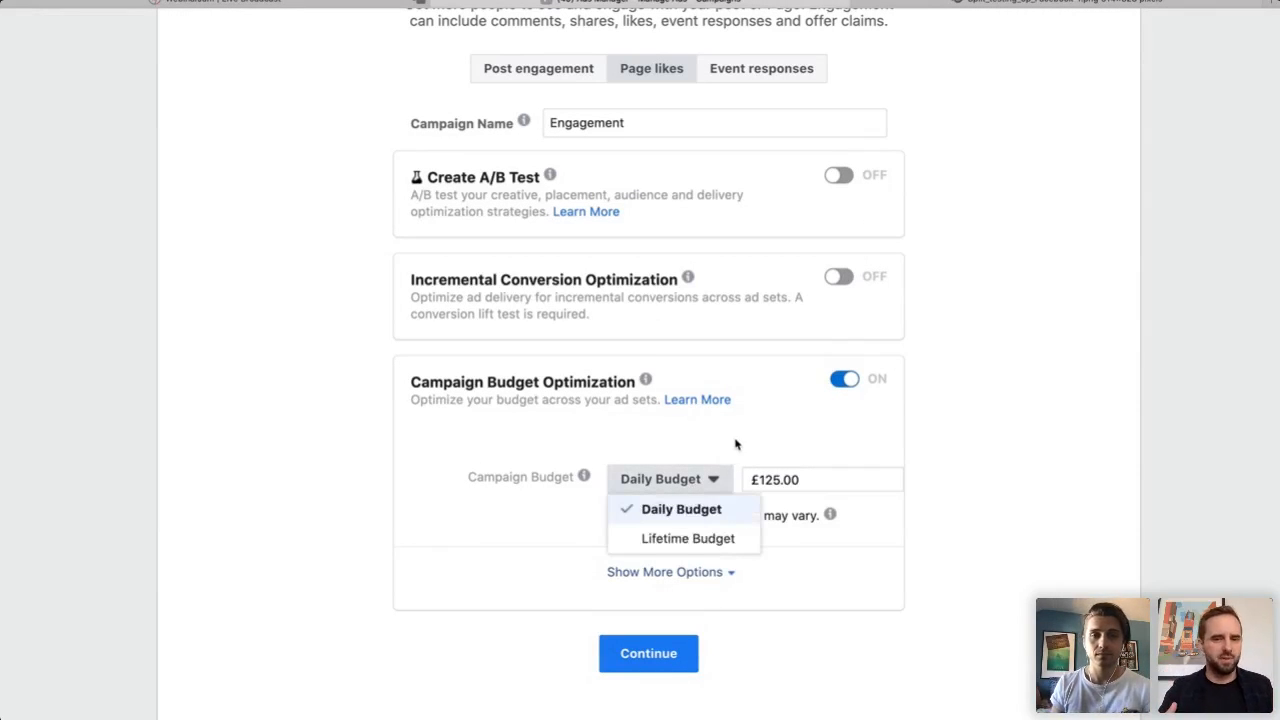
left_click(735, 444)
left_click(706, 480)
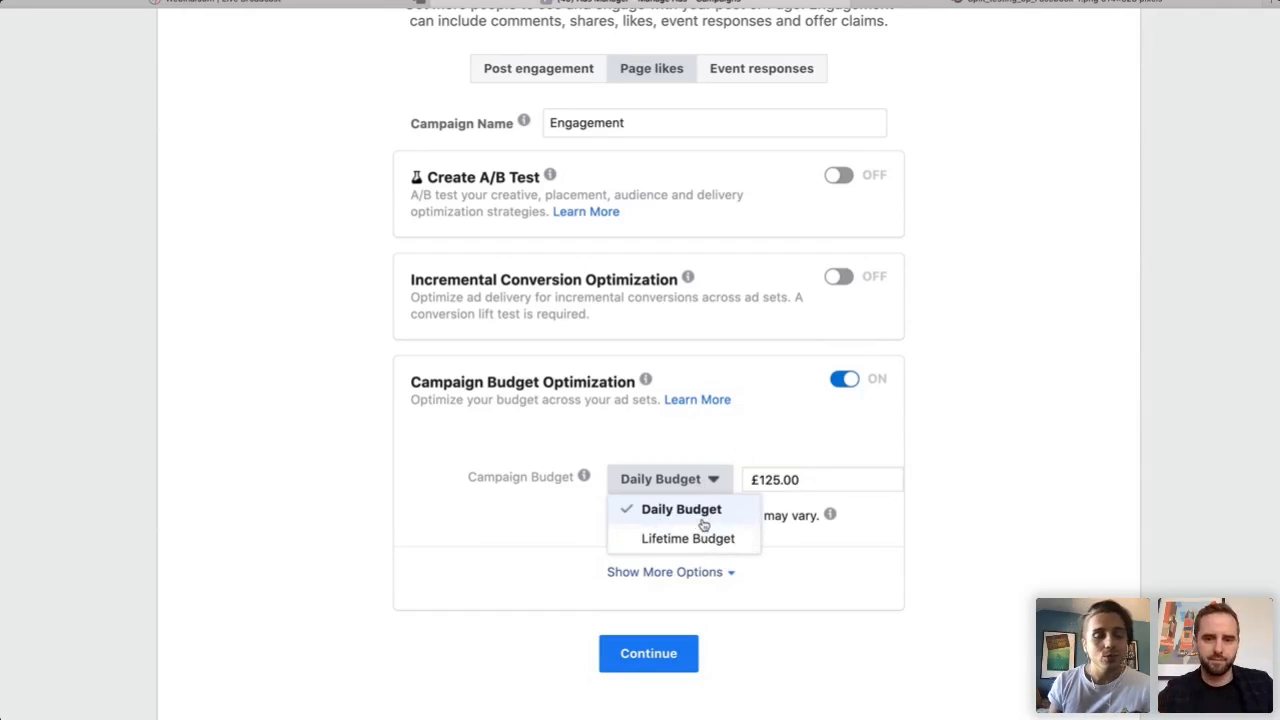
left_click(738, 436)
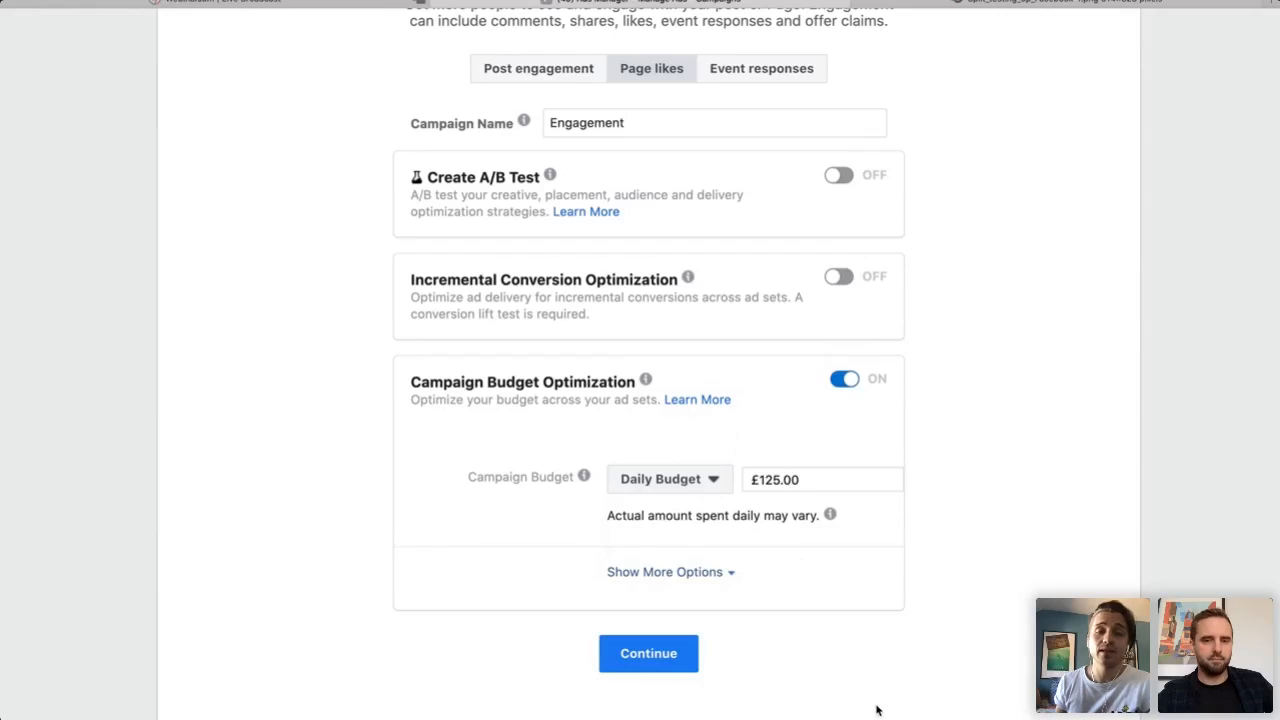
Set the campaign's daily budget to £50.00.
left_click(774, 482)
double_click(774, 482)
type("50.00")
left_click(980, 501)
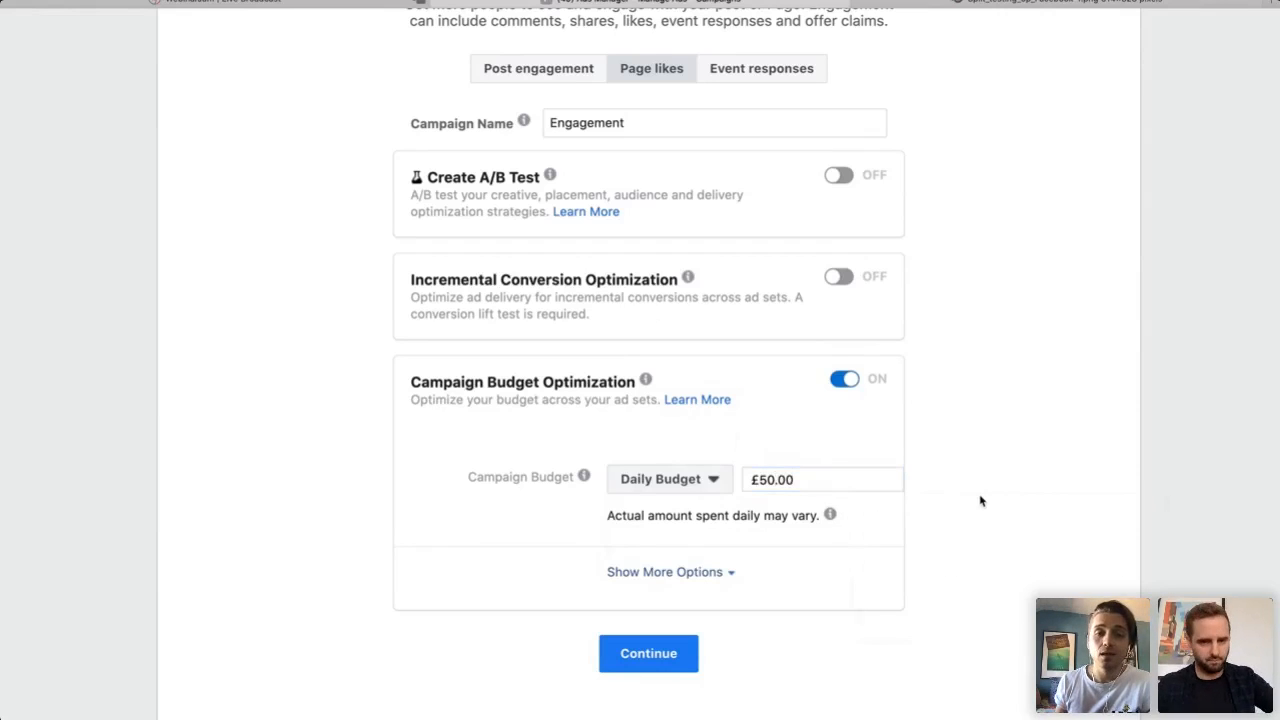
left_click(765, 481)
left_click(957, 502)
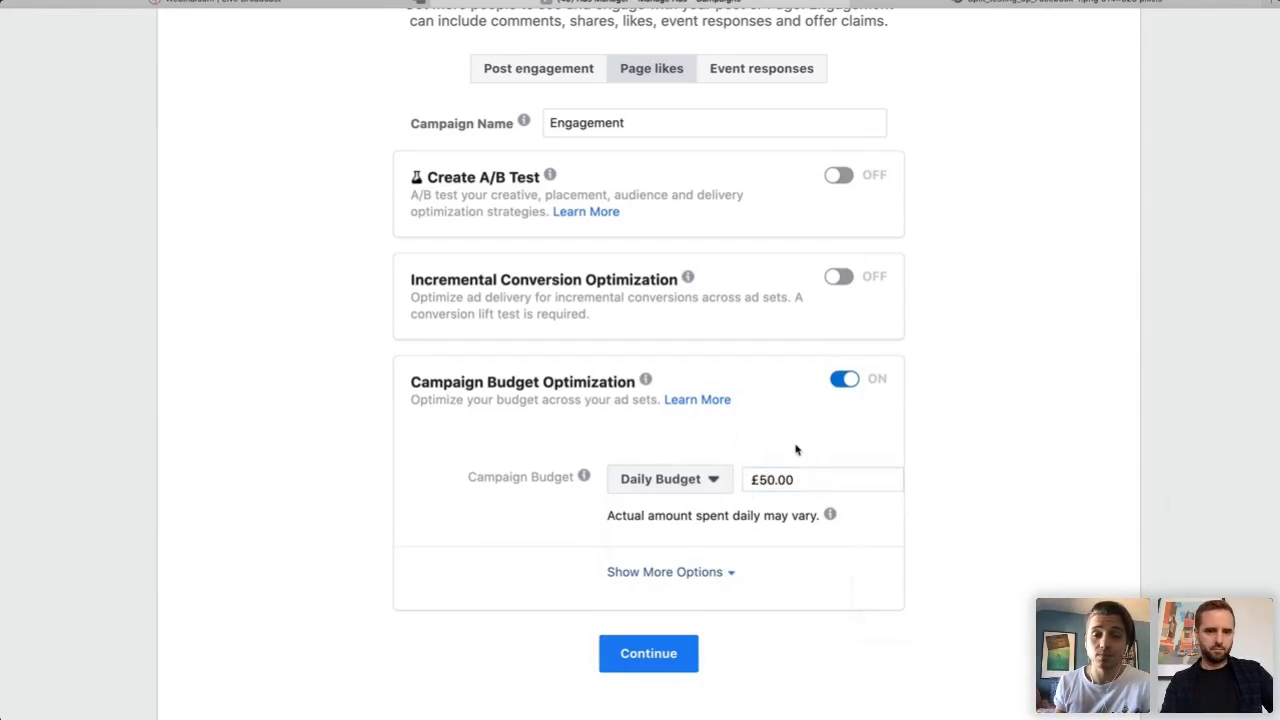
left_click(766, 480)
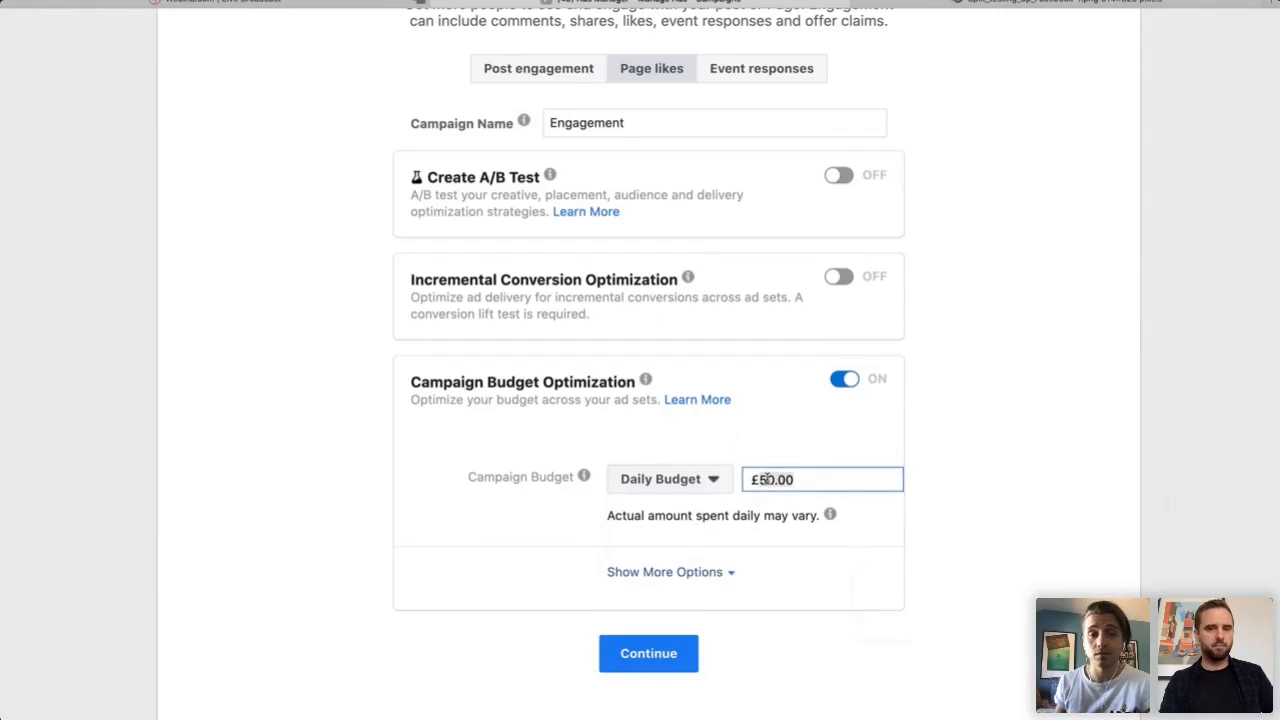
Change the campaign budget type to Lifetime Budget and set the amount to £150.00.
left_click(700, 490)
left_click(685, 539)
left_click(805, 480)
key("ctrl+a")
type("150")
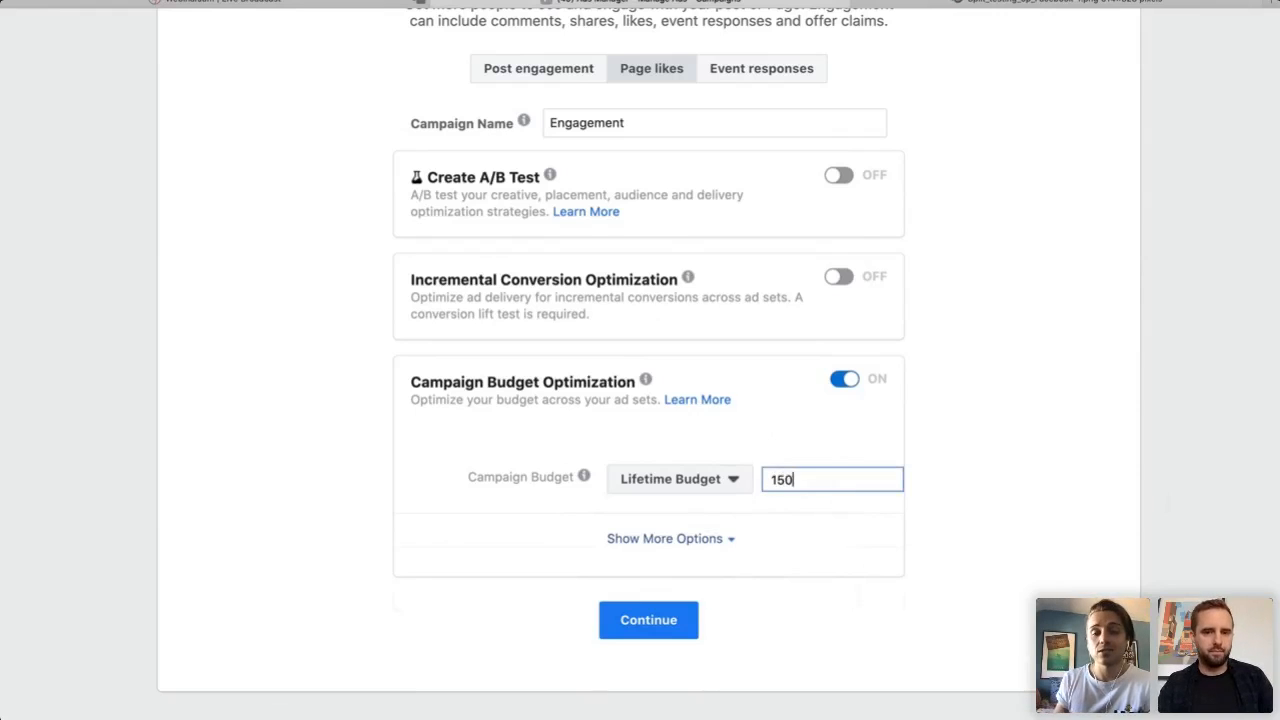
left_click(996, 557)
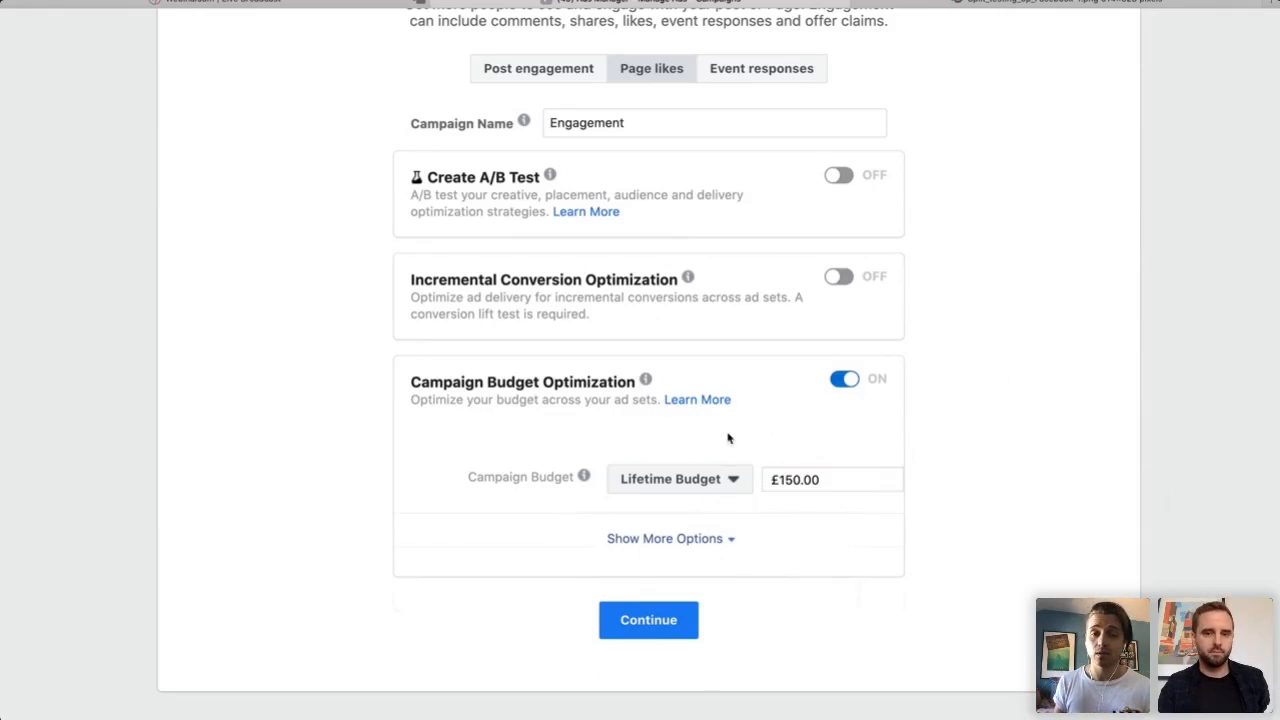
Expand the additional campaign budget options and continue to the ad set setup.
scroll(903, 504, "right", 1)
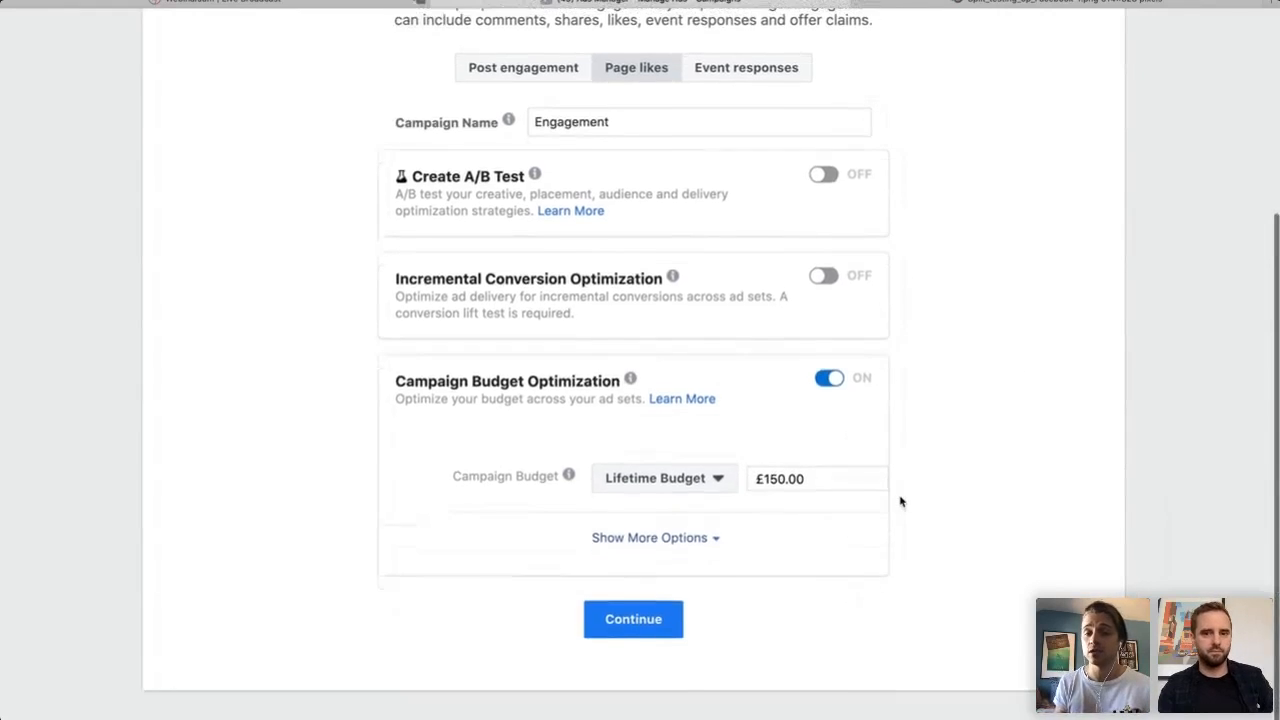
mouse_move(568, 480)
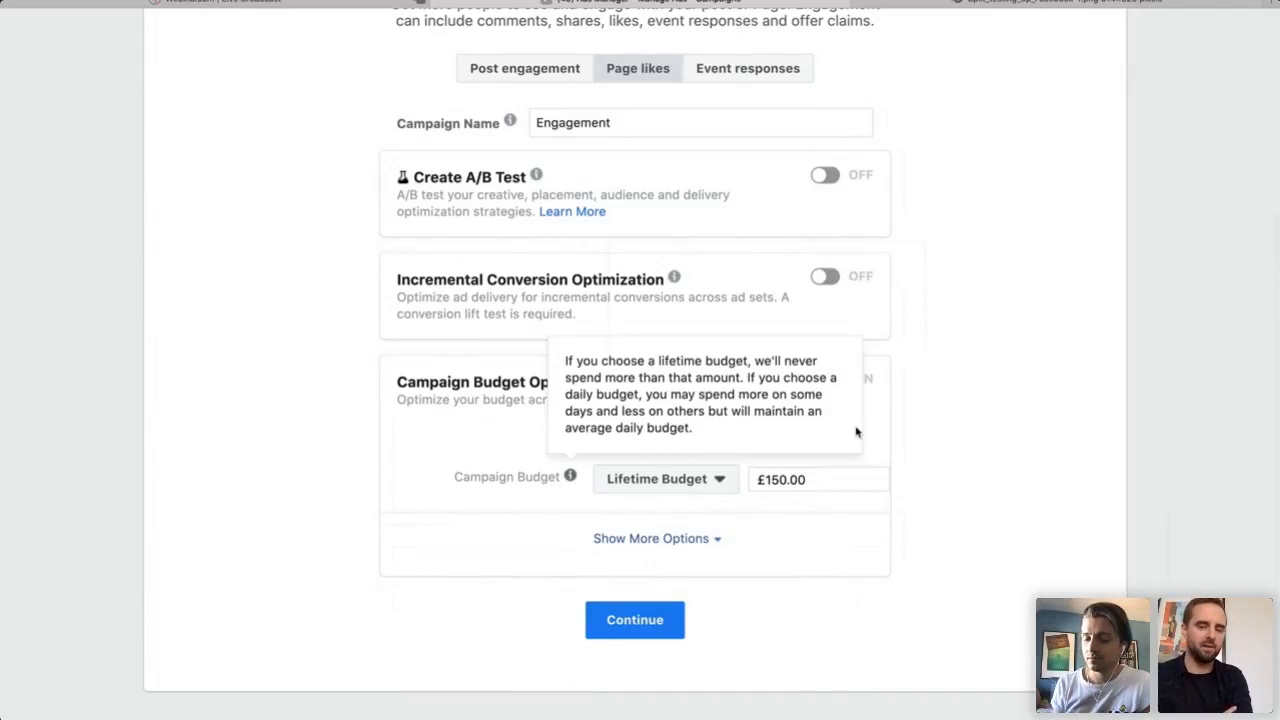
left_click(686, 541)
scroll(851, 557, "down", 3)
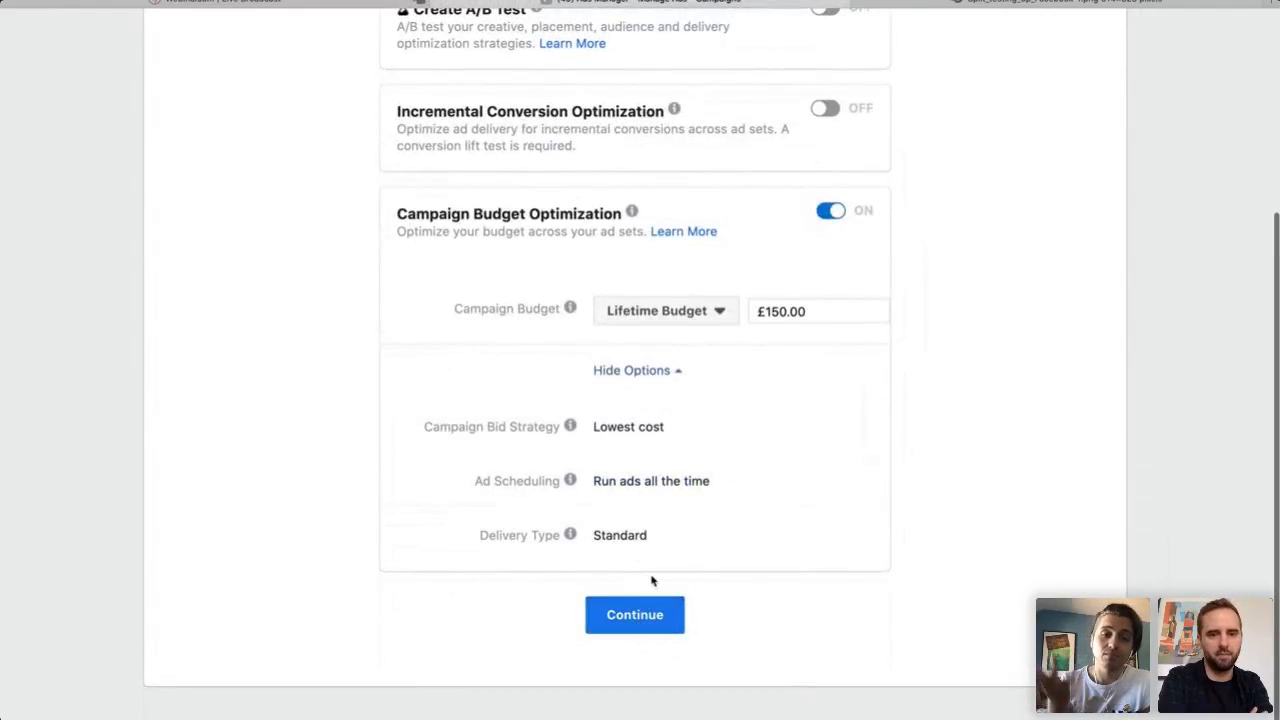
left_click(641, 630)
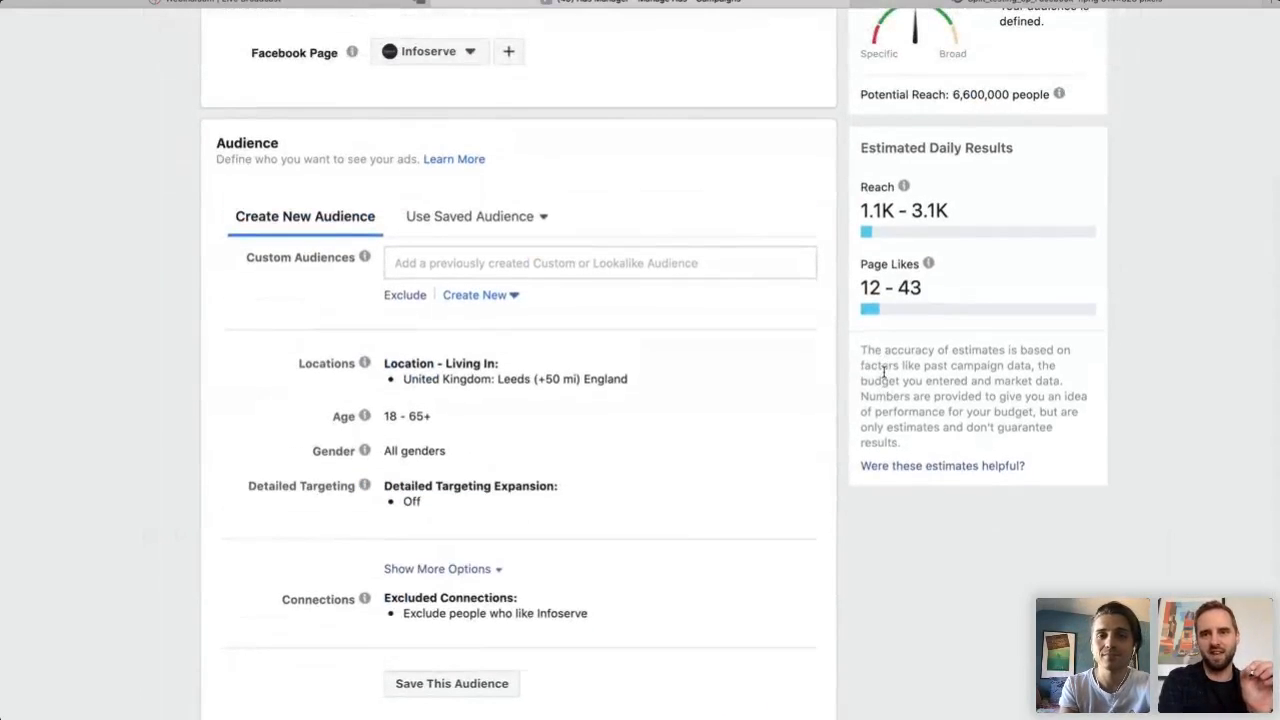
Examine the ad set's Facebook Page selection, audience settings, audience size and estimated daily results.
scroll(700, 374, "up", 3)
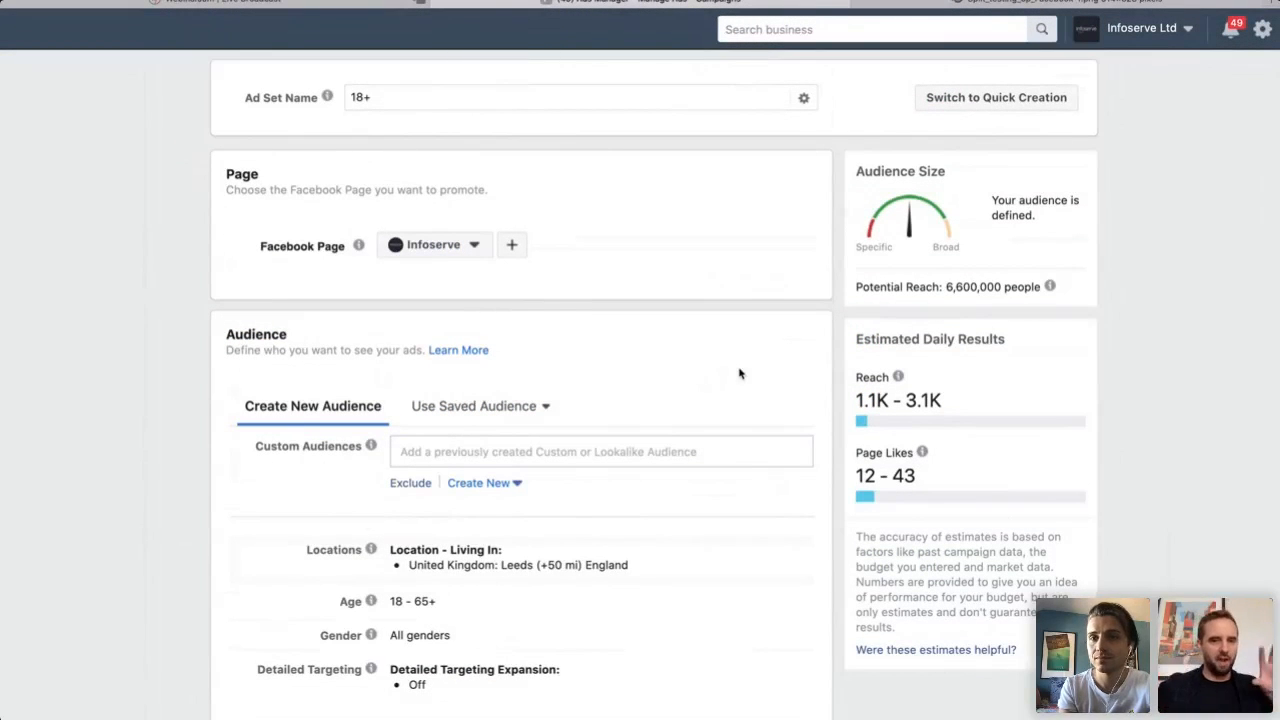
scroll(740, 374, "down", 2)
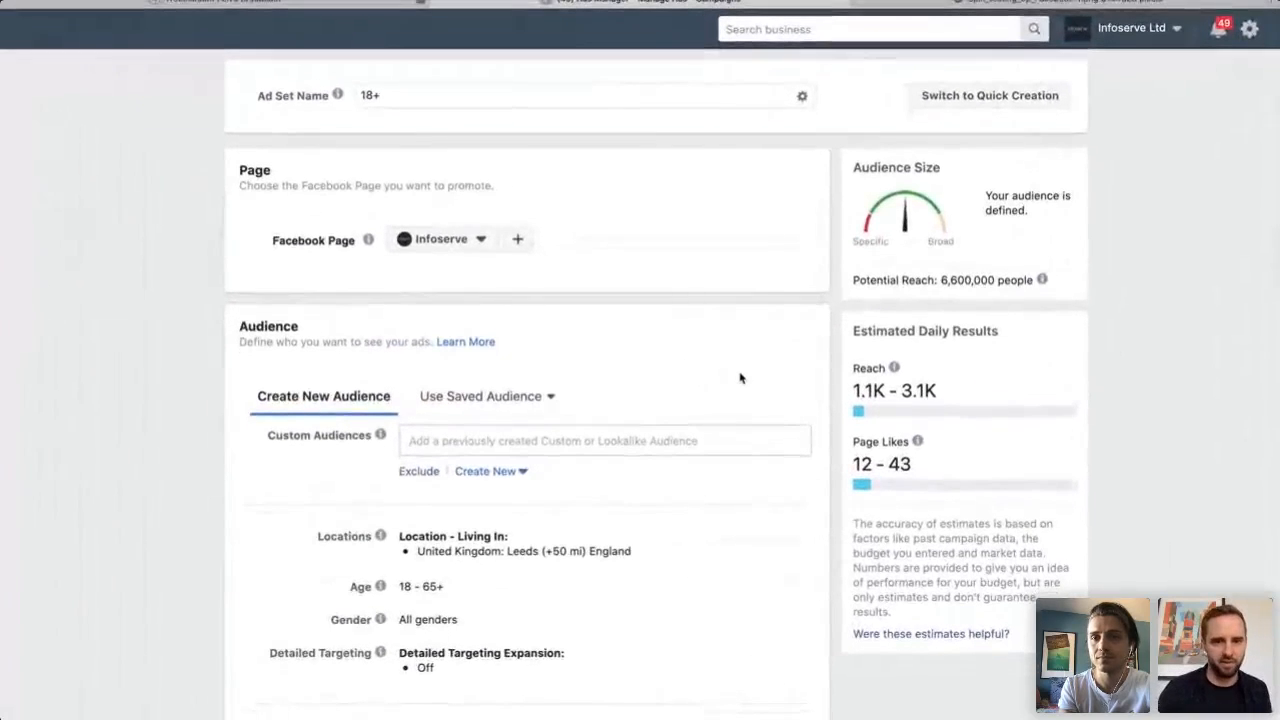
scroll(760, 395, "down", 1)
scroll(760, 395, "up", 1)
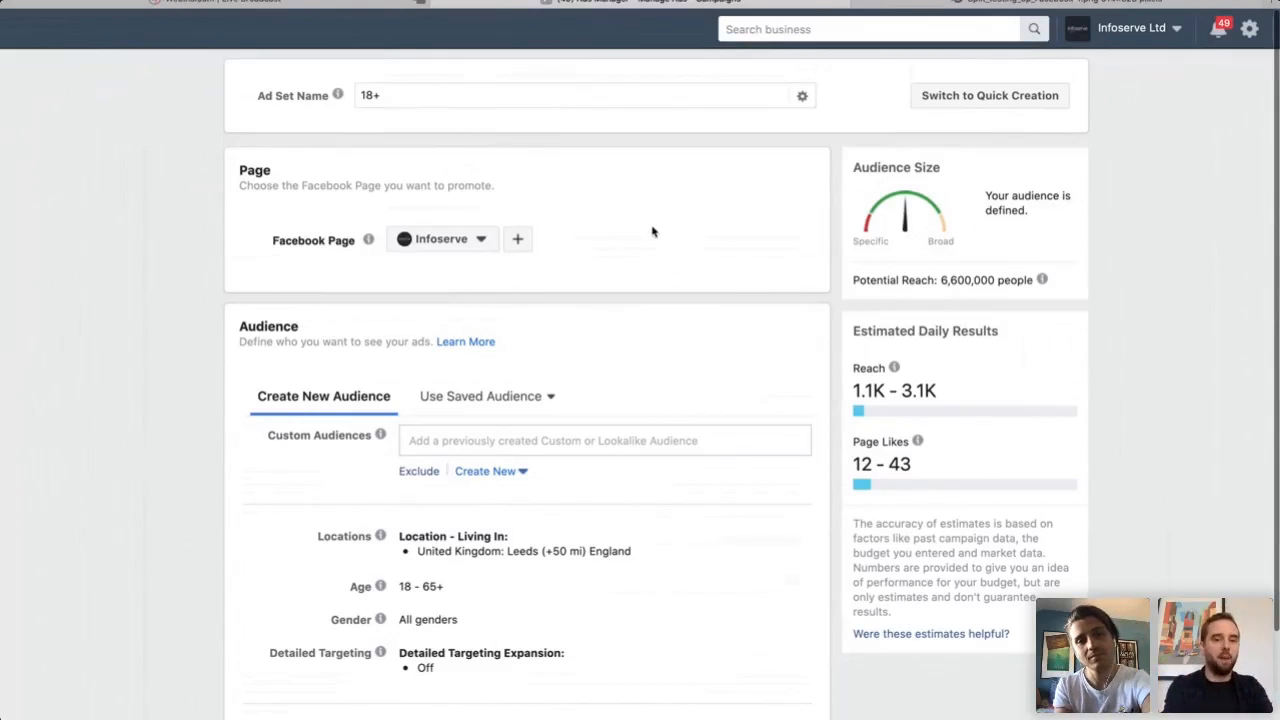
mouse_move(1036, 285)
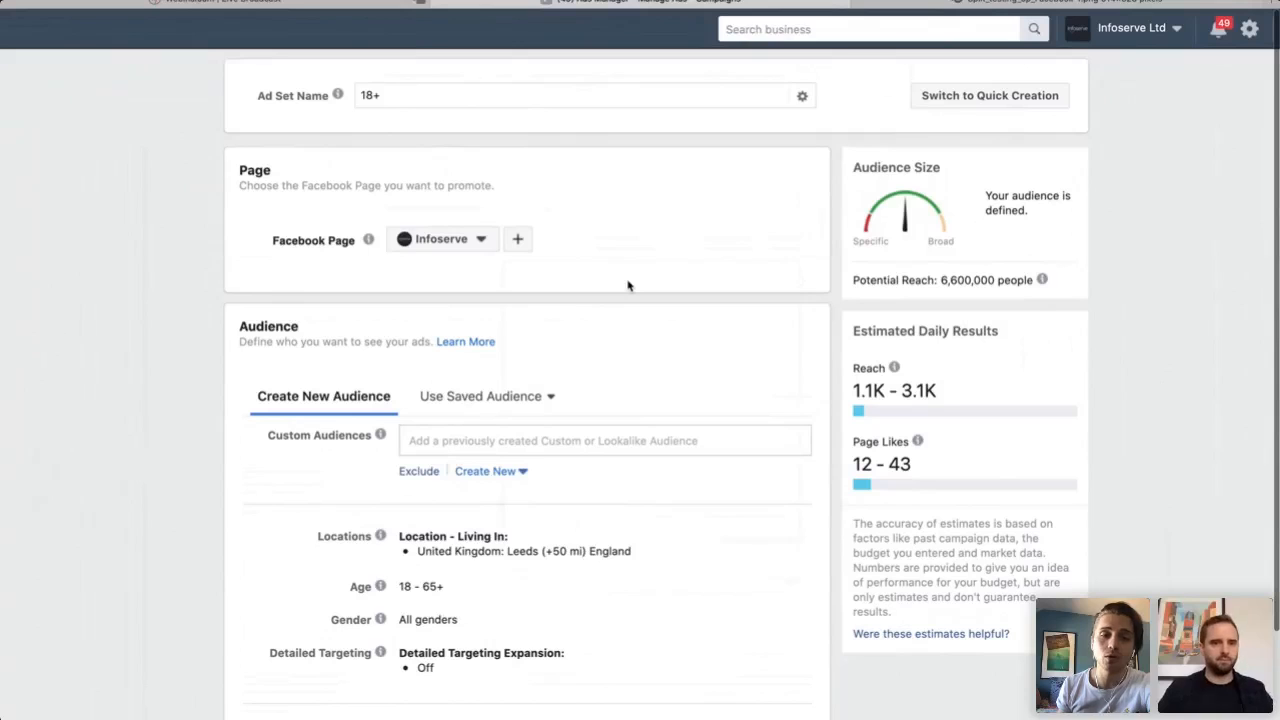
scroll(628, 286, "down", 2)
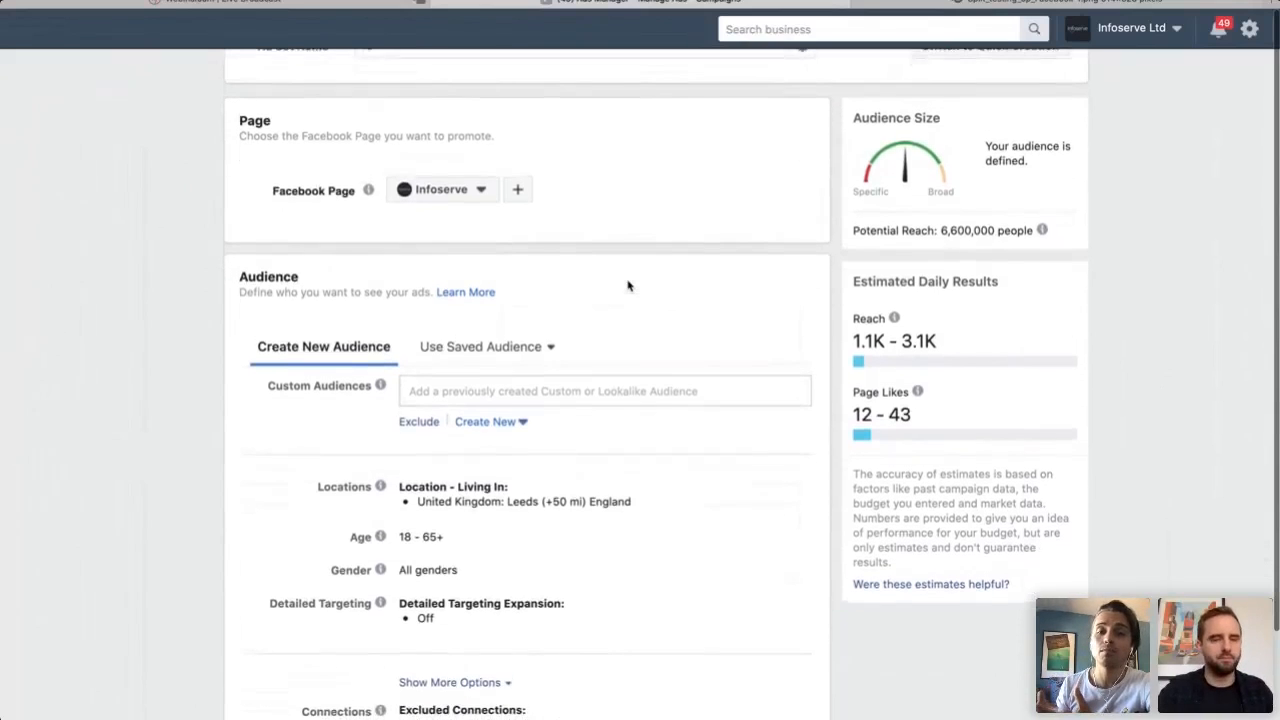
scroll(628, 286, "up", 2)
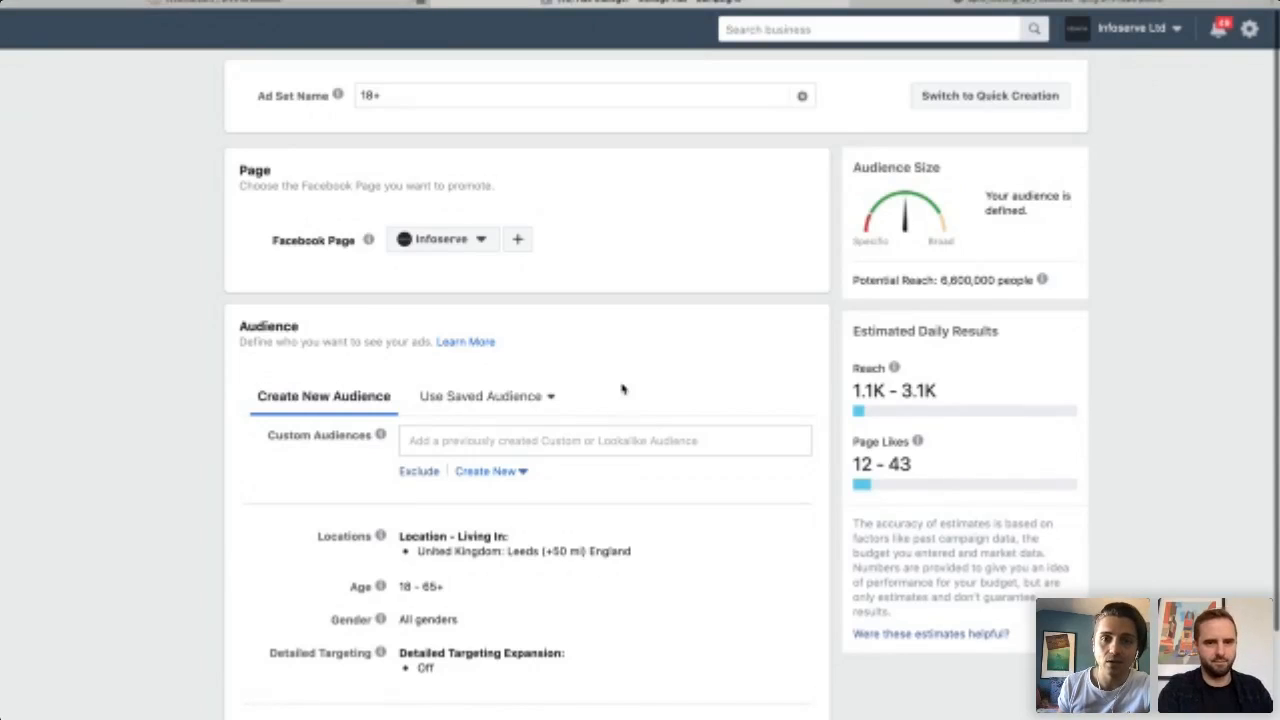
scroll(622, 388, "down", 4)
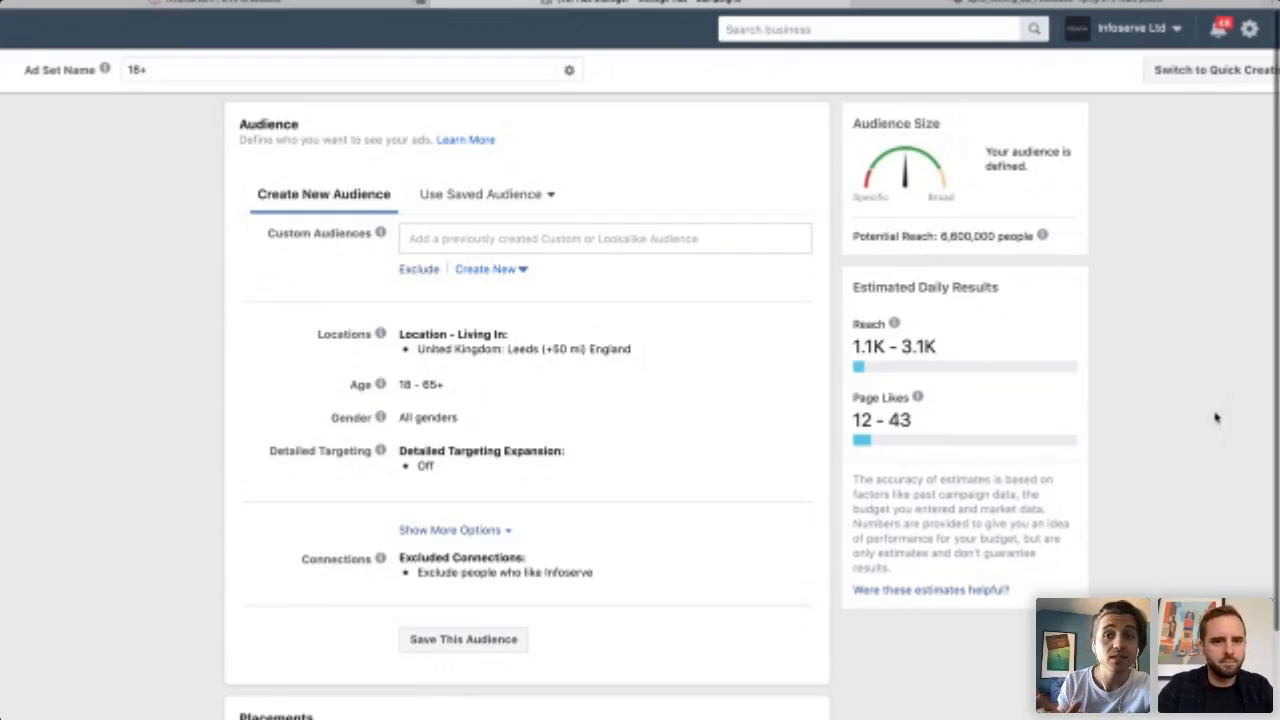
Examine the previously created custom and lookalike audiences available for the ad set.
left_click(436, 244)
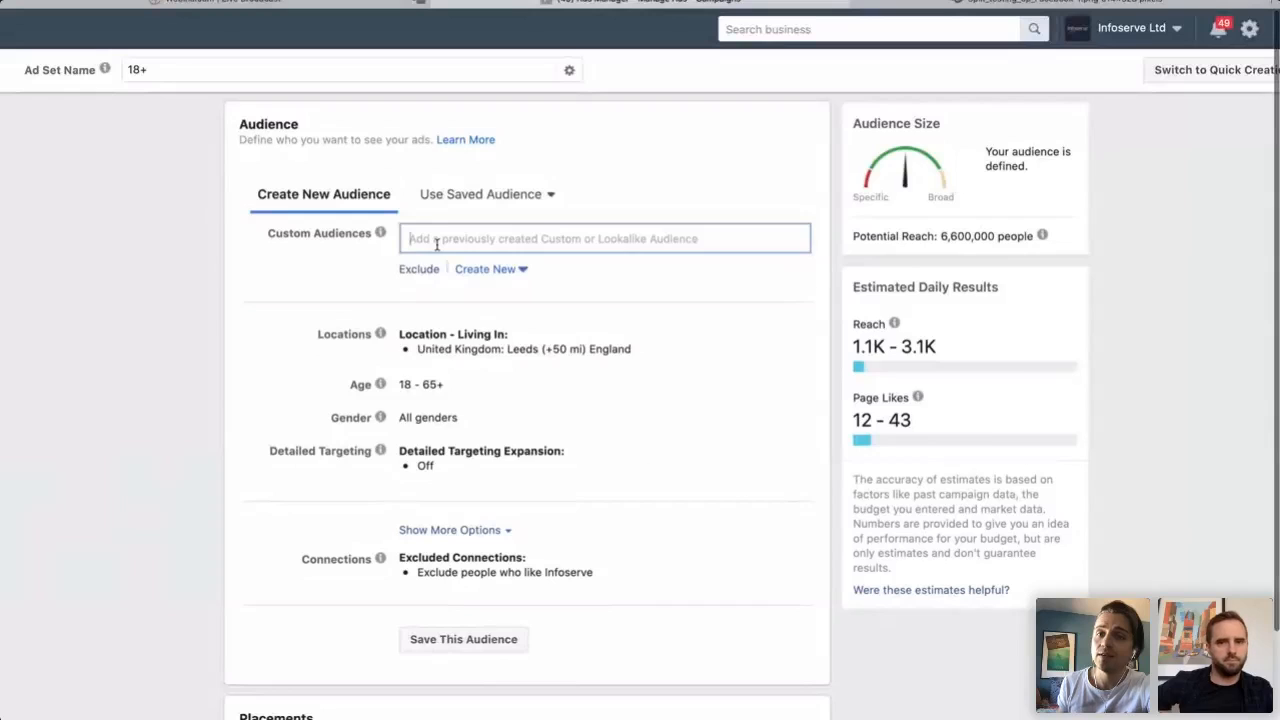
left_click(436, 244)
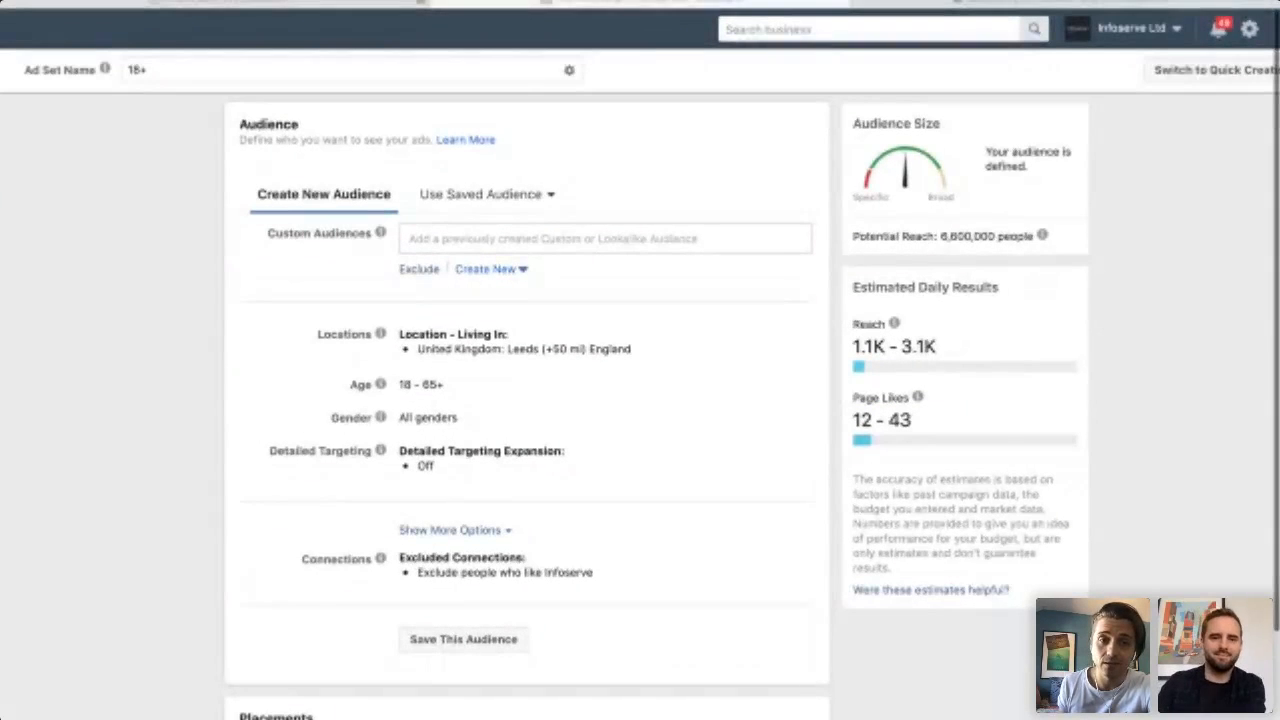
left_click(553, 236)
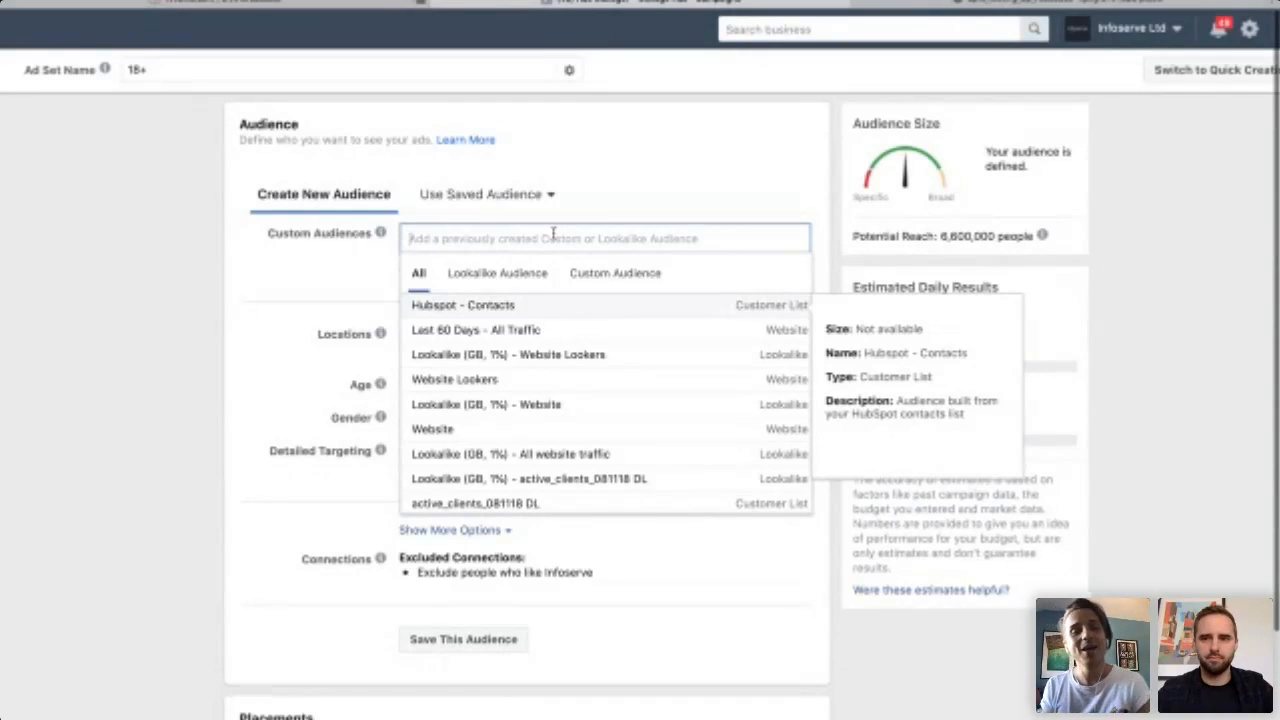
left_click(643, 188)
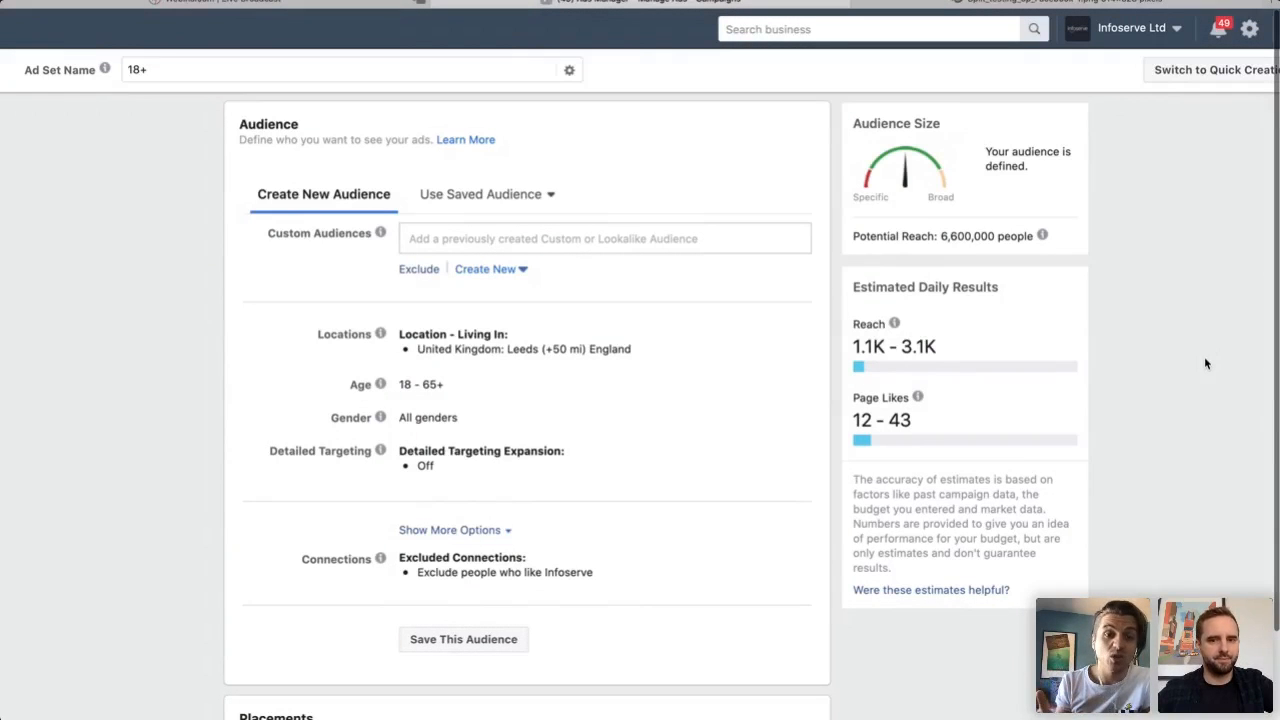
Open the audience's location settings for editing and examine the options for people living in, recently in or traveling in the location.
mouse_move(535, 343)
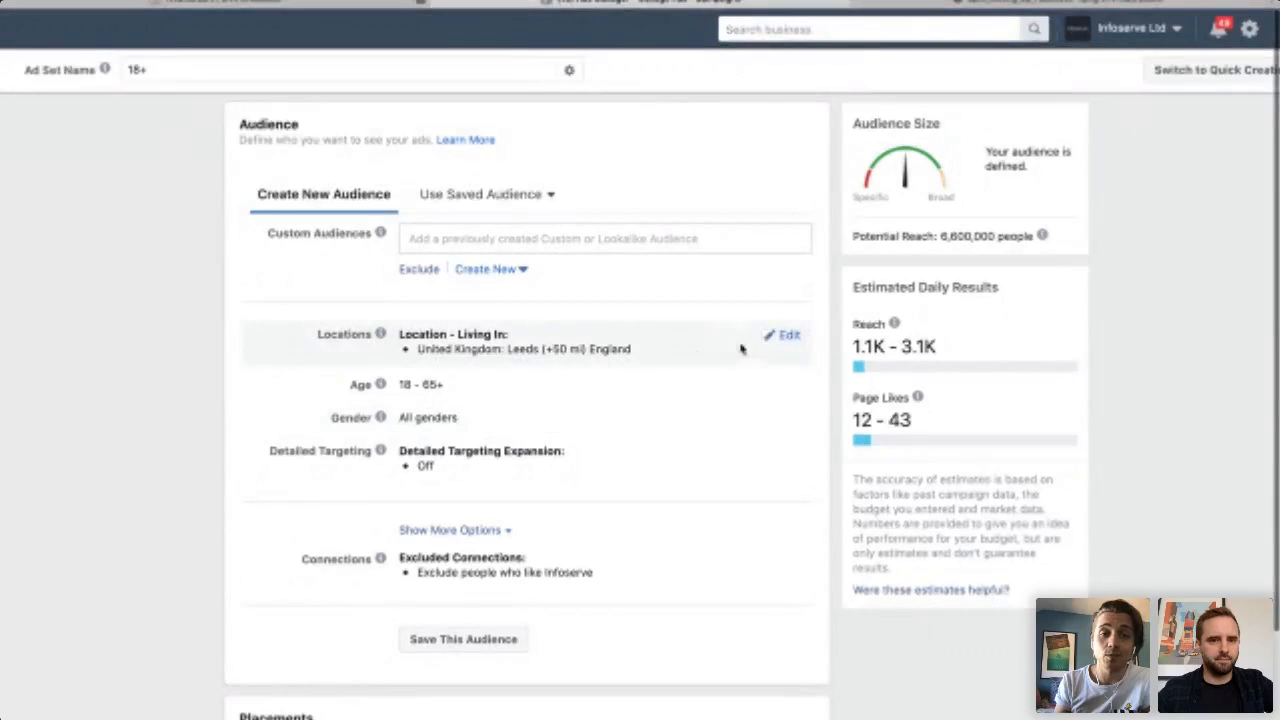
left_click(790, 338)
scroll(762, 372, "down", 1)
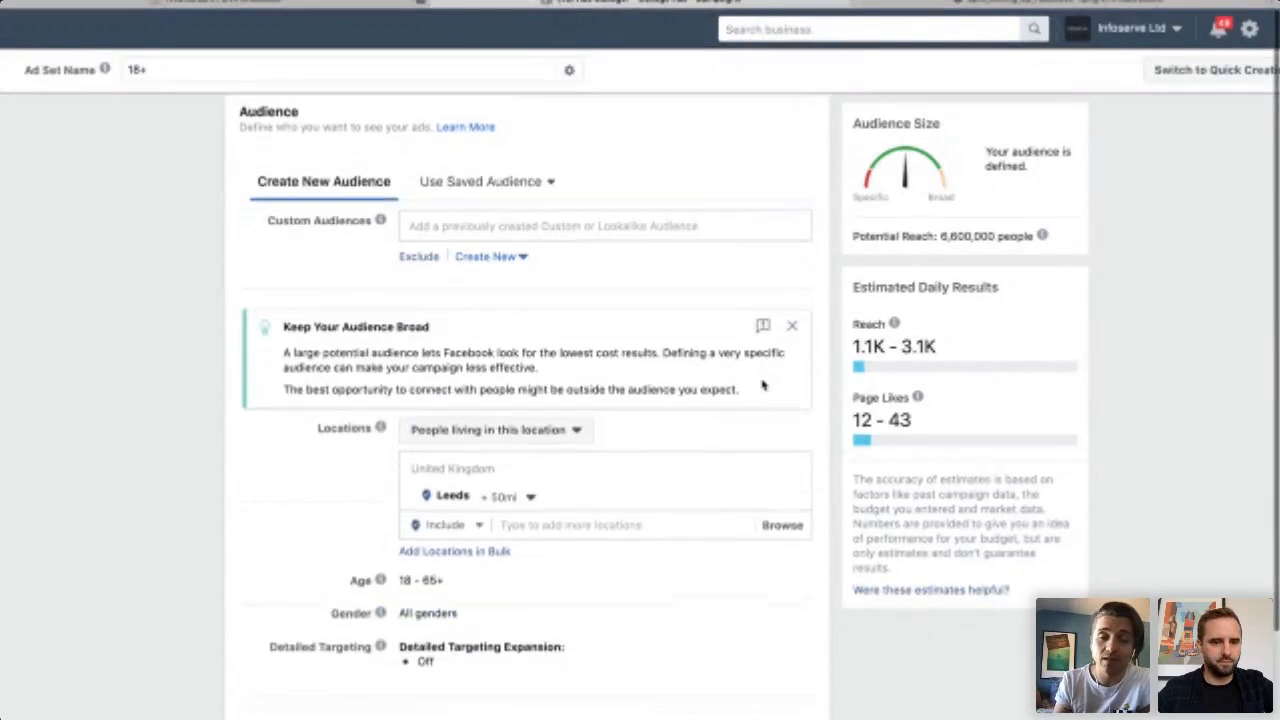
mouse_move(531, 460)
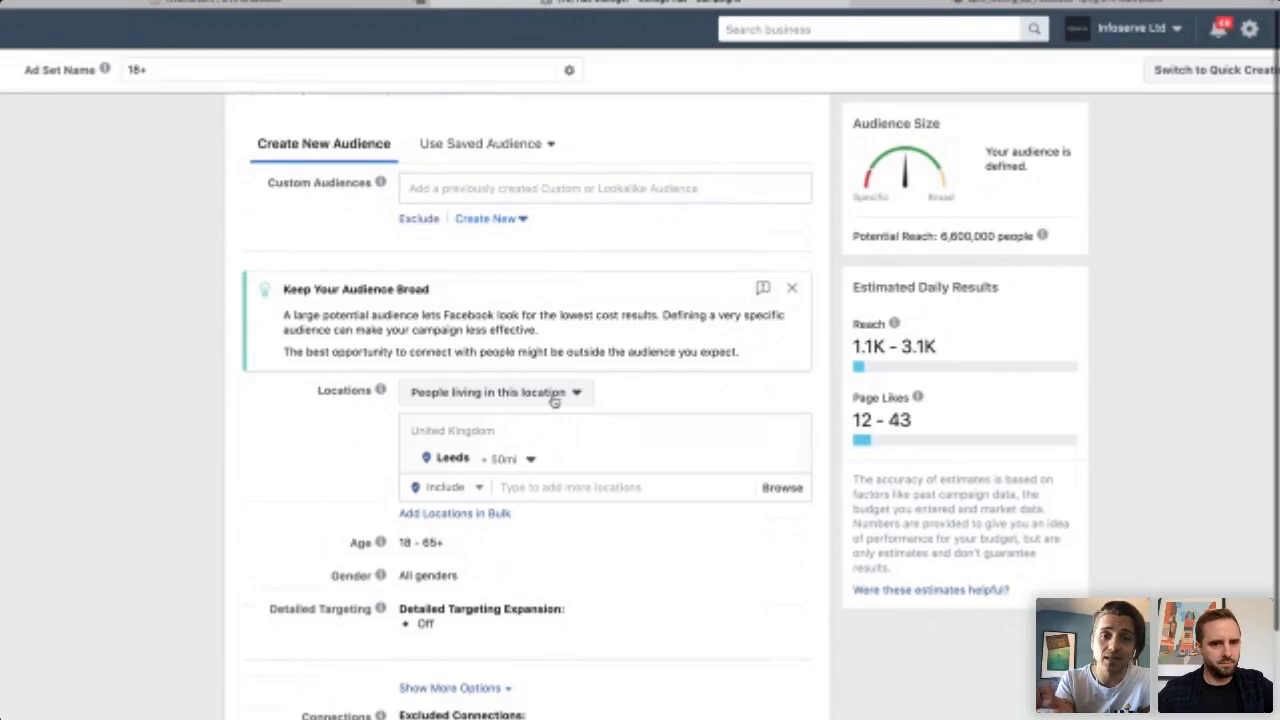
left_click(583, 402)
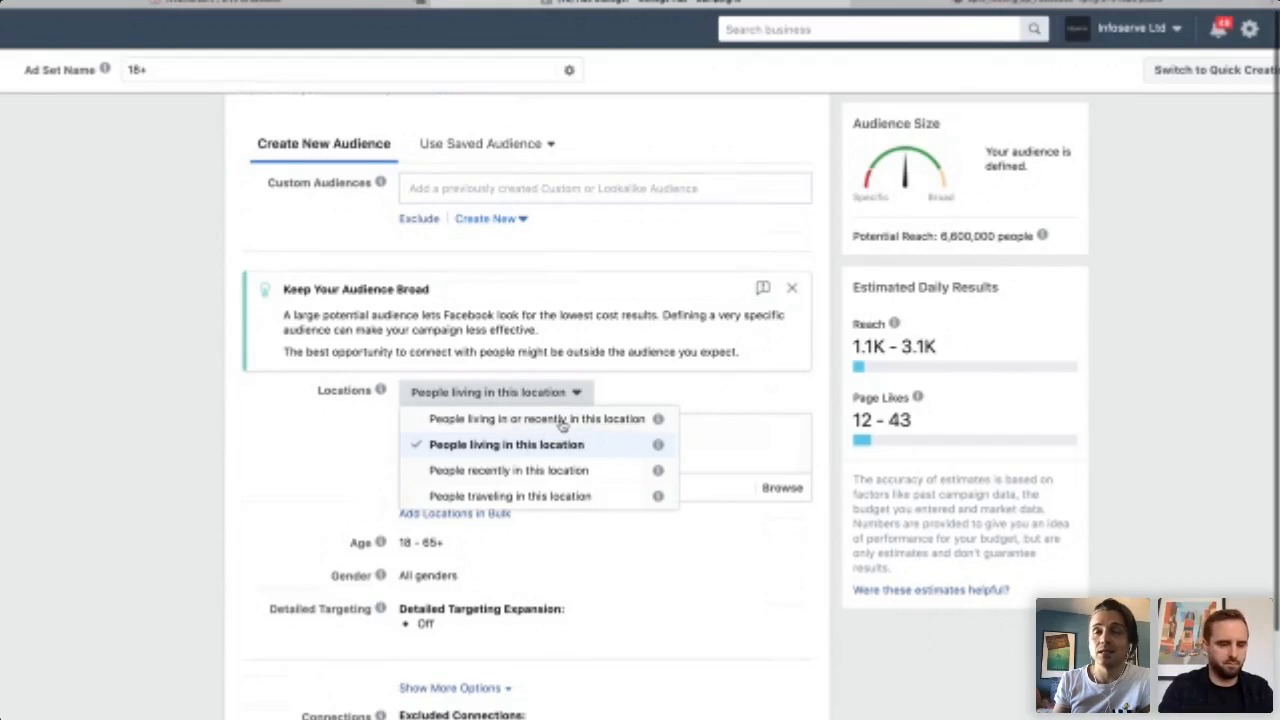
left_click(349, 477)
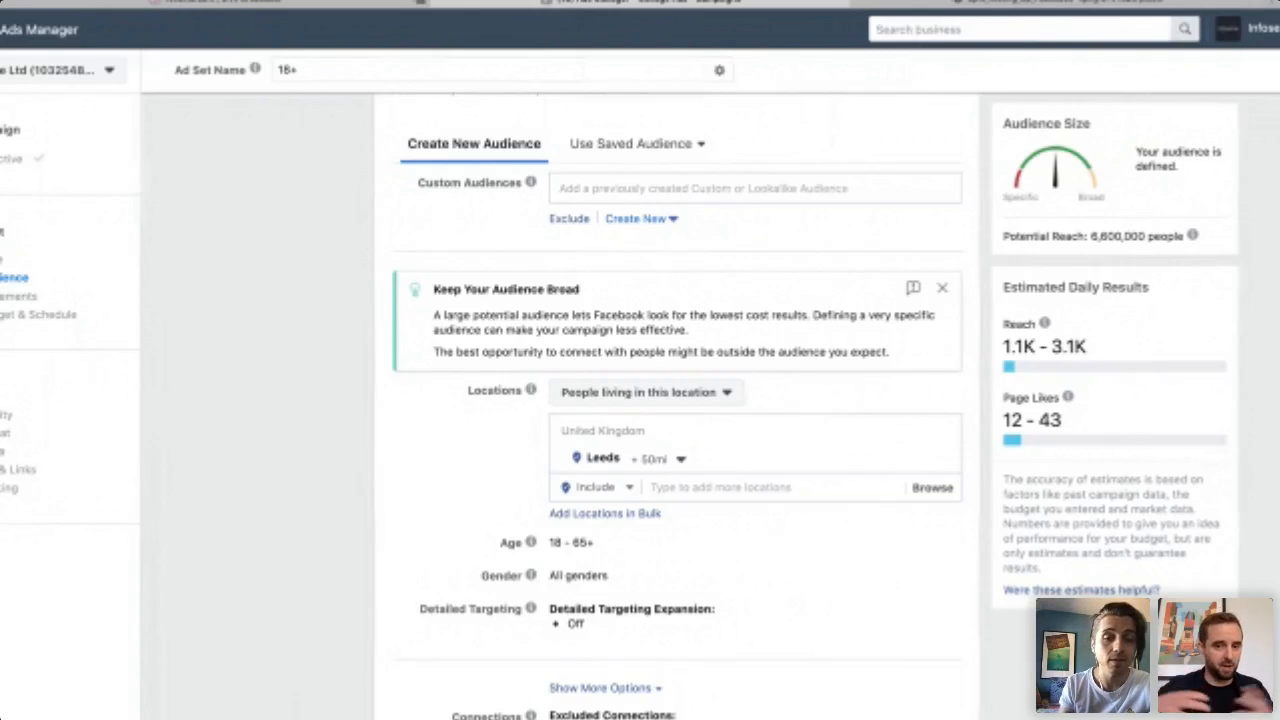
Set the targeting radius around Leeds to 30 miles, keeping the cities within radius option.
scroll(767, 457, "down", 1)
scroll(767, 457, "up", 2)
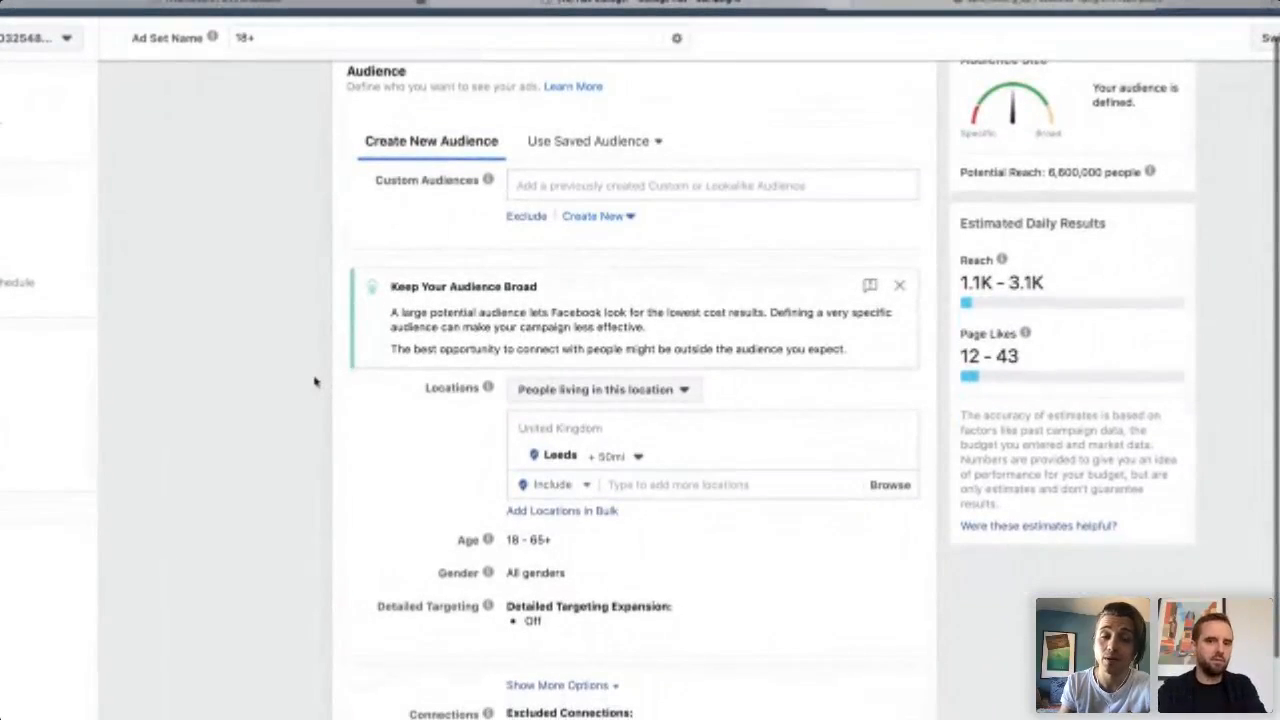
left_click(638, 457)
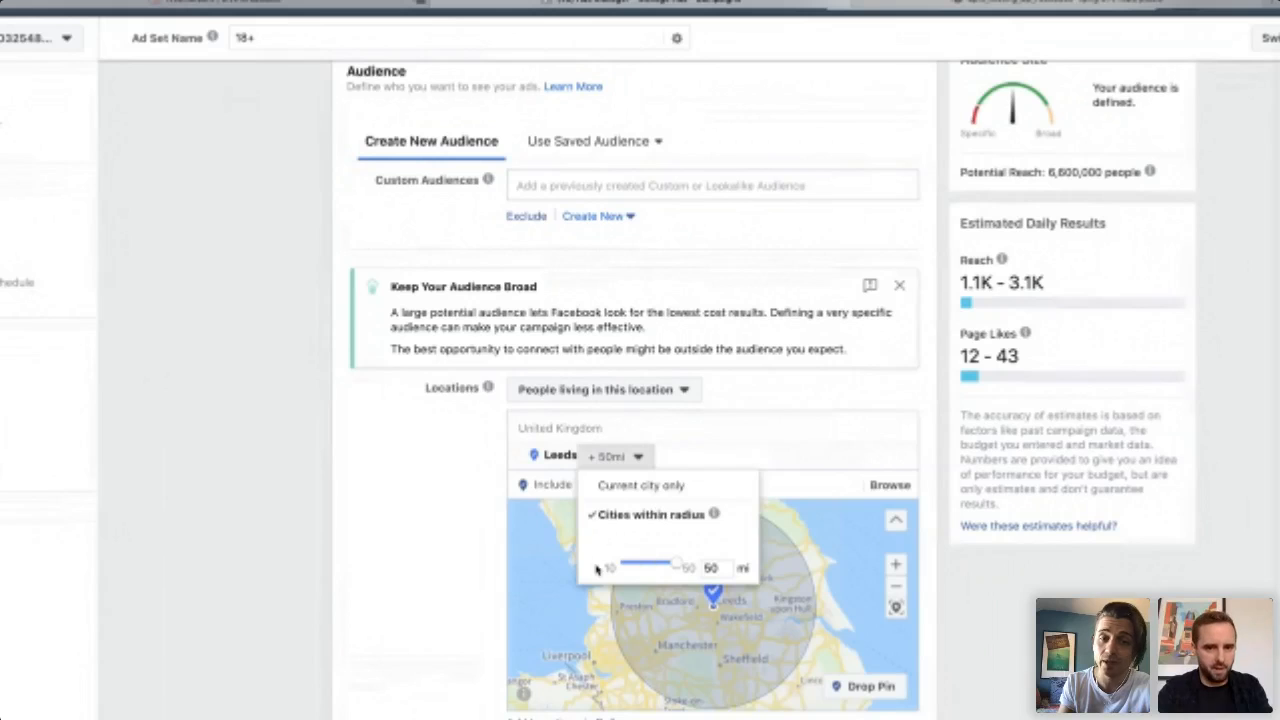
scroll(426, 552, "down", 3)
scroll(426, 552, "down", 1)
scroll(426, 552, "down", 1)
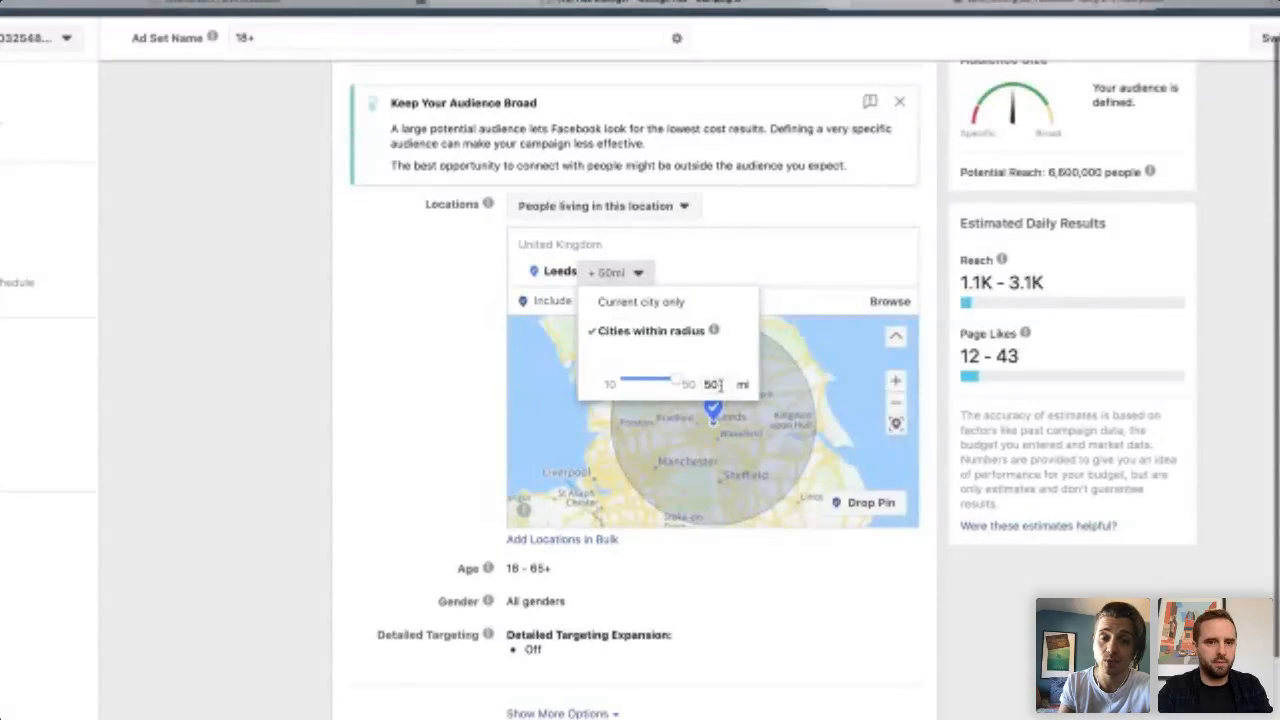
double_click(710, 384)
type("20")
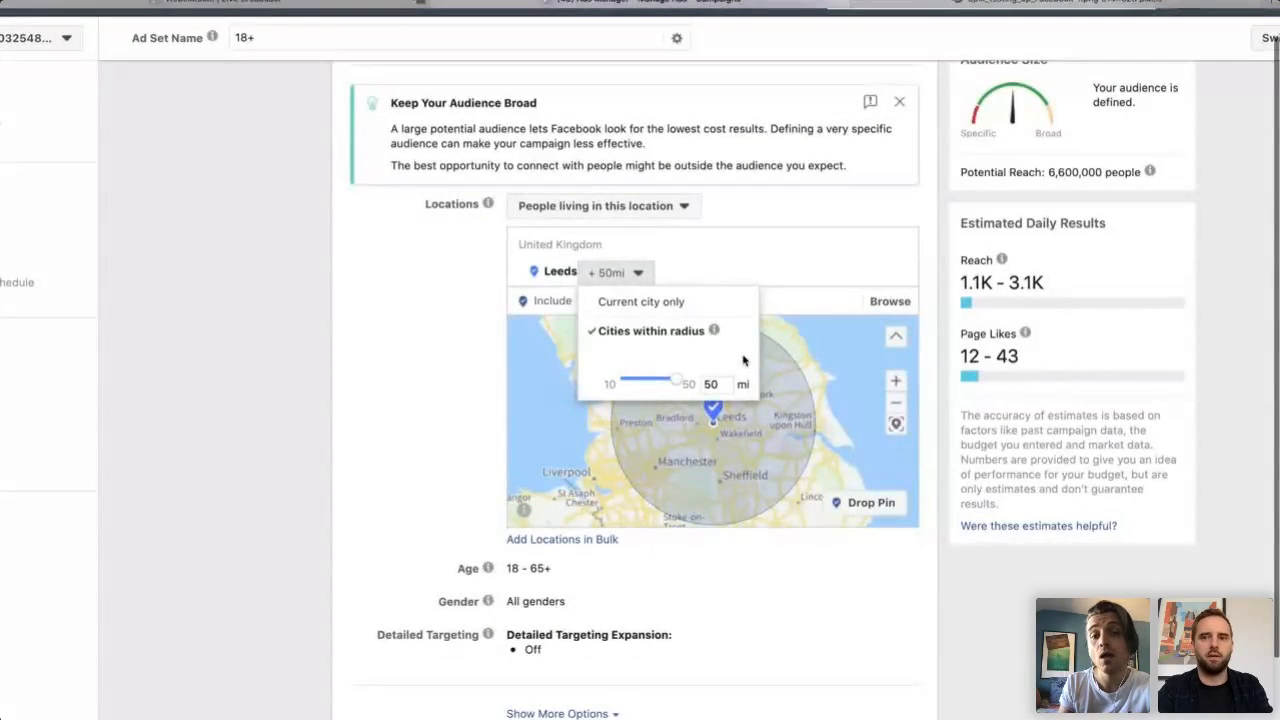
left_click(679, 386)
left_click_drag(679, 386, 660, 384)
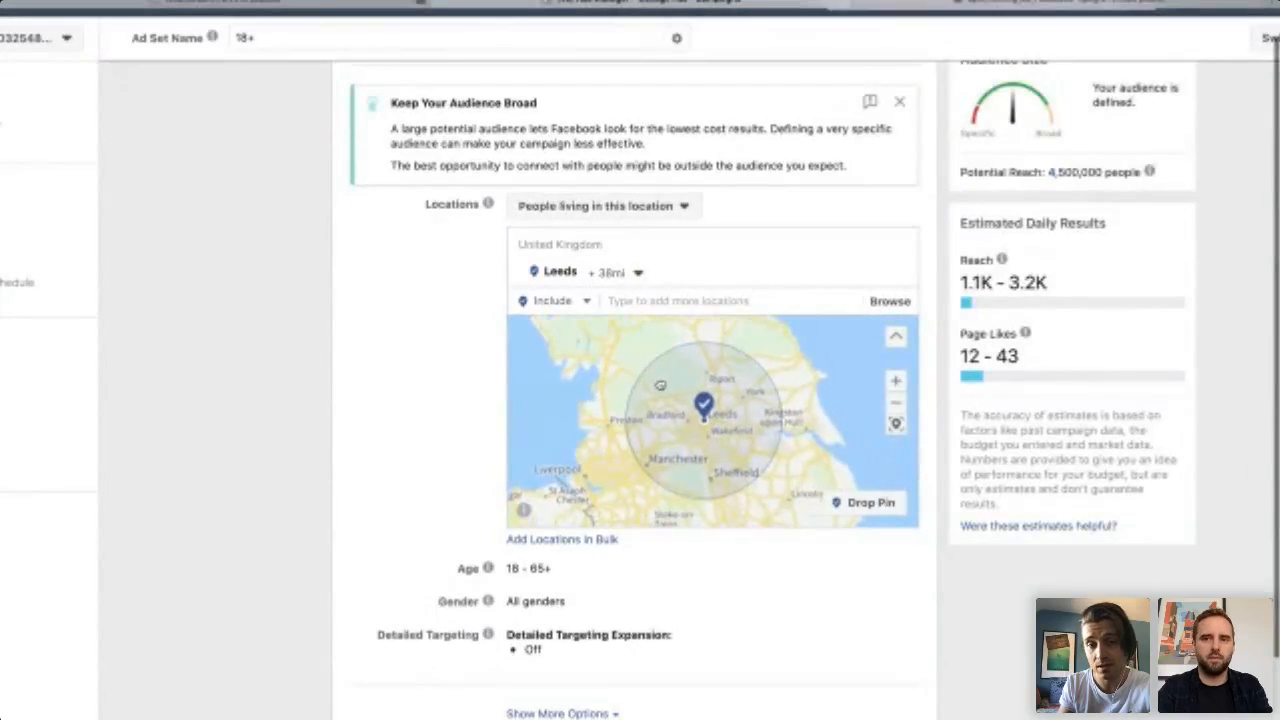
left_click(638, 272)
left_click_drag(664, 384, 655, 384)
left_click(718, 271)
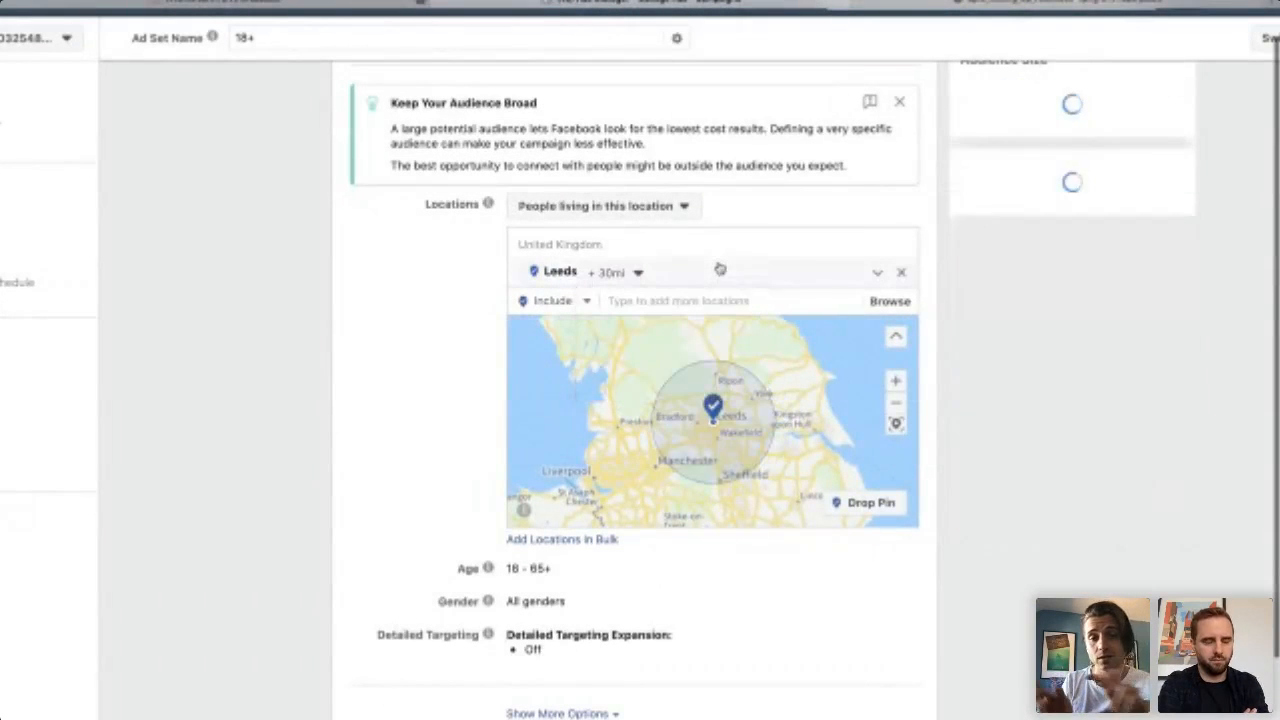
Add the London postal code area WC2N 5 to the included locations.
left_click(643, 300)
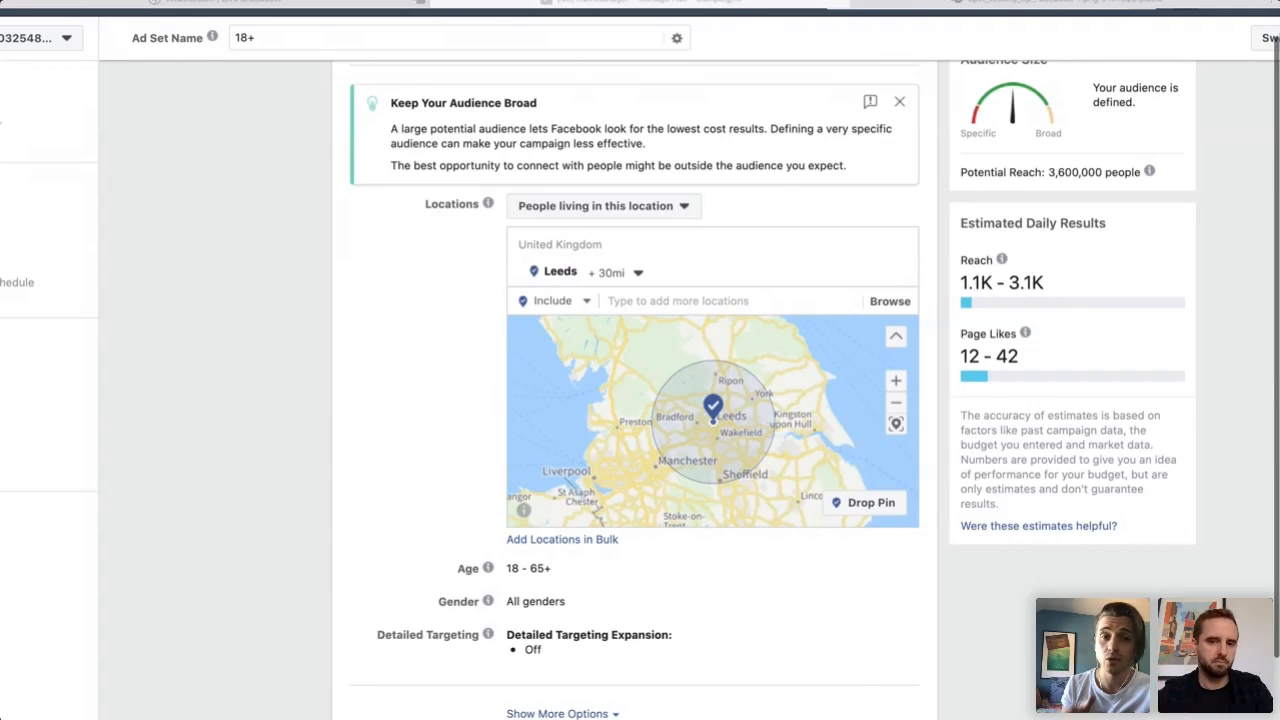
left_click(627, 302)
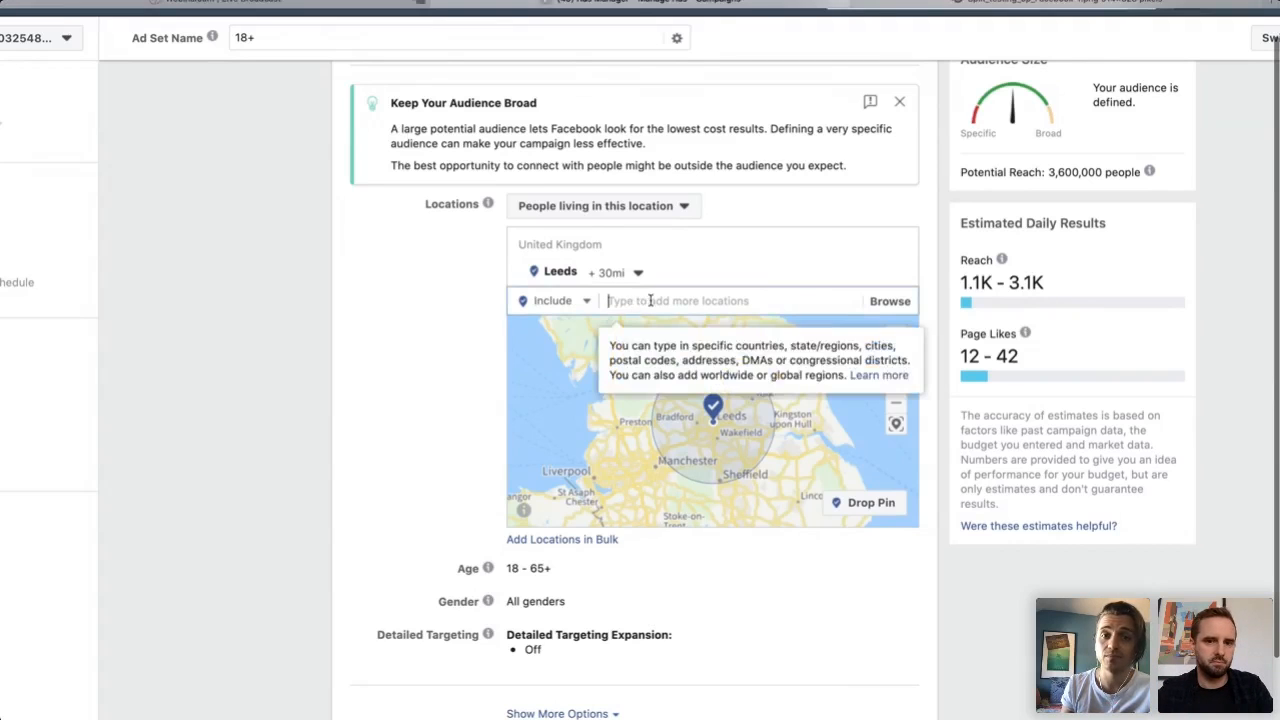
type("WC2N 5DU")
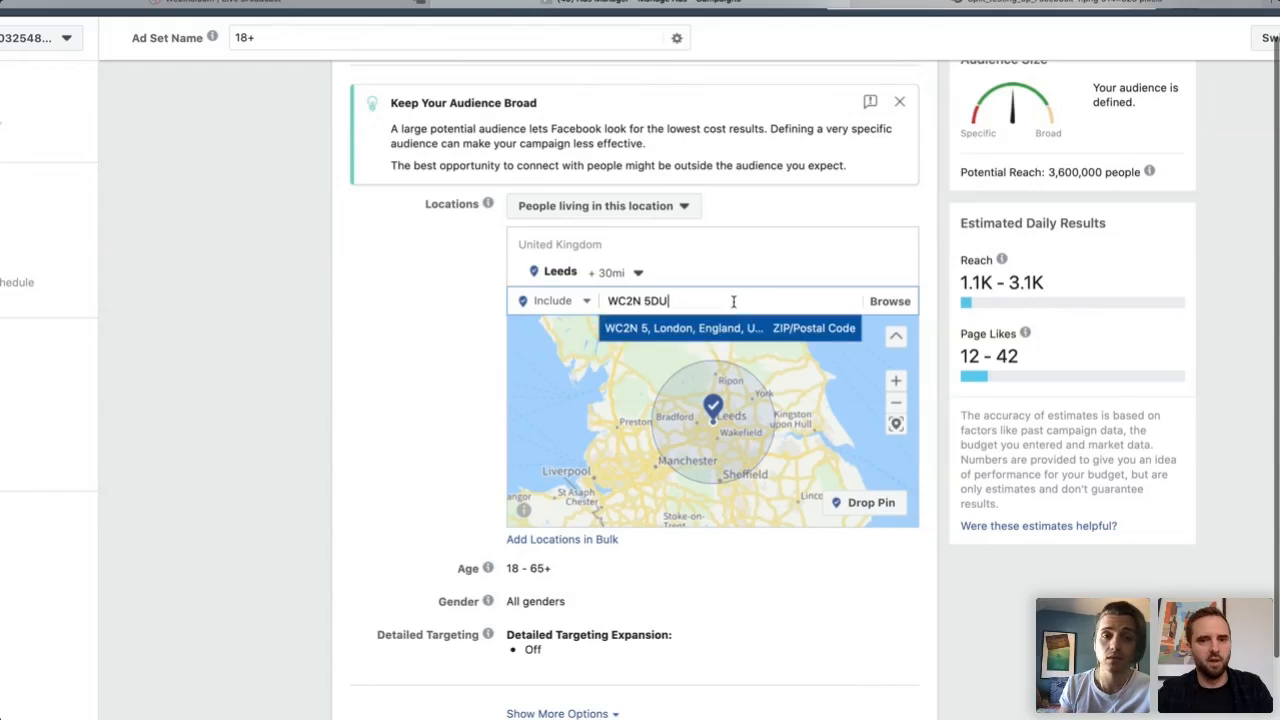
left_click(680, 331)
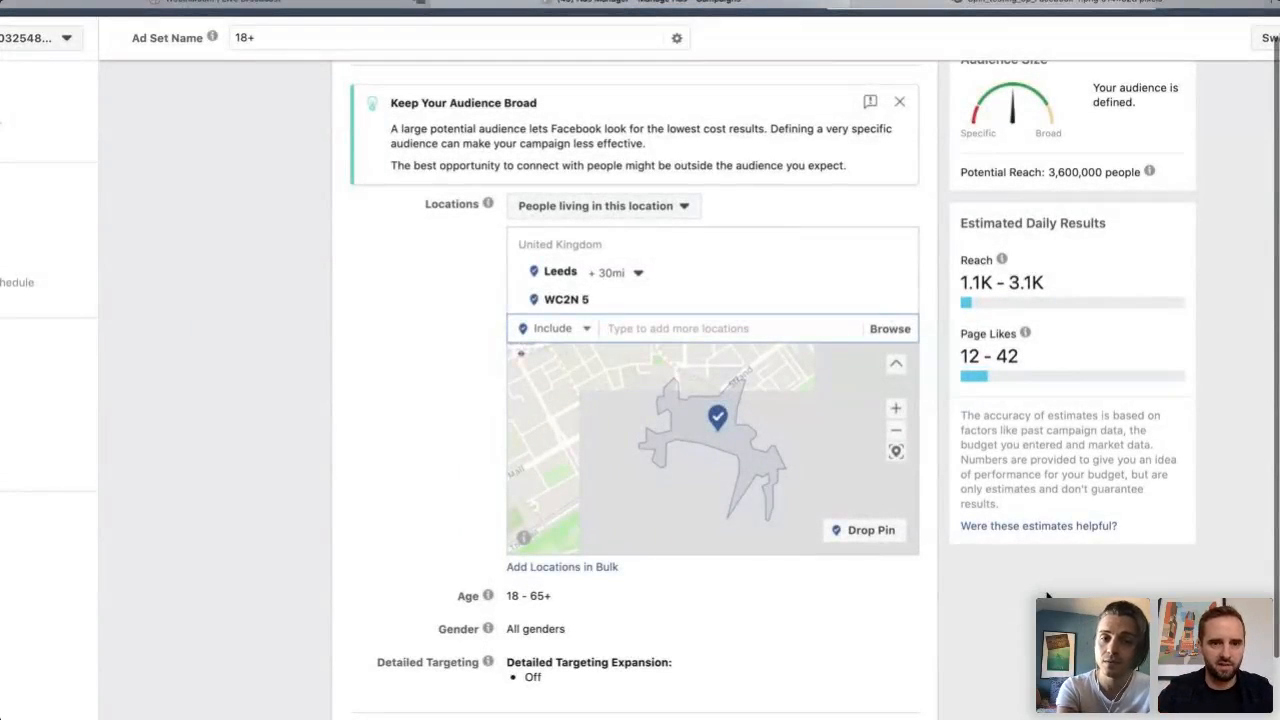
Add the postal code area LS19 7 in Esholt to the included locations.
left_click(639, 337)
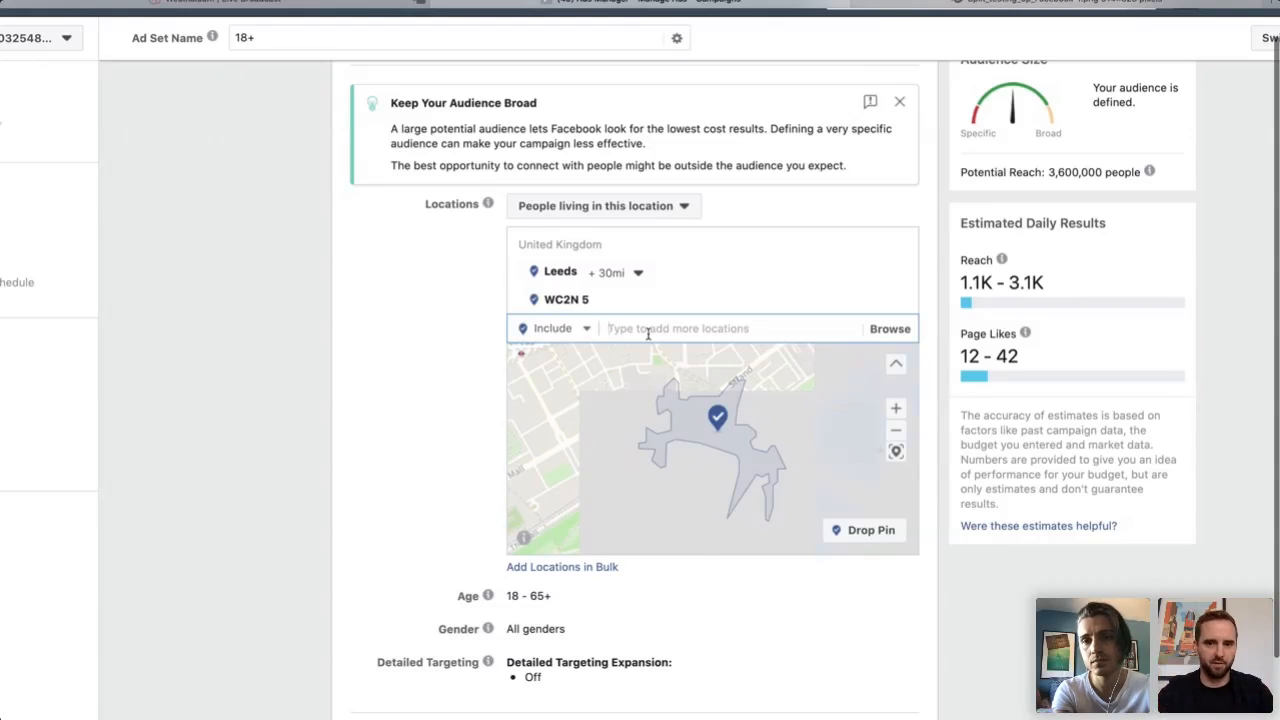
type("Is")
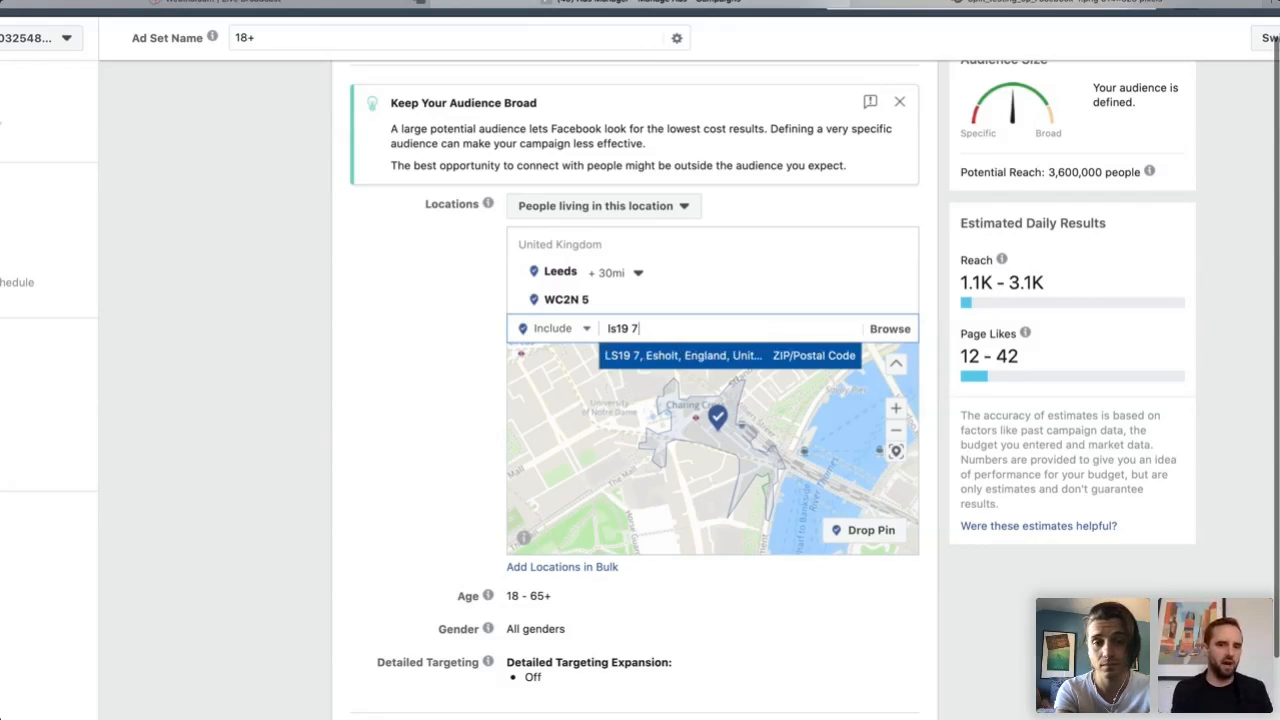
left_click(660, 357)
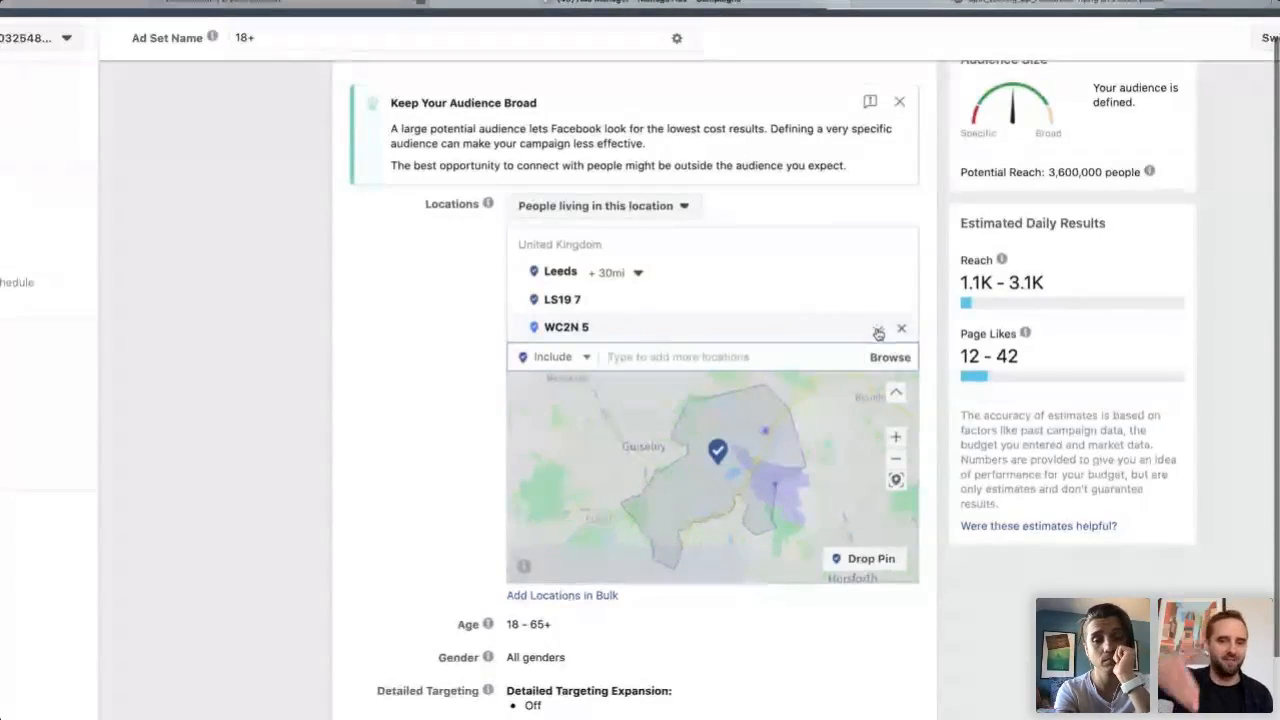
Show the WC2N 5 area on the map and add the Harrogate postal code area HG1 4 to the included locations.
left_click(878, 331)
left_click(681, 357)
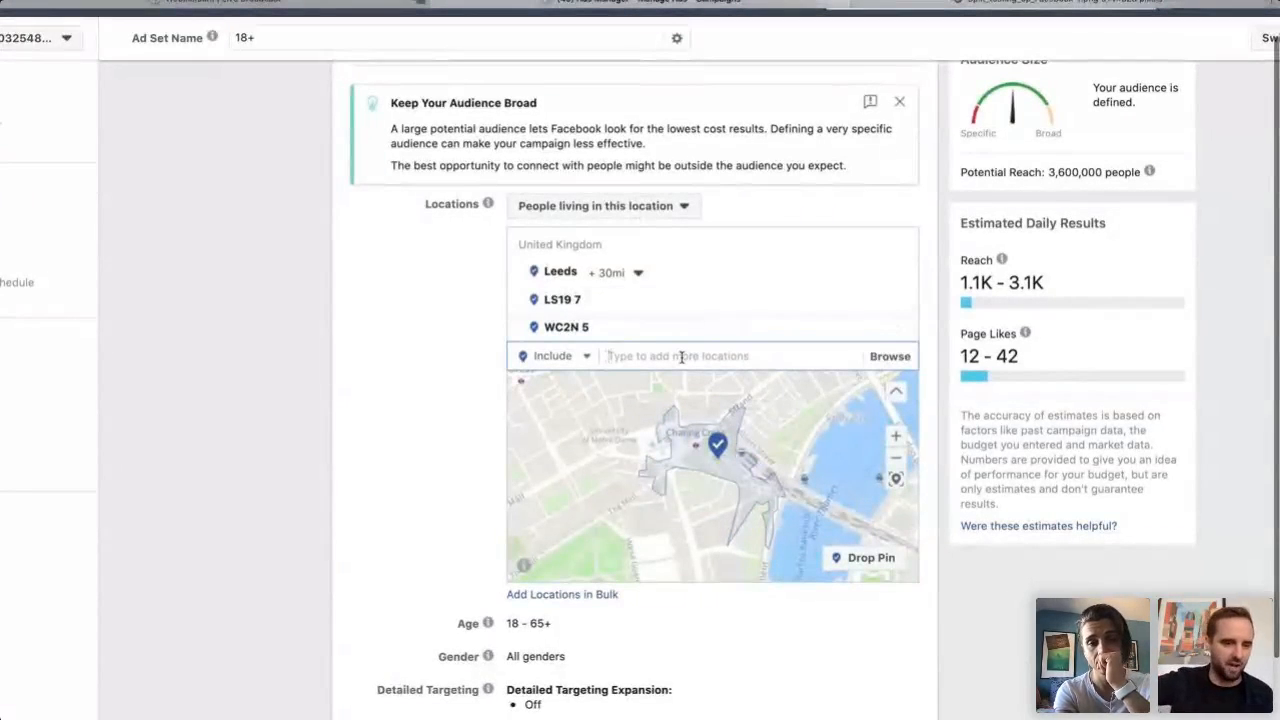
type("HG1")
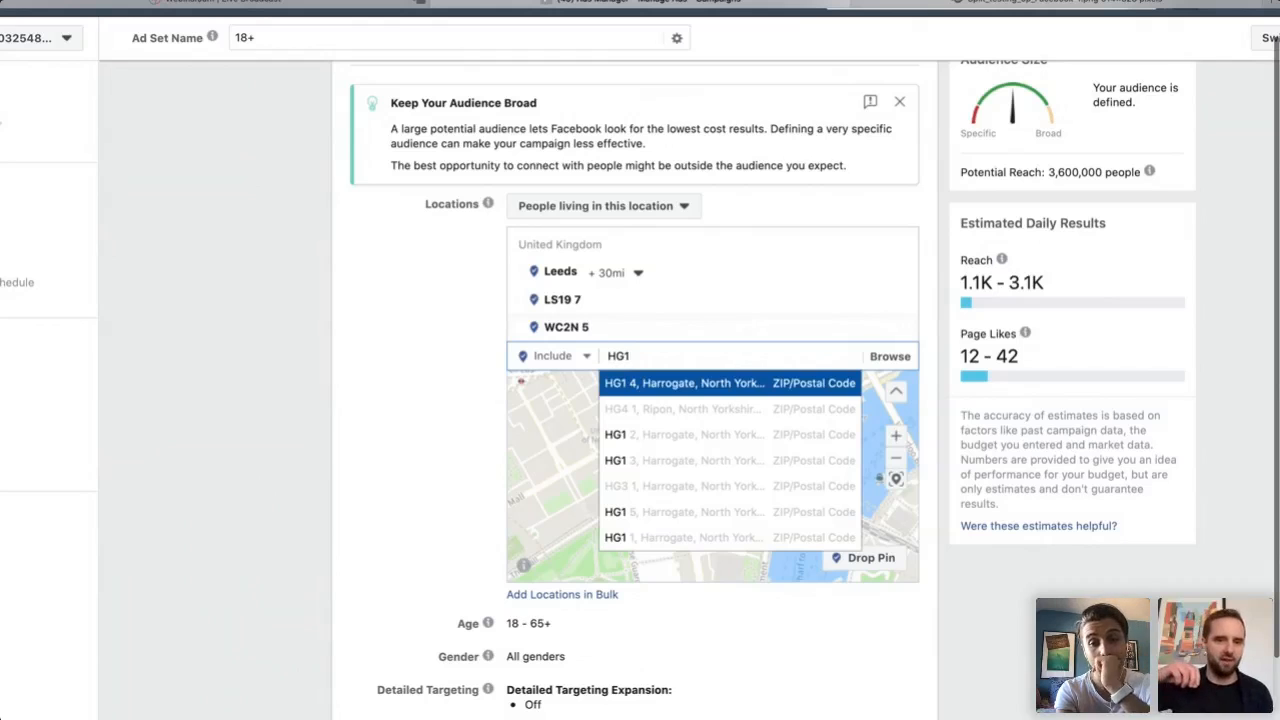
key("Return")
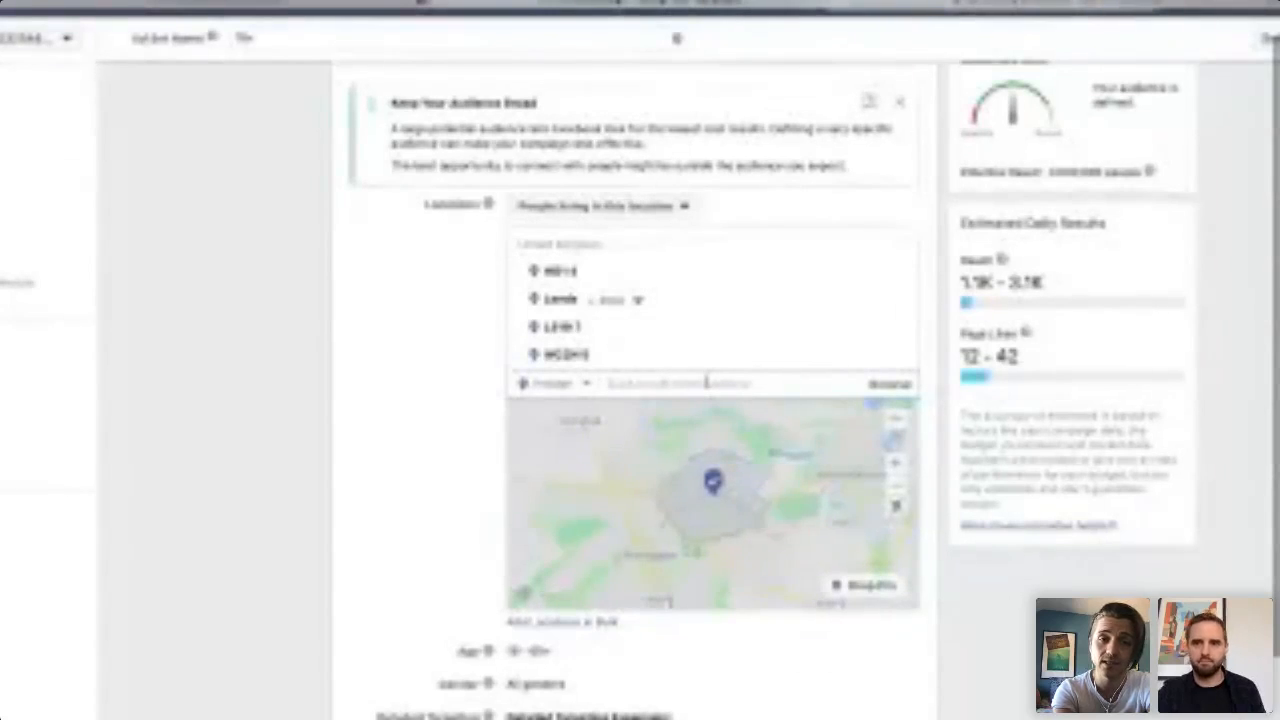
Switch location entry to Exclude and add the Ripon postal code area HG4 2 as an excluded location.
left_click(586, 385)
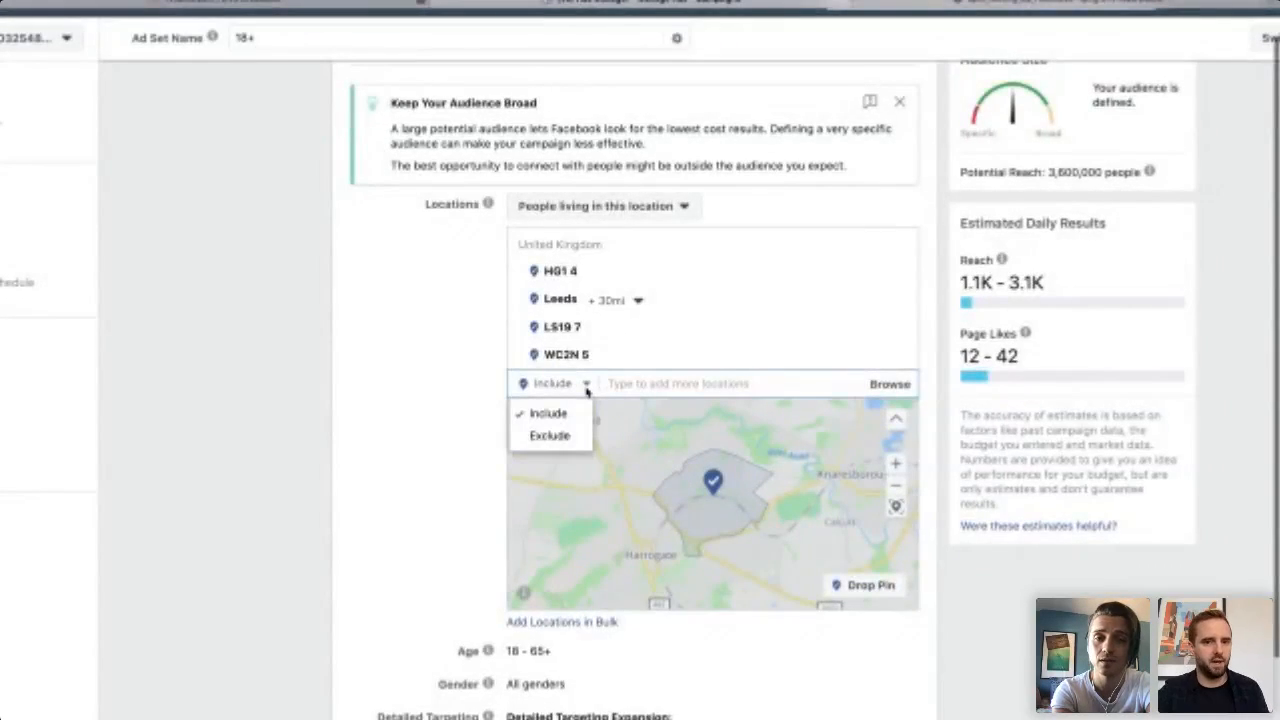
left_click(562, 438)
left_click(655, 384)
type("HG2")
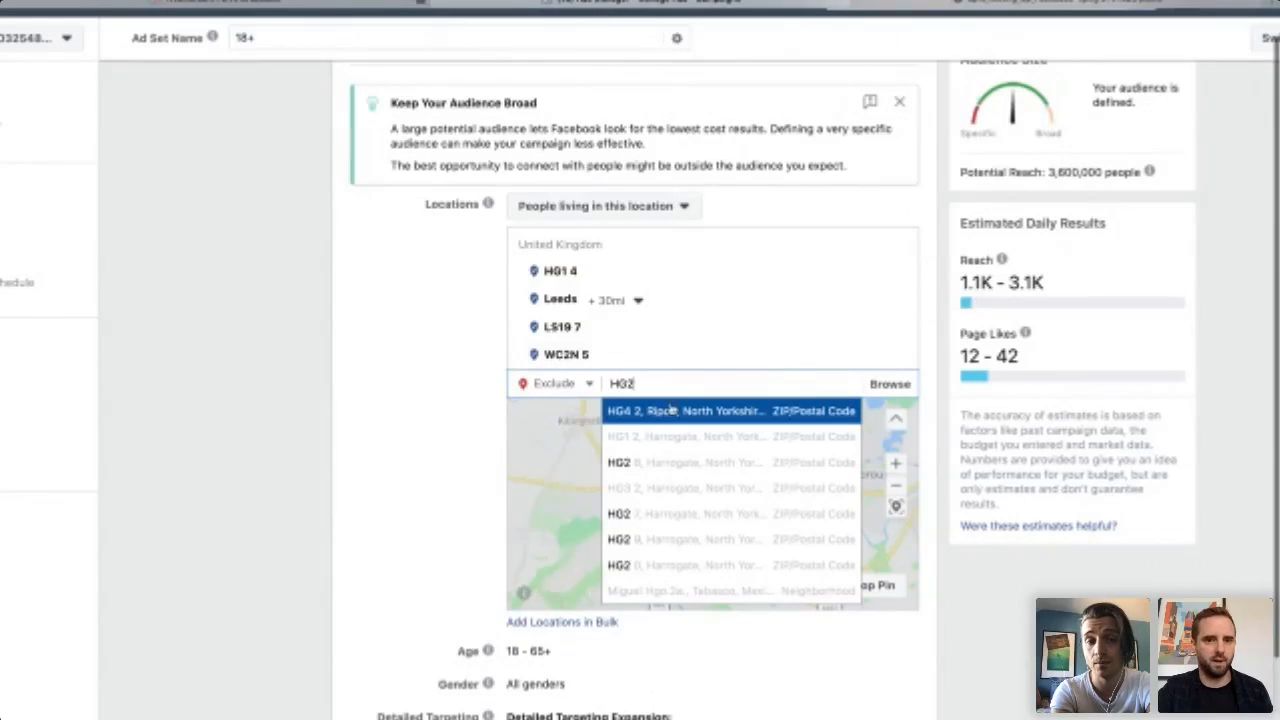
left_click(672, 411)
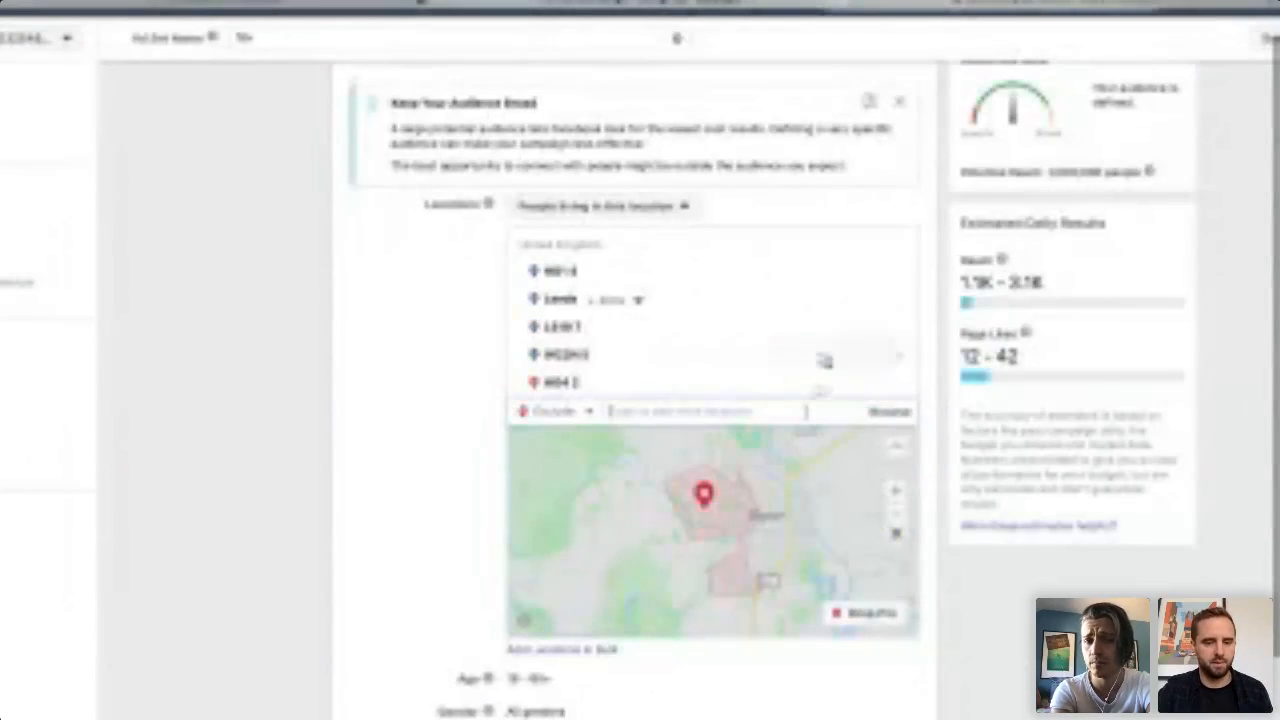
Examine the potential reach and how it is estimated, as well as the included and excluded areas on the map.
scroll(372, 462, "down", 1)
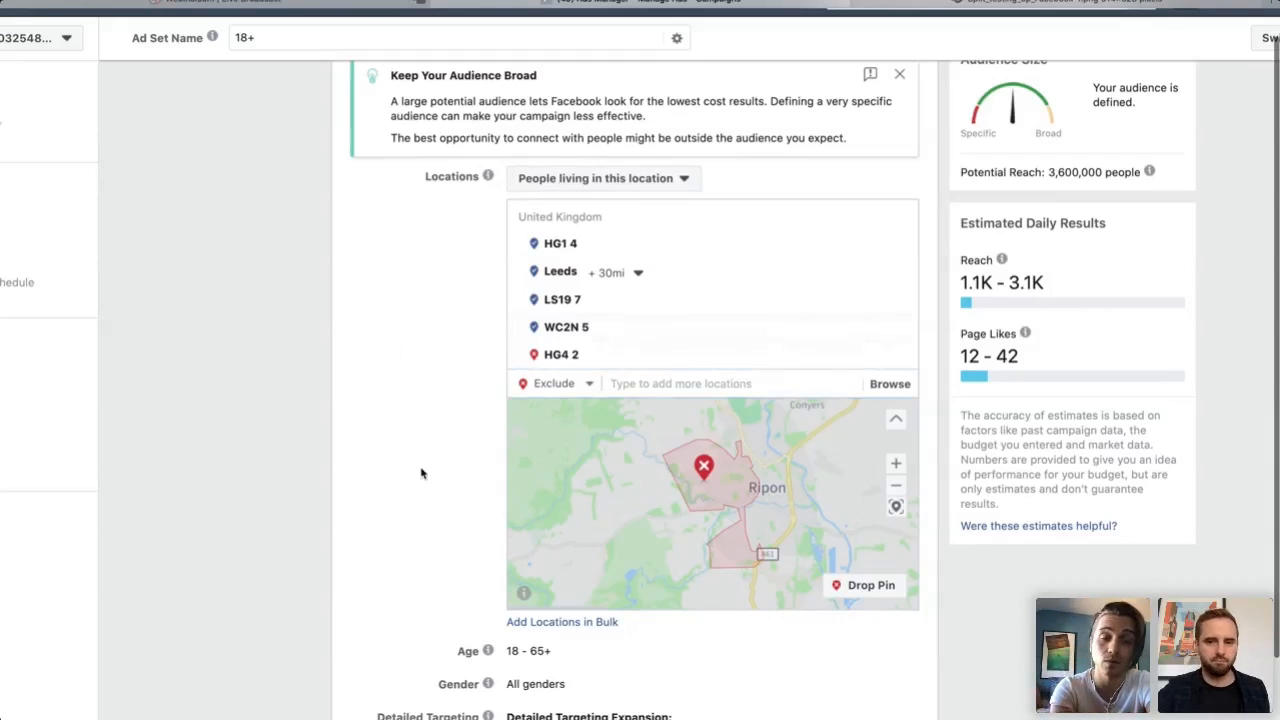
scroll(420, 472, "down", 3)
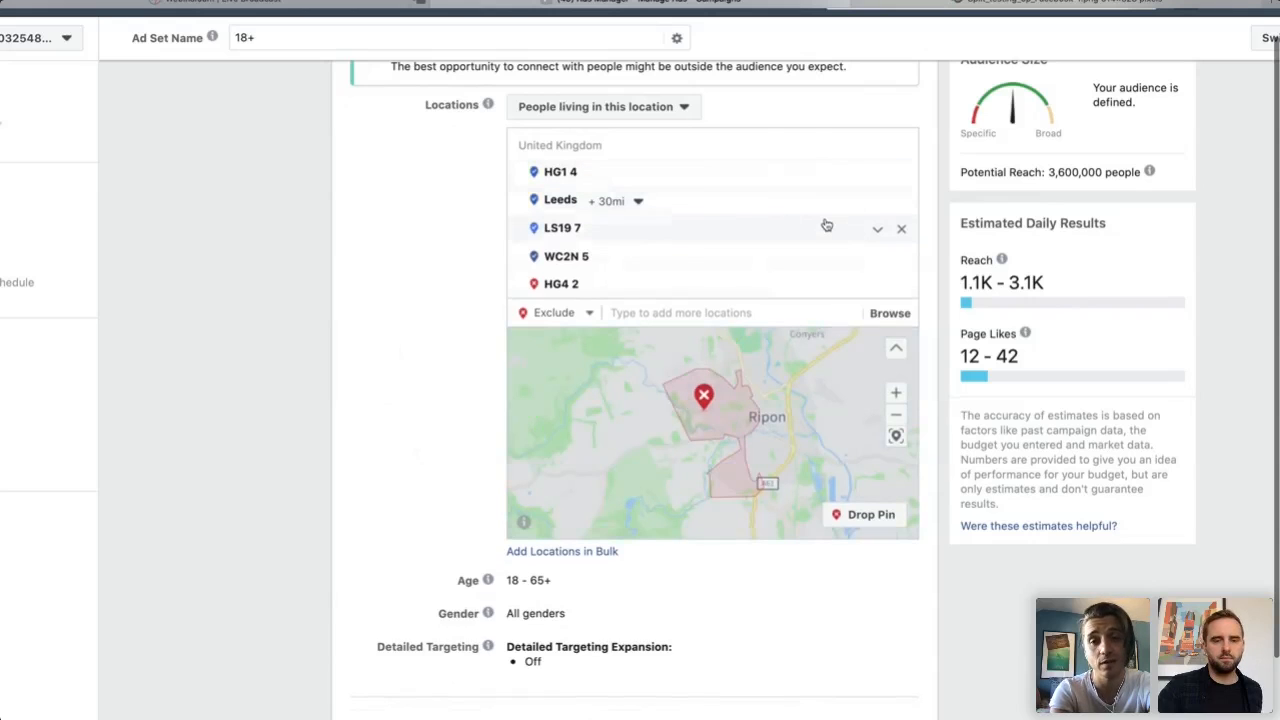
scroll(826, 222, "up", 1)
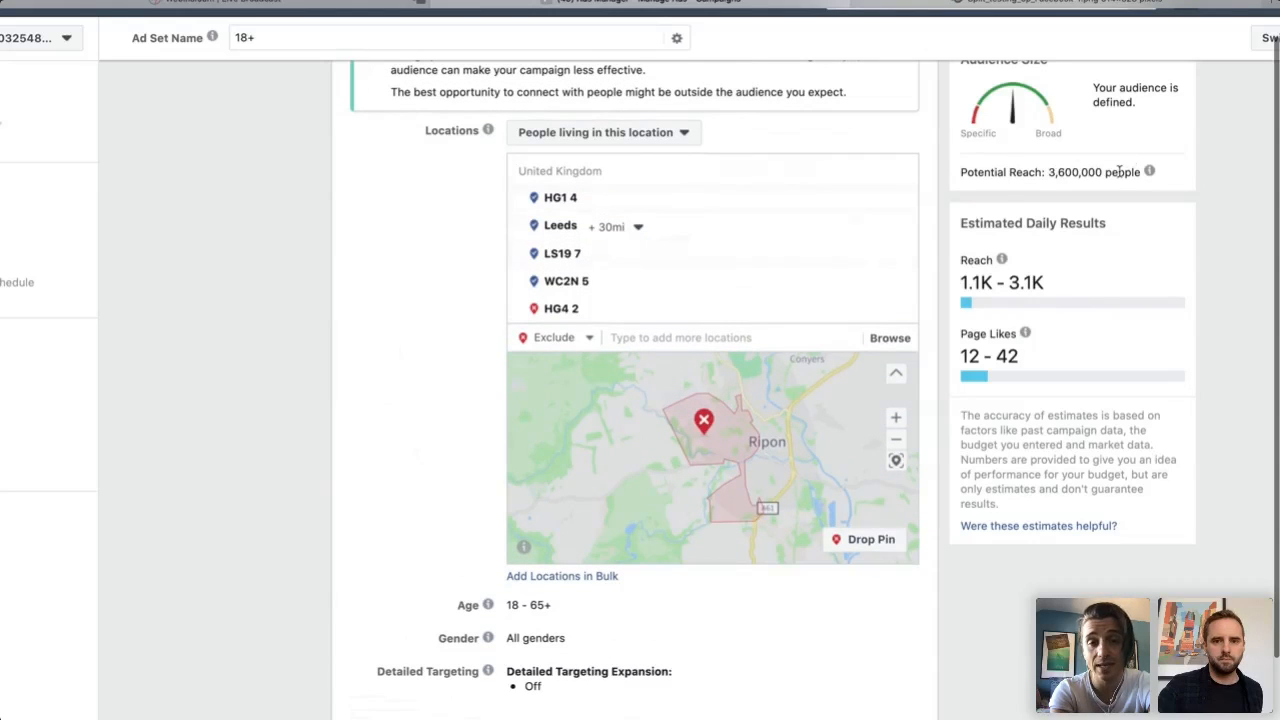
mouse_move(1151, 173)
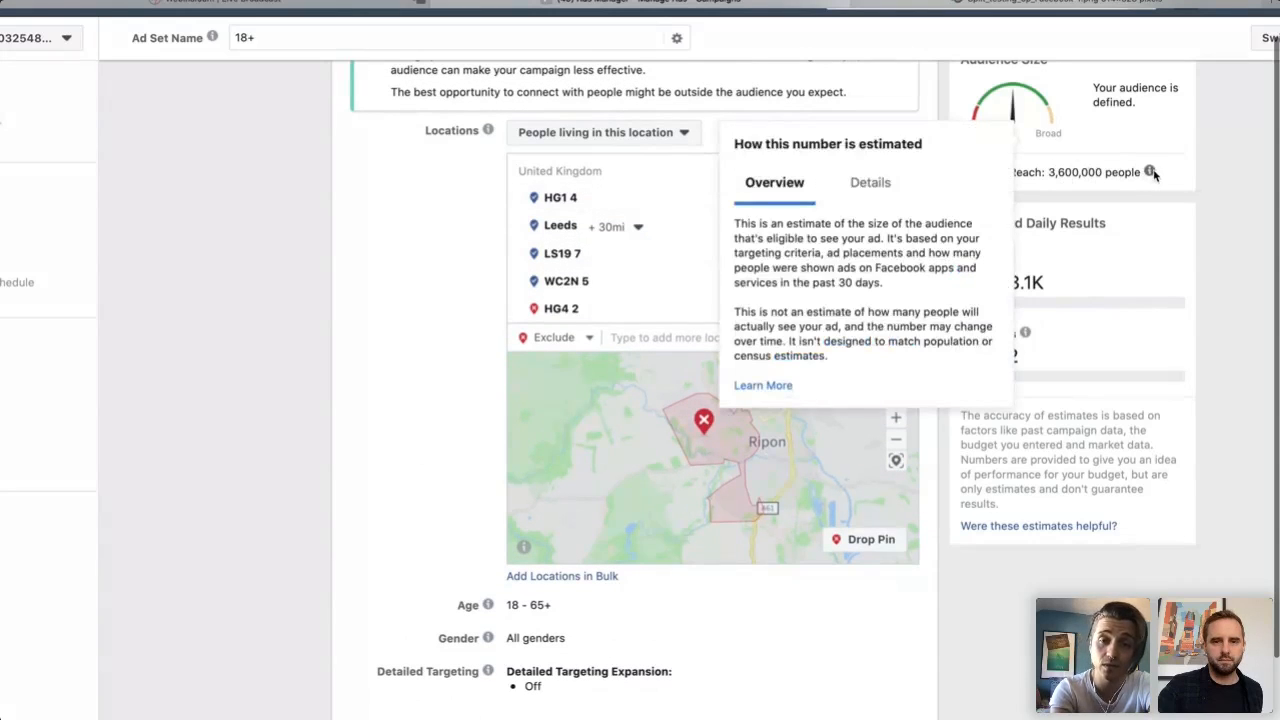
left_click_drag(1048, 174, 1122, 173)
left_click(1228, 167)
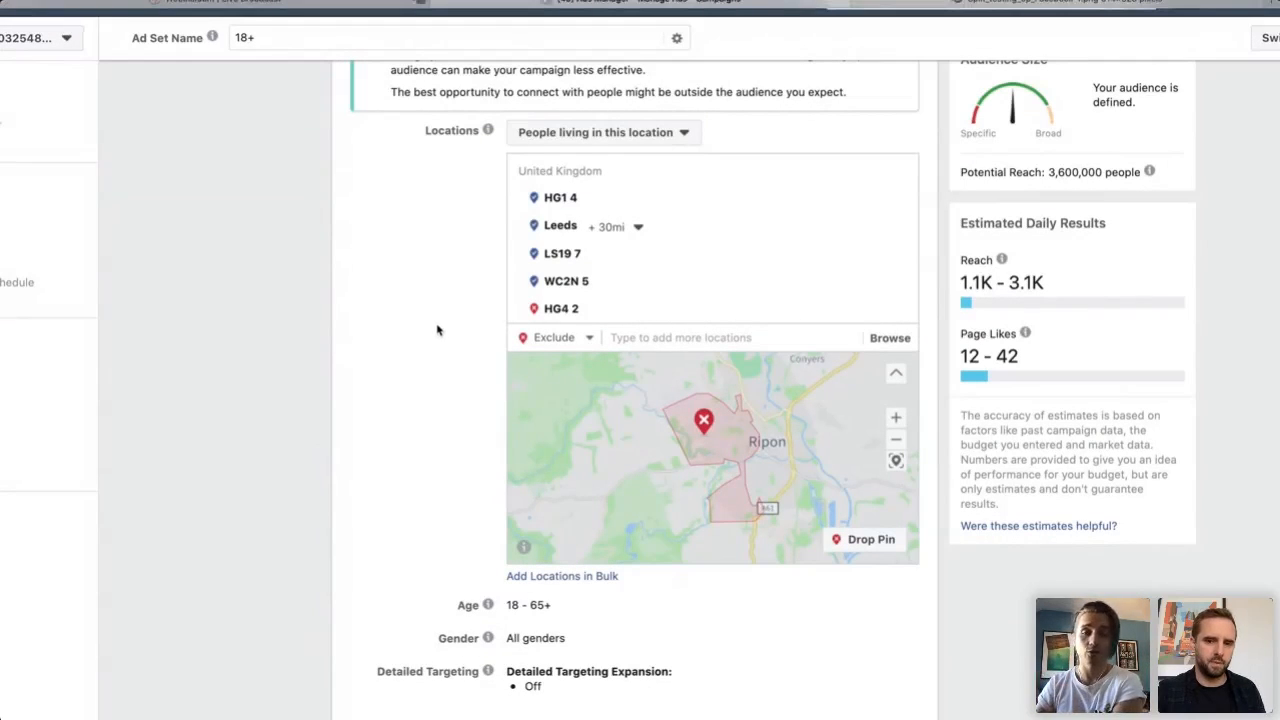
scroll(437, 330, "up", 1)
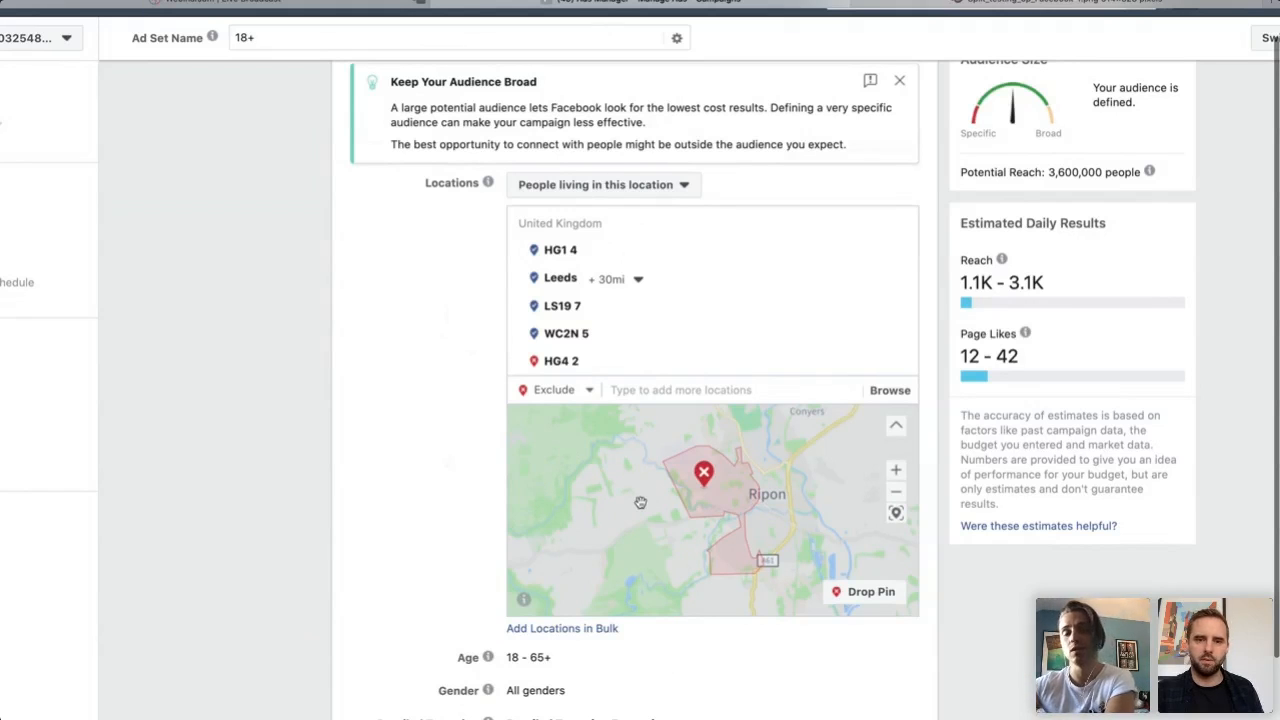
scroll(640, 502, "up", 3)
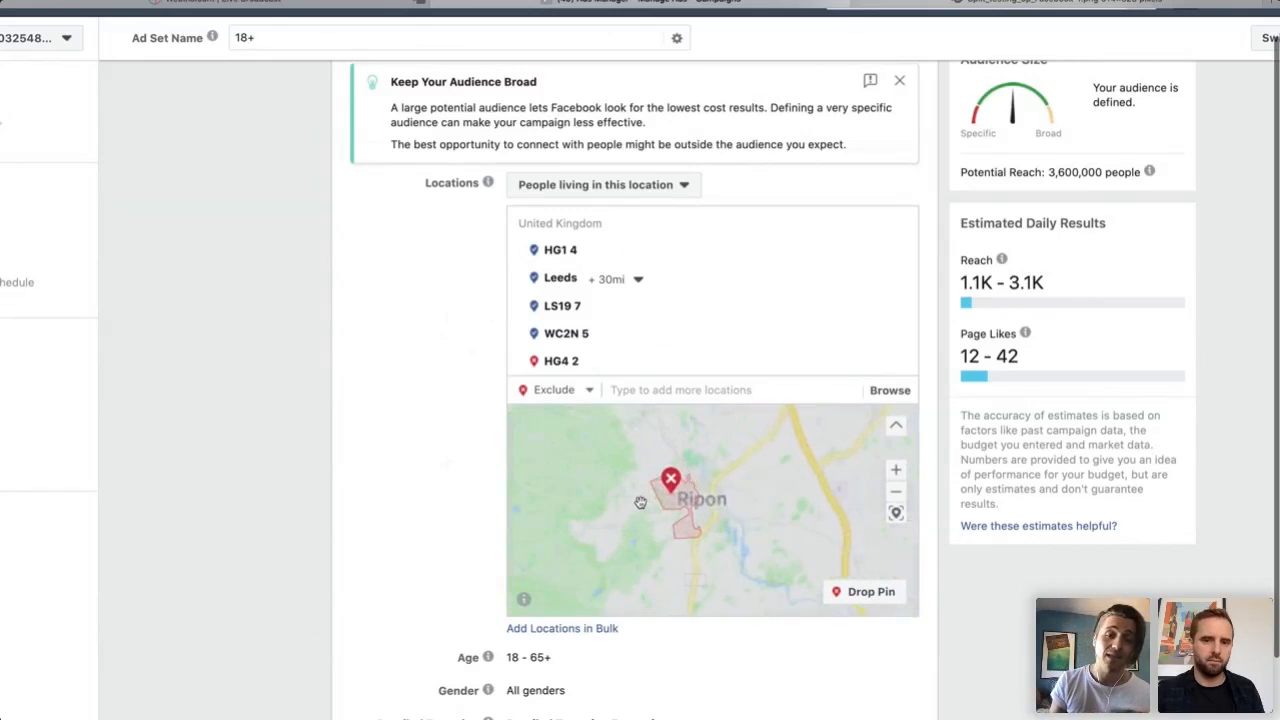
scroll(640, 502, "down", 5)
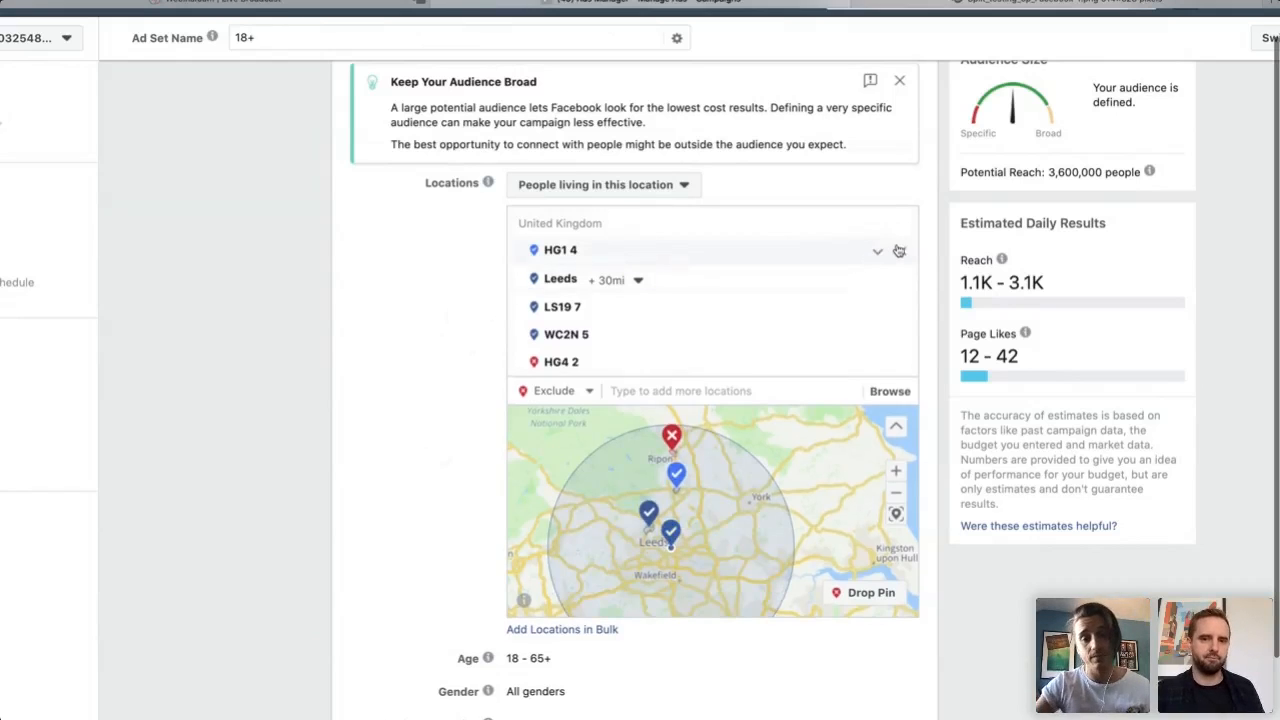
Remove the HG1 4, LS19 7, WC2N 5 and HG4 2 locations, keeping only Leeds.
left_click(901, 252)
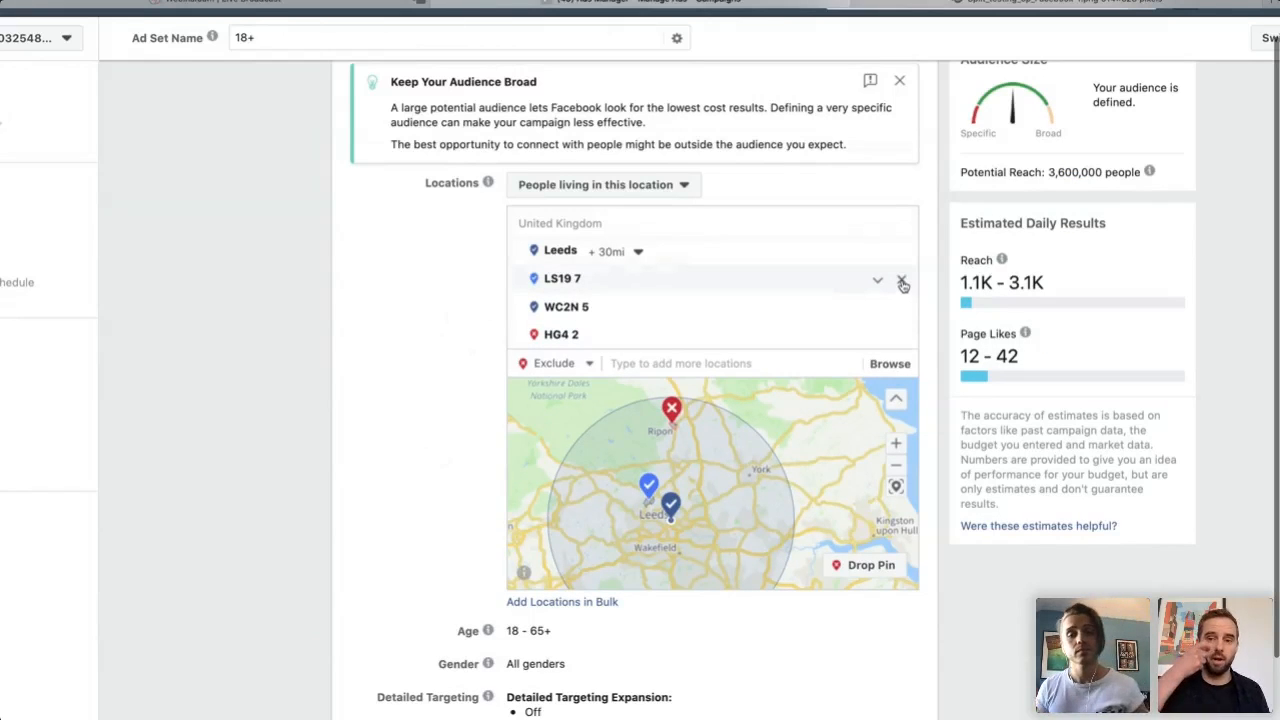
left_click(901, 281)
left_click(901, 280)
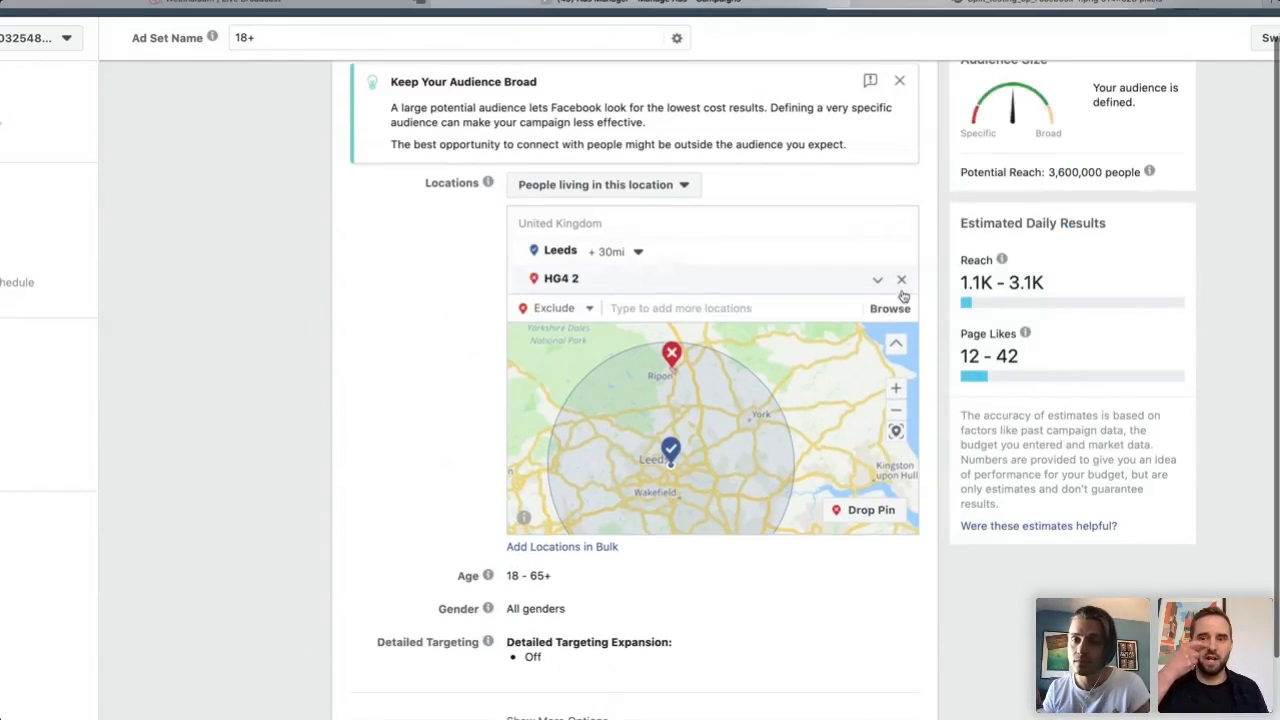
left_click(901, 283)
Drop an exclusion pin on the map east of York, at about (53.9760, -0.7043).
left_click_drag(795, 387, 663, 384)
left_click(862, 485)
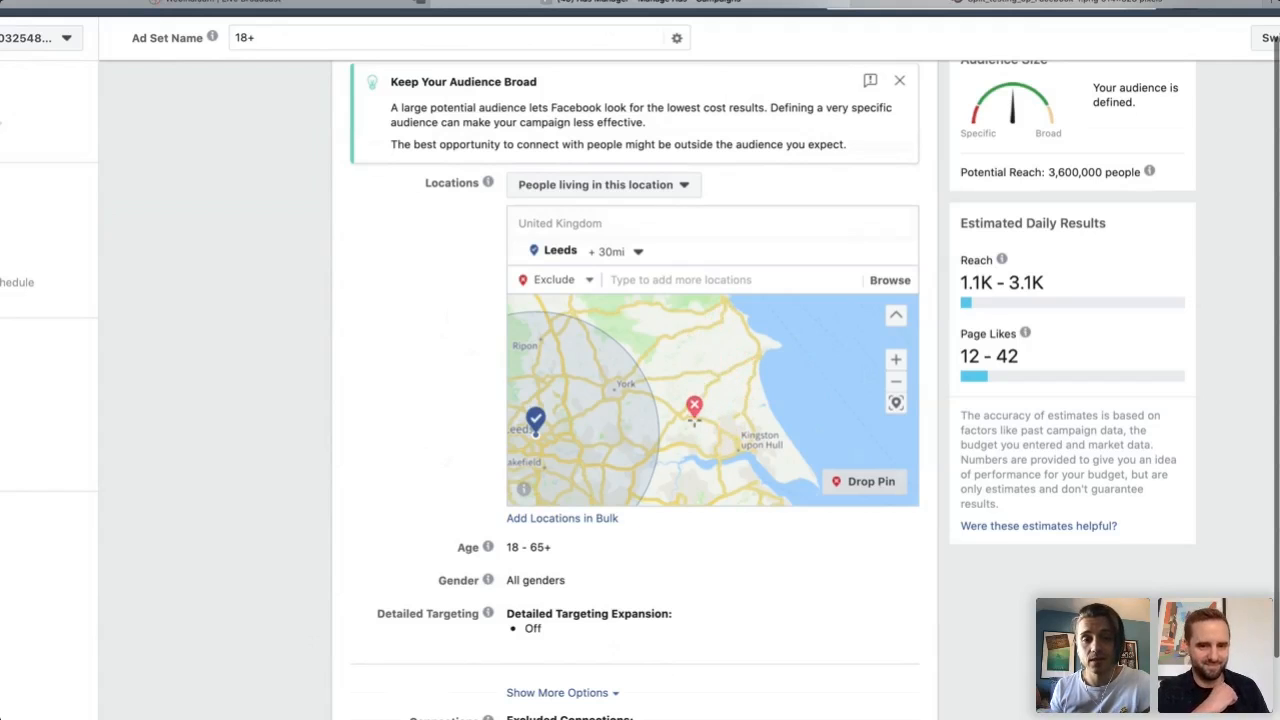
left_click(682, 386)
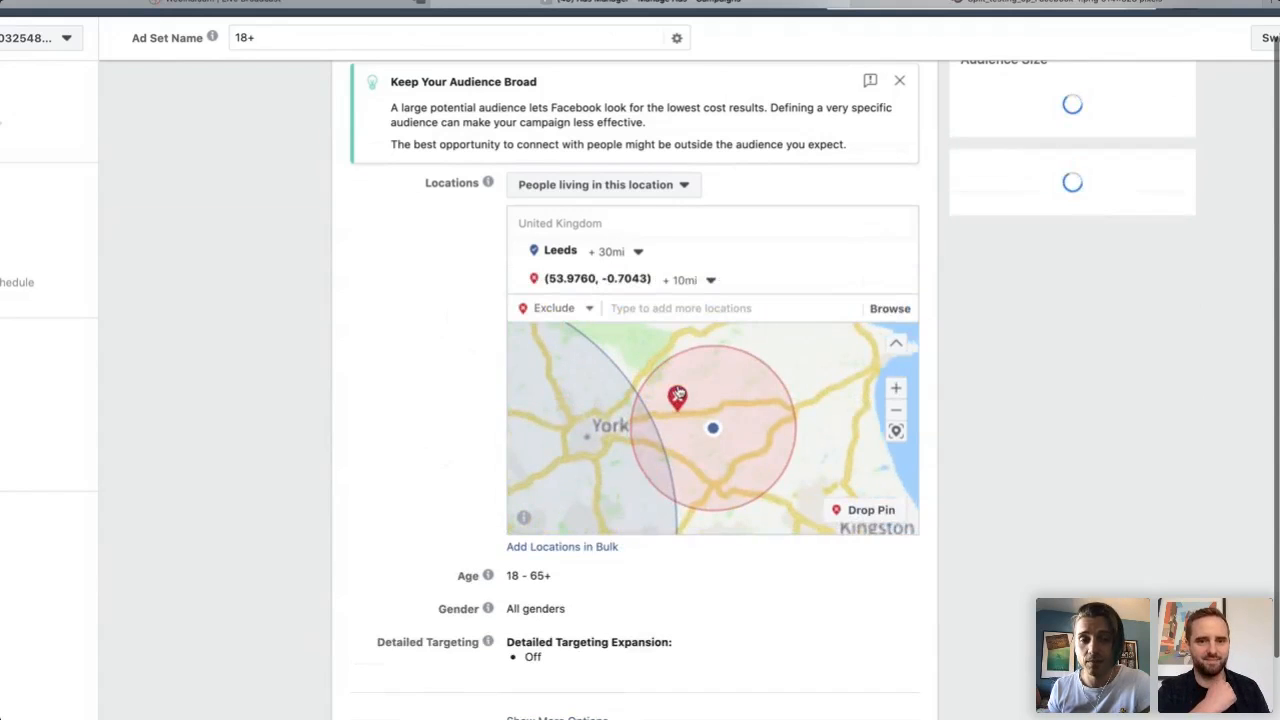
Change the dropped pin east of York from an excluded to an included location.
mouse_move(740, 431)
left_mouse_down()
mouse_move(766, 423)
mouse_move(728, 422)
left_mouse_up()
left_click(699, 404)
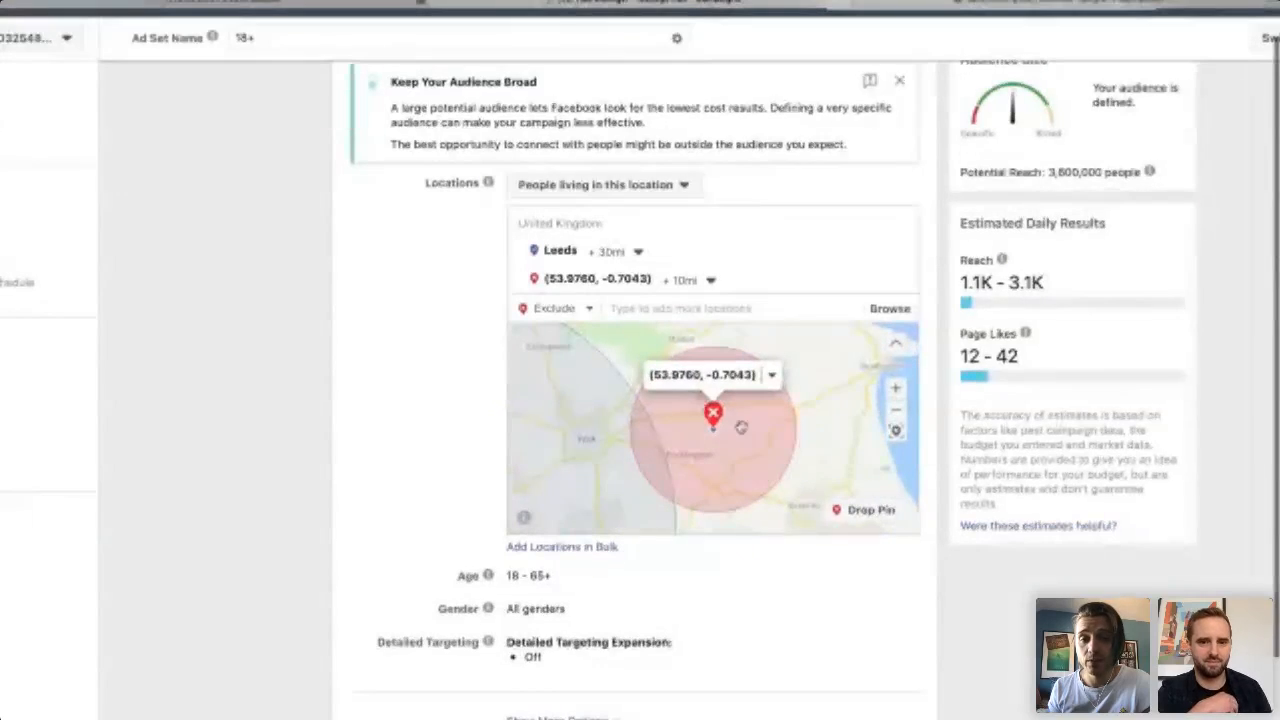
left_click(771, 384)
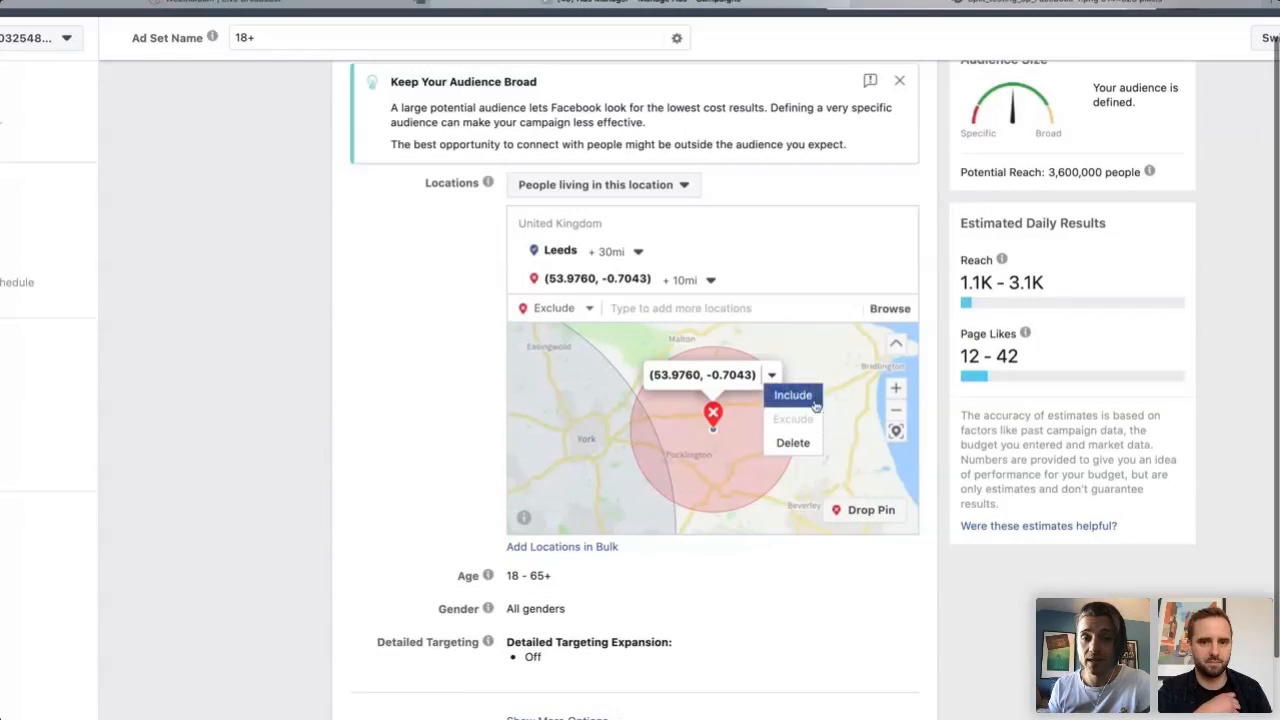
left_click(742, 443)
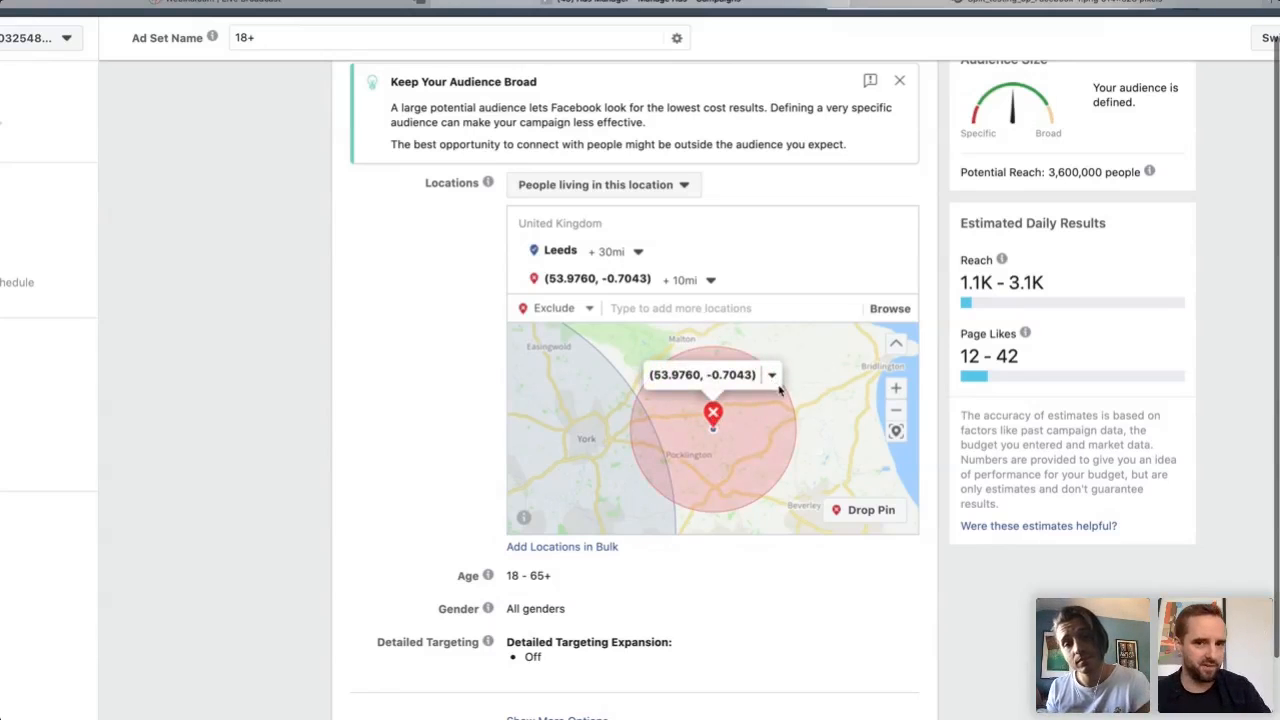
left_click(775, 385)
left_click(790, 396)
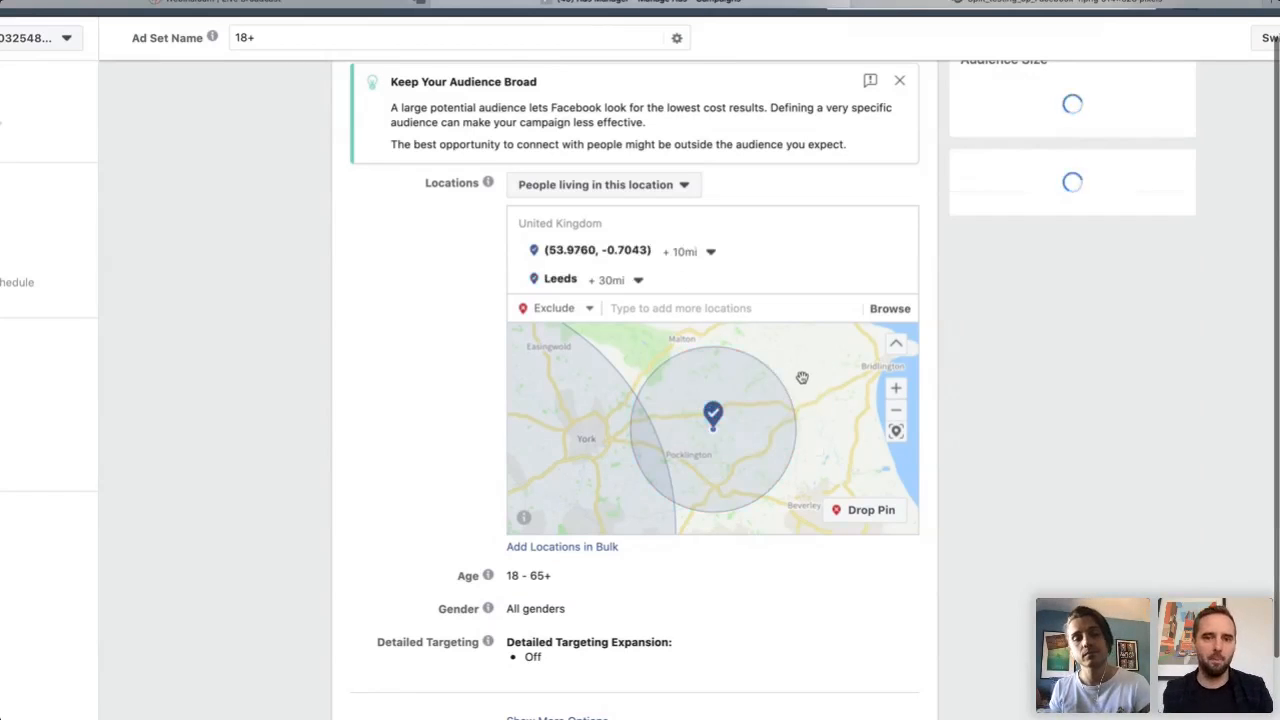
Switch the location mode to Include and drop an included pin beside Nottingham, at about (52.9960, -1.0131).
left_click(568, 308)
left_click(548, 340)
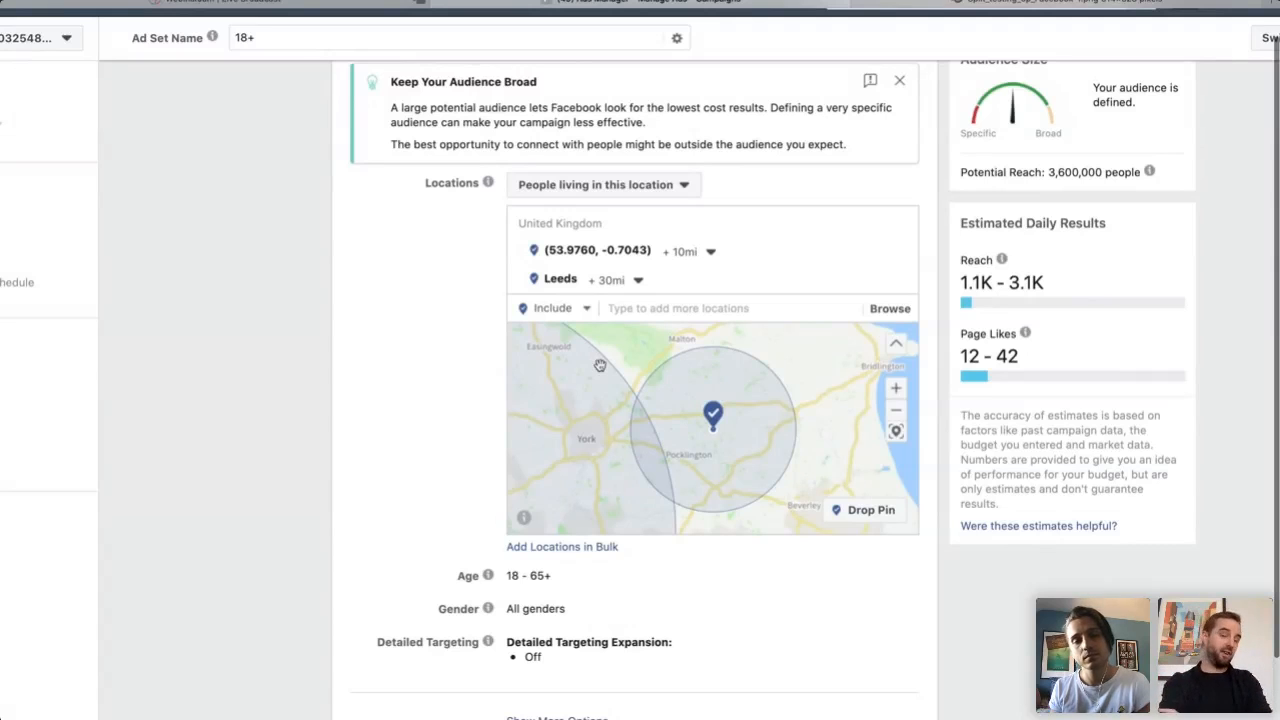
mouse_move(712, 415)
left_mouse_down()
mouse_move(743, 399)
mouse_move(721, 395)
left_mouse_up()
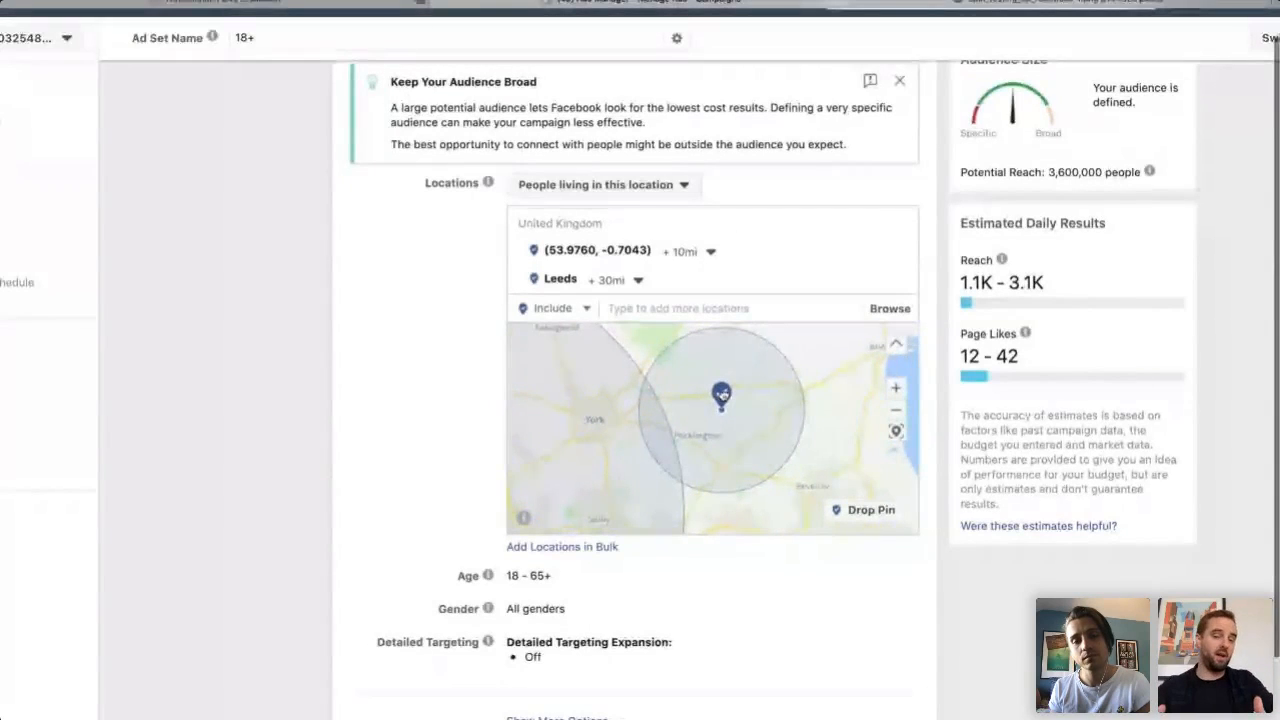
left_click(897, 433)
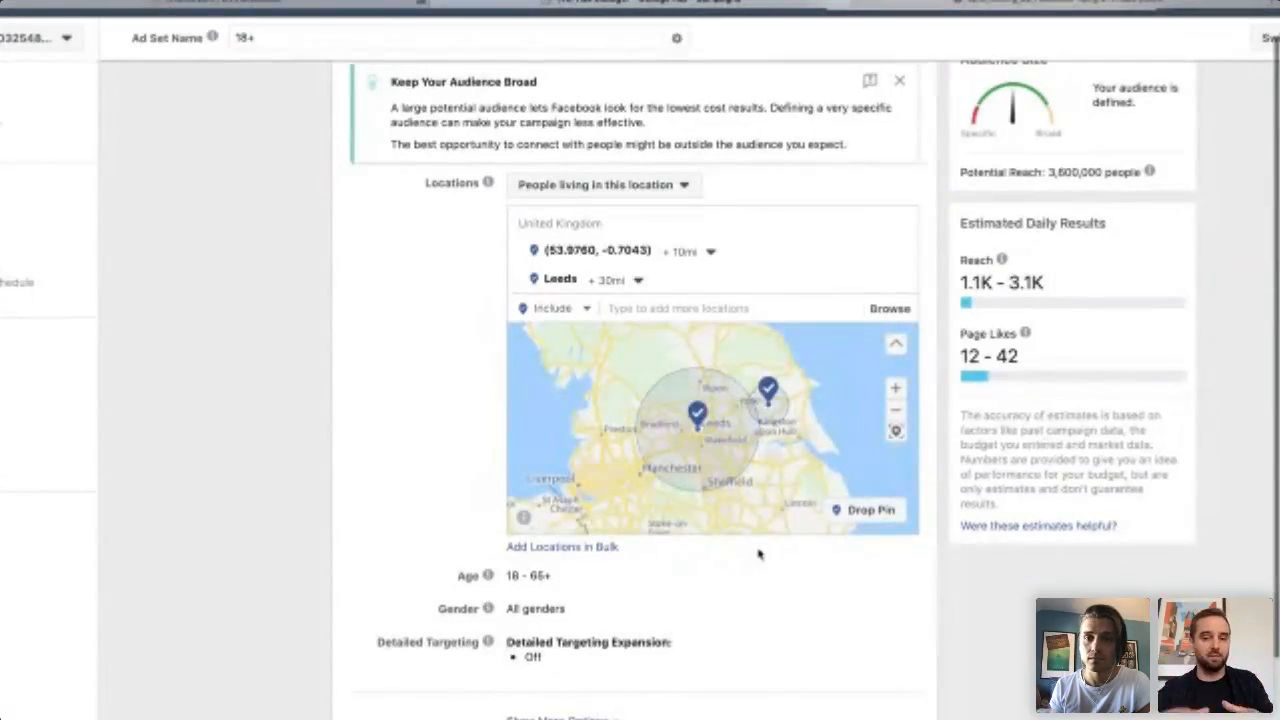
left_click_drag(761, 447, 733, 400)
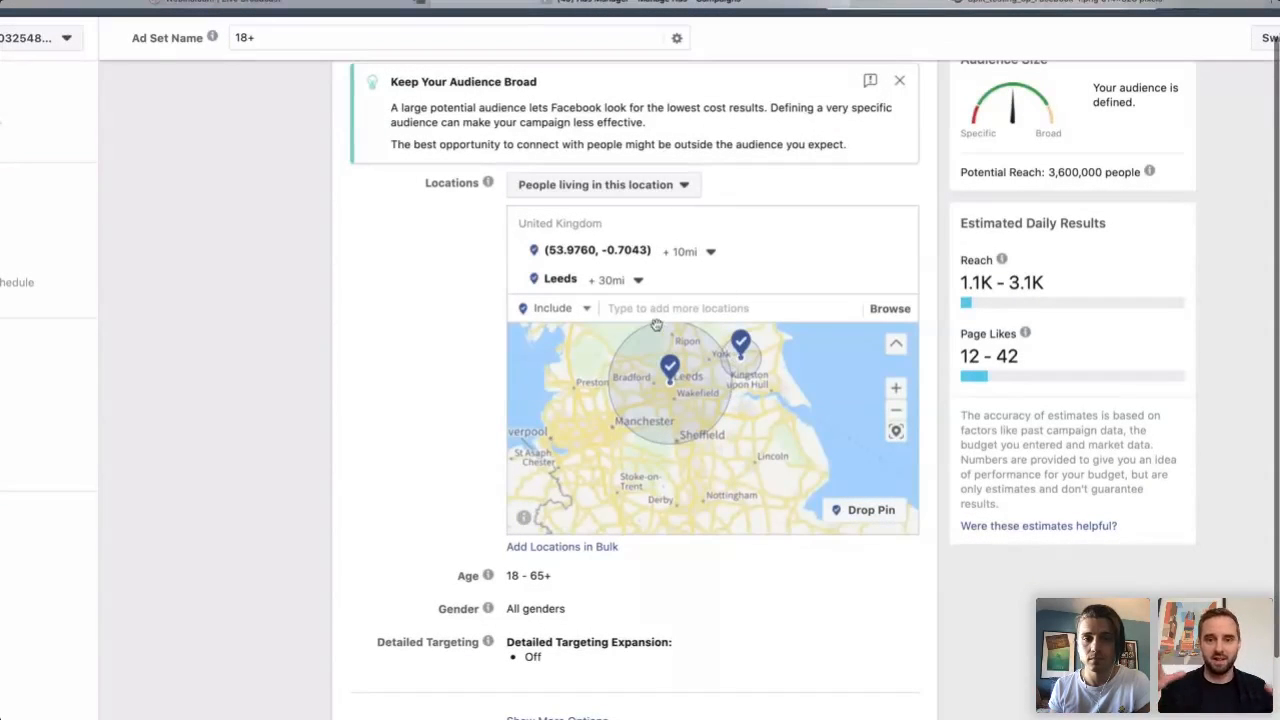
left_click(715, 495)
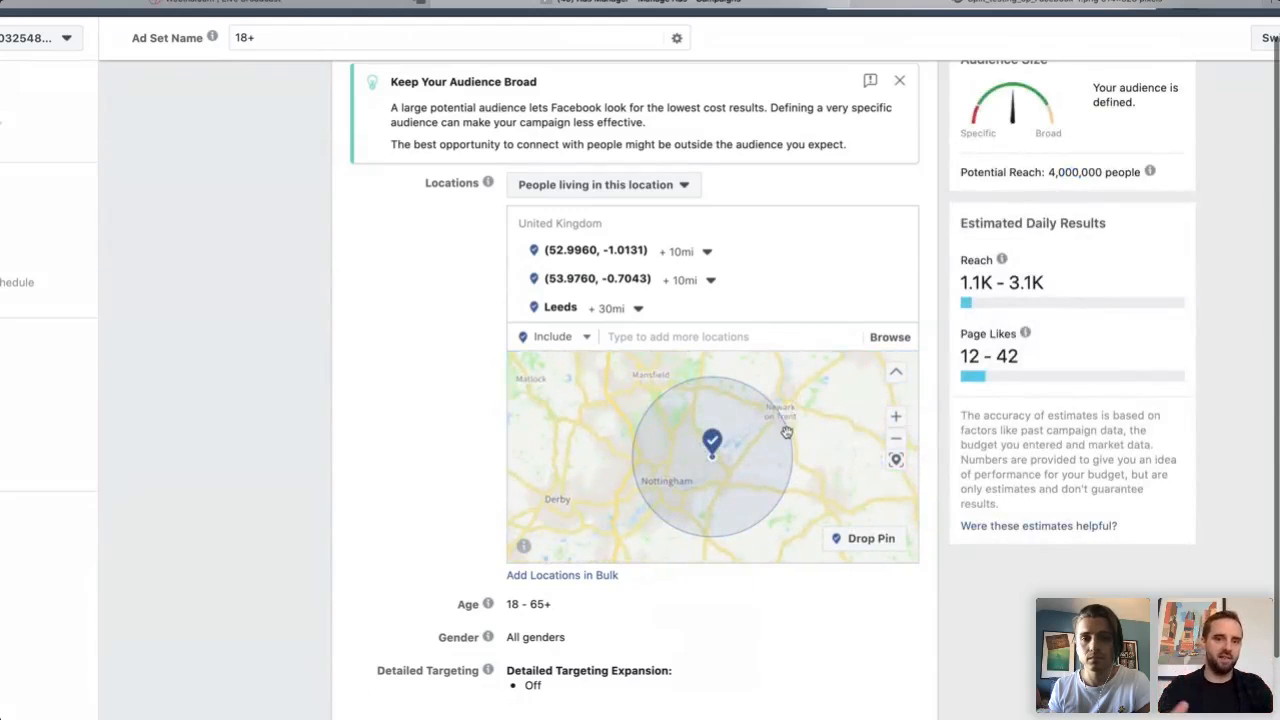
Remove the two dropped pins east of York and beside Nottingham, keeping only Leeds as the target location.
left_click(895, 459)
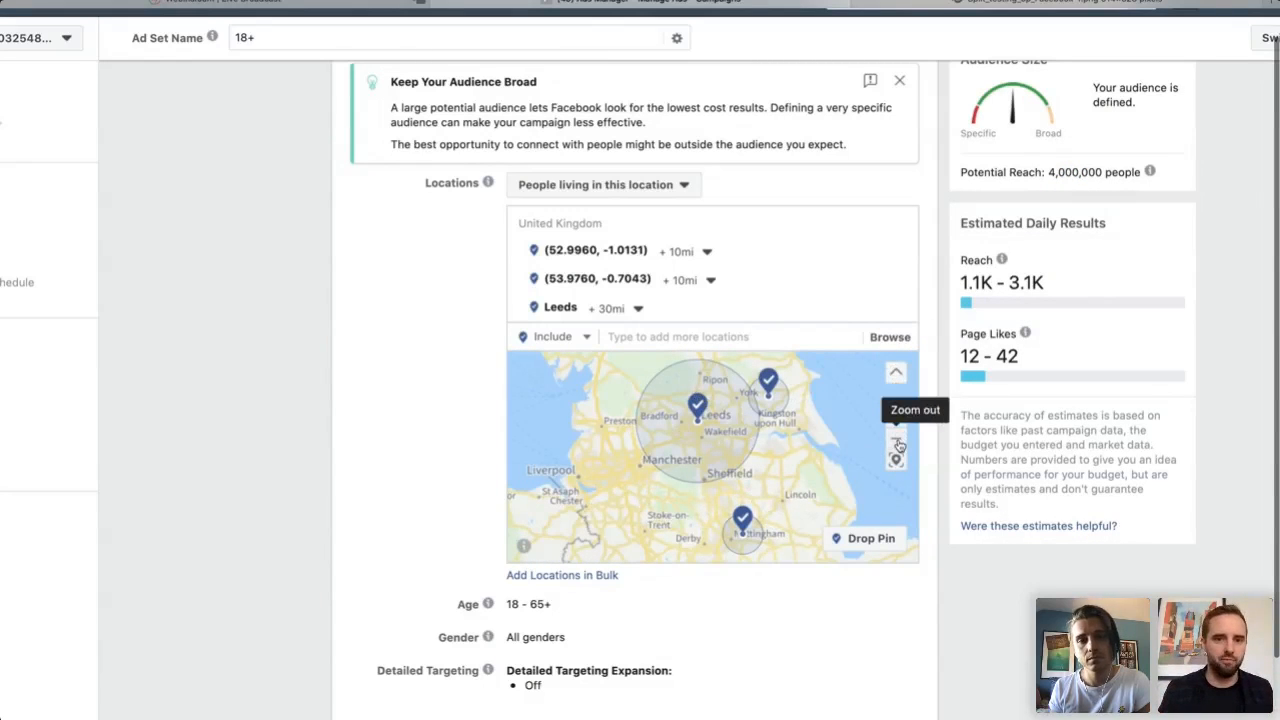
left_click(897, 445)
left_click_drag(778, 494, 752, 432)
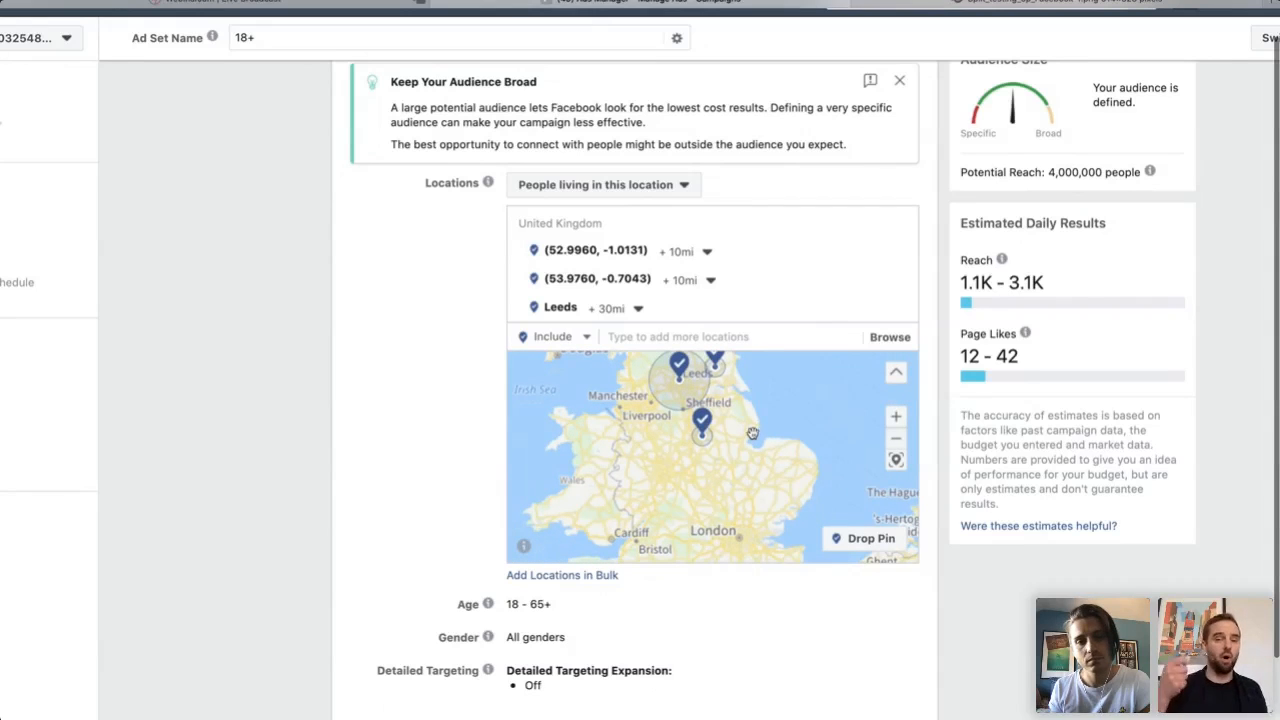
left_click(652, 336)
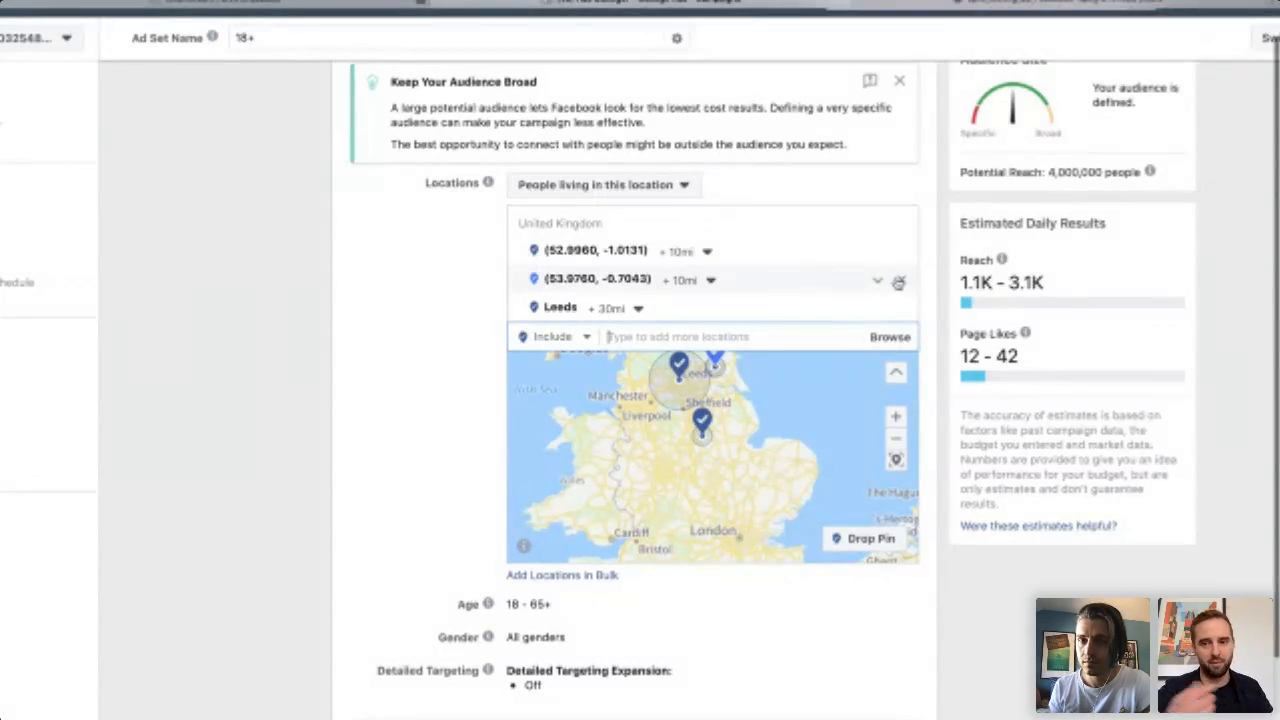
left_click(901, 284)
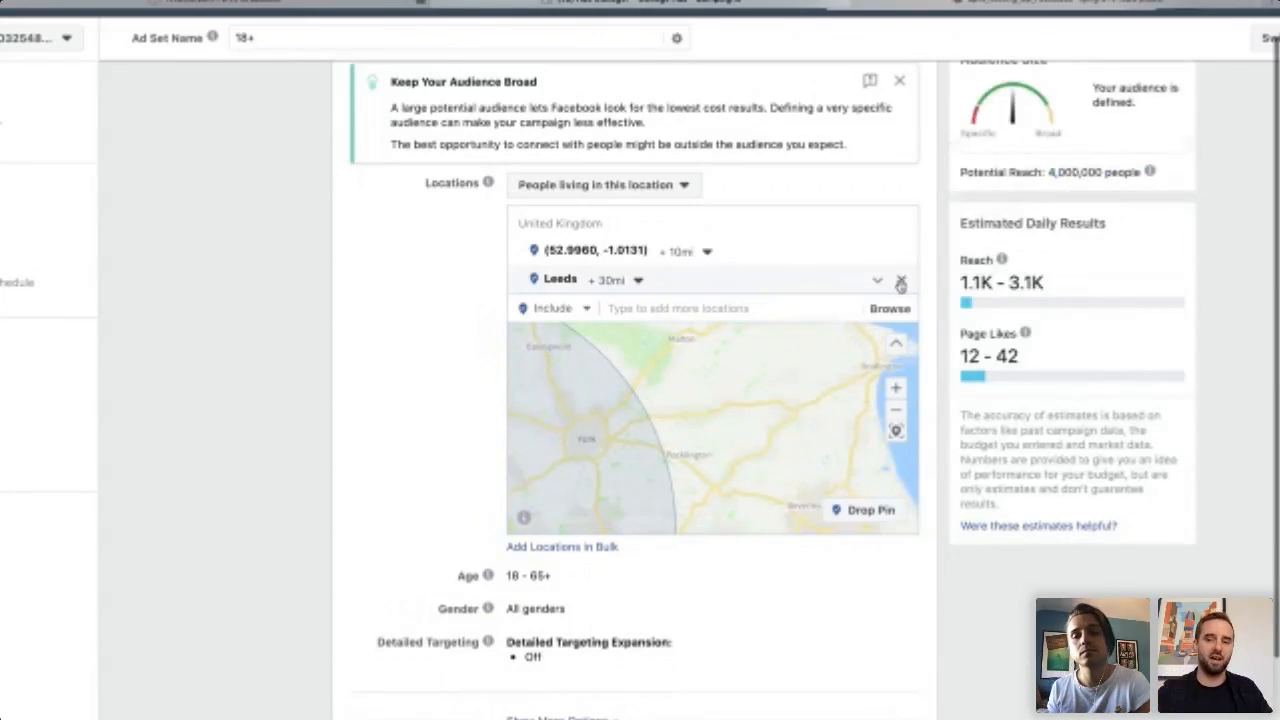
left_click(901, 252)
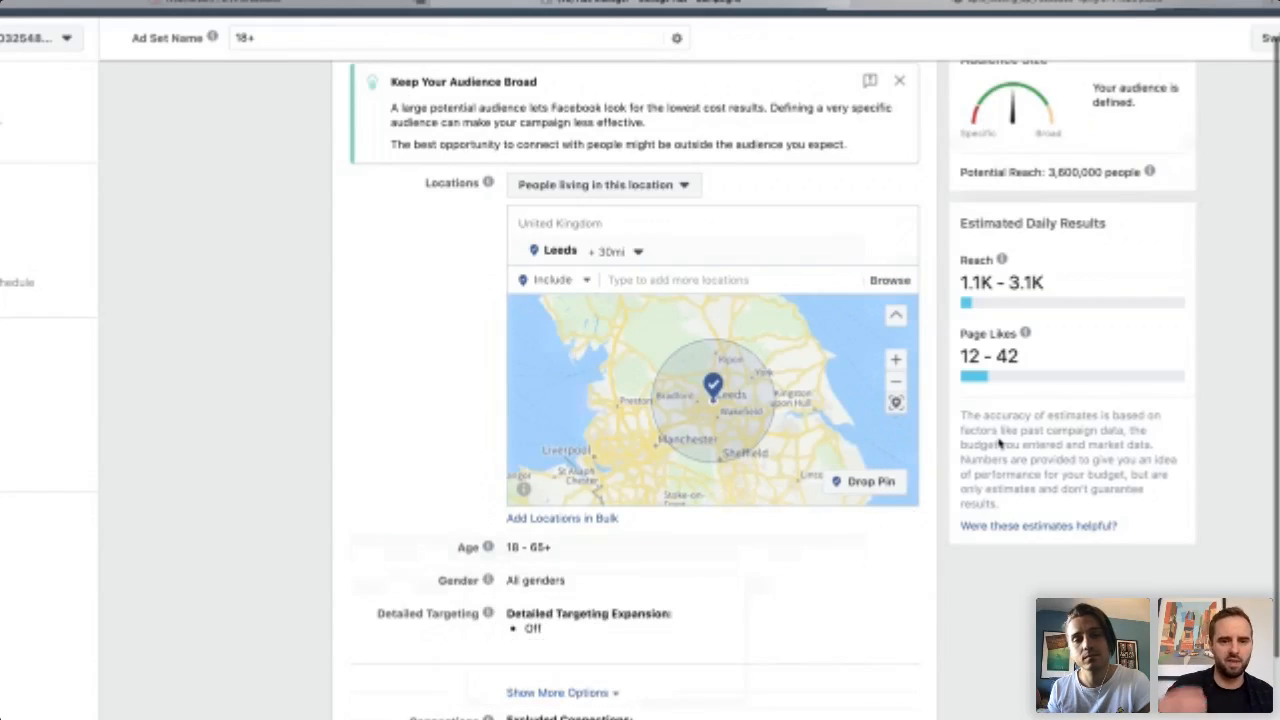
Set the audience's age range to a minimum of 20 and a maximum of 50.
scroll(472, 311, "up", 3)
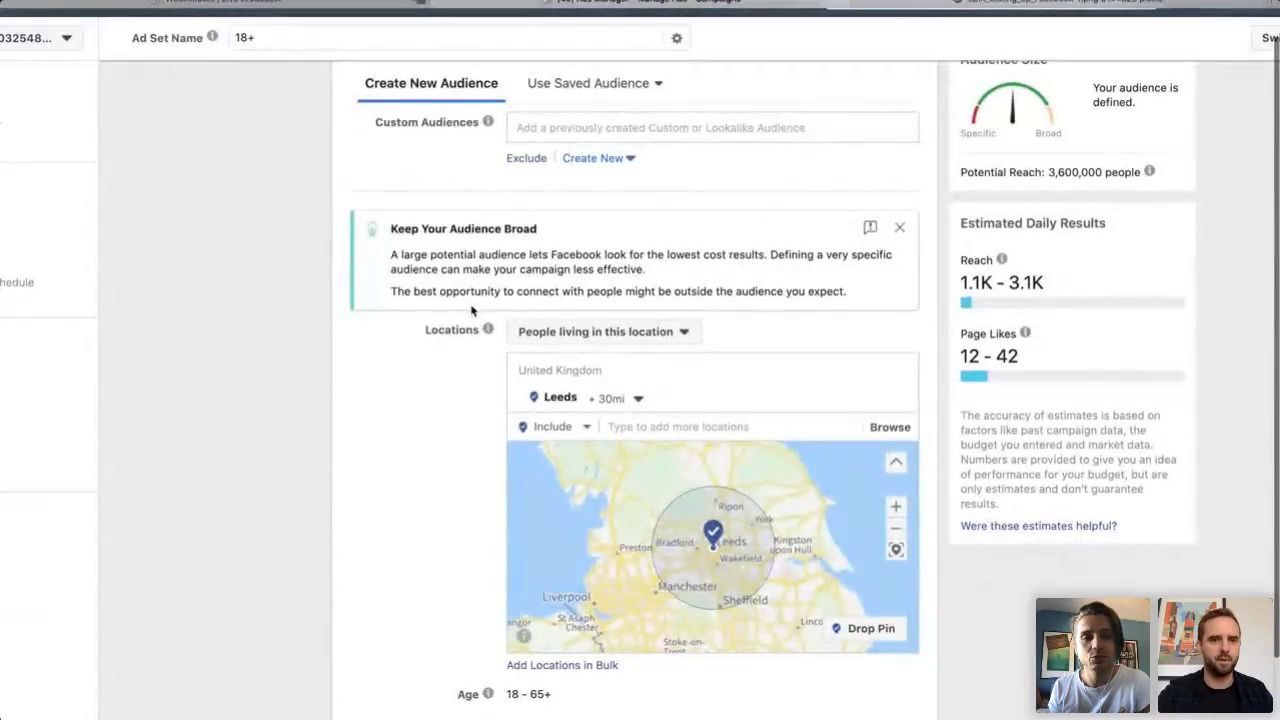
scroll(473, 380, "down", 7)
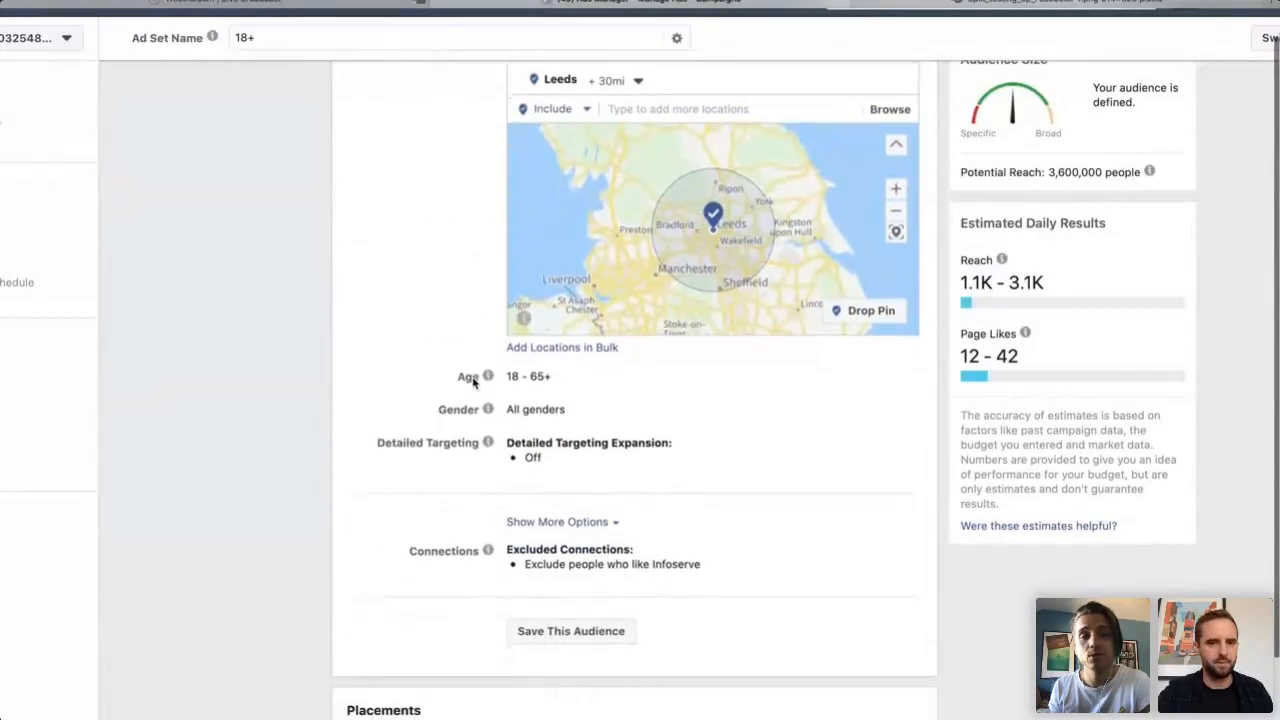
scroll(474, 381, "down", 1)
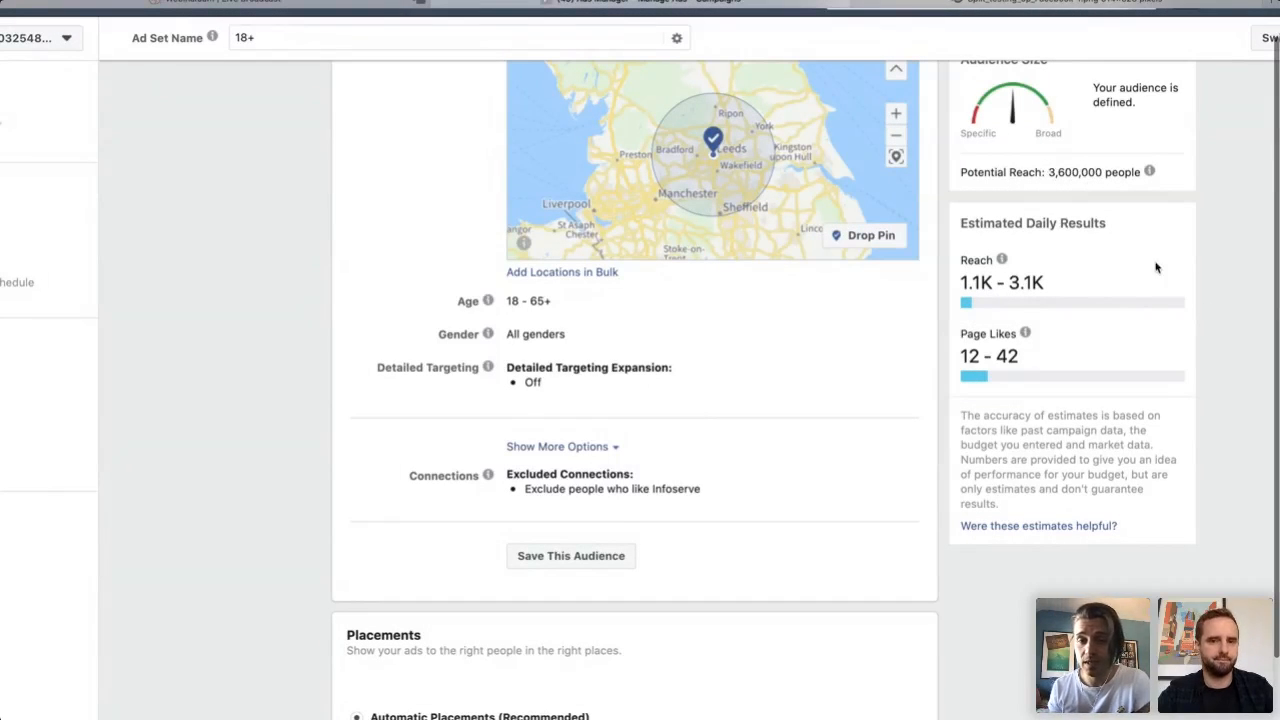
scroll(839, 416, "up", 3)
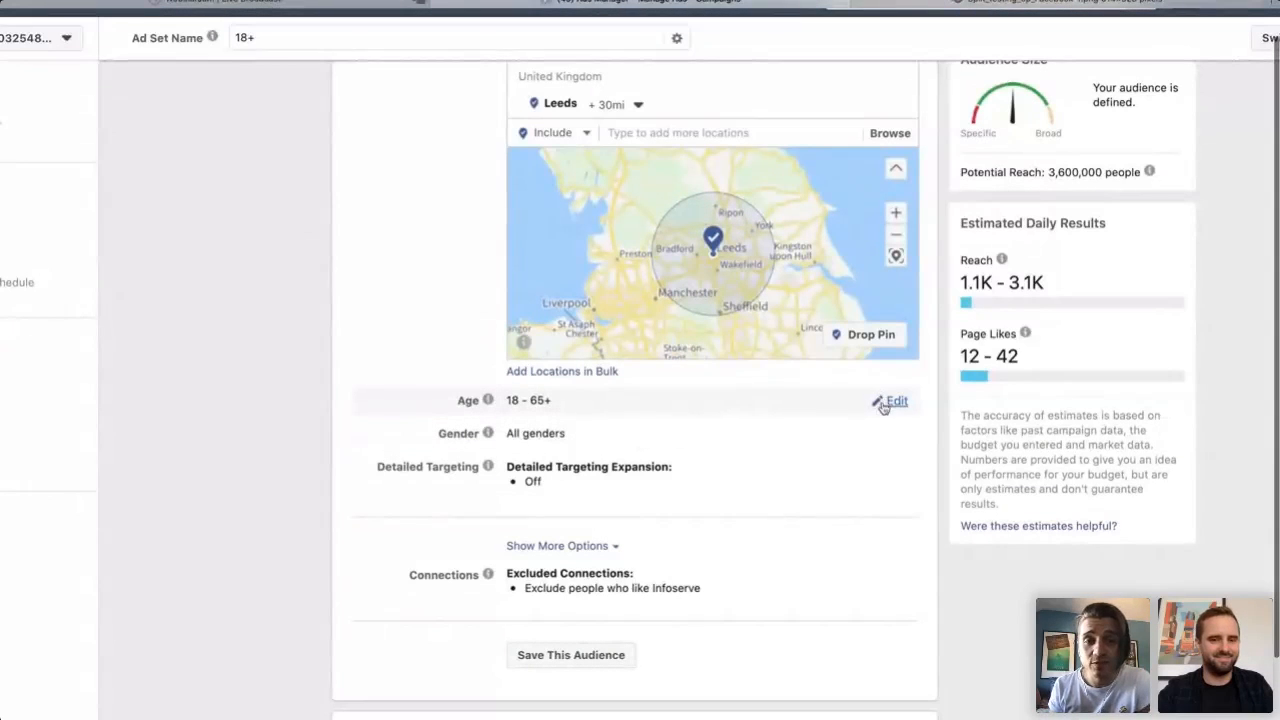
left_click(893, 402)
left_click(530, 402)
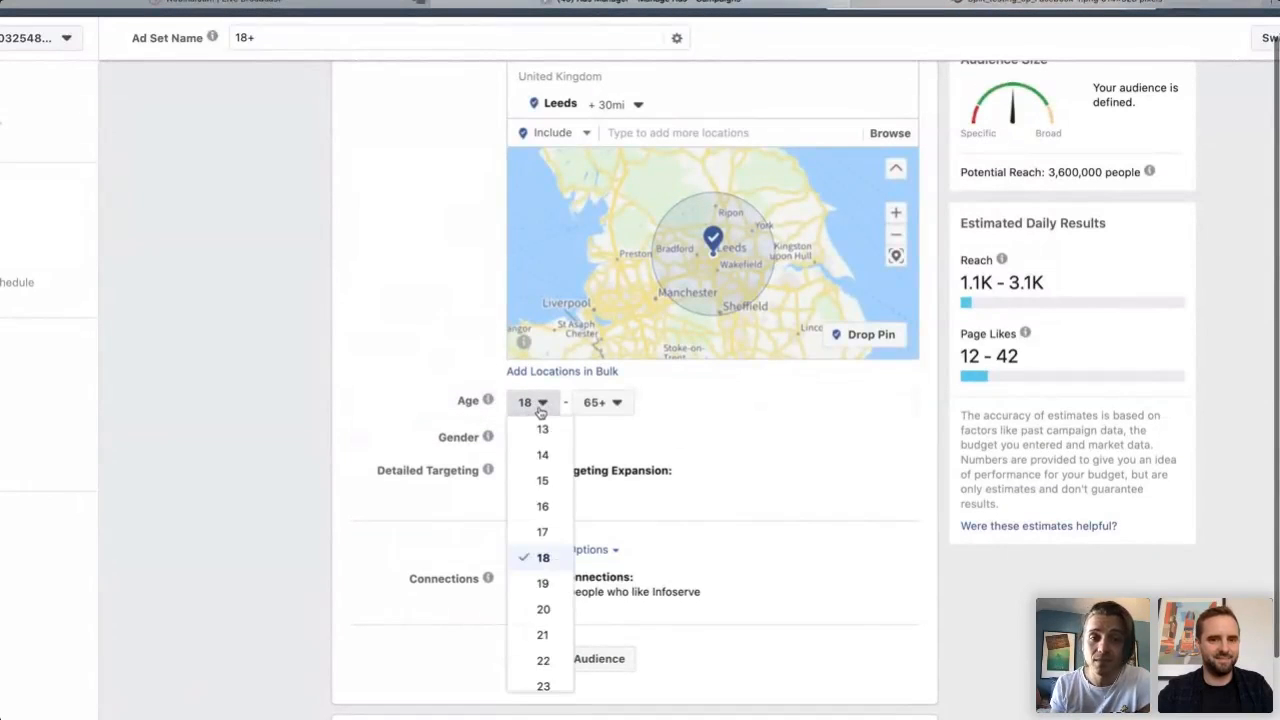
scroll(557, 540, "down", 1)
left_click(543, 522)
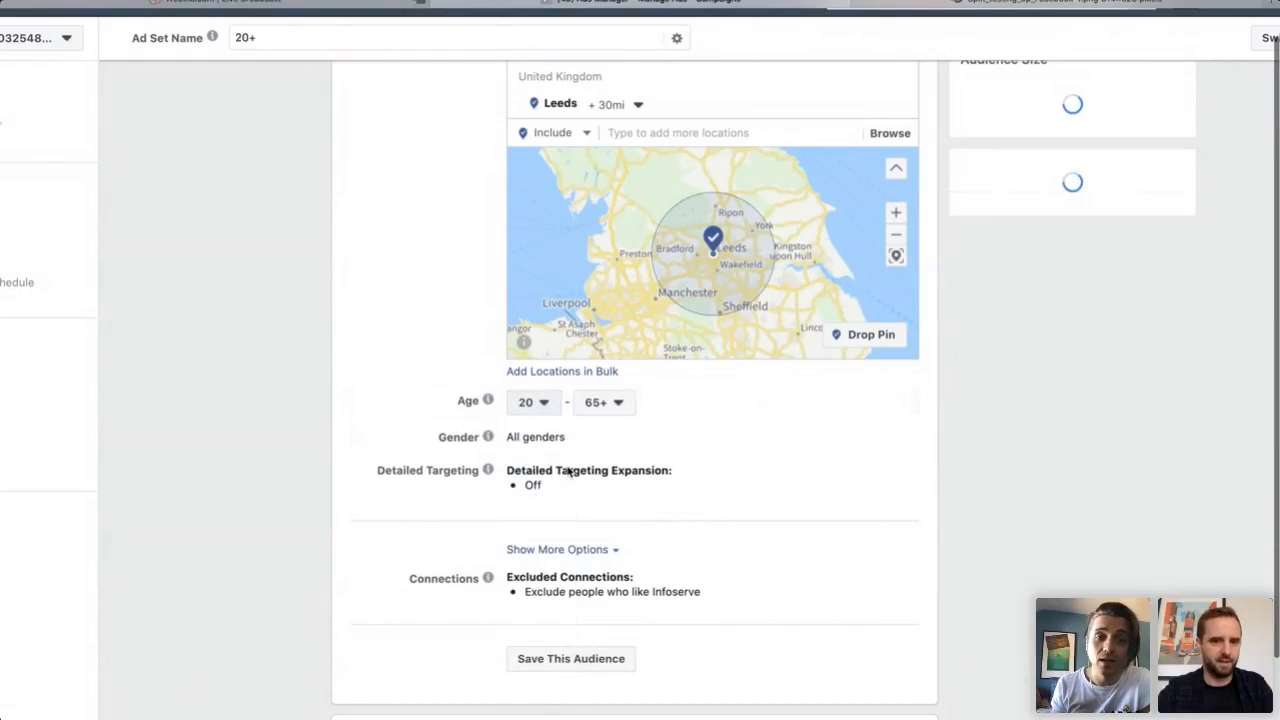
left_click(603, 403)
scroll(625, 556, "up", 3)
scroll(625, 556, "up", 1)
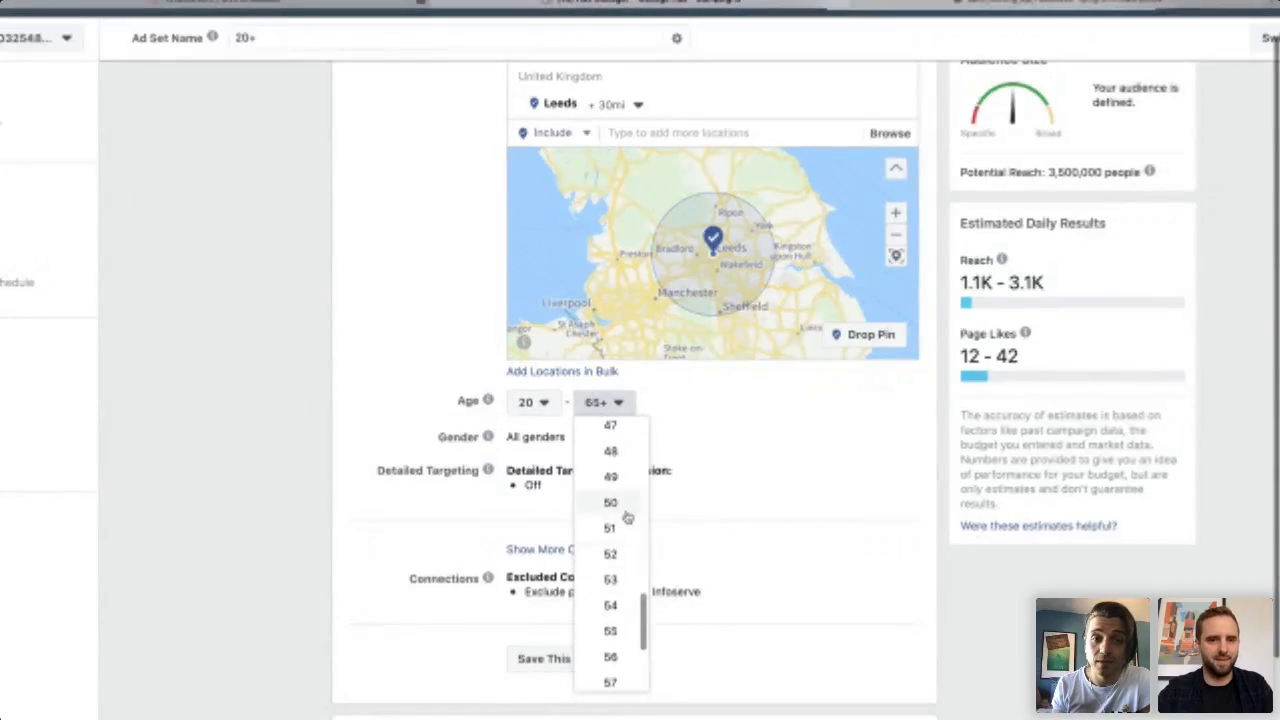
left_click(620, 504)
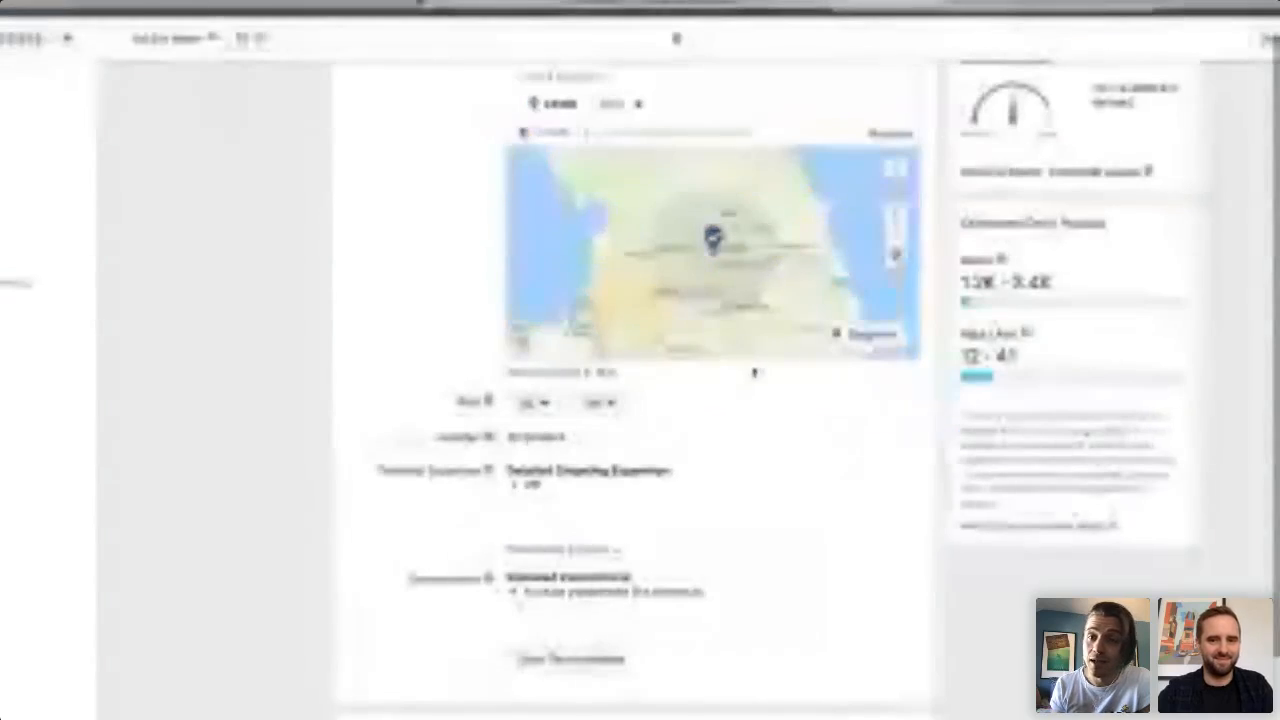
Open the gender targeting, try limiting it to Men, and return it to All.
left_click(893, 440)
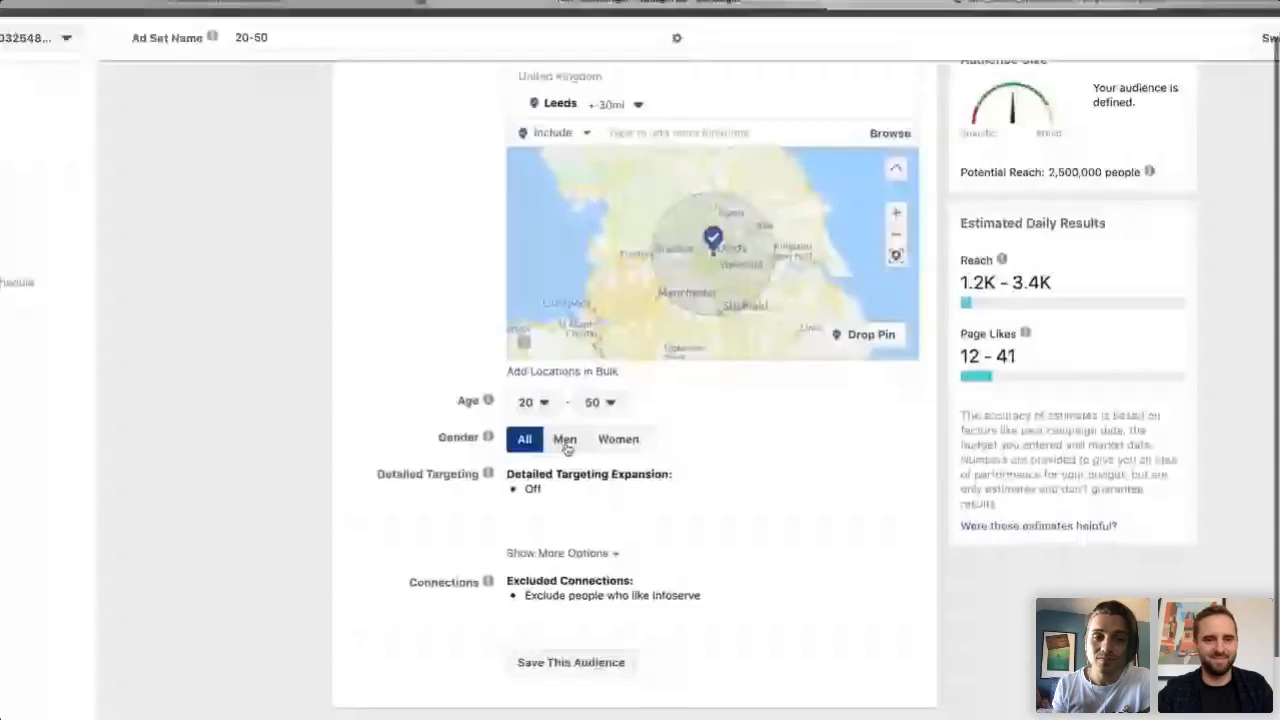
left_click(565, 445)
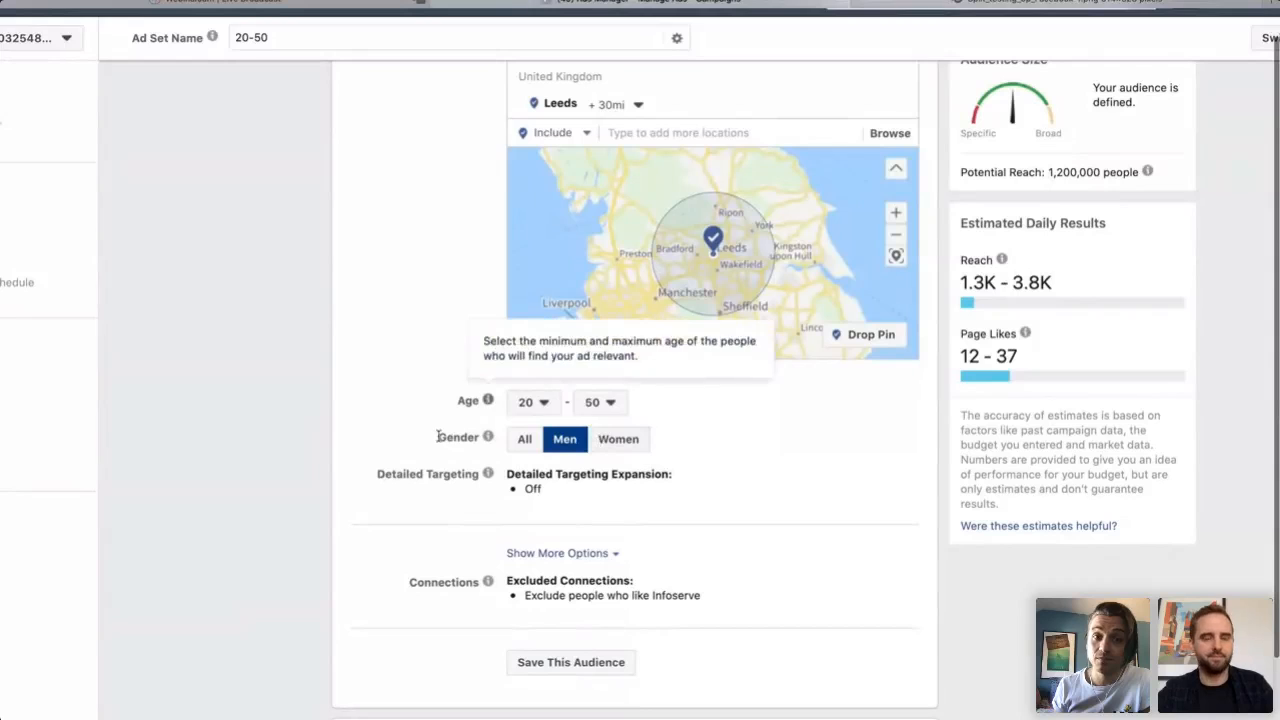
mouse_move(484, 440)
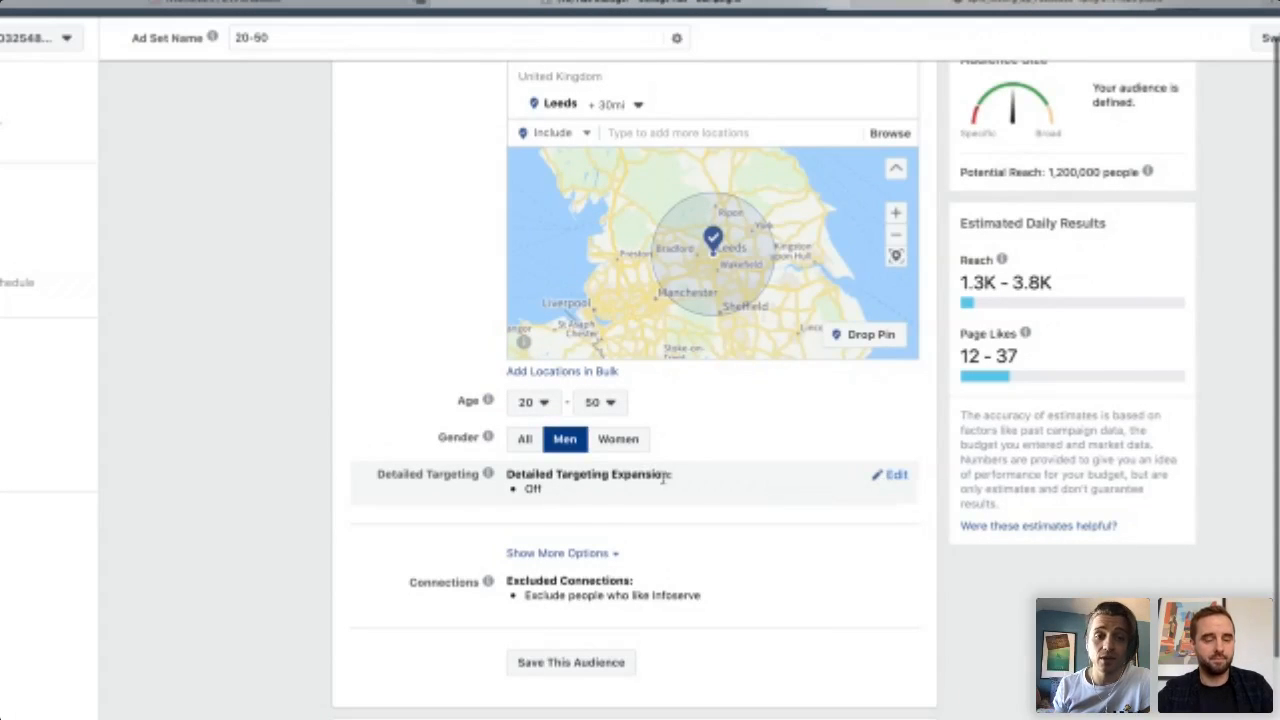
left_click(527, 441)
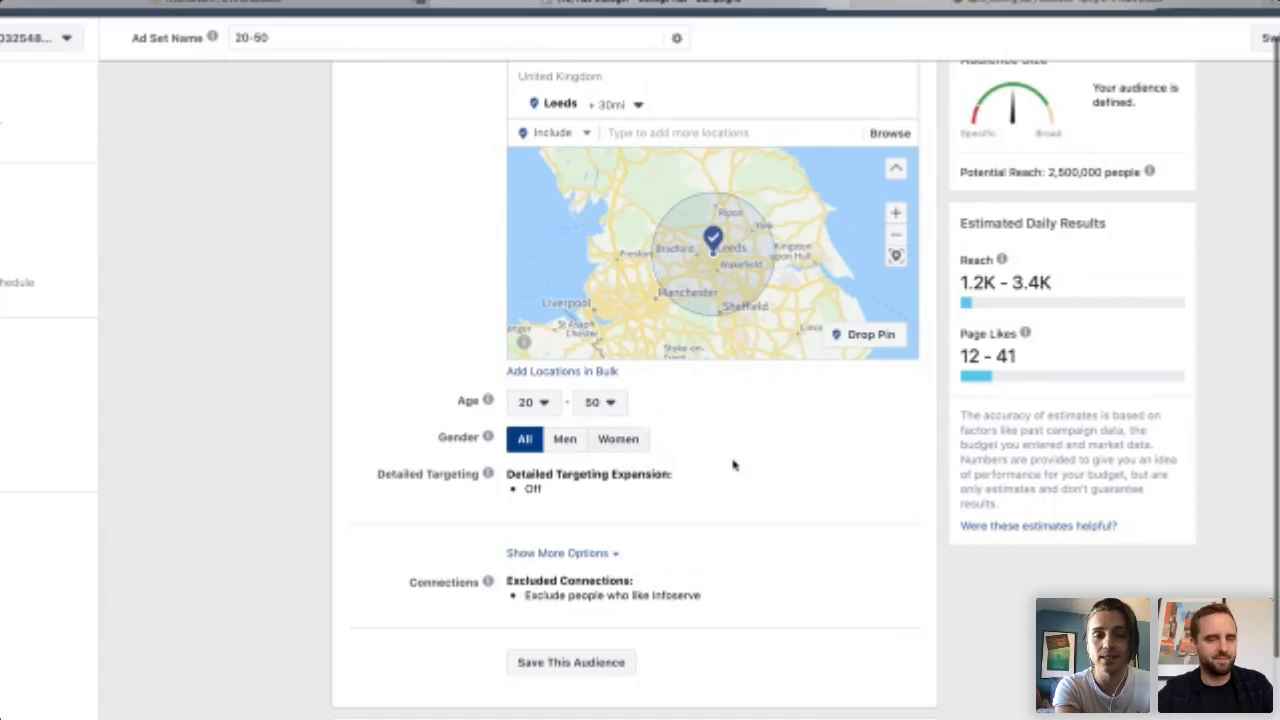
Examine the ad set's audience settings, from the Leeds location through age, gender and detailed targeting to connections and placements.
scroll(733, 464, "down", 3)
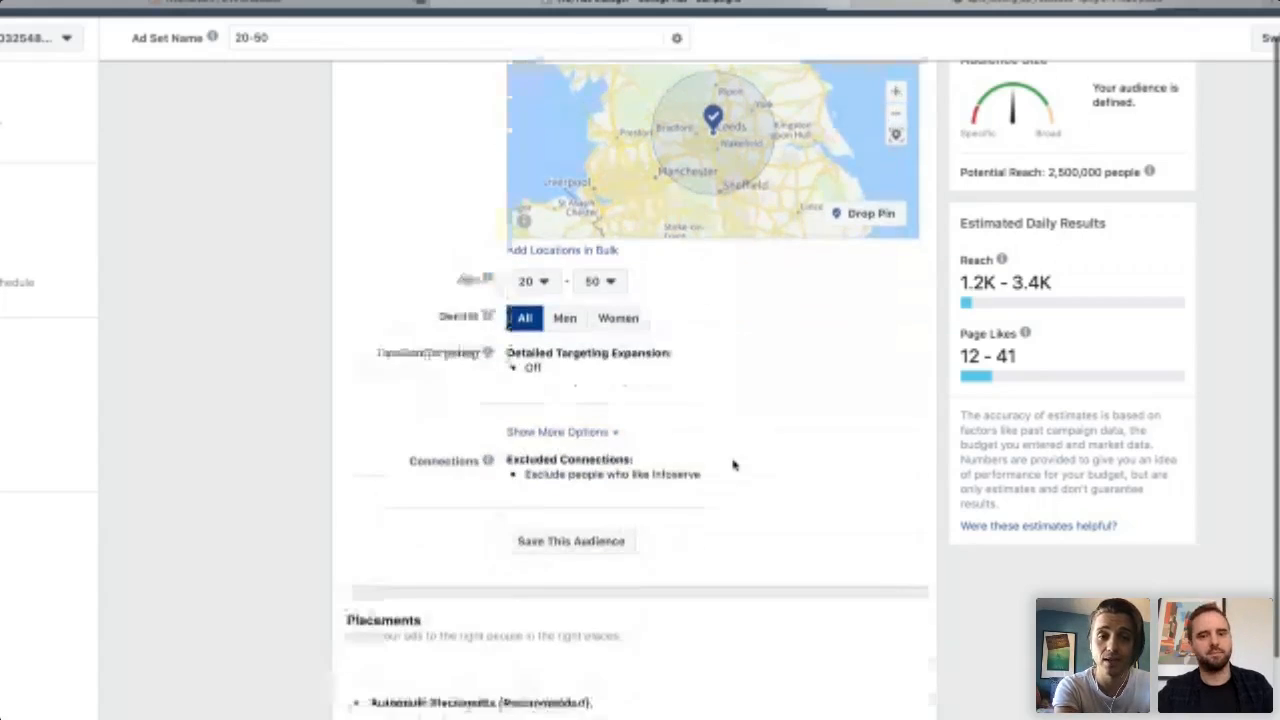
scroll(733, 464, "up", 2)
scroll(733, 464, "up", 2)
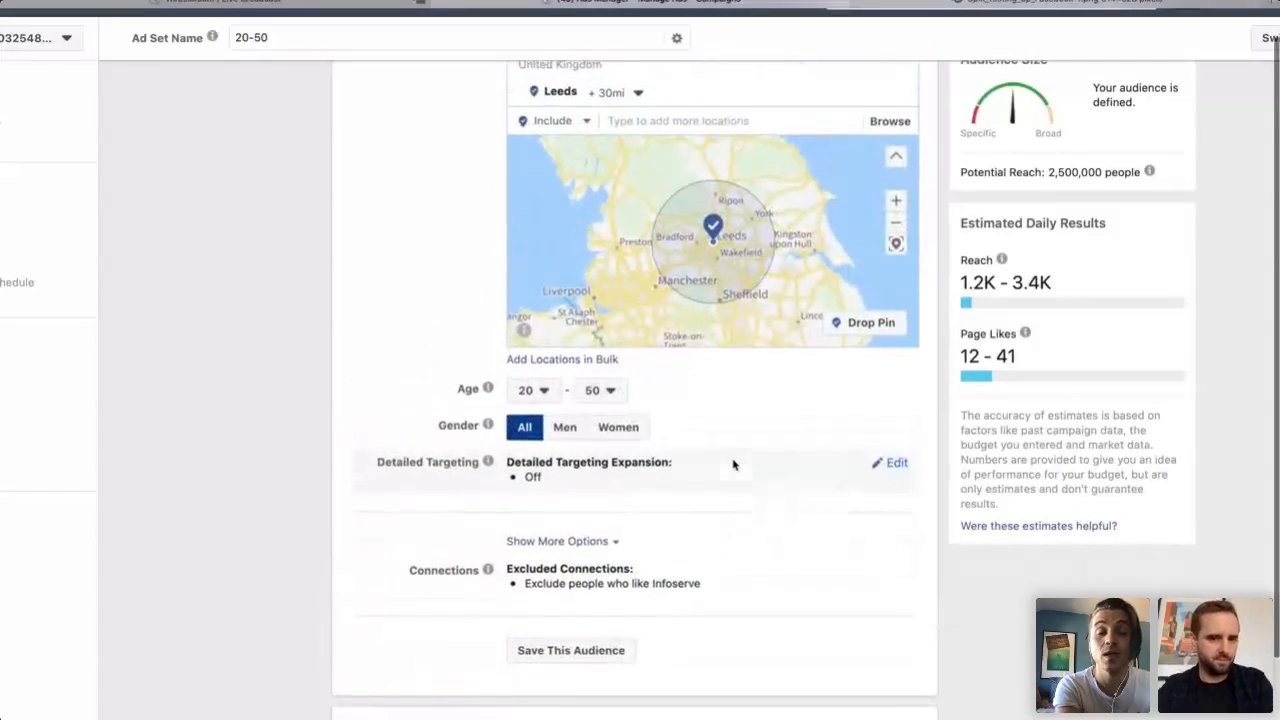
scroll(733, 464, "down", 1)
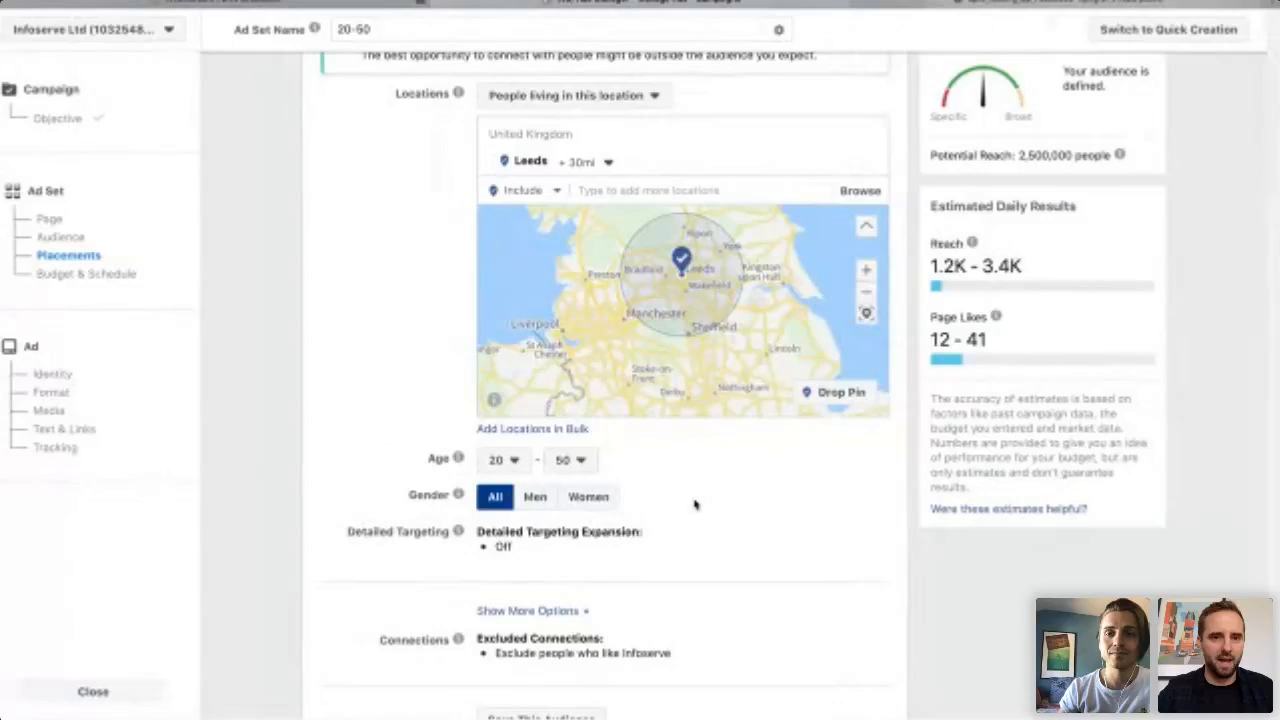
scroll(695, 505, "down", 1)
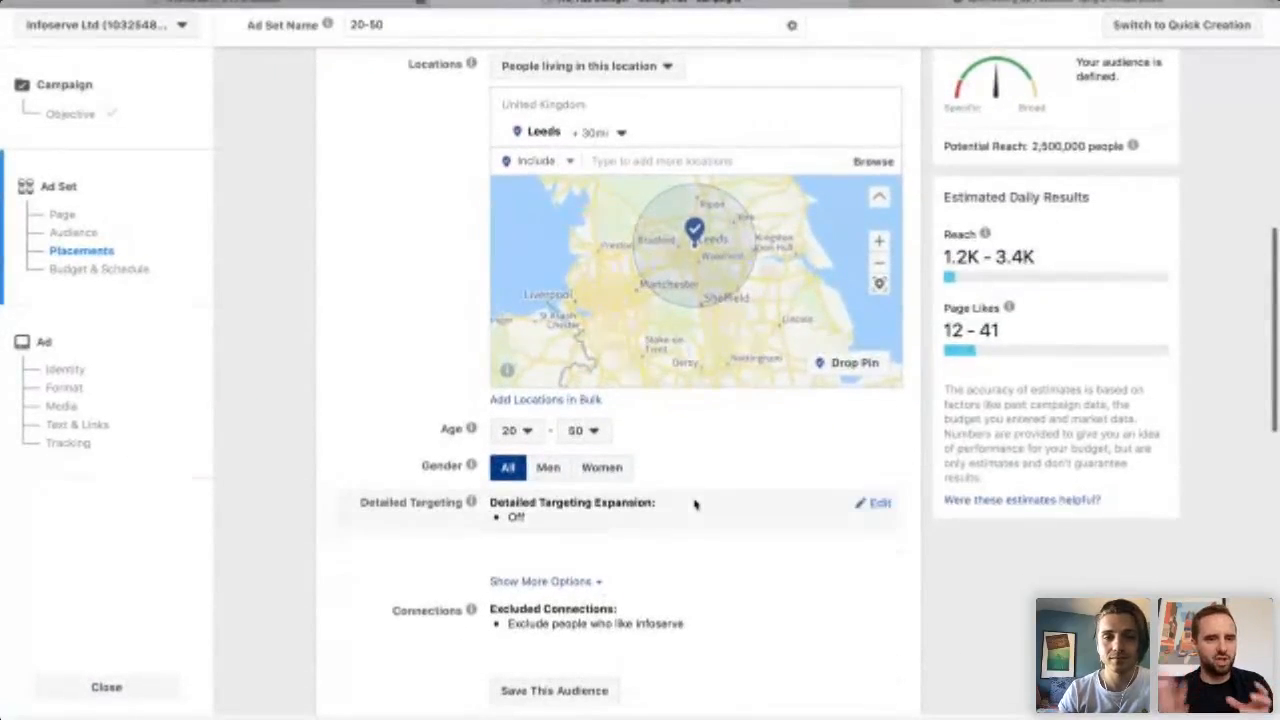
scroll(695, 505, "up", 1)
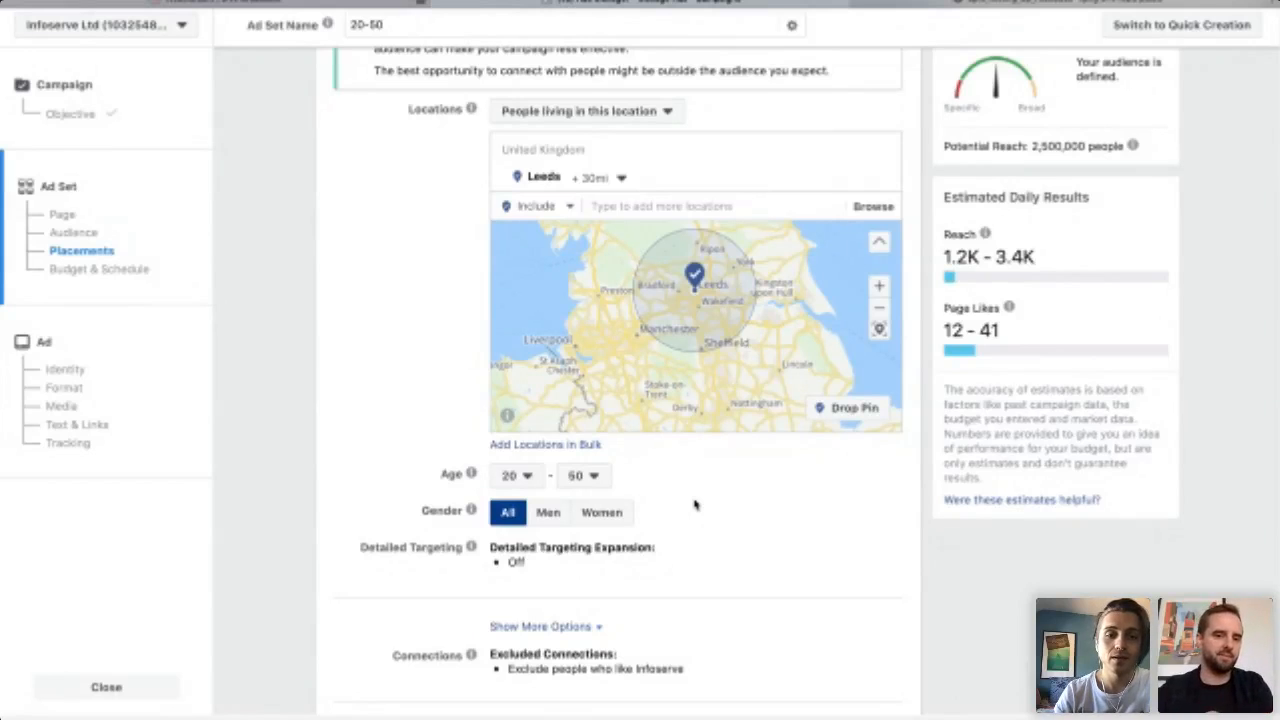
scroll(695, 505, "down", 5)
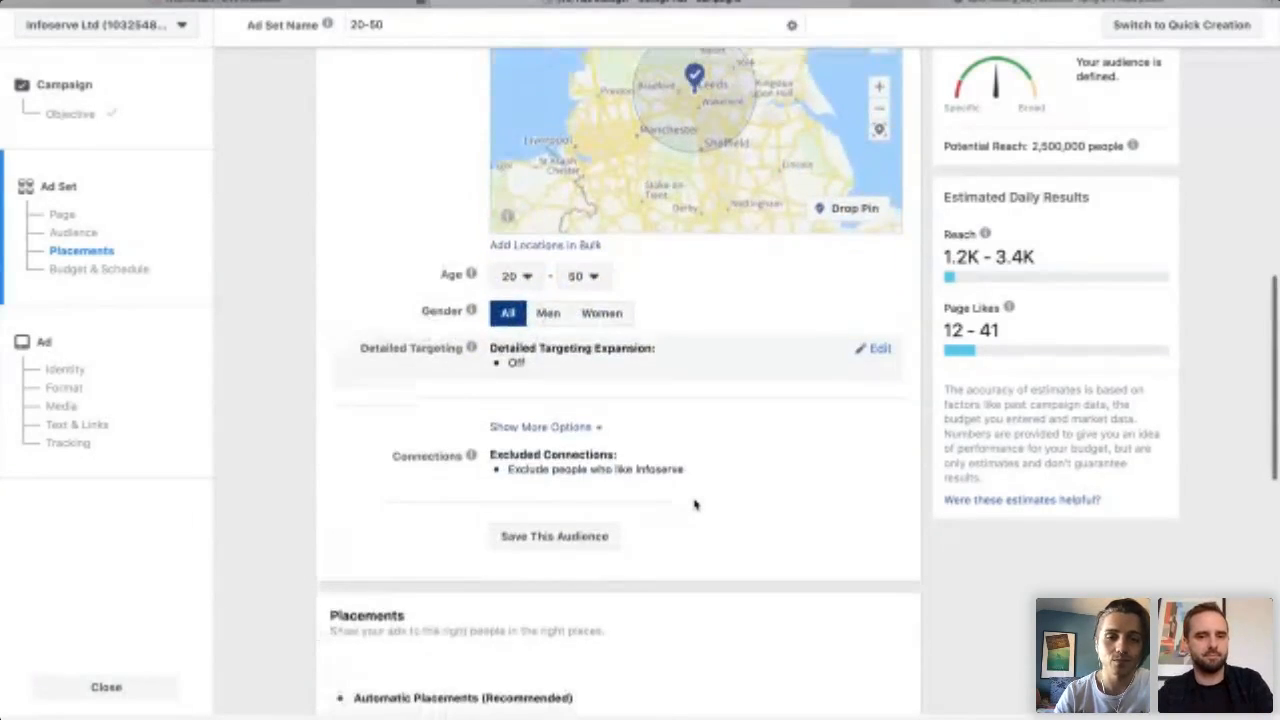
scroll(694, 503, "up", 1)
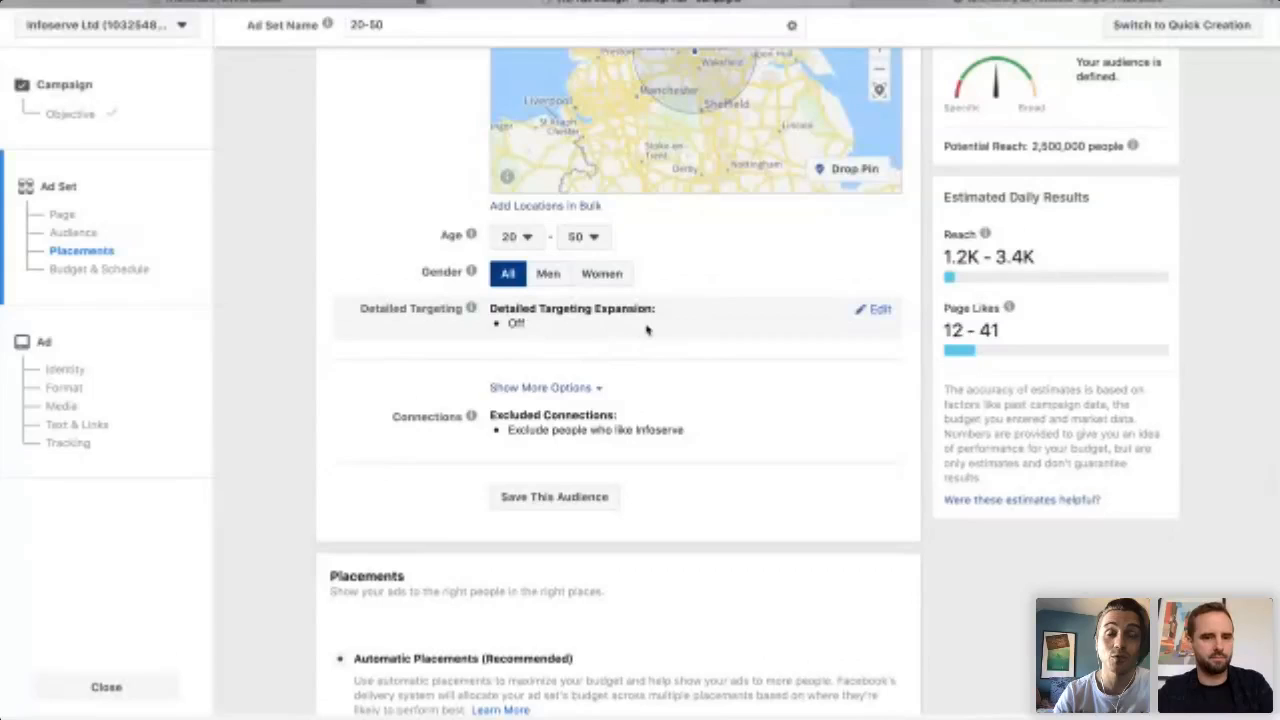
scroll(692, 384, "up", 3)
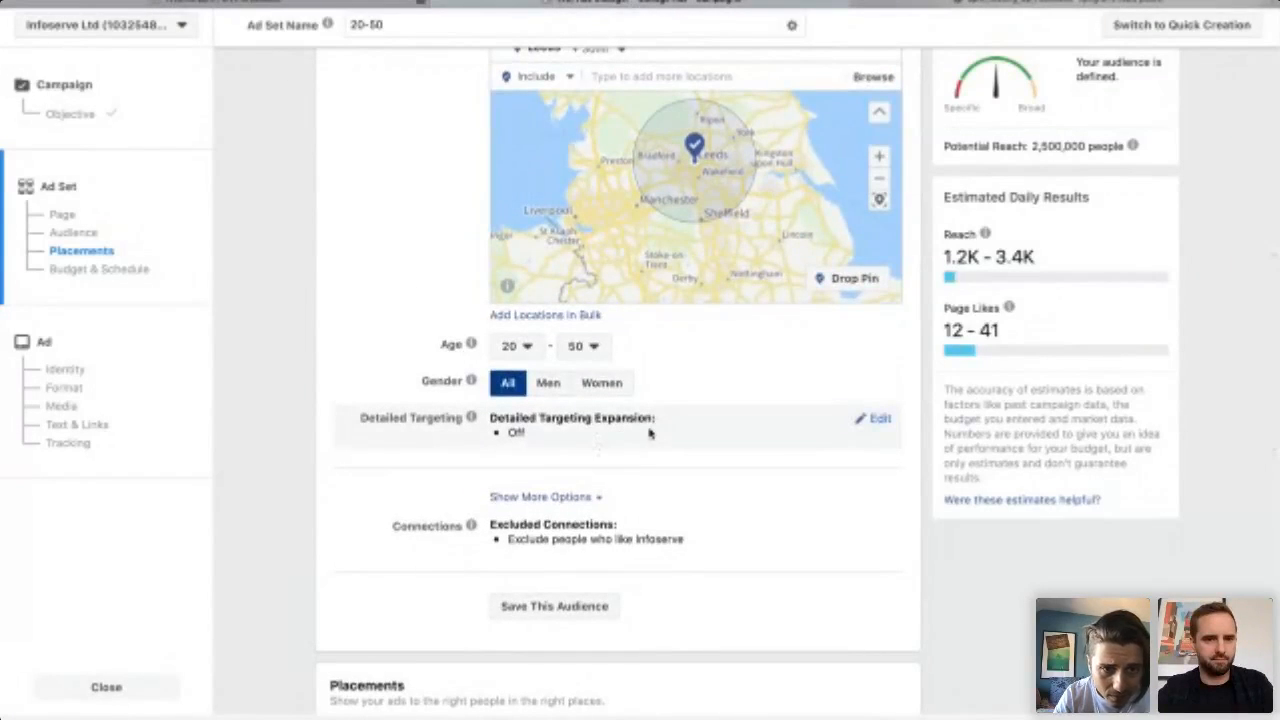
Open the audience's detailed targeting for editing and search its options for "shopper".
left_click(876, 419)
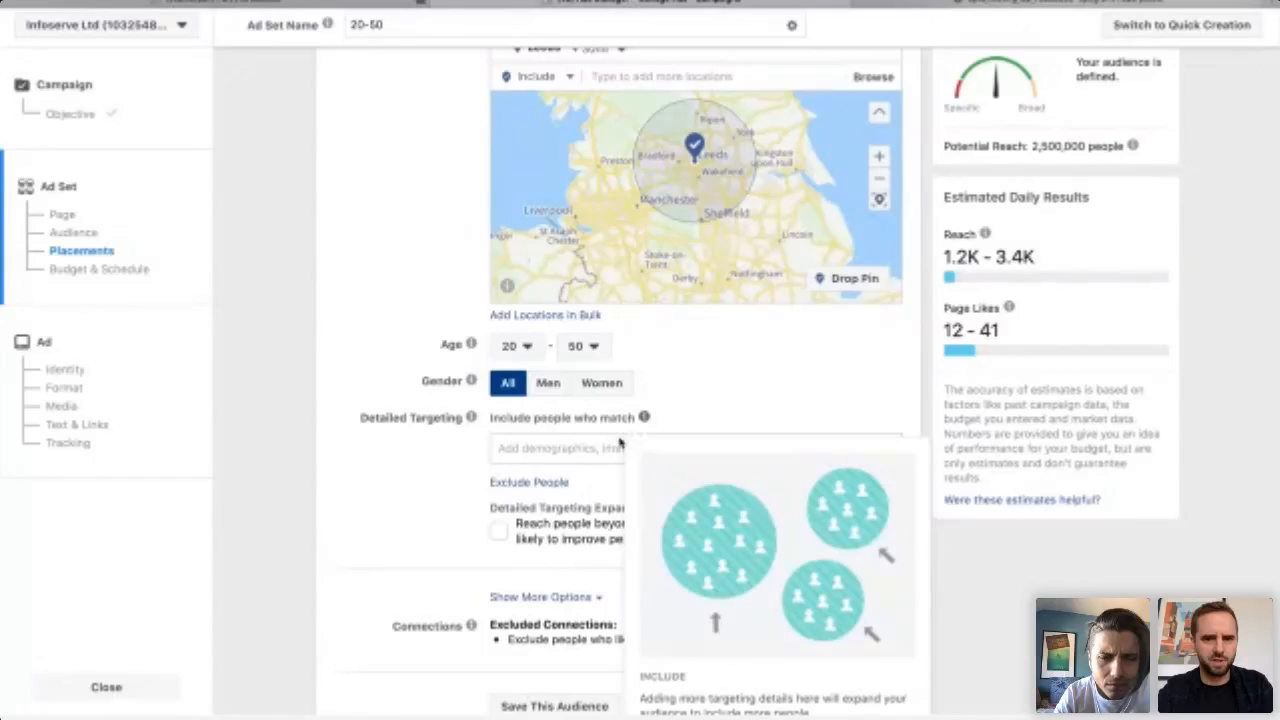
left_click(582, 440)
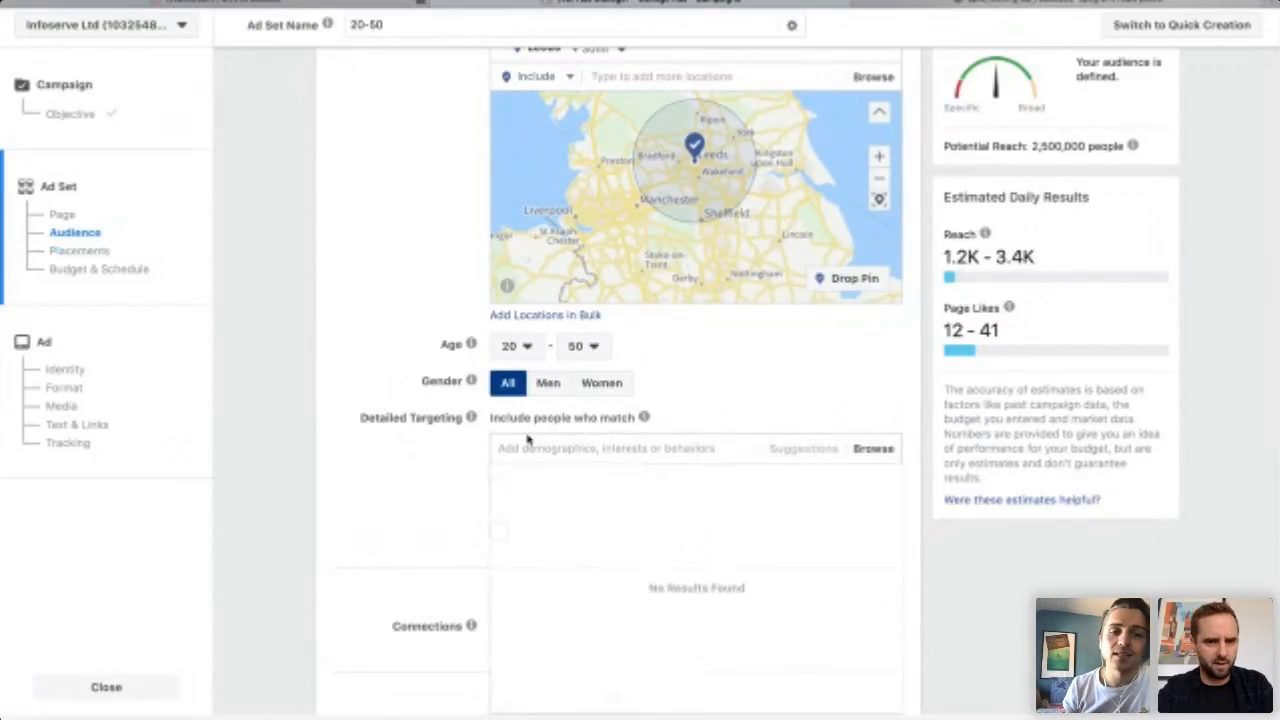
scroll(462, 452, "down", 2)
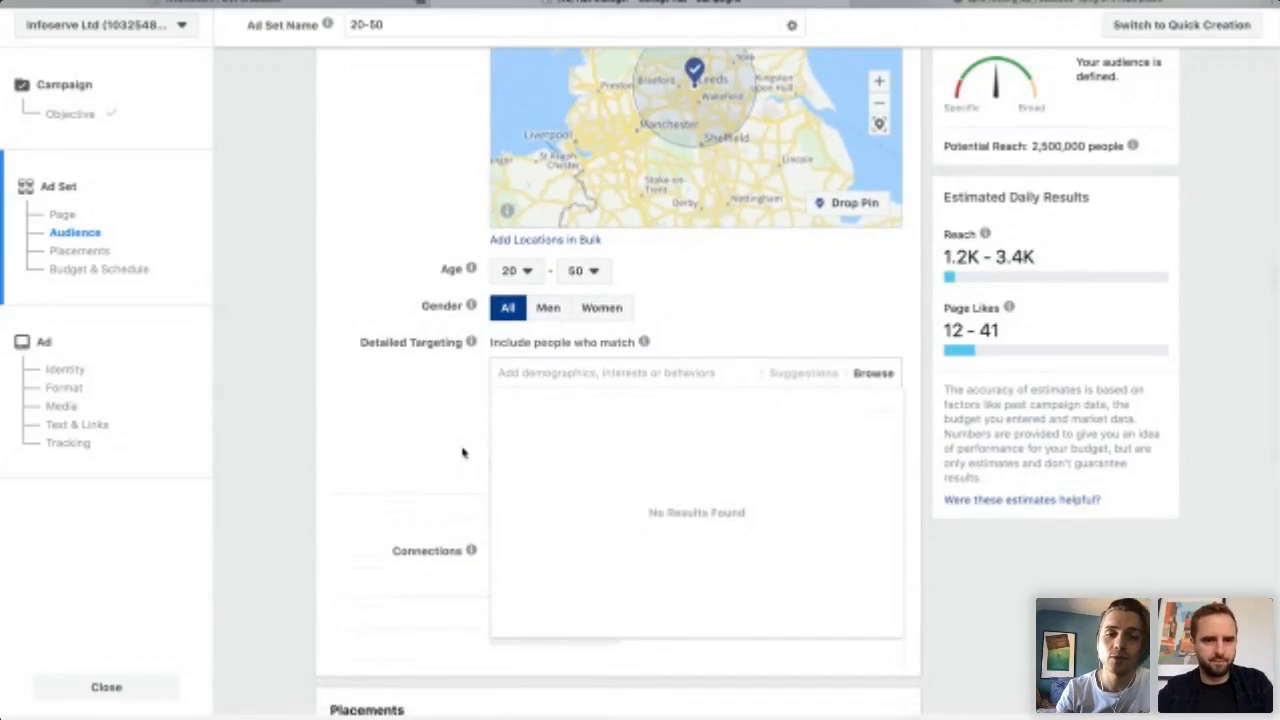
left_click(468, 435)
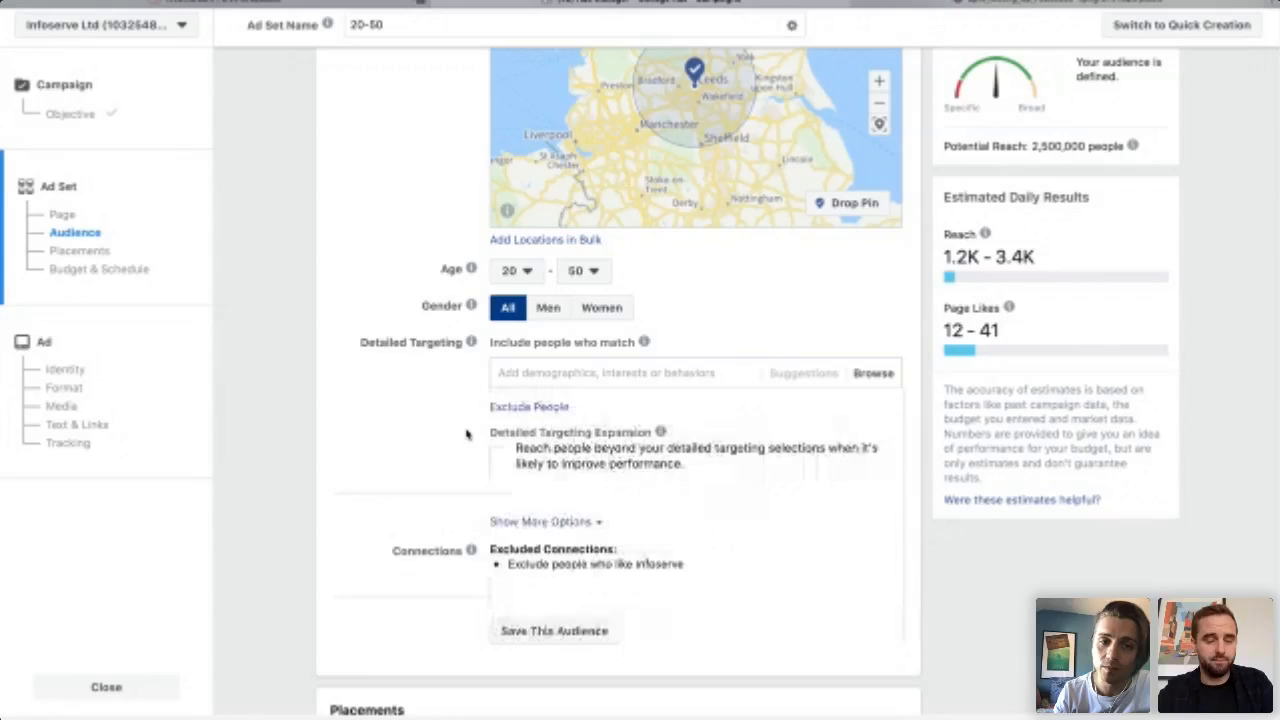
left_click(585, 368)
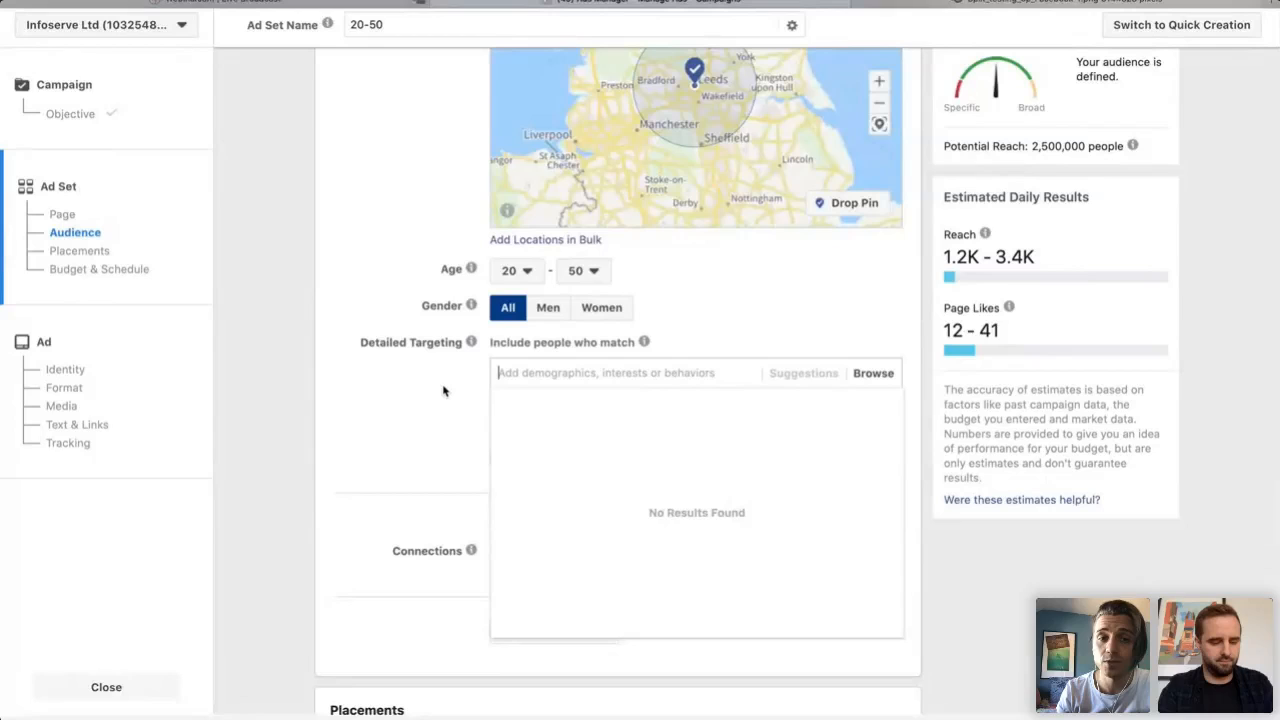
type("SH")
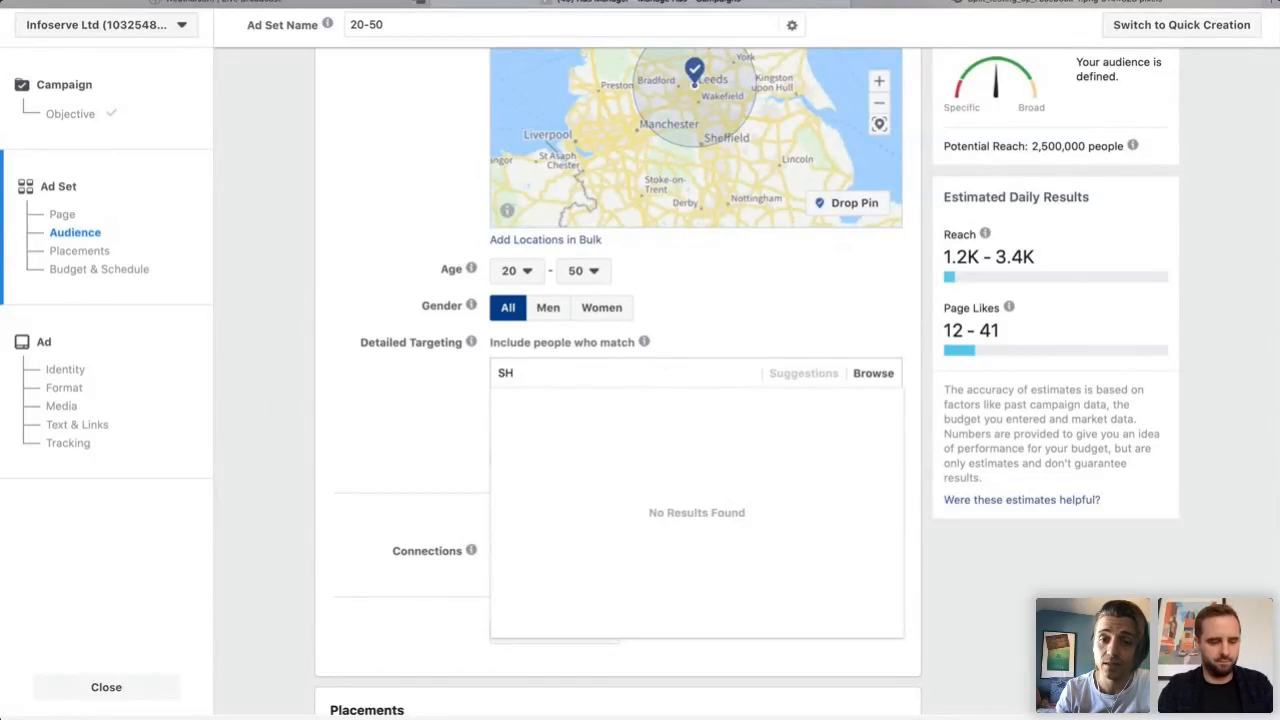
type("opper")
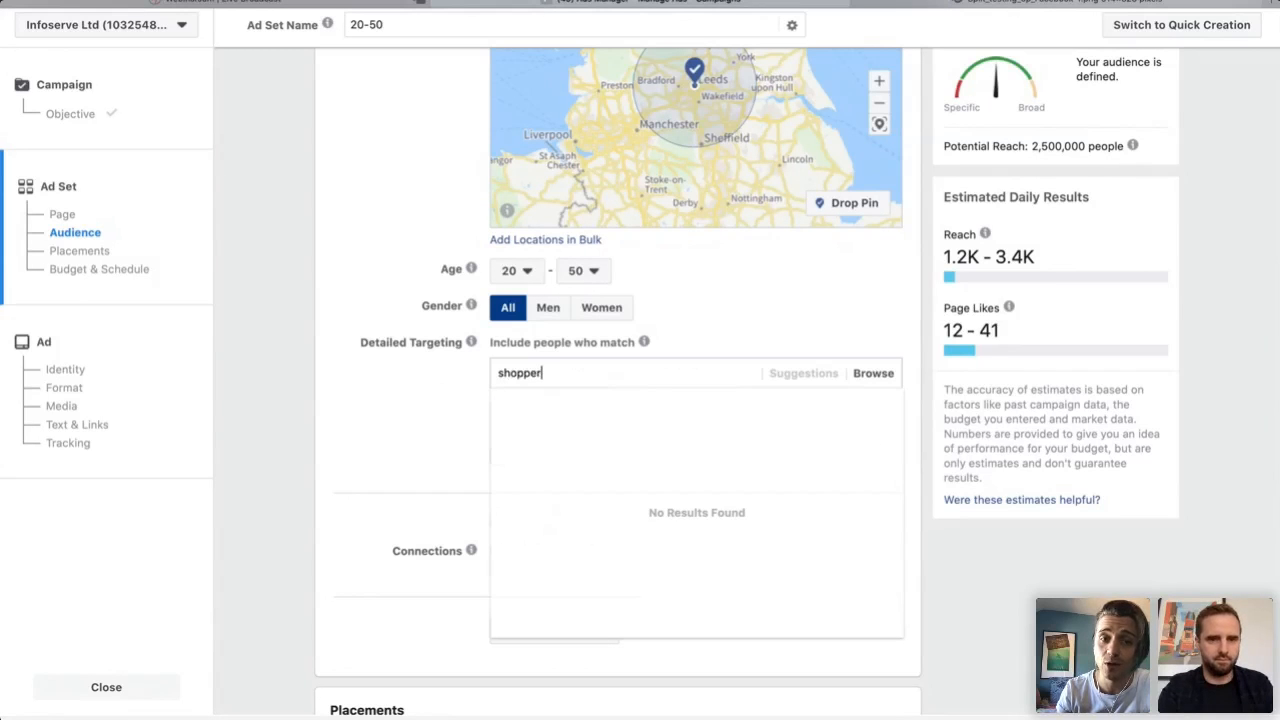
scroll(633, 522, "down", 2)
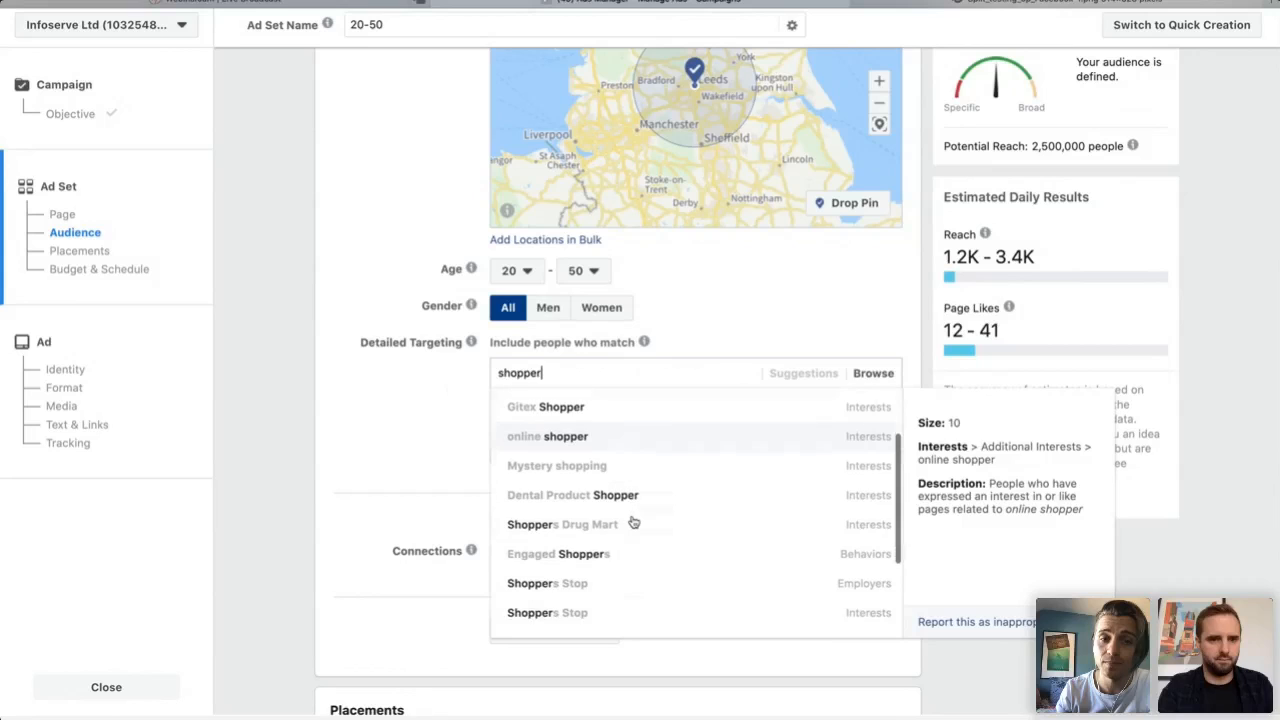
scroll(633, 522, "up", 5)
Search detailed targeting for "engaged" and add the Engaged Shoppers purchase behavior to the audience.
double_click(540, 478)
type("engaged")
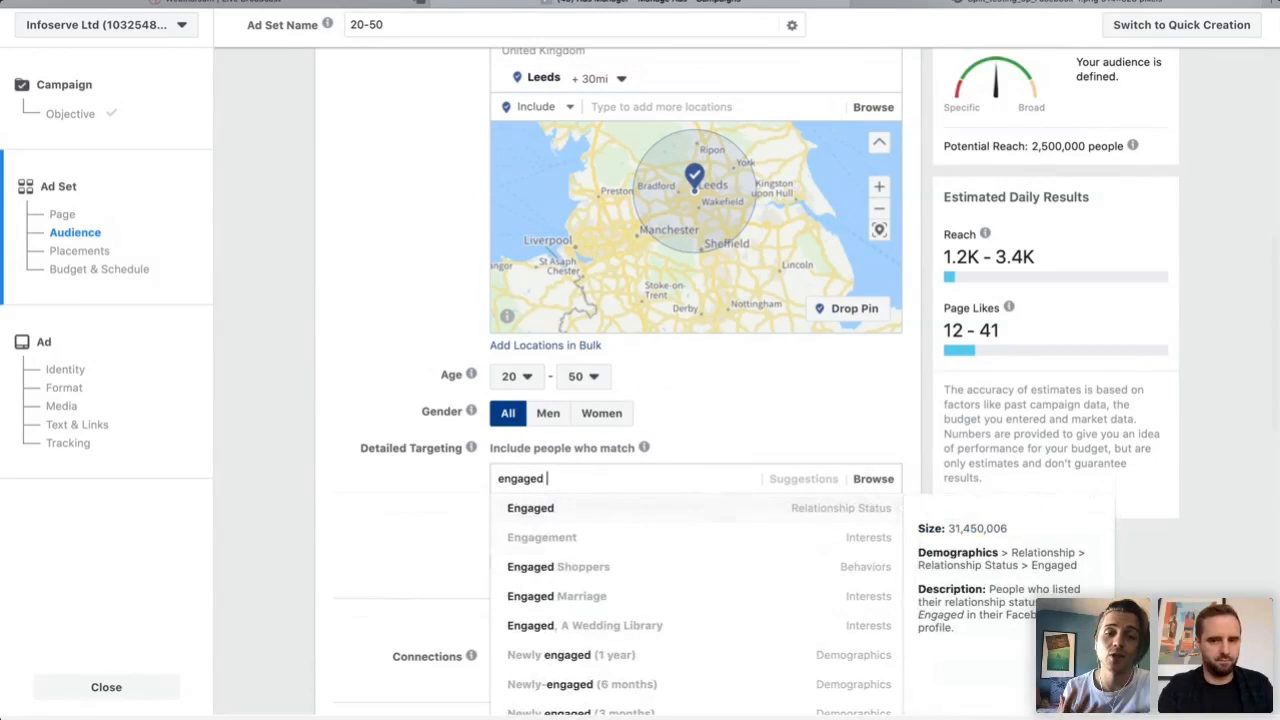
scroll(598, 572, "down", 2)
scroll(598, 572, "up", 2)
left_click(606, 566)
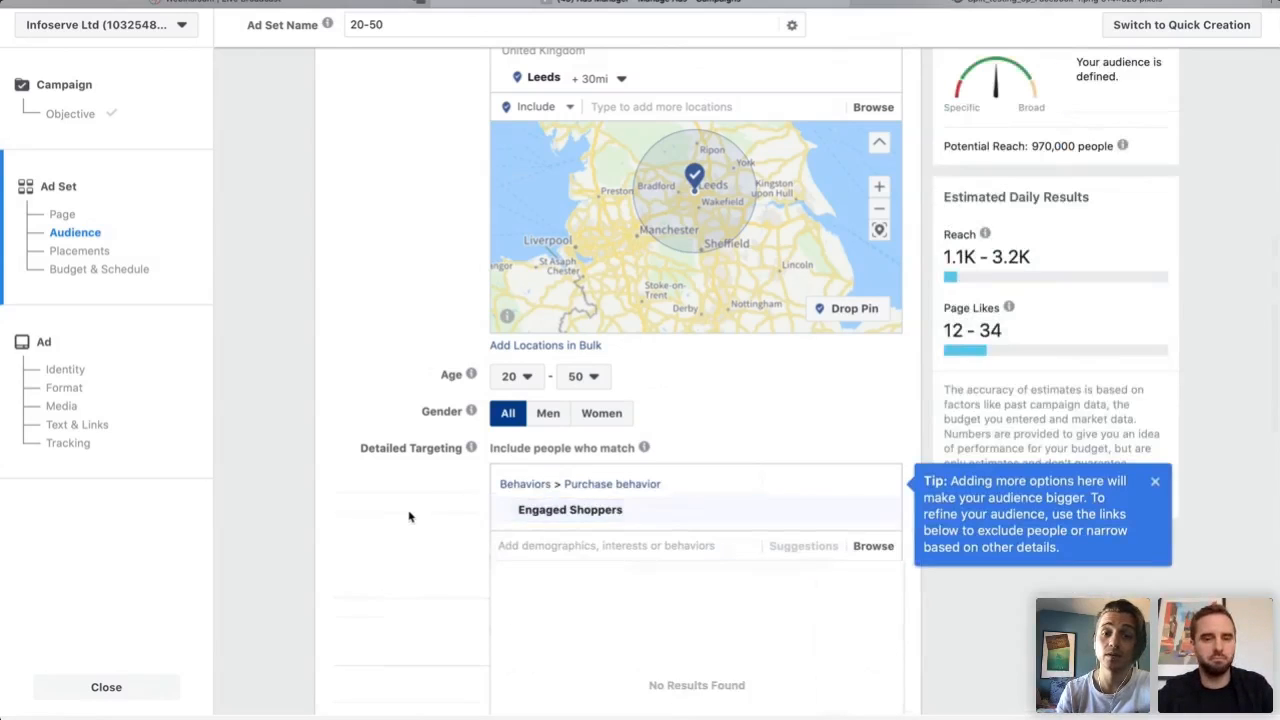
Read the description of the Engaged Shoppers behavior and dismiss the tip beside the detailed targeting.
scroll(409, 517, "down", 3)
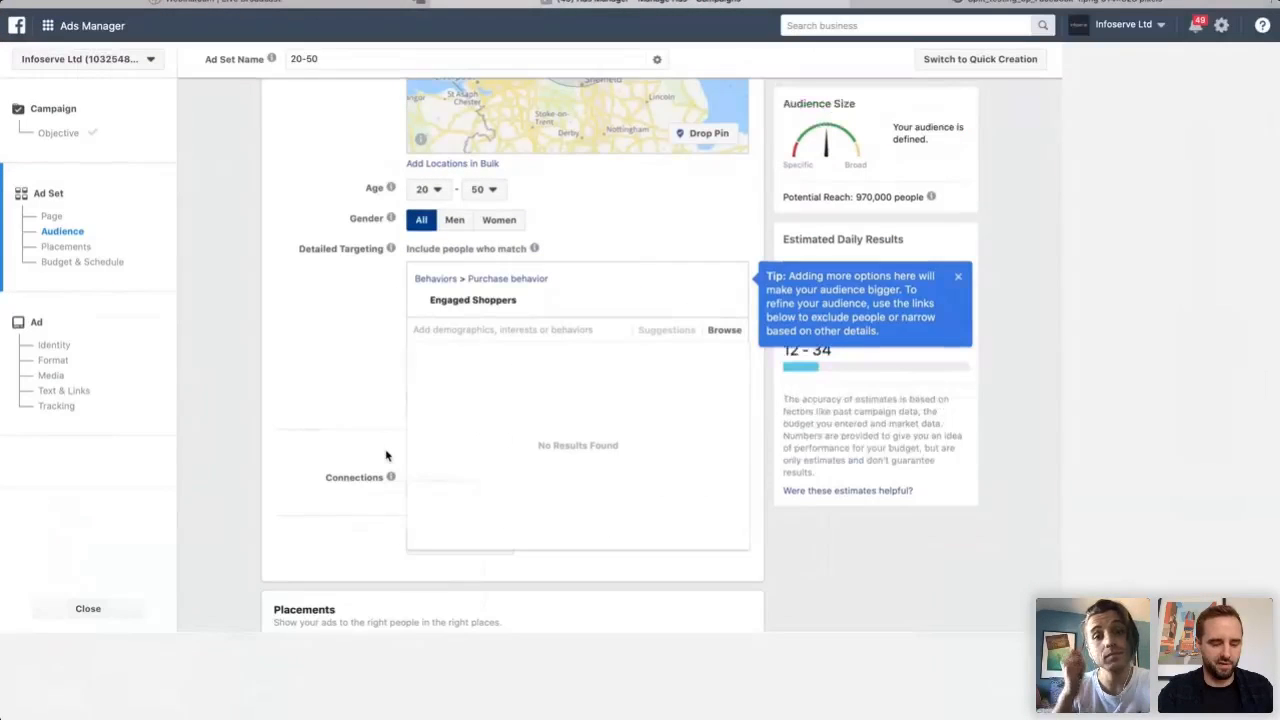
mouse_move(768, 338)
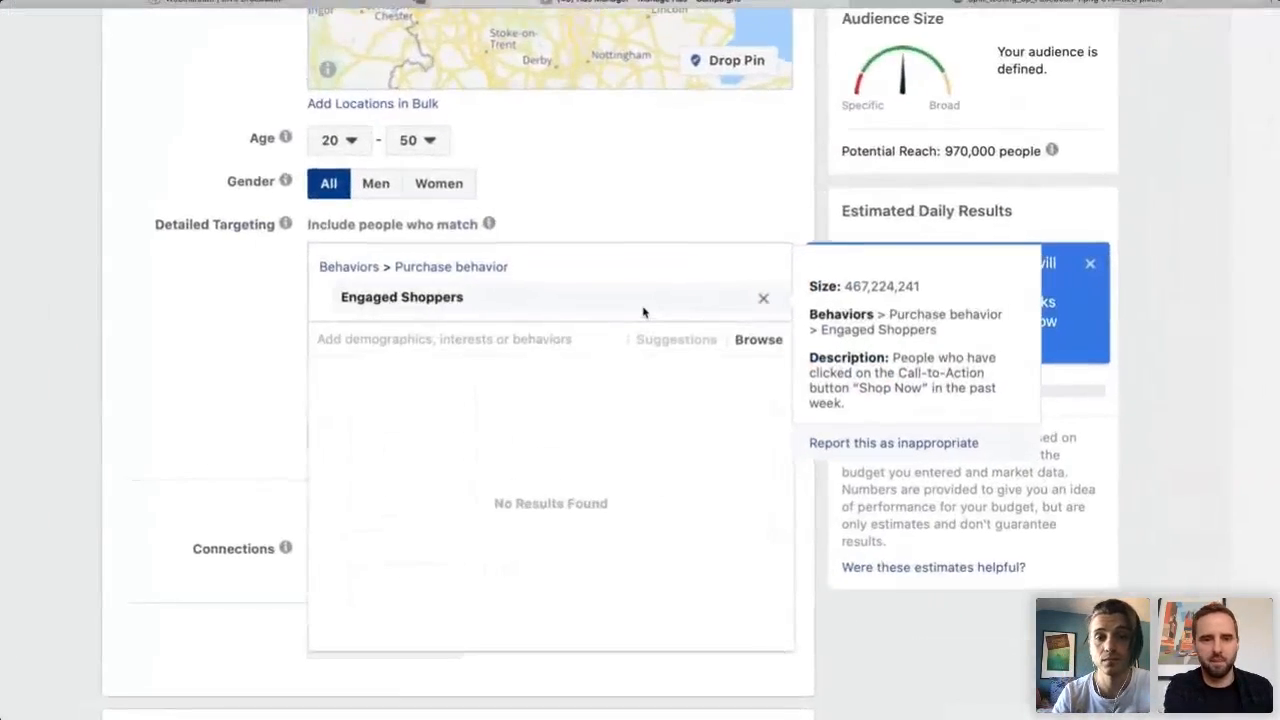
left_click(284, 334)
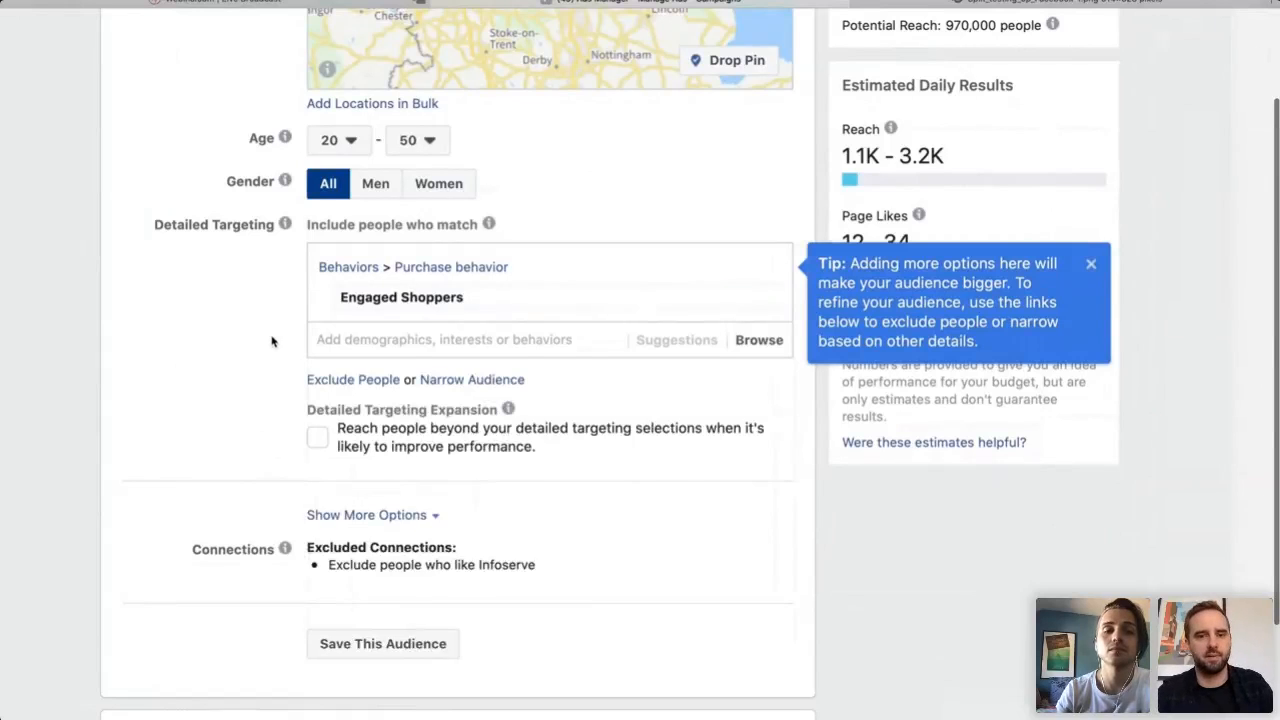
scroll(255, 360, "up", 1)
left_click(1091, 308)
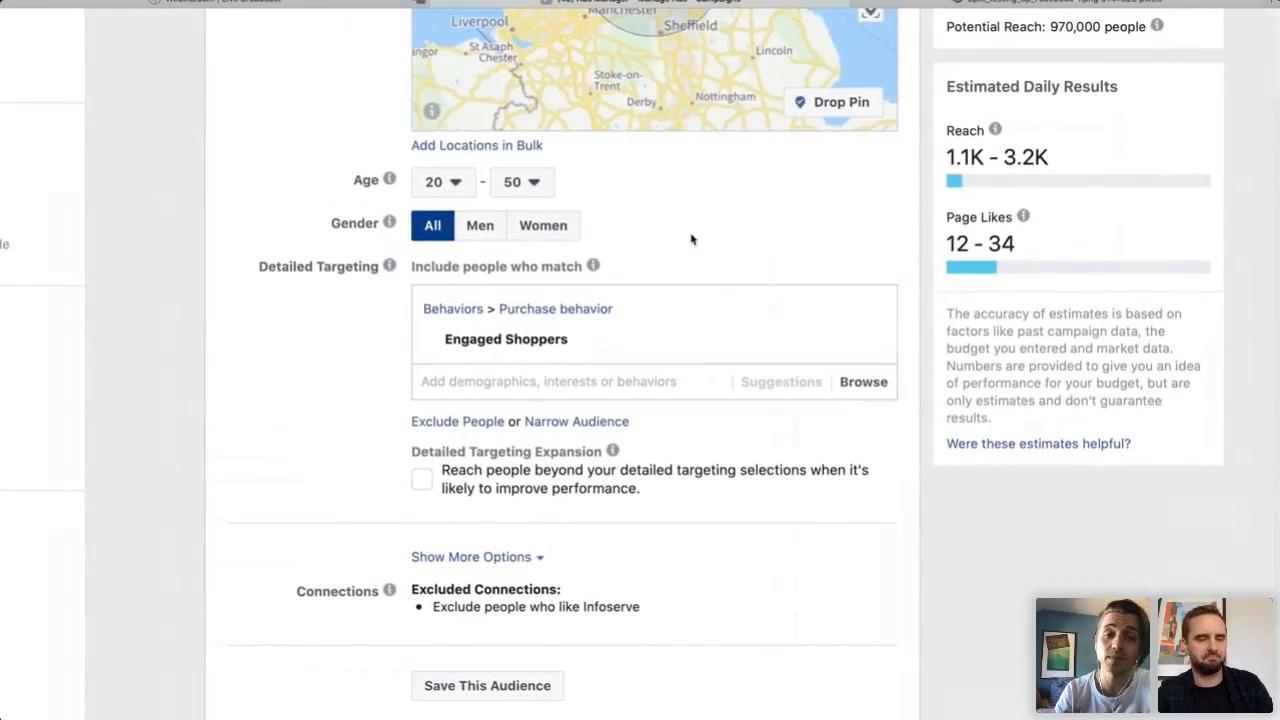
Search detailed targeting for "electrici" and include the Electrician interest in the audience.
scroll(690, 239, "down", 1)
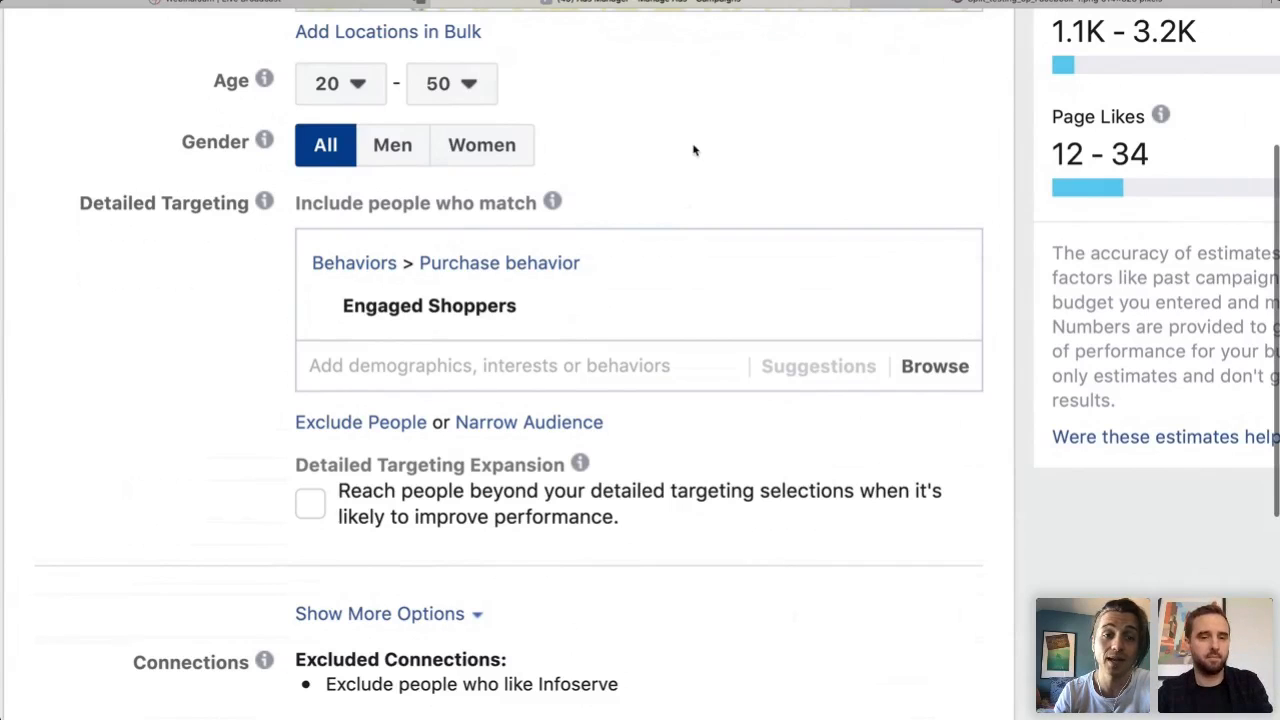
left_click(409, 365)
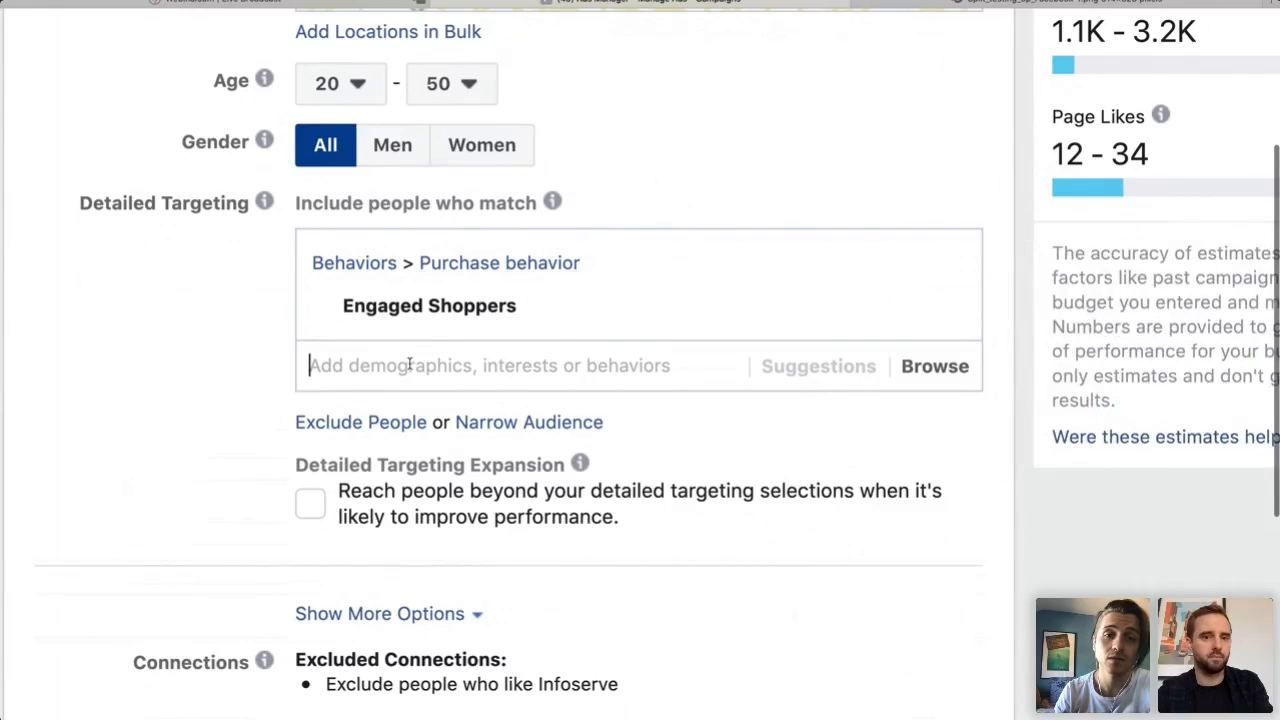
type("electr")
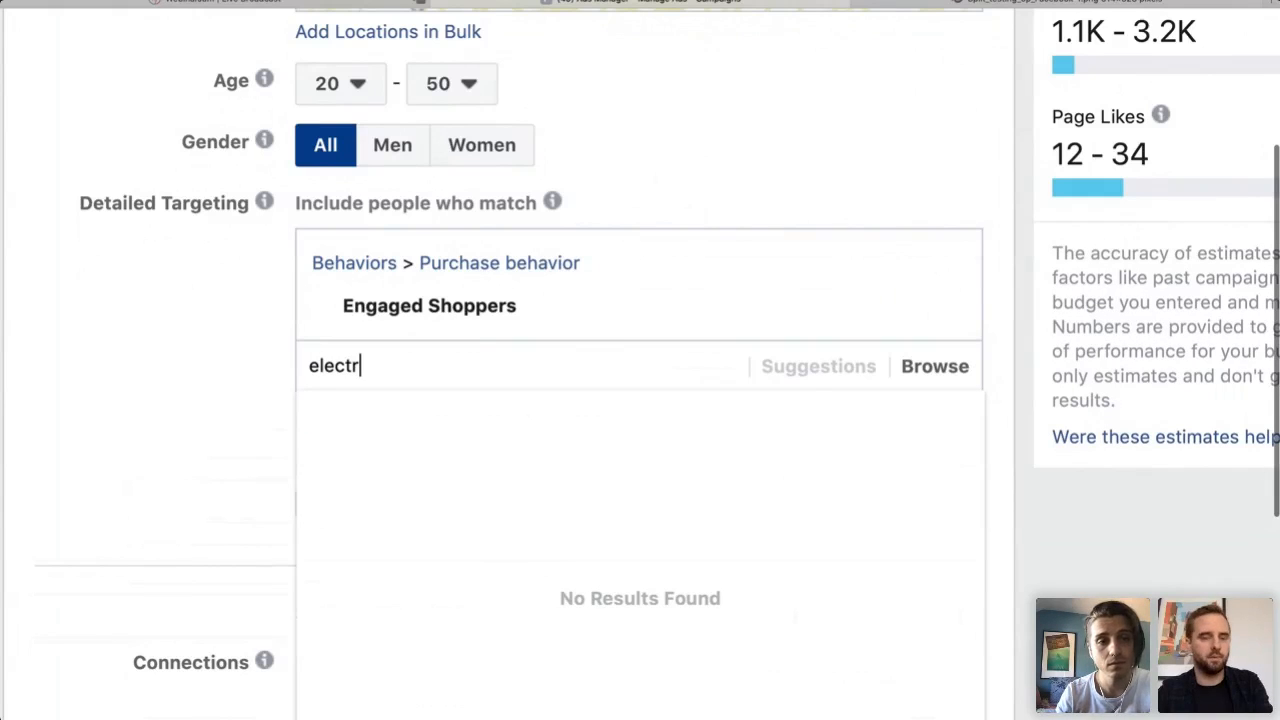
type("ici")
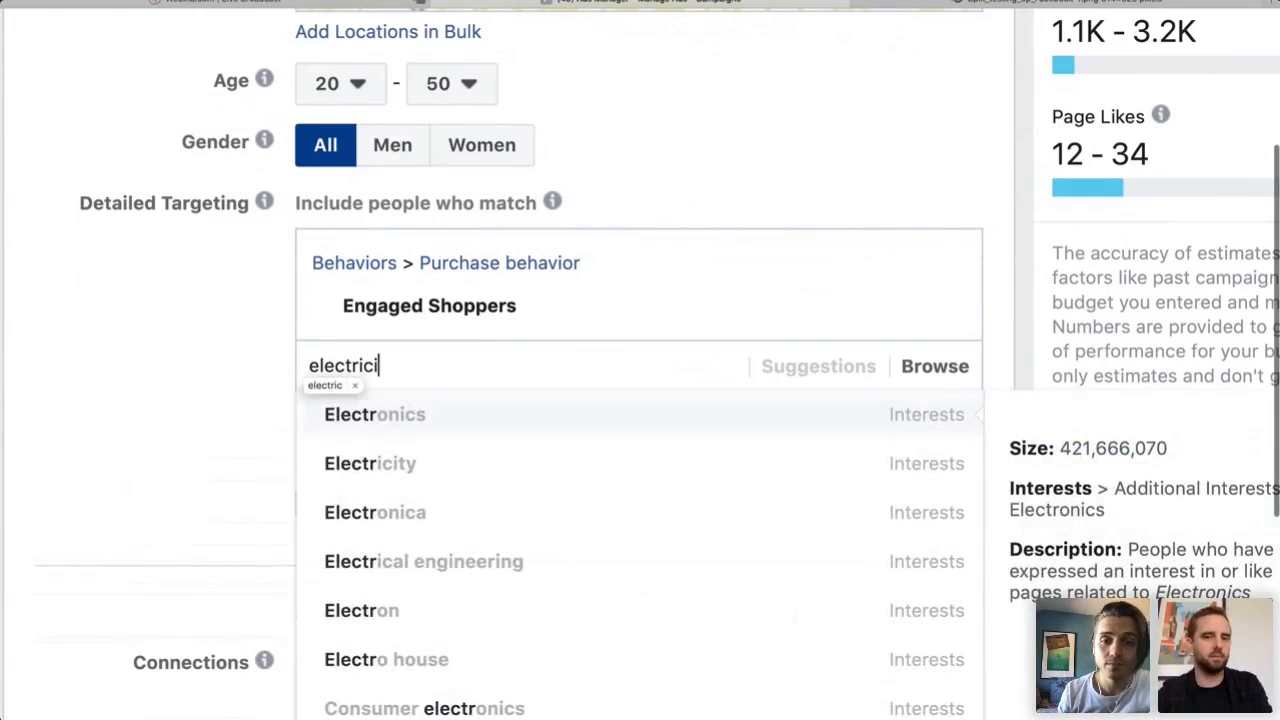
left_click(392, 465)
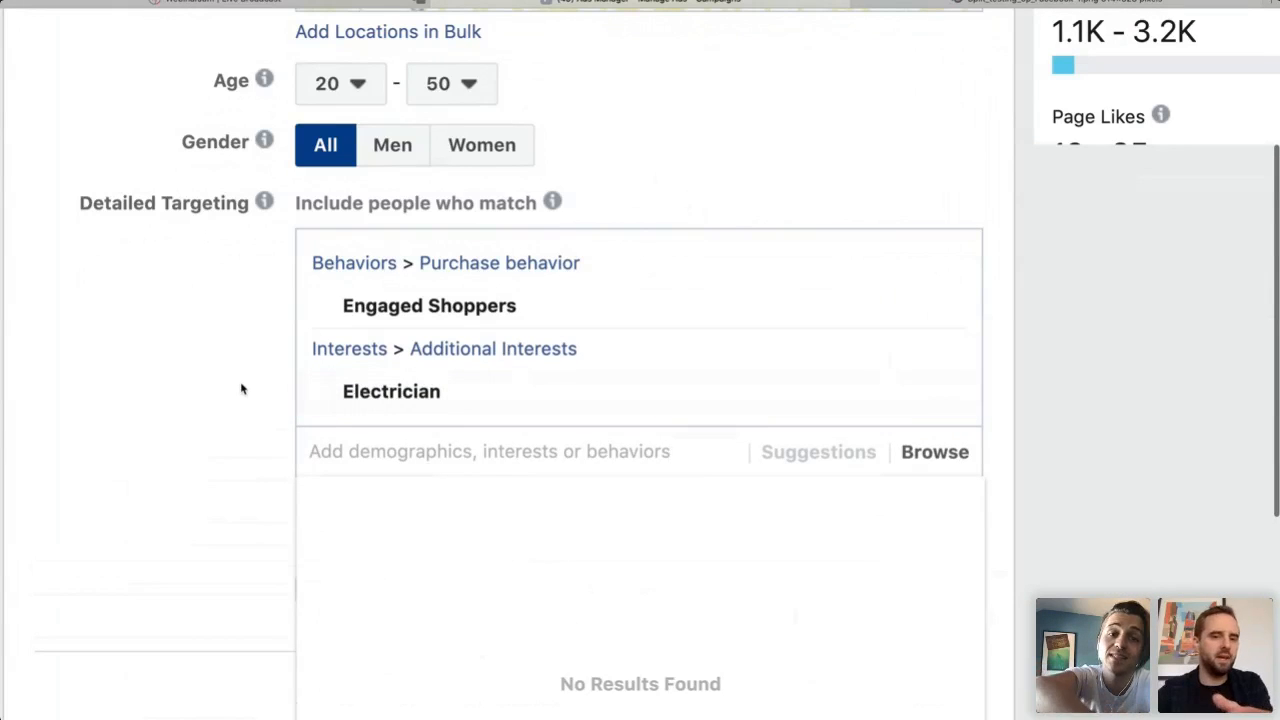
Search detailed targeting for "electrician" and add the Master electrician job title.
key("super+minus")
key("super+minus")
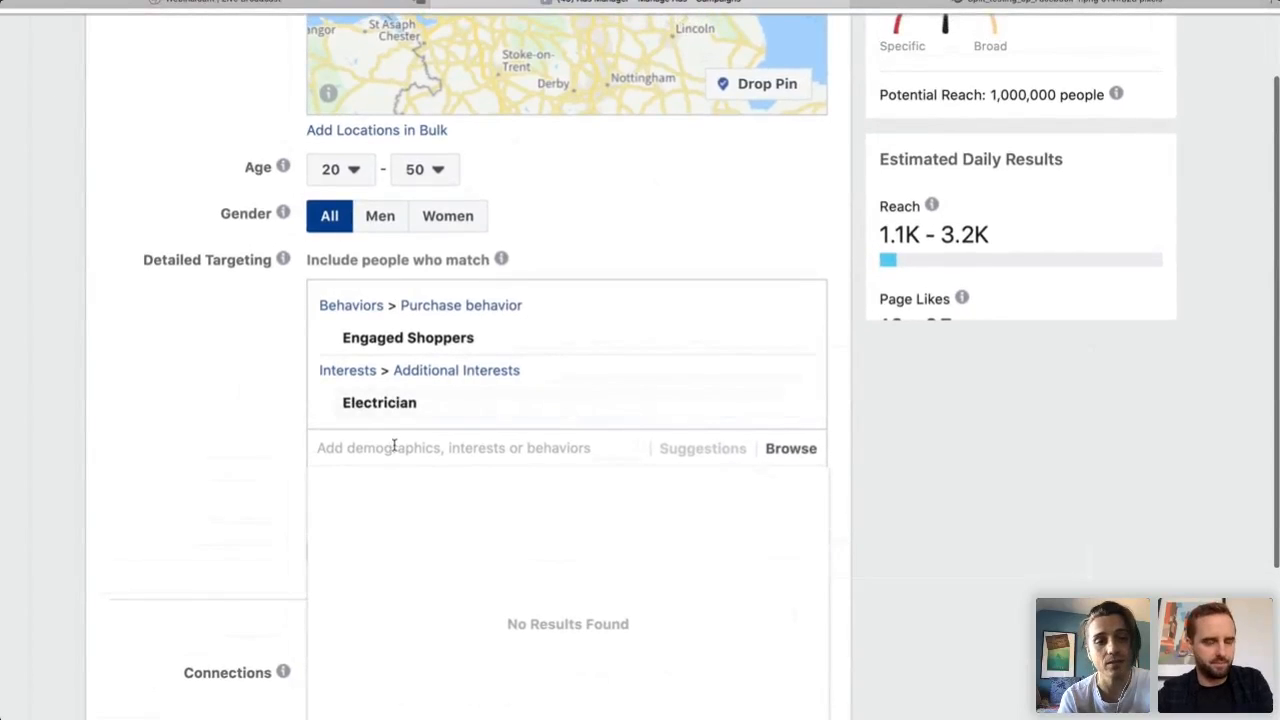
left_click(393, 447)
type("electric")
type("ia")
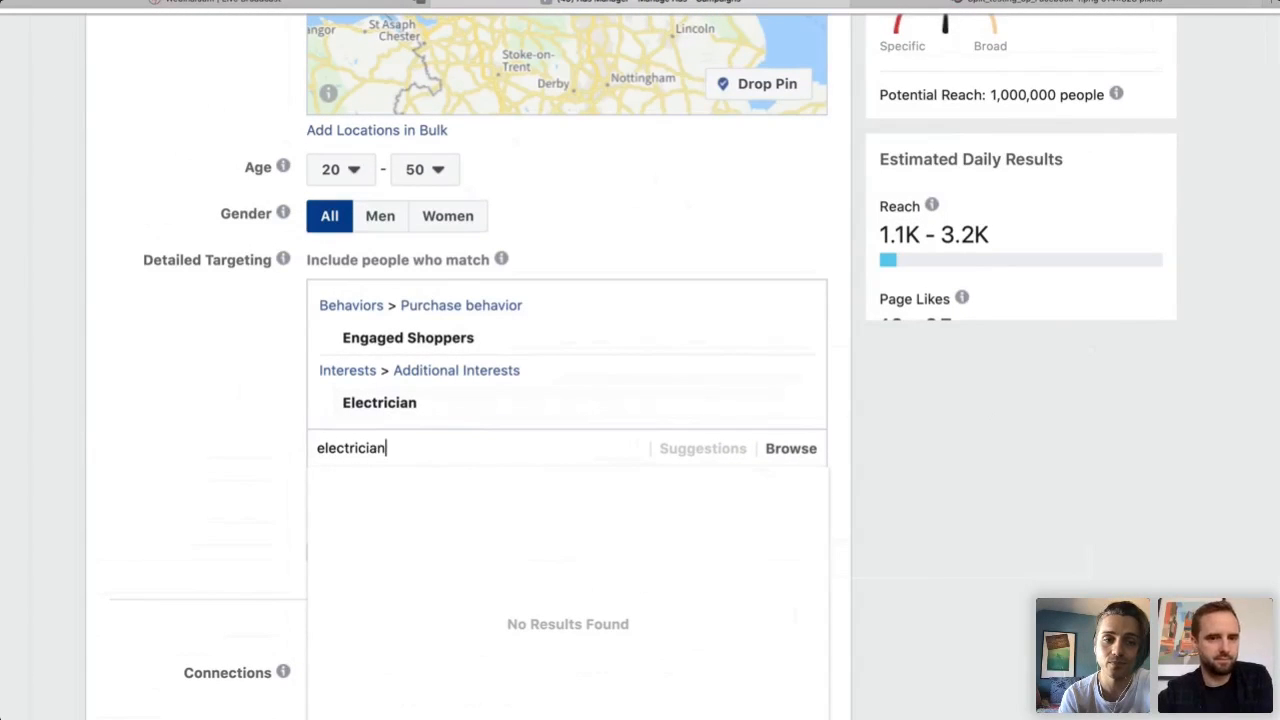
type("n")
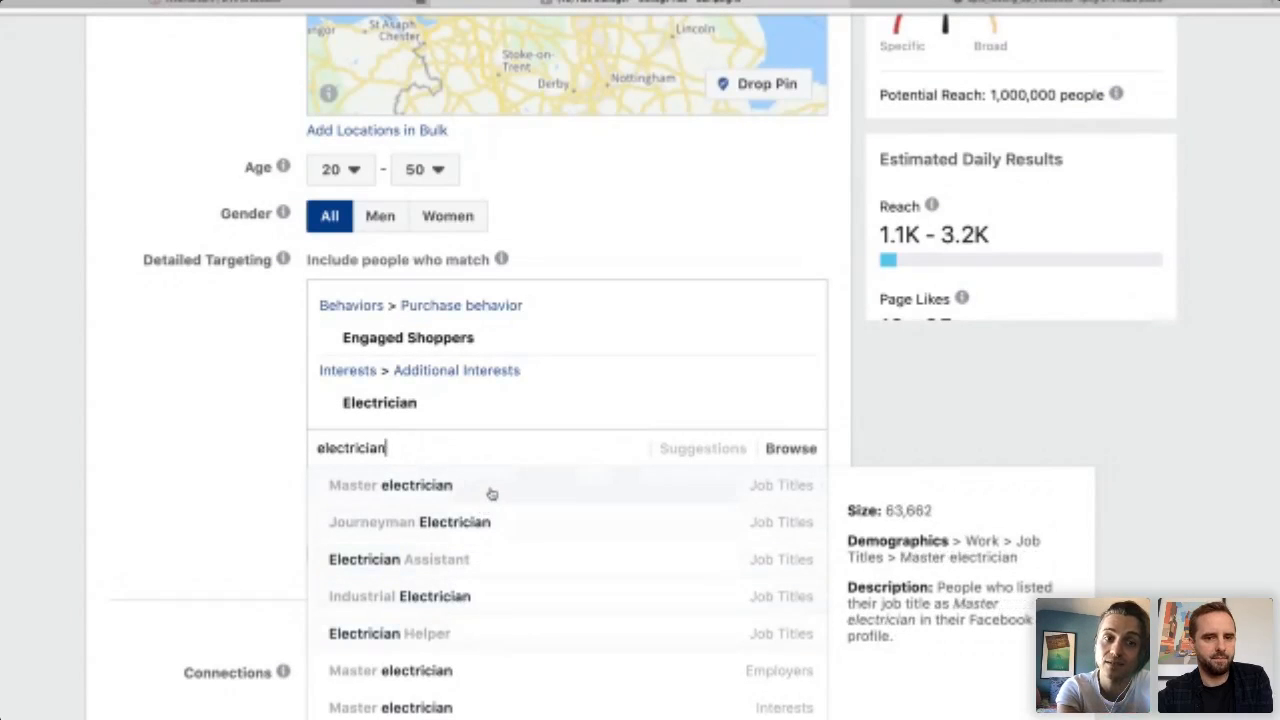
left_click(459, 497)
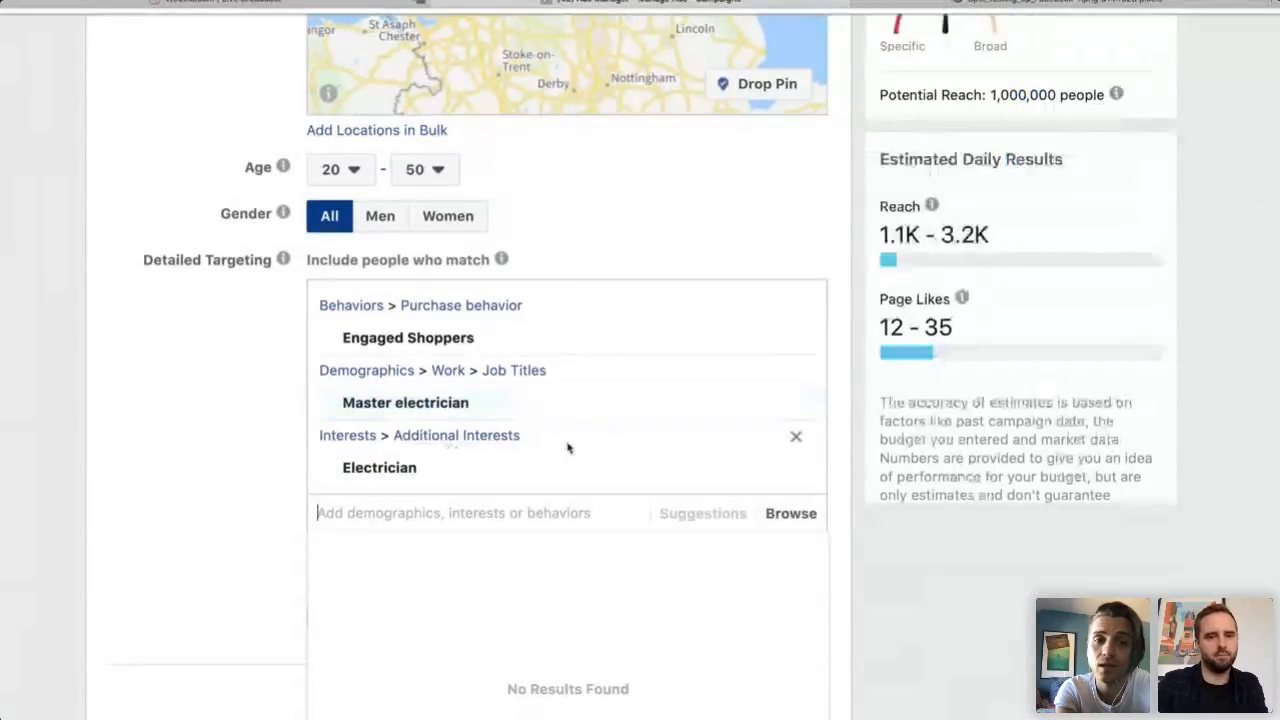
Remove the Electrician interest and the Engaged Shoppers behavior from detailed targeting, keeping only the Master electrician job title.
left_click(797, 440)
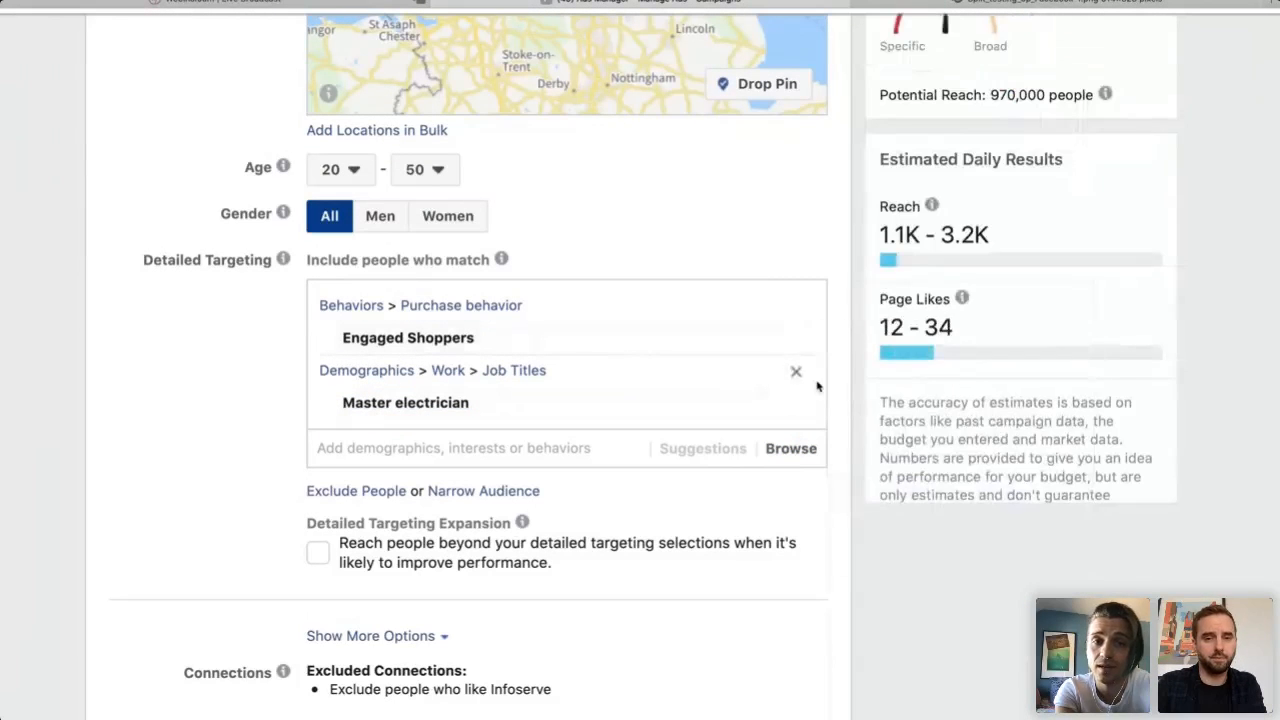
scroll(1220, 221, "up", 1)
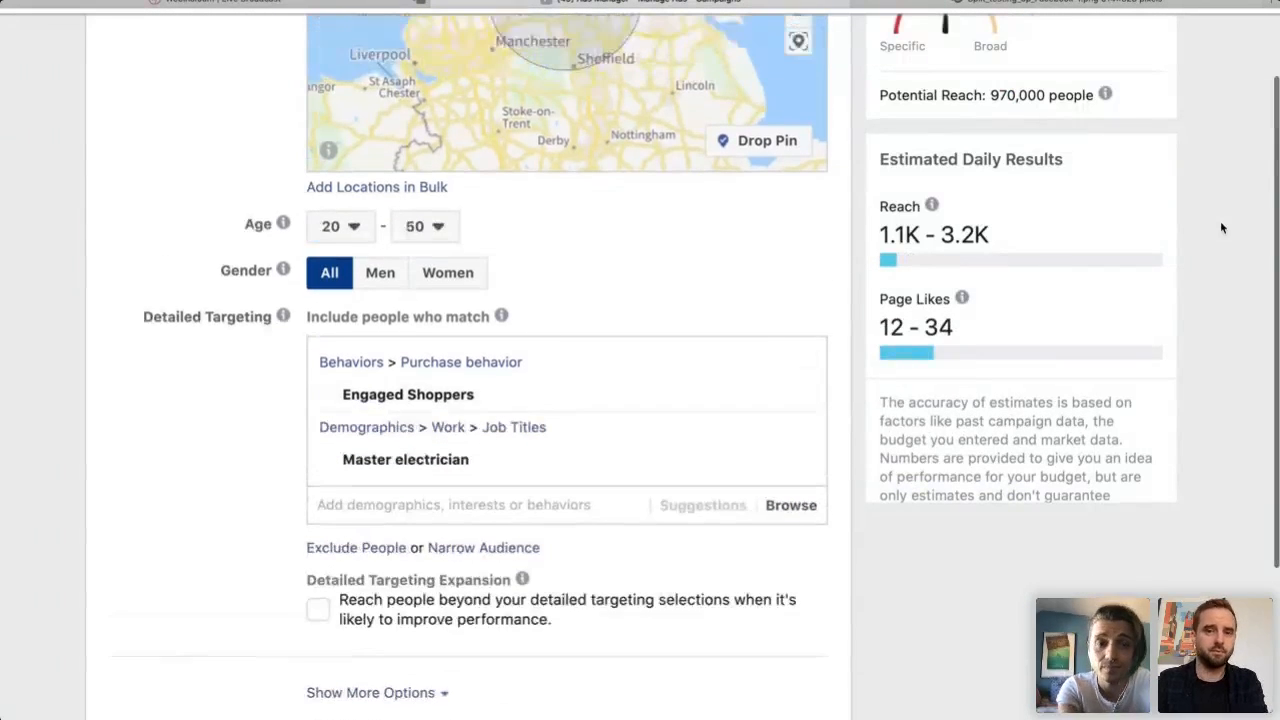
mouse_move(778, 430)
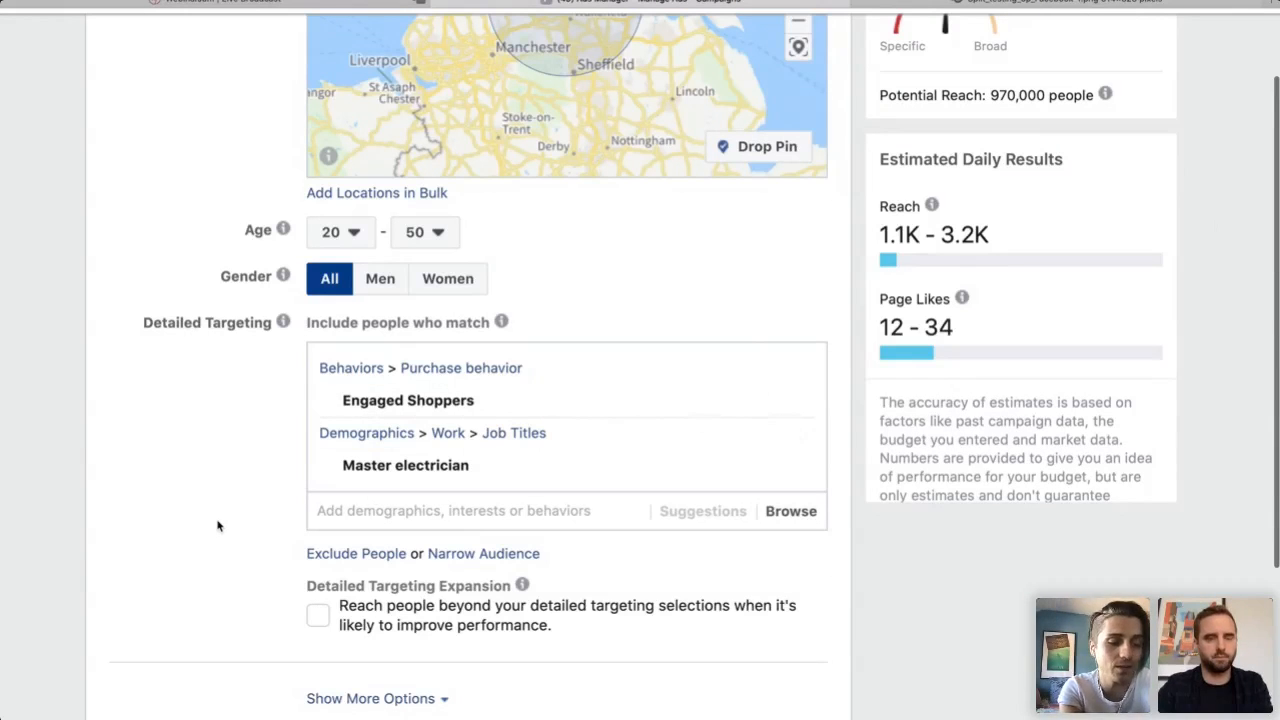
key("ctrl+minus")
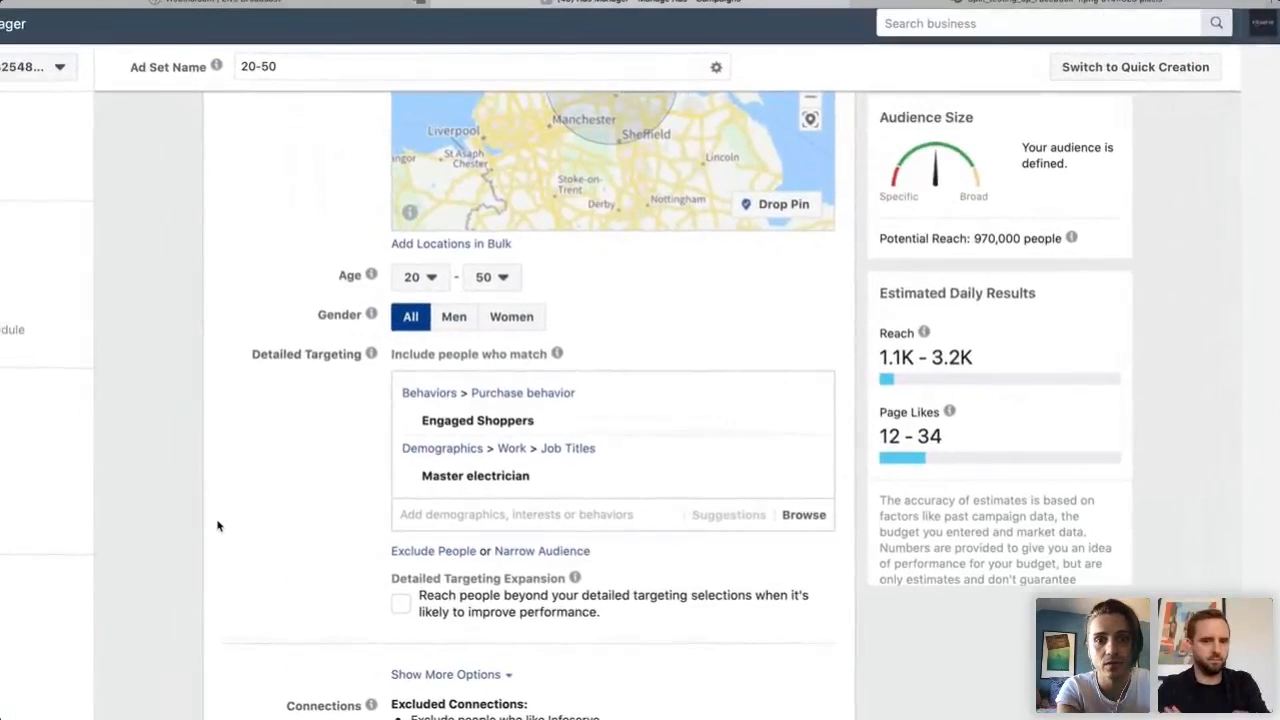
scroll(218, 525, "down", 1)
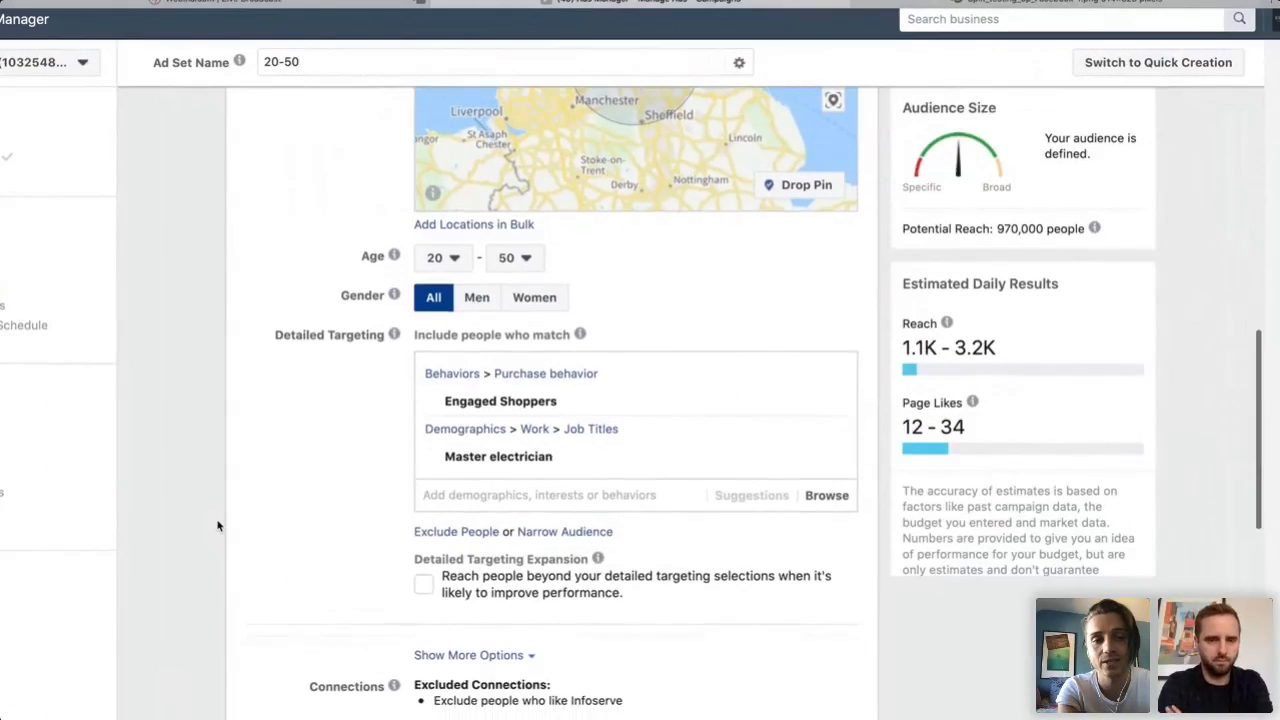
scroll(218, 525, "down", 1)
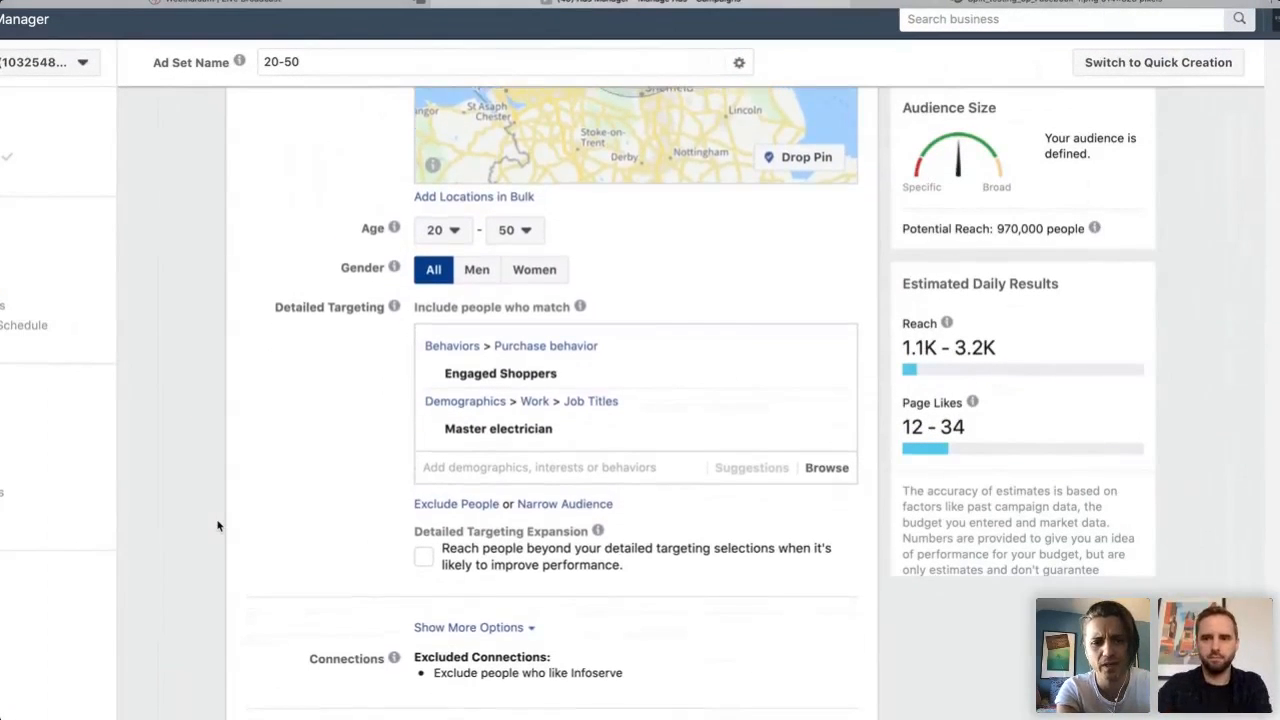
scroll(218, 525, "down", 2)
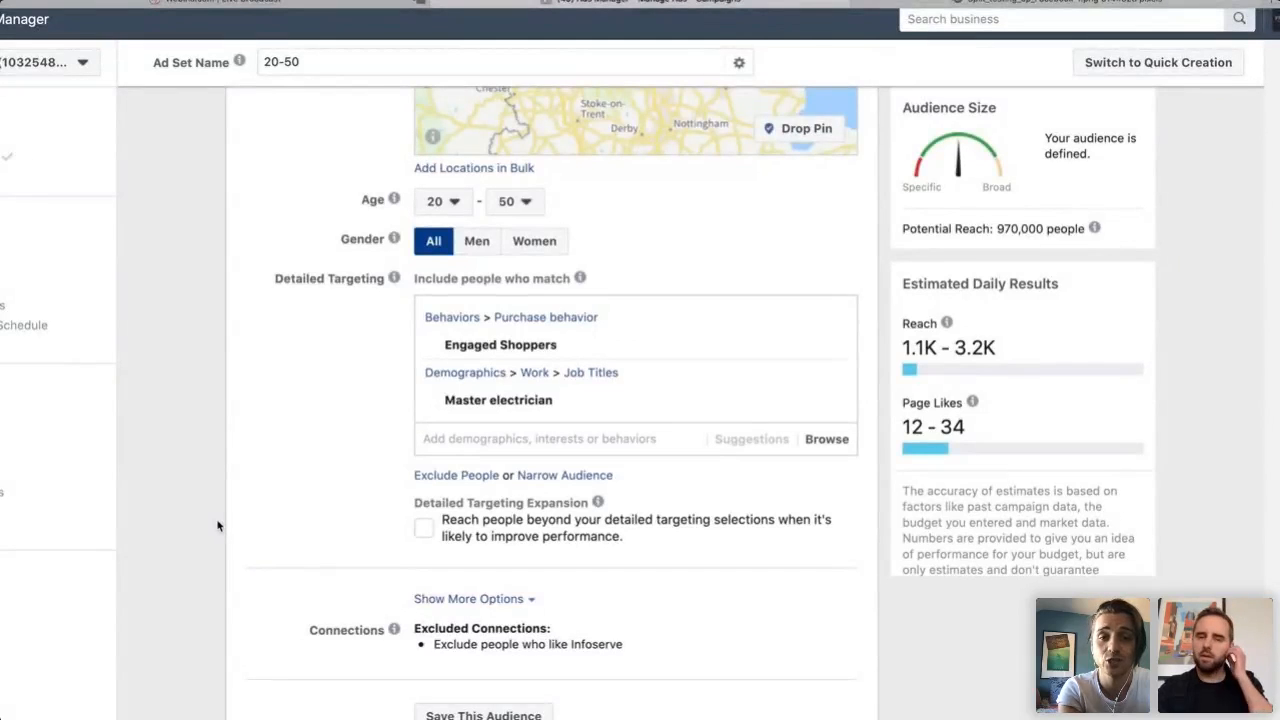
mouse_move(686, 337)
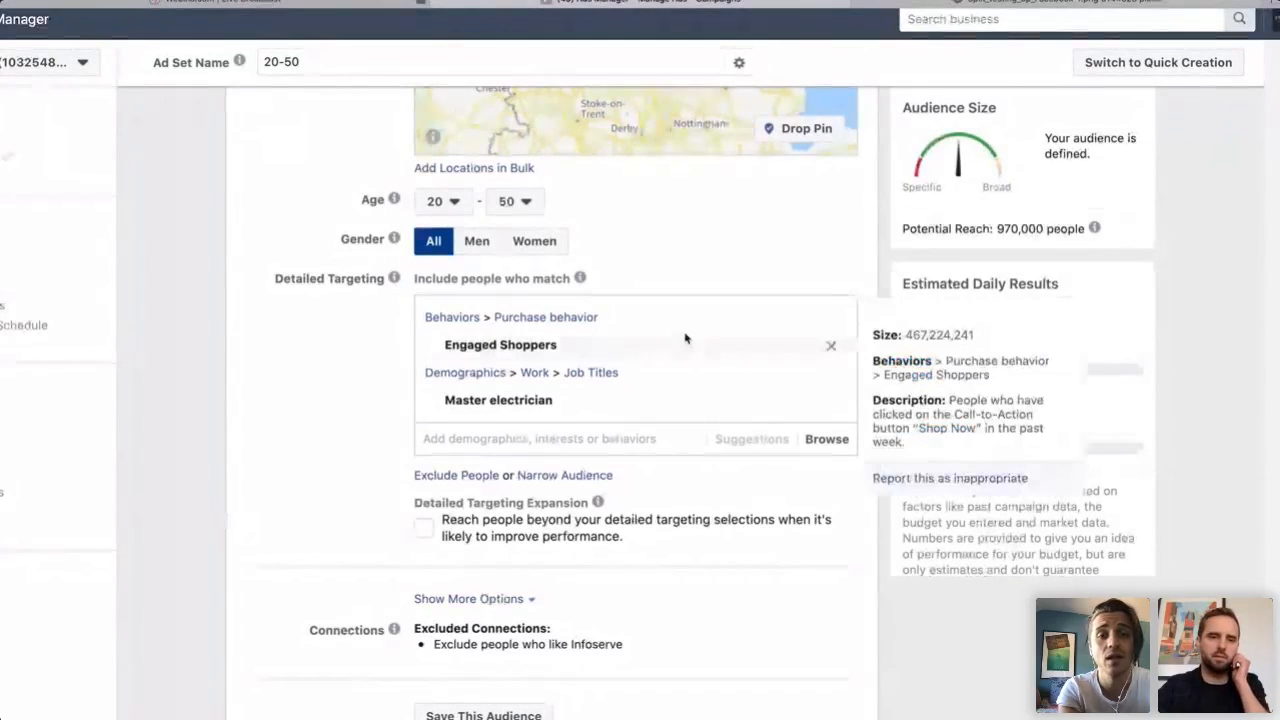
left_click(831, 348)
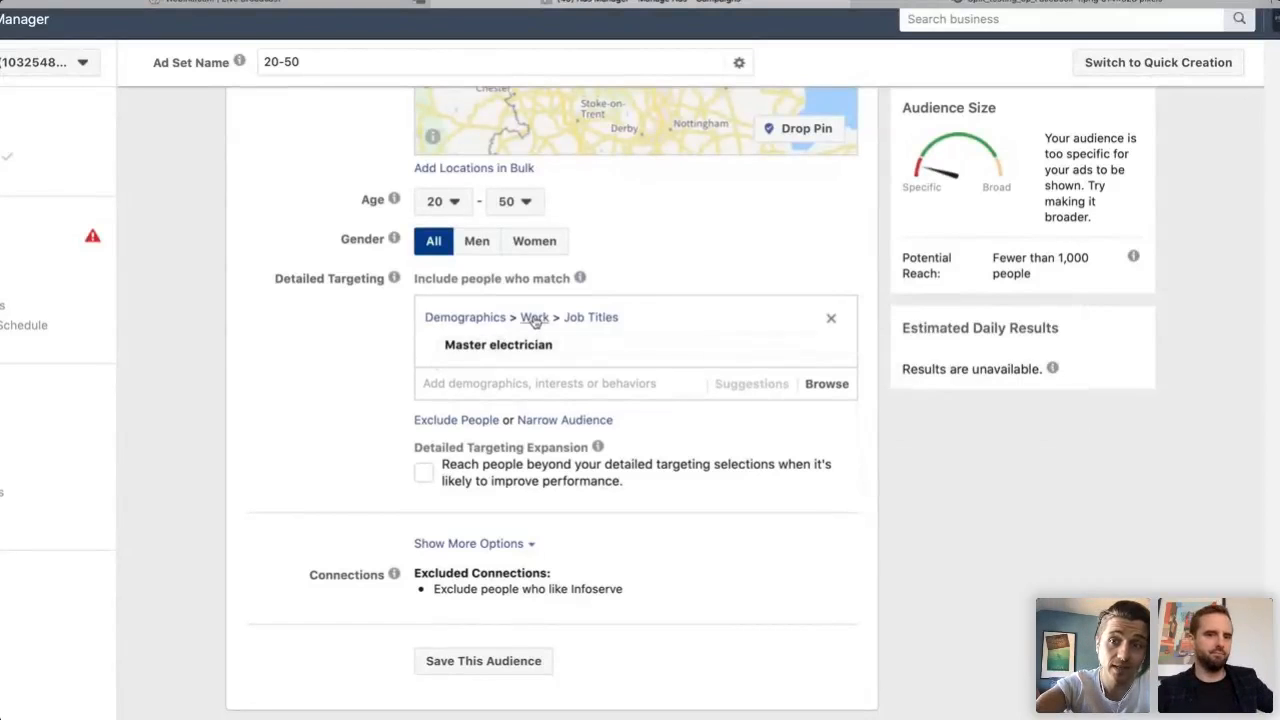
left_click(521, 383)
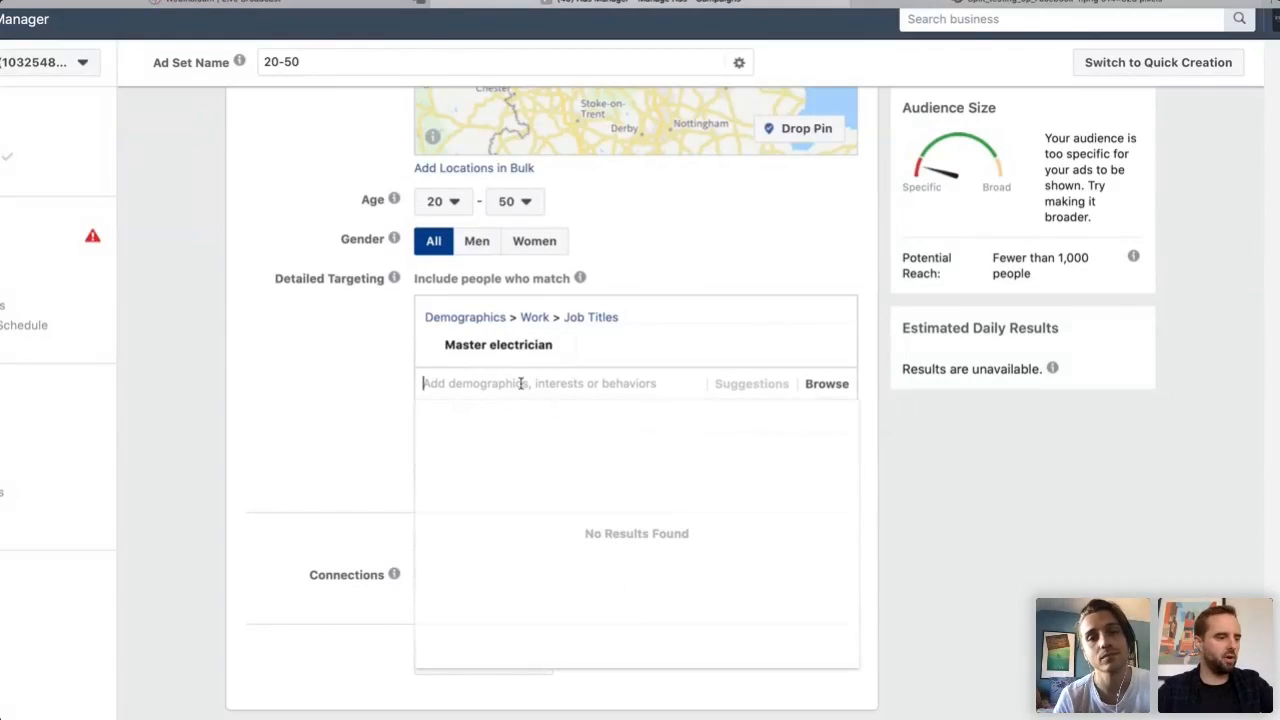
left_click(312, 386)
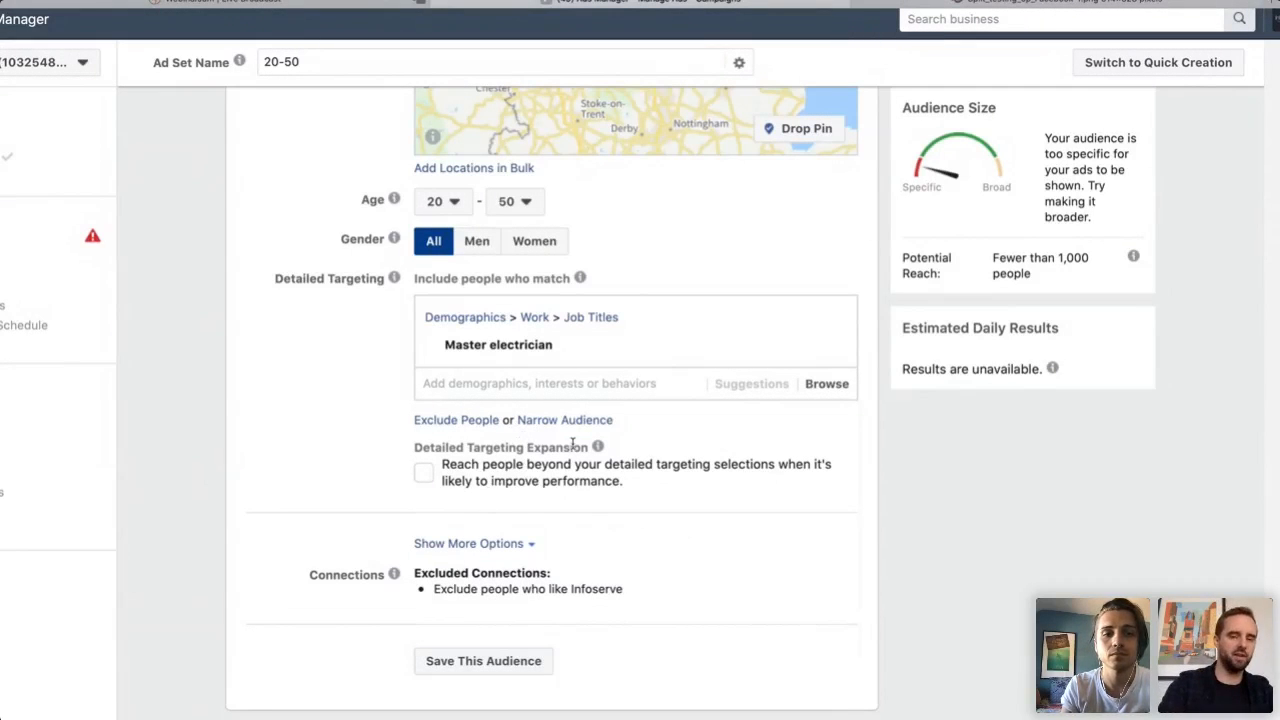
left_click(529, 388)
left_click(355, 402)
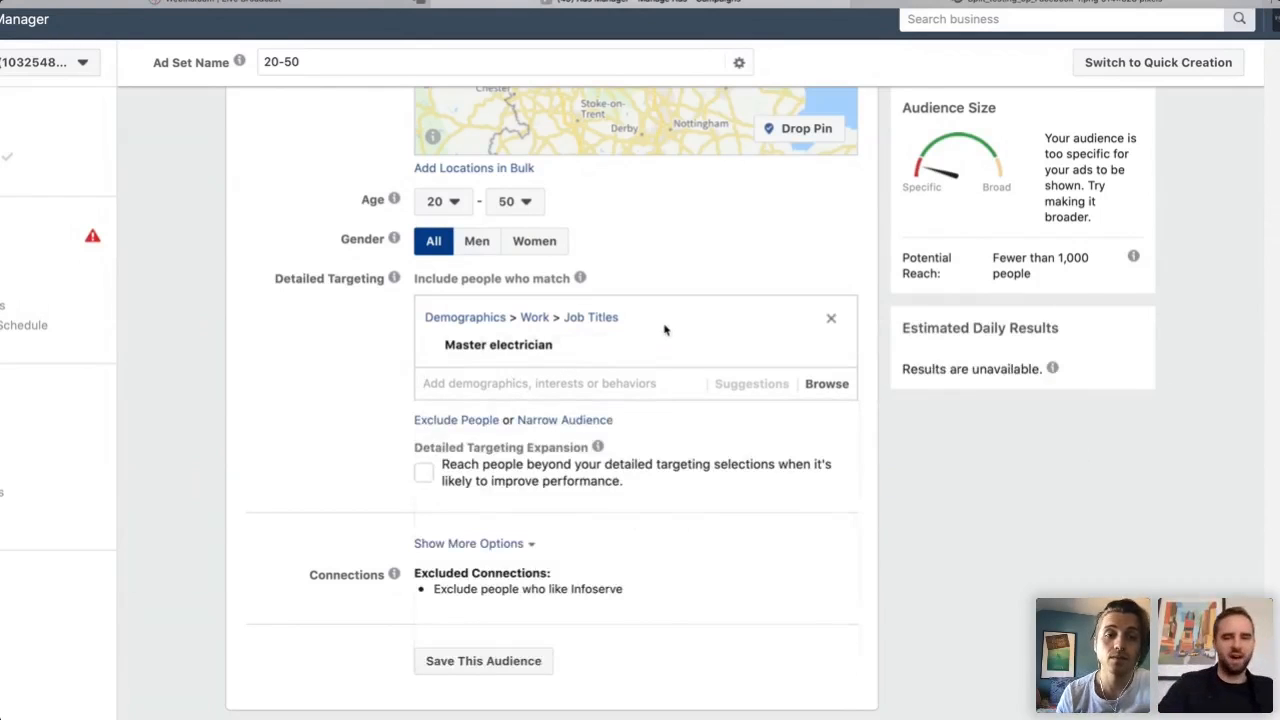
Remove the Master electrician job title from the detailed targeting.
left_click(829, 320)
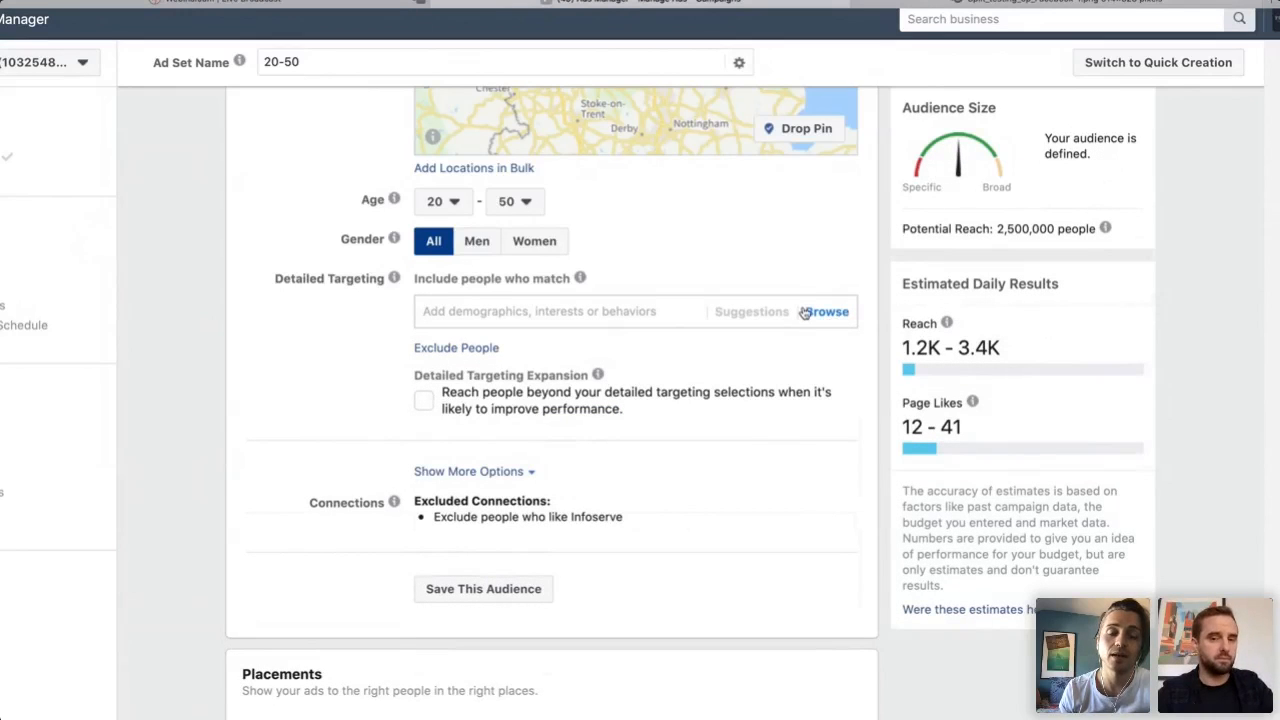
scroll(744, 421, "down", 2)
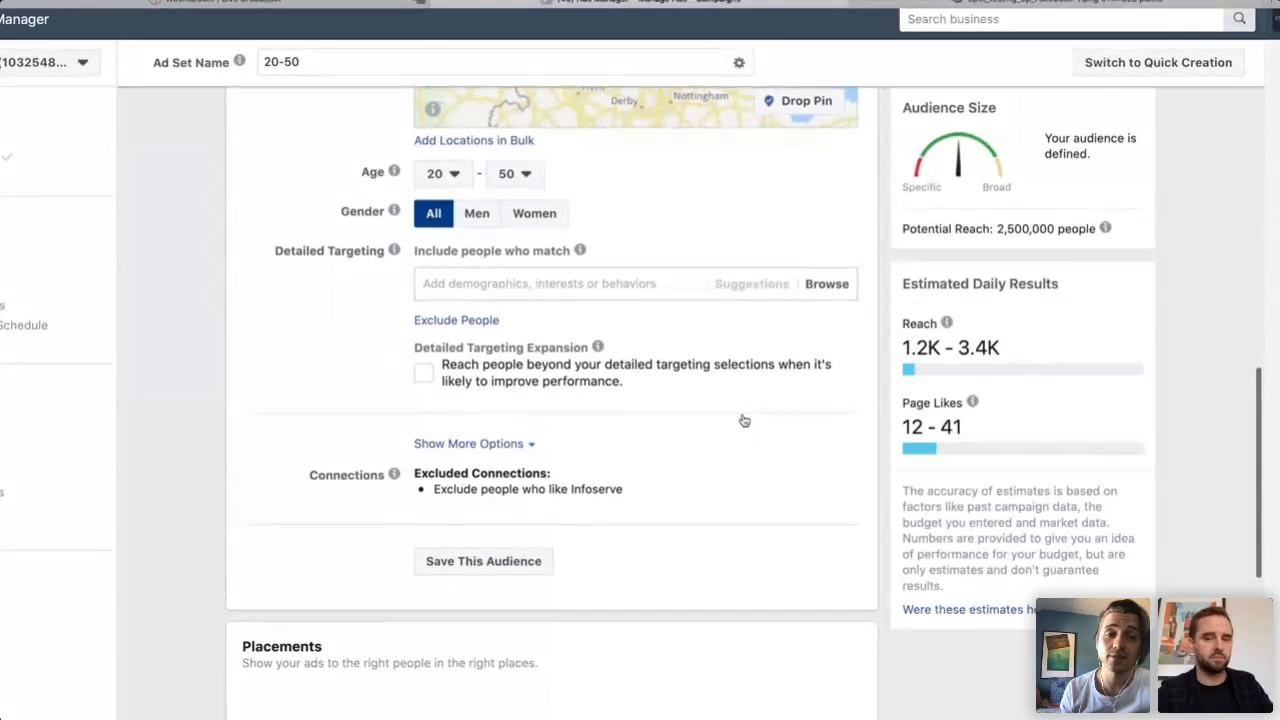
scroll(744, 421, "up", 3)
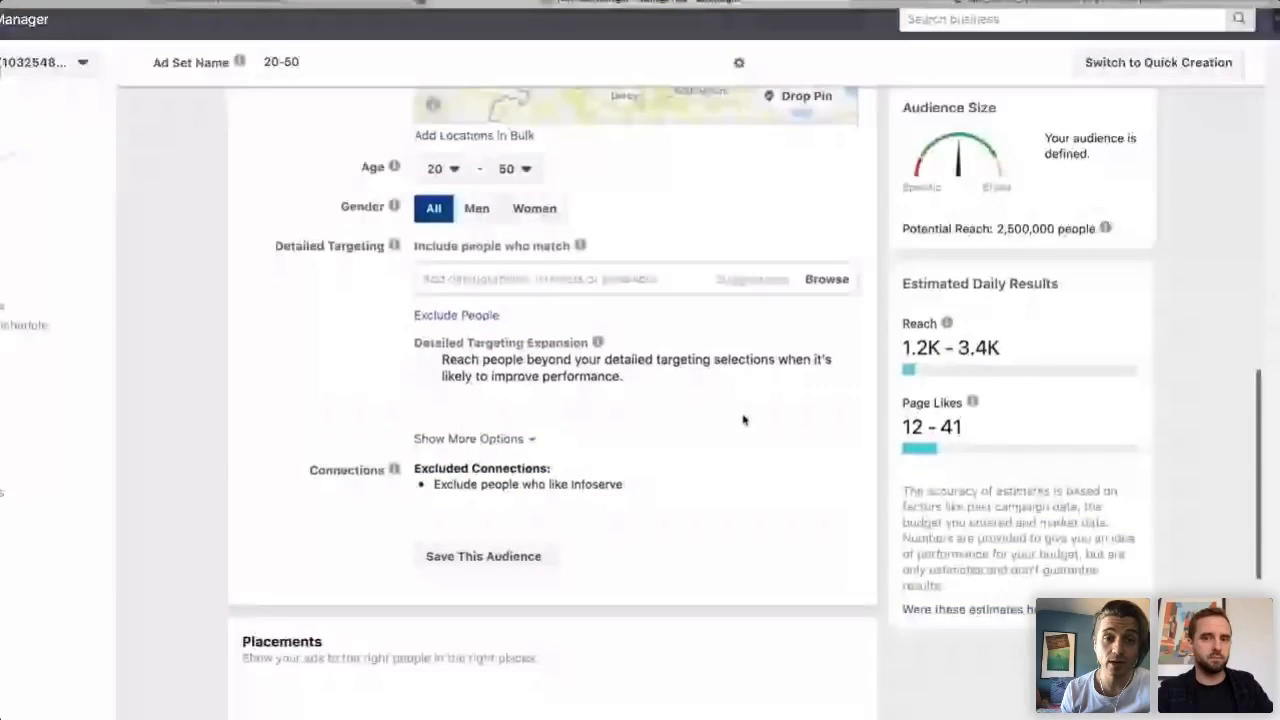
scroll(744, 421, "down", 1)
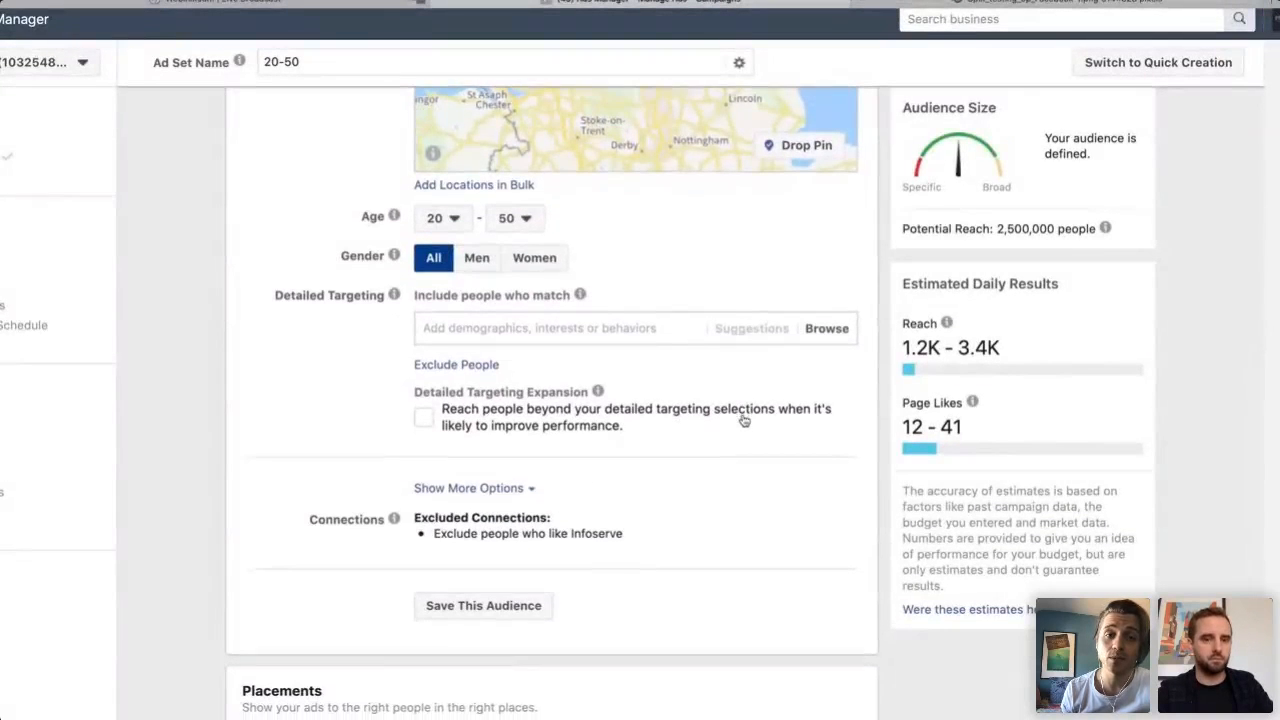
scroll(744, 421, "down", 1)
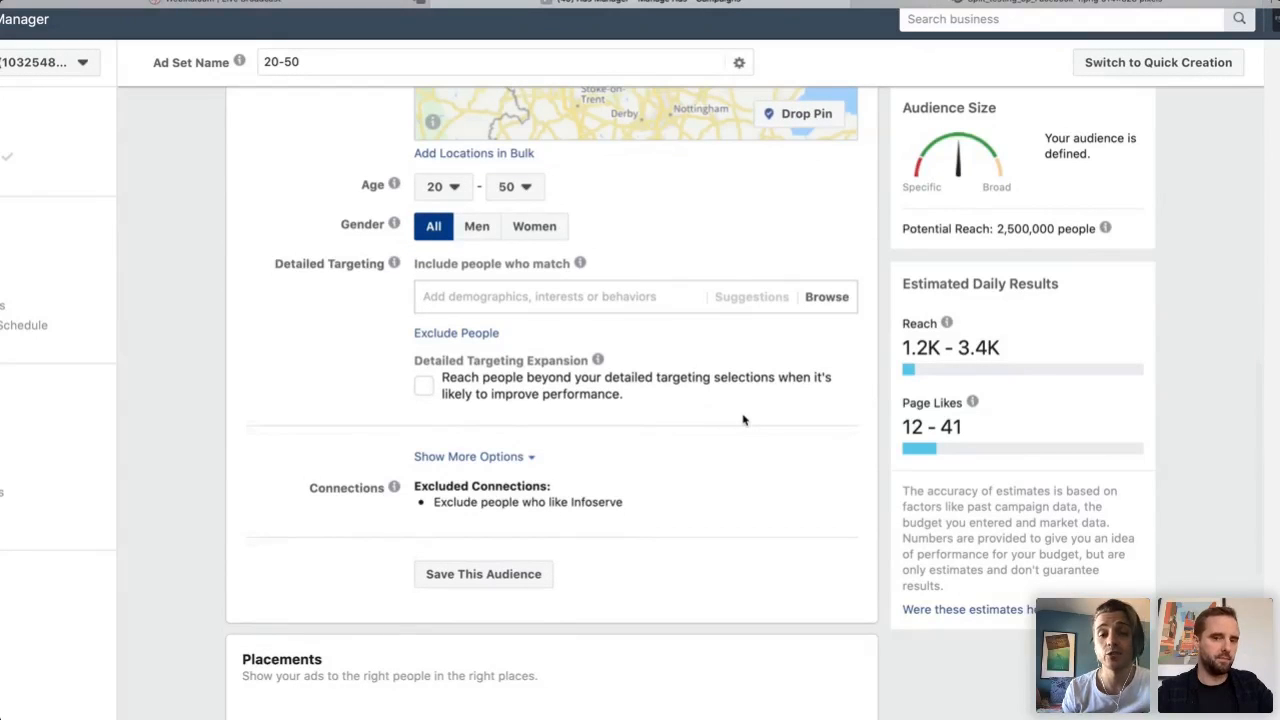
scroll(743, 420, "up", 1)
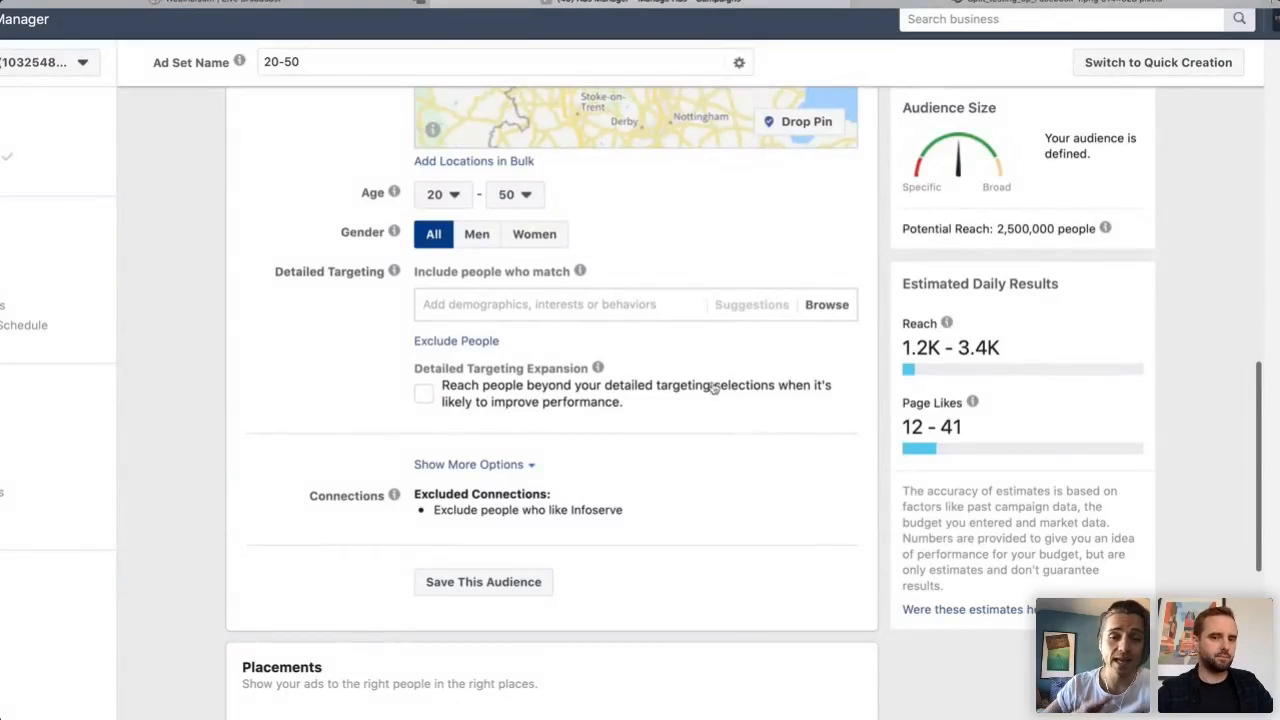
Search detailed targeting for "holiday" and look through the suggested interests and employers.
left_click(510, 306)
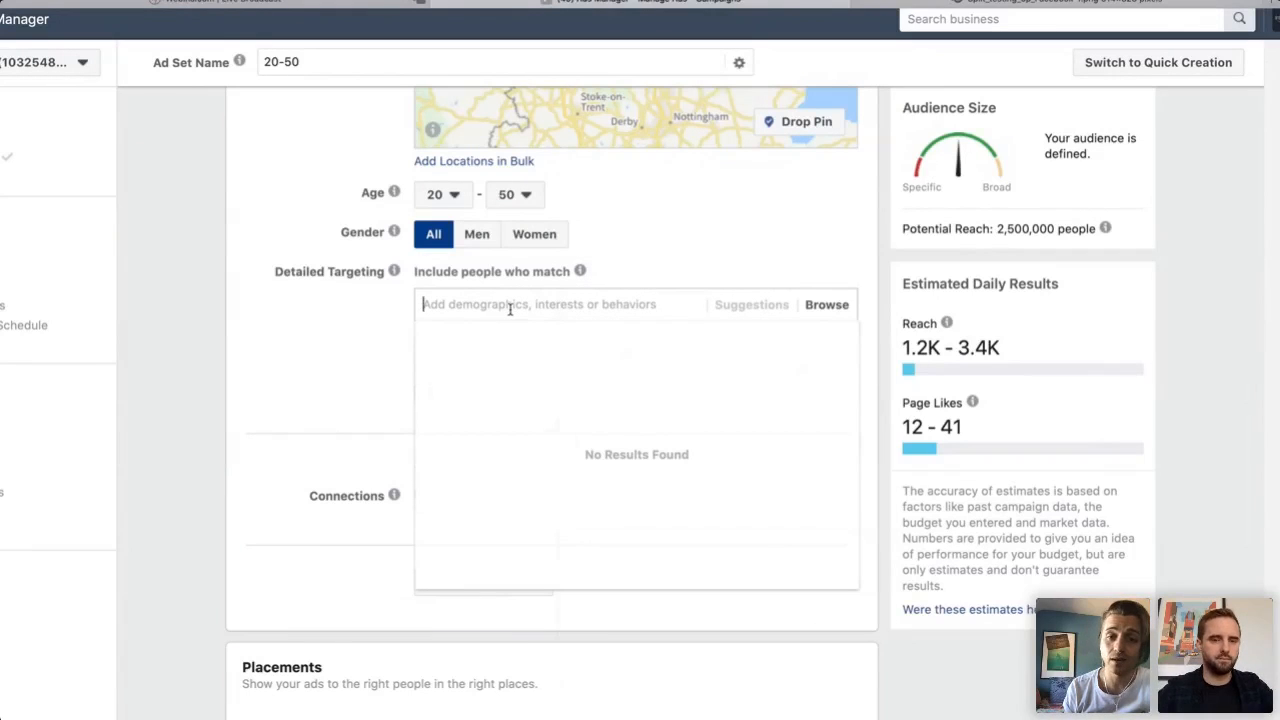
type("holiday")
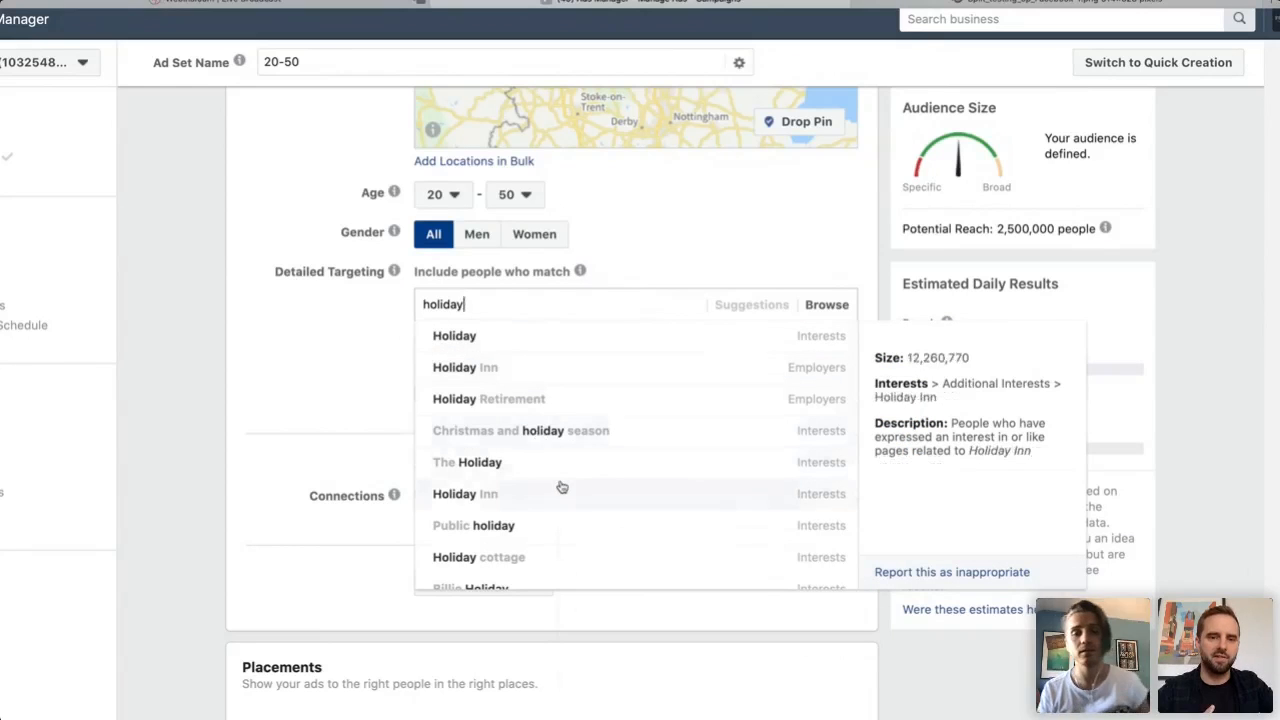
scroll(612, 476, "down", 3)
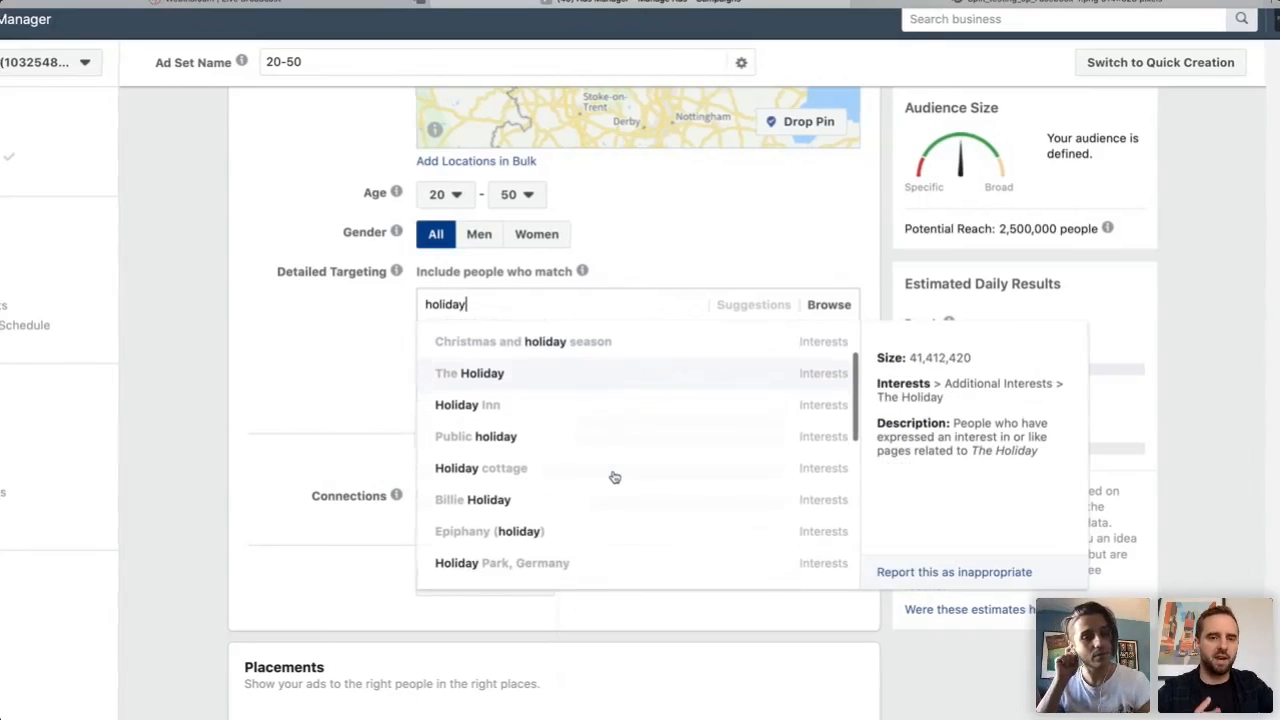
scroll(614, 477, "up", 6)
scroll(708, 529, "down", 3)
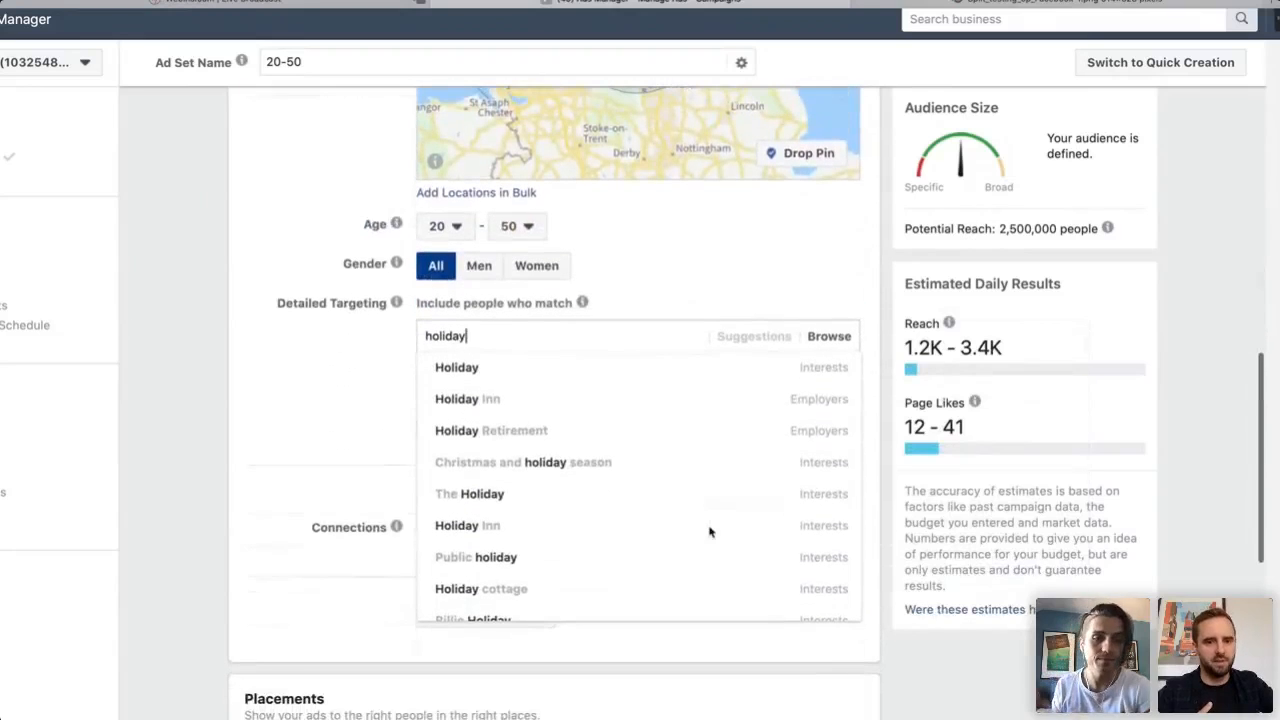
Search detailed targeting for "business traveller" and include the Business Traveller interest in the audience.
double_click(523, 331)
type("bsiness")
key("BackSpace")
key("BackSpace")
key("BackSpace")
key("BackSpace")
key("BackSpace")
key("BackSpace")
type("usiness")
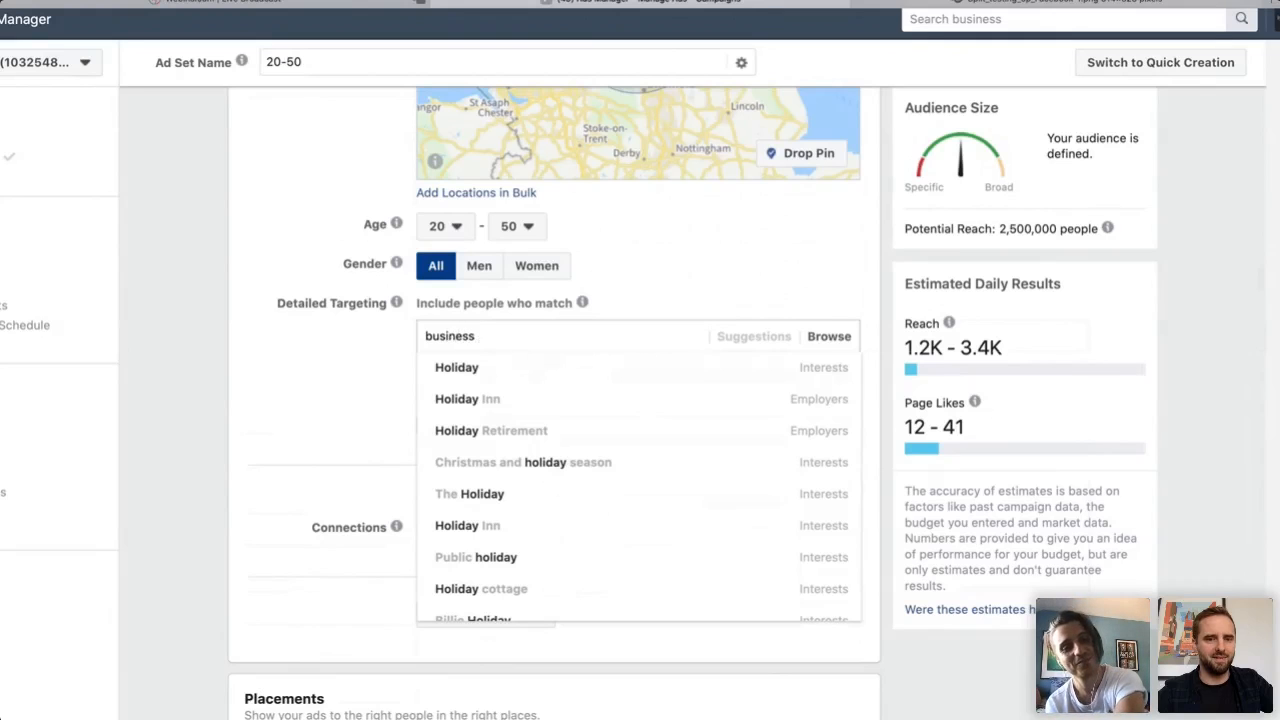
type(" trav")
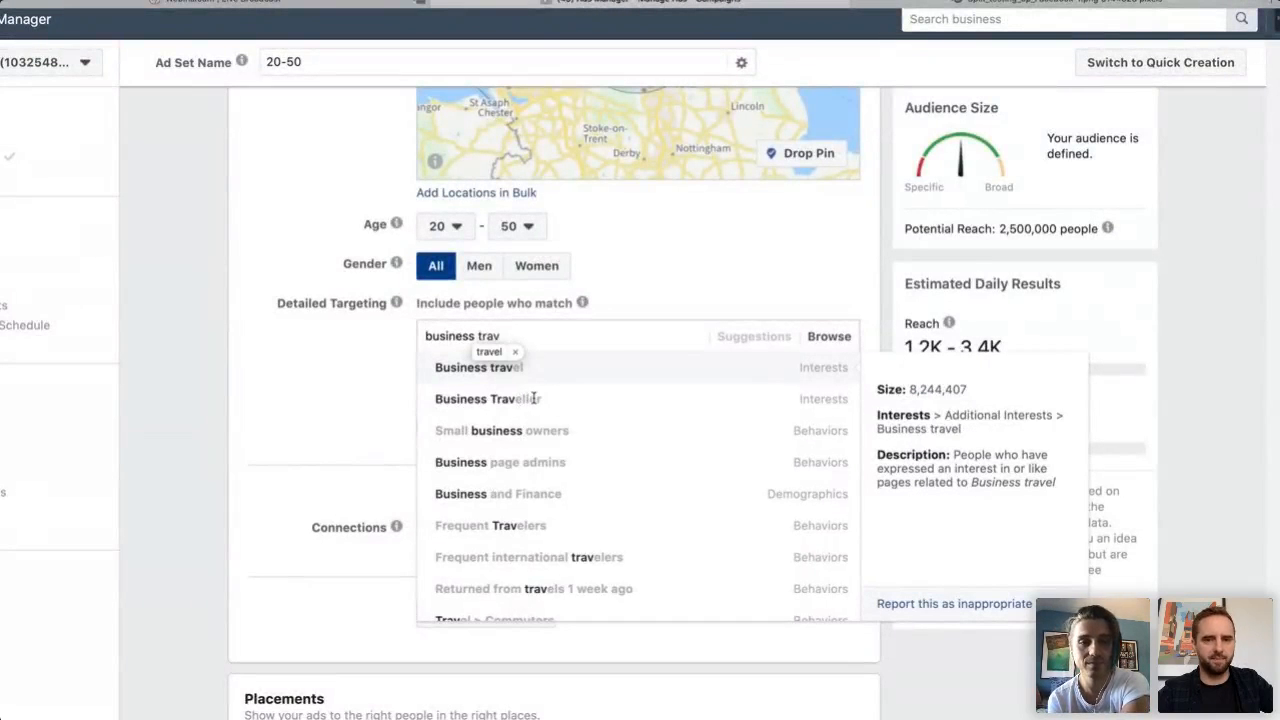
type("eller")
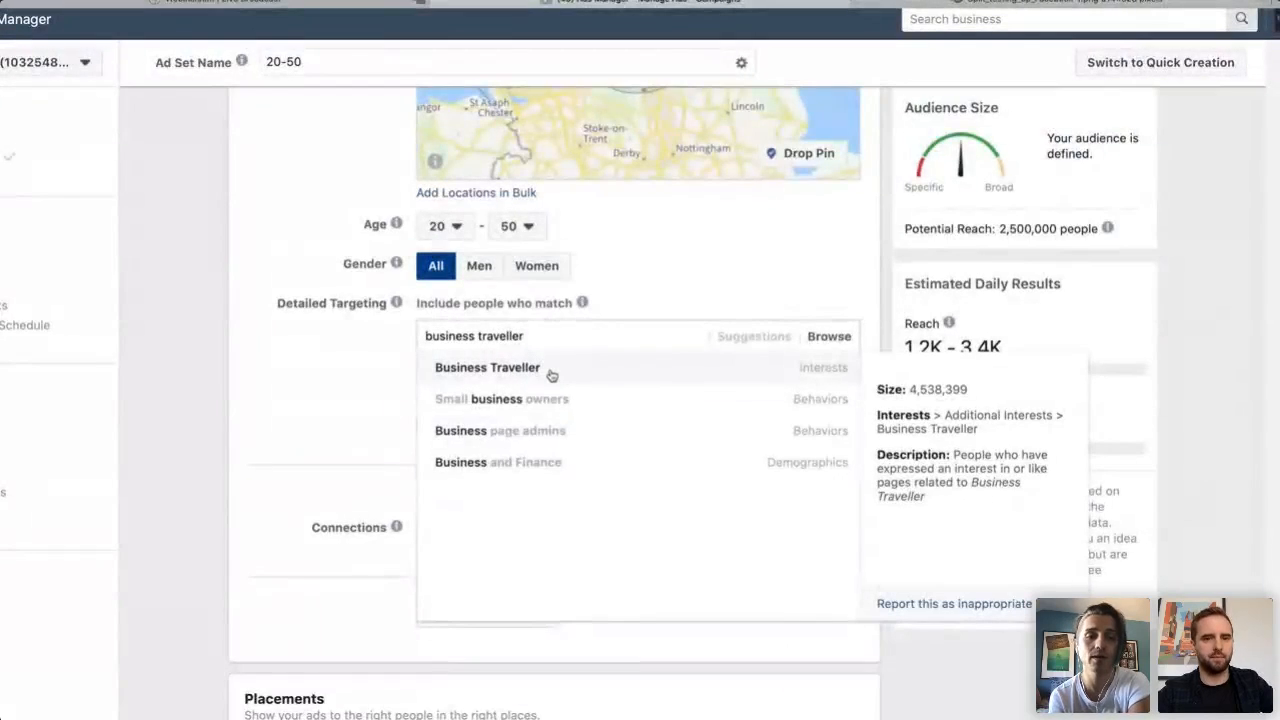
left_click(552, 370)
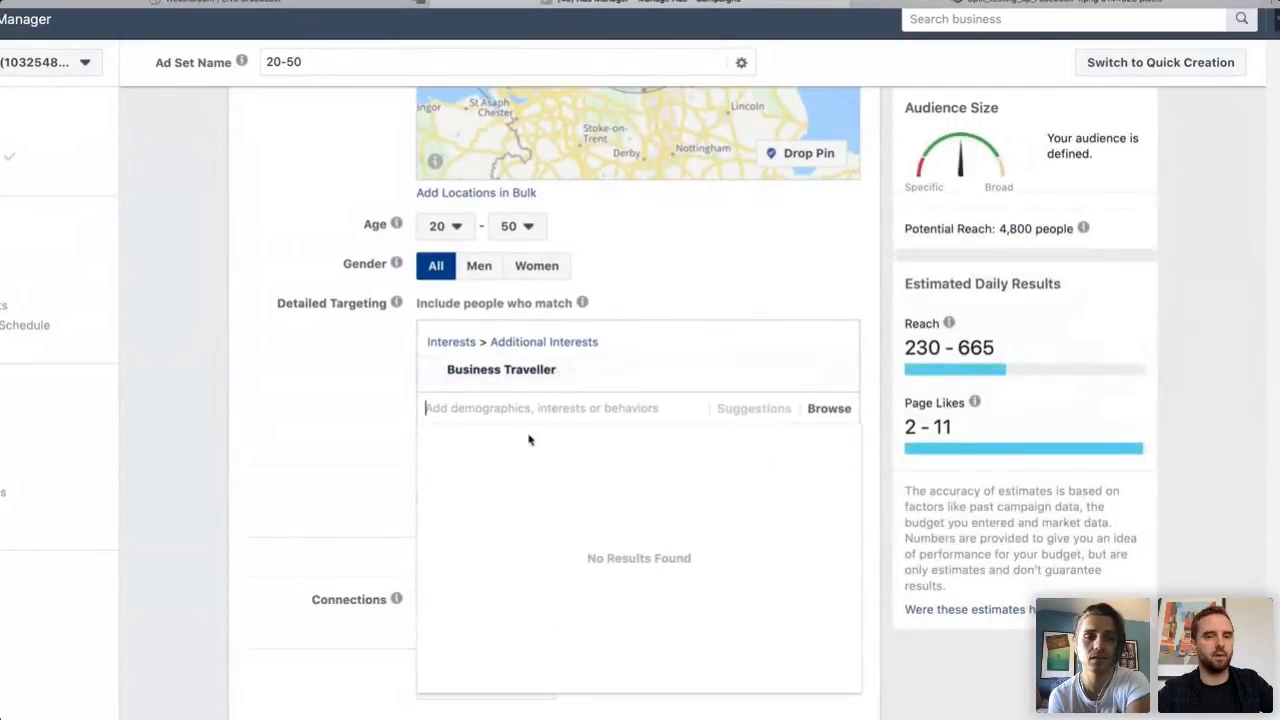
Search detailed targeting for "holiday inn" and add the Holiday Inn interest, not the employer, to the audience.
type("holiday")
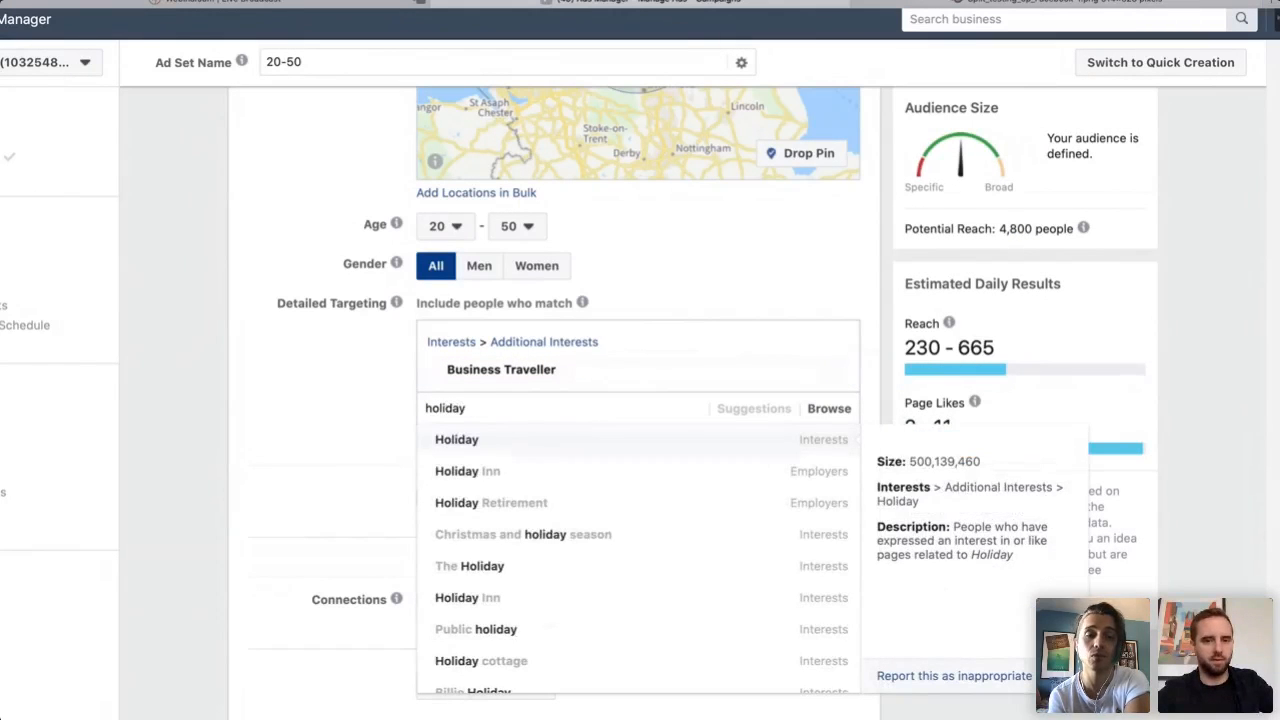
type(" inn")
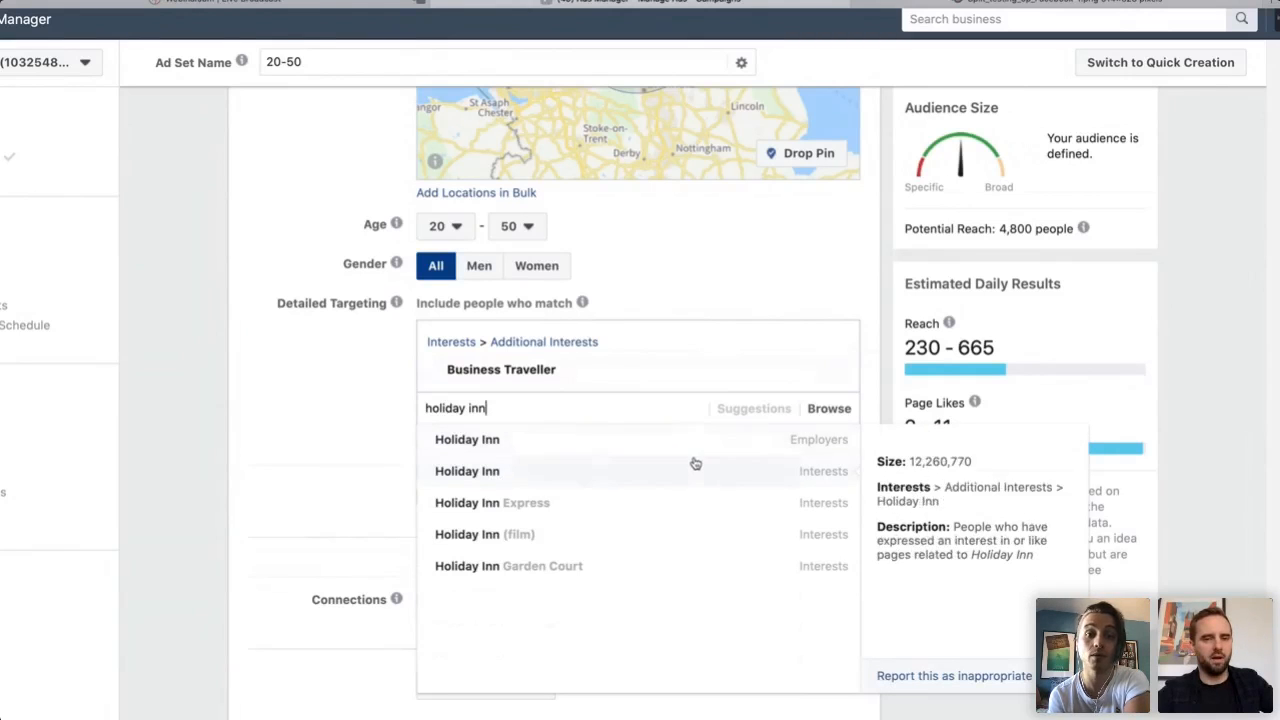
left_click(629, 481)
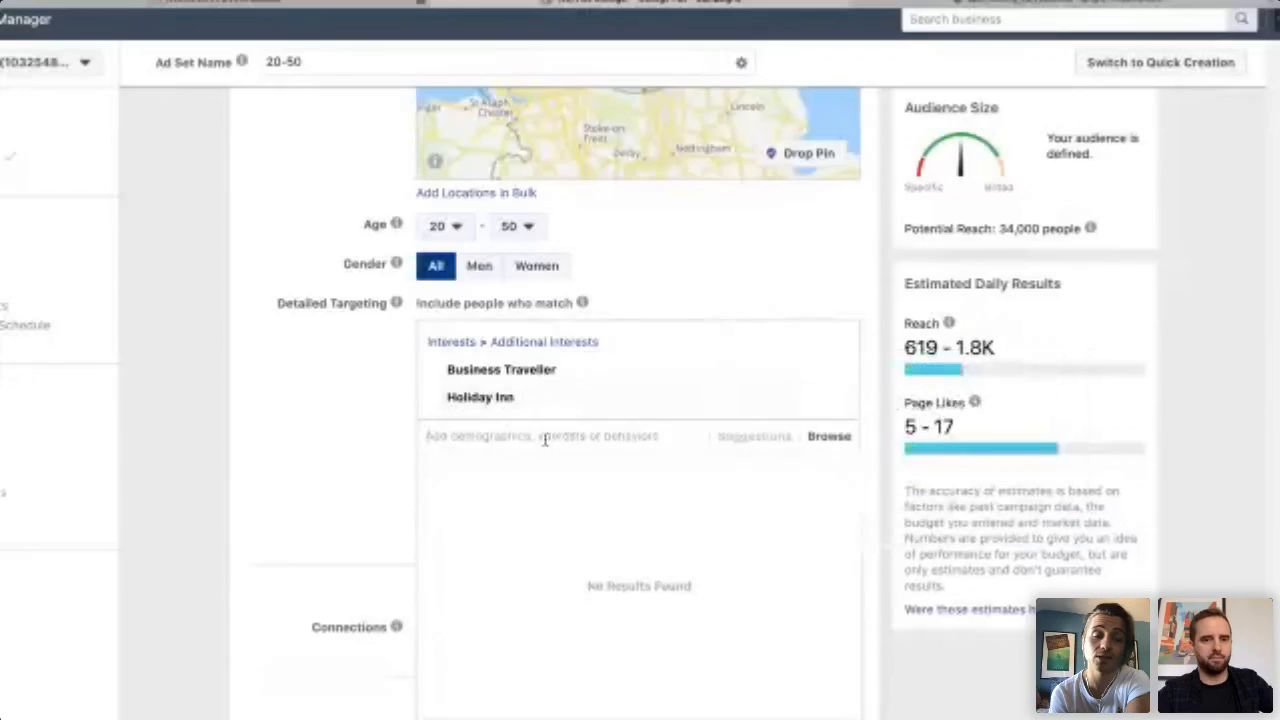
Search the detailed targeting options for "travel lodge", and clear the search text.
type("travel")
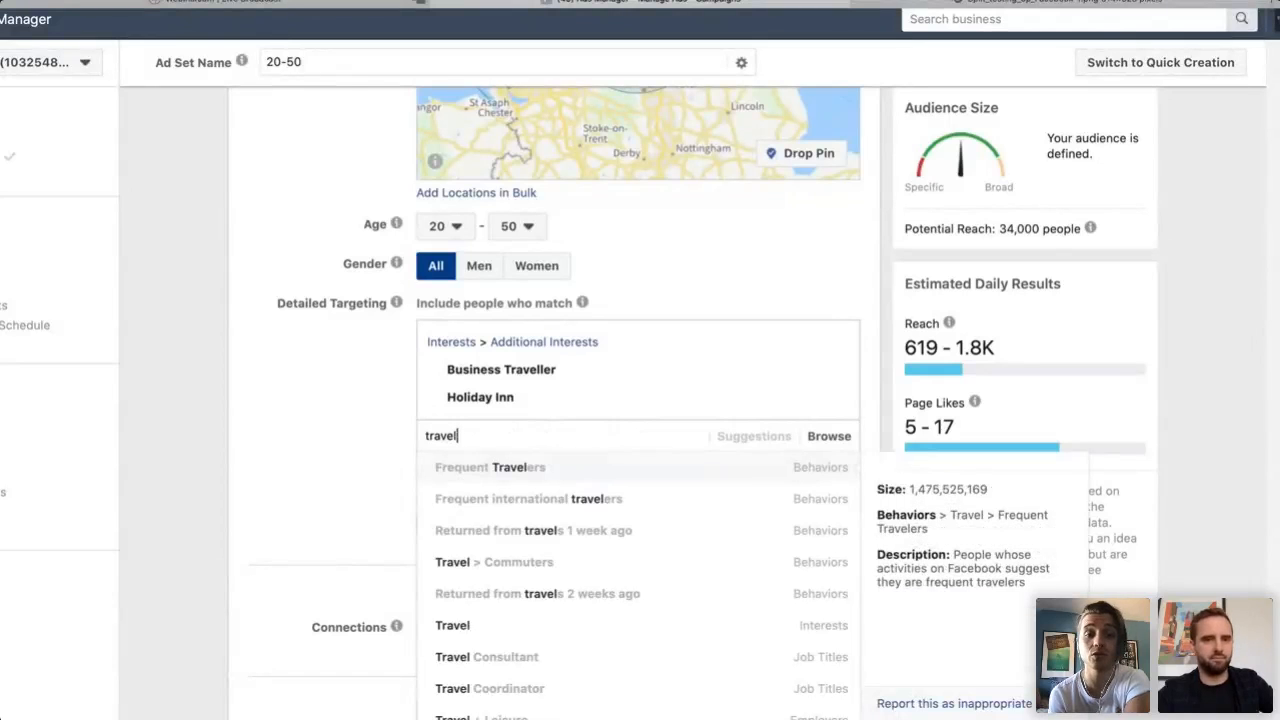
type("lodge")
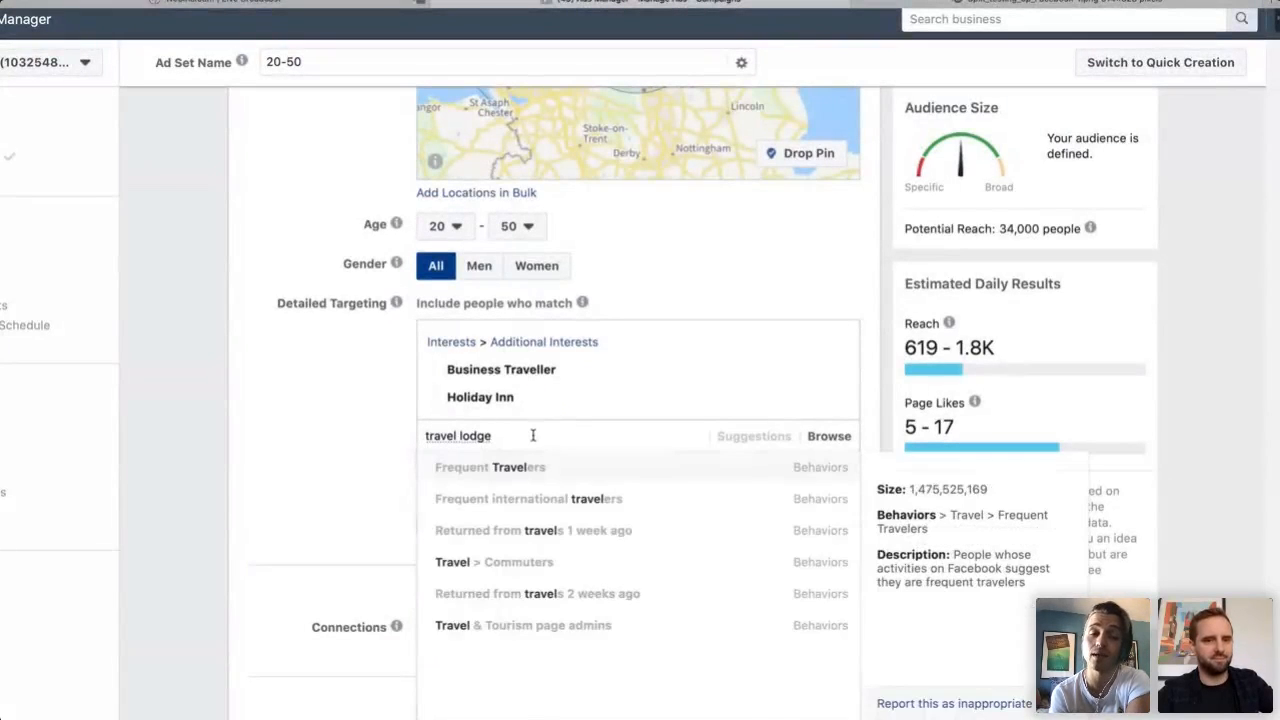
key("BackSpace")
key("BackSpace")
key("BackSpace")
key("BackSpace")
key("BackSpace")
key("BackSpace")
key("BackSpace")
key("BackSpace")
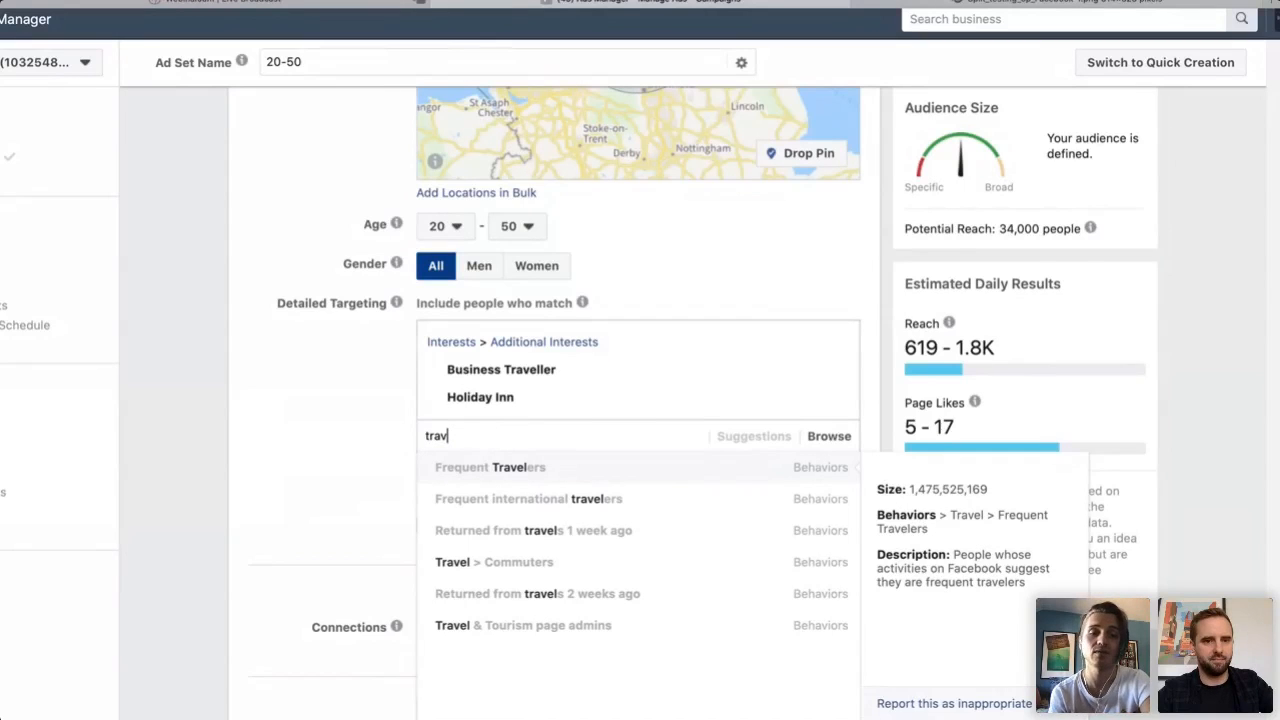
key("BackSpace")
key("BackSpace")
key("BackSpace")
key("BackSpace")
Add the Frequent Travelers behavior to the ad set's detailed targeting.
type("t")
key("BackSpace")
type("tra")
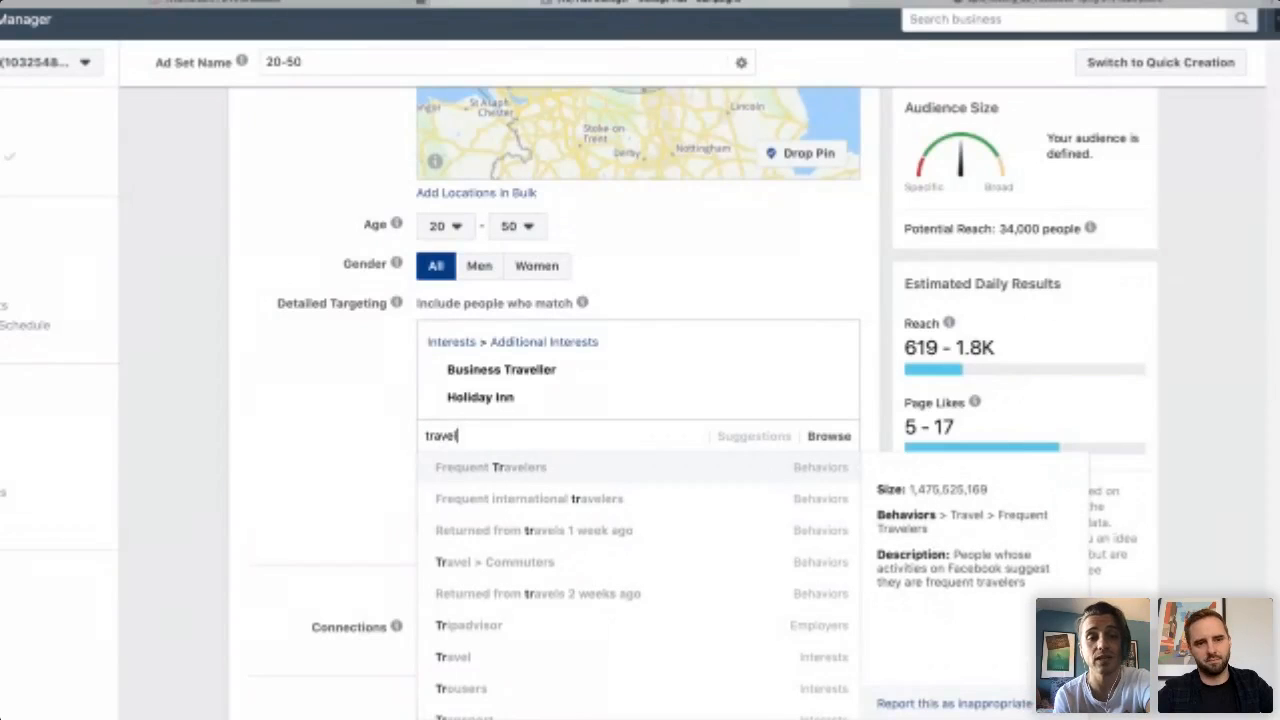
left_click(537, 476)
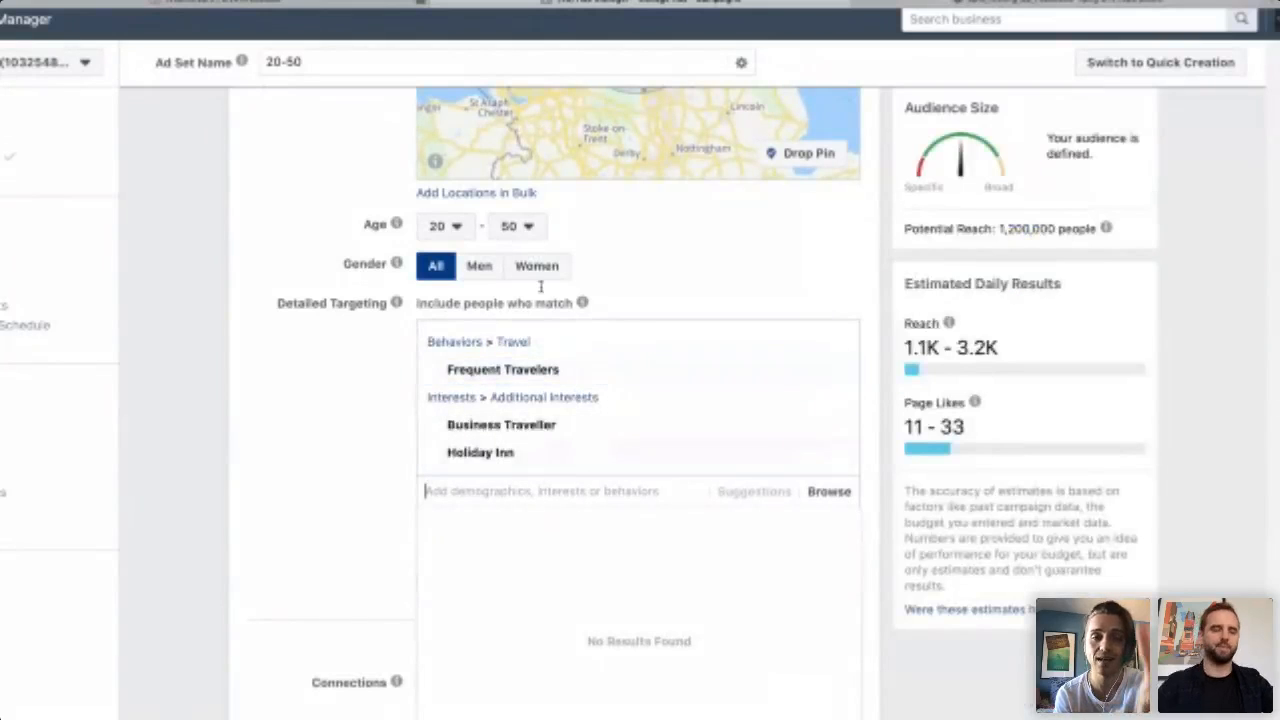
Expand the targeting radius around Leeds to 50 mi.
scroll(650, 252, "up", 1)
scroll(650, 252, "up", 5)
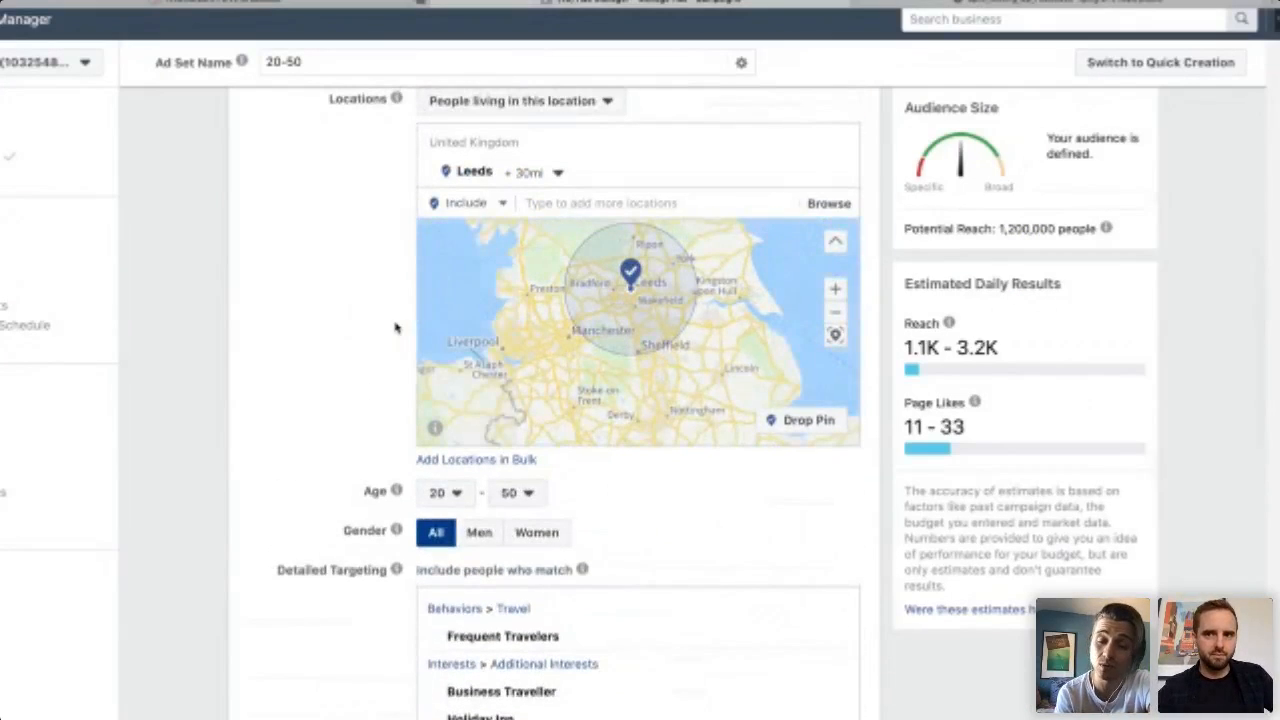
scroll(349, 330, "up", 1)
scroll(349, 330, "up", 1)
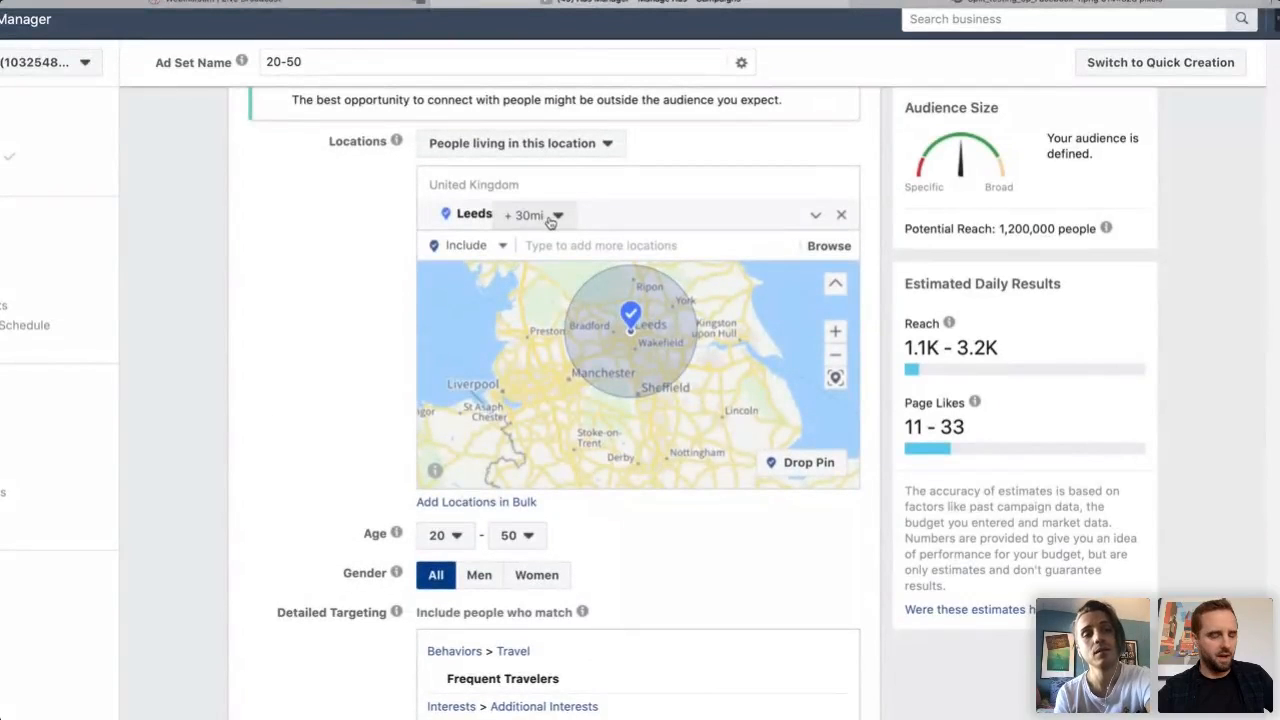
left_click(552, 216)
left_click(664, 212)
left_click(556, 215)
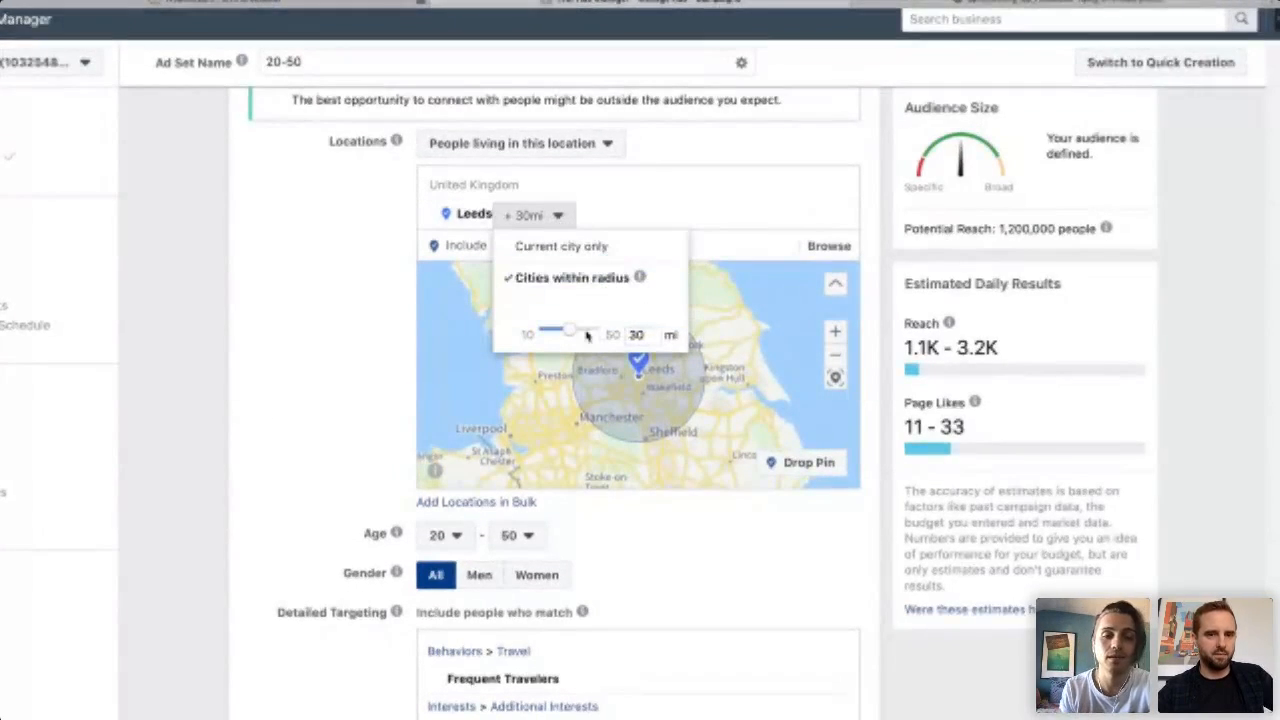
left_click_drag(577, 334, 603, 334)
left_click(669, 217)
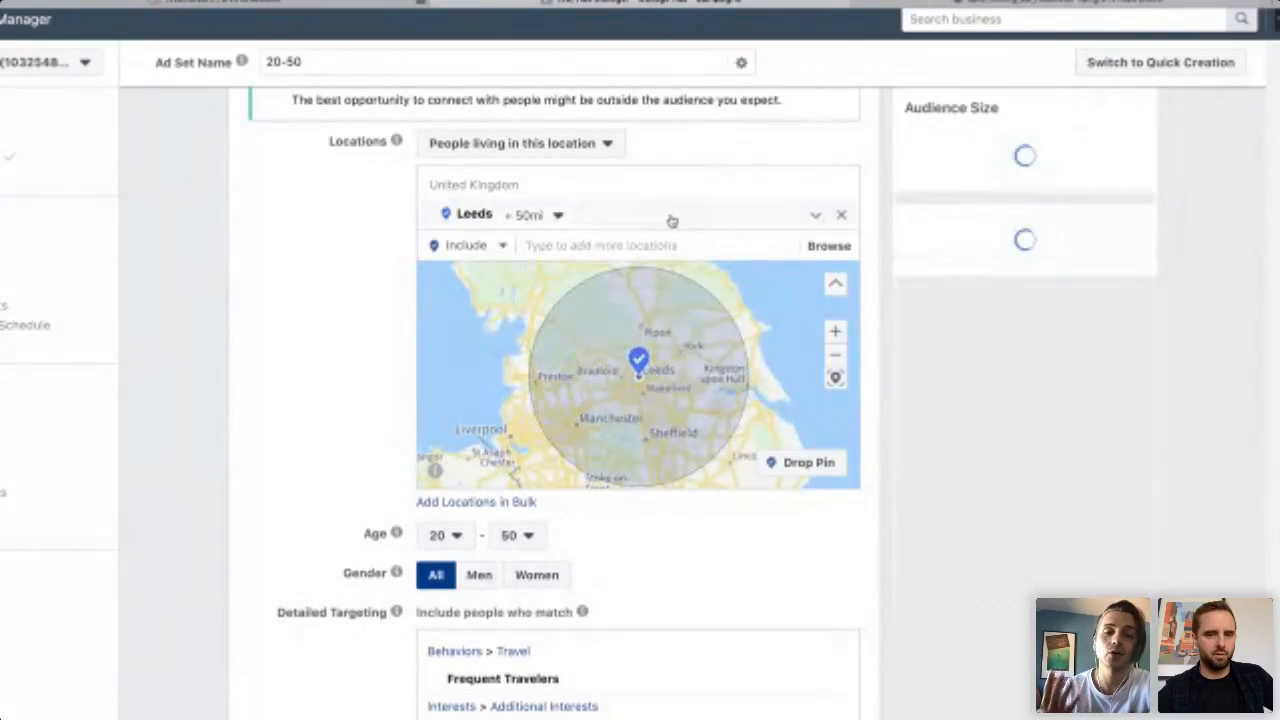
Review the ad set's location, age, gender and detailed targeting settings alongside the audience estimates.
scroll(255, 430, "down", 3)
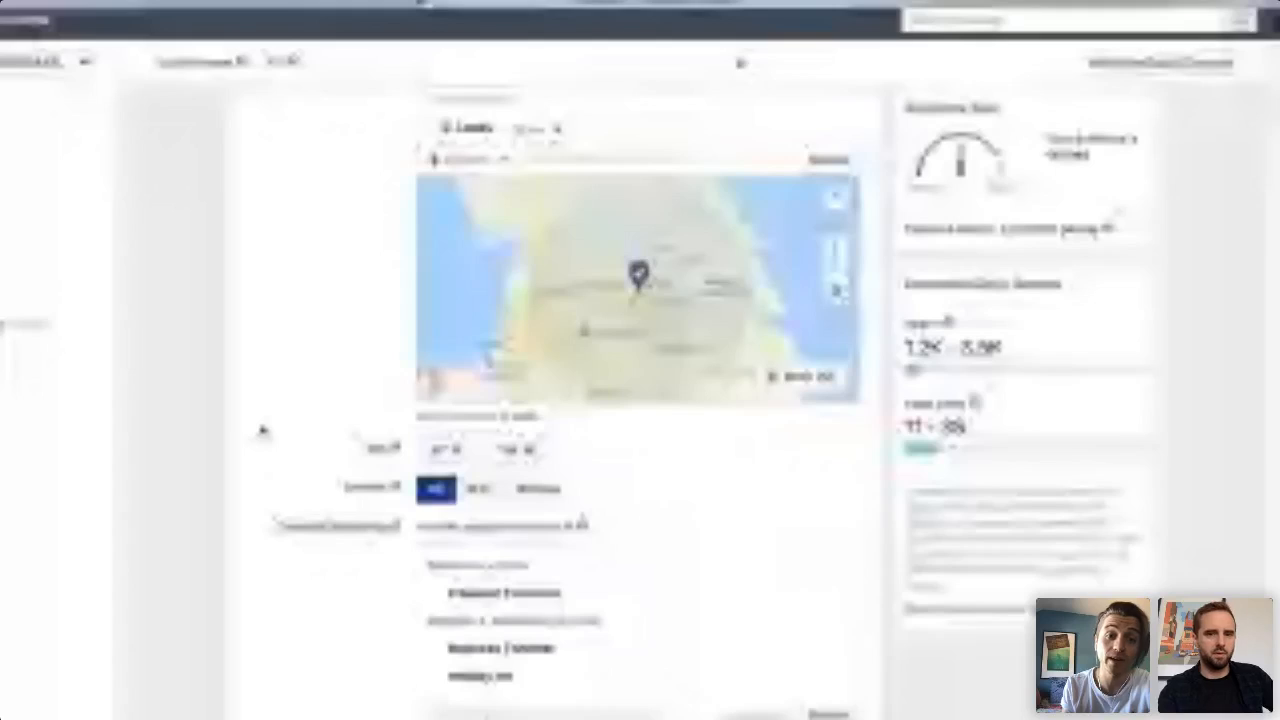
scroll(260, 430, "up", 2)
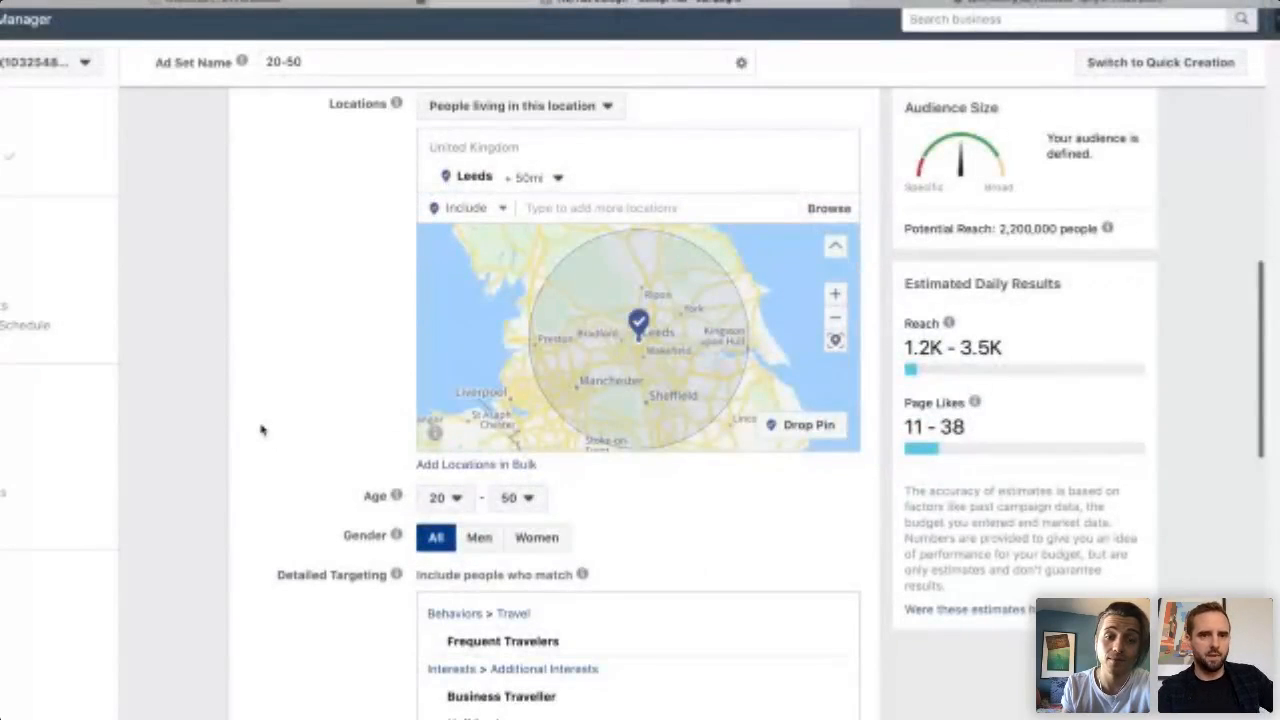
scroll(261, 430, "up", 1)
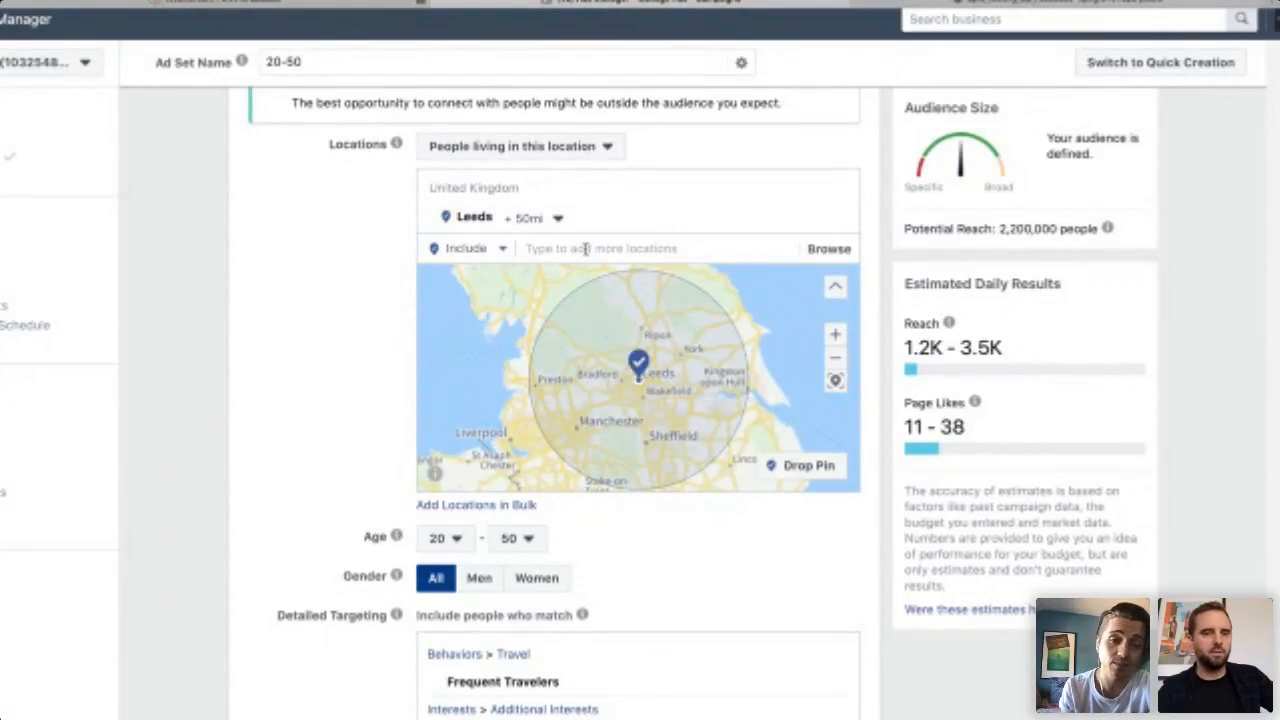
scroll(261, 387, "down", 2)
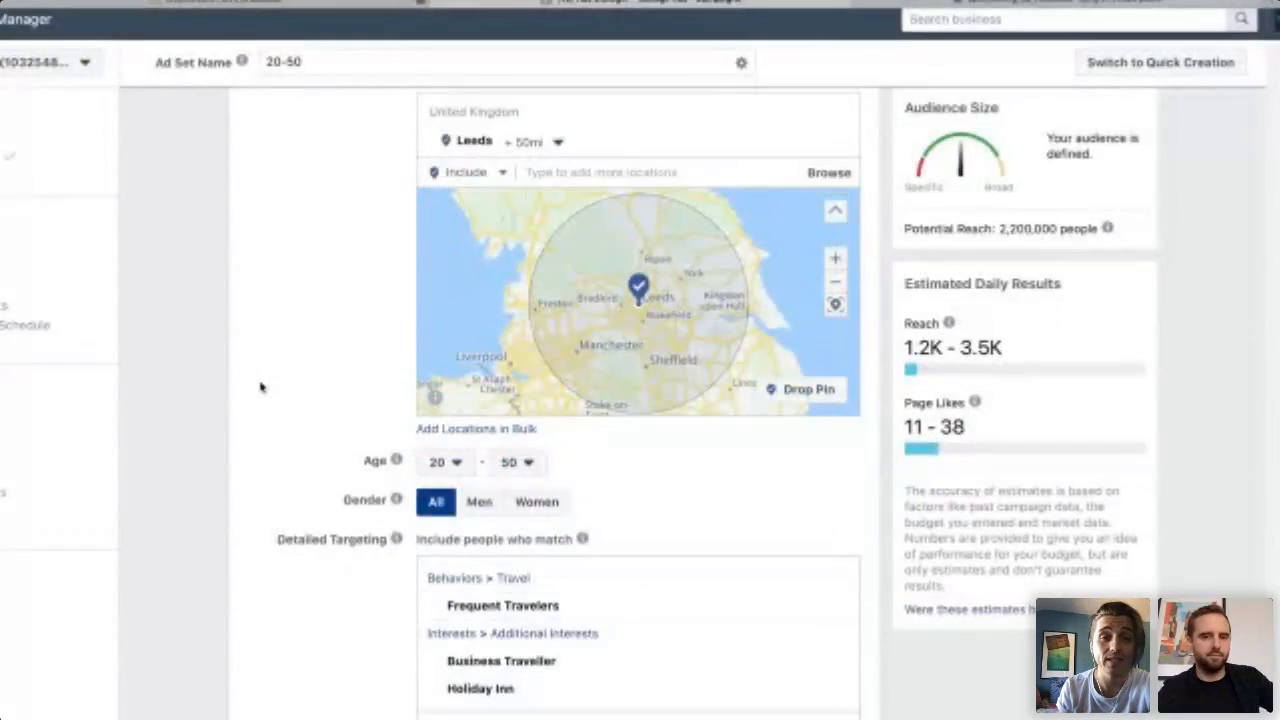
scroll(261, 387, "down", 2)
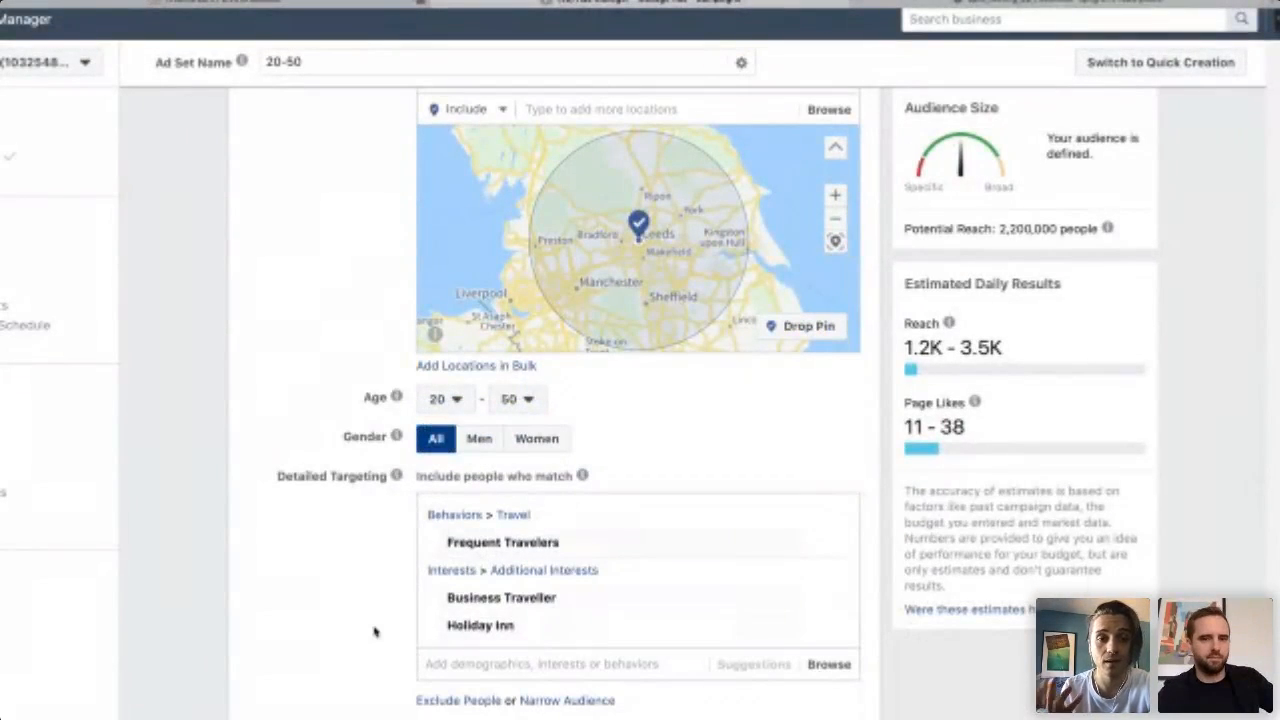
scroll(375, 631, "down", 2)
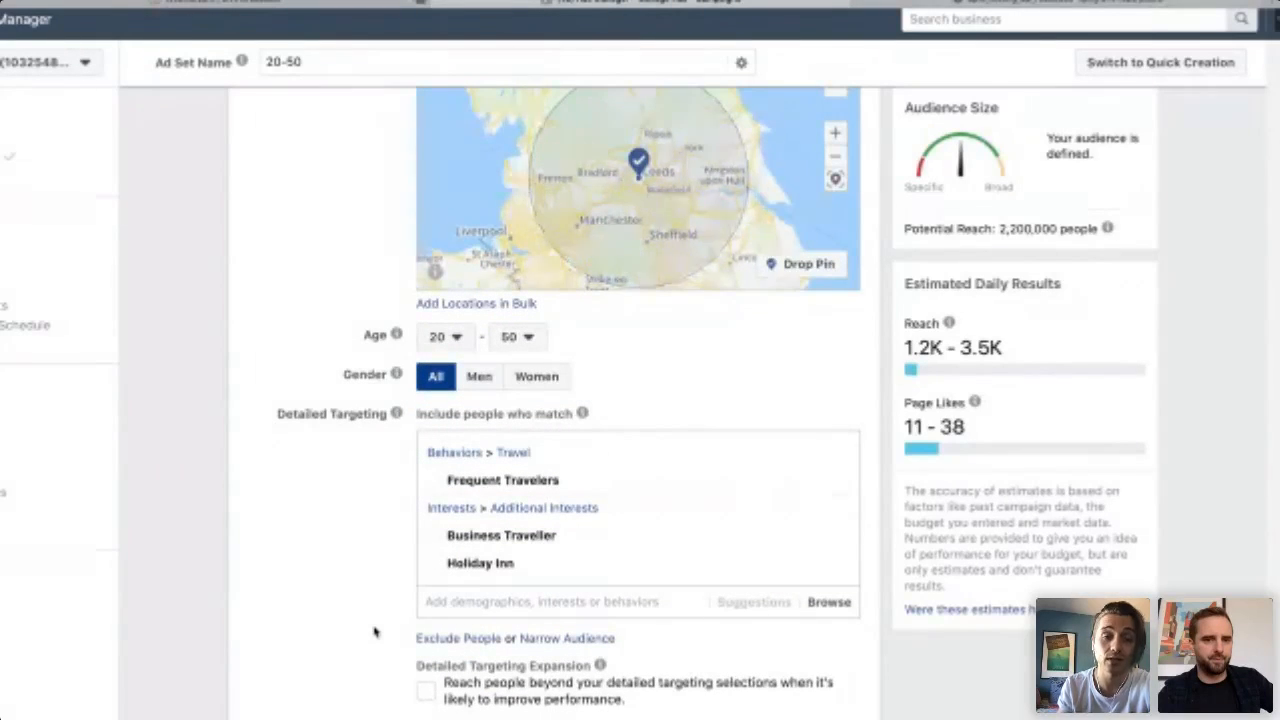
scroll(375, 632, "up", 1)
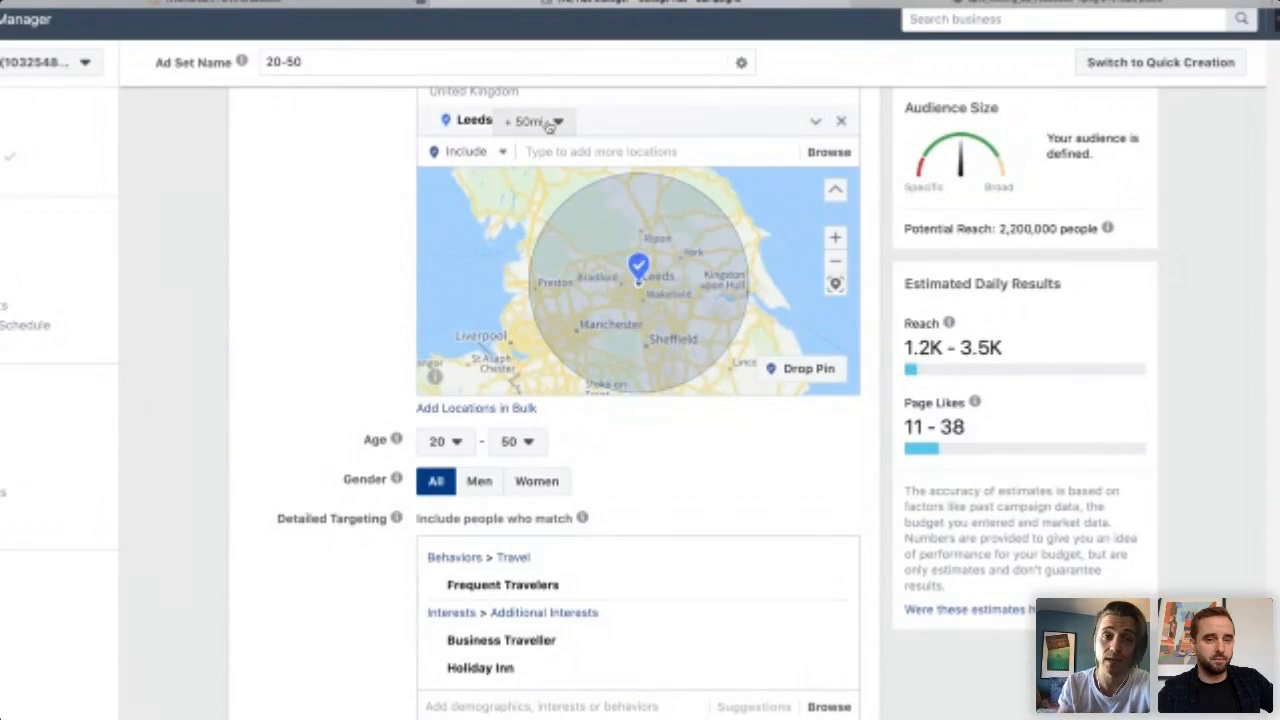
scroll(364, 238, "up", 1)
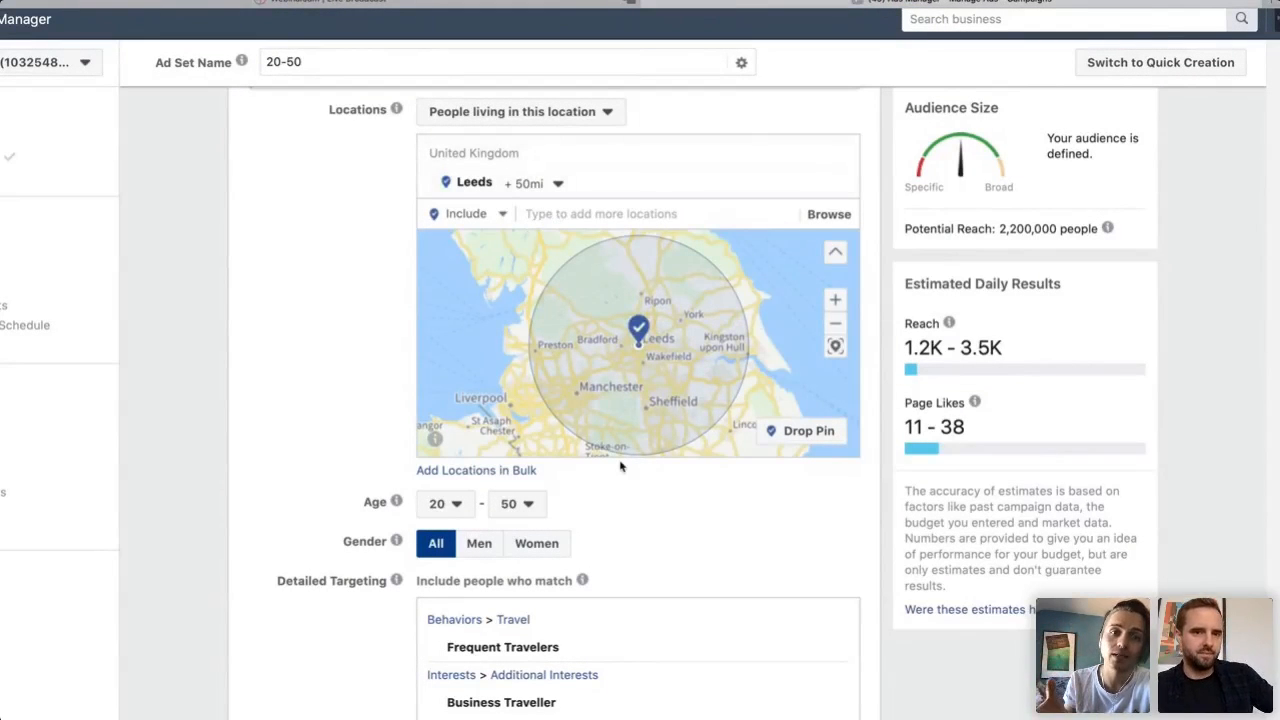
Search the detailed targeting options for "hair ex" and for "hair", and clear the search.
scroll(655, 525, "down", 4)
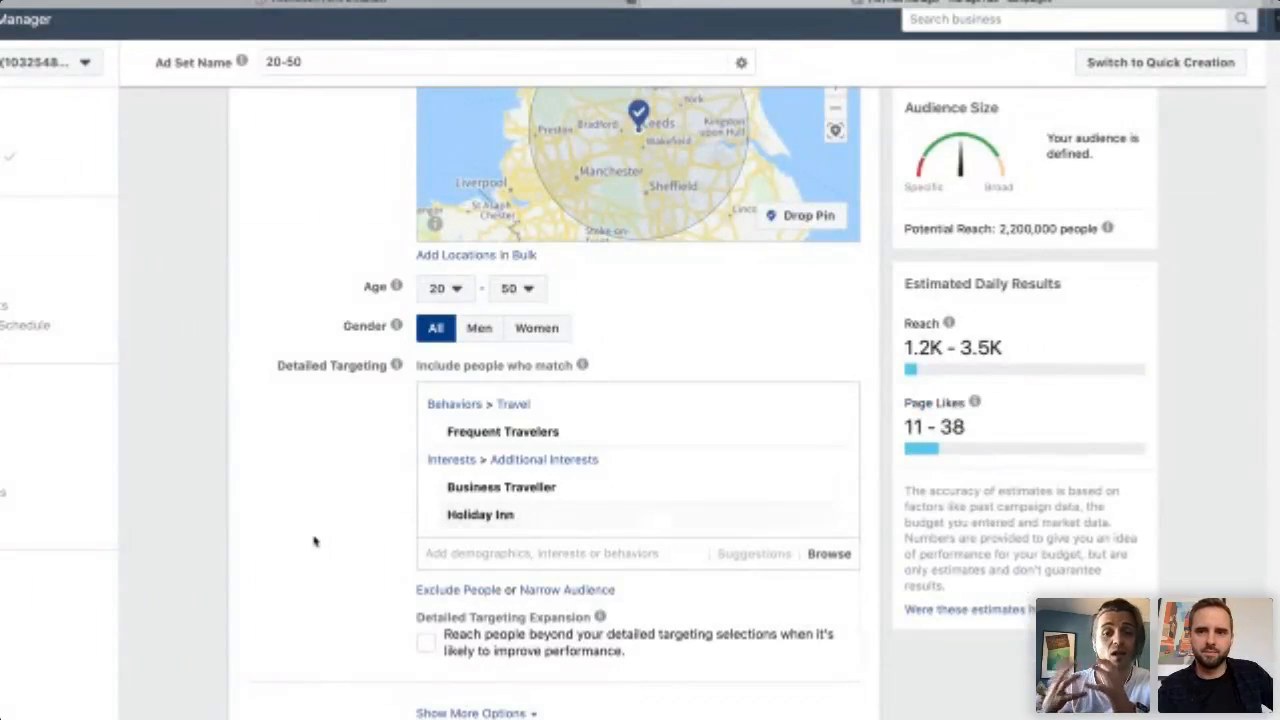
type("hal")
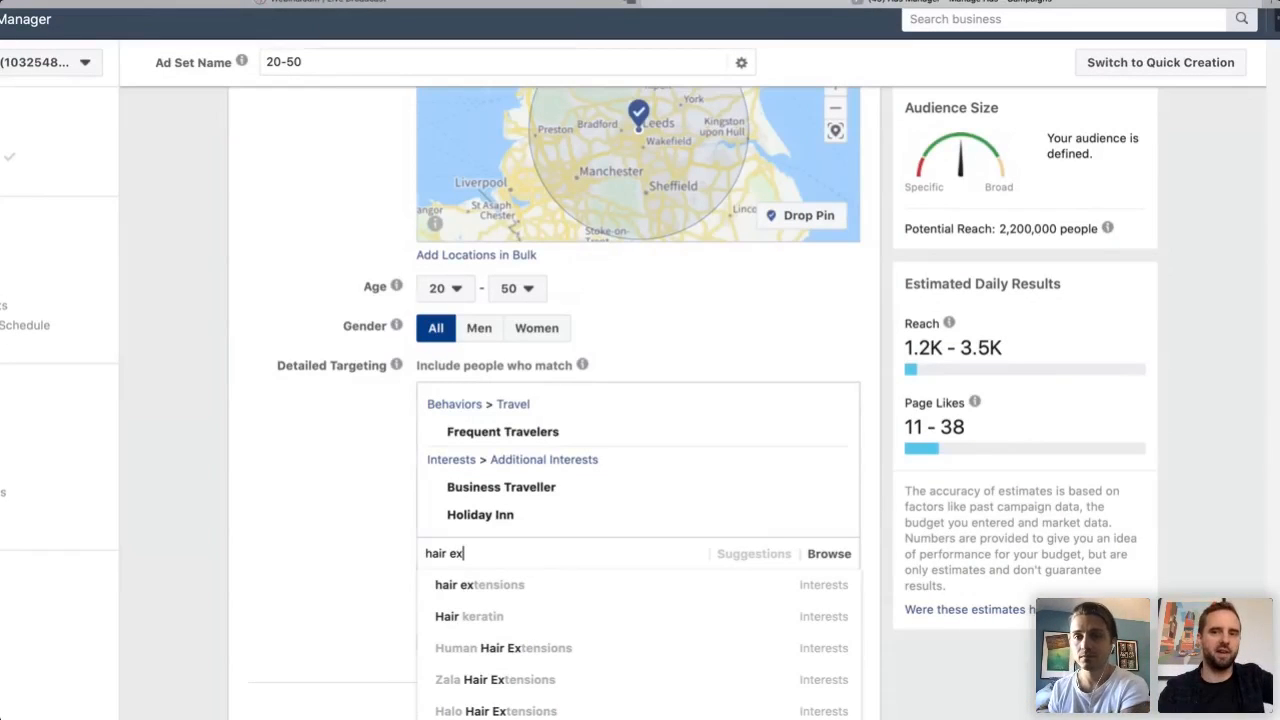
key("BackSpace")
key("BackSpace")
key("BackSpace")
scroll(274, 471, "down", 3)
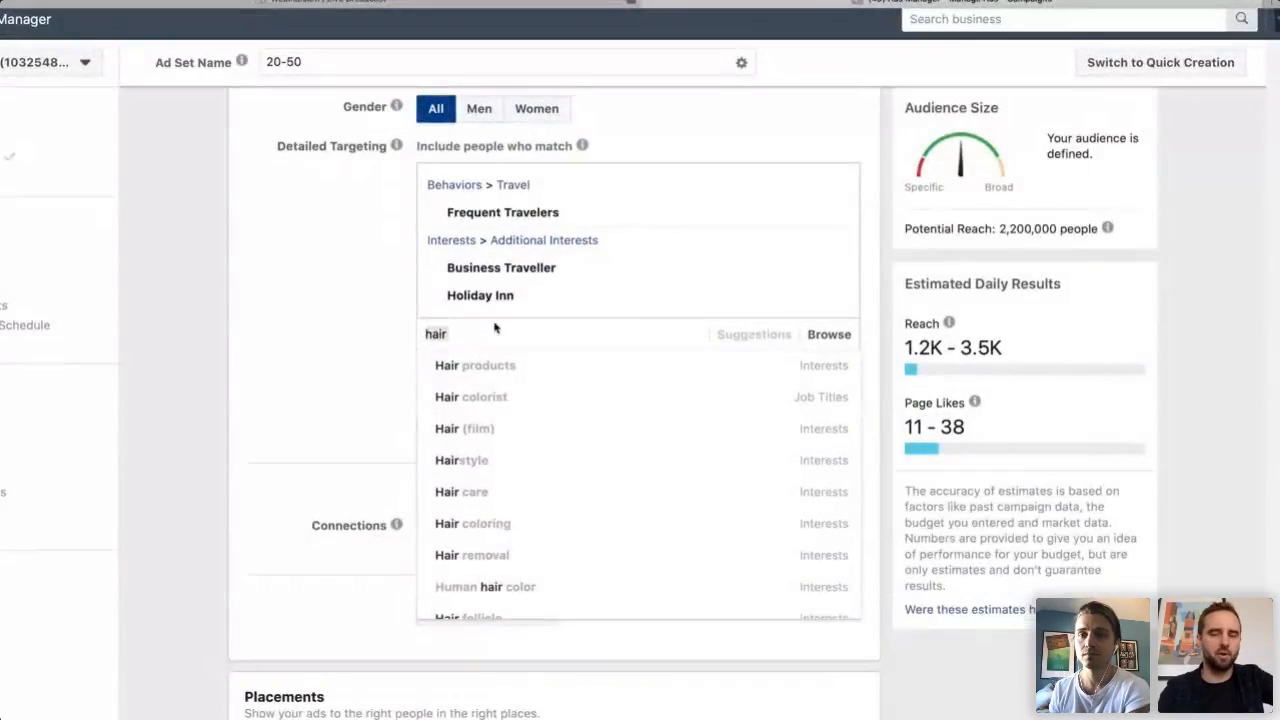
left_click(413, 337)
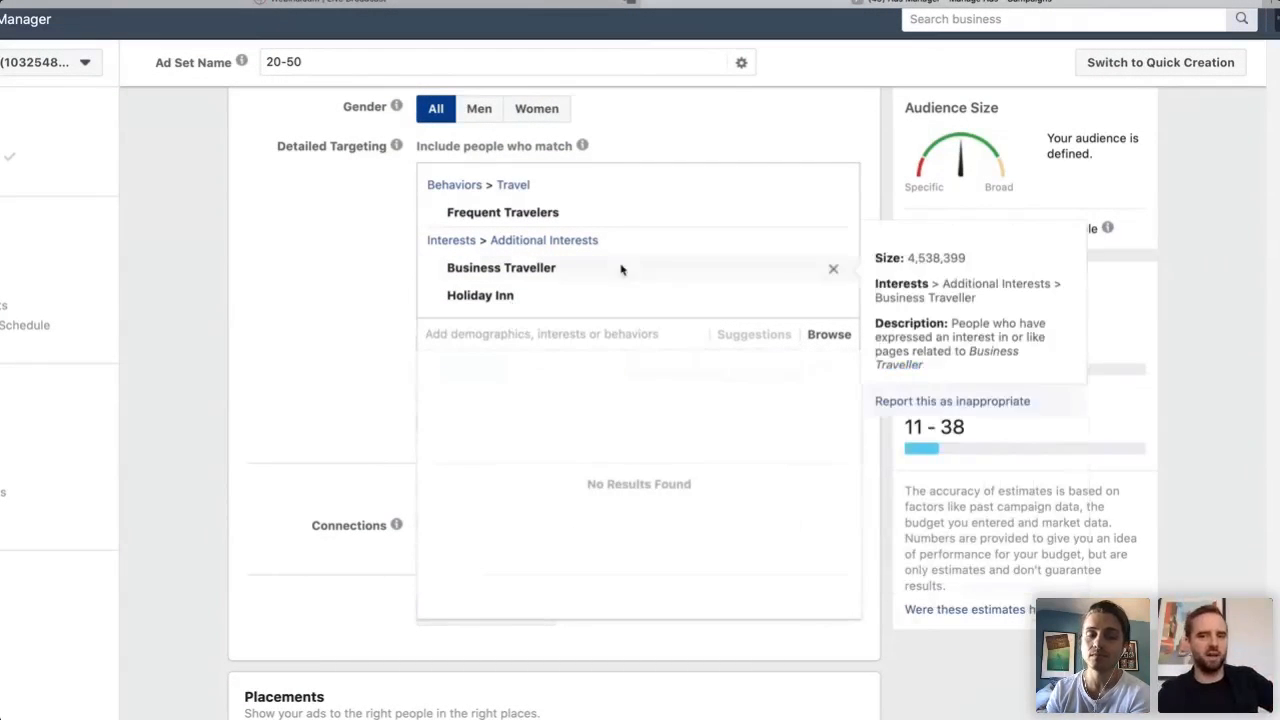
Remove Business Traveller, Holiday Inn and Frequent Travelers from the detailed targeting.
left_click(833, 268)
left_click(833, 268)
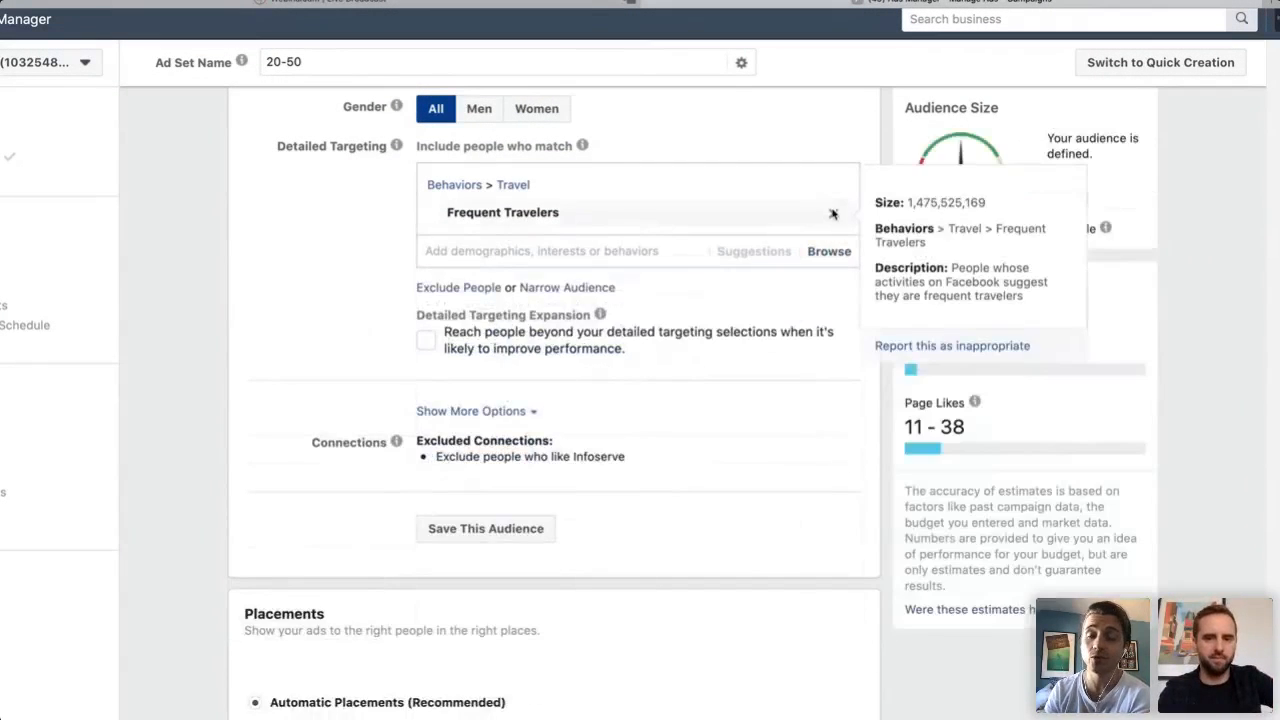
left_click(833, 217)
Browse the detailed targeting categories and expand Demographics to examine its subcategories.
scroll(611, 257, "up", 3)
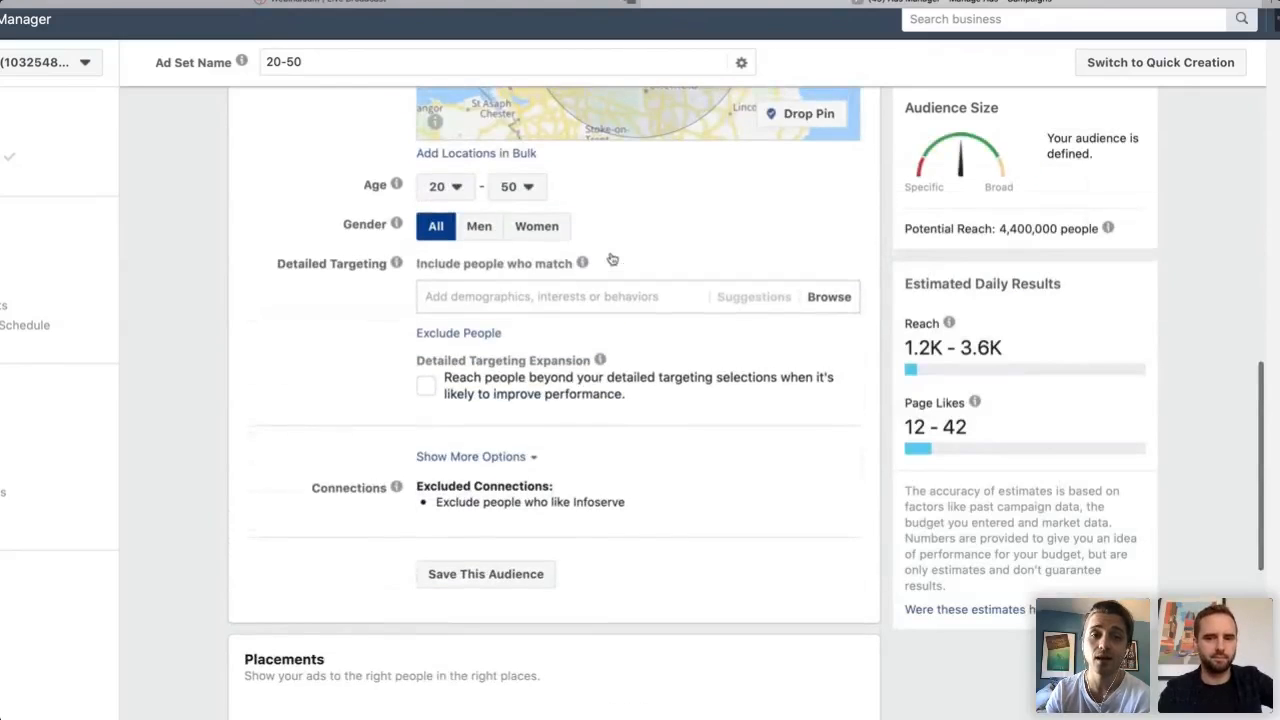
left_click(501, 354)
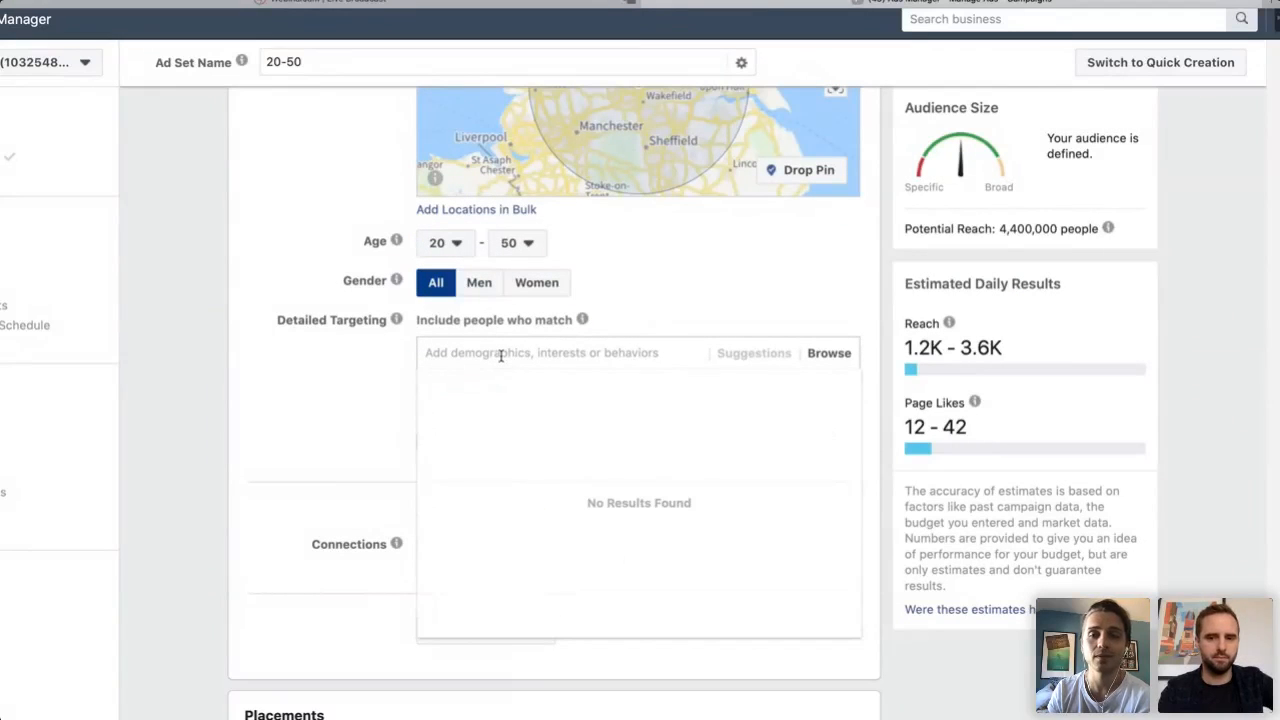
left_click(845, 354)
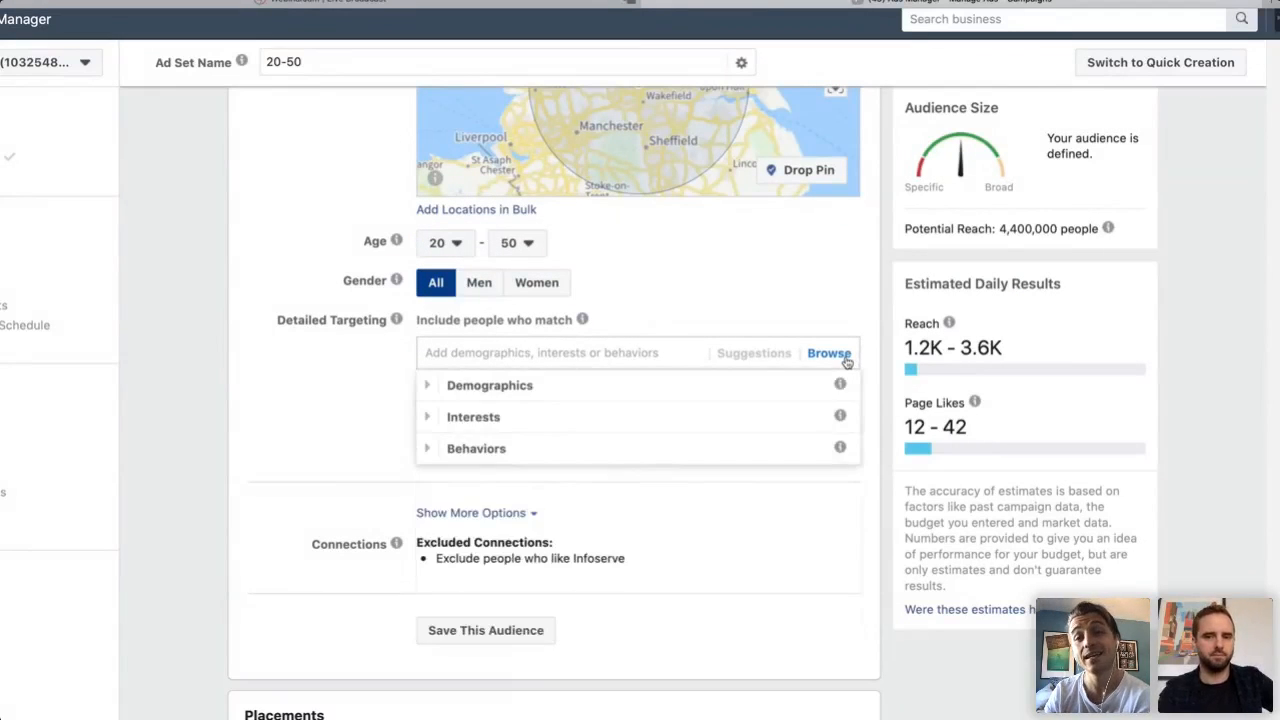
left_click(428, 387)
scroll(557, 520, "down", 2)
scroll(557, 523, "up", 2)
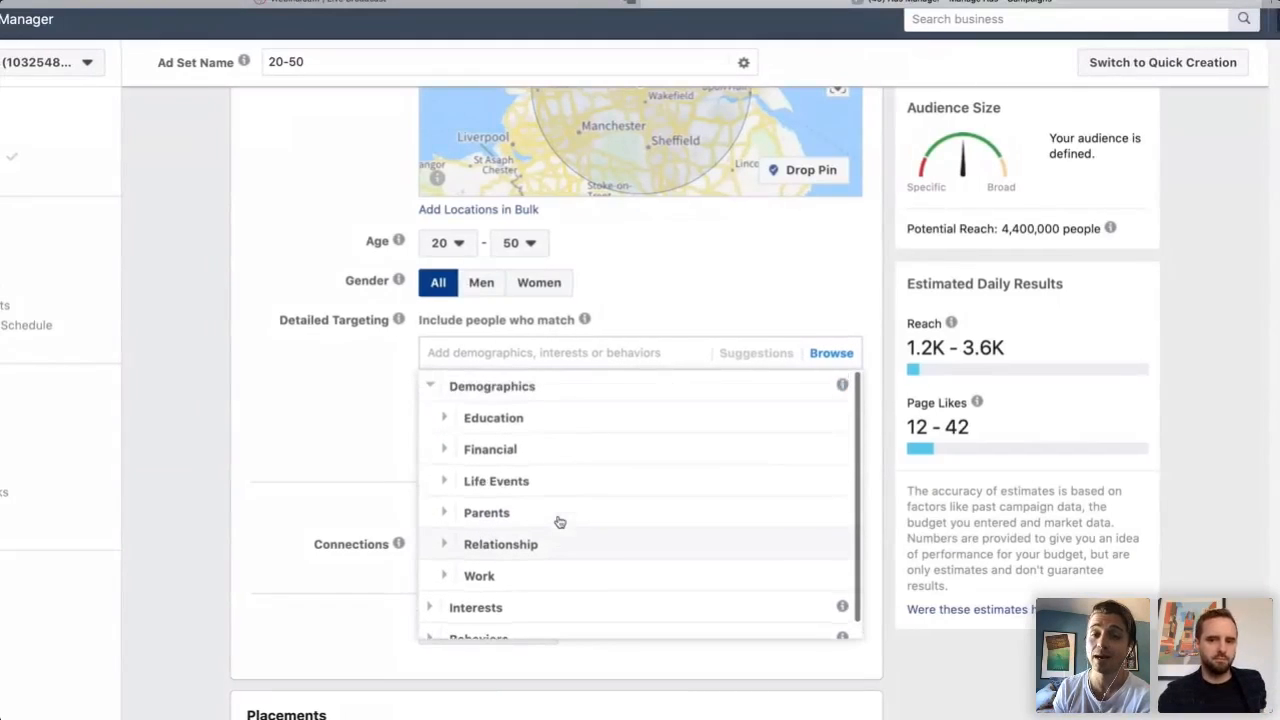
Search the detailed targeting for "marrie" and add the Married relationship status.
left_click(455, 349)
type("marrie")
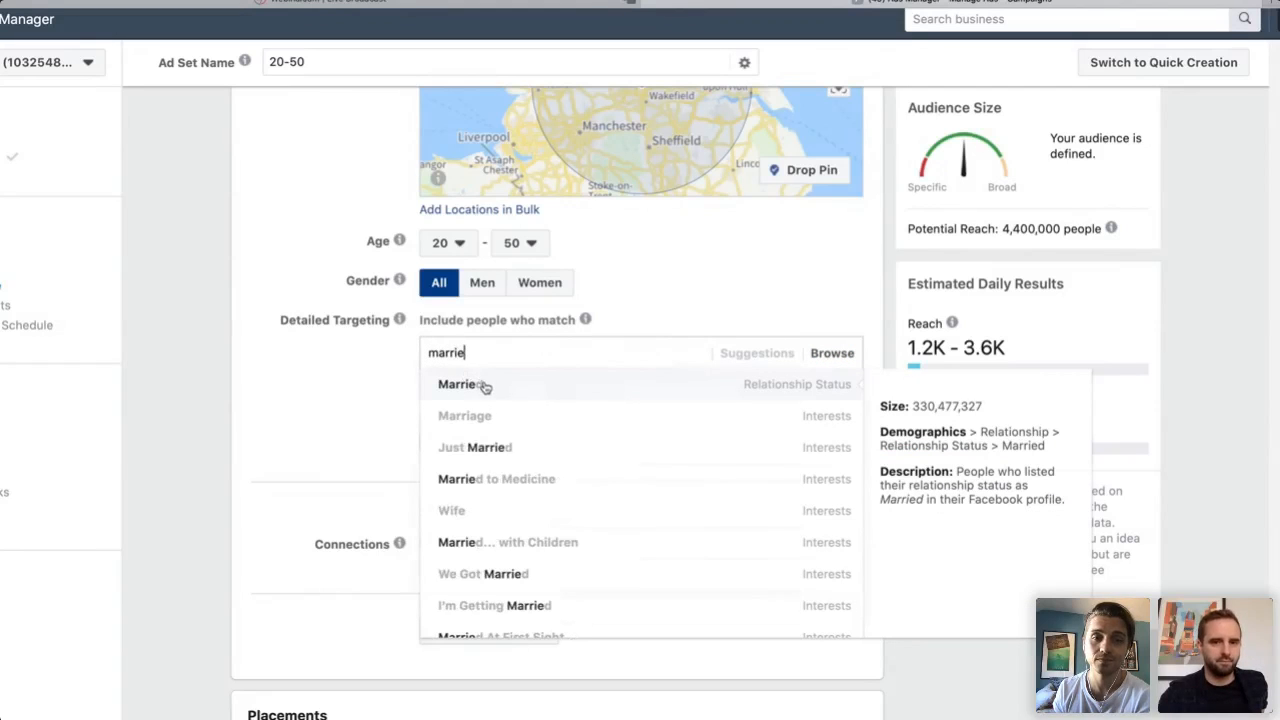
left_click(503, 386)
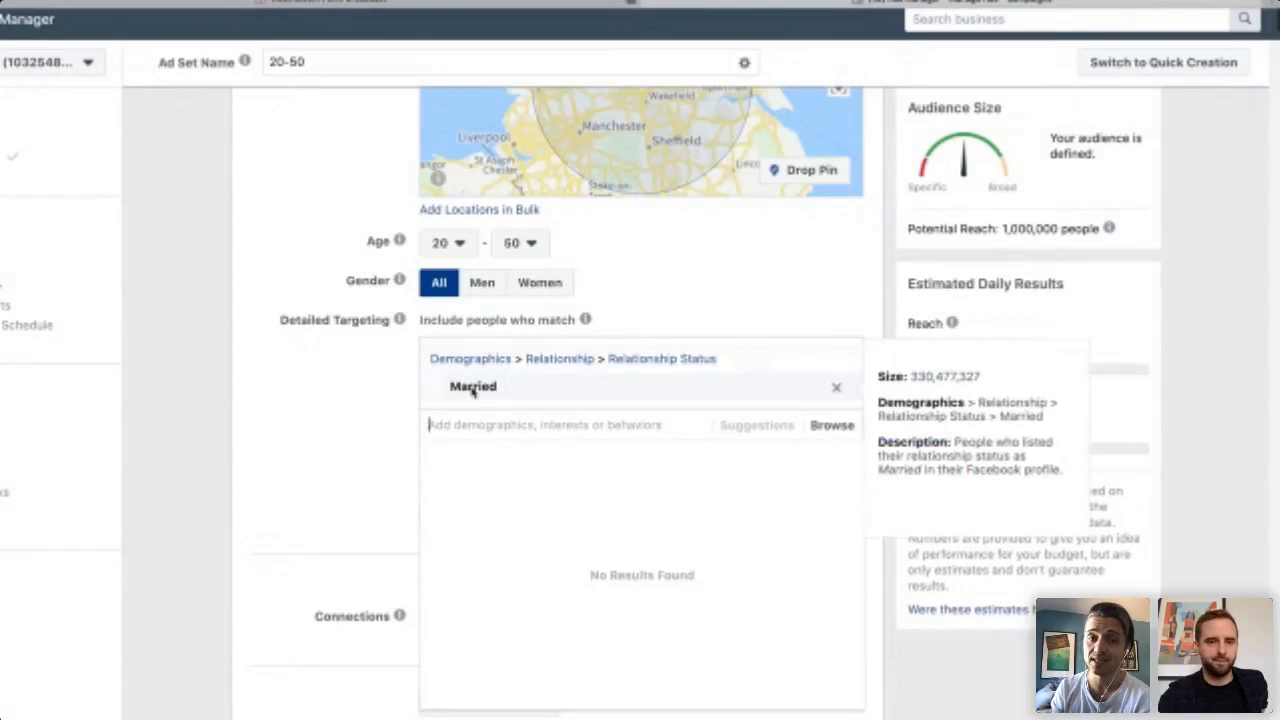
mouse_move(468, 396)
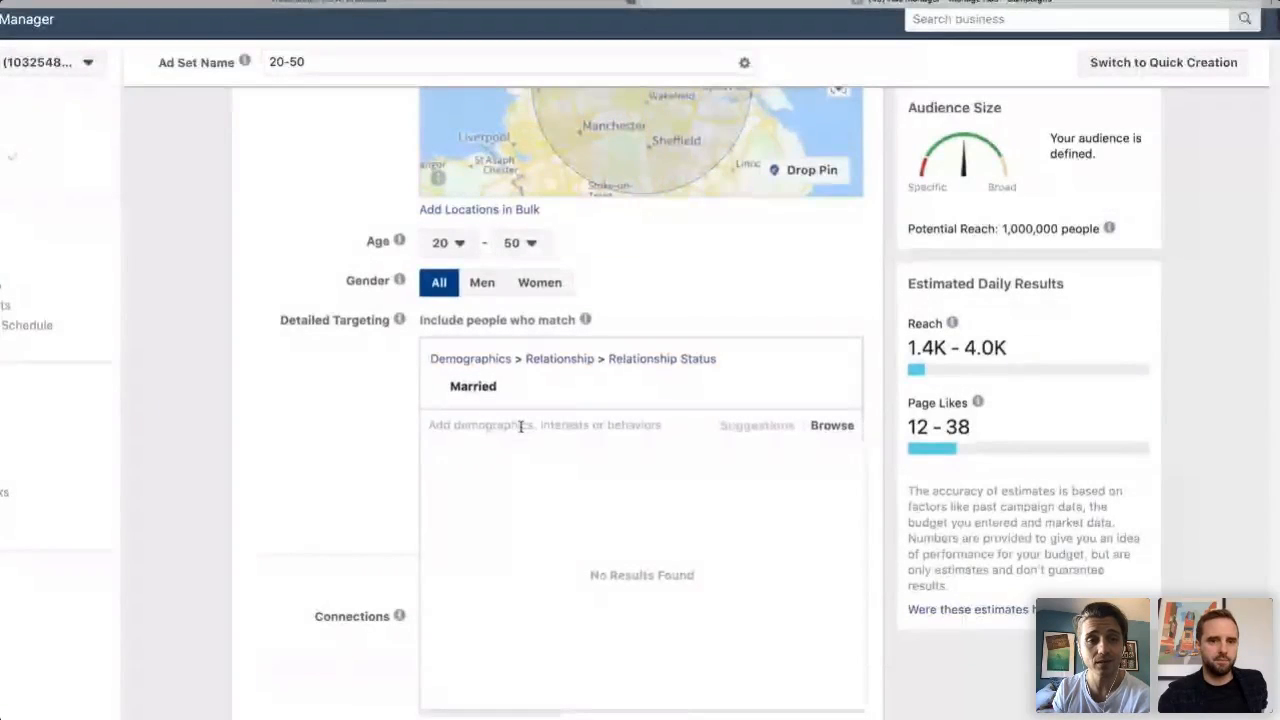
Search the detailed targeting options for "pregnant", and clear the search text.
type("preg")
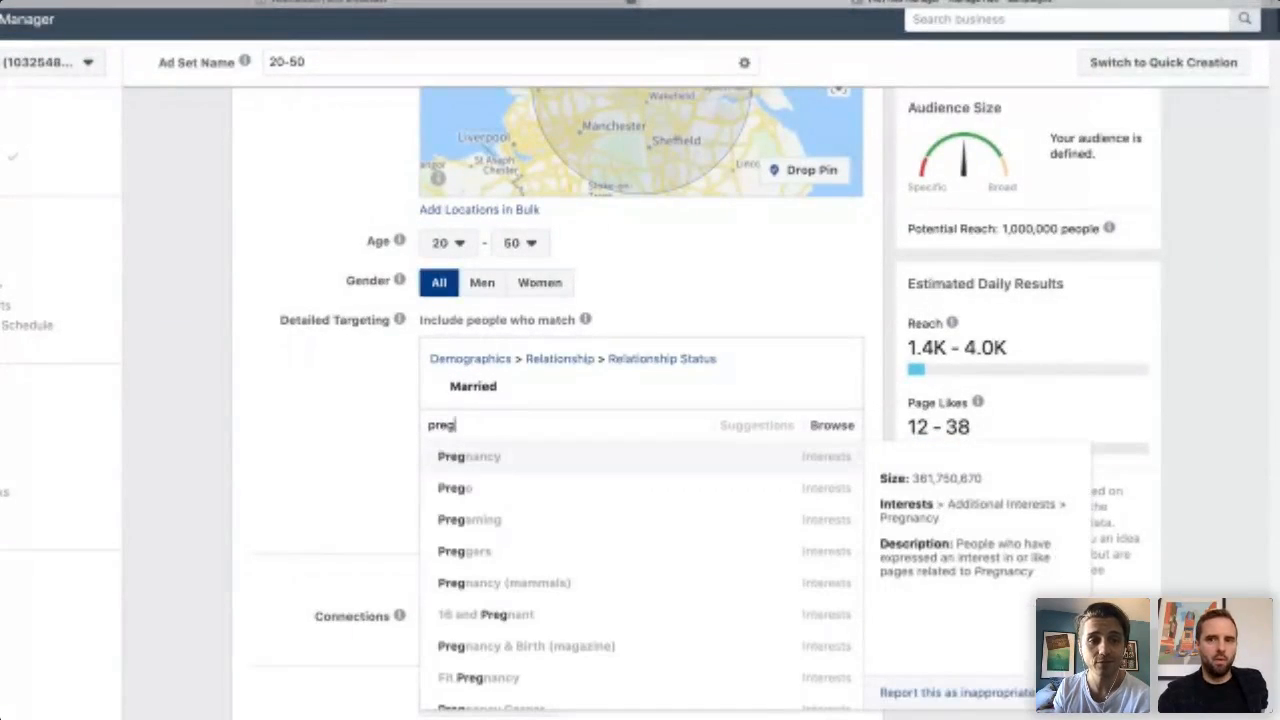
type("na")
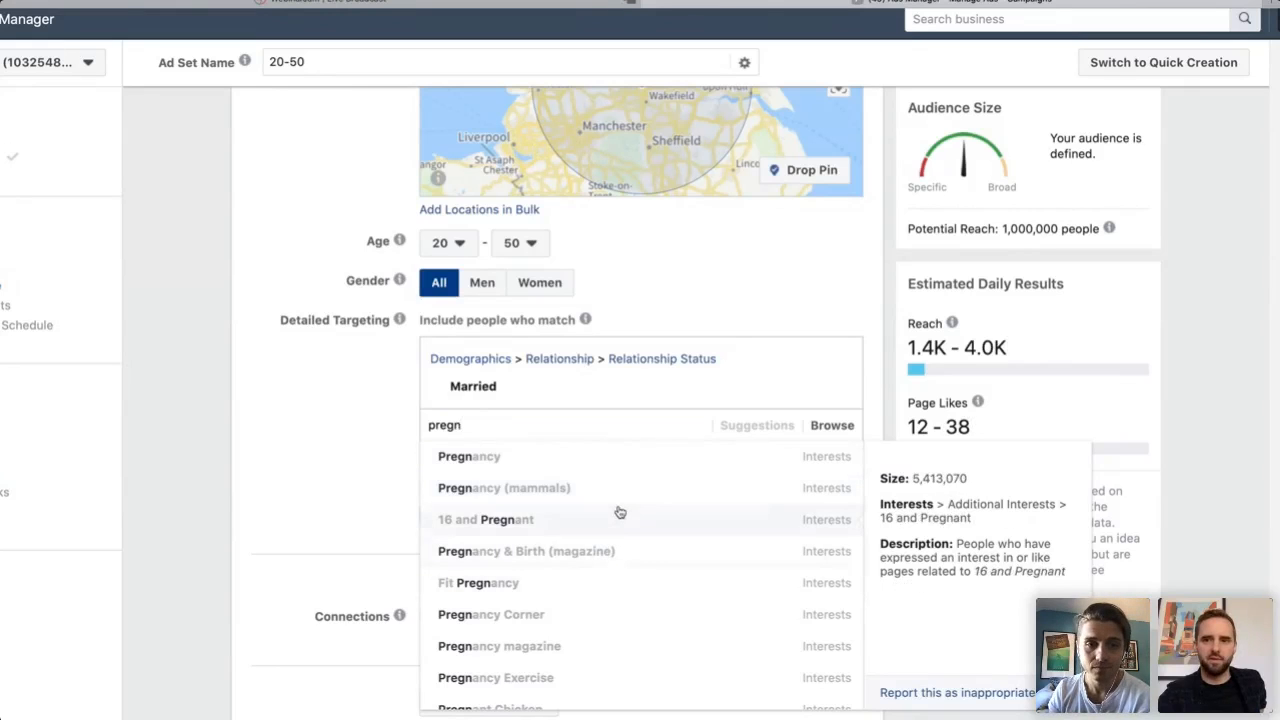
type("ant")
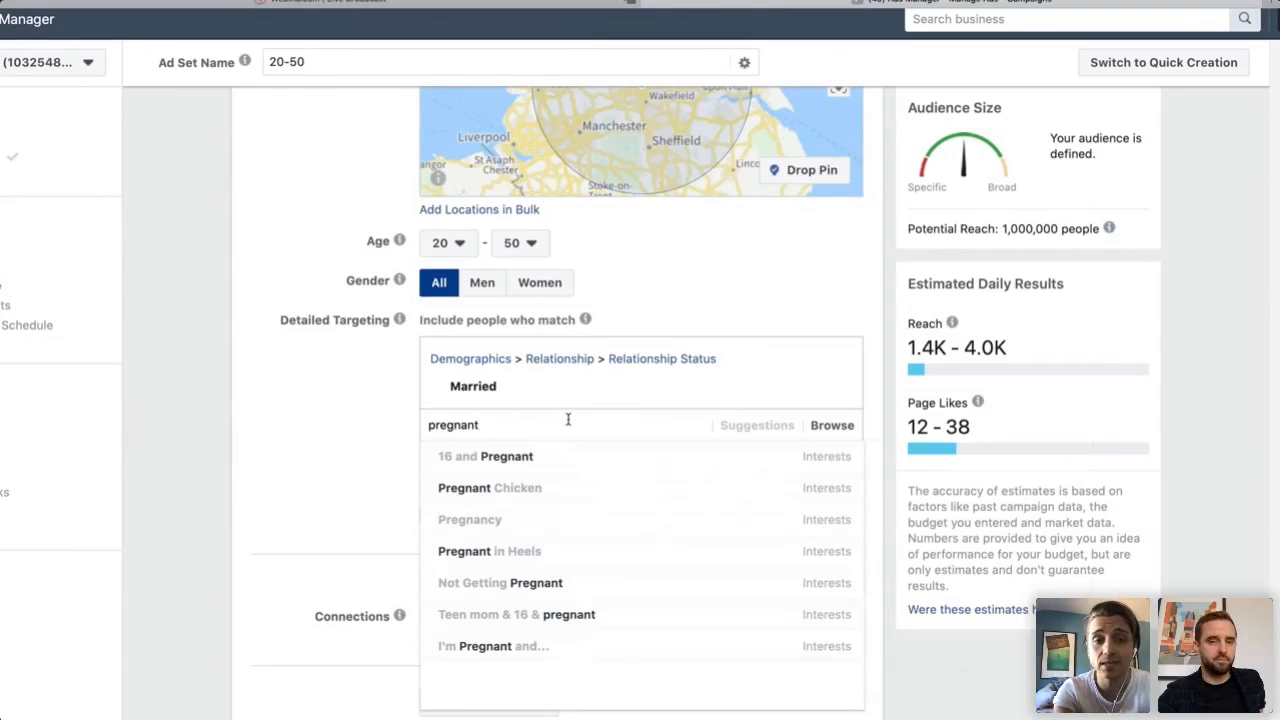
key("BackSpace")
key("BackSpace")
key("BackSpace")
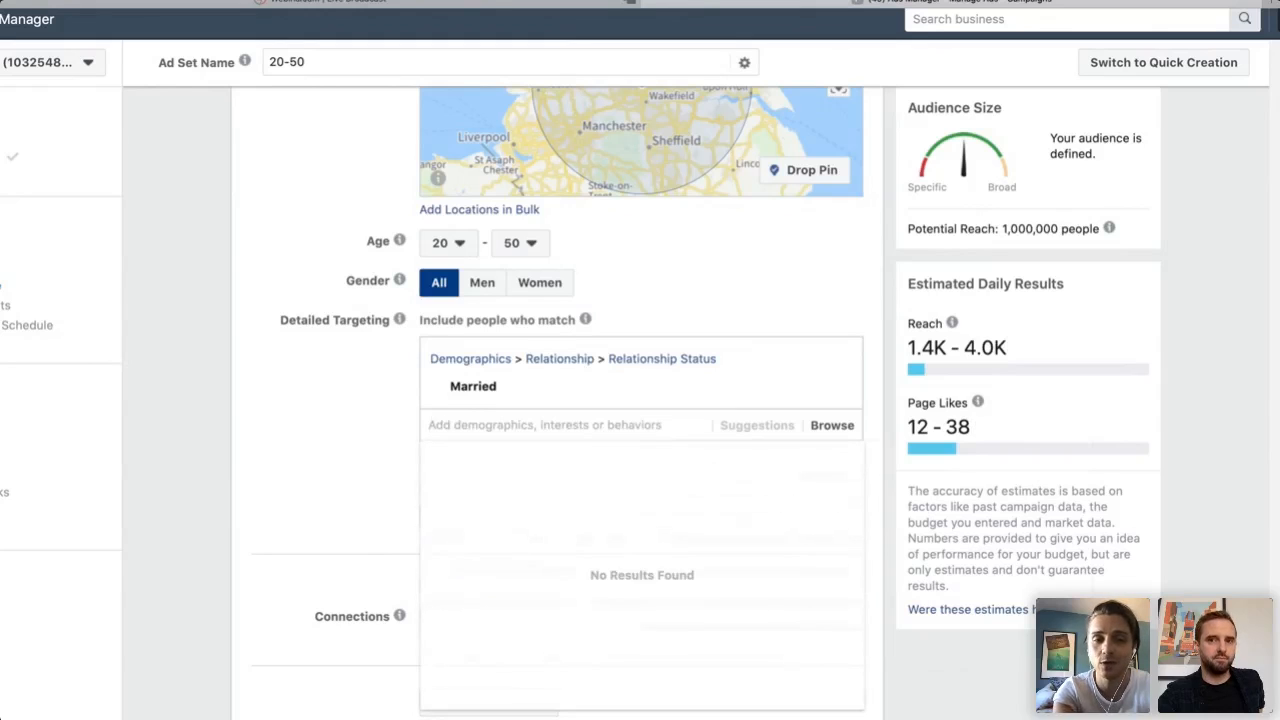
Search the detailed targeting options for "child birth" and look through the suggestions.
type("child birth")
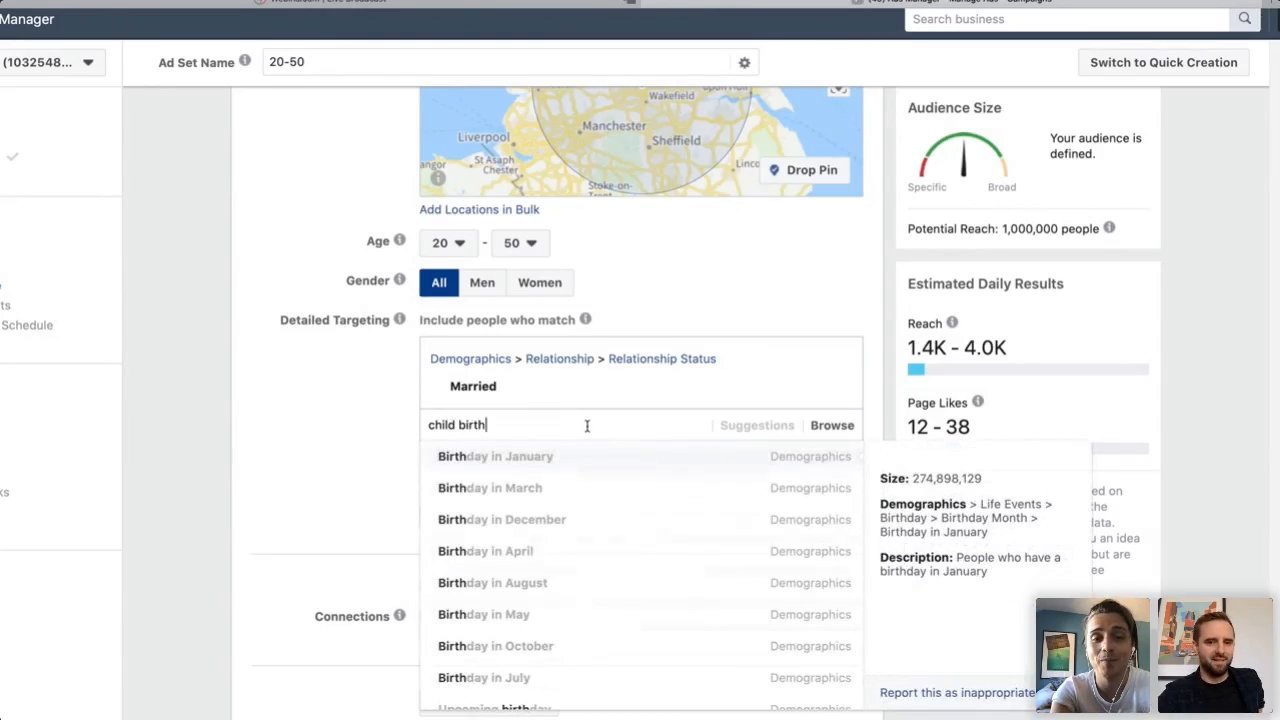
scroll(599, 500, "down", 5)
scroll(597, 534, "up", 8)
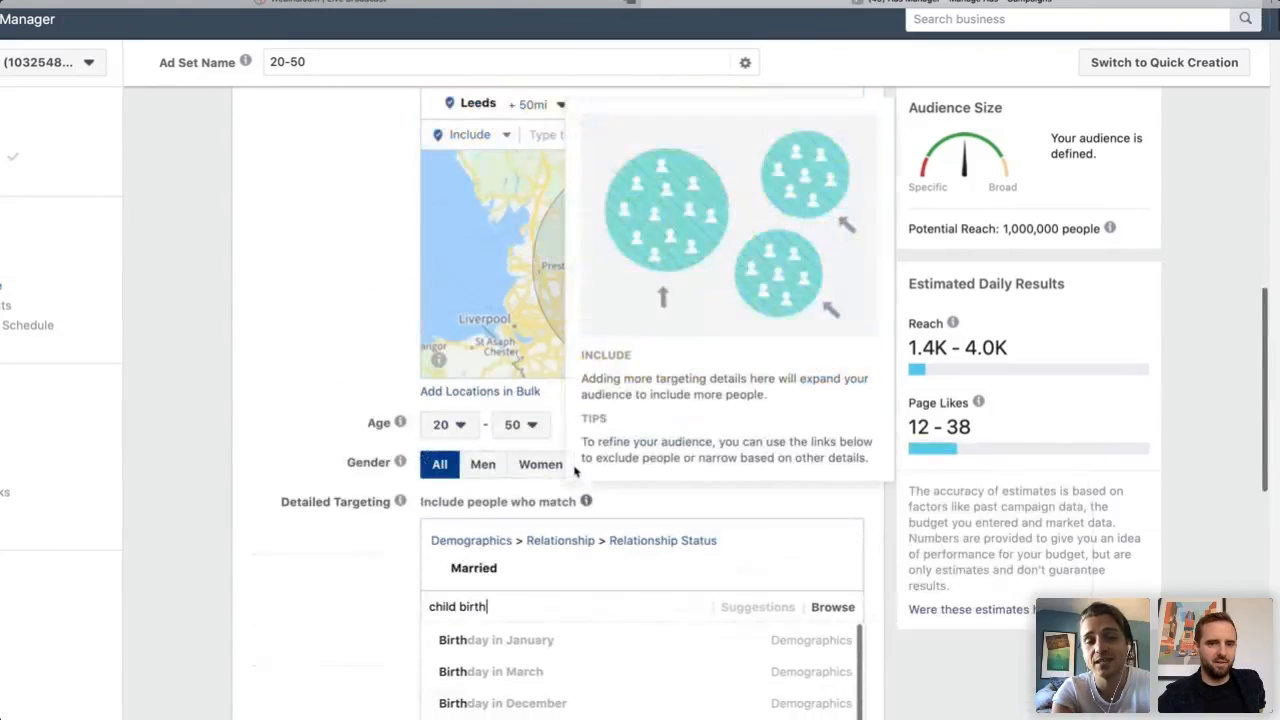
Search the detailed targeting options for "child" and look through the suggested interests.
scroll(351, 620, "down", 3)
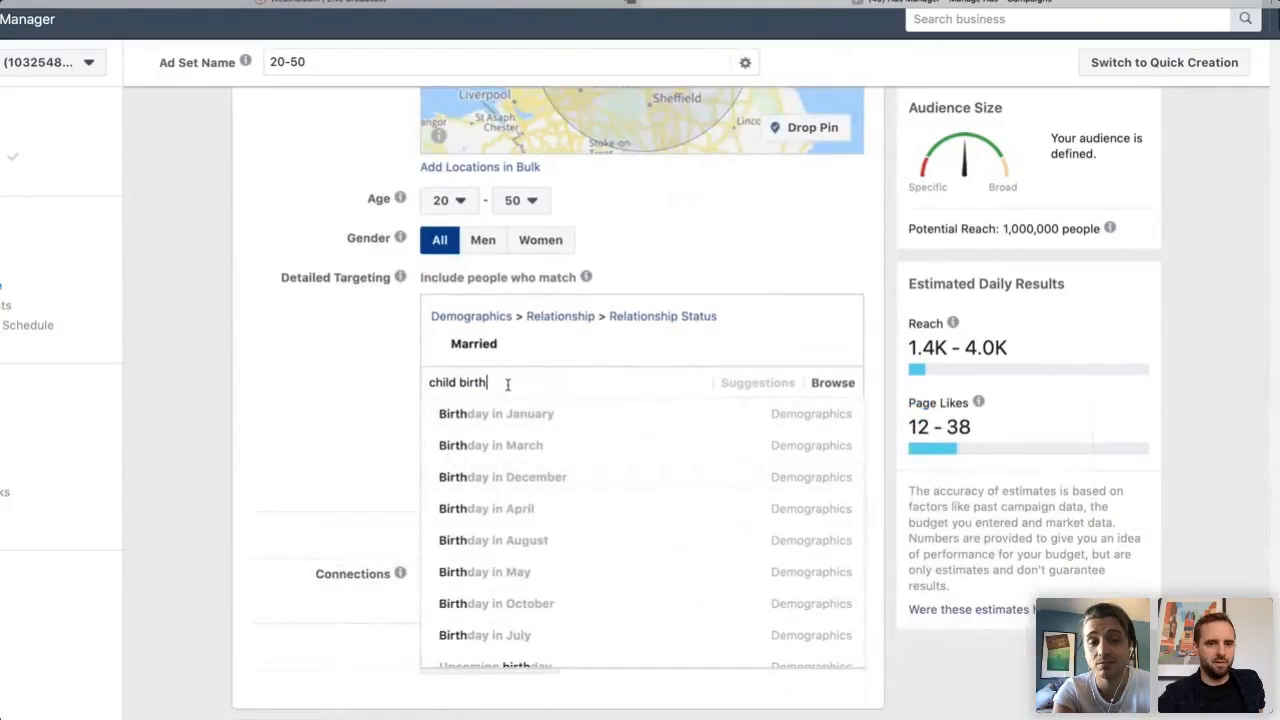
triple_click(510, 382)
key("BackSpace")
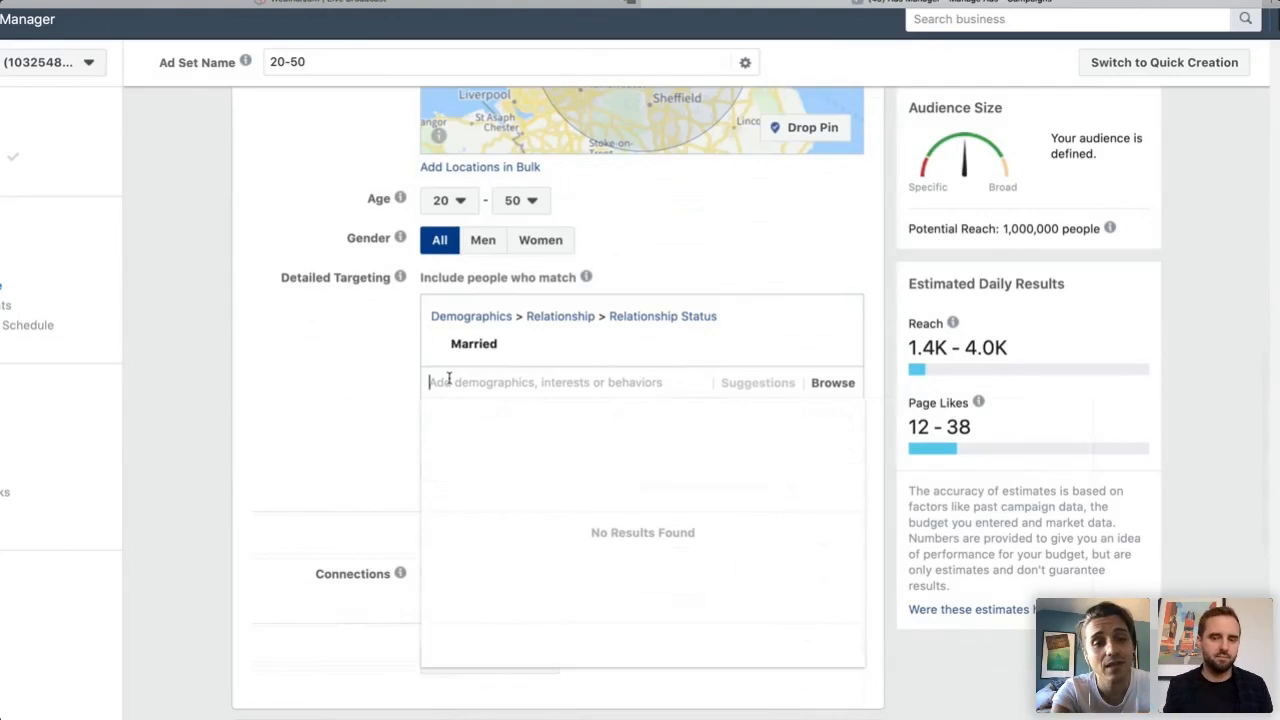
type("child")
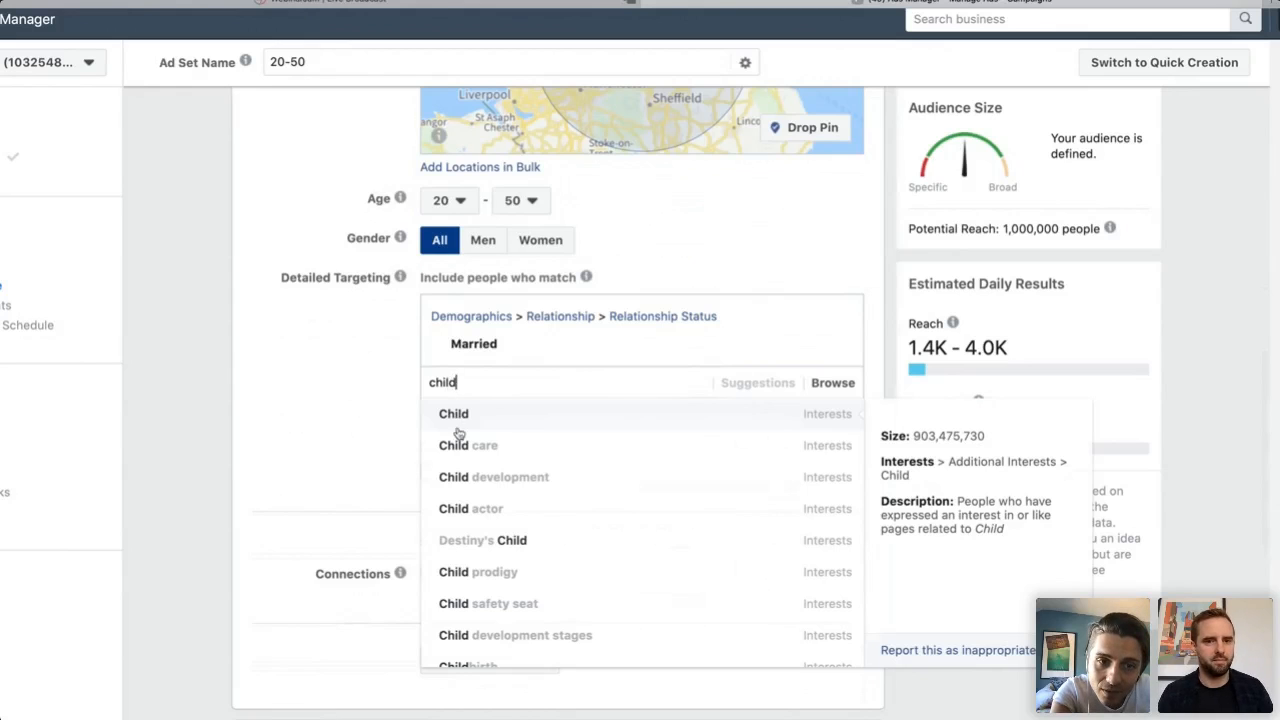
scroll(552, 514, "down", 3)
scroll(553, 514, "down", 2)
scroll(552, 514, "up", 4)
scroll(597, 480, "down", 3)
scroll(605, 515, "up", 3)
scroll(605, 515, "down", 4)
scroll(605, 515, "down", 2)
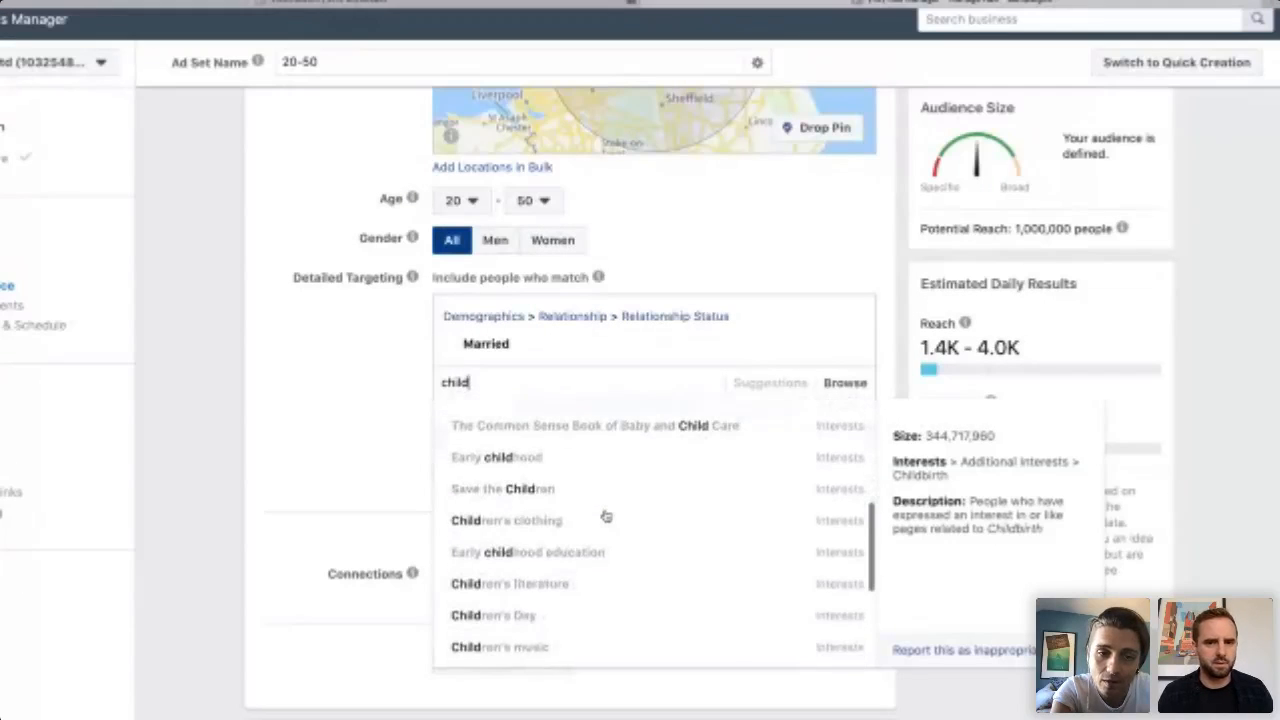
scroll(605, 515, "up", 5)
scroll(605, 515, "down", 1)
scroll(605, 515, "up", 2)
scroll(605, 515, "down", 5)
scroll(605, 515, "up", 6)
scroll(605, 515, "down", 8)
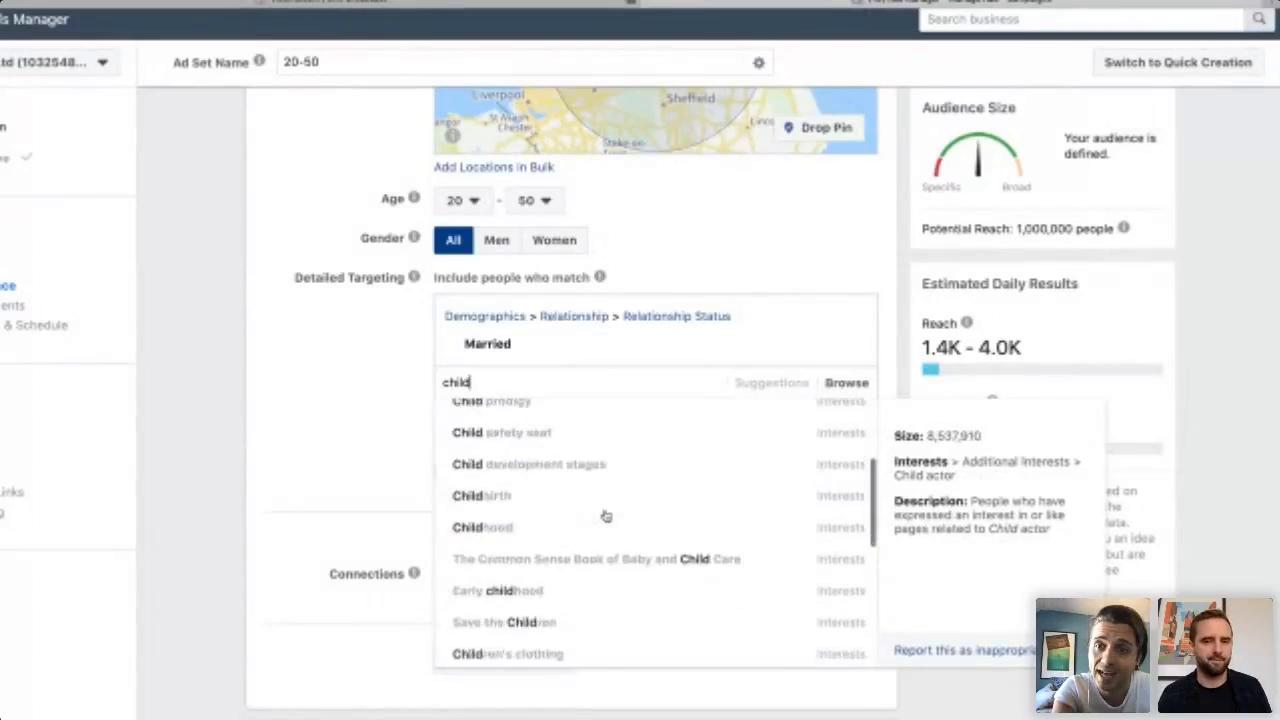
scroll(605, 515, "up", 9)
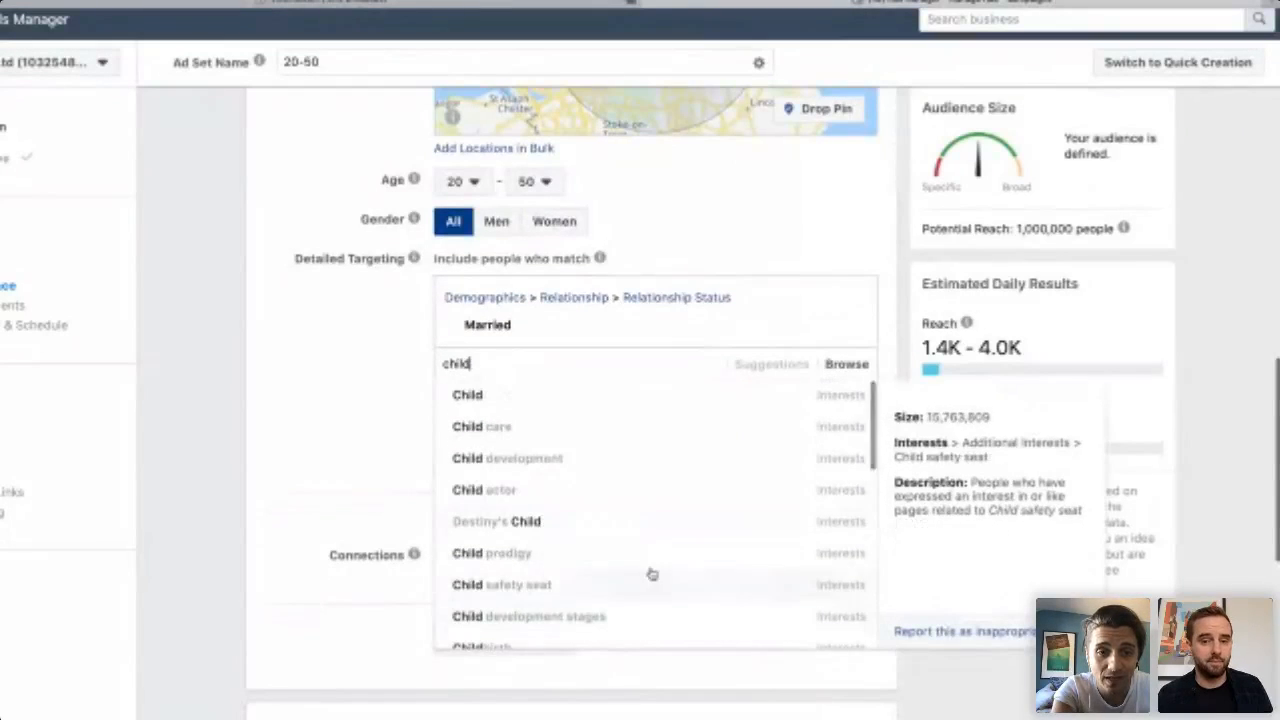
scroll(623, 589, "down", 10)
scroll(700, 500, "up", 8)
scroll(680, 410, "down", 8)
scroll(680, 411, "up", 7)
scroll(683, 410, "down", 2)
scroll(683, 410, "down", 5)
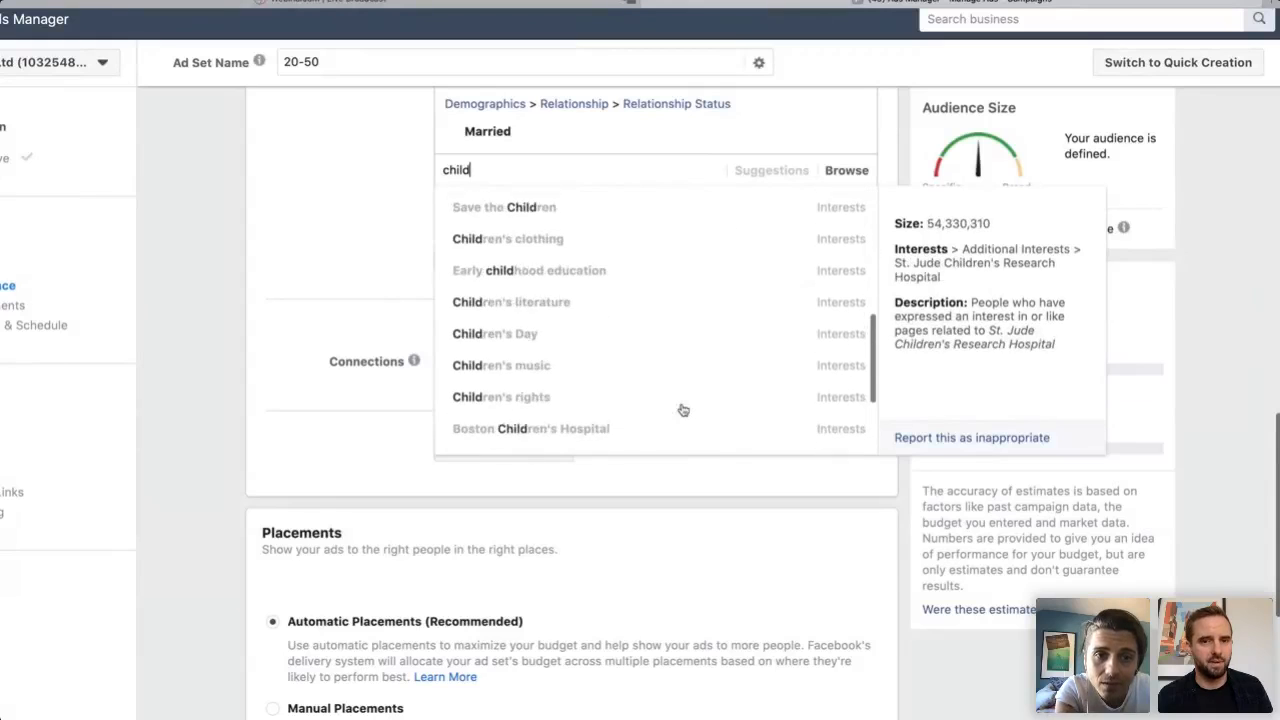
scroll(683, 410, "up", 8)
scroll(683, 410, "down", 5)
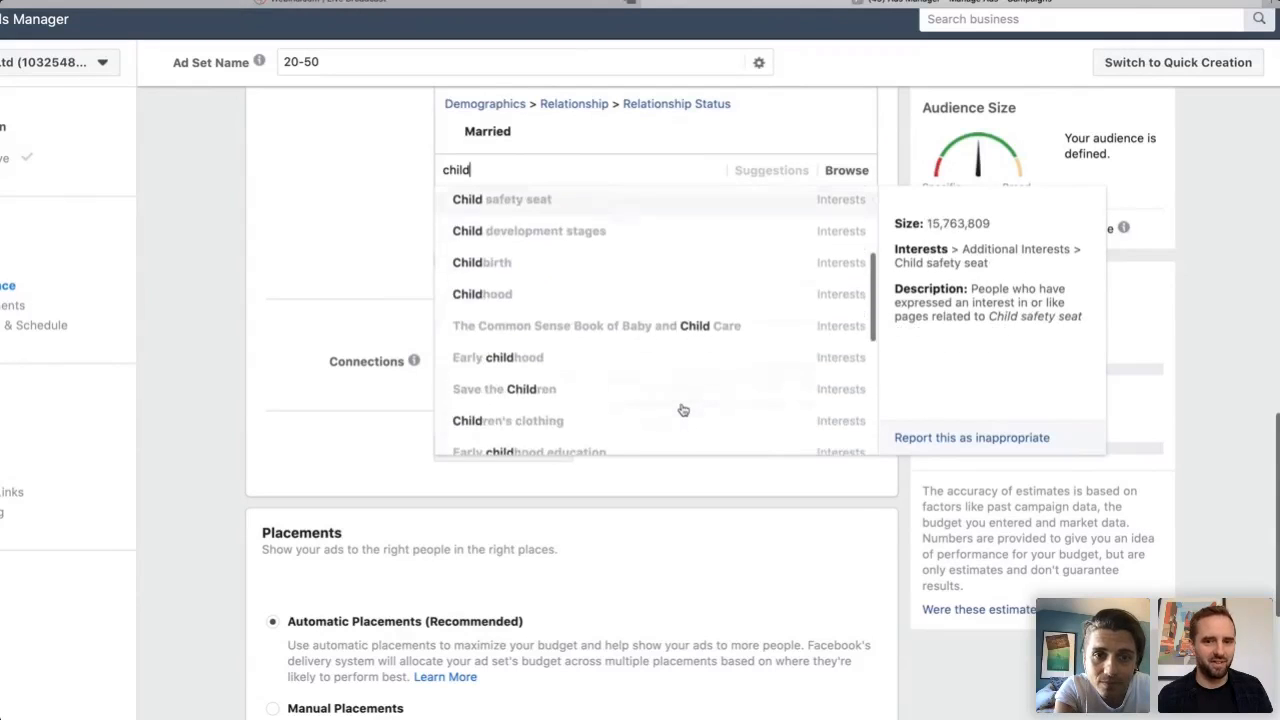
scroll(683, 410, "up", 7)
scroll(683, 410, "up", 3)
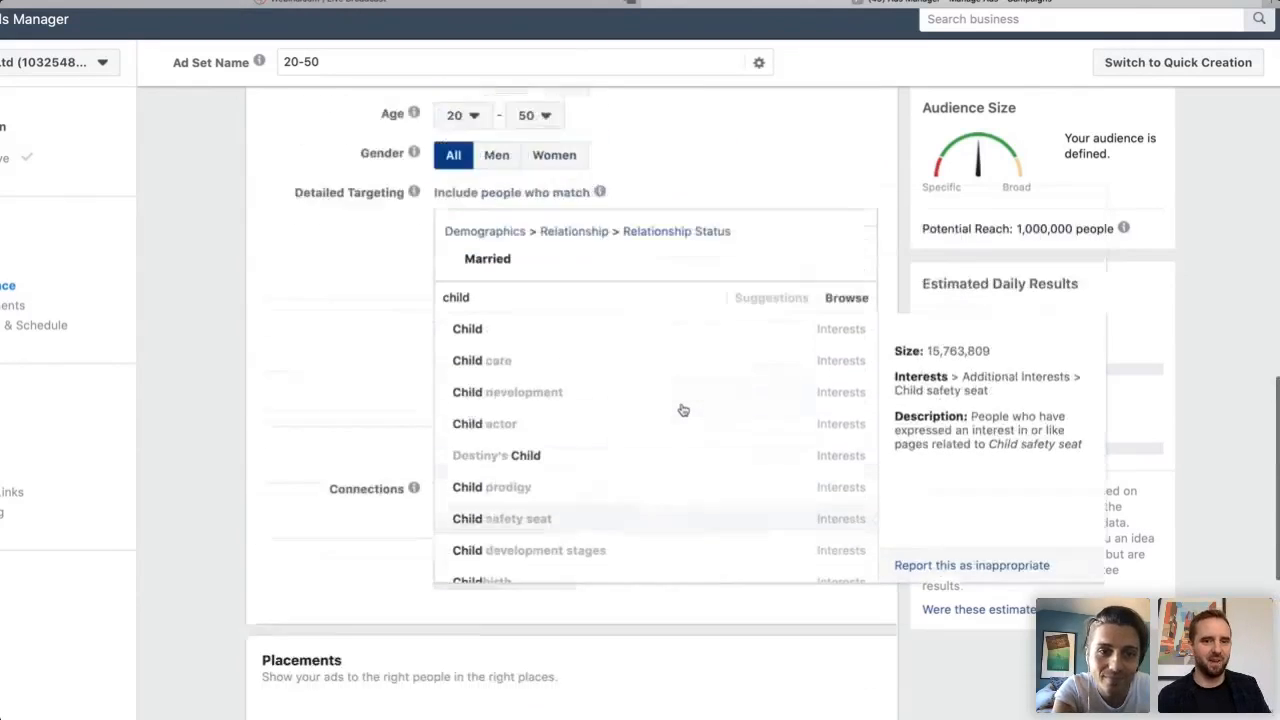
scroll(563, 509, "down", 5)
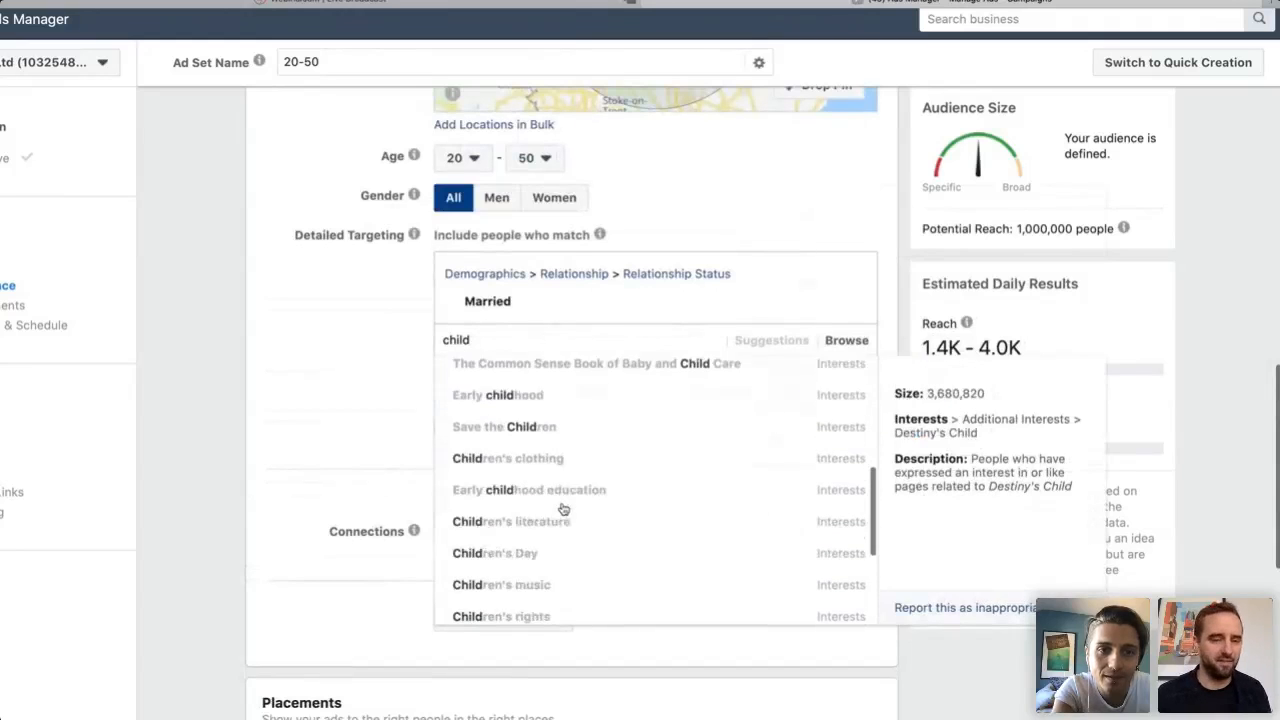
scroll(563, 509, "up", 7)
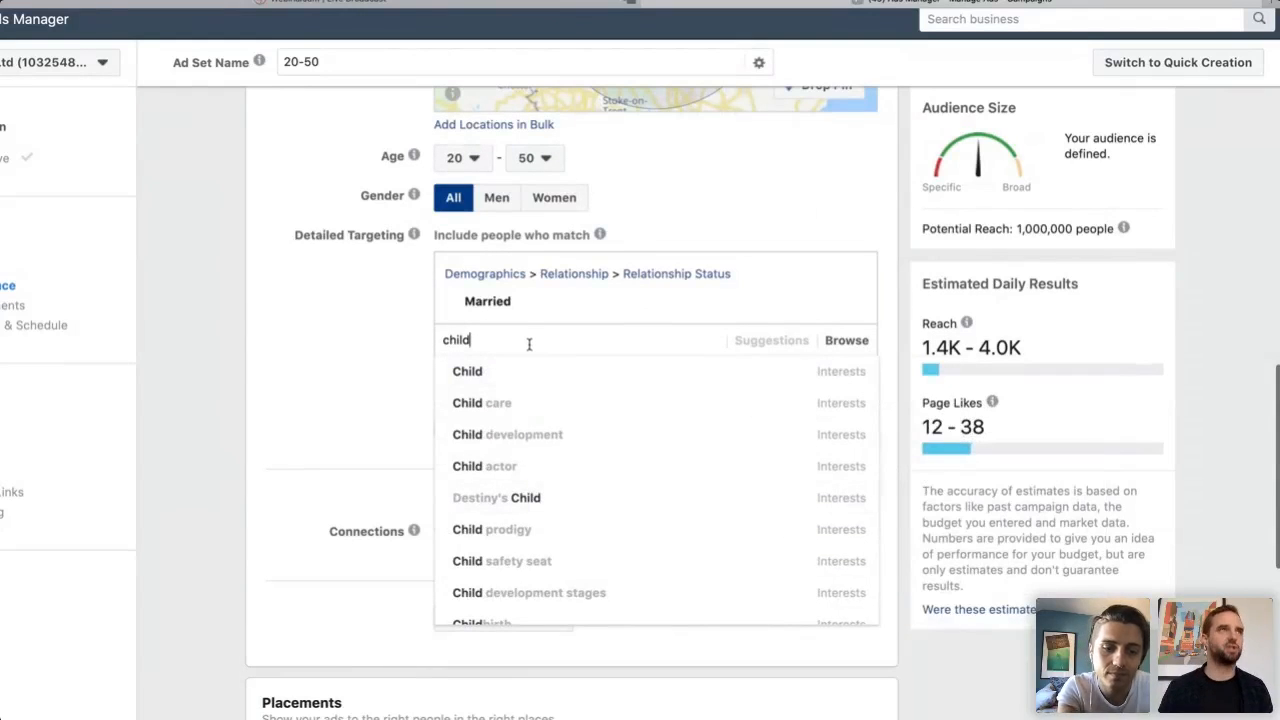
Browse the Demographics targeting categories and examine the options under Relationship > Relationship Status.
left_click(838, 341)
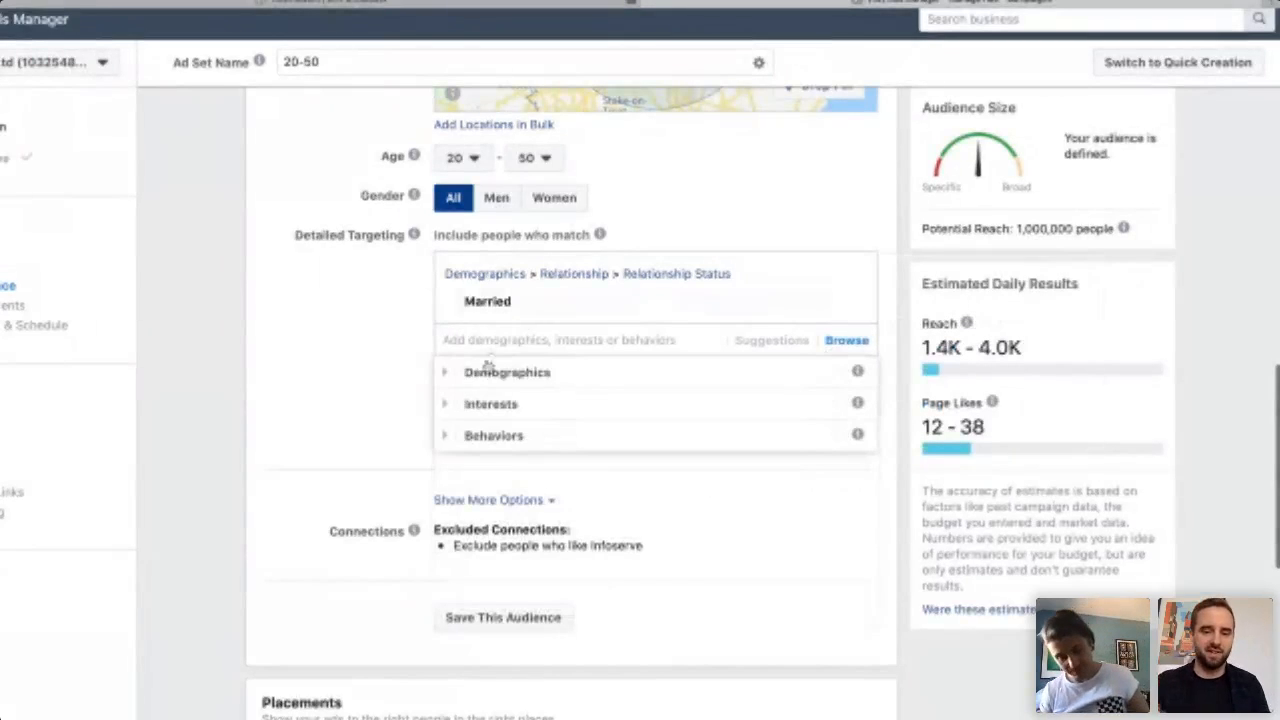
left_click(440, 380)
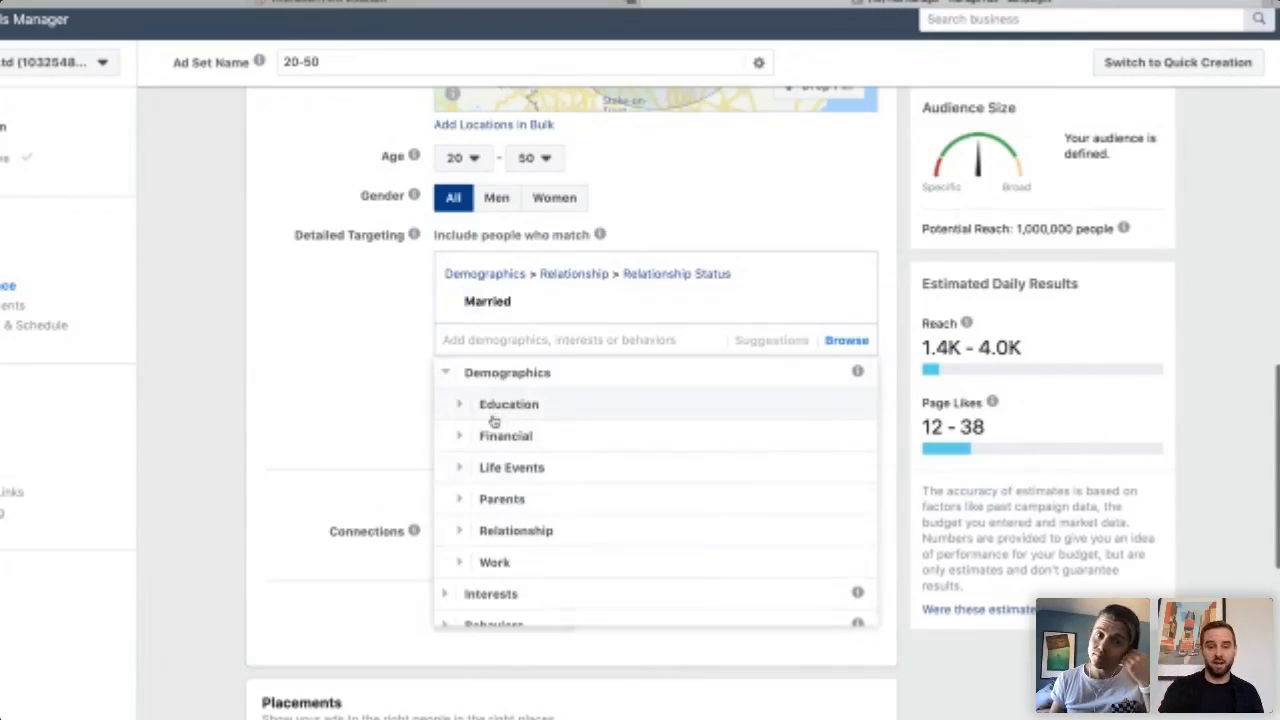
left_click(459, 531)
scroll(560, 500, "down", 1)
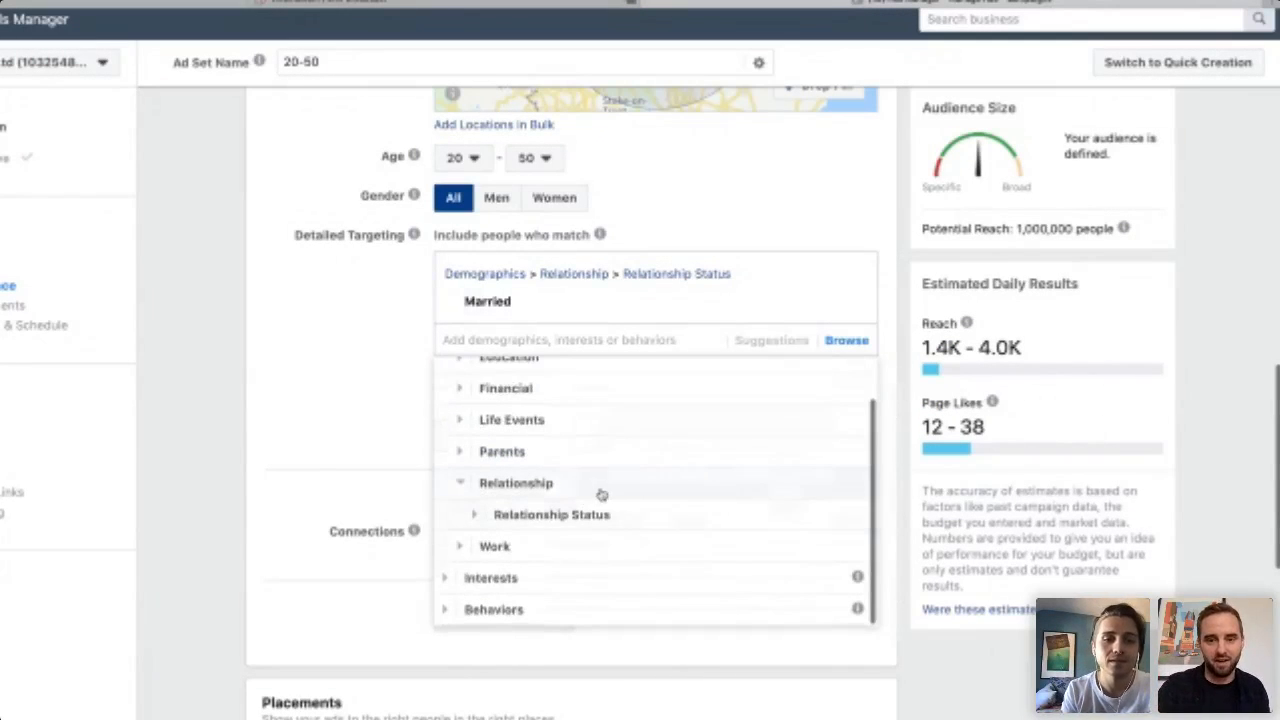
left_click(478, 516)
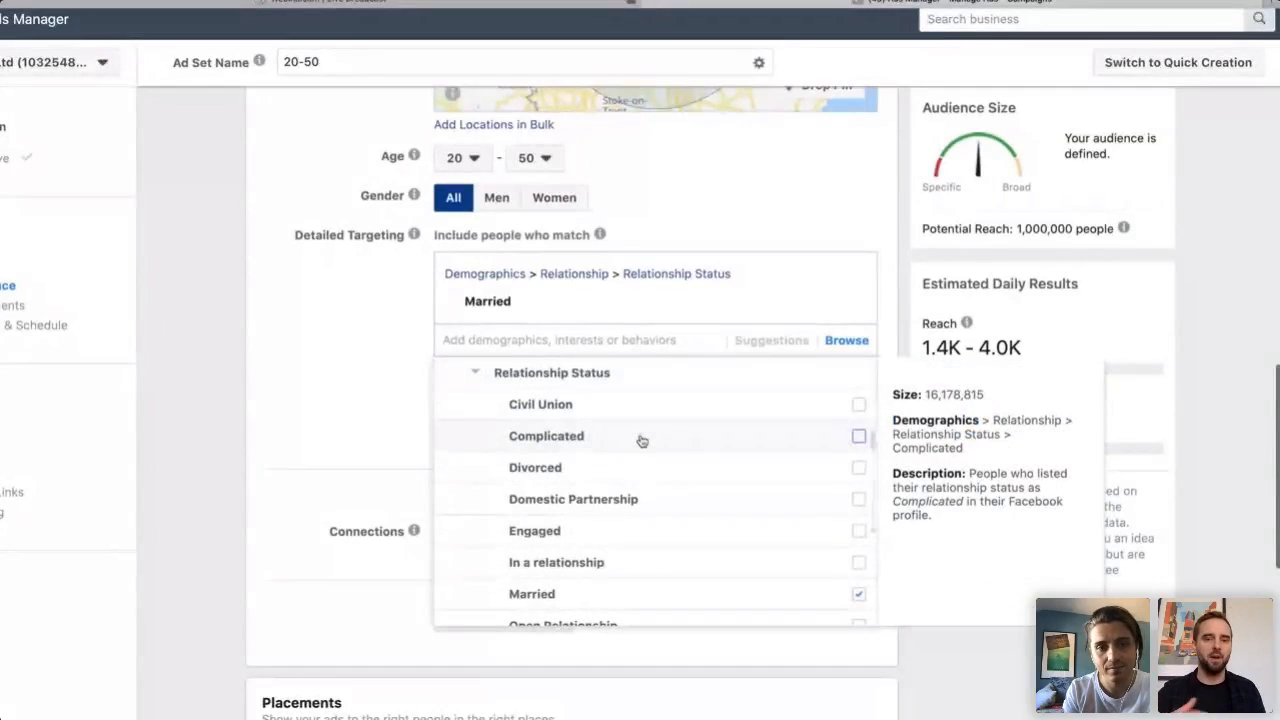
scroll(641, 441, "down", 3)
scroll(641, 441, "up", 5)
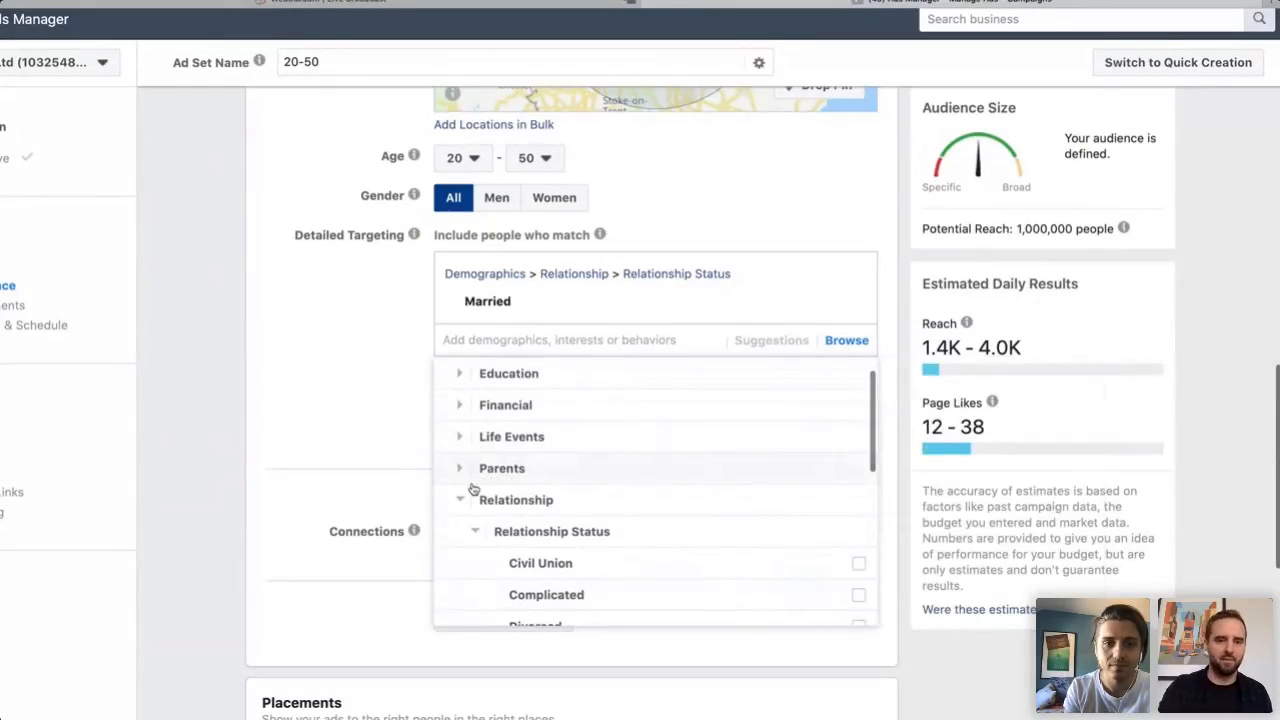
Add New Parents (0-12 months) from Demographics > Parents > All Parents to the detailed targeting, review the other parent options and close the list.
left_click(459, 475)
left_click(474, 485)
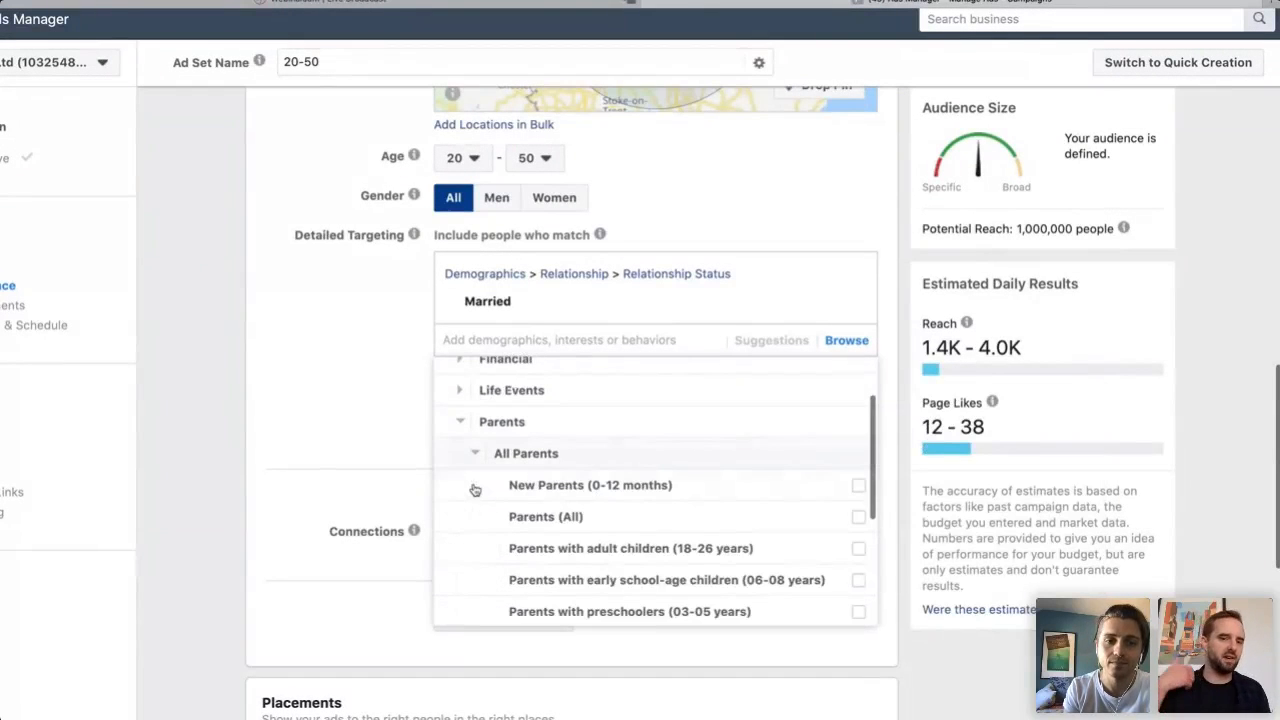
scroll(475, 490, "down", 2)
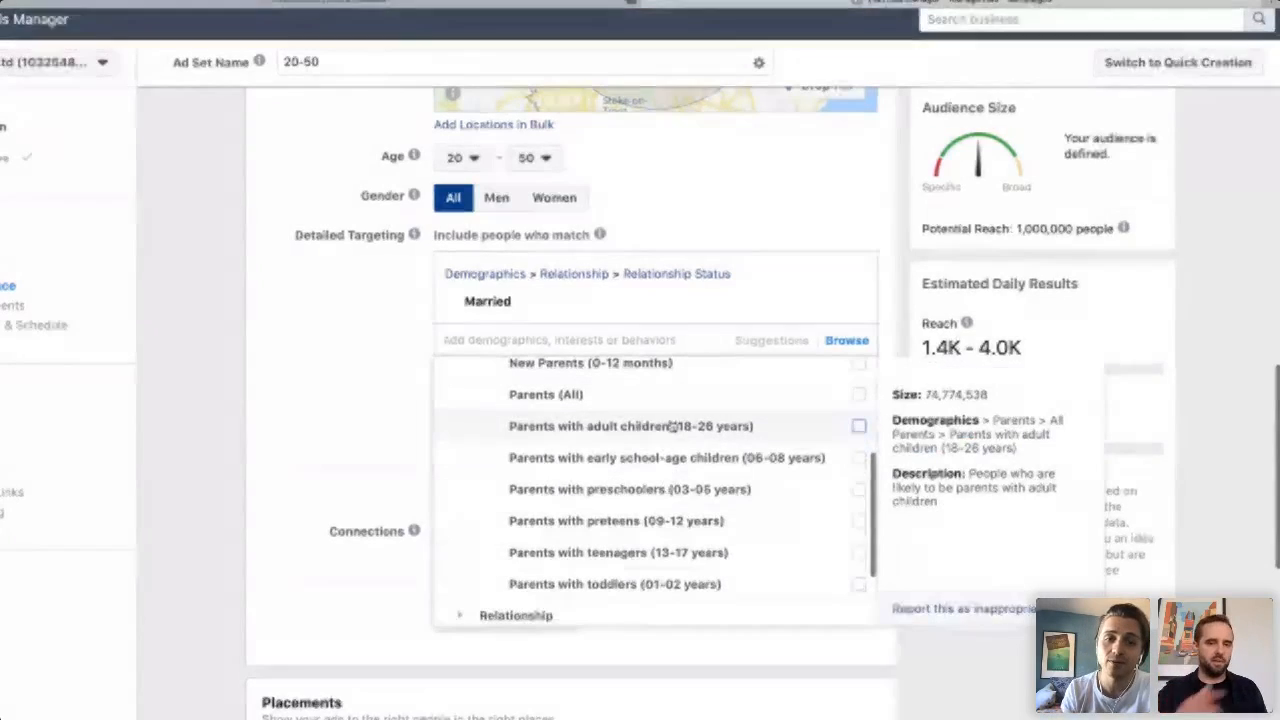
scroll(670, 426, "up", 1)
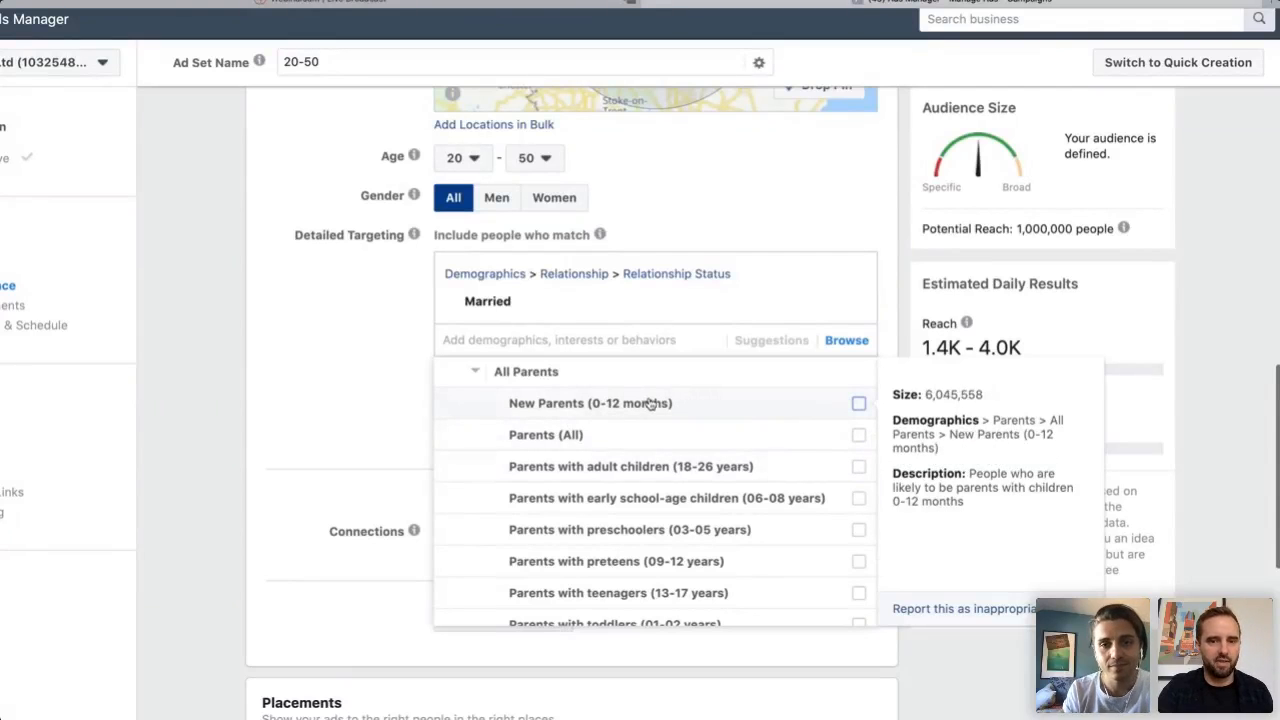
left_click(686, 410)
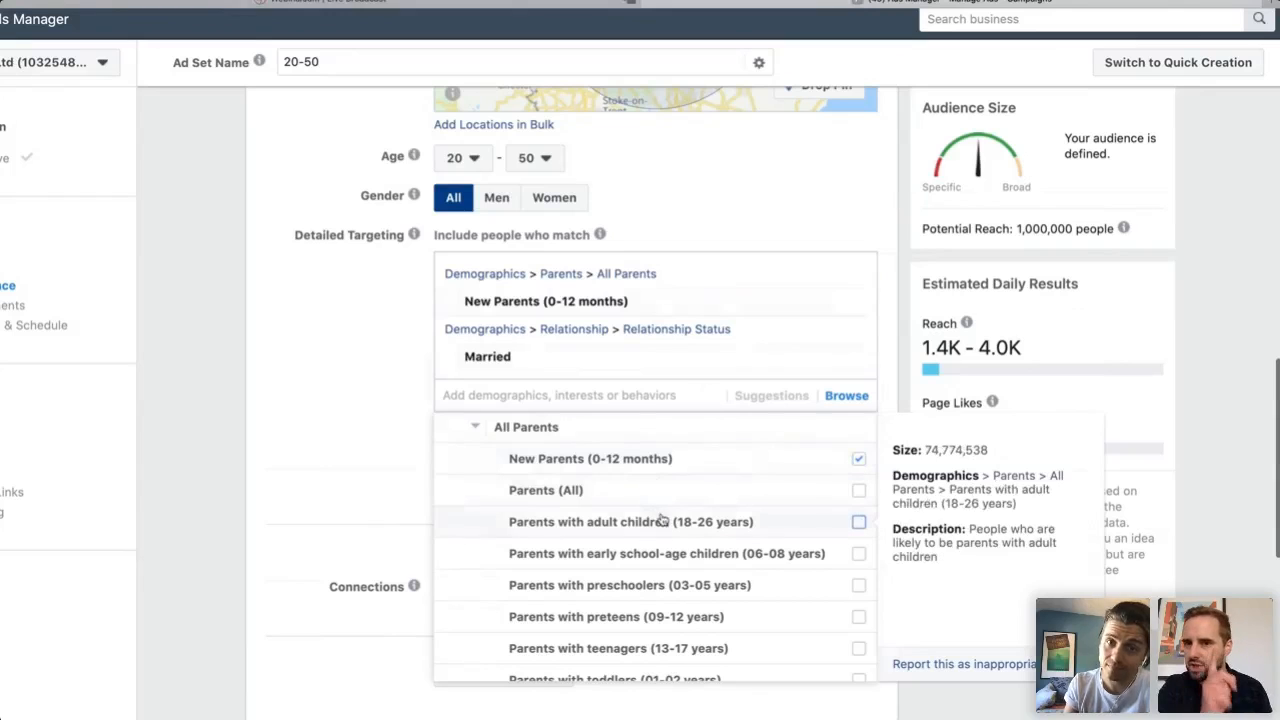
scroll(623, 553, "down", 2)
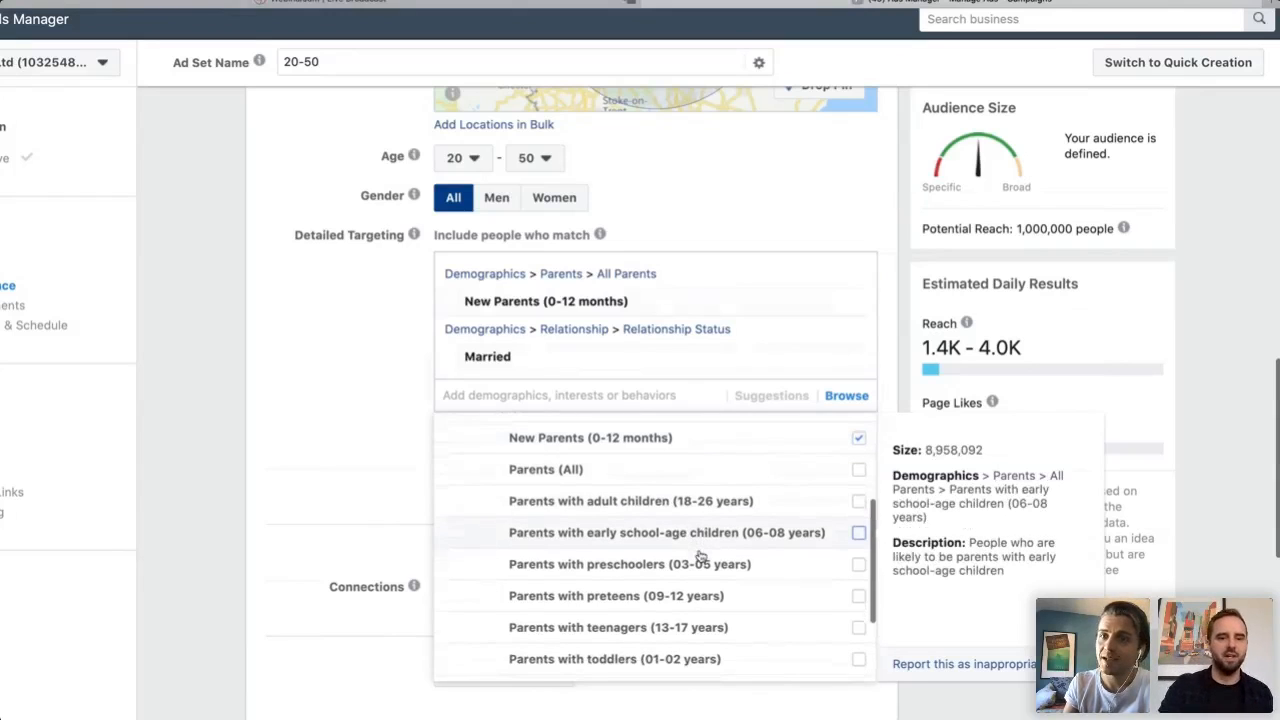
scroll(700, 556, "down", 2)
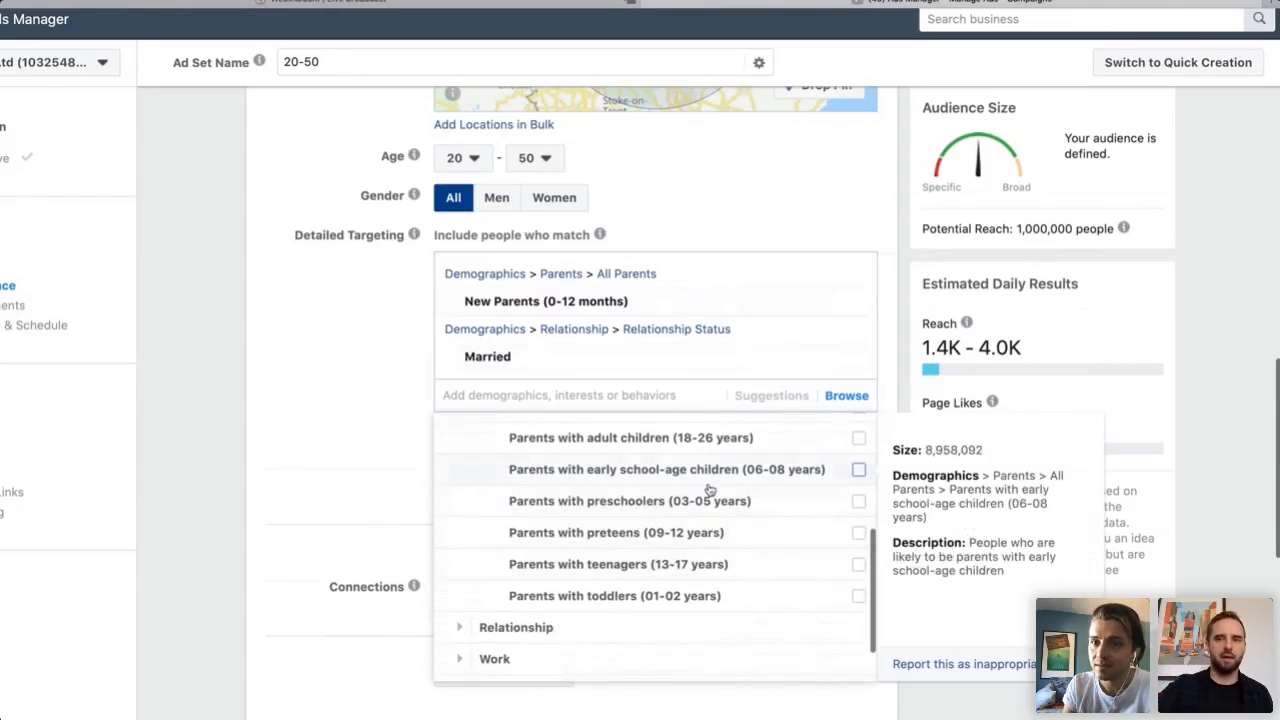
scroll(680, 615, "down", 2)
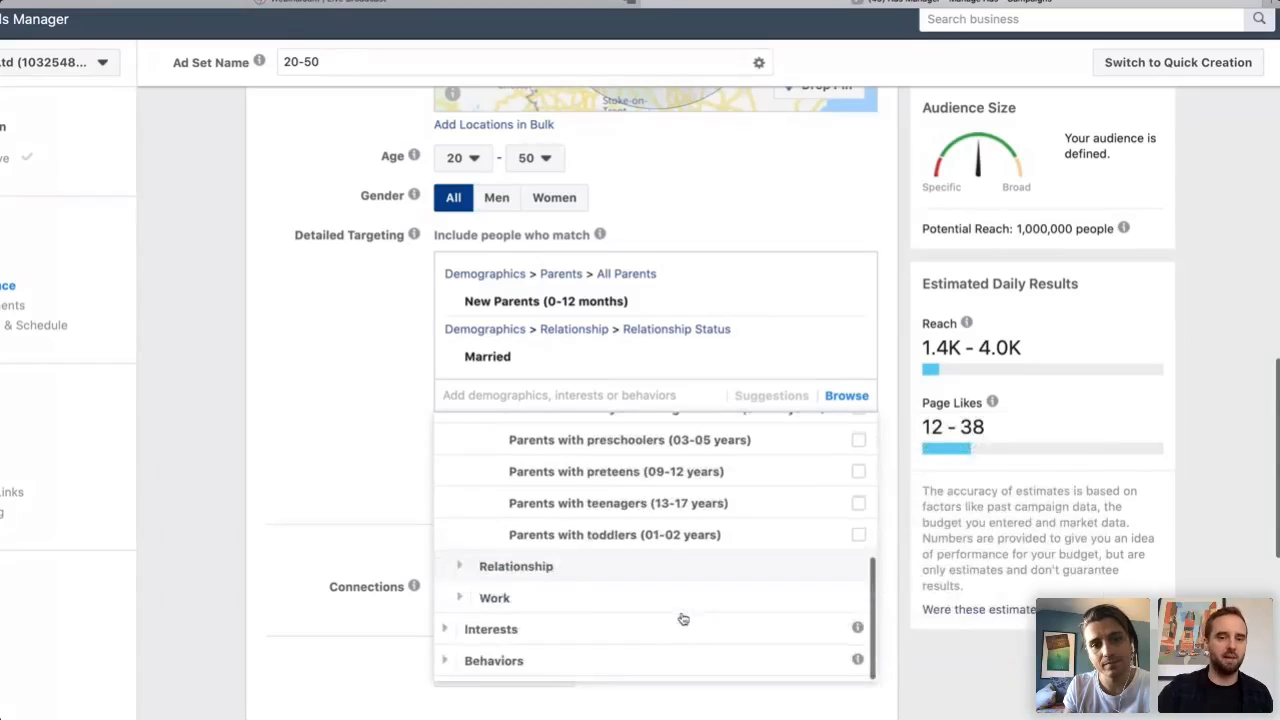
left_click(349, 447)
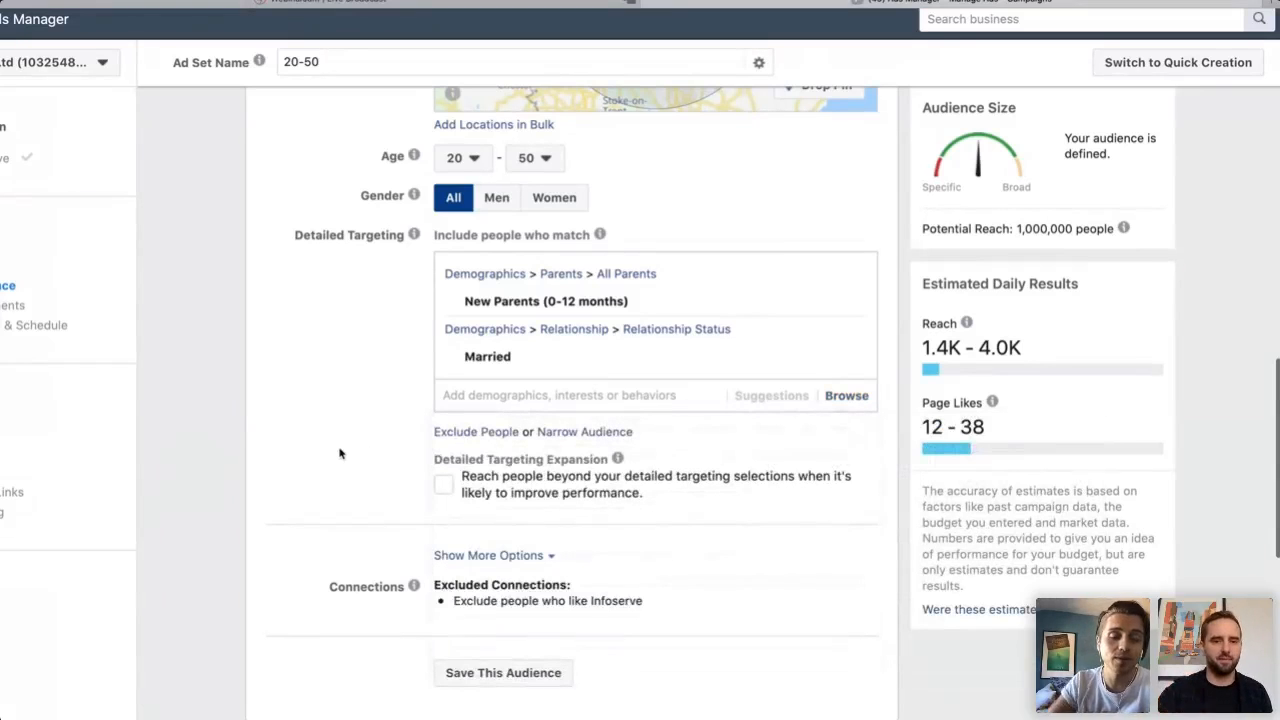
Enable Detailed Targeting Expansion to reach people beyond the selections, and check the audience size information.
scroll(364, 444, "down", 3)
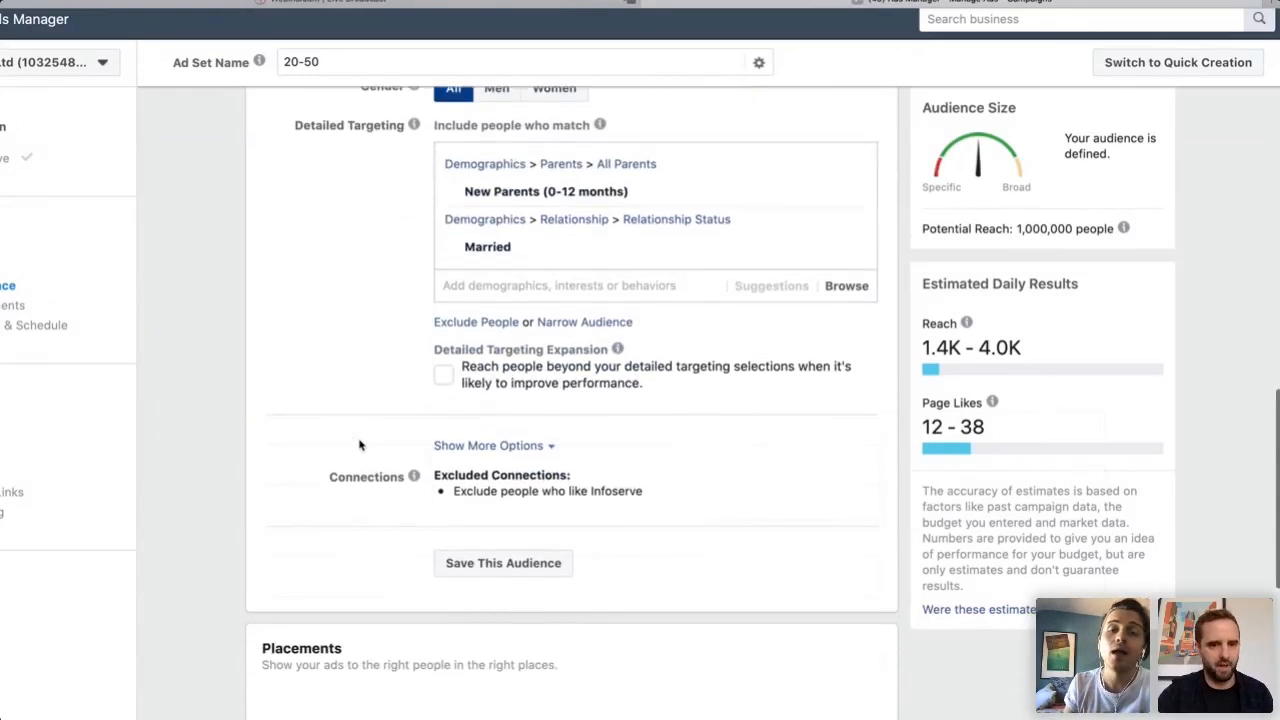
scroll(360, 445, "down", 2)
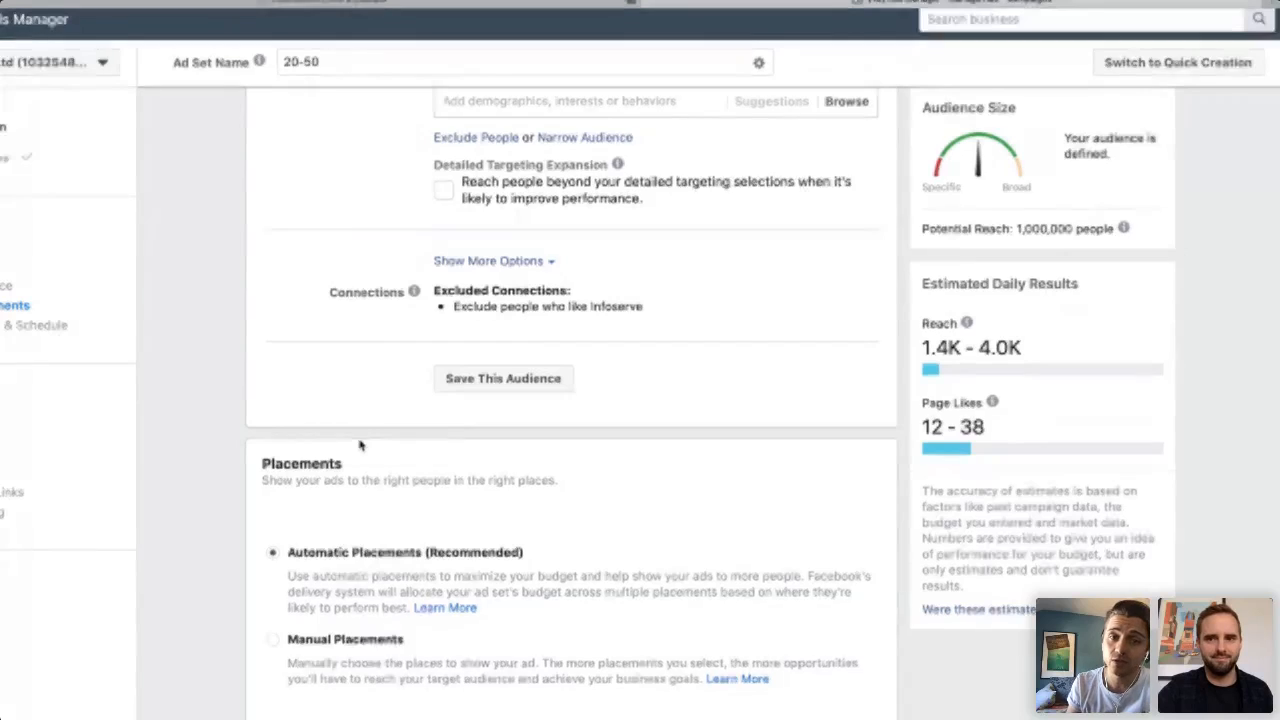
scroll(370, 405, "down", 2)
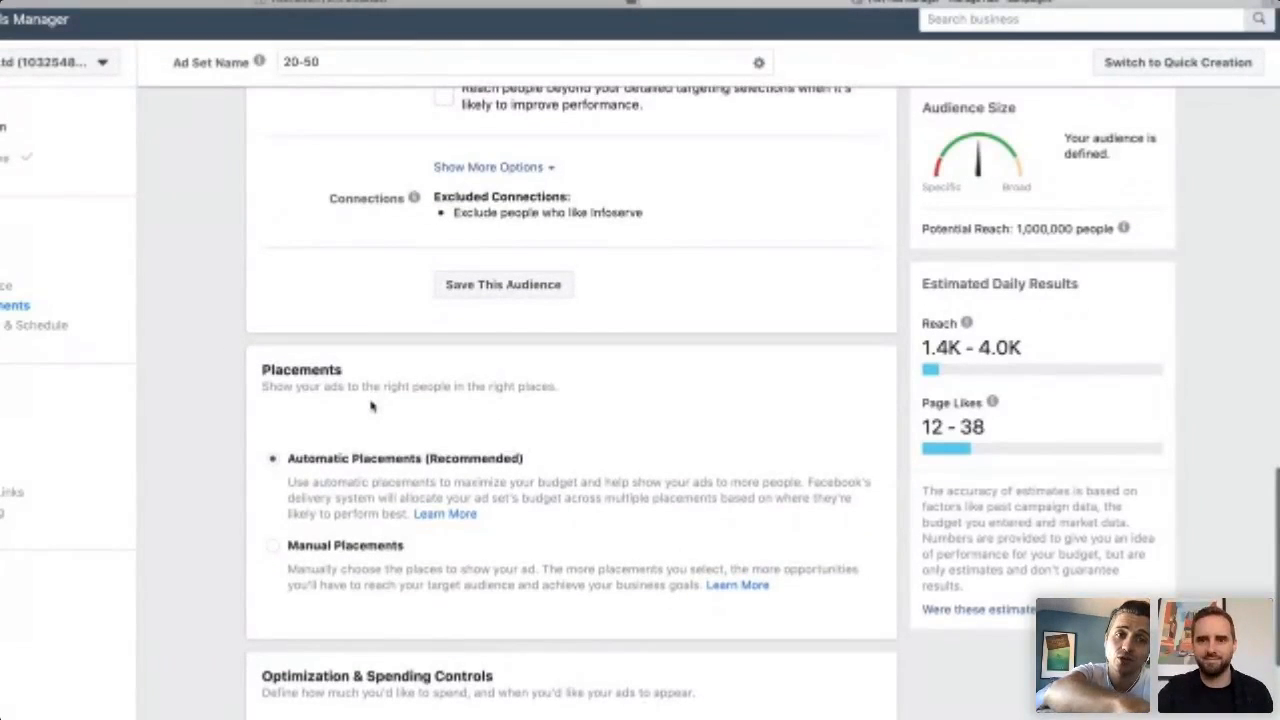
scroll(370, 405, "up", 3)
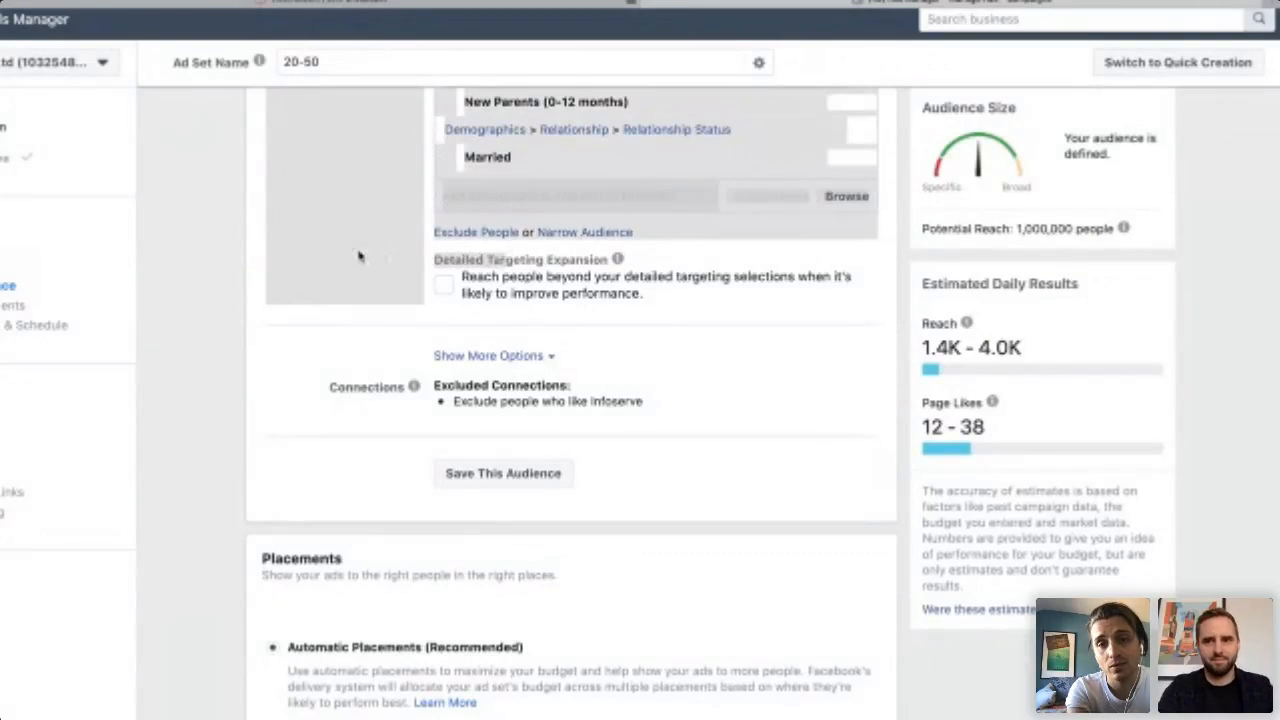
left_click(443, 288)
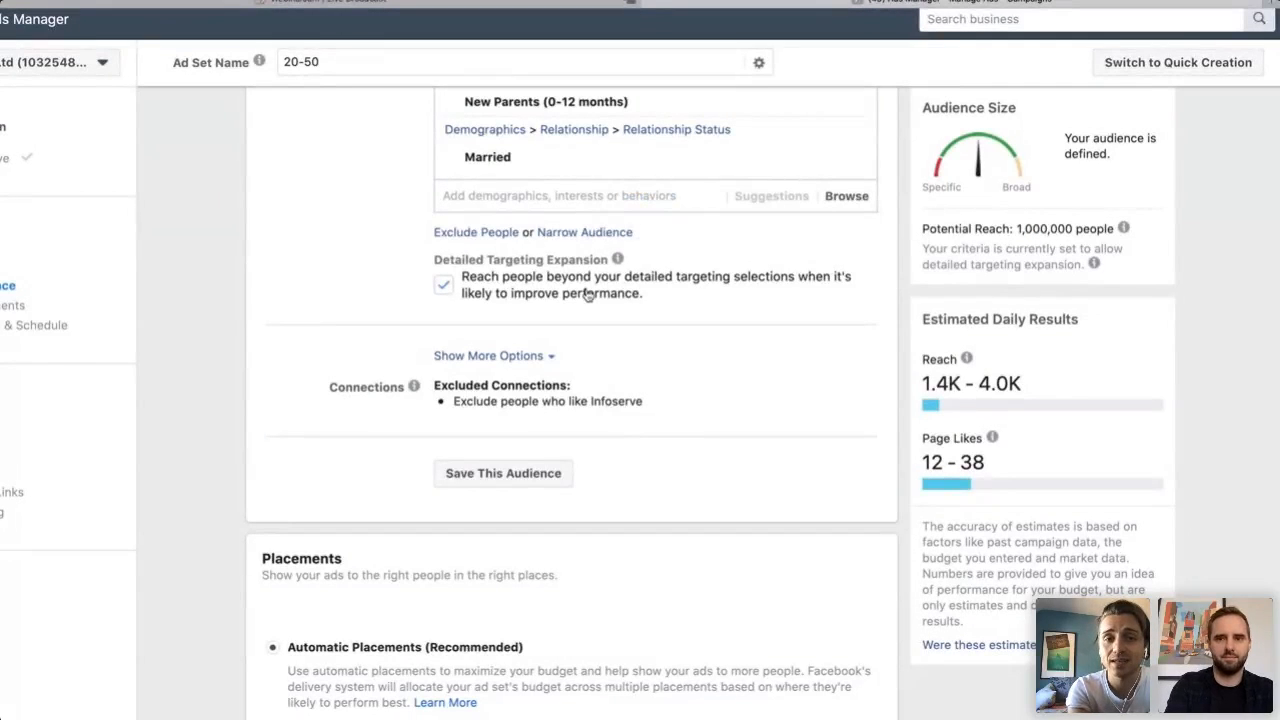
left_click(445, 288)
left_click(446, 288)
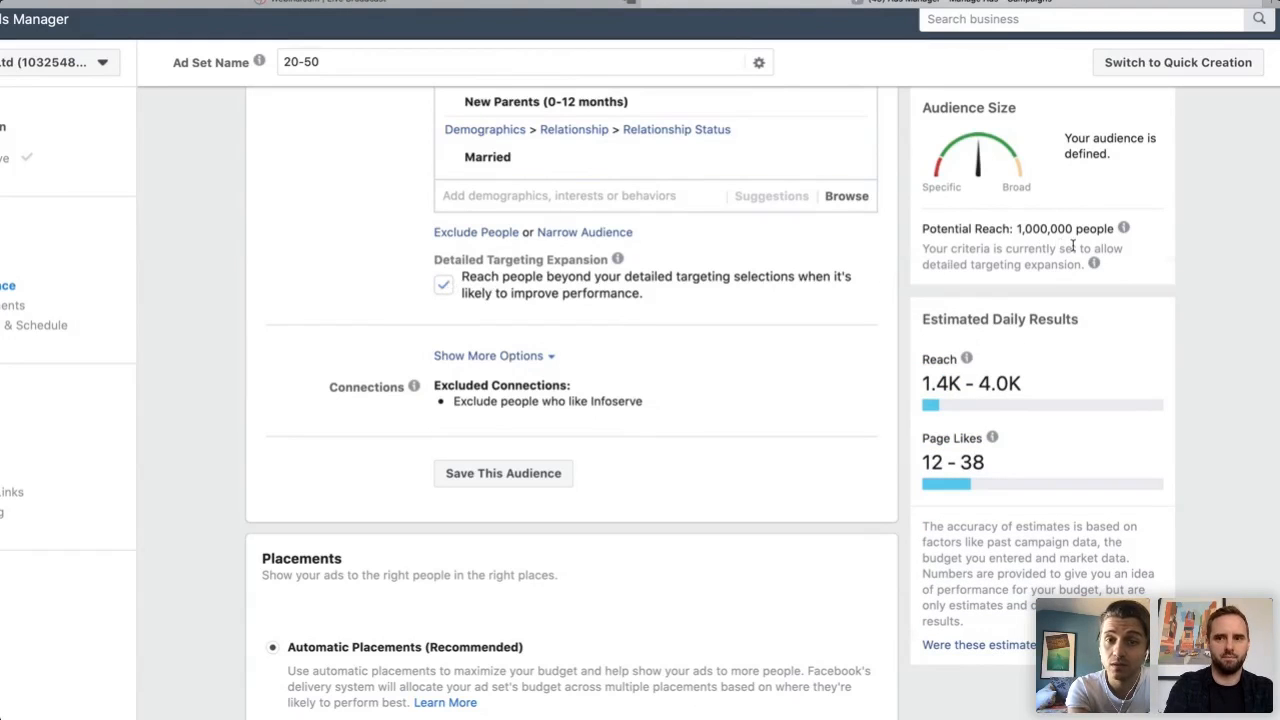
mouse_move(1093, 264)
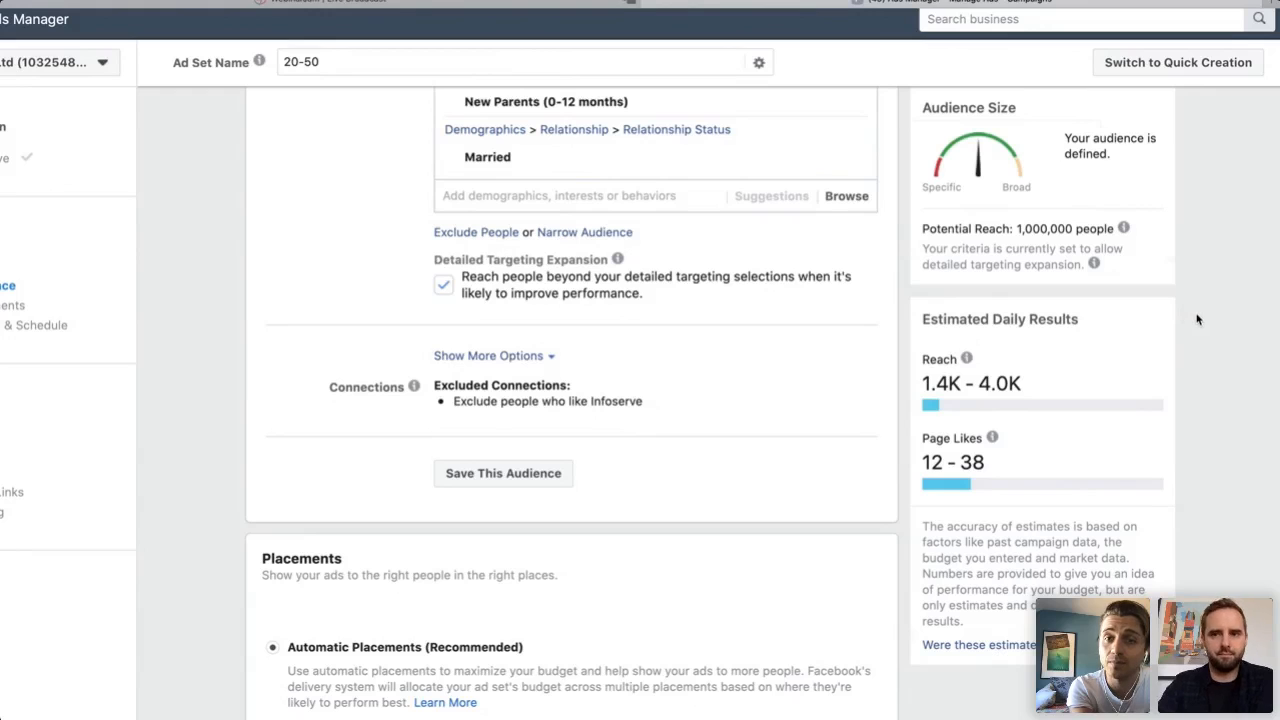
Review the Connections setting below the detailed targeting and view its help information.
scroll(1160, 300, "up", 1)
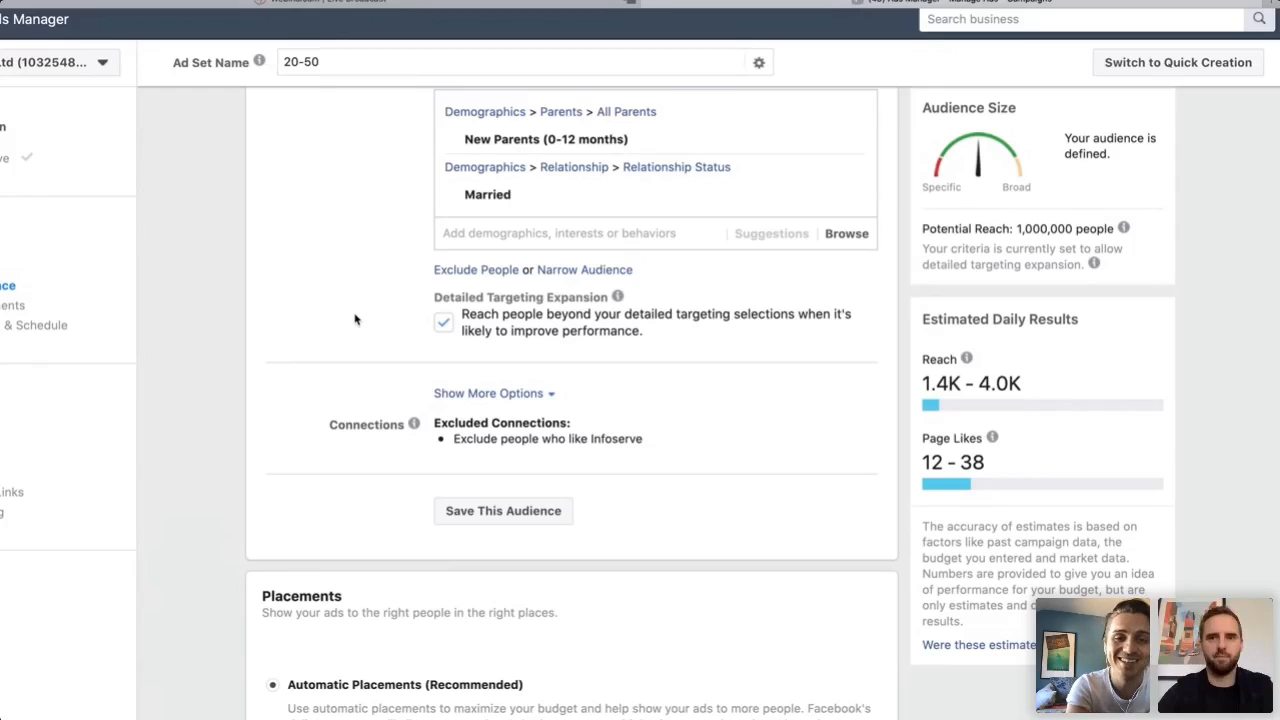
scroll(355, 319, "down", 1)
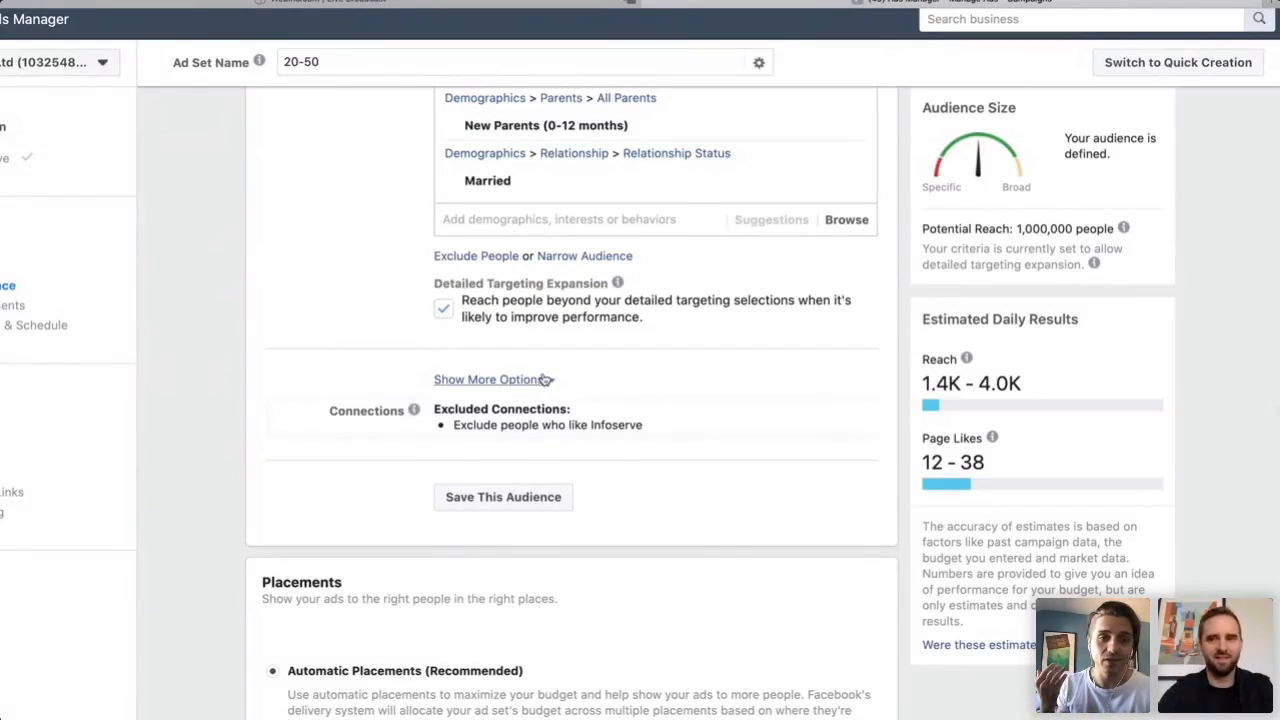
scroll(686, 480, "down", 2)
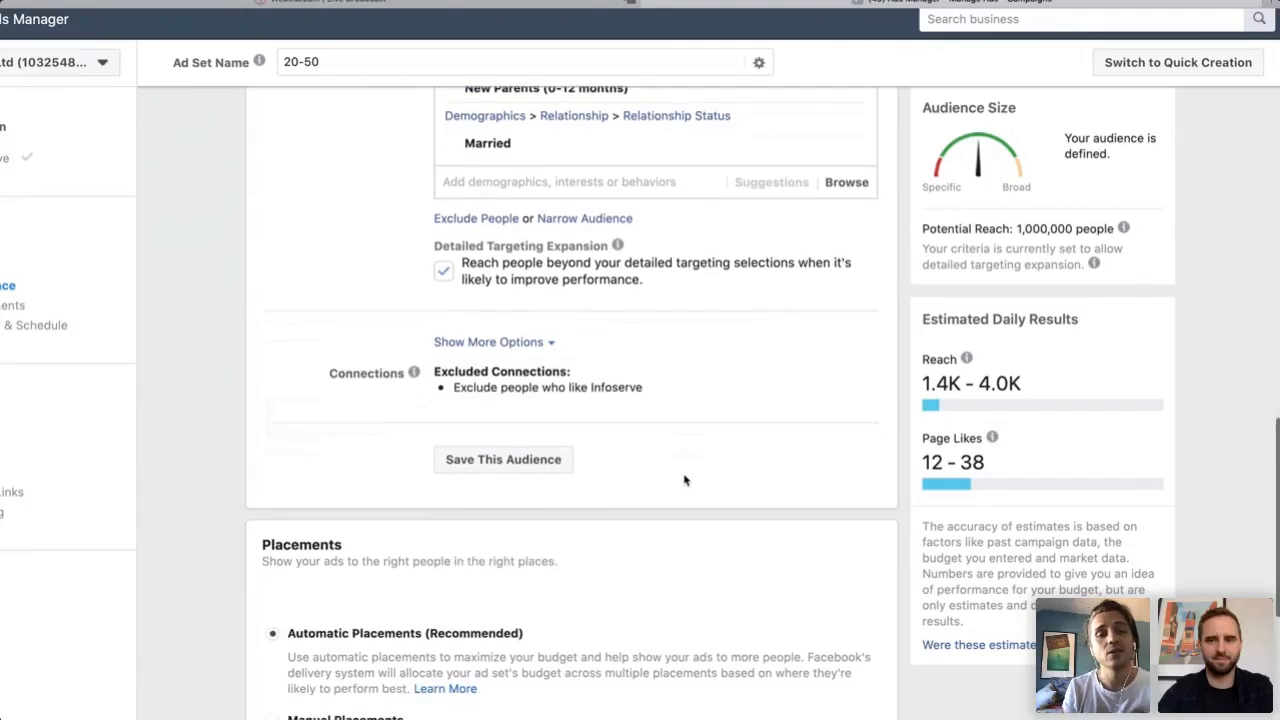
mouse_move(414, 373)
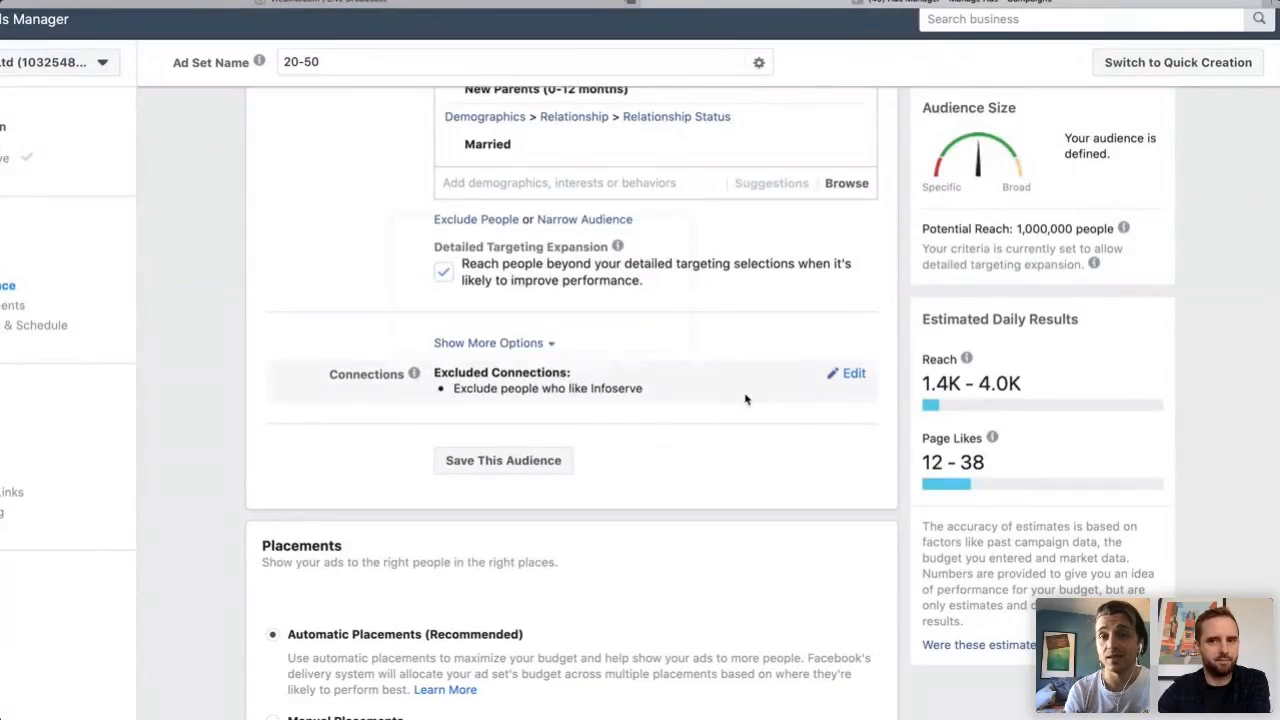
Open the Connections setting for editing and examine the available connection types for Facebook Pages, Apps and Events, keeping the current choice.
left_click(852, 374)
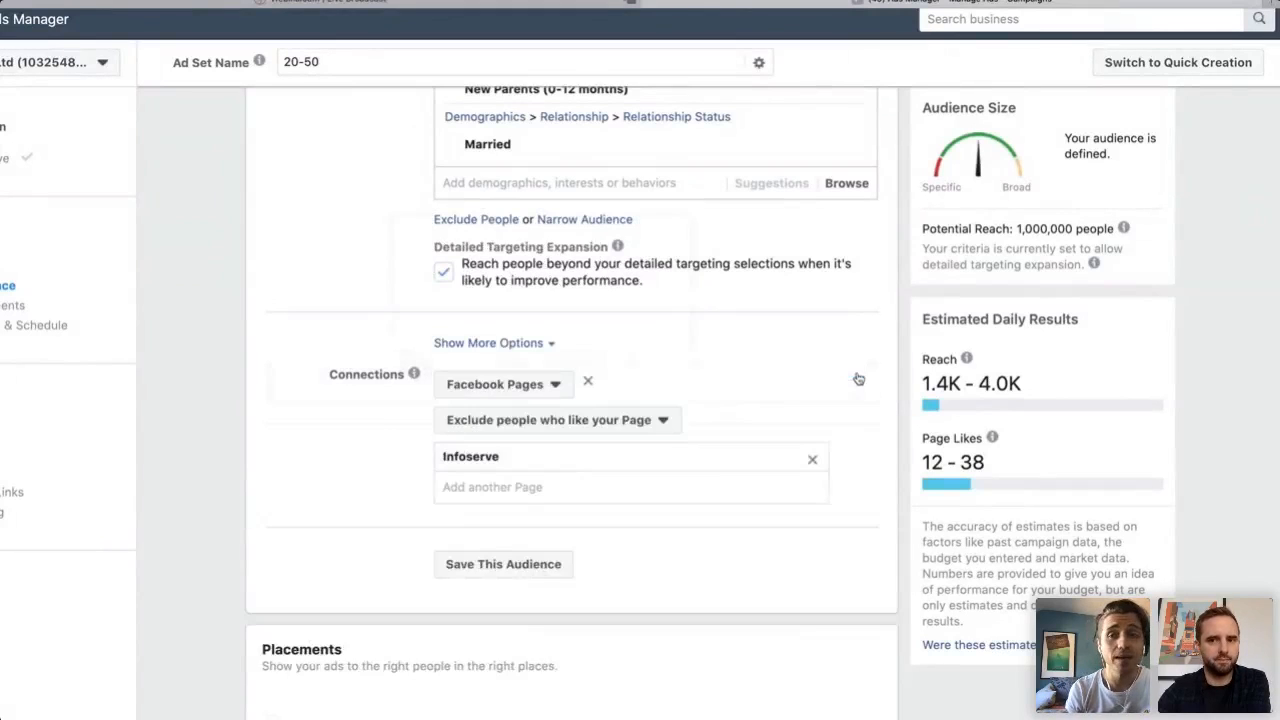
left_click(538, 386)
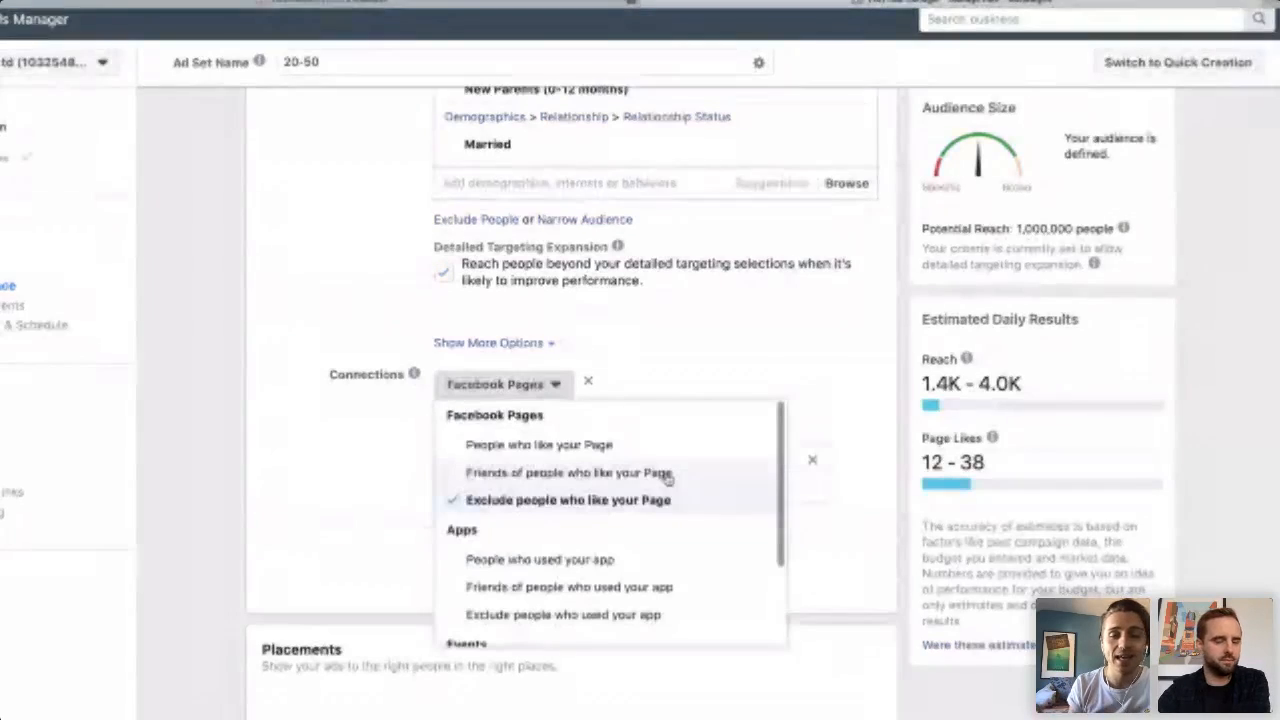
scroll(698, 484, "down", 1)
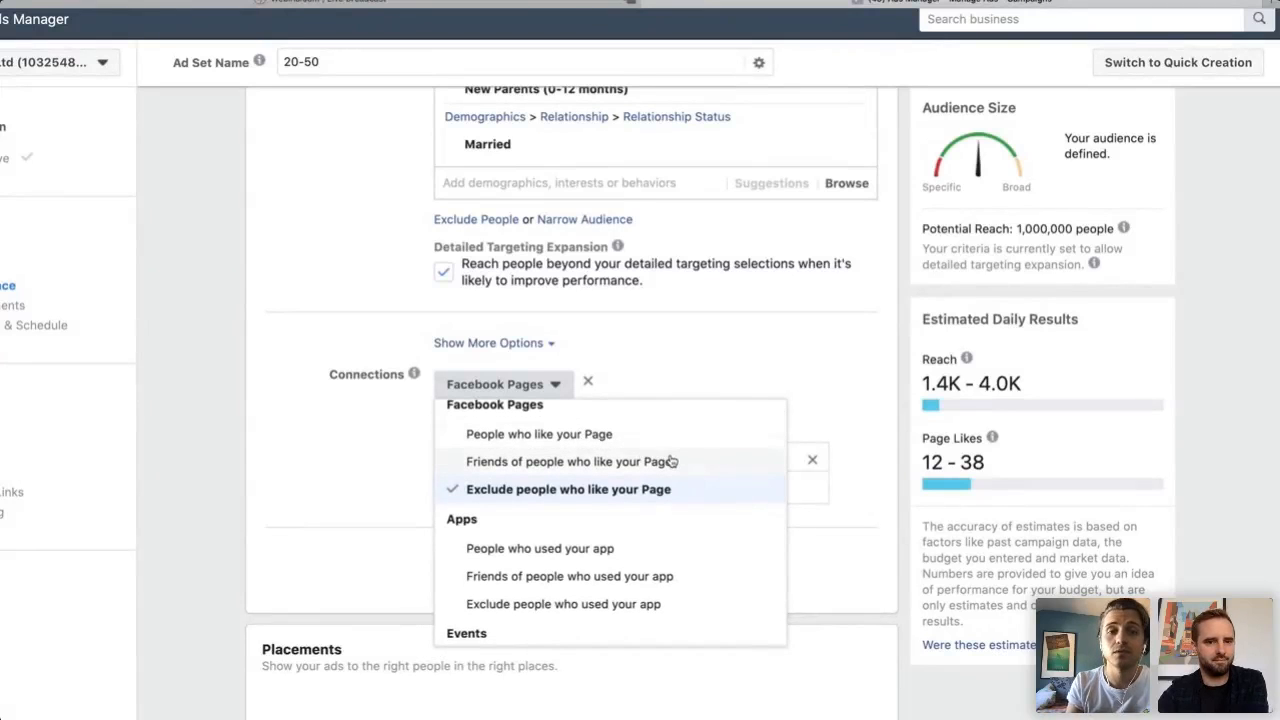
scroll(669, 460, "down", 3)
scroll(671, 461, "down", 2)
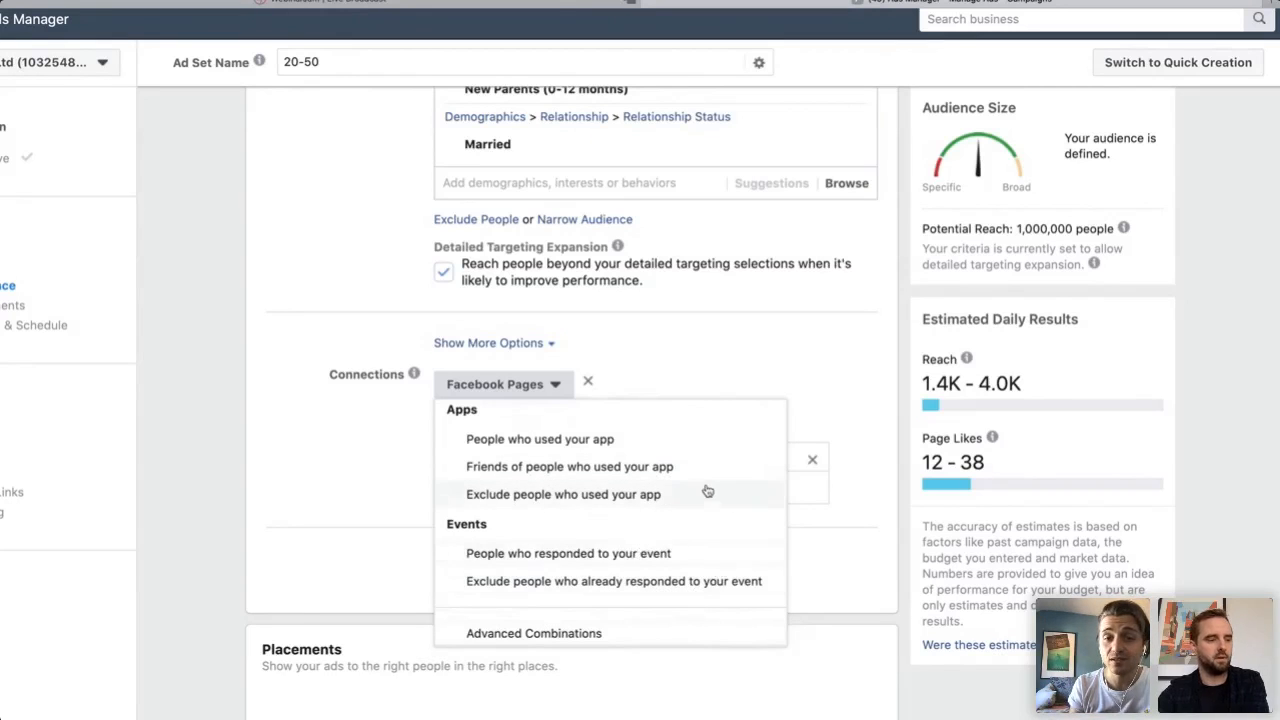
scroll(706, 491, "up", 2)
scroll(706, 491, "up", 1)
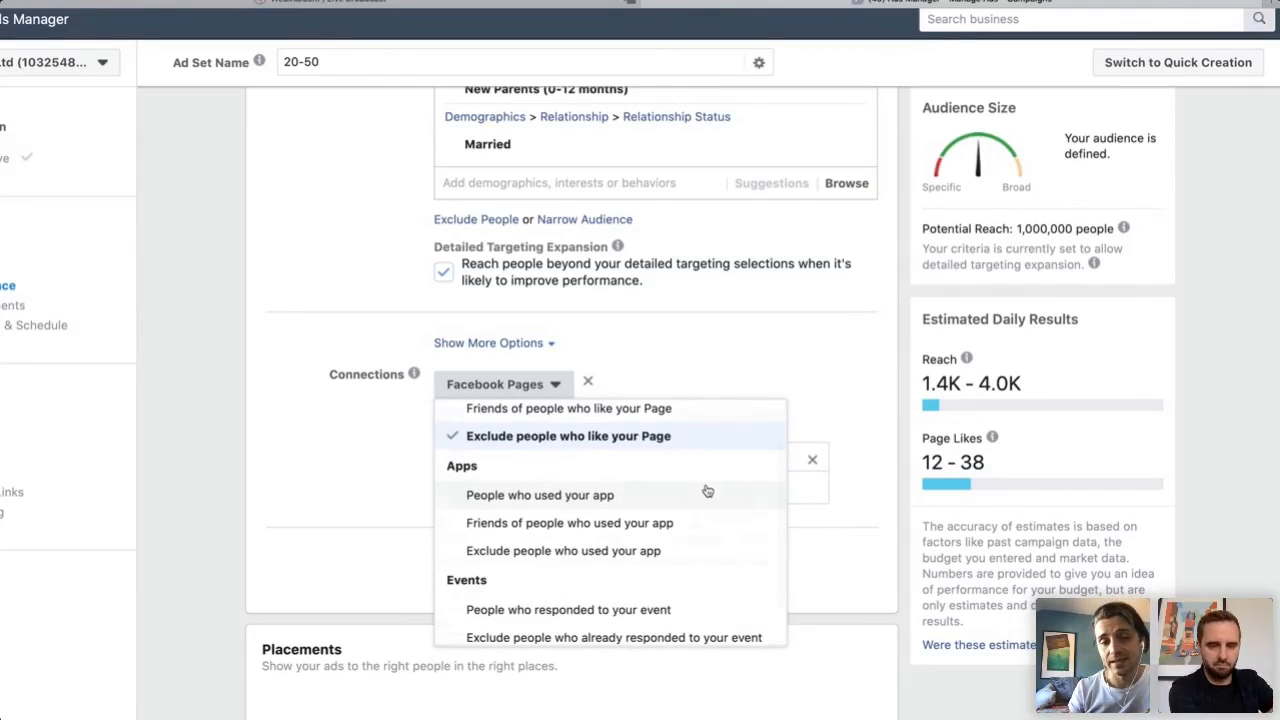
left_click(408, 338)
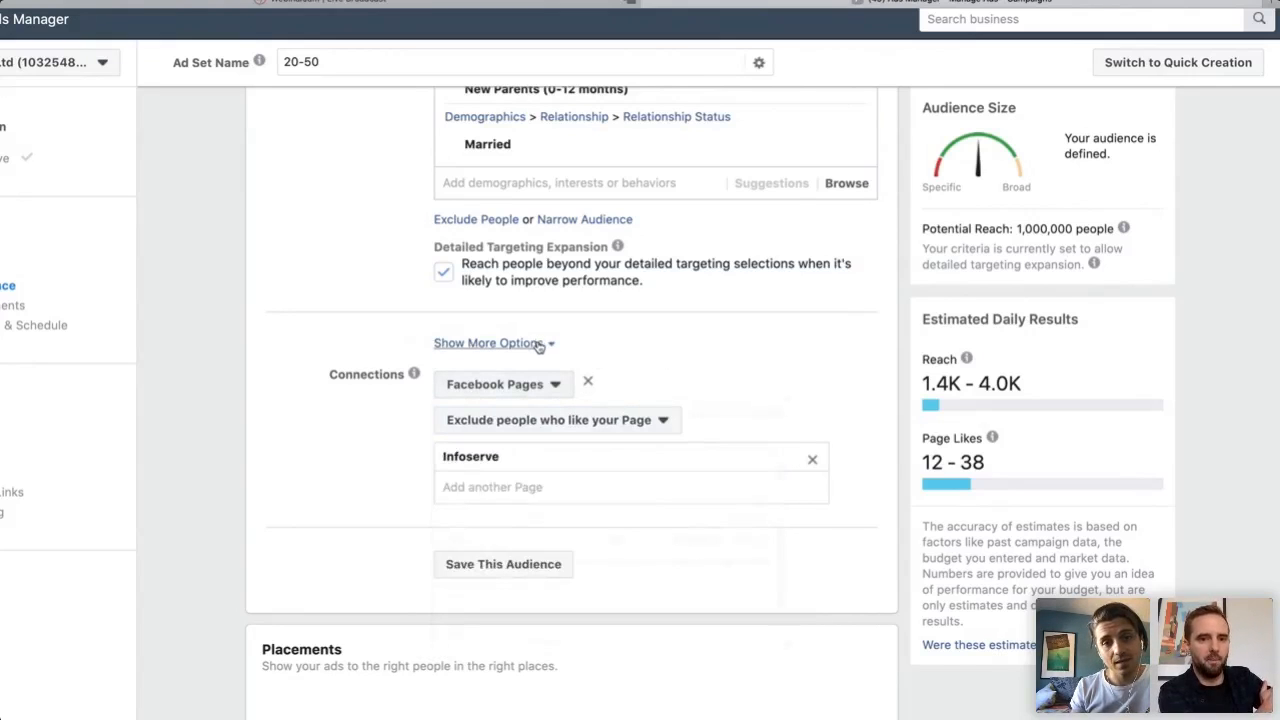
Switch to Manual Placements to examine the platforms and placement list from Feeds to Apps and Sites, and return to Automatic Placements.
scroll(680, 364, "down", 3)
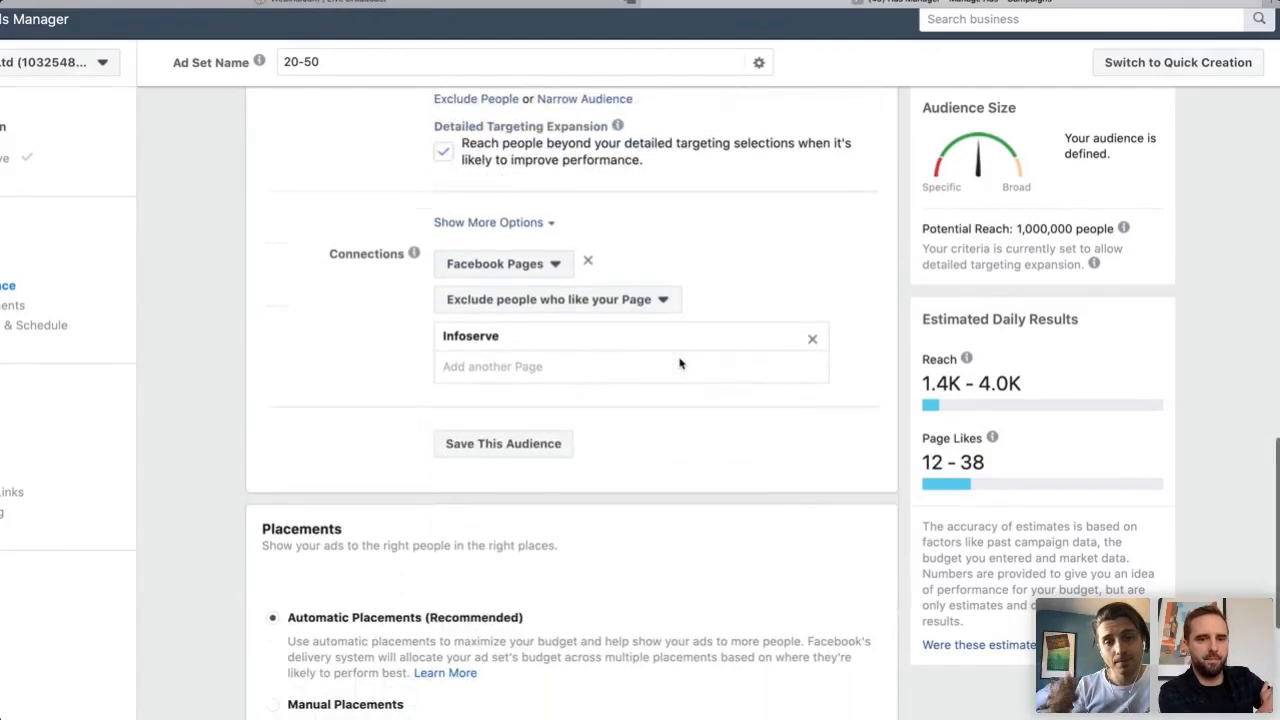
scroll(740, 441, "down", 5)
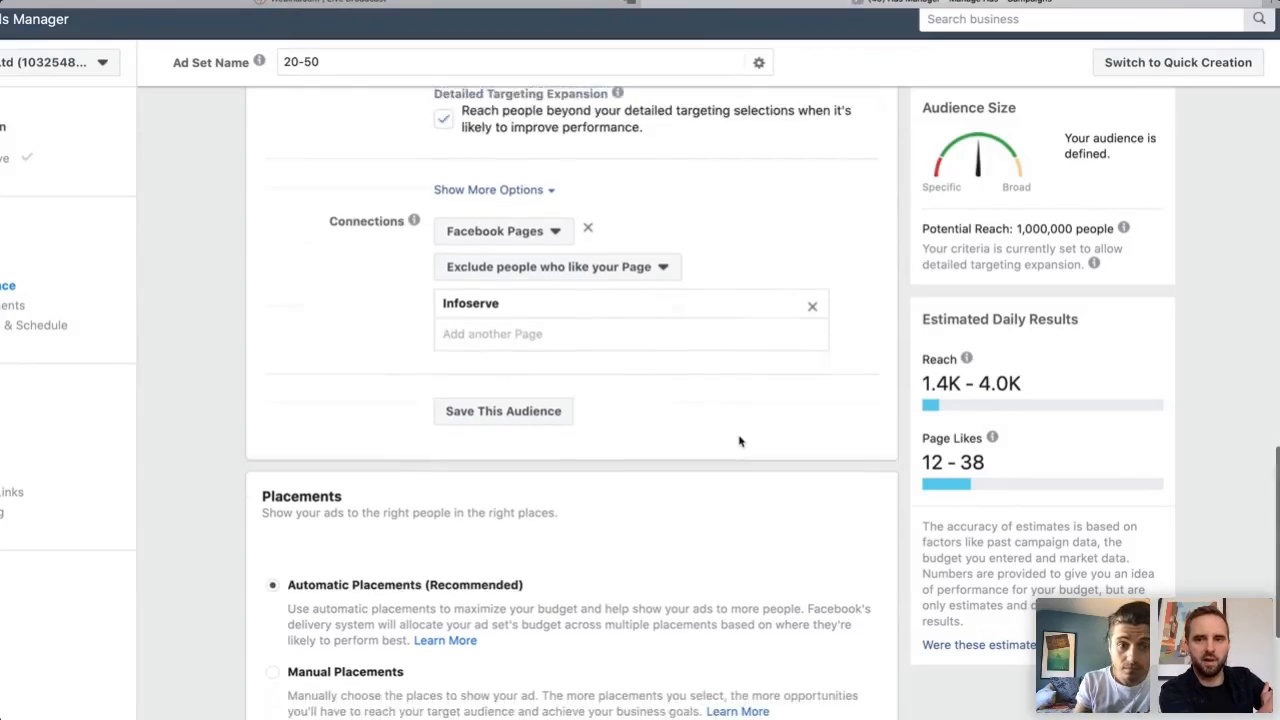
scroll(700, 442, "down", 3)
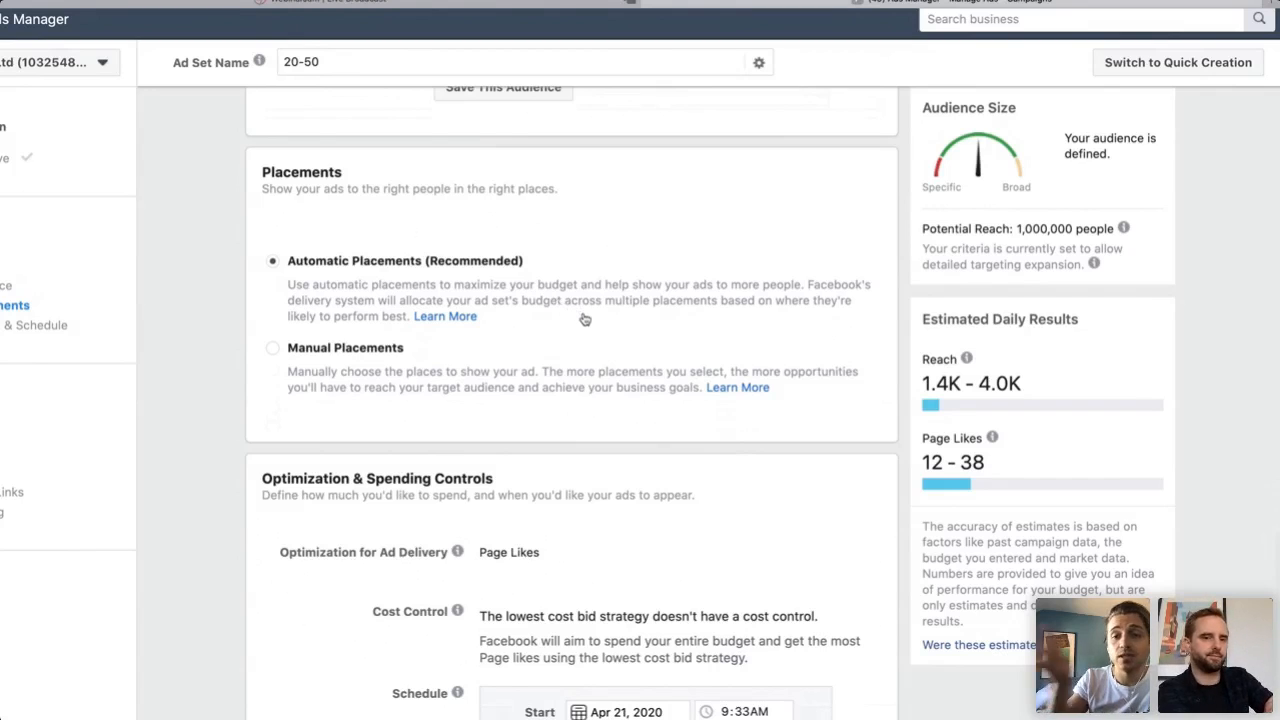
scroll(585, 318, "down", 1)
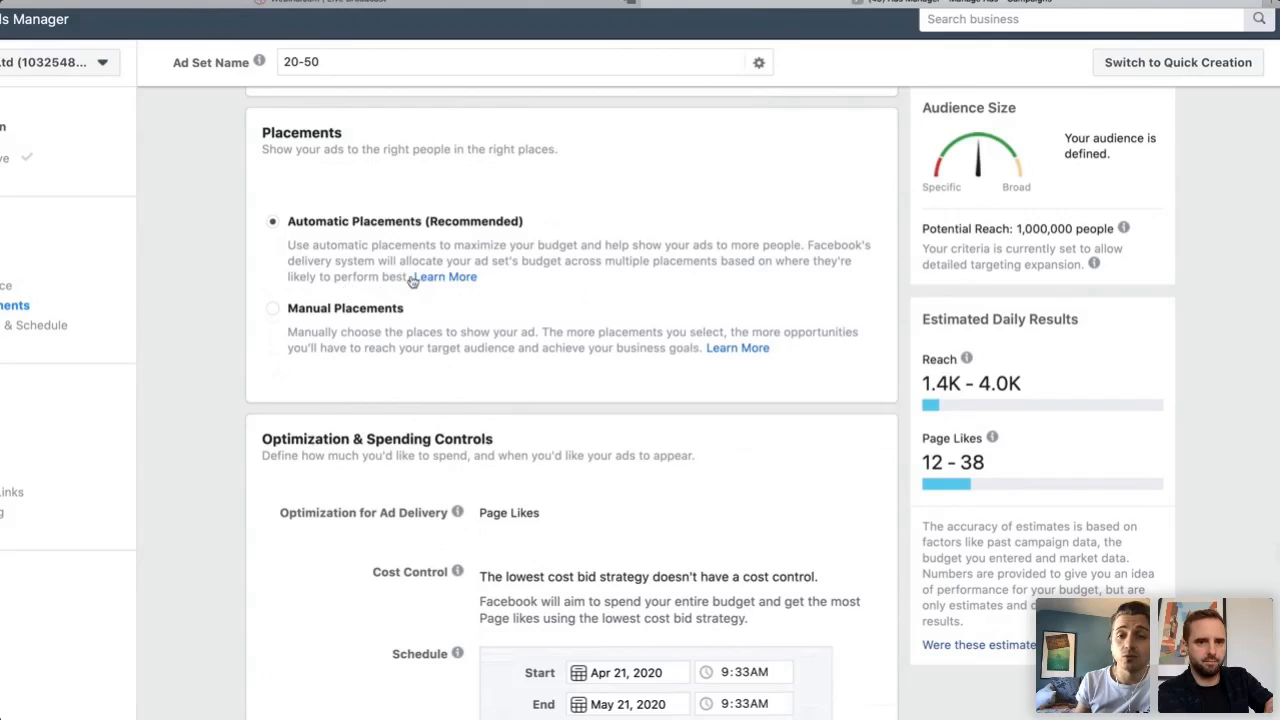
left_click(278, 314)
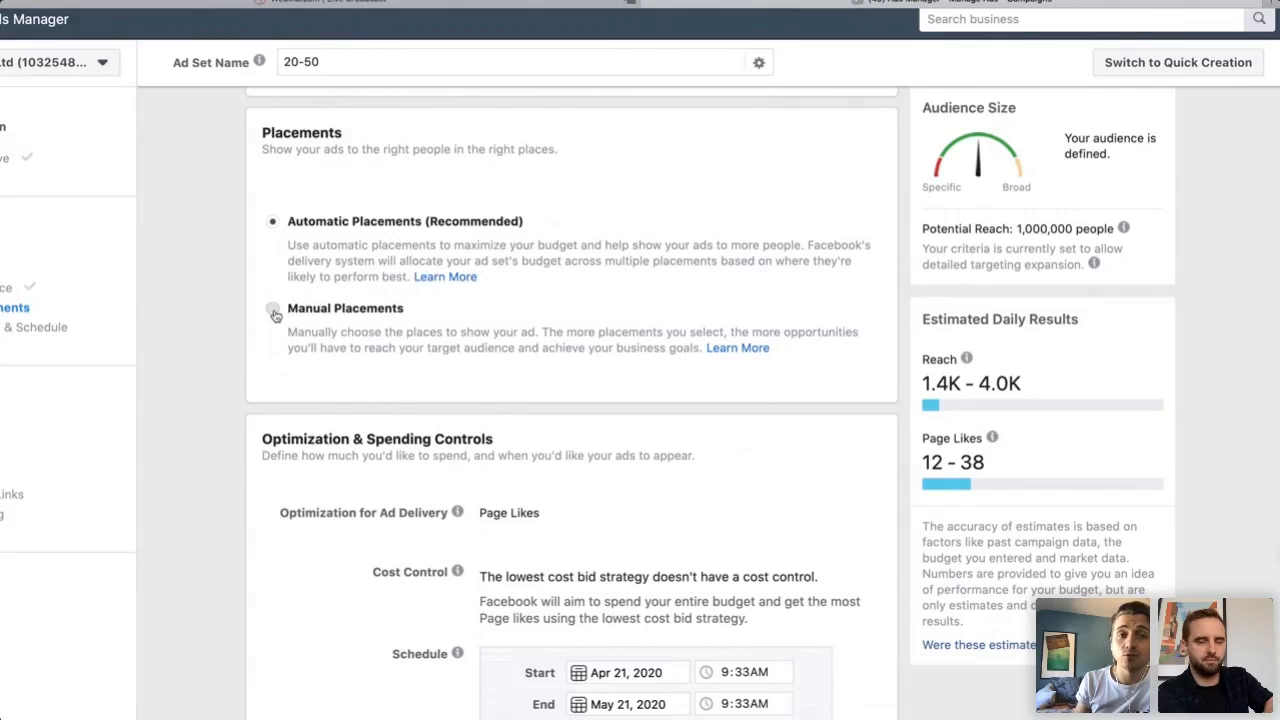
scroll(474, 313, "down", 1)
scroll(474, 313, "down", 5)
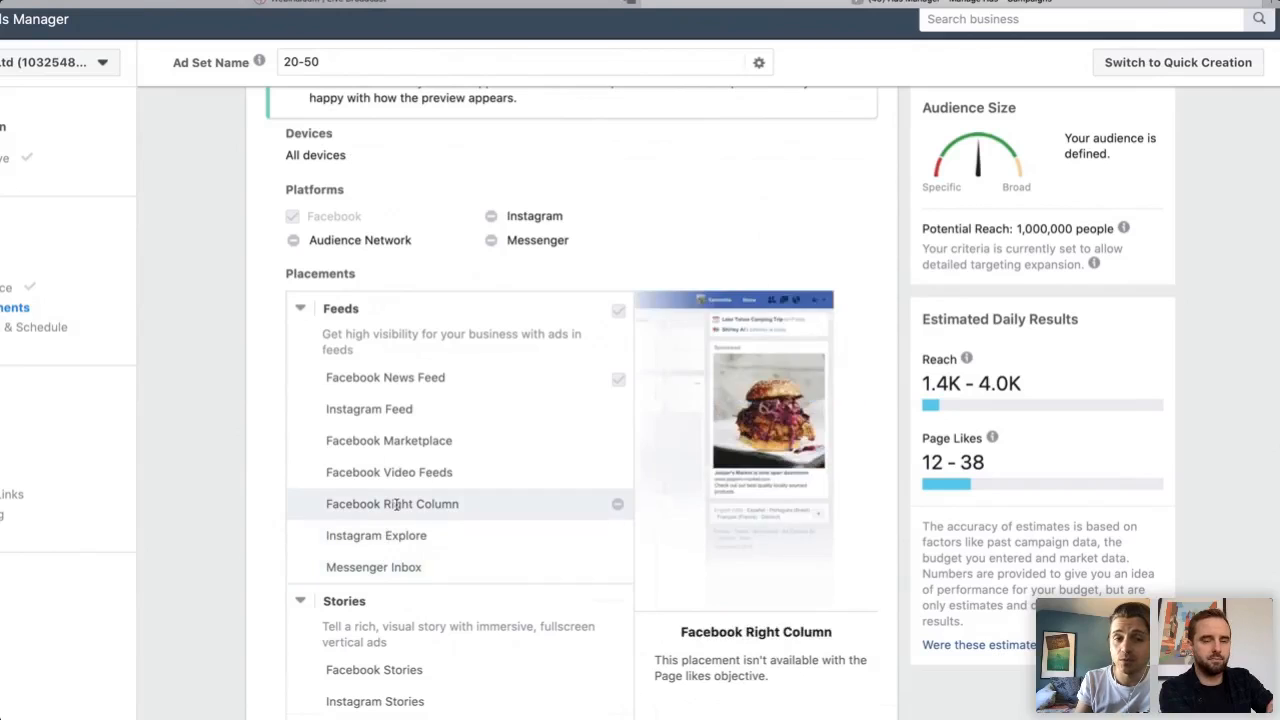
scroll(420, 410, "down", 3)
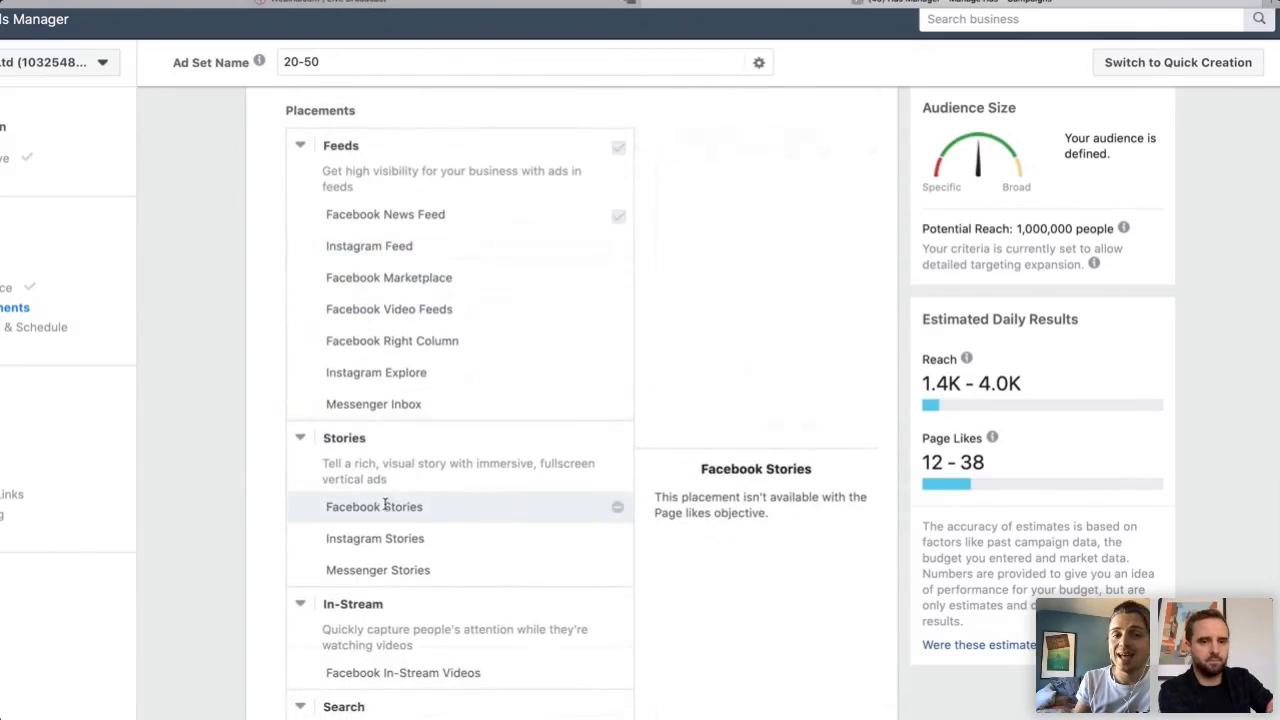
scroll(380, 568, "down", 2)
scroll(381, 570, "down", 2)
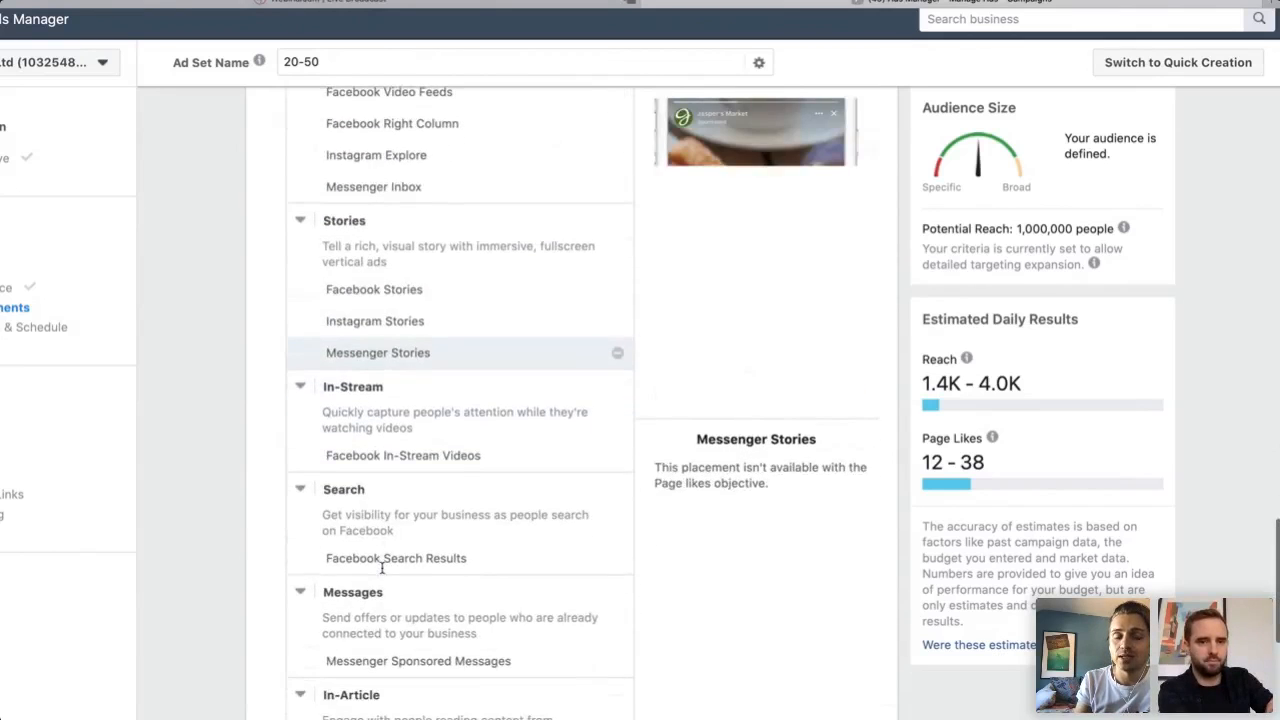
scroll(406, 612, "down", 4)
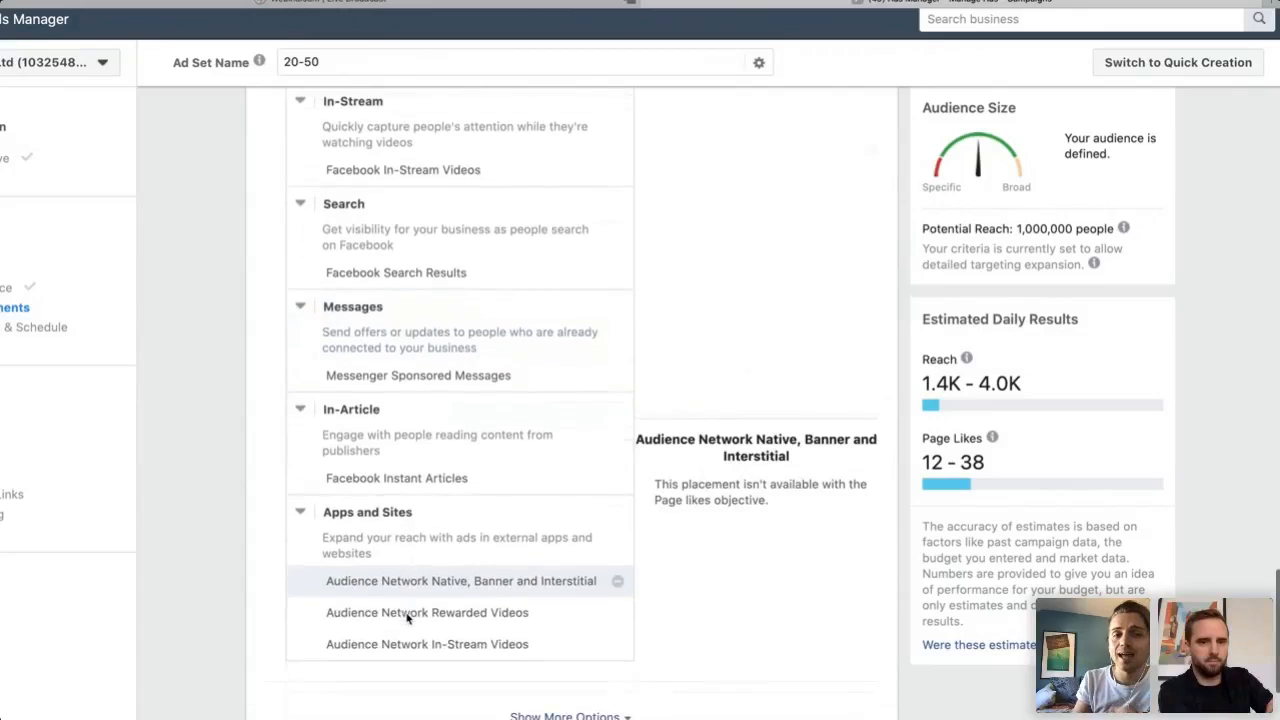
scroll(462, 368, "up", 3)
scroll(462, 370, "down", 3)
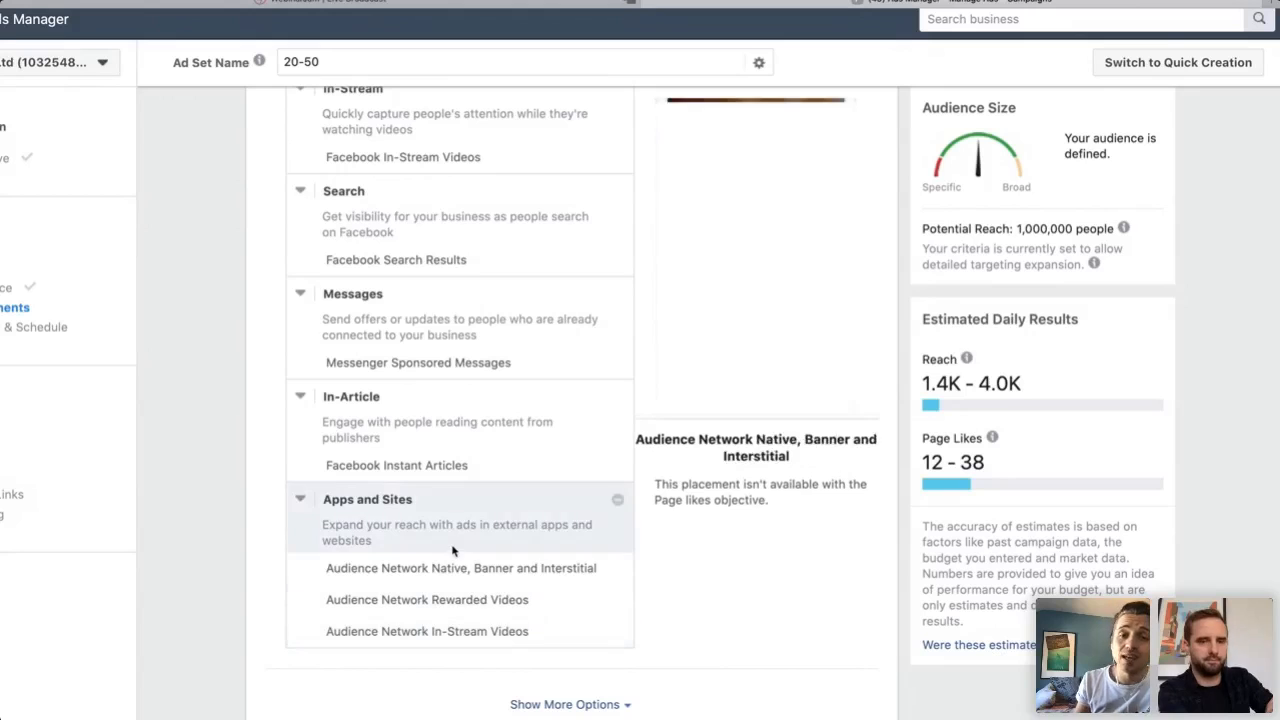
scroll(515, 420, "up", 8)
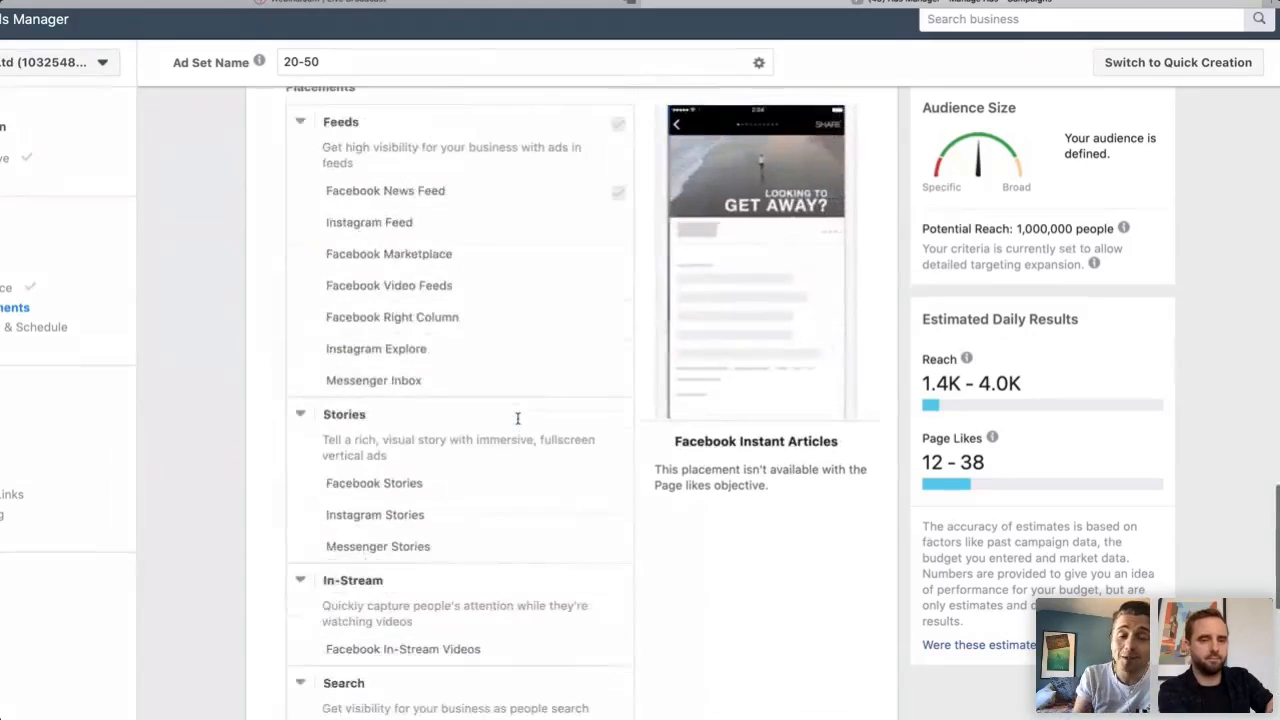
scroll(517, 418, "up", 4)
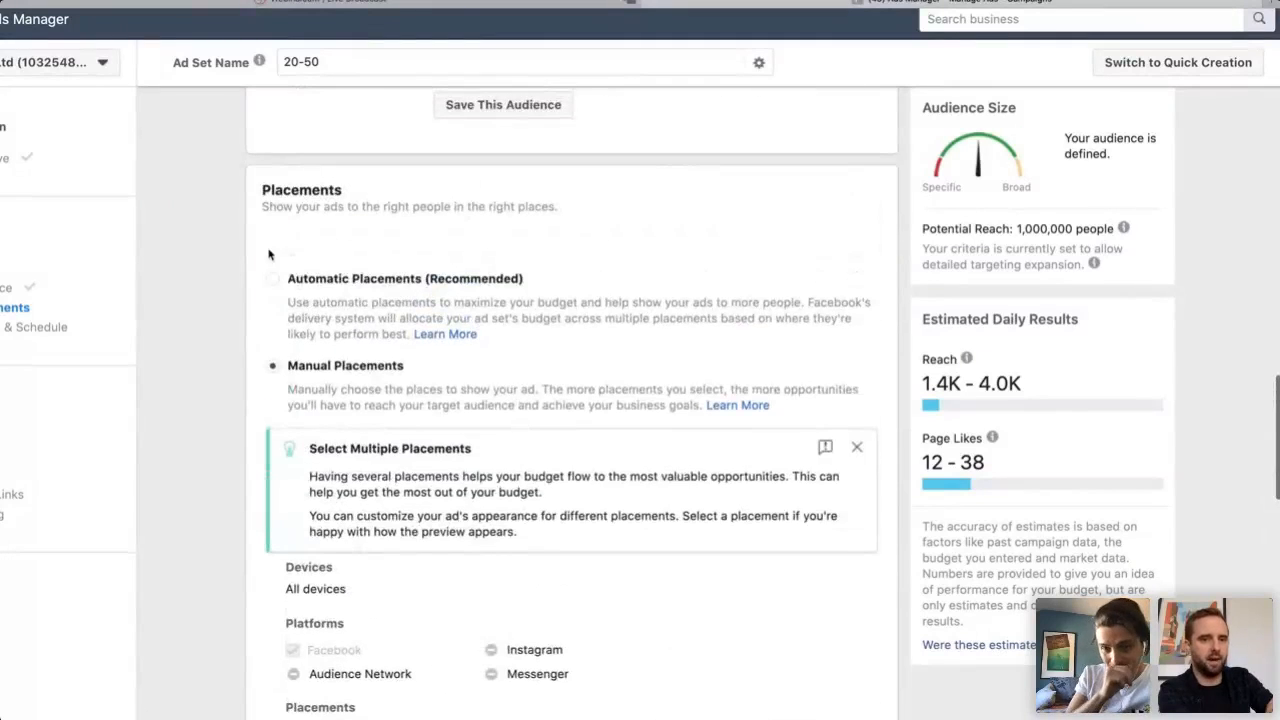
left_click(272, 280)
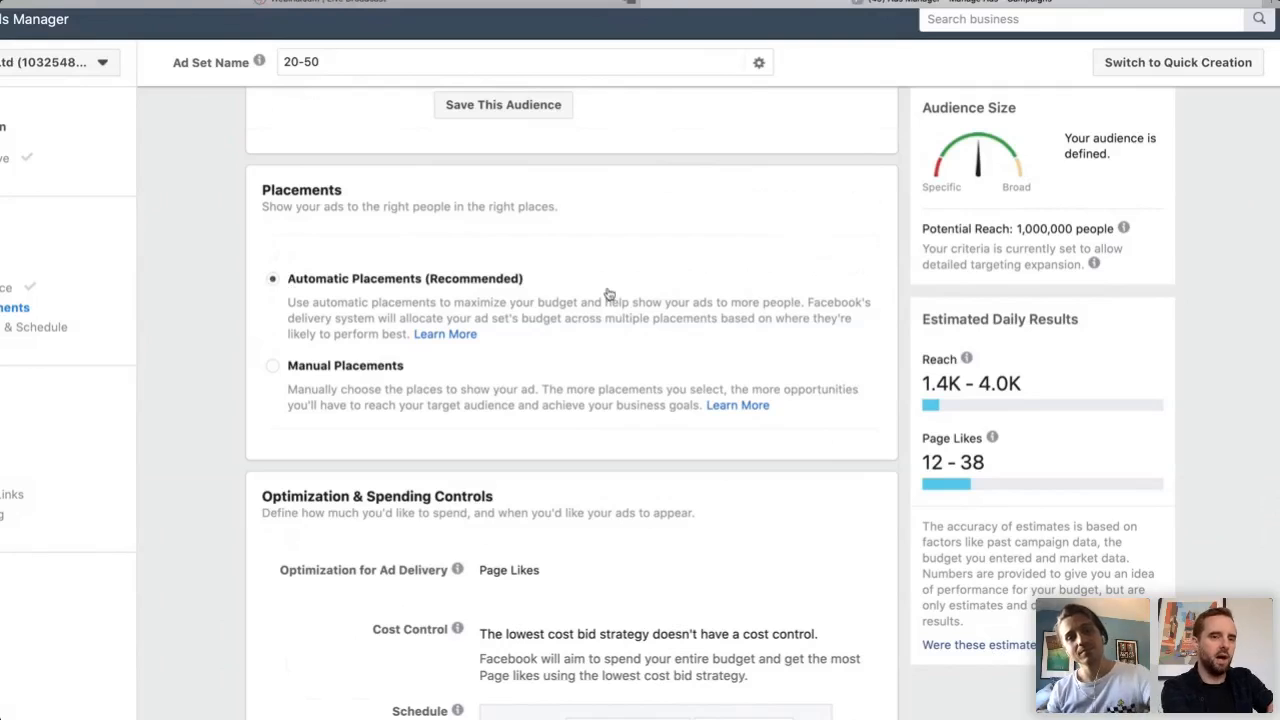
Set the ad set's schedule start date to May 1, 2020 under Optimization & Spending Controls.
scroll(668, 286, "down", 2)
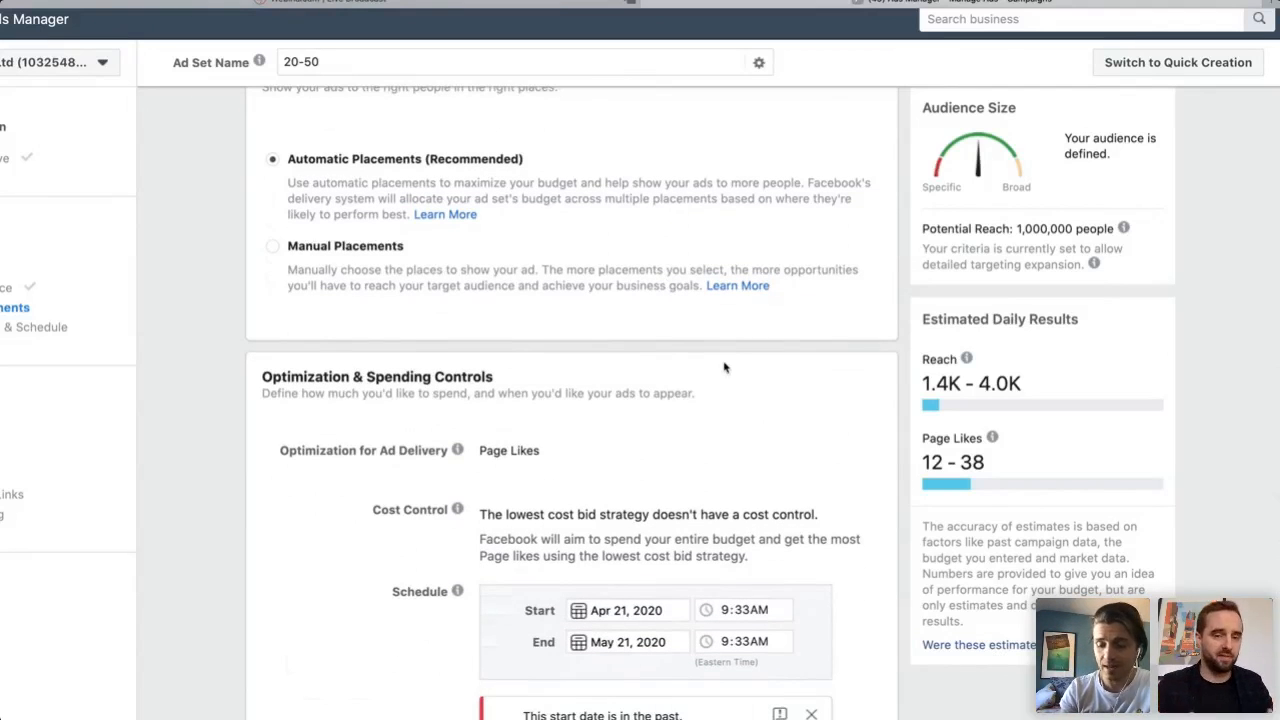
scroll(723, 366, "down", 1)
scroll(725, 367, "down", 1)
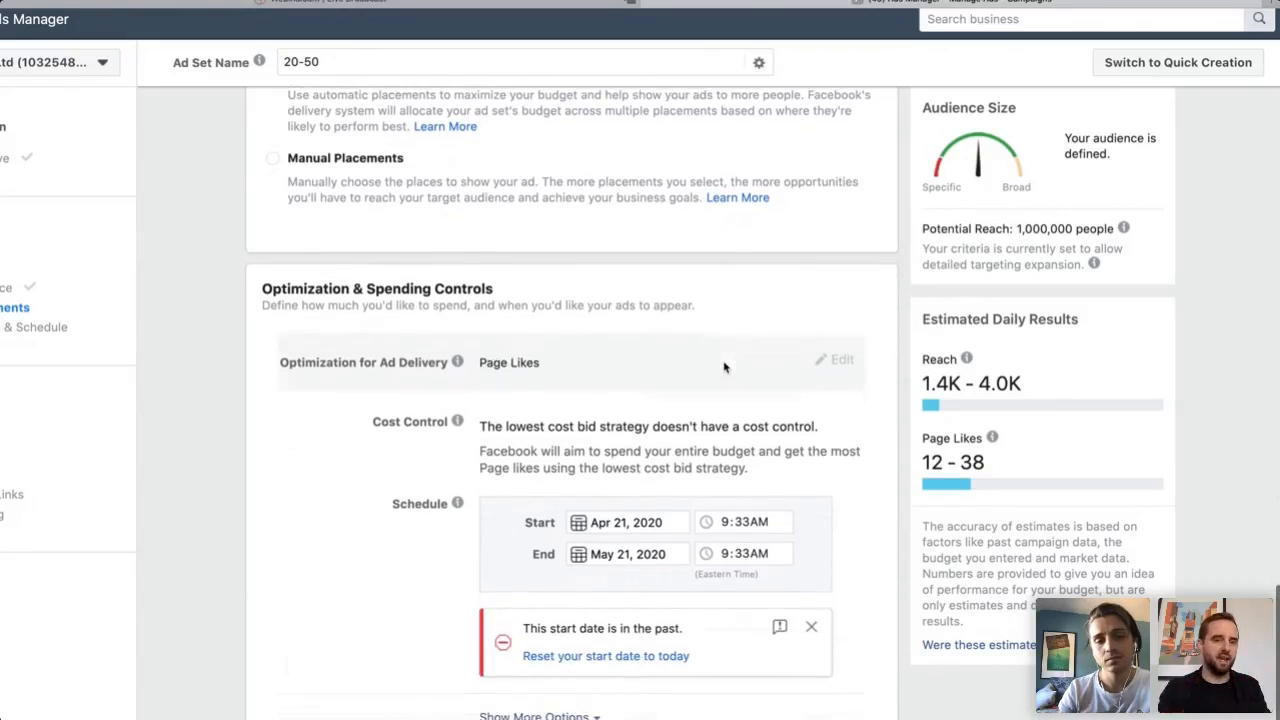
scroll(725, 367, "down", 1)
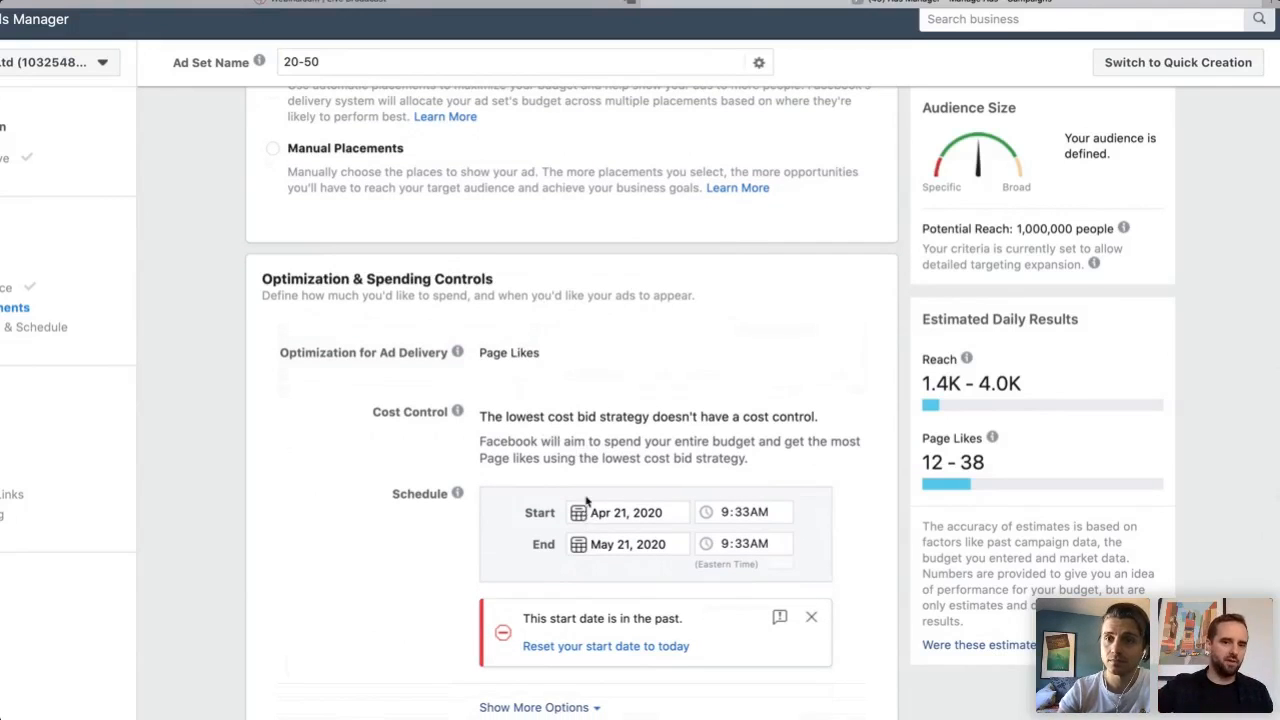
scroll(603, 279, "up", 3)
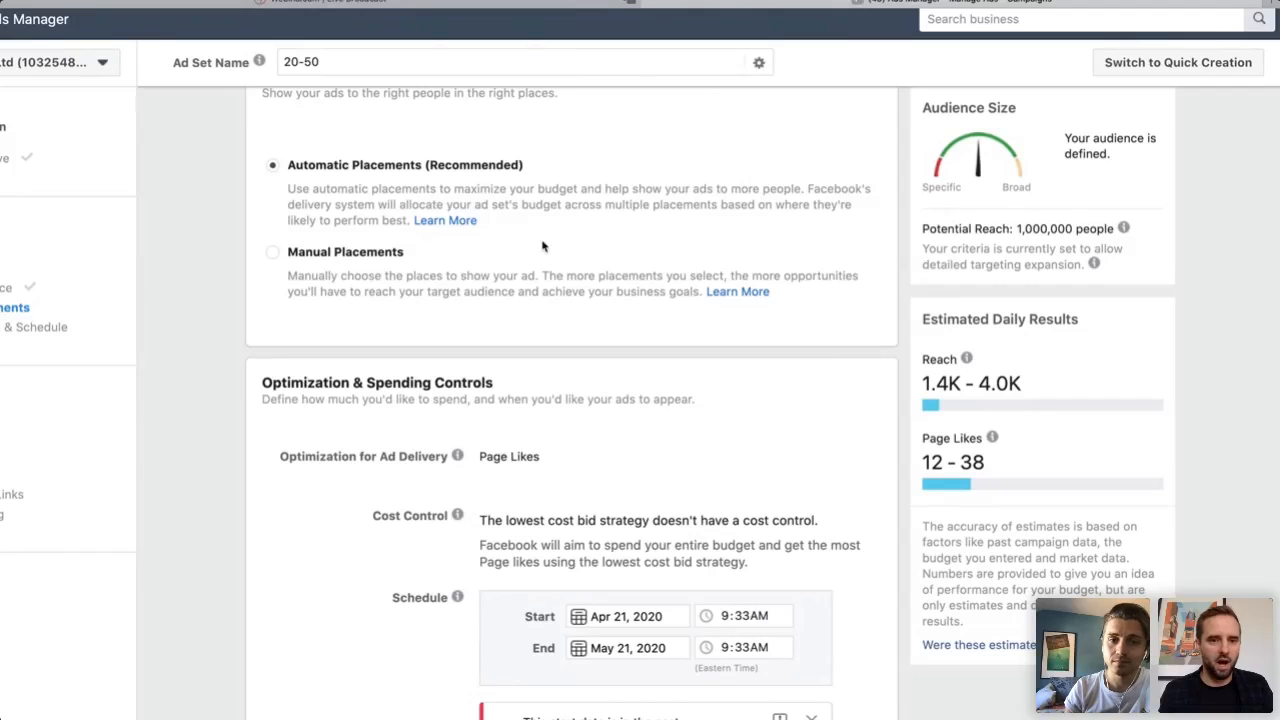
scroll(619, 468, "down", 3)
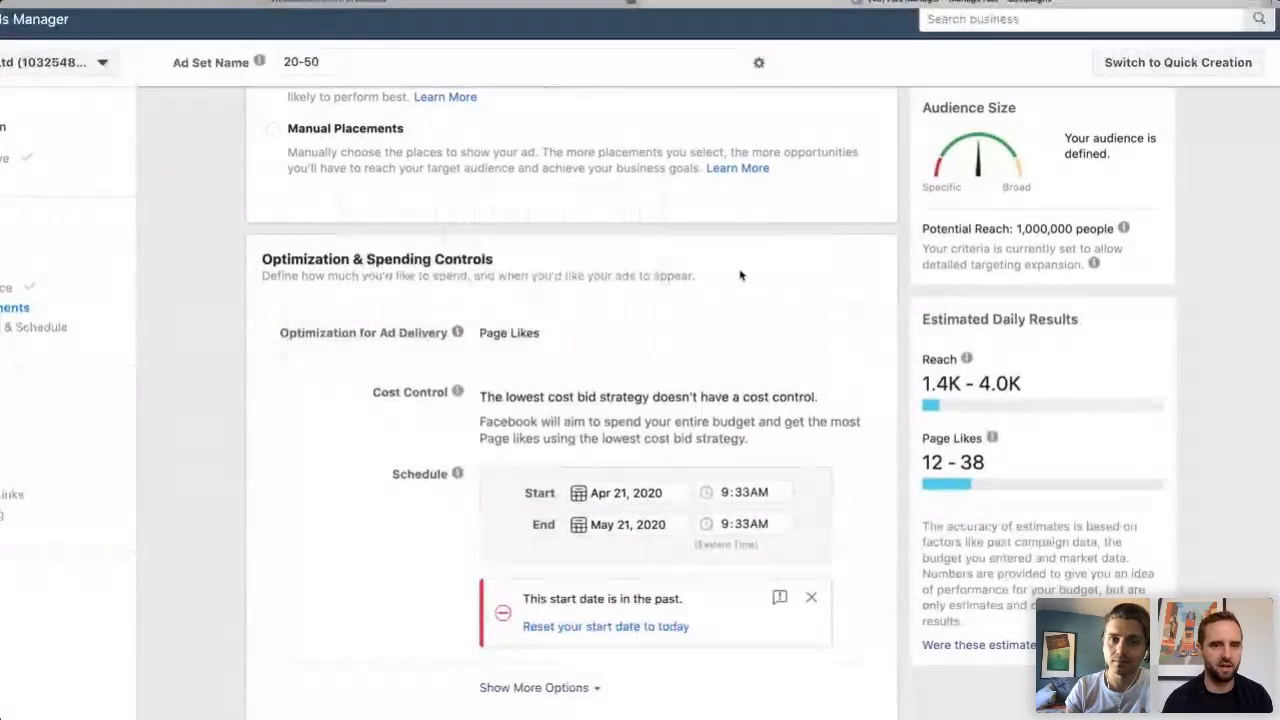
scroll(797, 267, "down", 2)
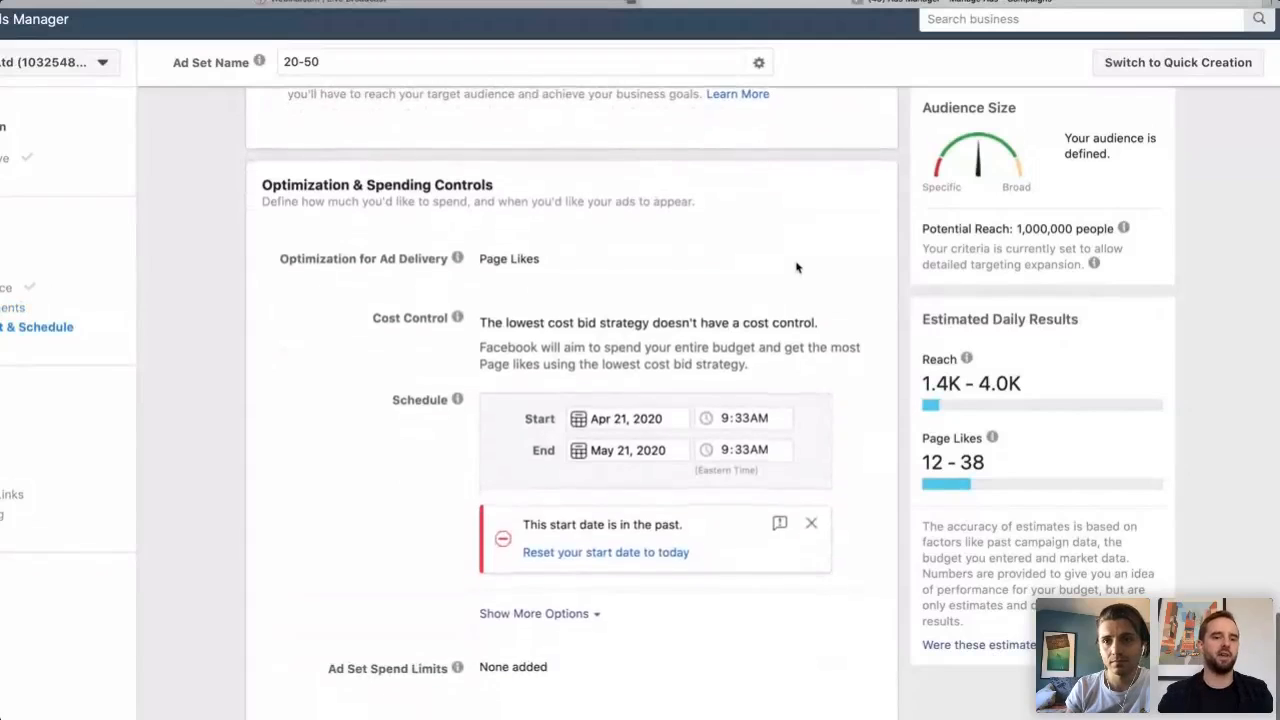
left_click(617, 424)
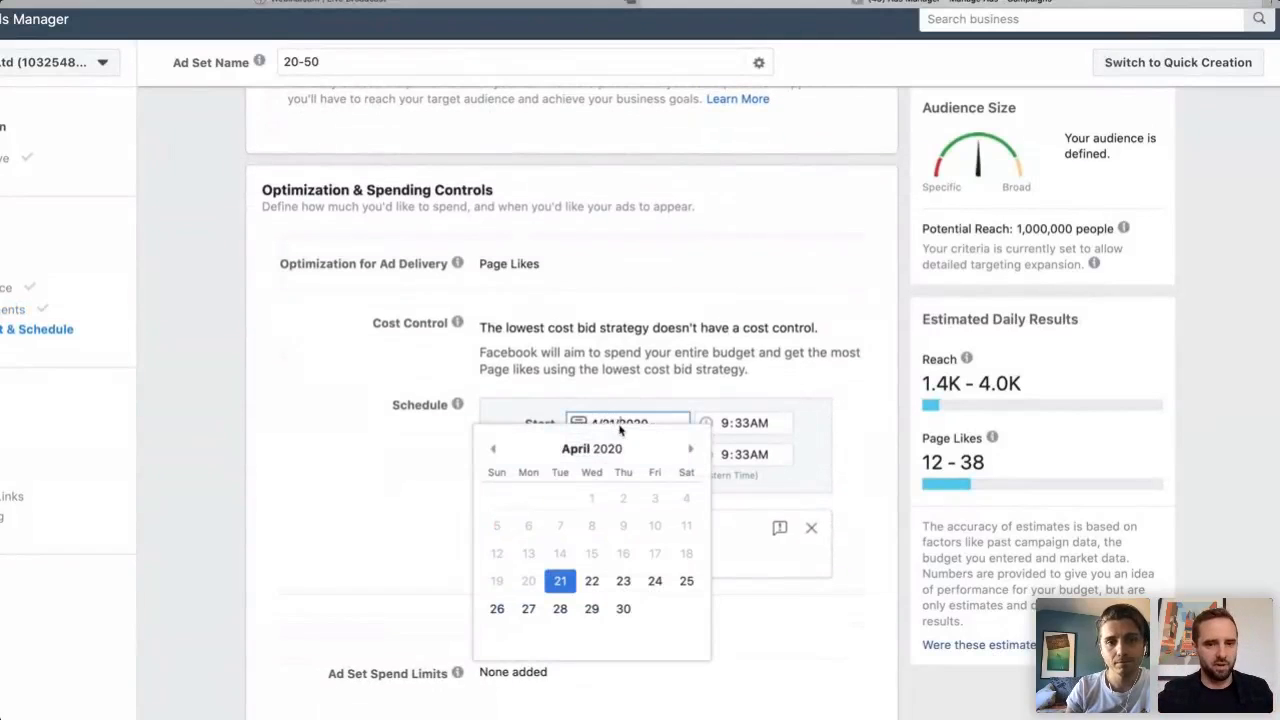
left_click(691, 453)
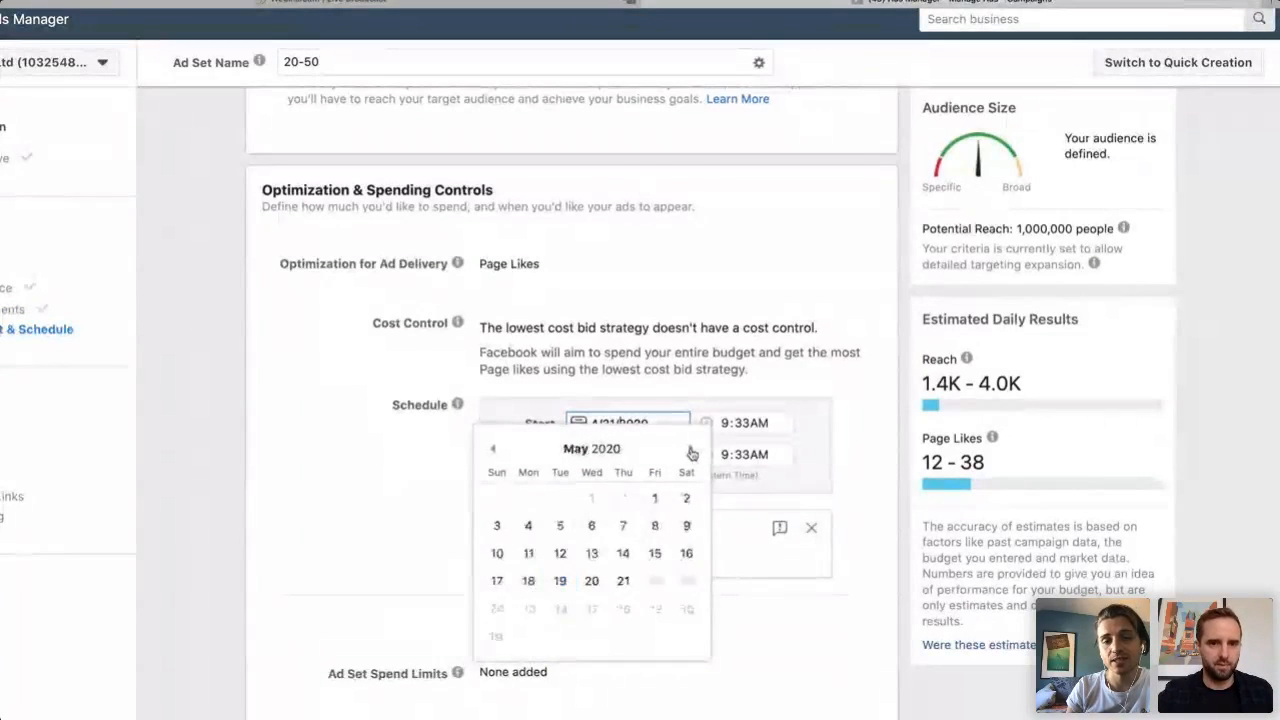
left_click(655, 497)
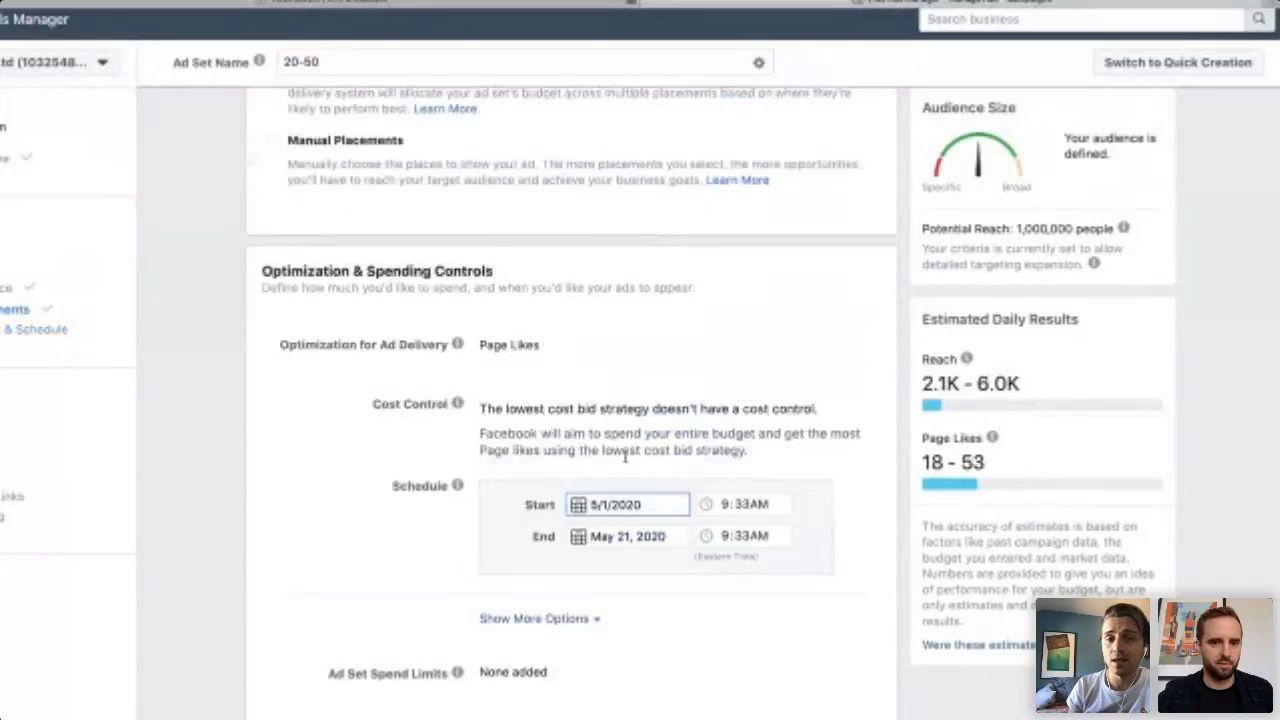
Set the ad set's schedule end date to May 31, 2020.
left_click(621, 537)
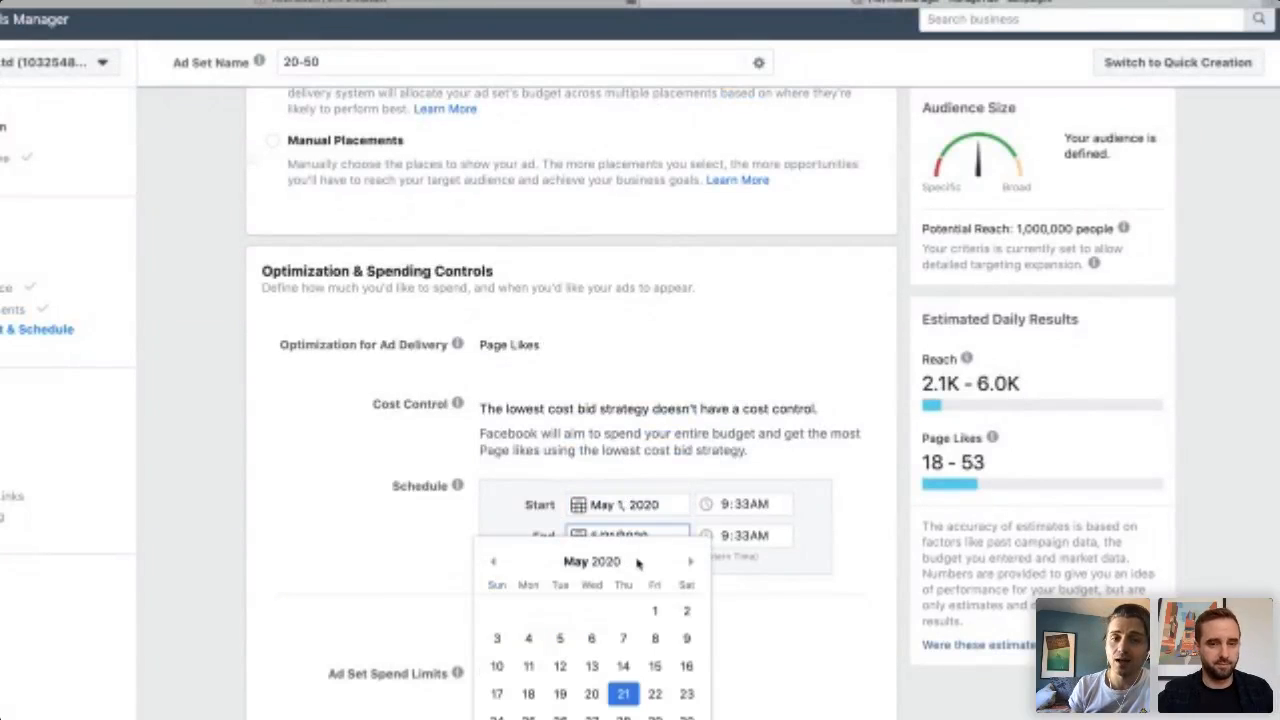
scroll(632, 556, "down", 2)
left_click(498, 665)
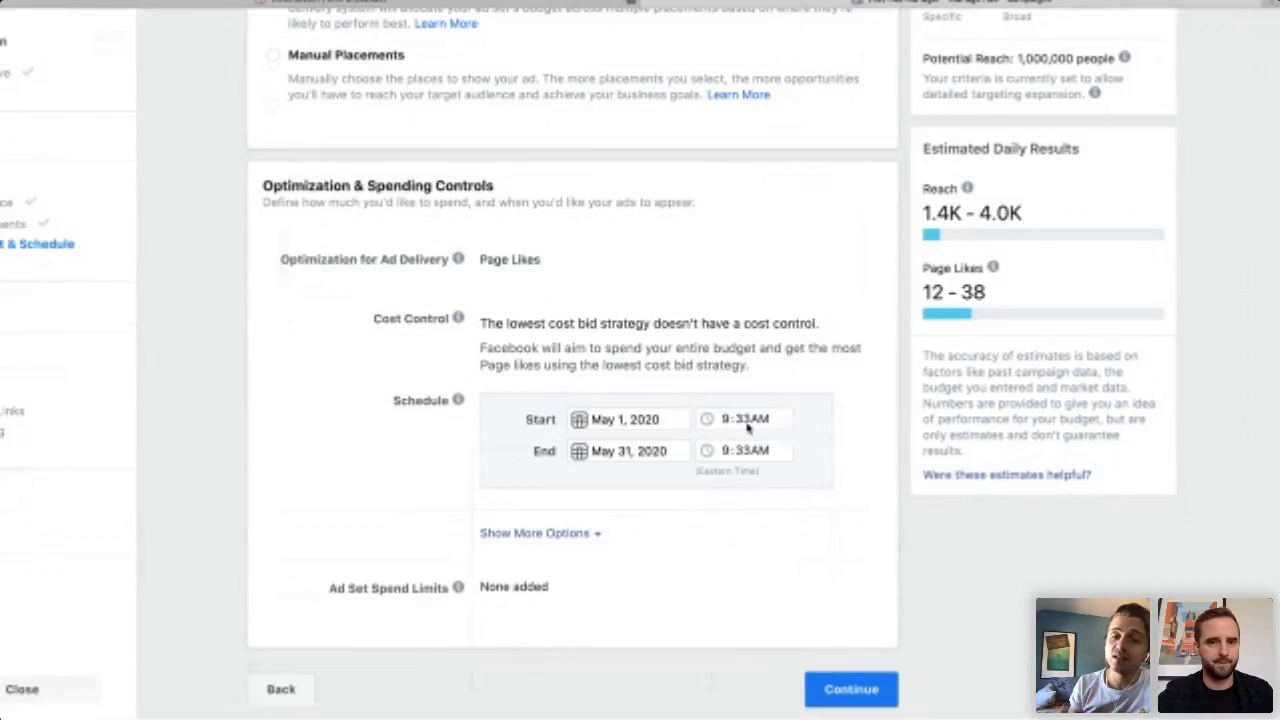
left_click(588, 452)
left_click(749, 411)
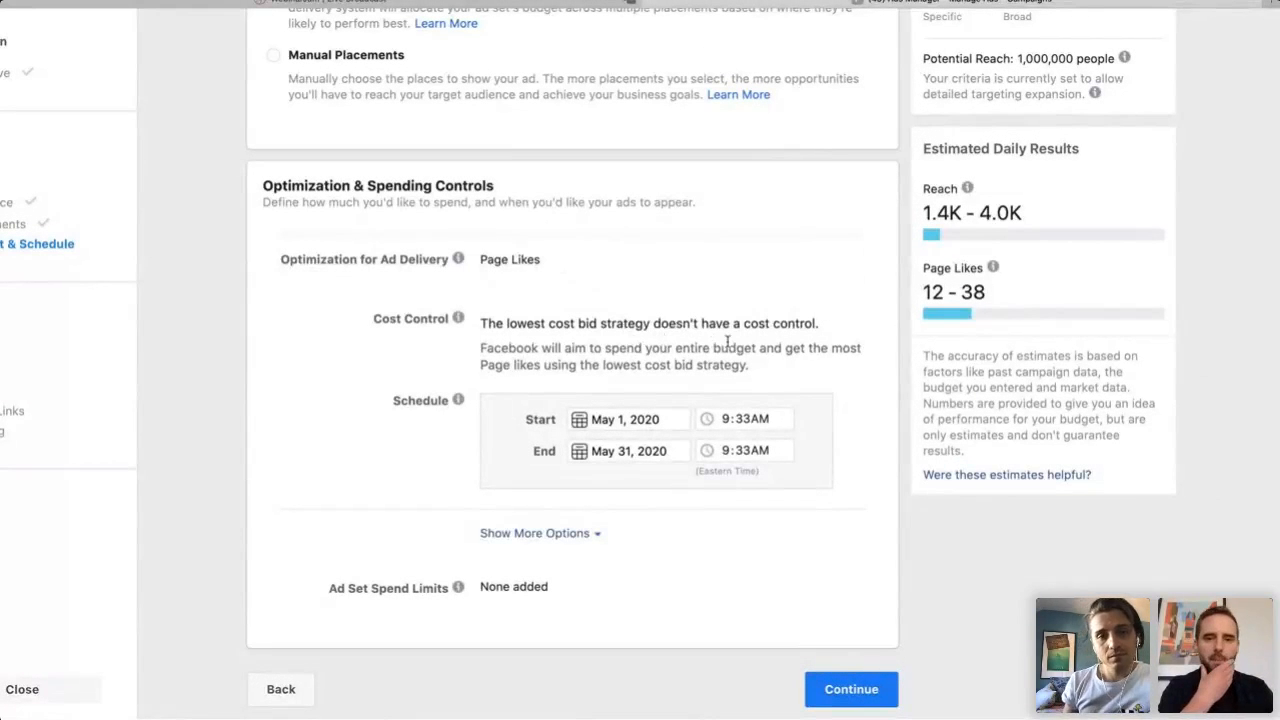
Review the help information for Cost Control, Ad Set Spend Limits and the estimated daily Page Likes.
mouse_move(457, 318)
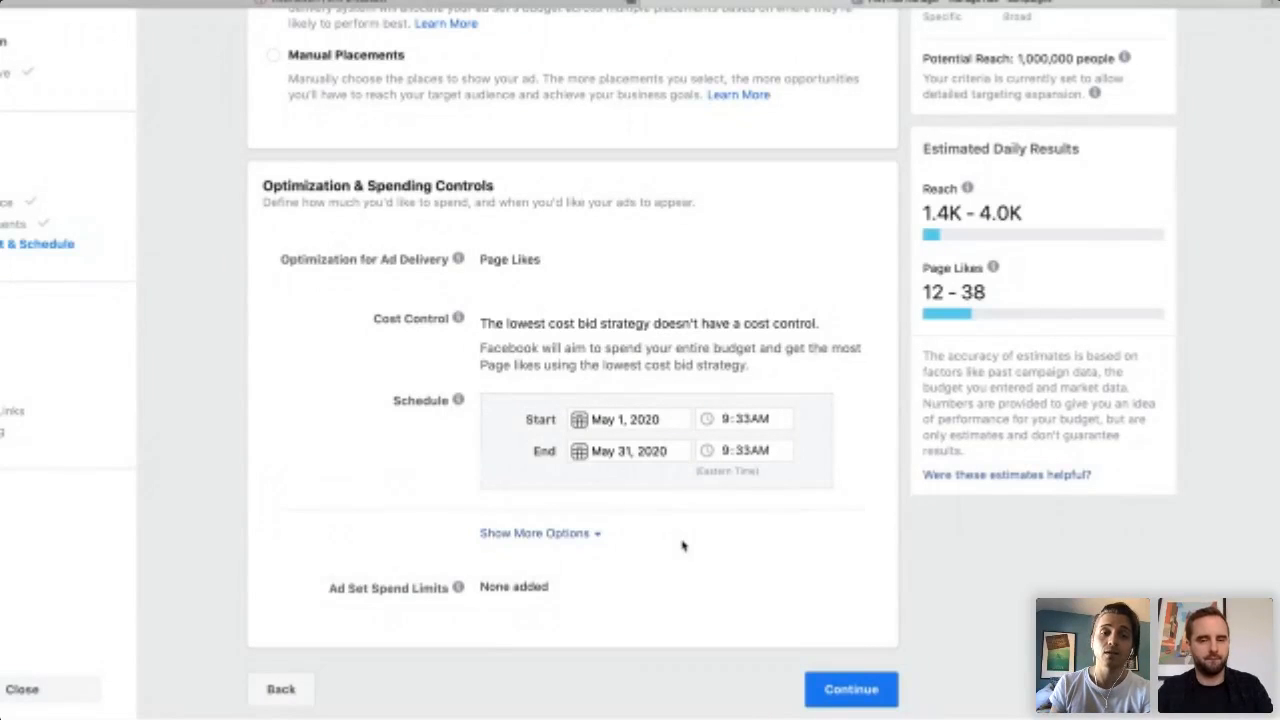
mouse_move(460, 588)
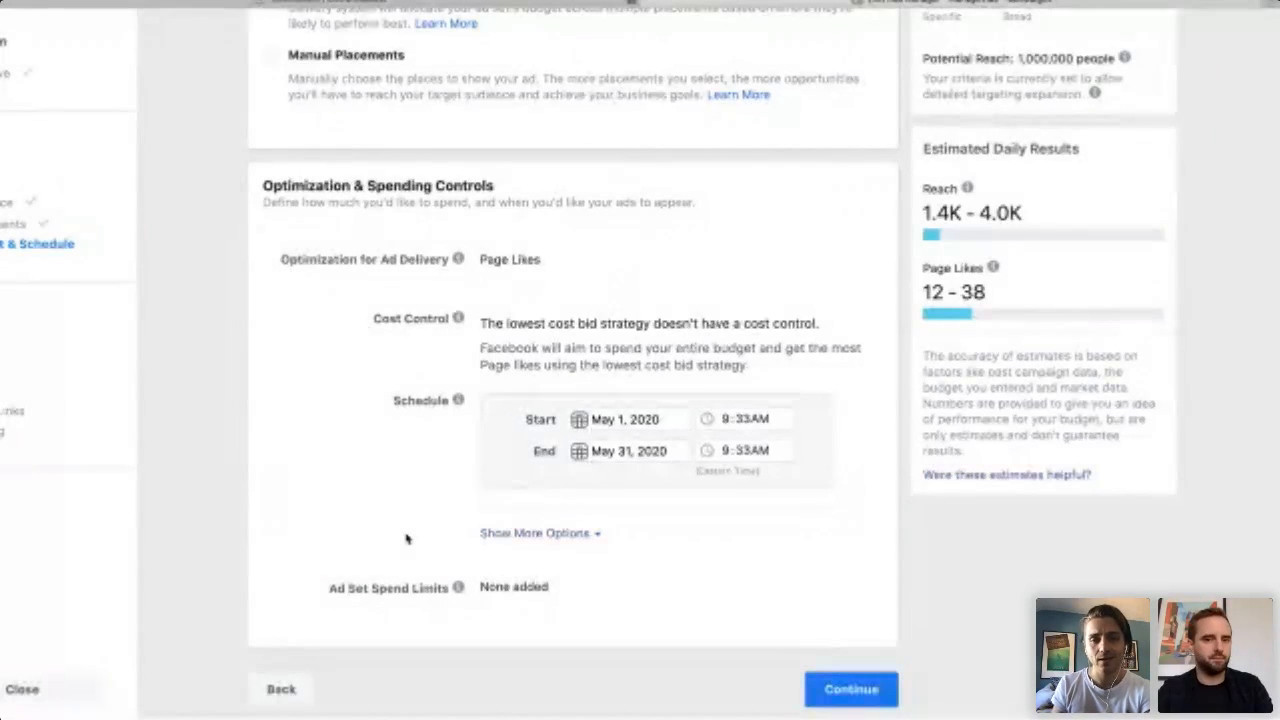
scroll(760, 157, "up", 1)
scroll(760, 157, "down", 1)
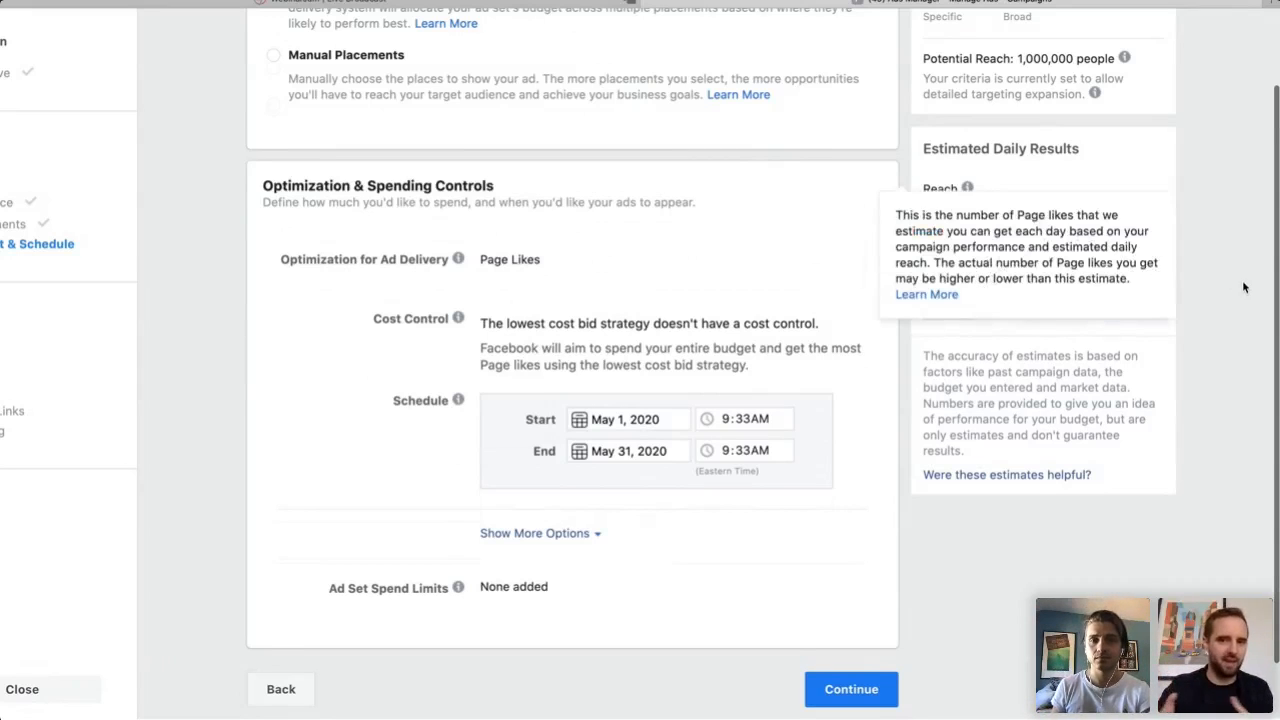
scroll(1226, 215, "up", 3)
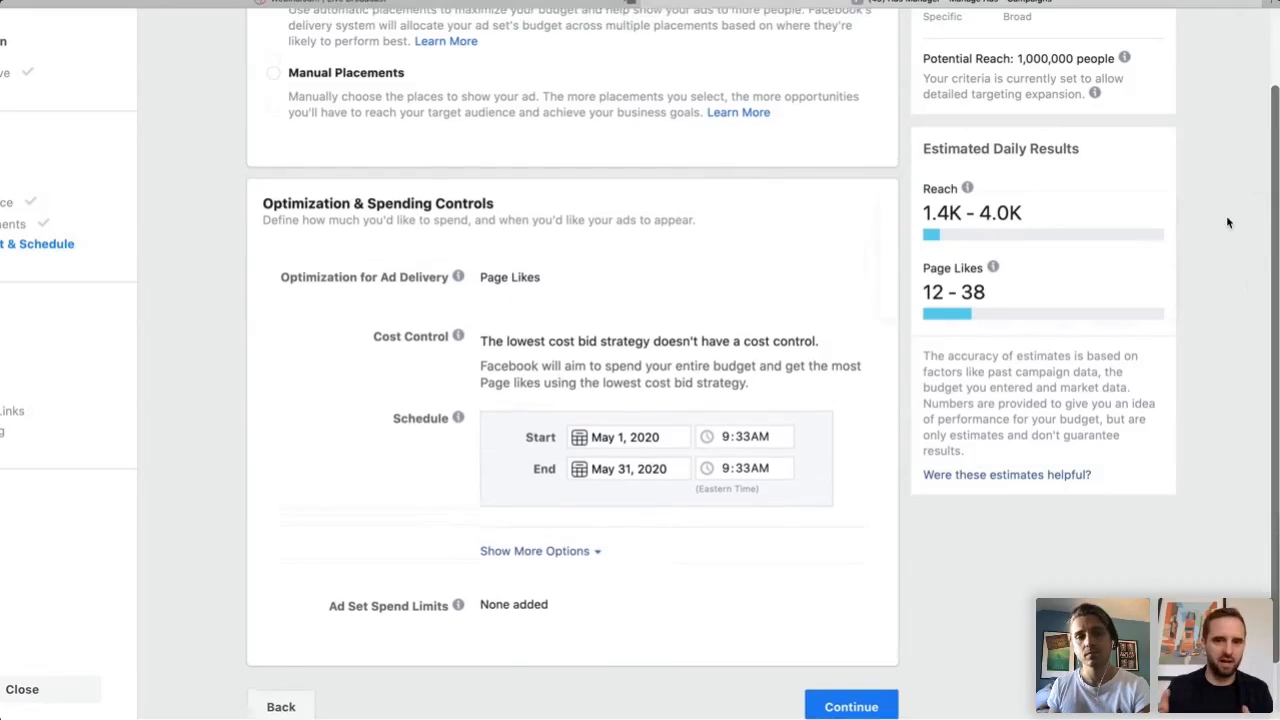
Recheck the ad set's placements and spending controls, and continue to the ad creation stage.
scroll(1228, 222, "up", 2)
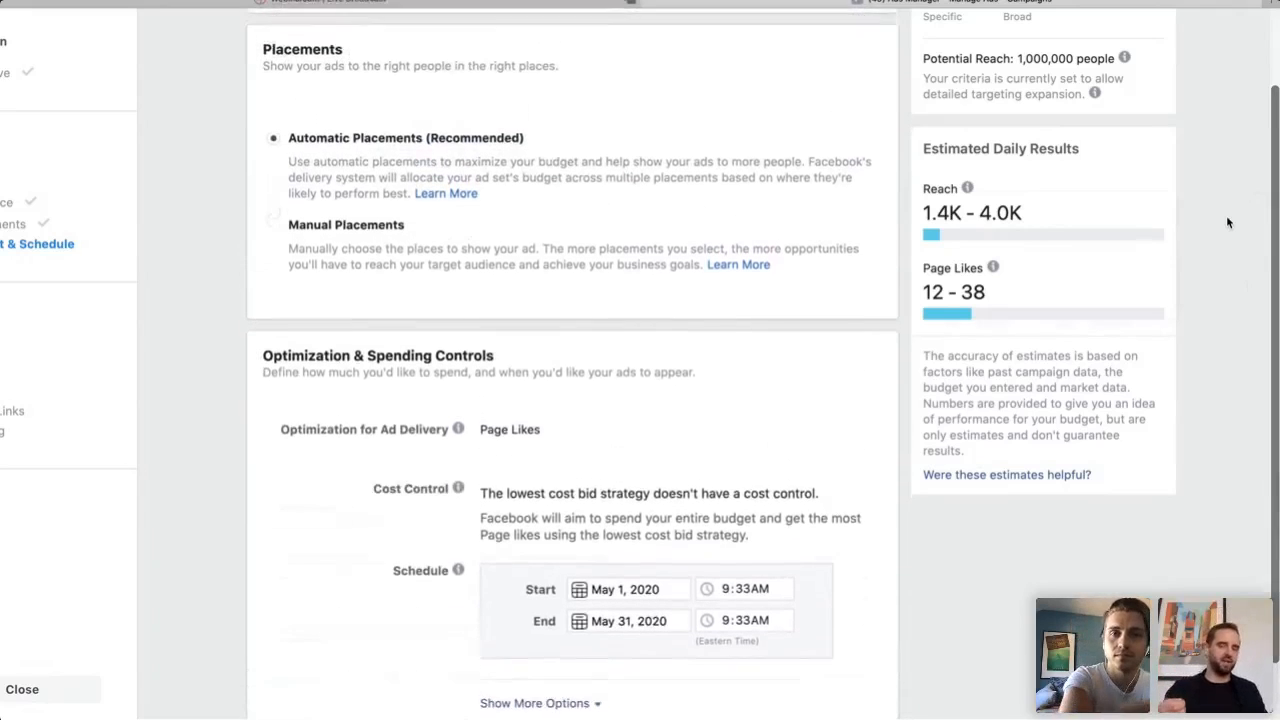
mouse_move(993, 268)
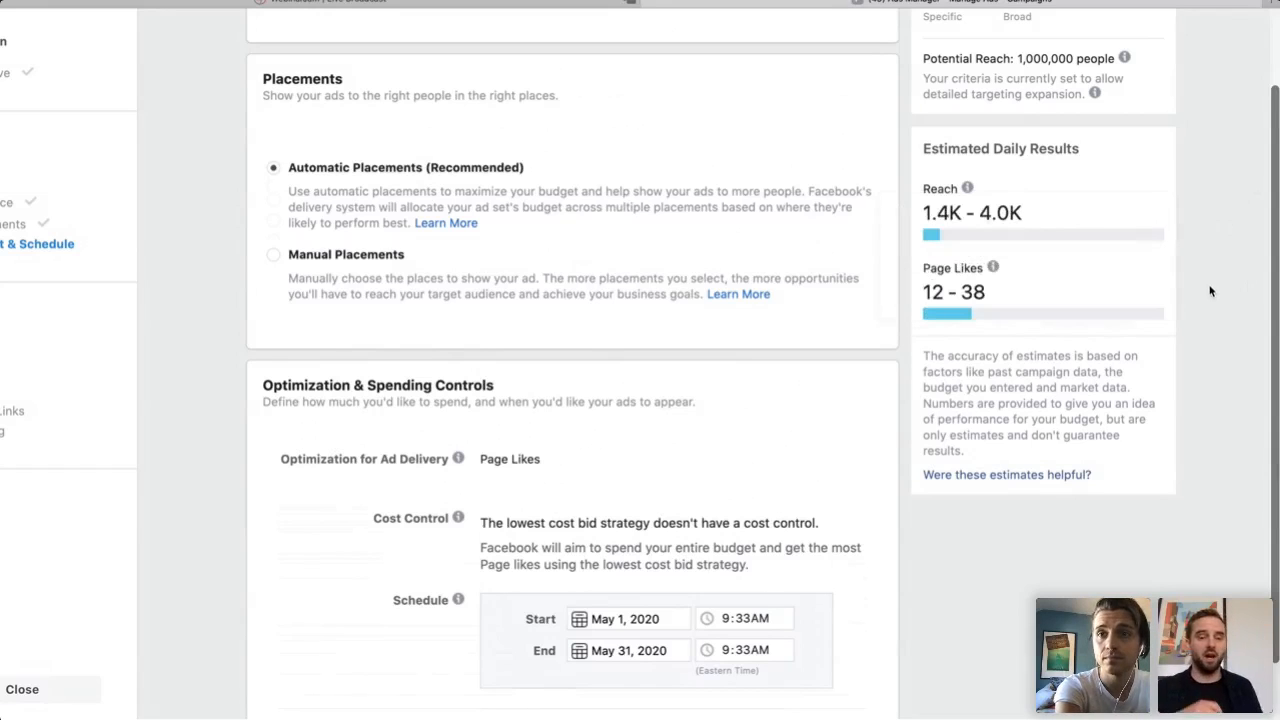
scroll(1210, 291, "up", 4)
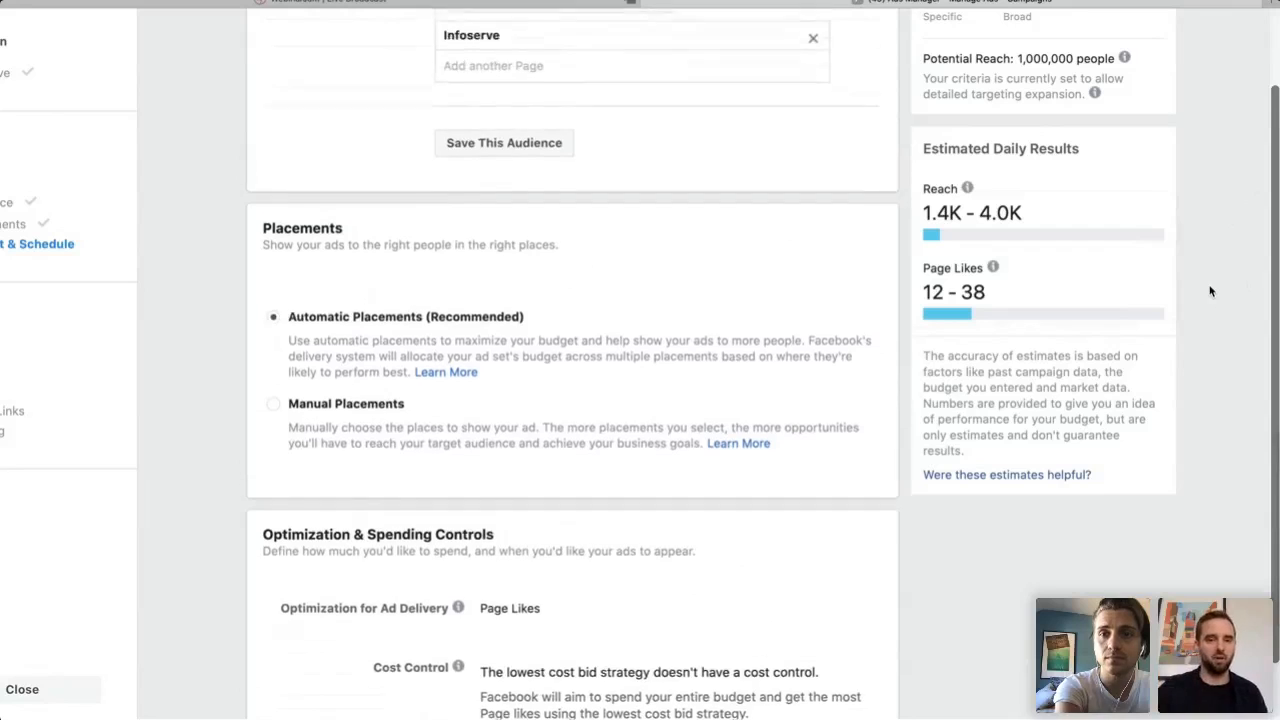
scroll(663, 423, "down", 5)
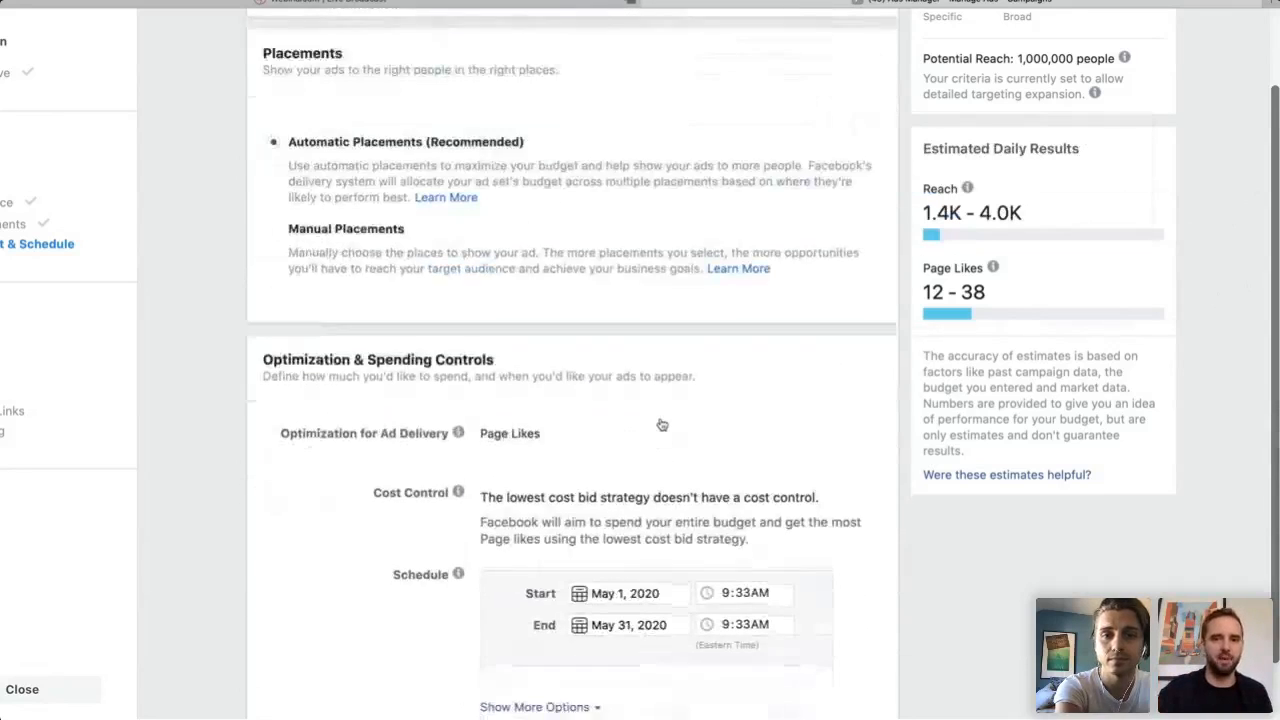
left_click(855, 690)
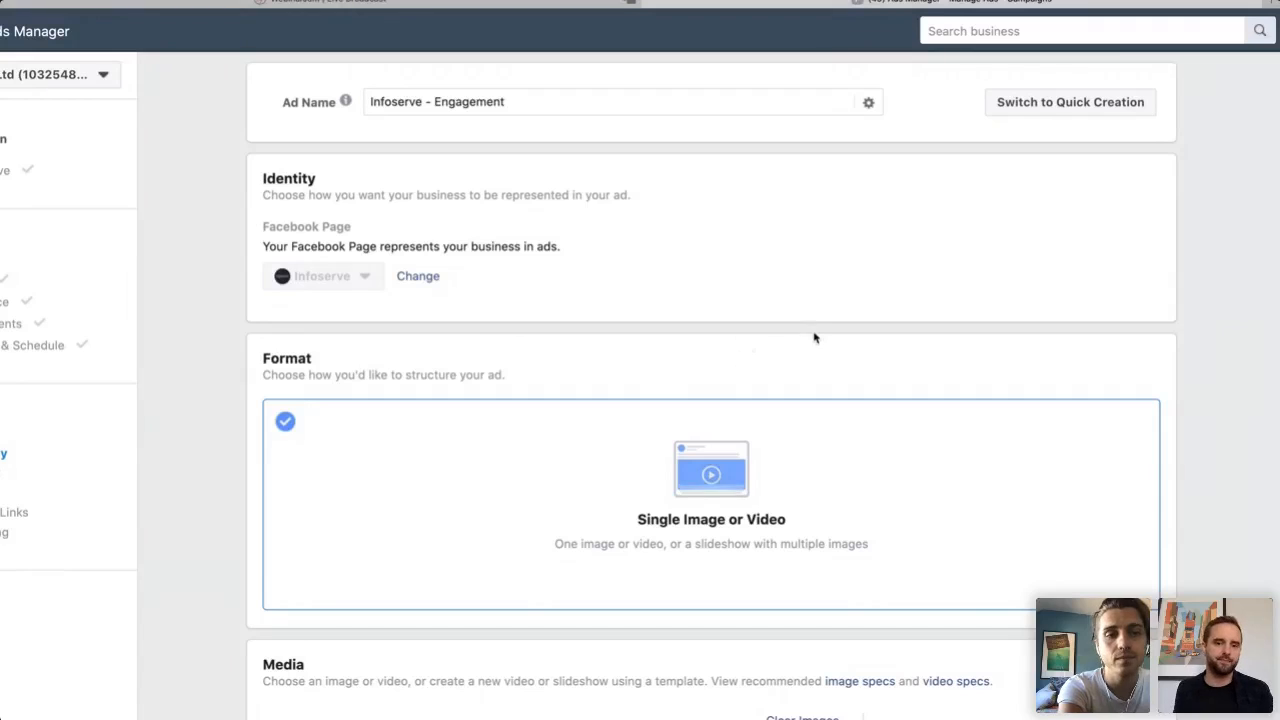
Review the ad's Format and Media sections, and skip the offered Java update version.
scroll(814, 337, "down", 1)
scroll(814, 337, "down", 3)
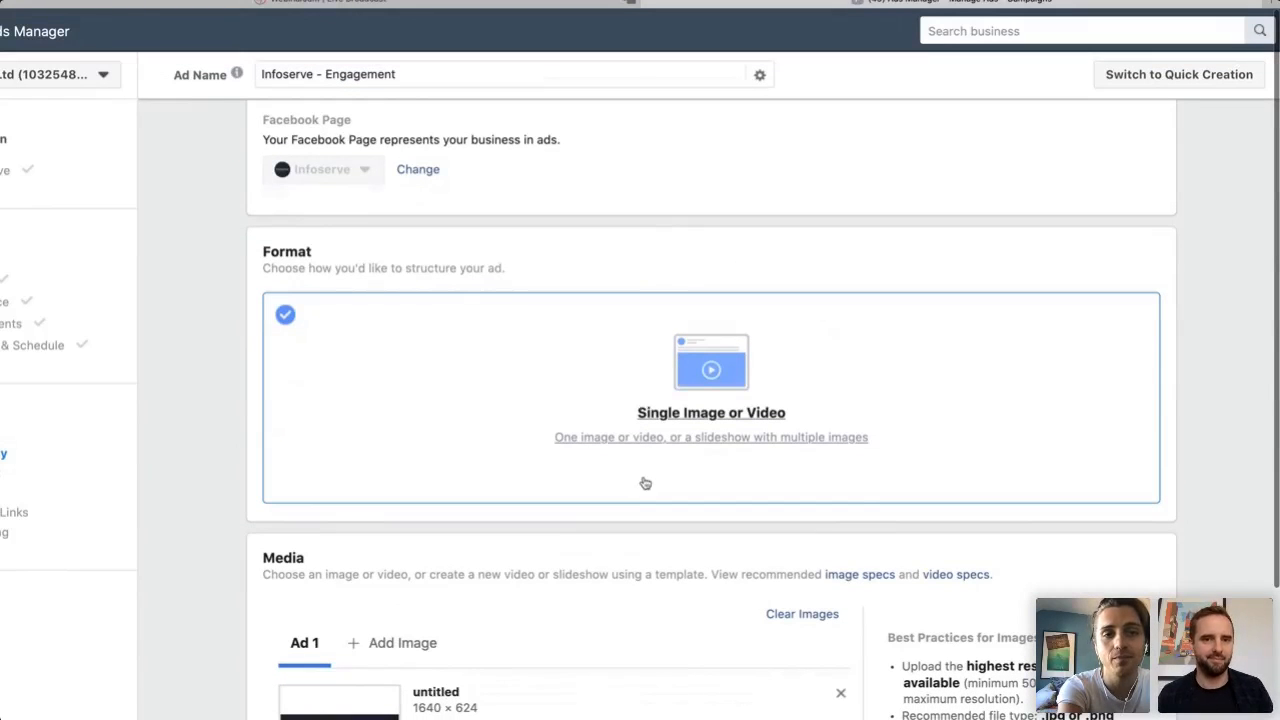
scroll(830, 456, "down", 2)
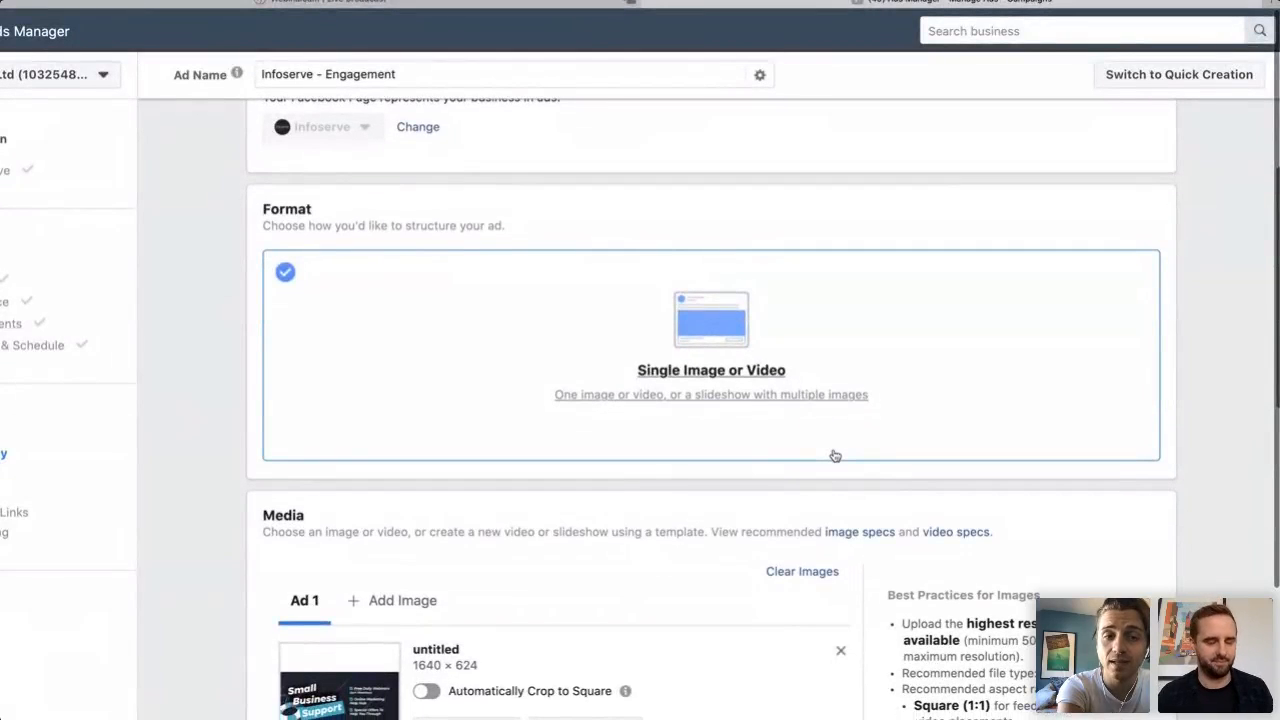
scroll(832, 455, "up", 1)
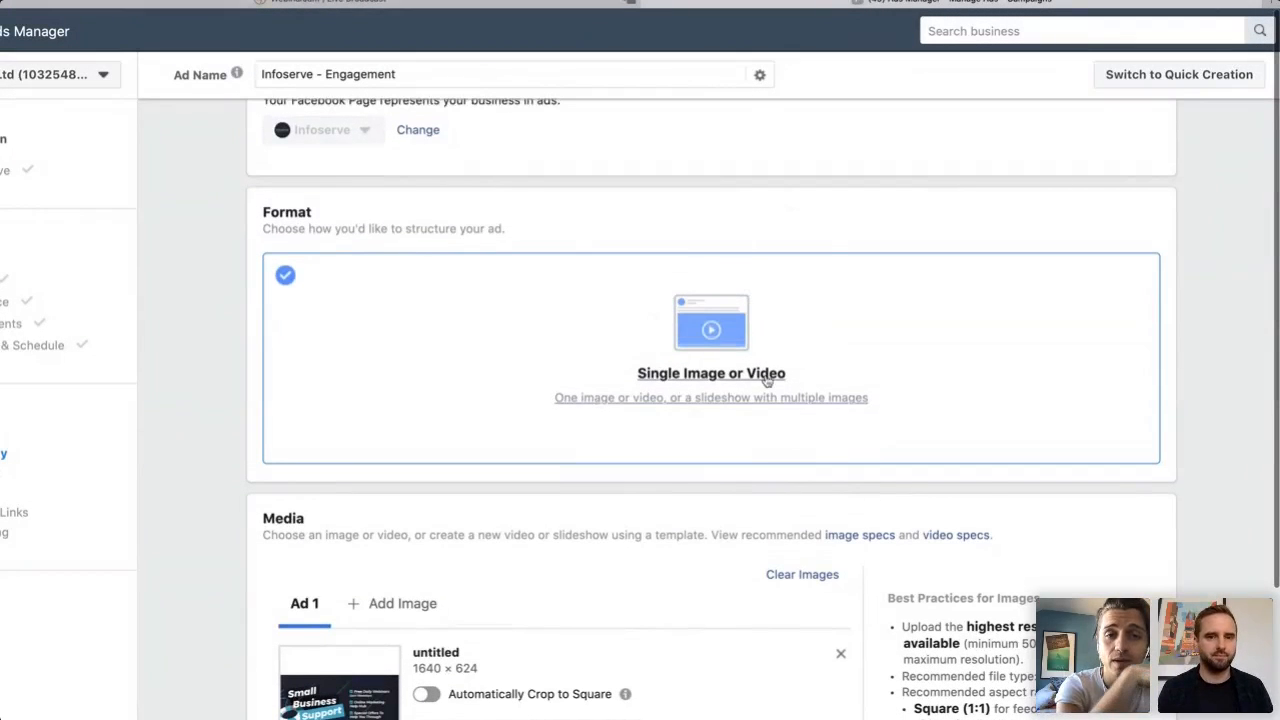
scroll(800, 383, "down", 5)
scroll(798, 383, "down", 3)
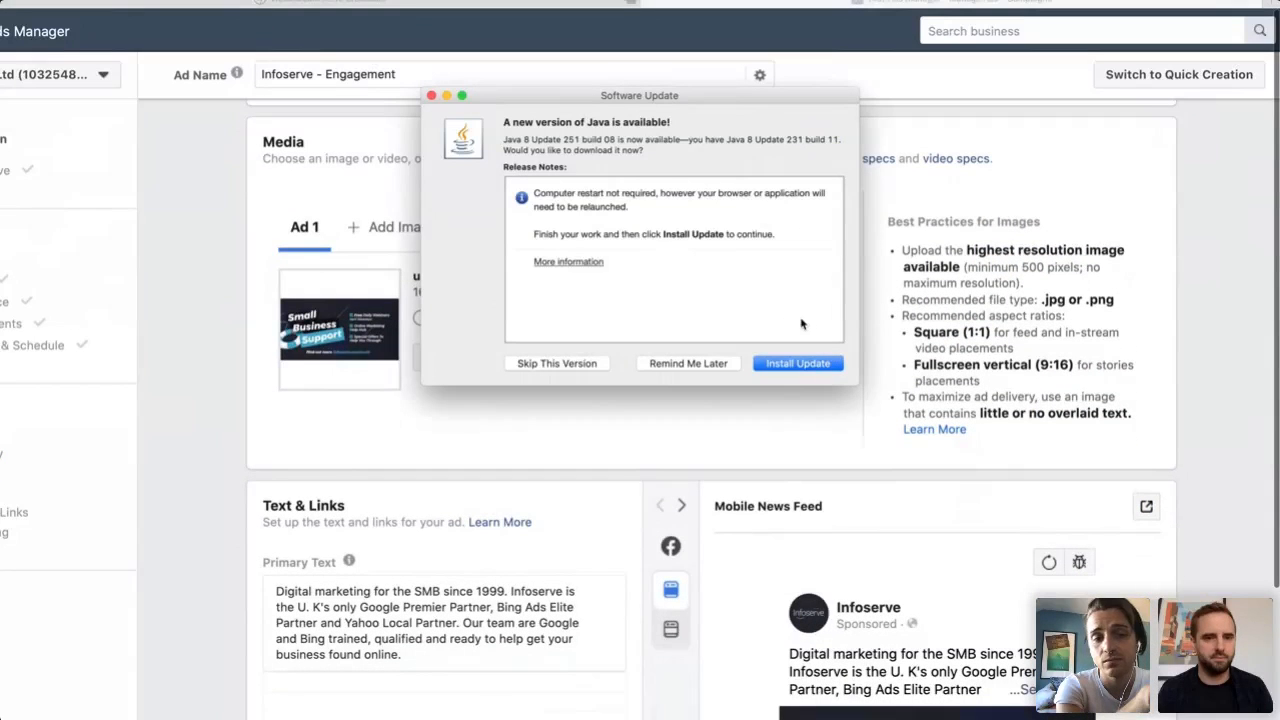
left_click(578, 365)
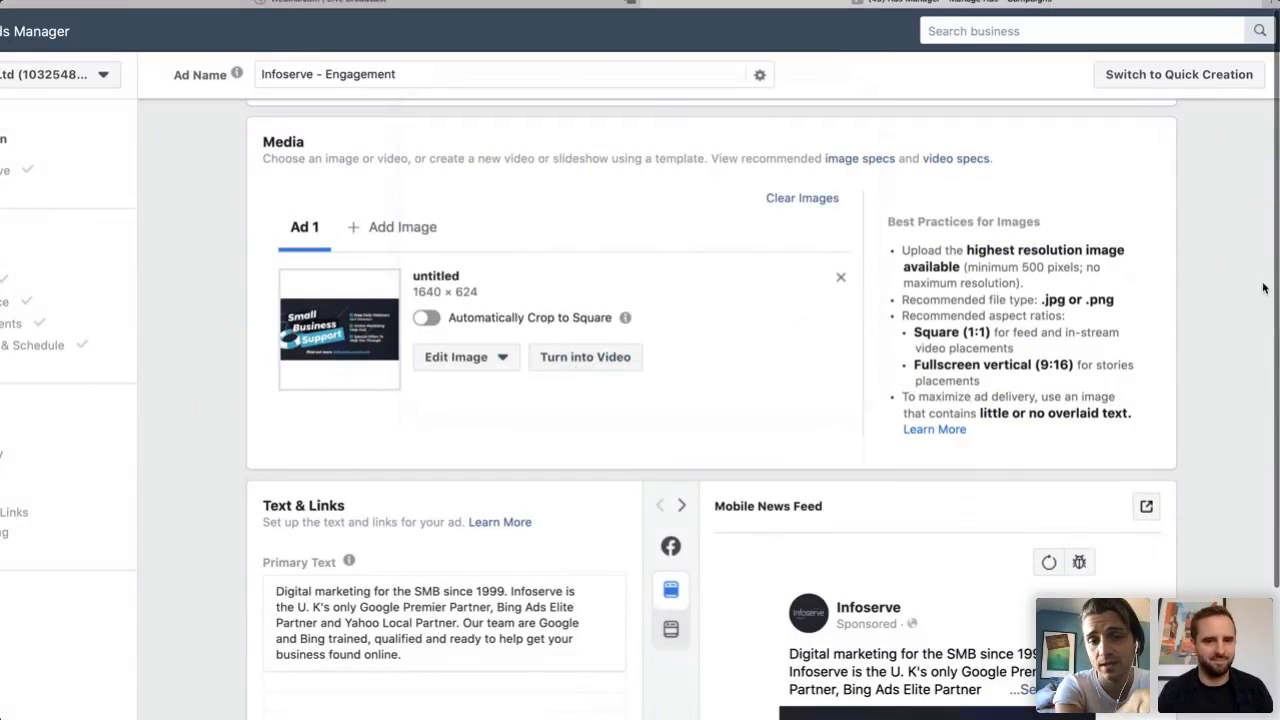
Correct "U. K's" to "UK's" in the ad's primary text.
scroll(730, 398, "down", 5)
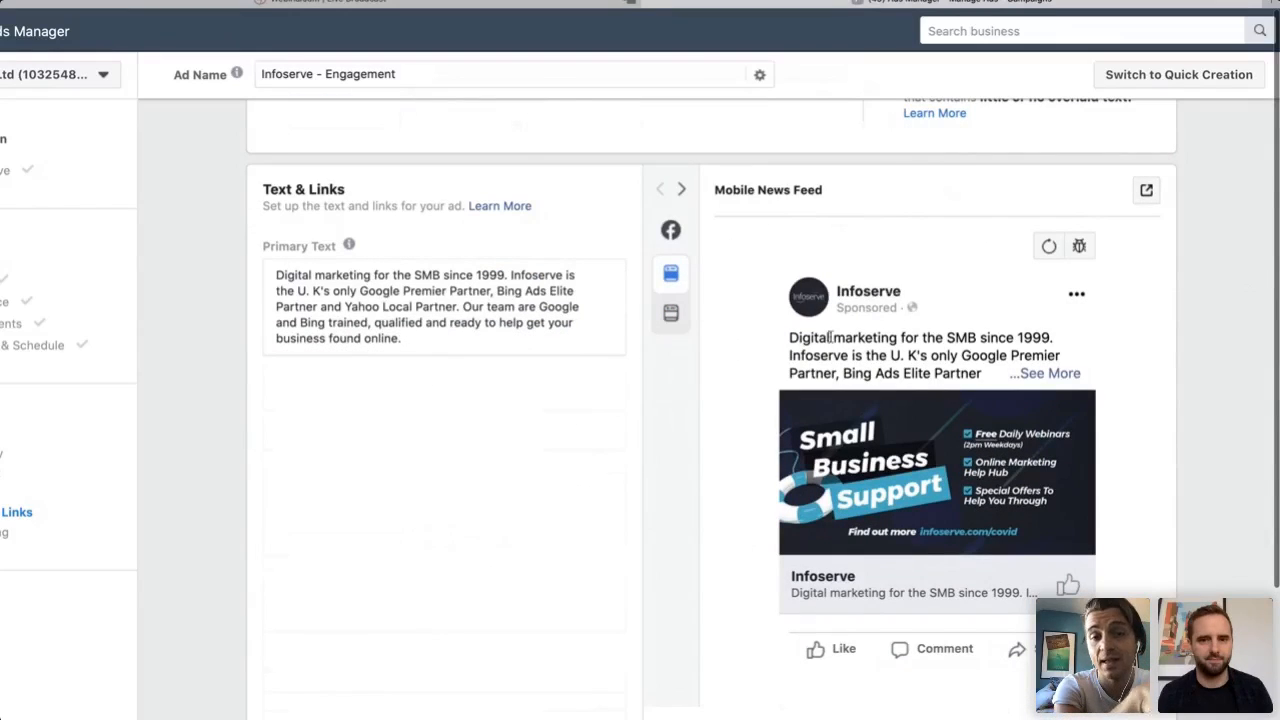
scroll(1137, 532, "down", 1)
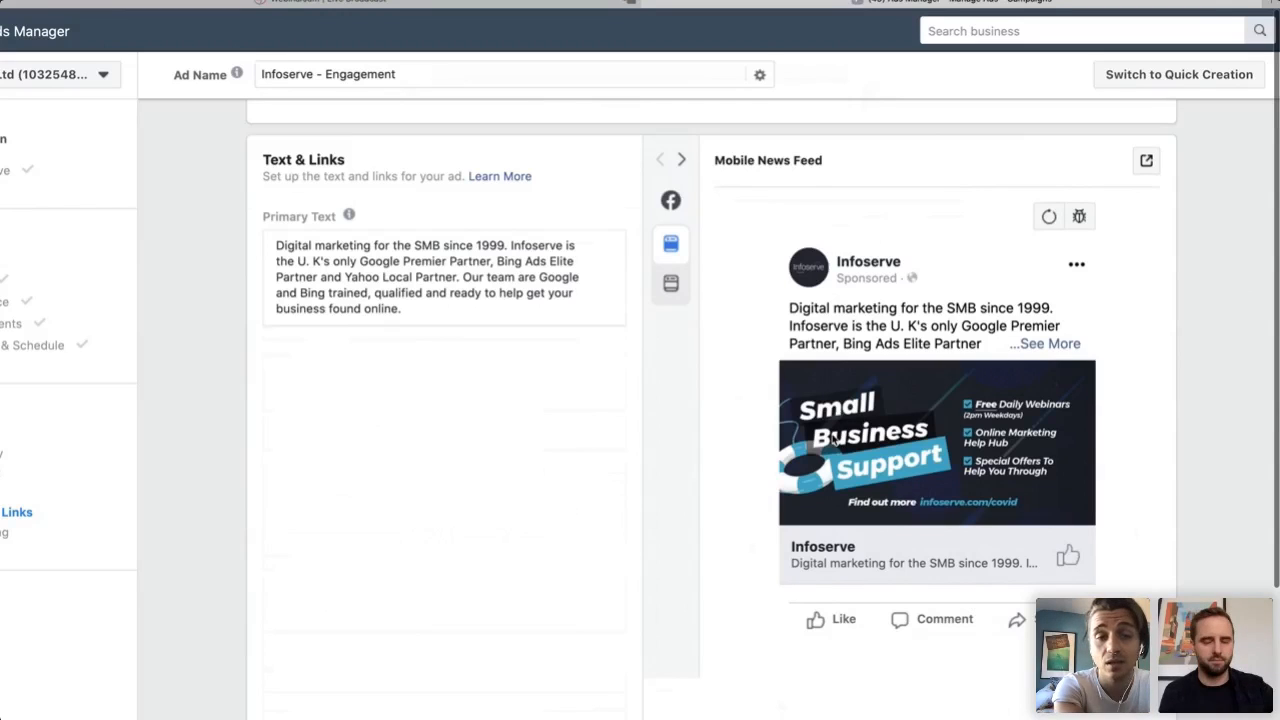
left_click(313, 261)
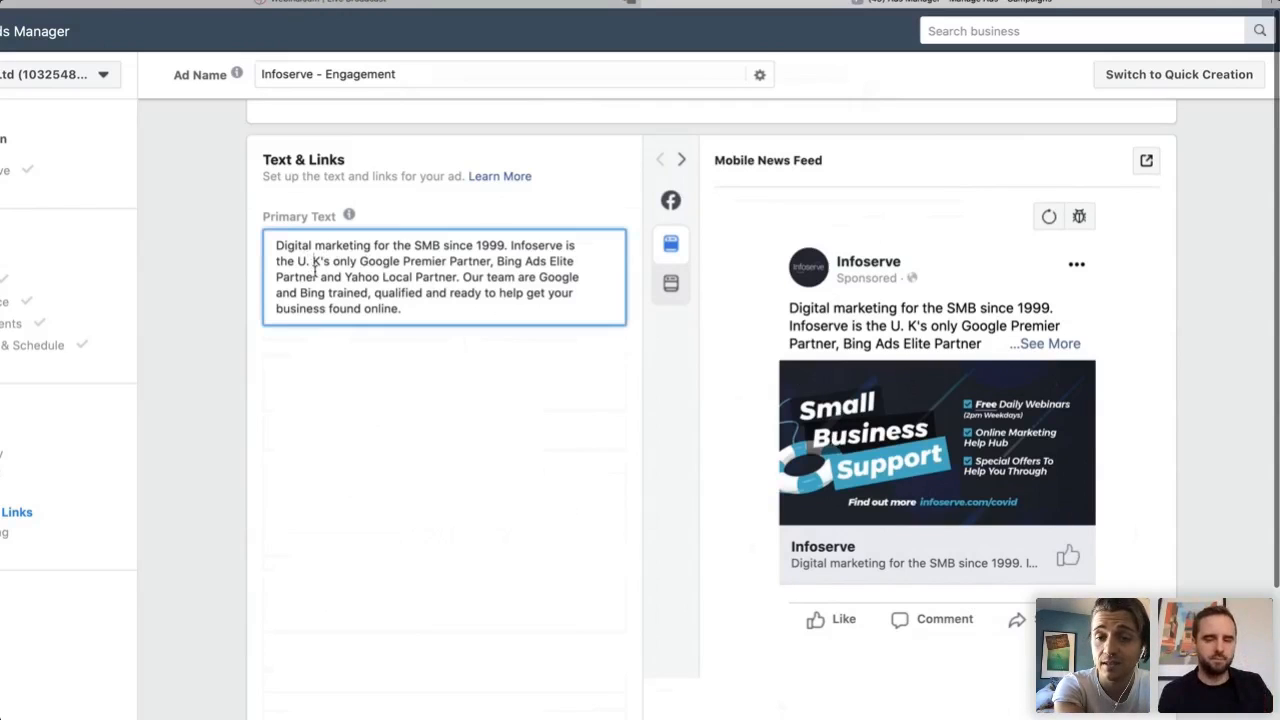
key("BackSpace")
key("BackSpace")
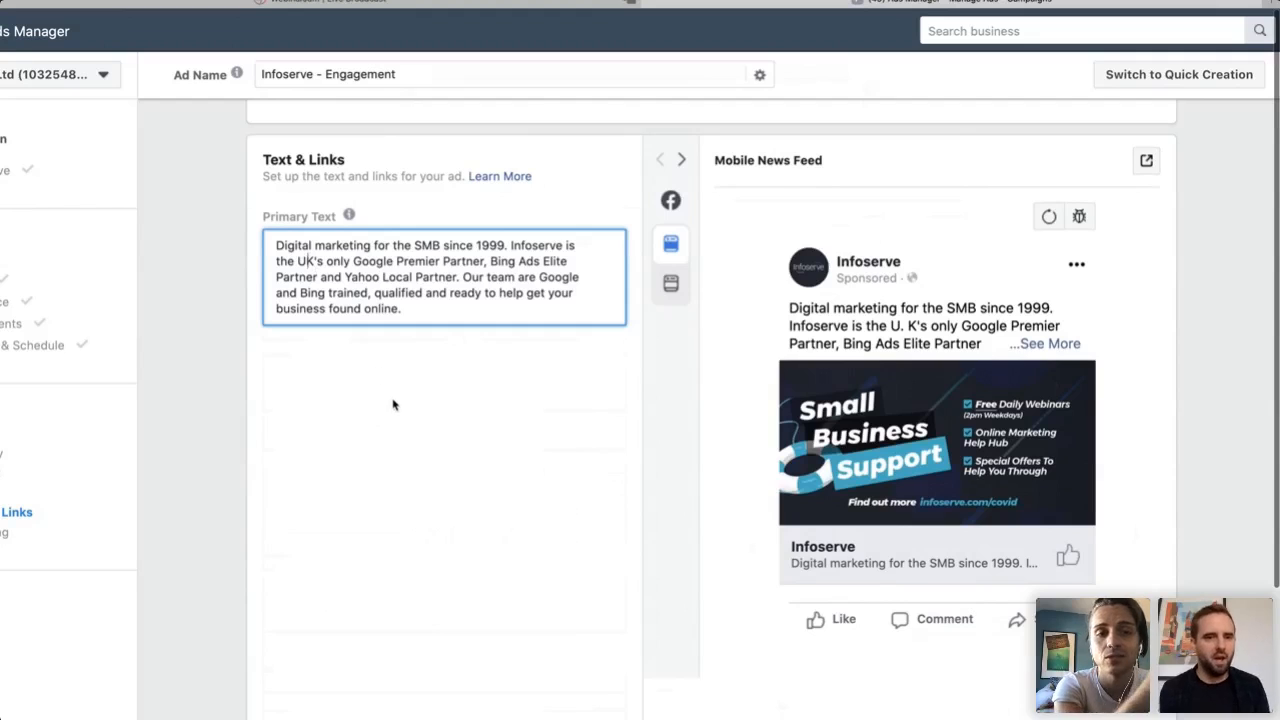
left_click(482, 386)
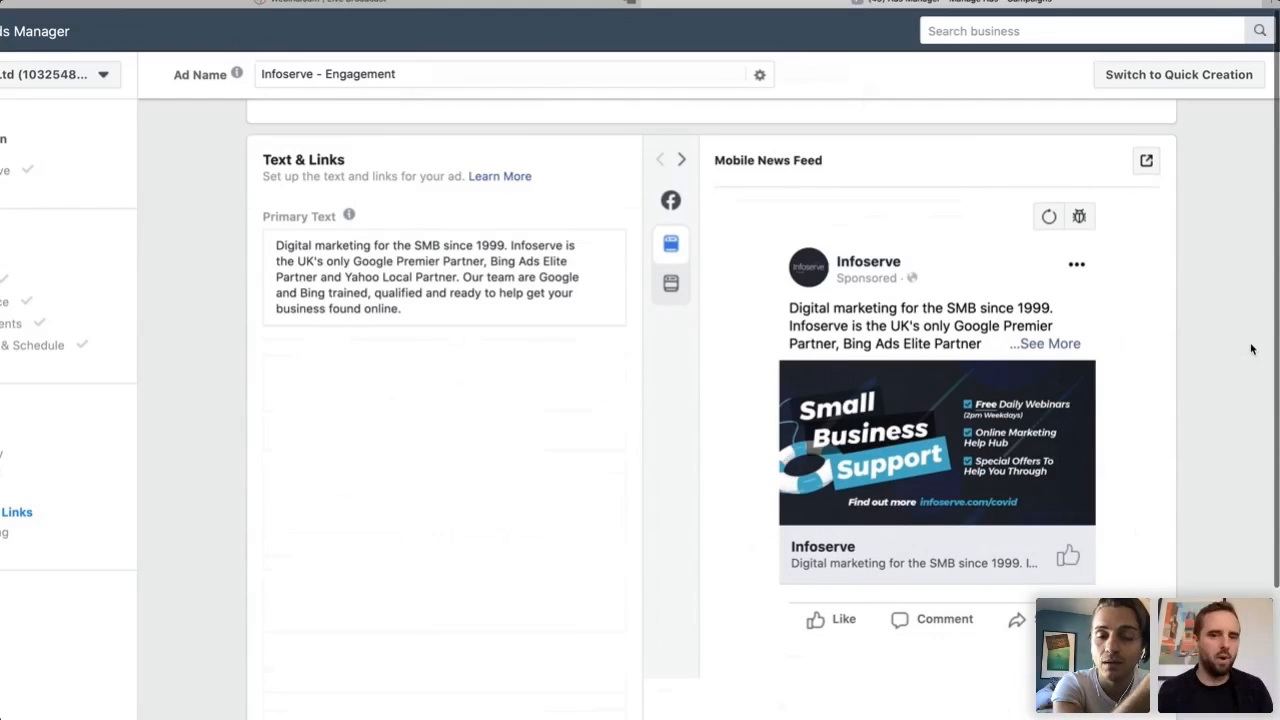
Replace "Bing Ads Elite" with "Microsoft Elite Channel" before "Partner" in the primary text.
scroll(1251, 348, "down", 1)
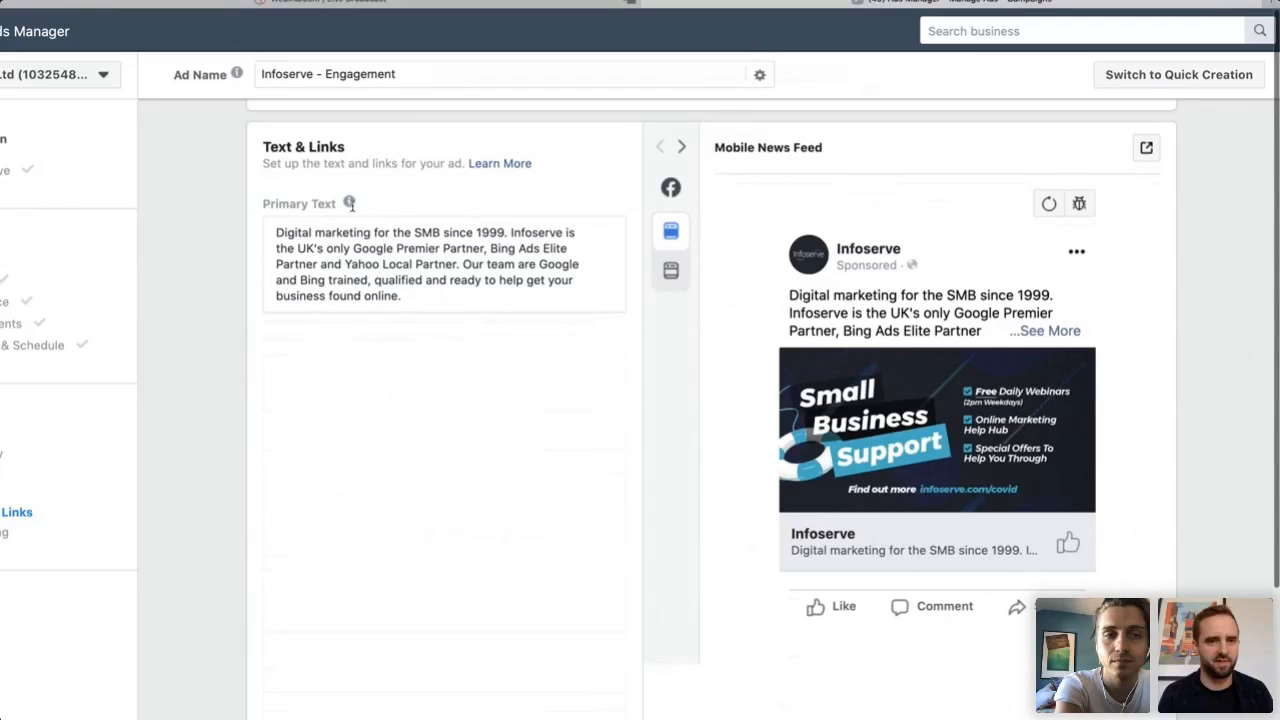
mouse_move(351, 204)
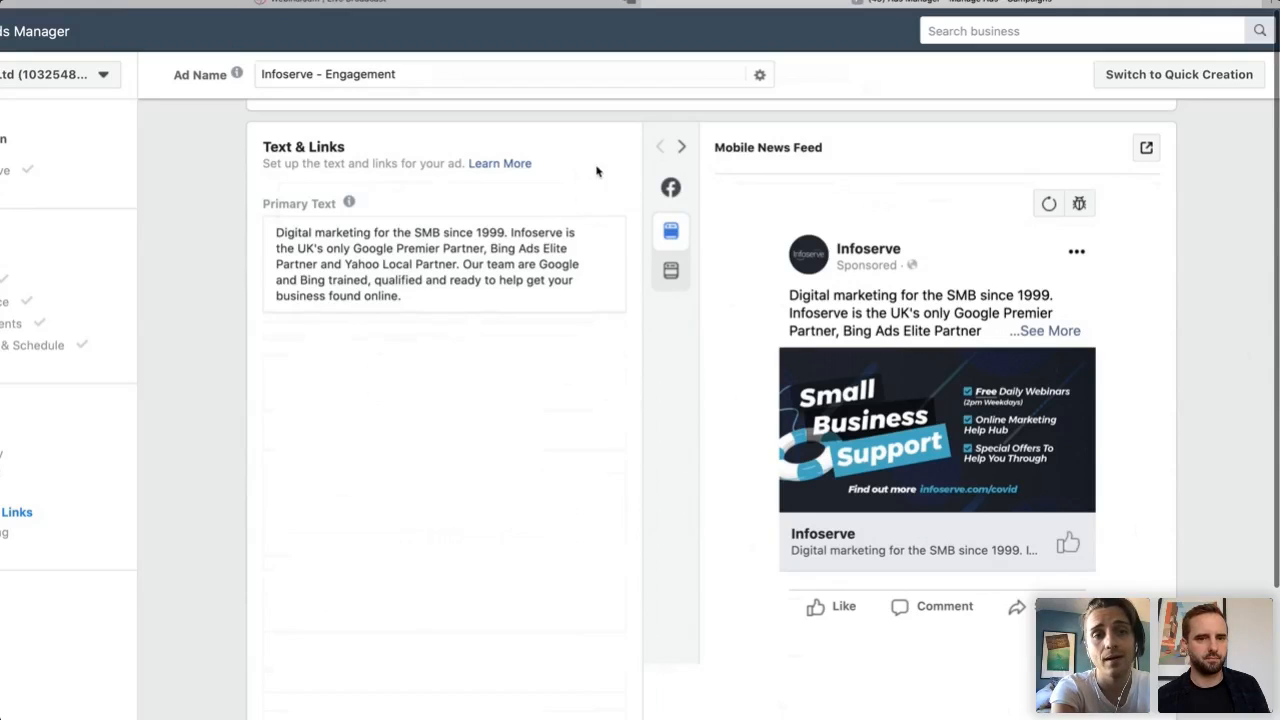
mouse_move(671, 232)
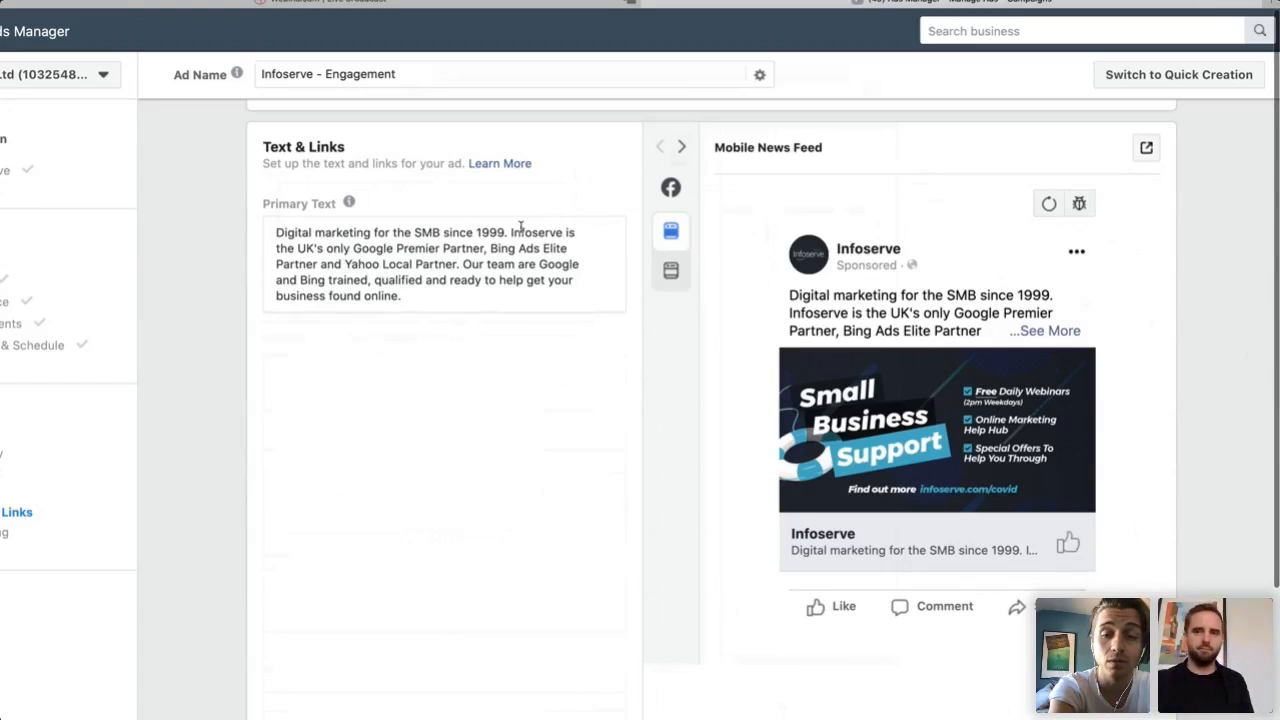
left_click_drag(572, 250, 490, 249)
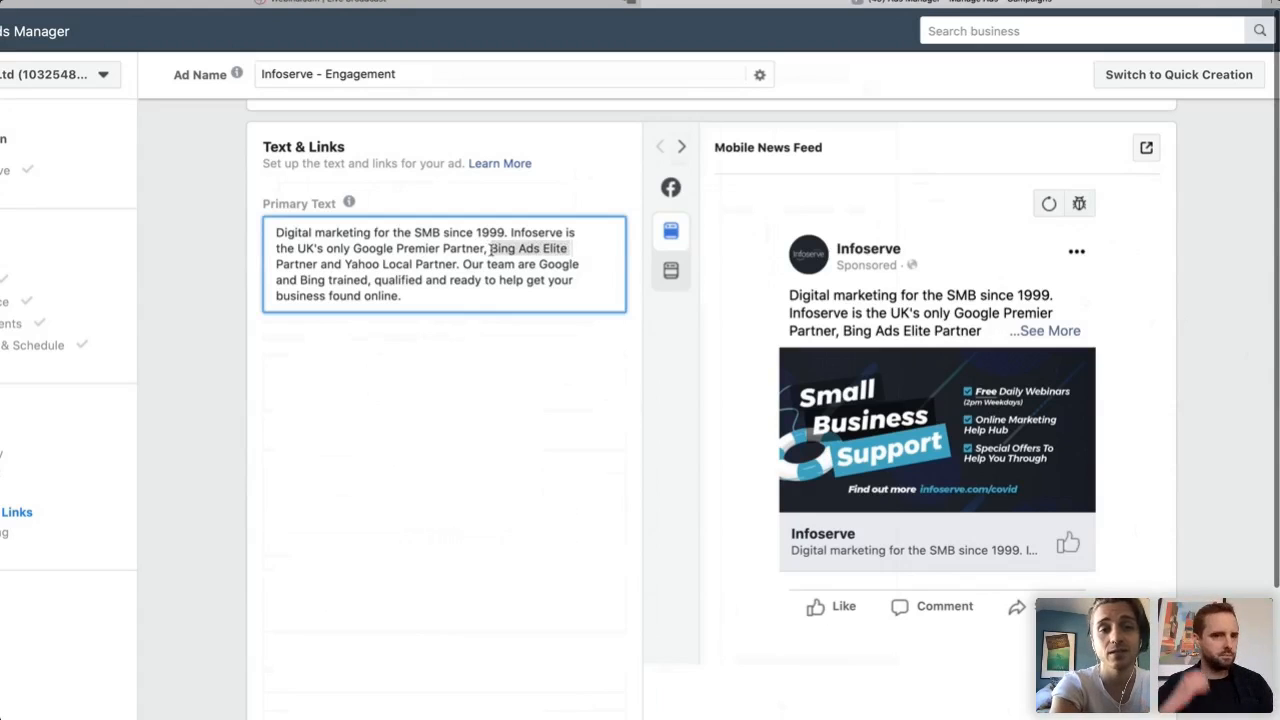
type("Microsof")
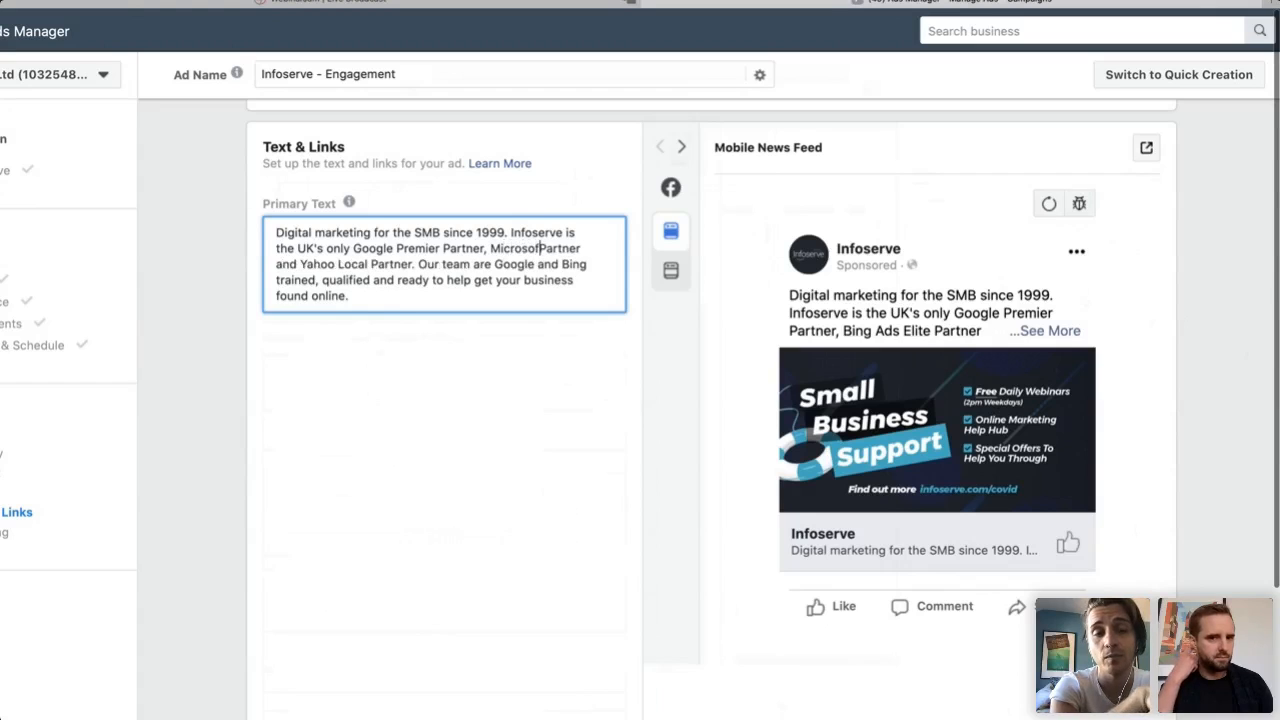
type("t Eli")
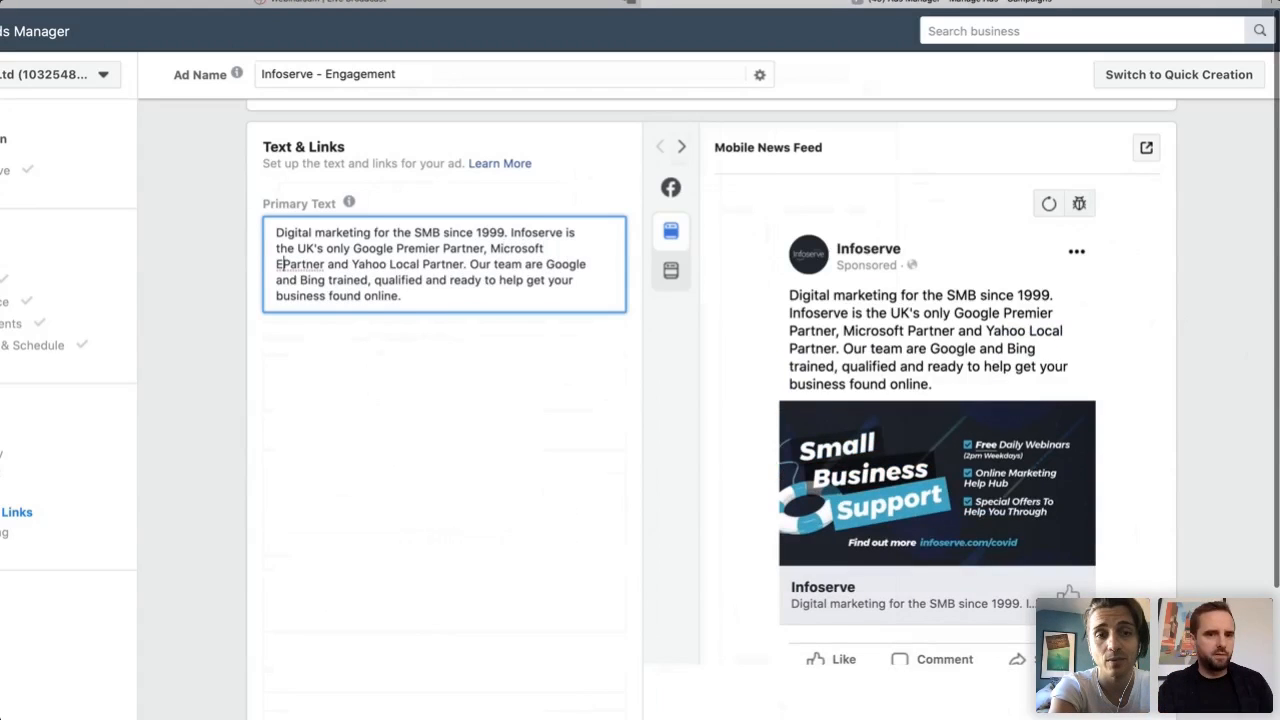
key("BackSpace")
key("BackSpace")
key("BackSpace")
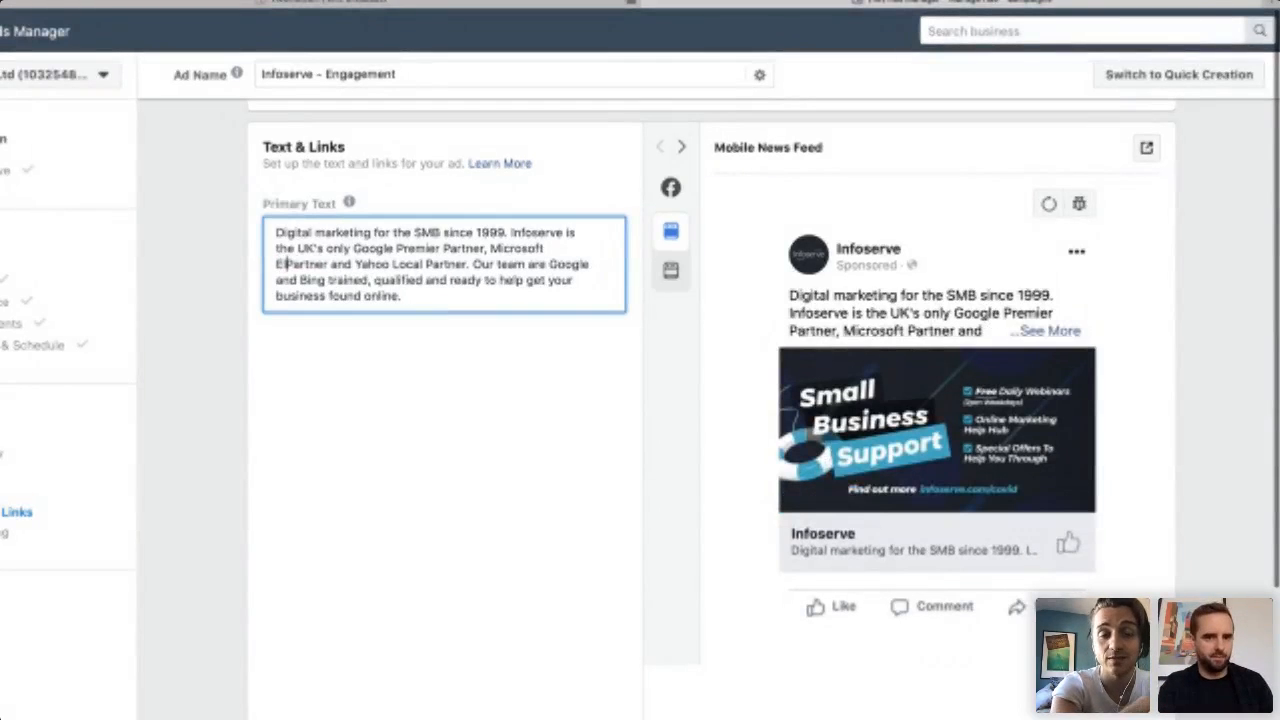
type("lite ")
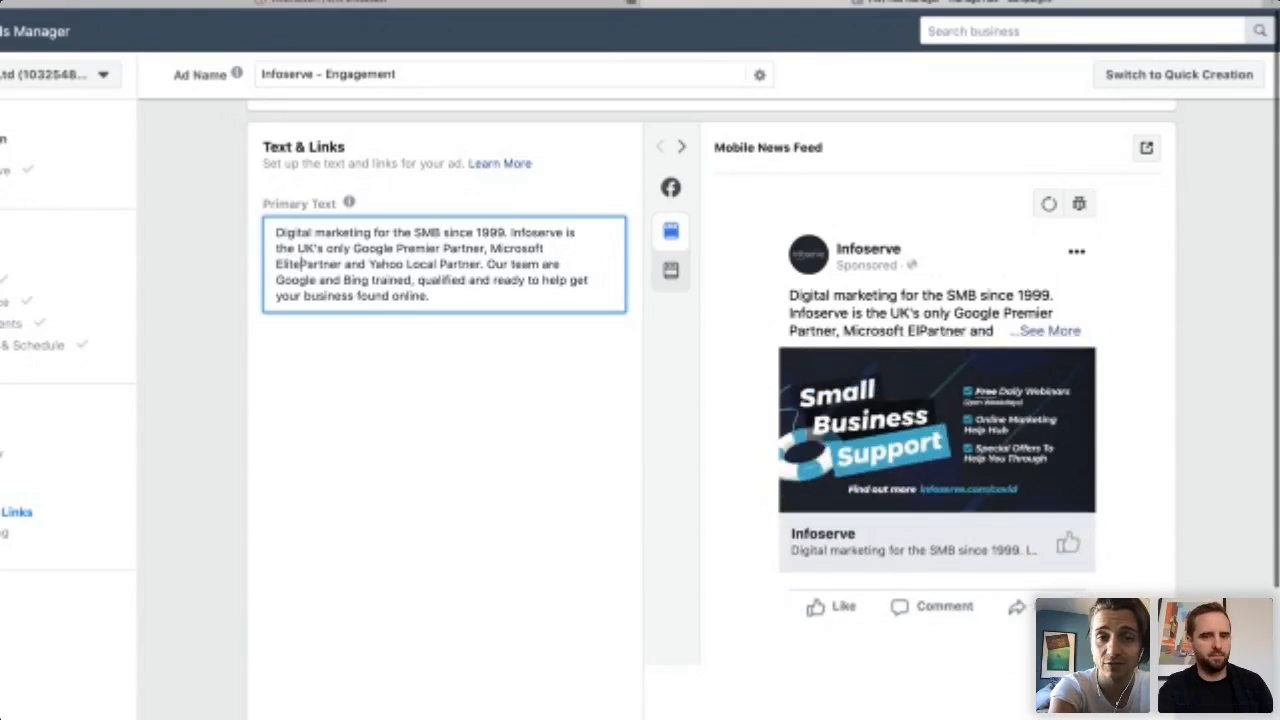
type("Channel")
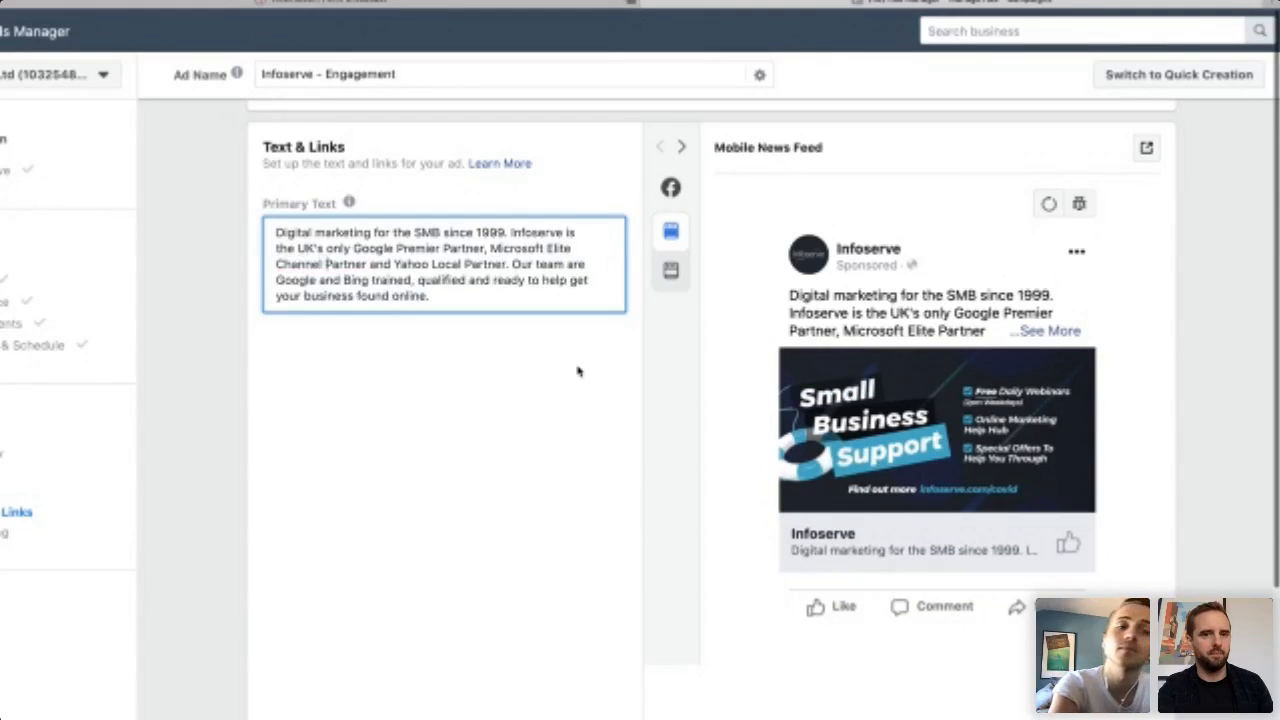
left_click(561, 405)
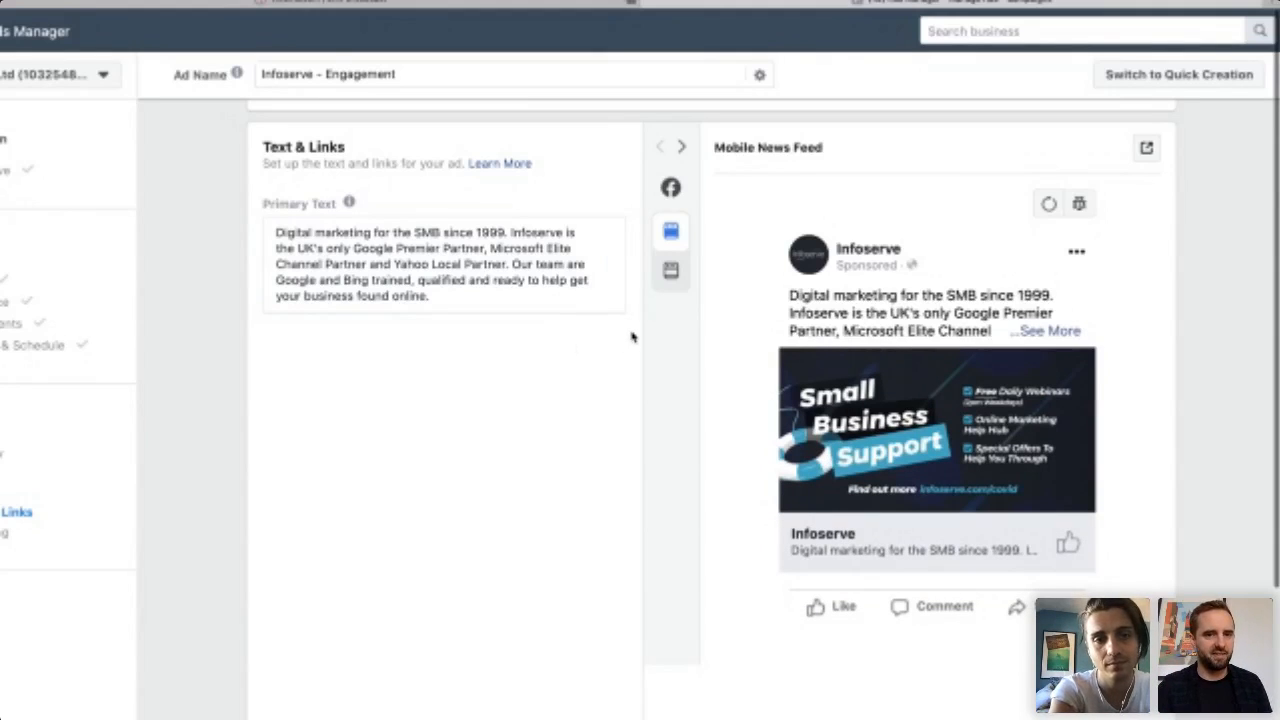
Split the primary text into two paragraphs with a blank line before "Our team are Google and Bing trained".
left_click(515, 258)
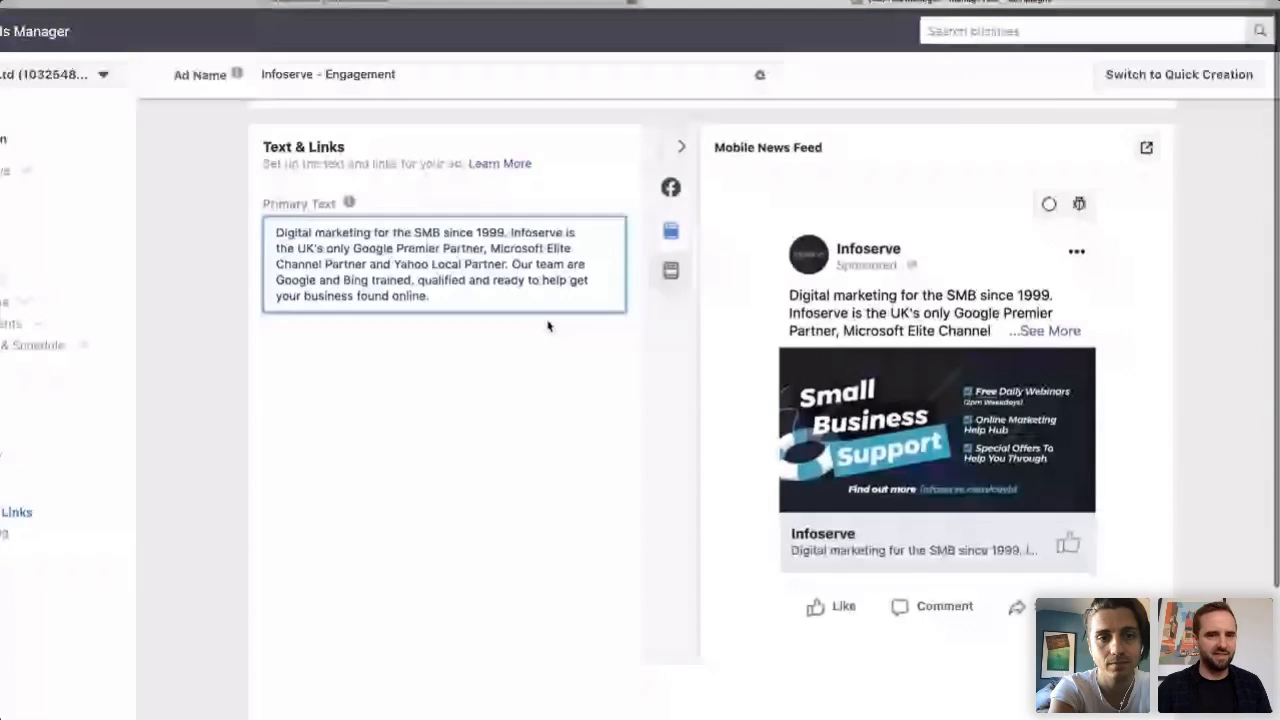
key("Return")
key("Return")
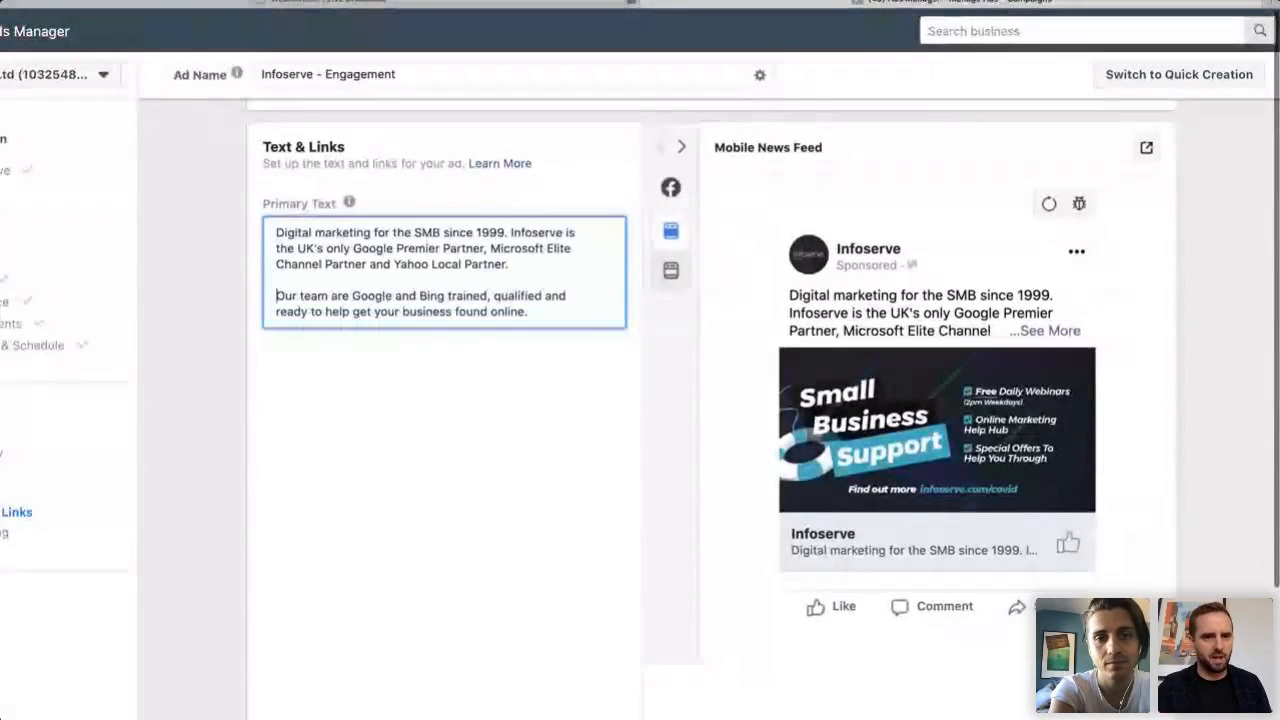
left_click(565, 417)
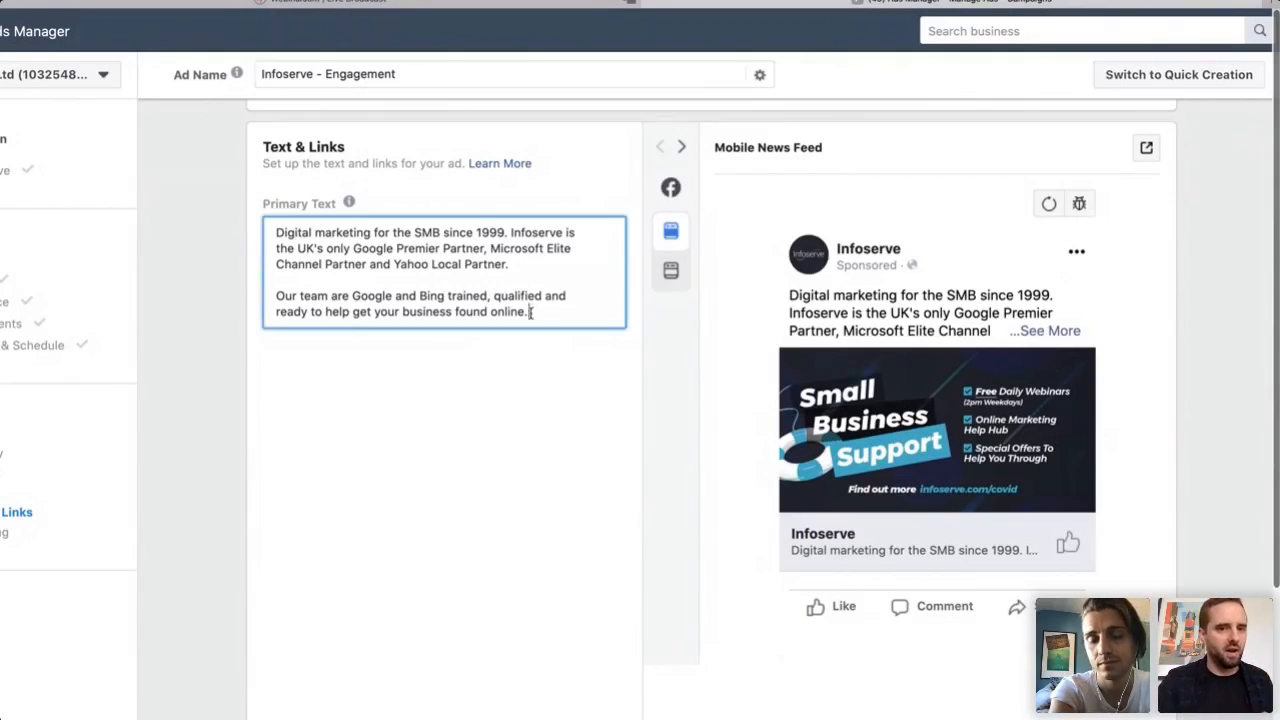
Insert "Microsoft" before "Bing trained" in the second paragraph of the primary text.
mouse_move(675, 289)
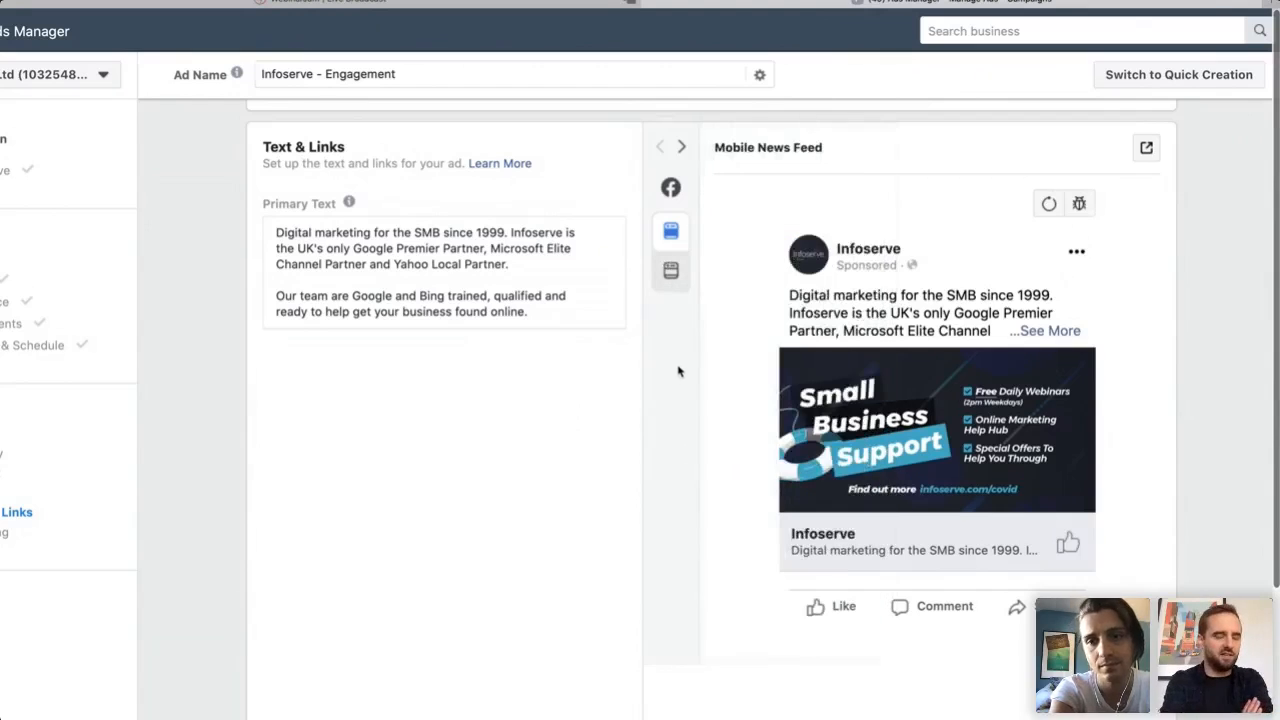
left_click(420, 297)
type("Microsoft")
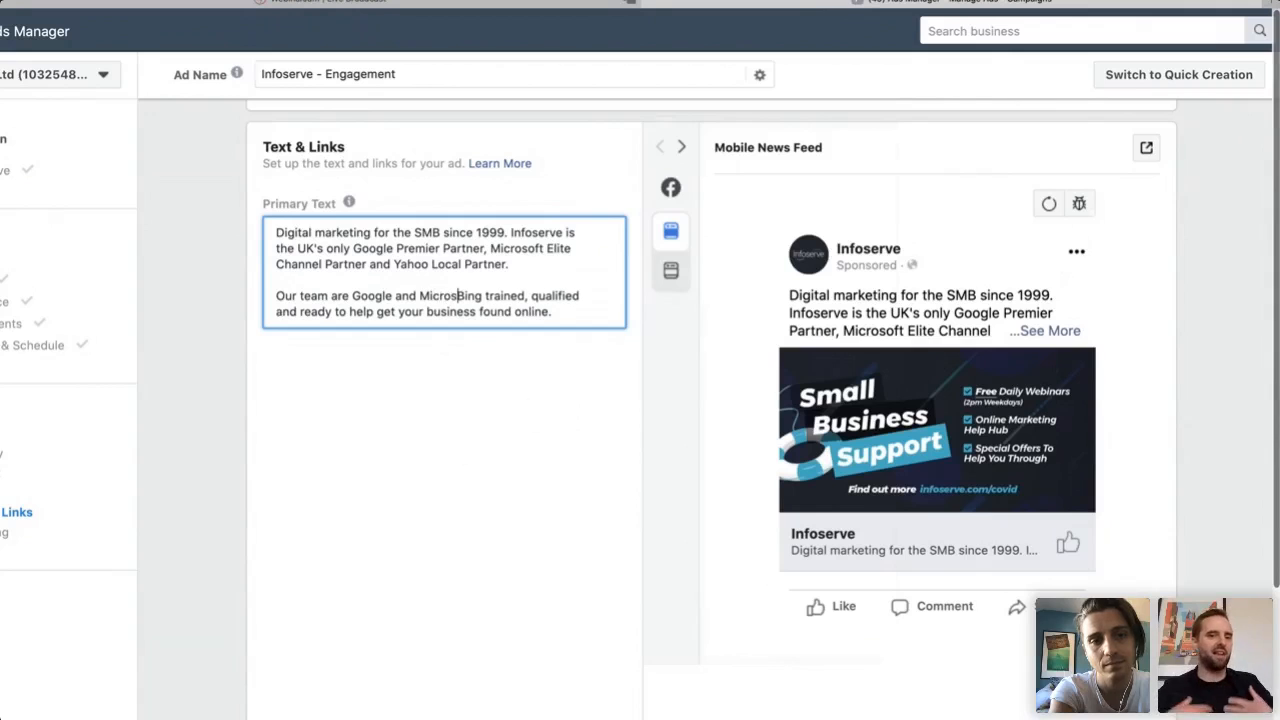
left_click(460, 465)
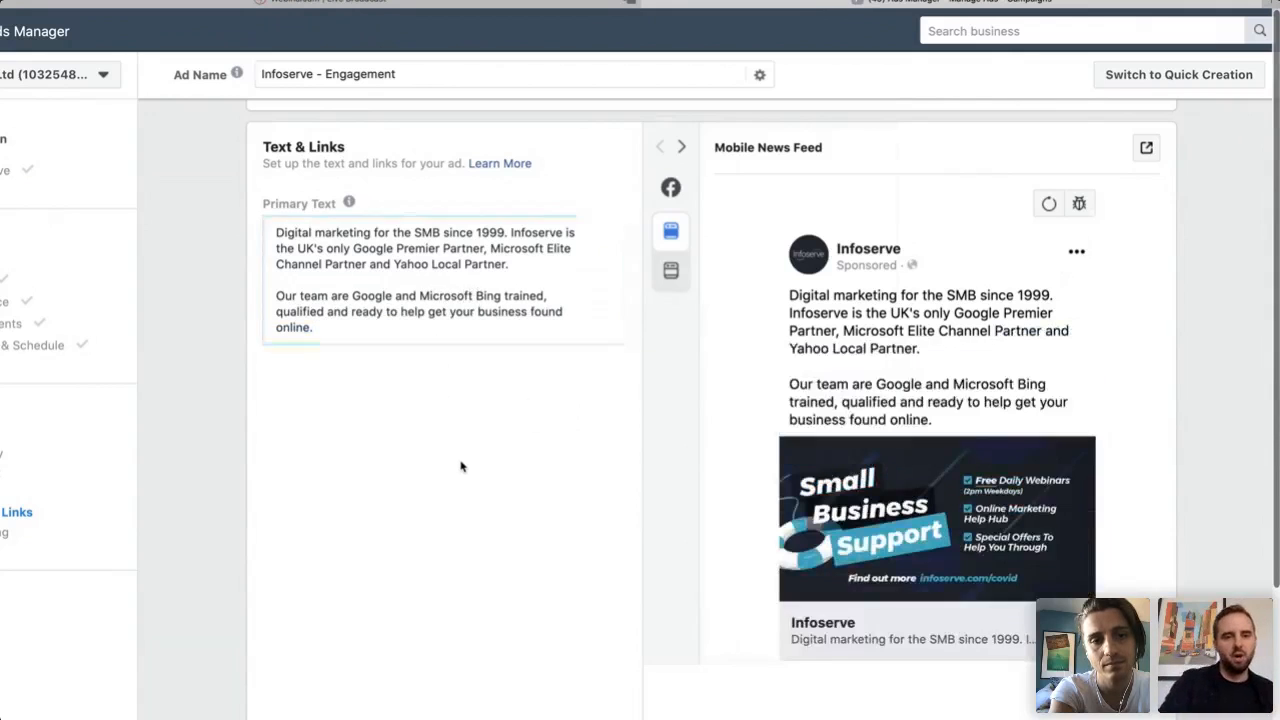
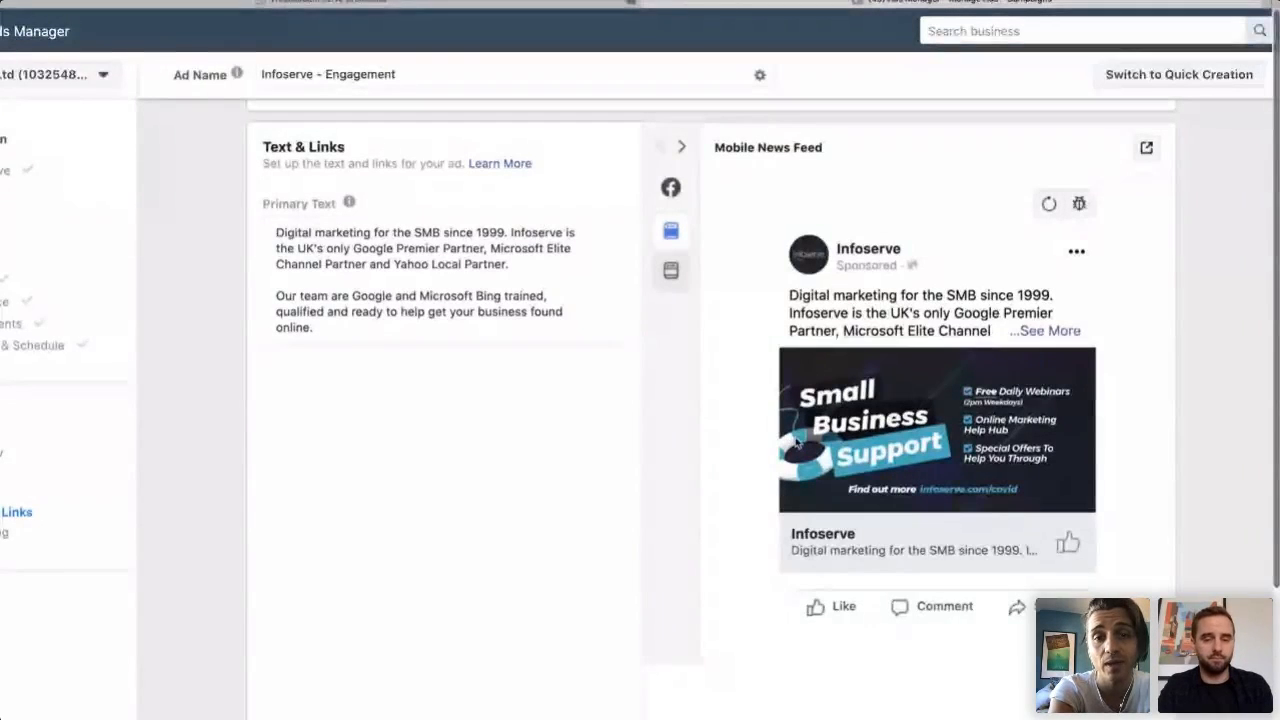
Insert the sentence "We are helping small businesses for FREE!" after "since 1999." in the ad's primary text.
left_click(267, 227)
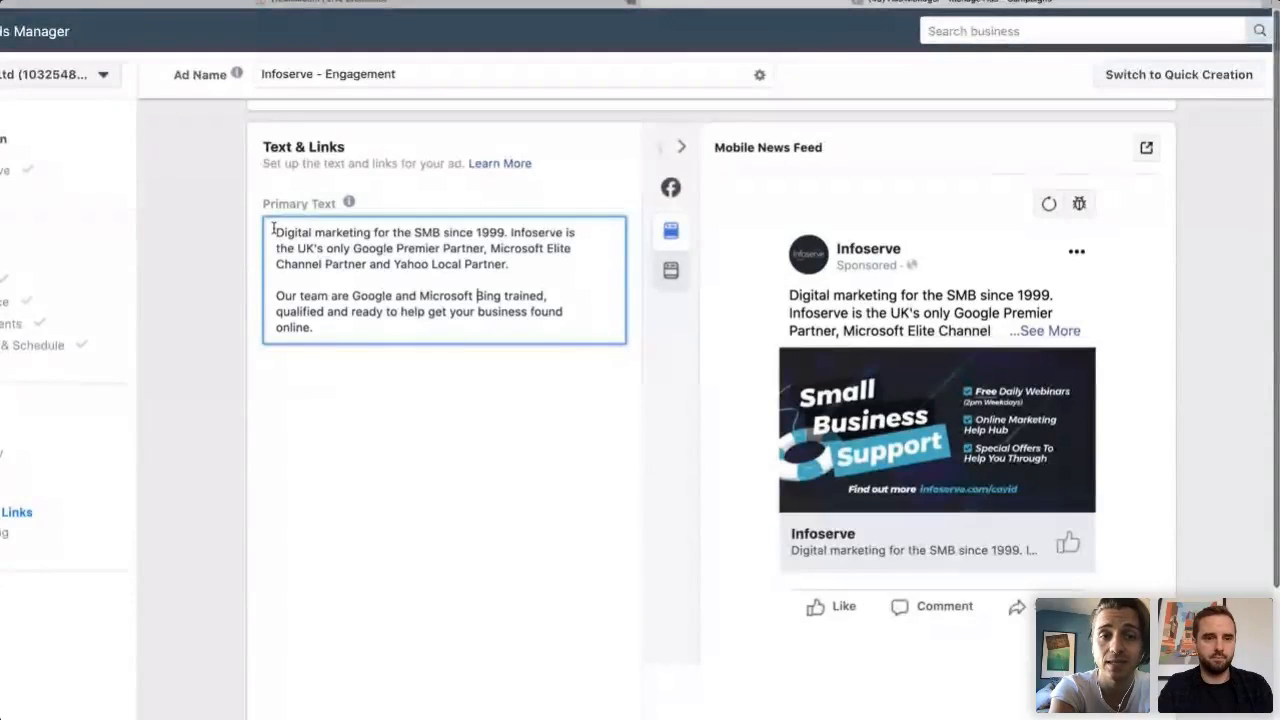
left_click(510, 232)
type("We a")
type("helping sma")
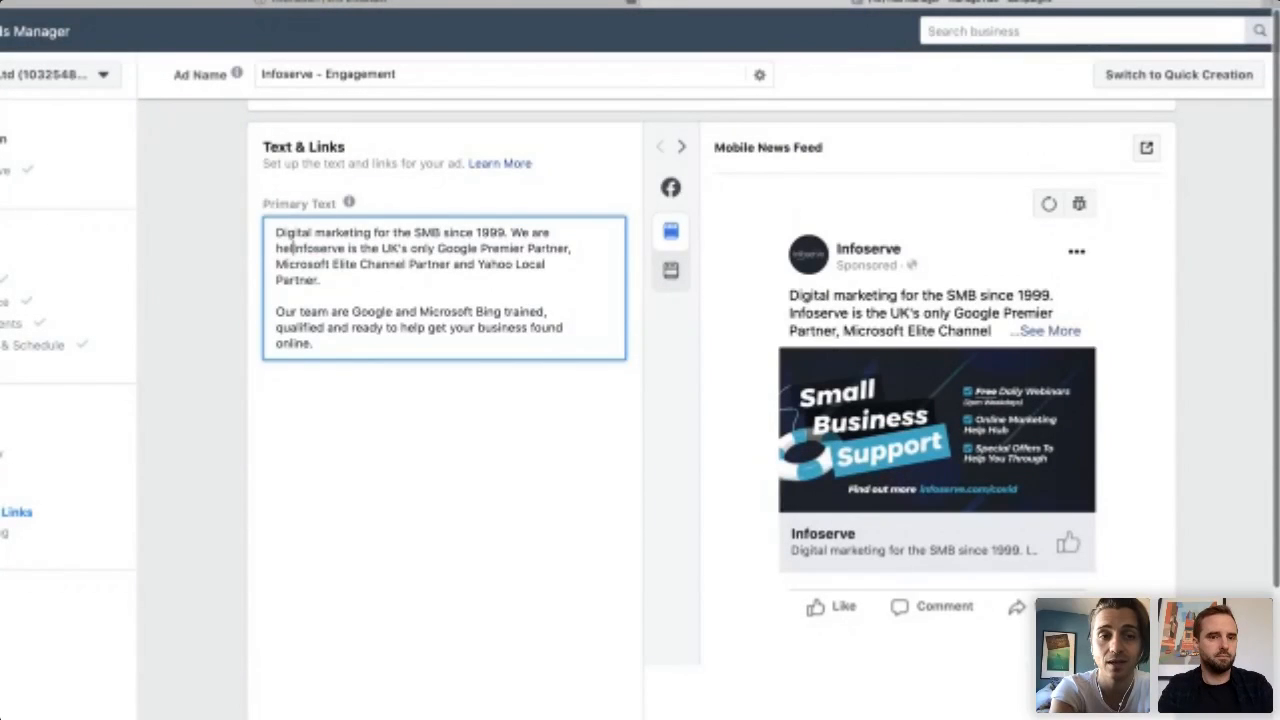
type("ll business")
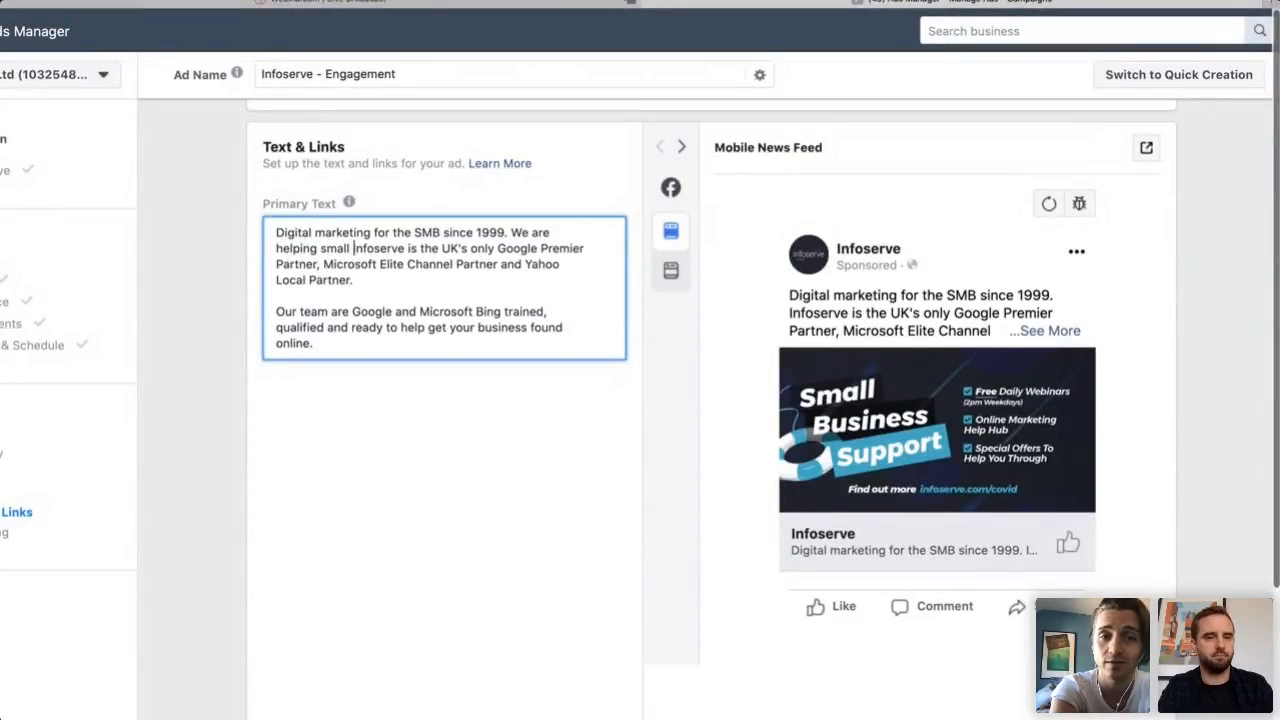
key("BackSpace")
key("BackSpace")
key("BackSpace")
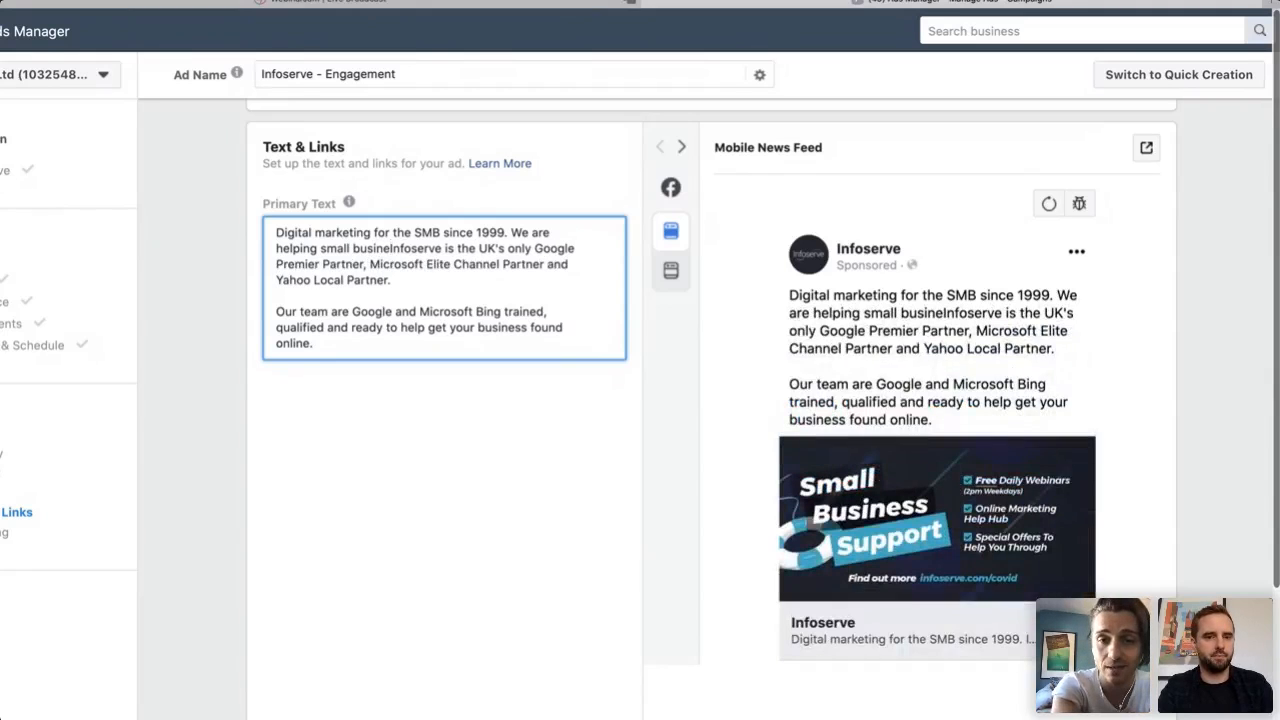
type("sses for FR")
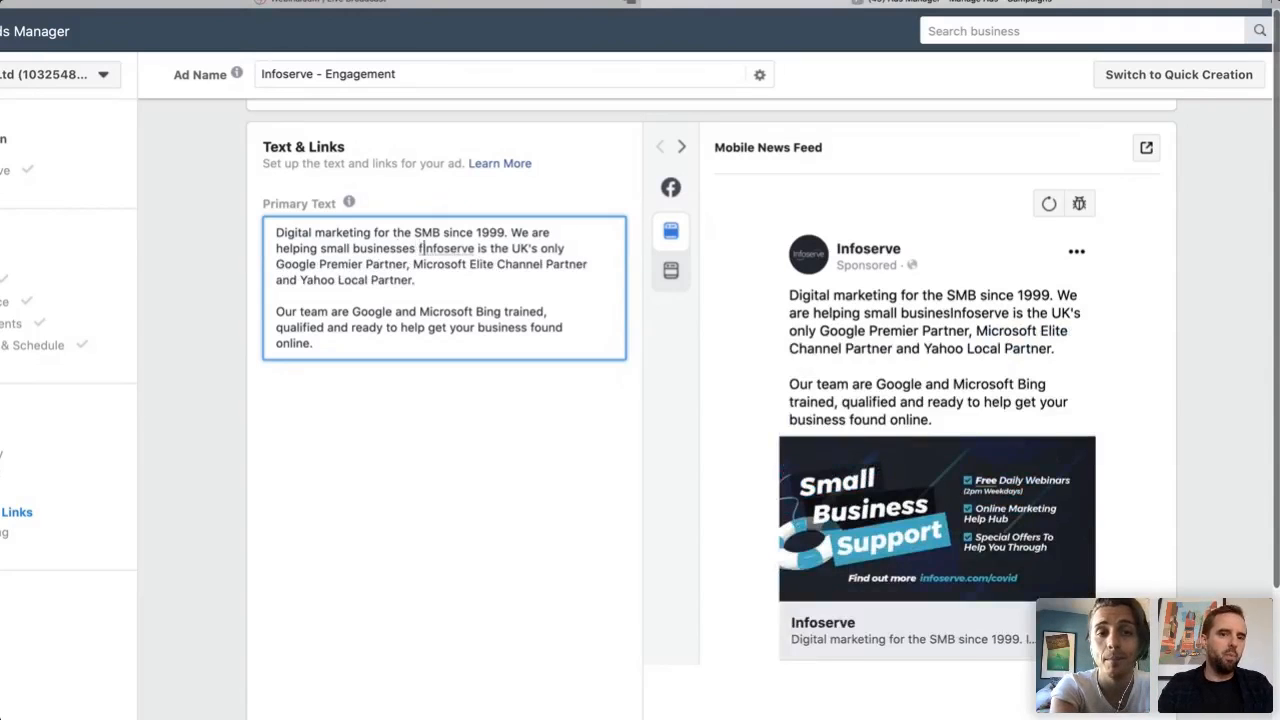
type("EE!")
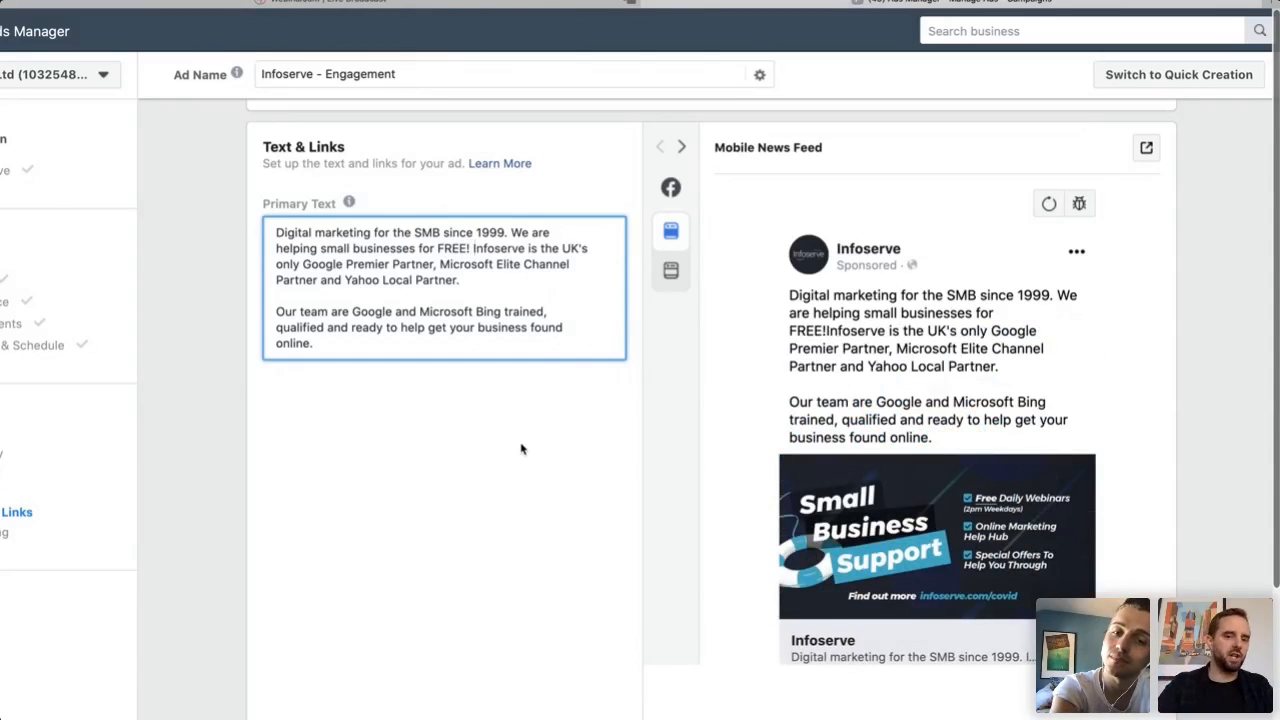
left_click(565, 203)
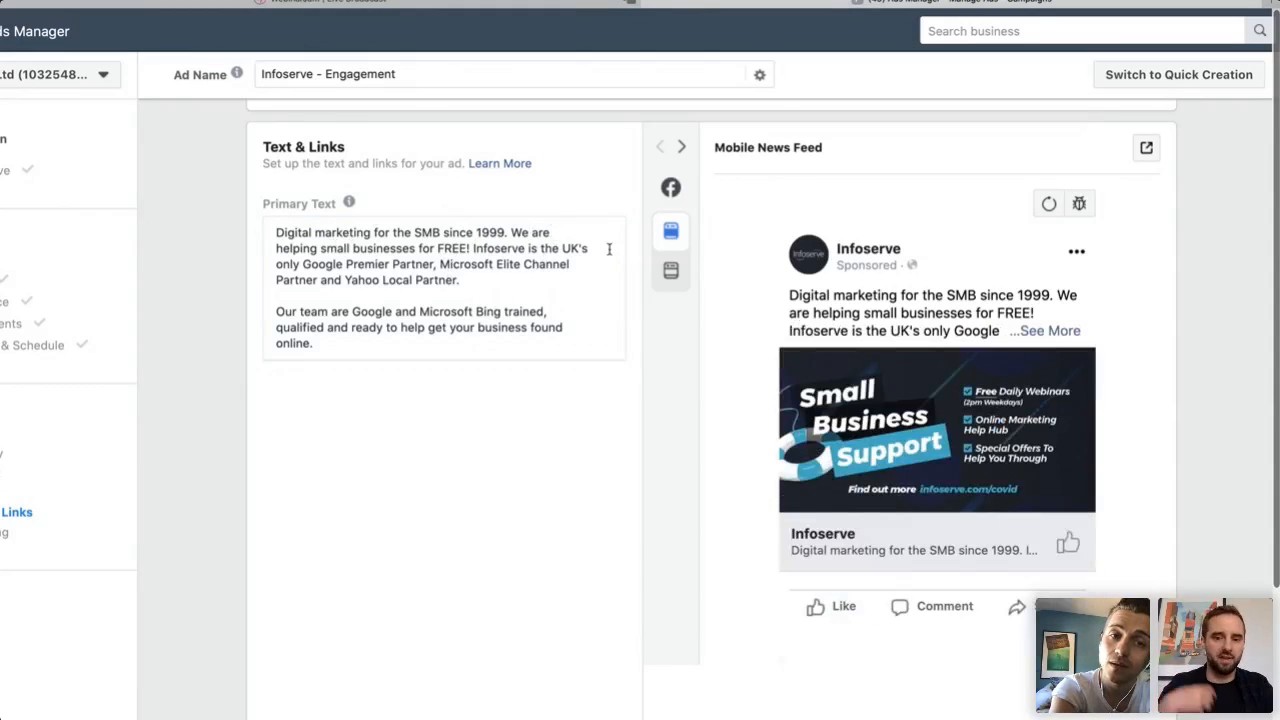
Add the separate paragraph "Like our page now to find out how we can help you!" between the two primary text paragraphs.
left_click(460, 292)
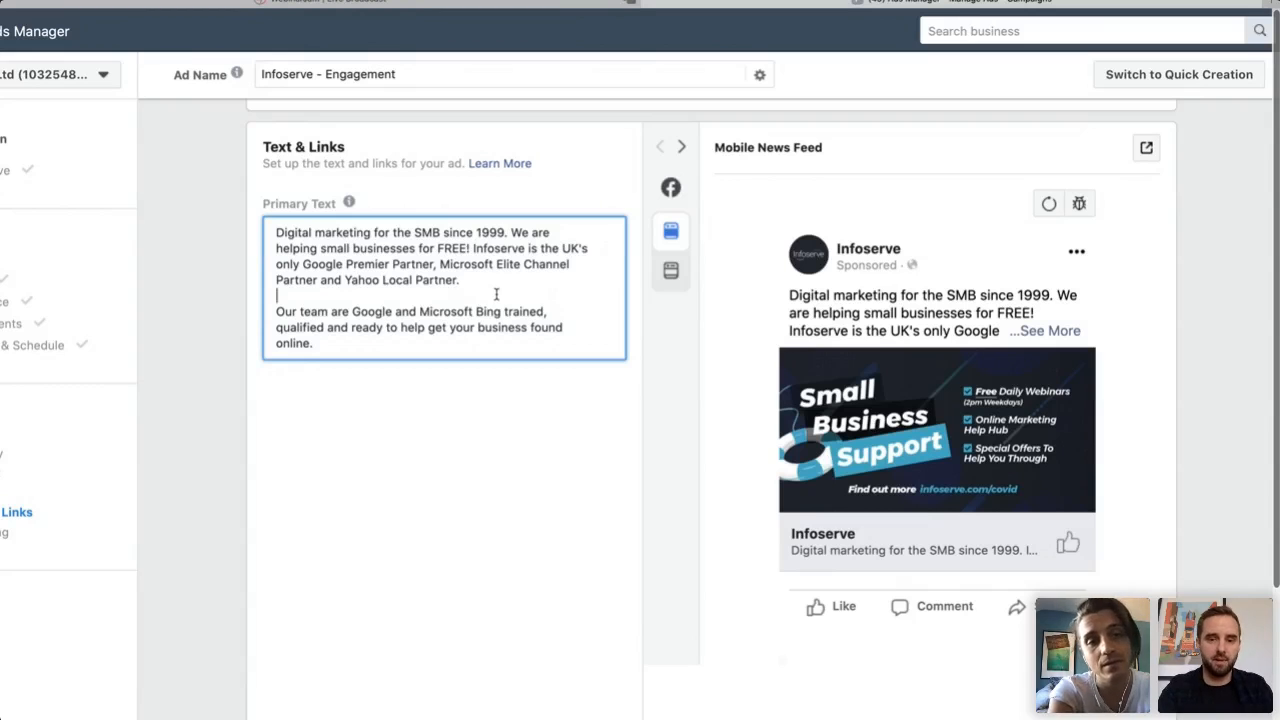
key("Return")
key("Return")
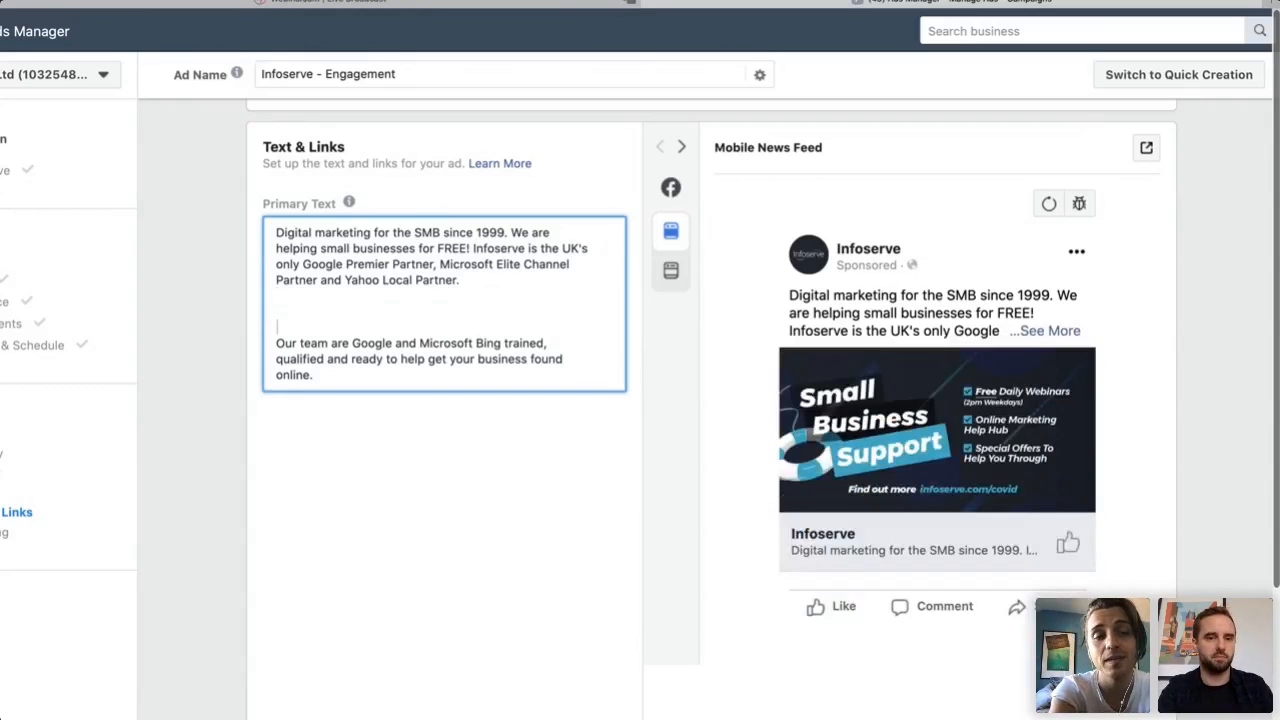
left_click(277, 311)
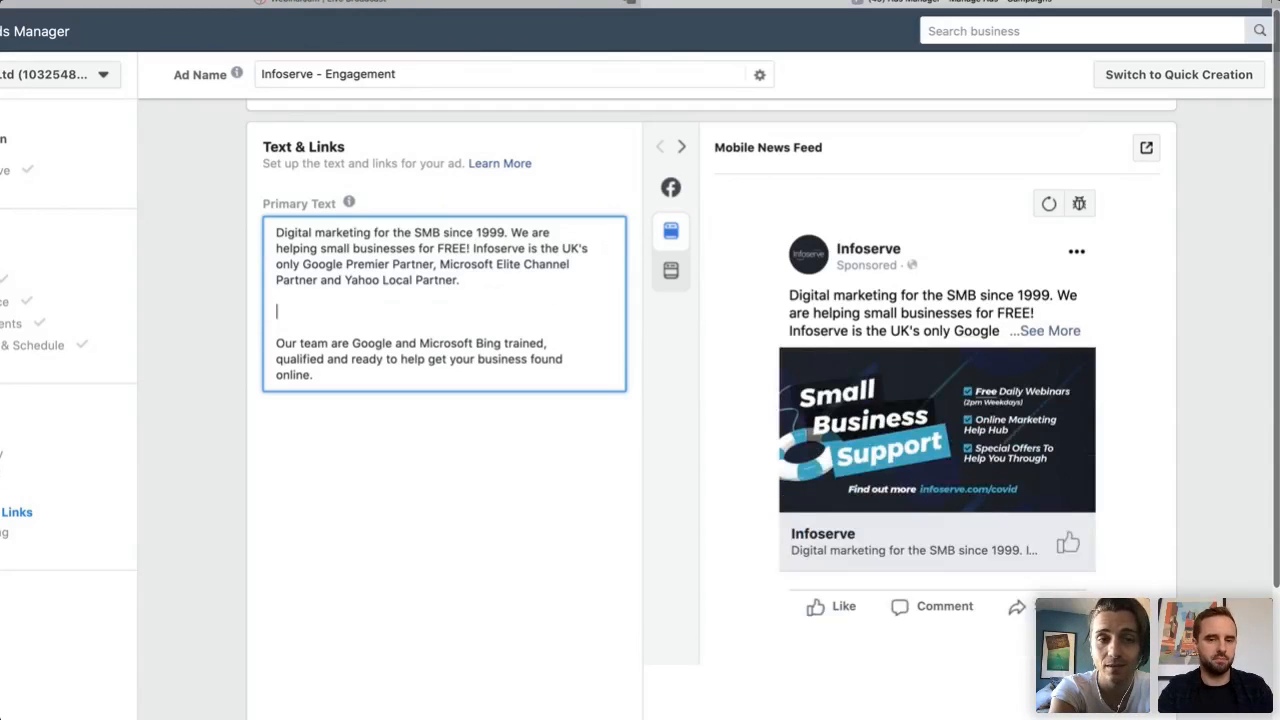
type("Like our page now")
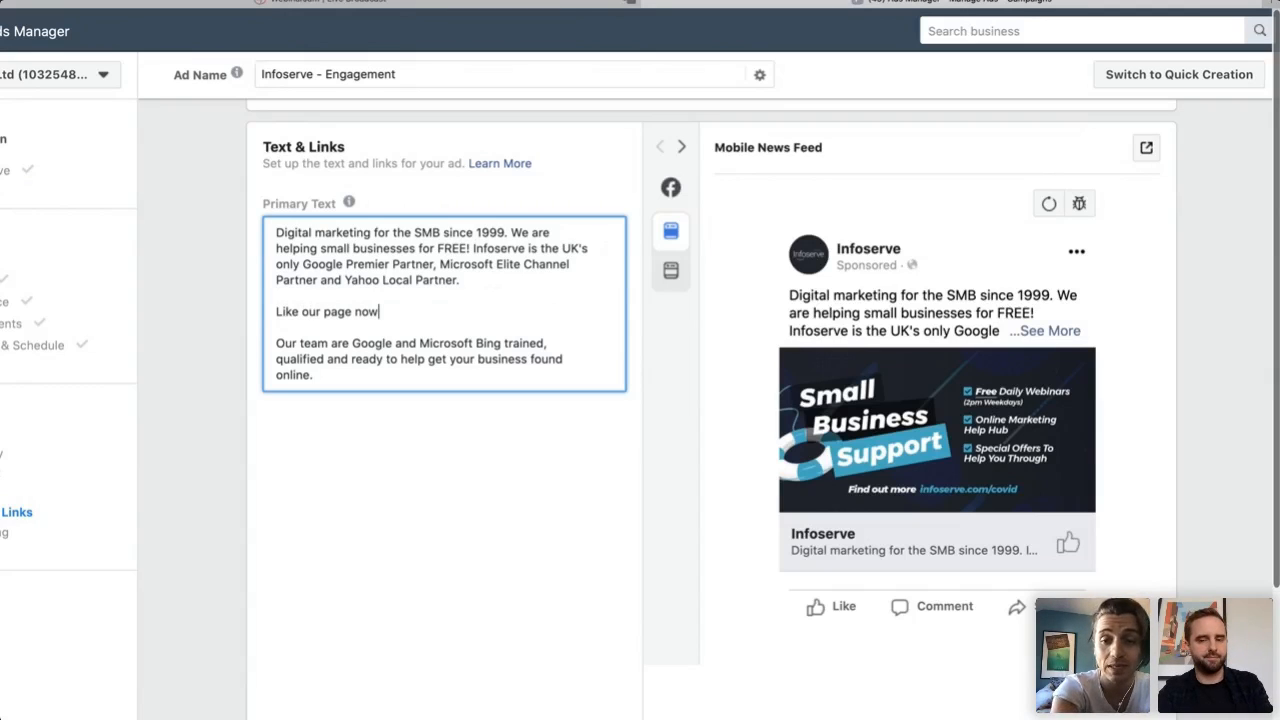
type(" to find ")
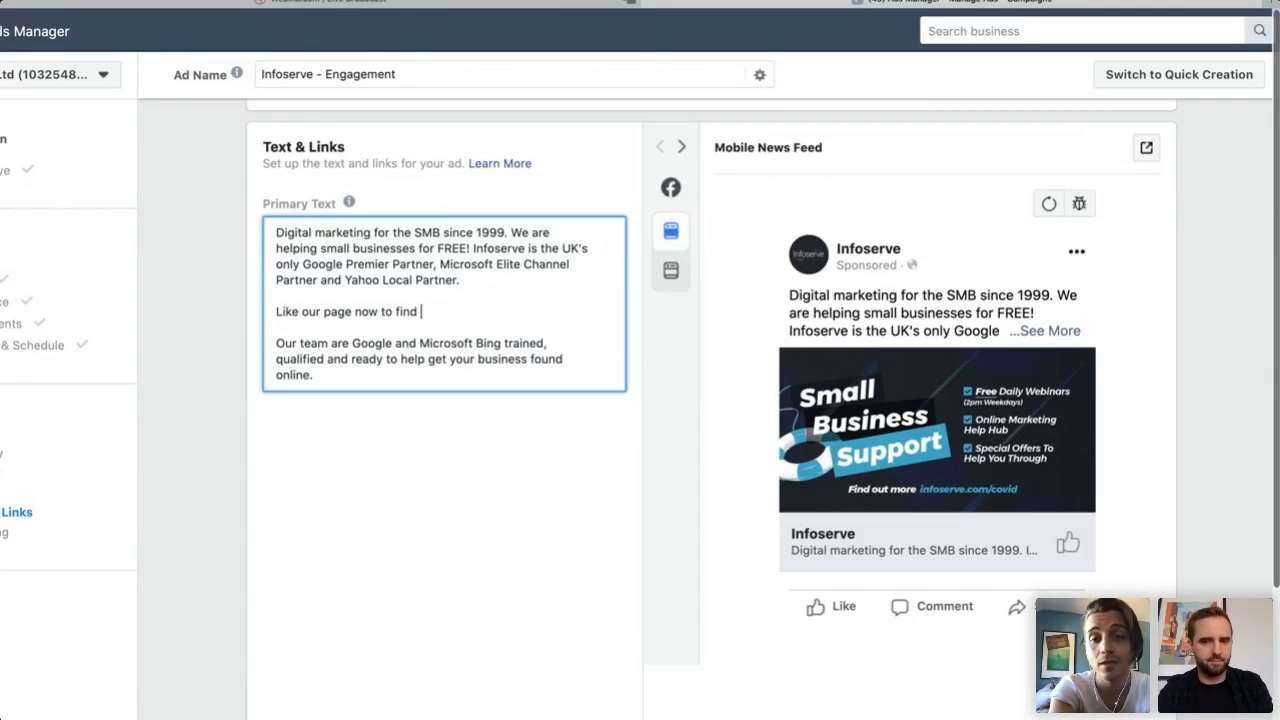
type("out how we")
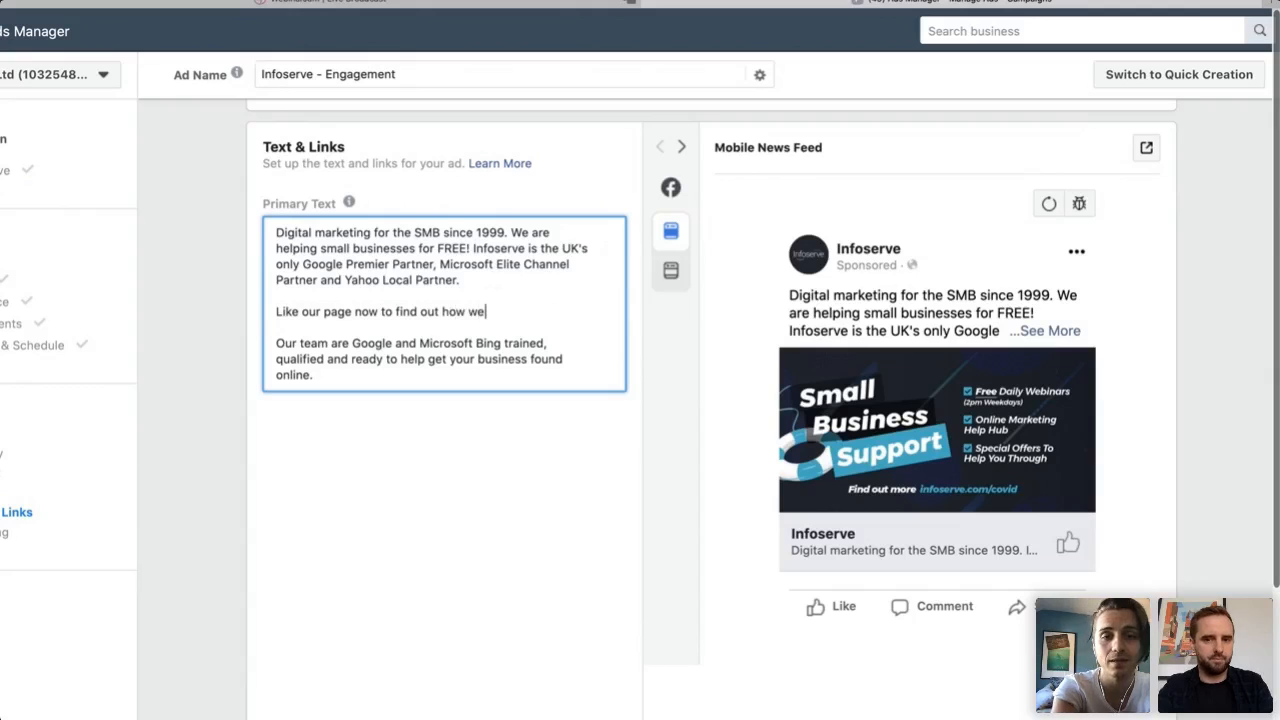
type(" can help y")
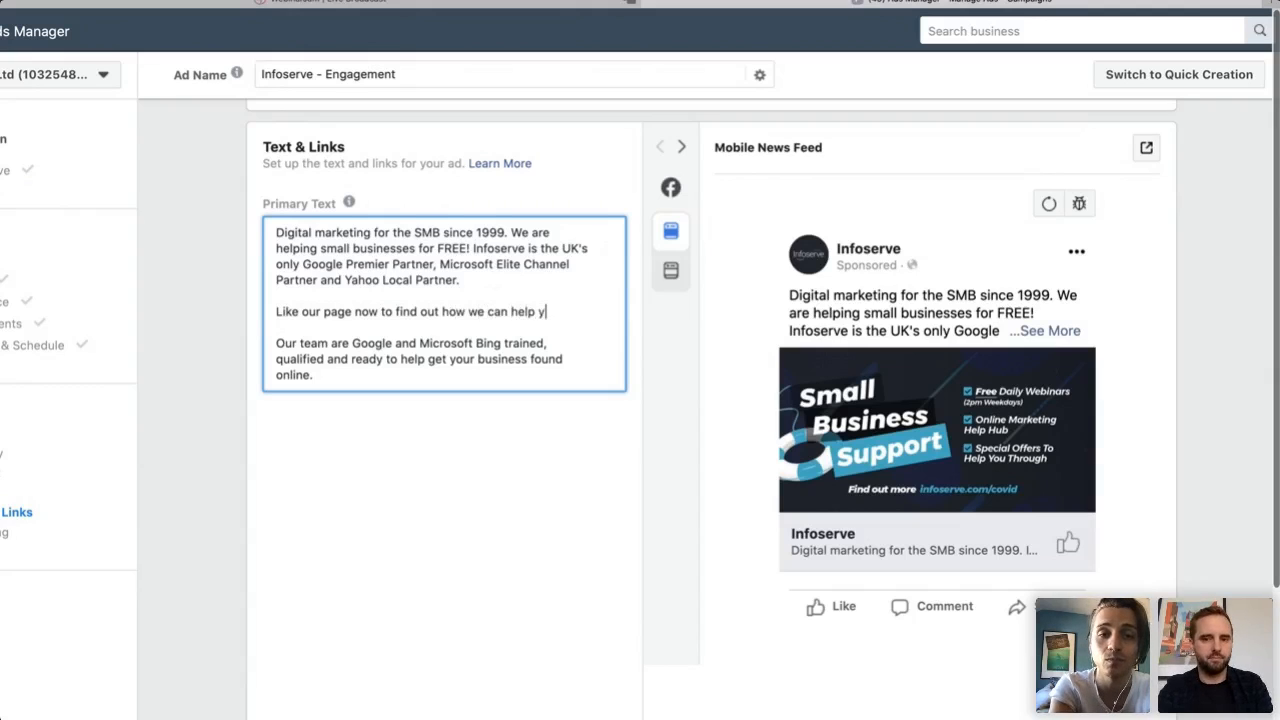
type("ou!")
left_click(531, 519)
left_click(462, 535)
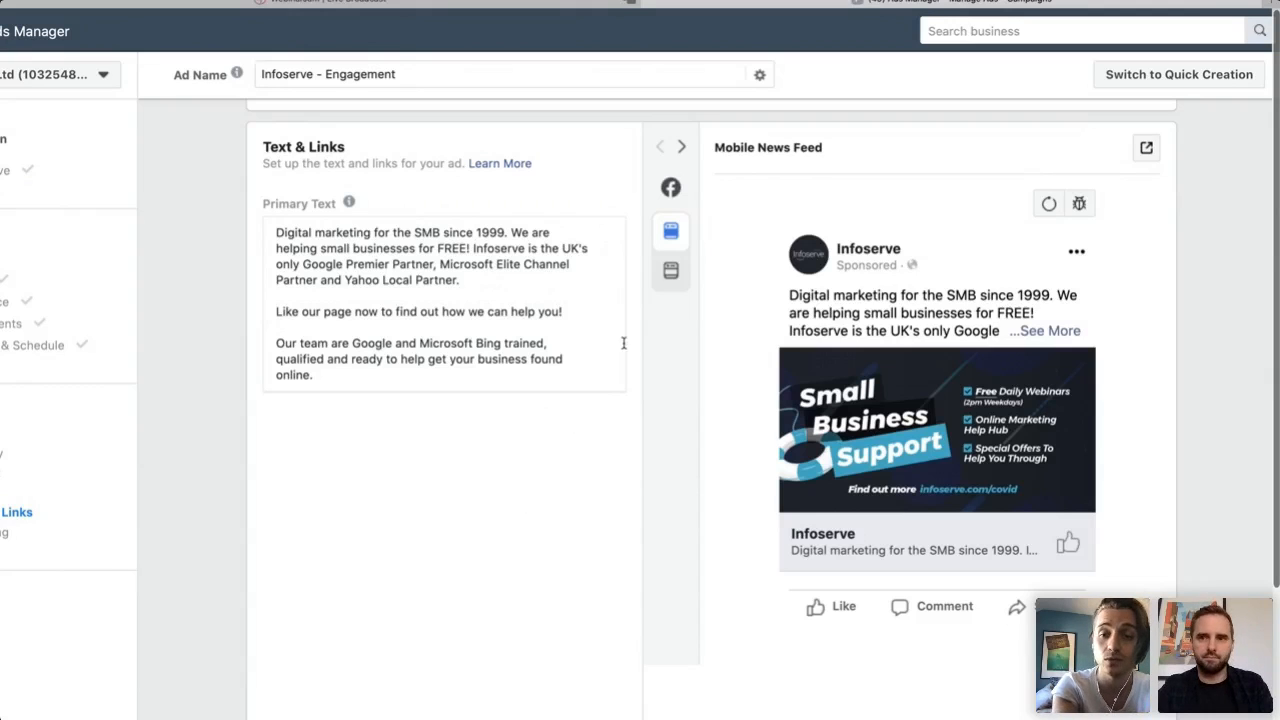
Replace "are" with "have already" before "helping small businesses" in the primary text.
left_click(538, 233)
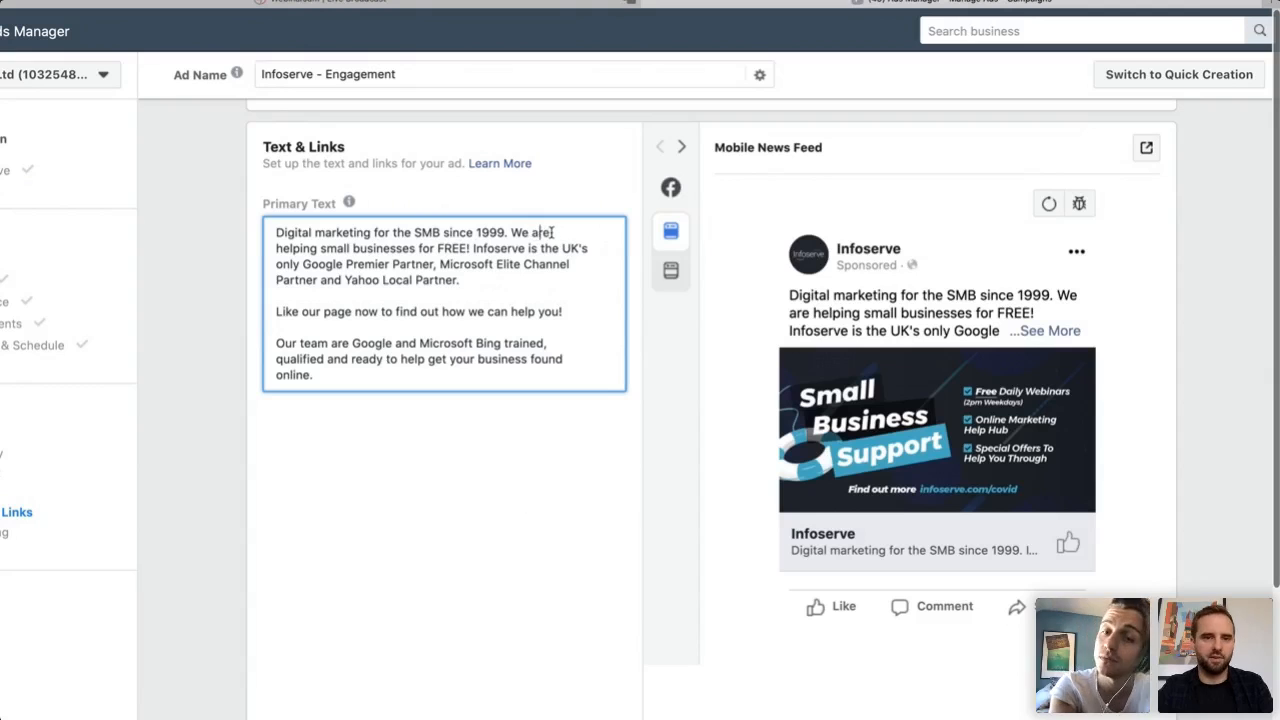
key("BackSpace")
key("BackSpace")
key("BackSpace")
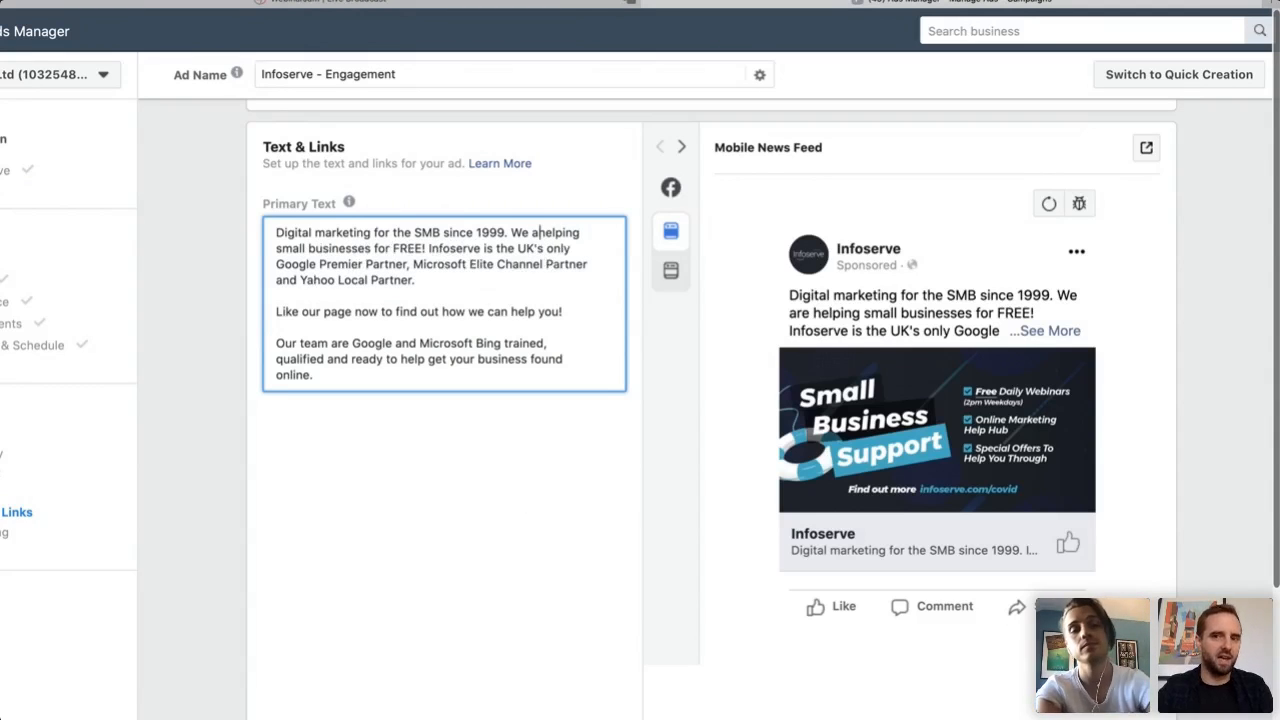
key("BackSpace")
type("have ")
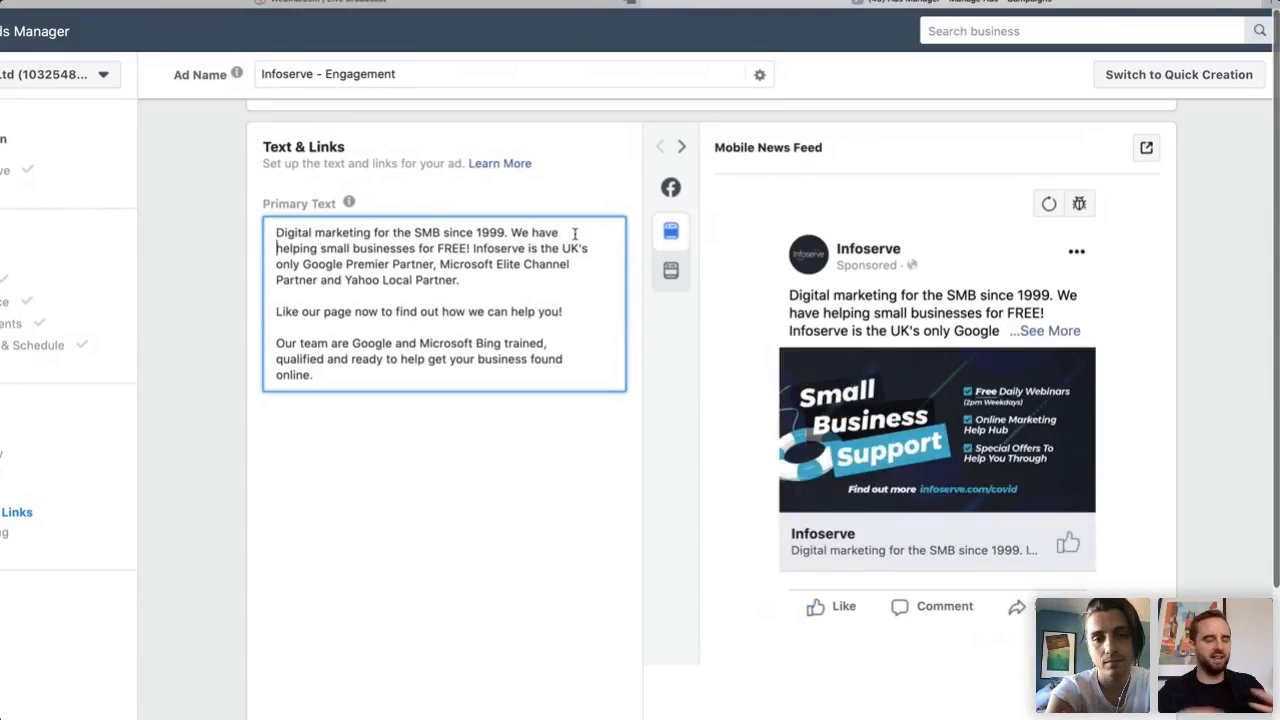
type("already")
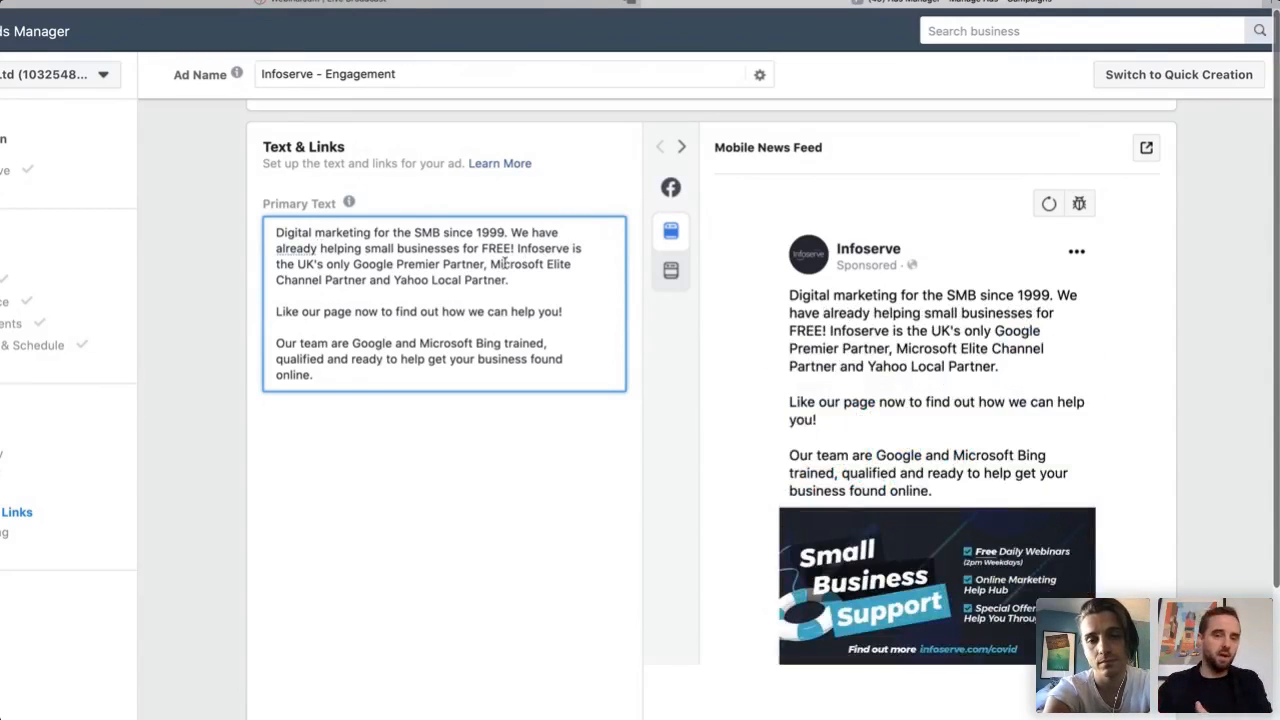
Replace "helping" with "helped hundreds of" before "small businesses for FREE!" in the primary text.
left_click(363, 248)
key("BackSpace")
key("BackSpace")
key("BackSpace")
type("ed hu")
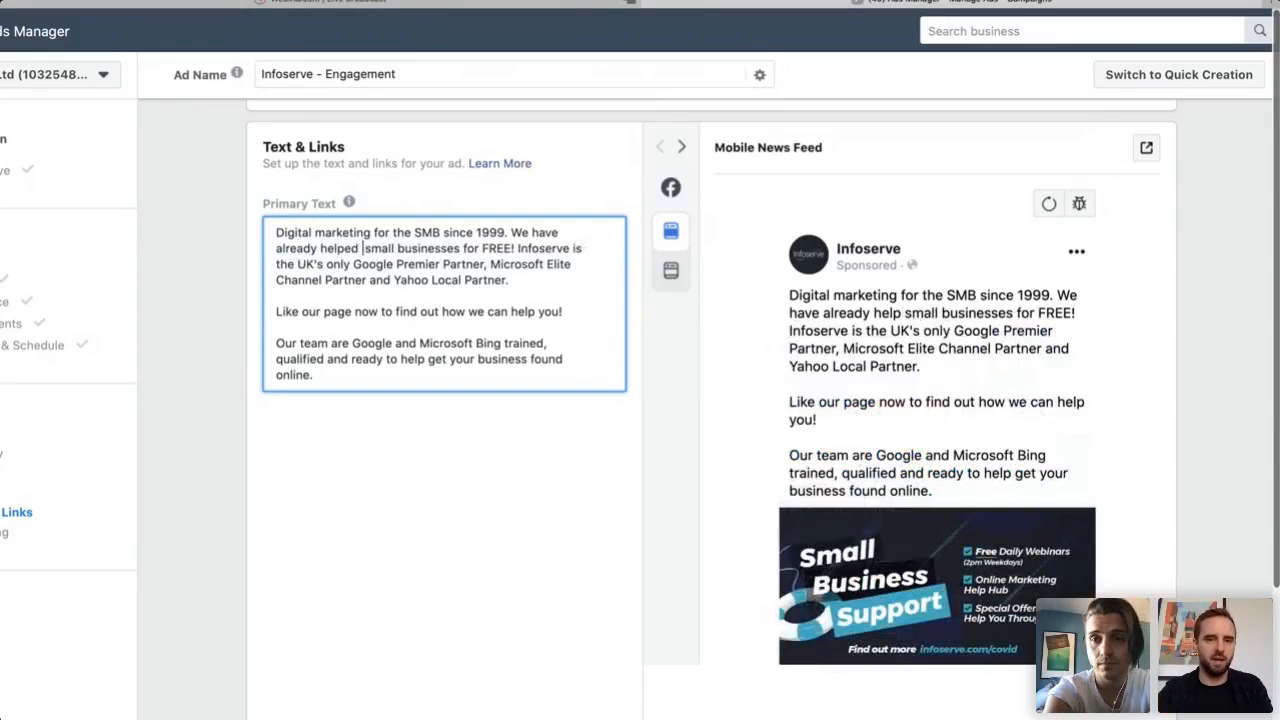
type("ndreds o")
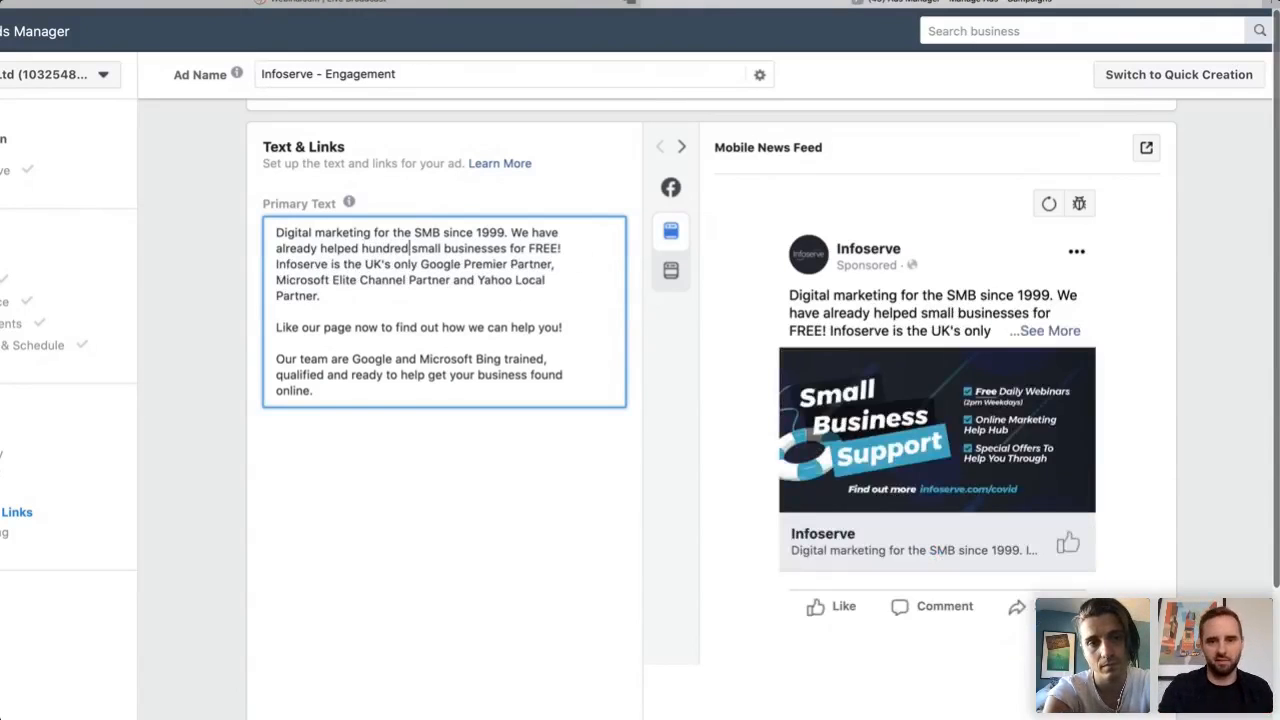
type("f")
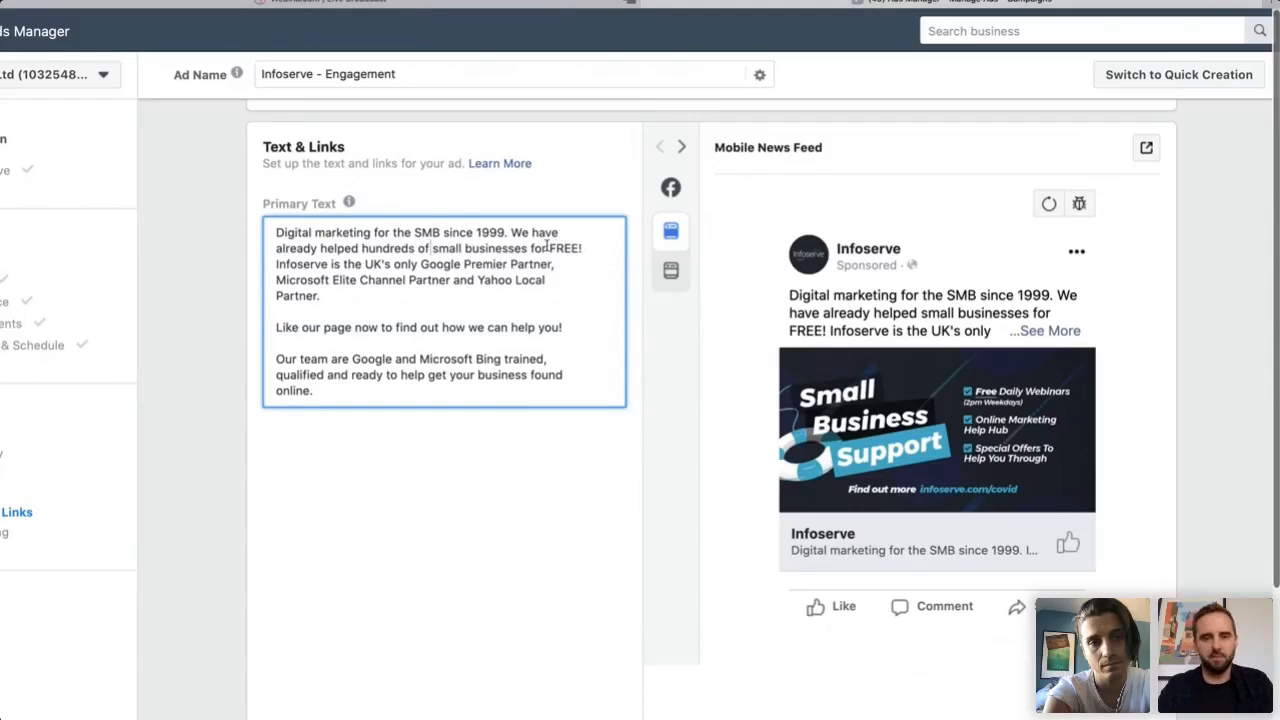
left_click(473, 496)
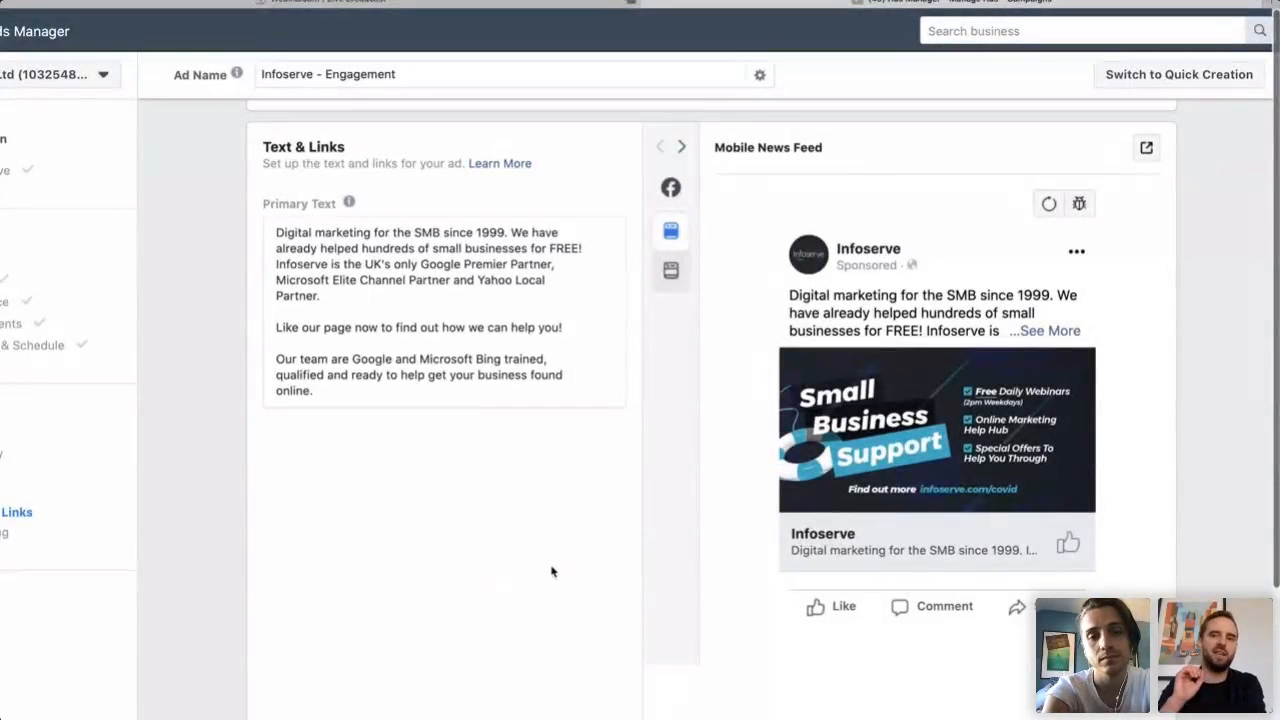
Compare the ad's Mobile News Feed and Desktop News Feed previews, checking the text, image and page like area.
scroll(551, 571, "down", 3)
scroll(551, 571, "up", 4)
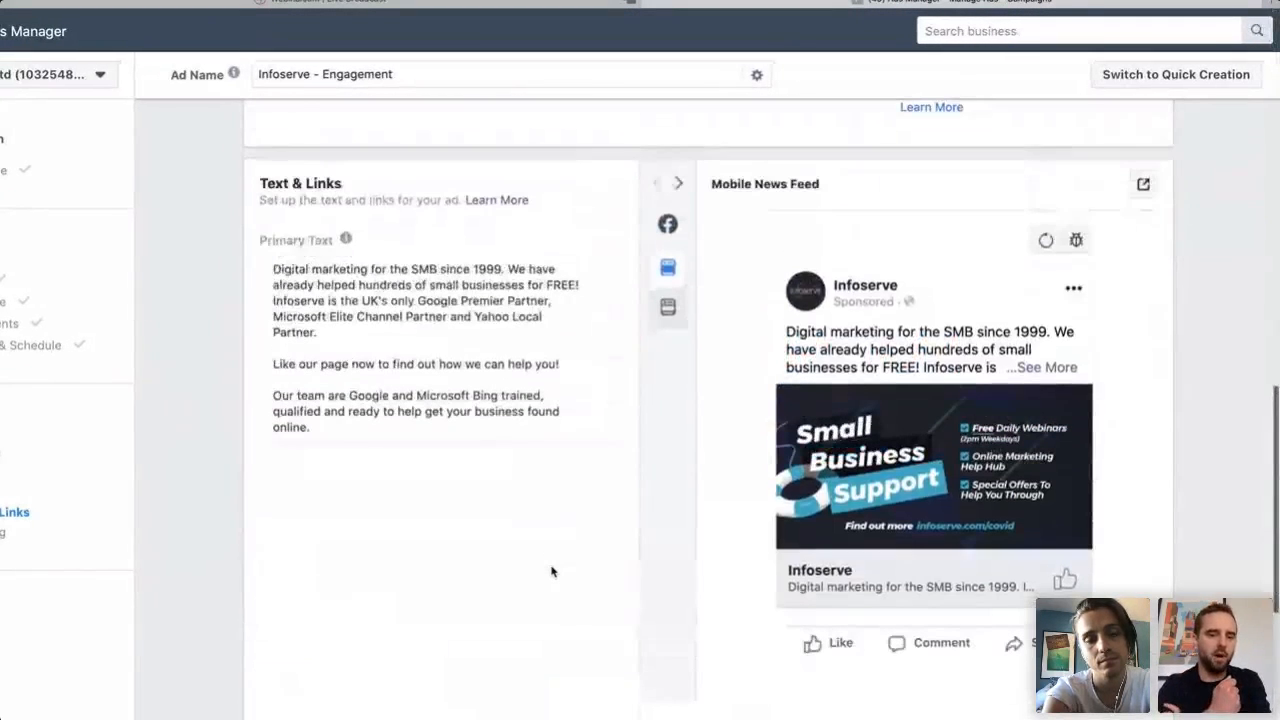
scroll(551, 571, "down", 1)
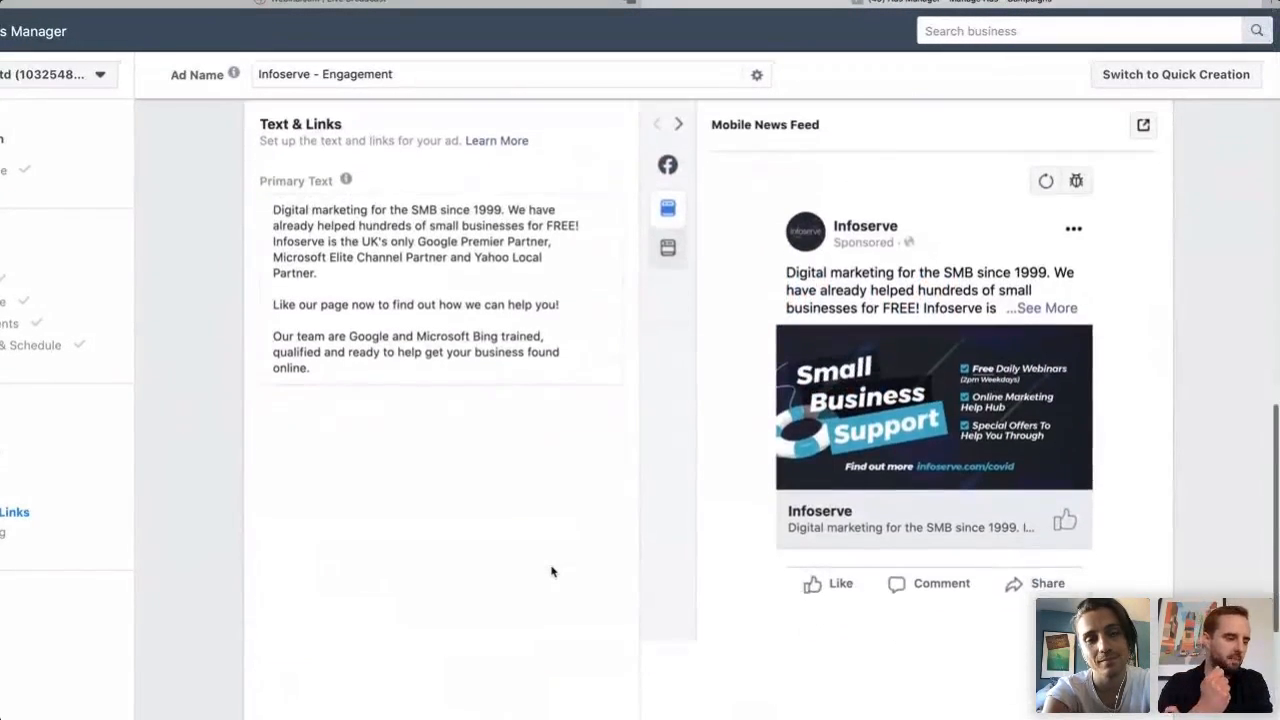
left_click(680, 126)
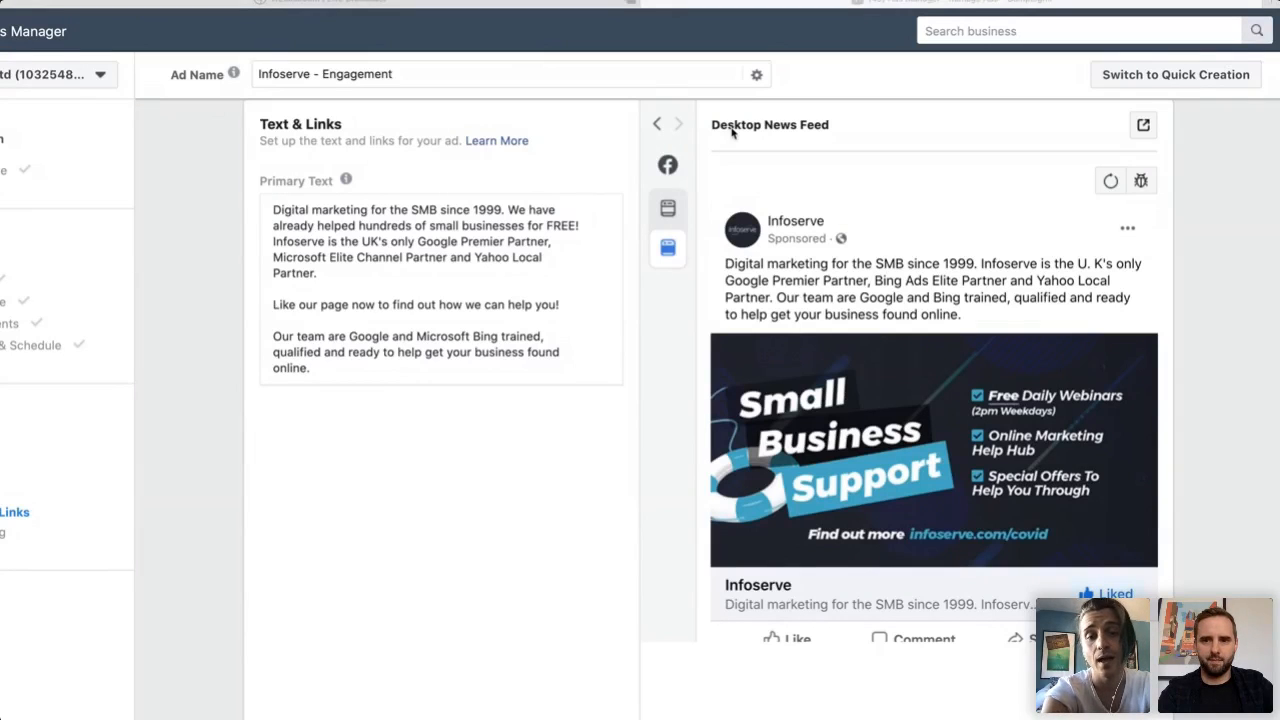
scroll(474, 510, "down", 2)
scroll(474, 510, "down", 3)
scroll(474, 510, "up", 5)
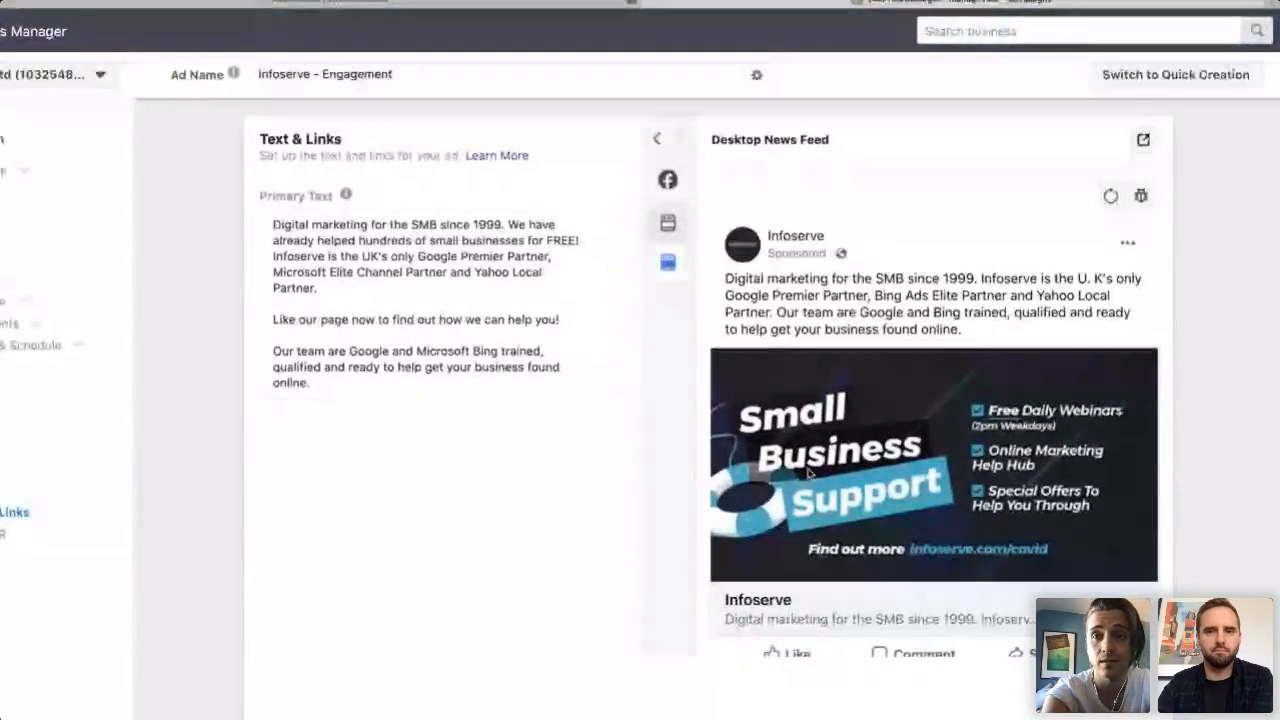
scroll(834, 508, "down", 2)
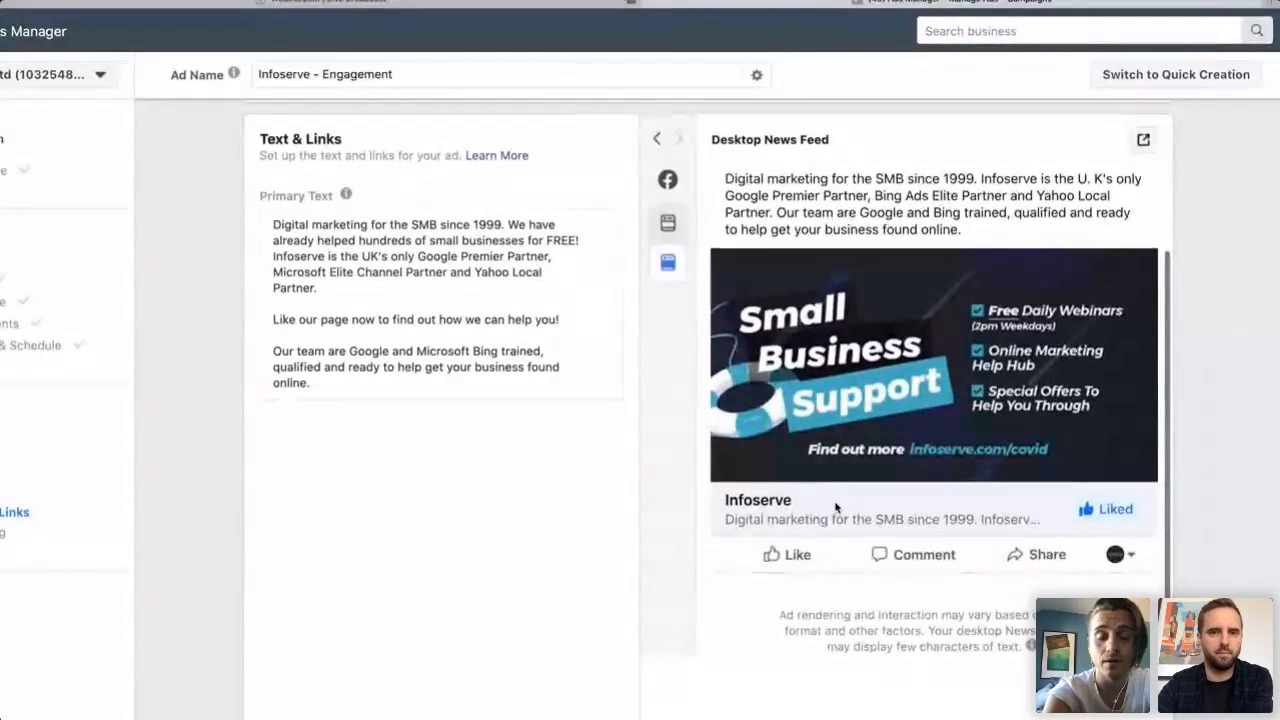
scroll(836, 506, "up", 2)
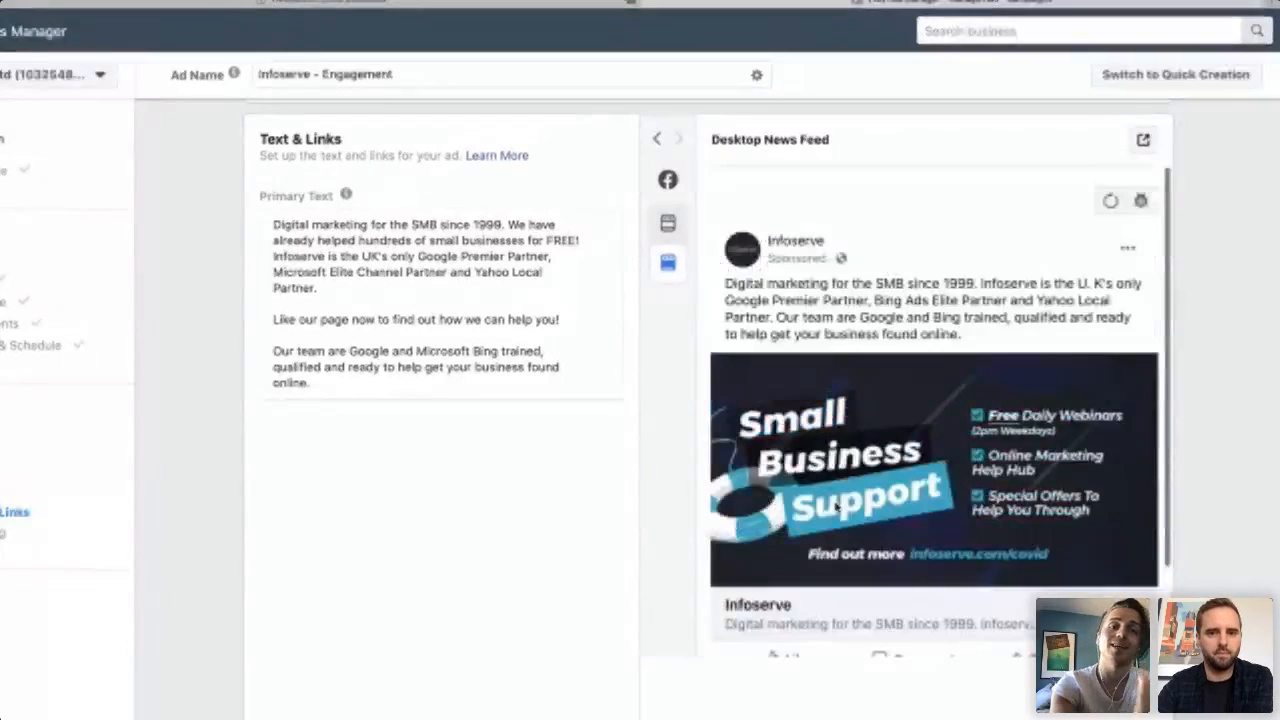
left_click(678, 139)
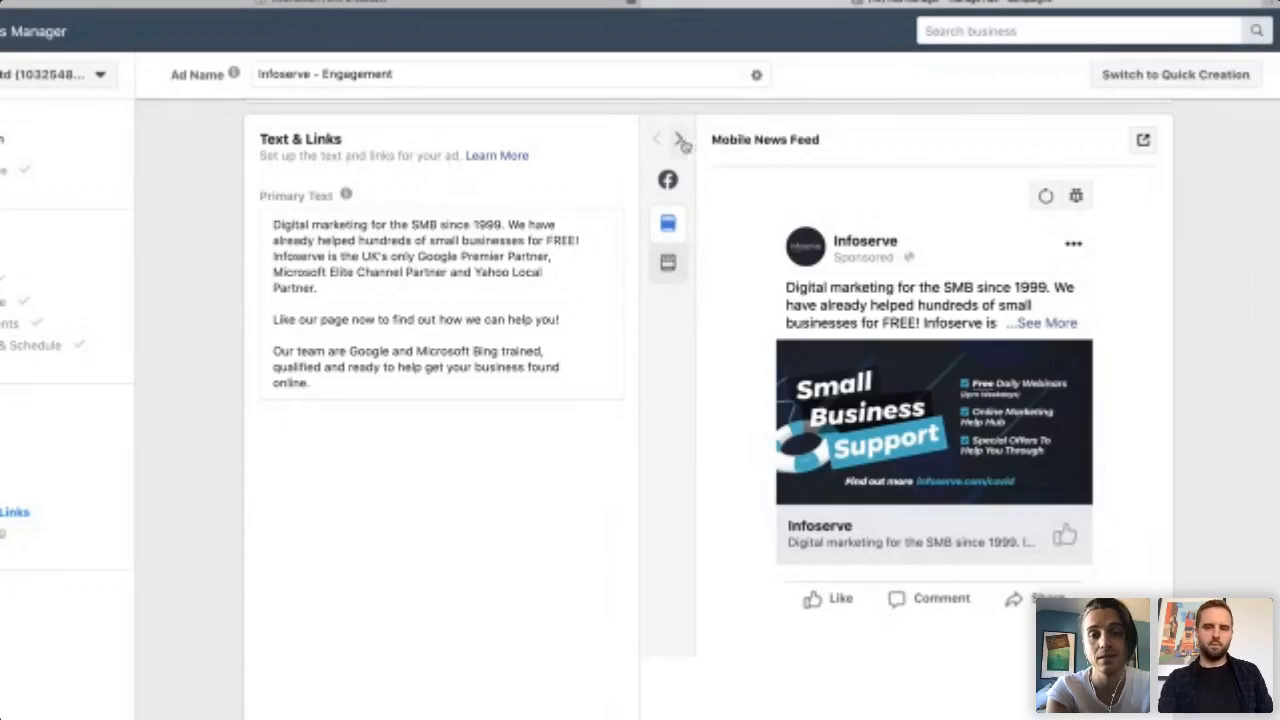
left_click(680, 141)
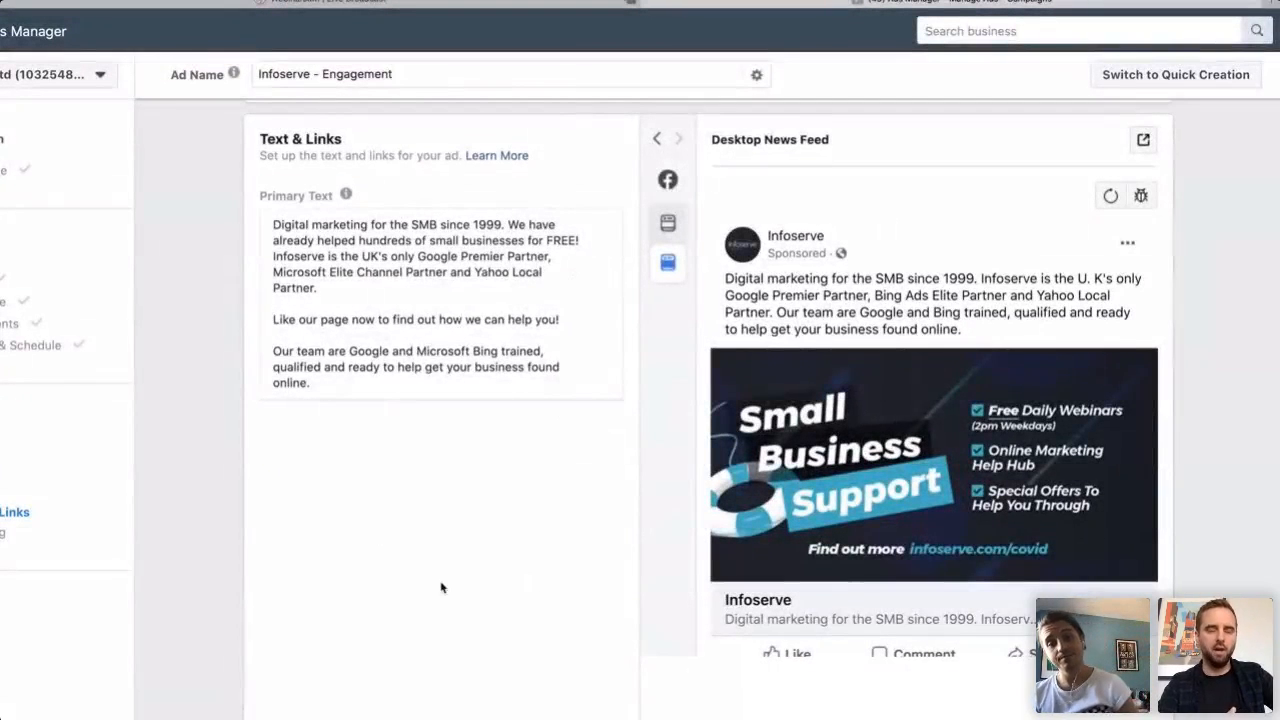
Review the ad's Tracking settings and the notice about text in the ad image below them.
scroll(441, 587, "down", 3)
scroll(441, 587, "up", 2)
scroll(441, 587, "down", 3)
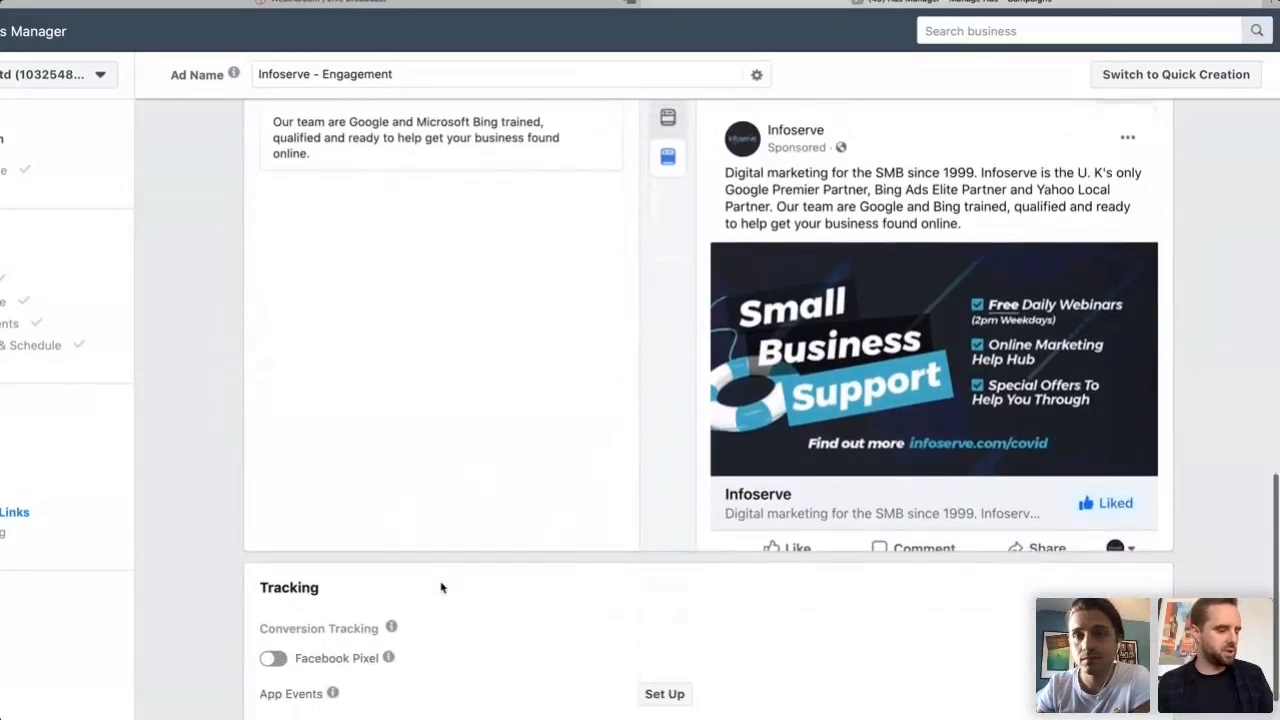
scroll(441, 587, "down", 5)
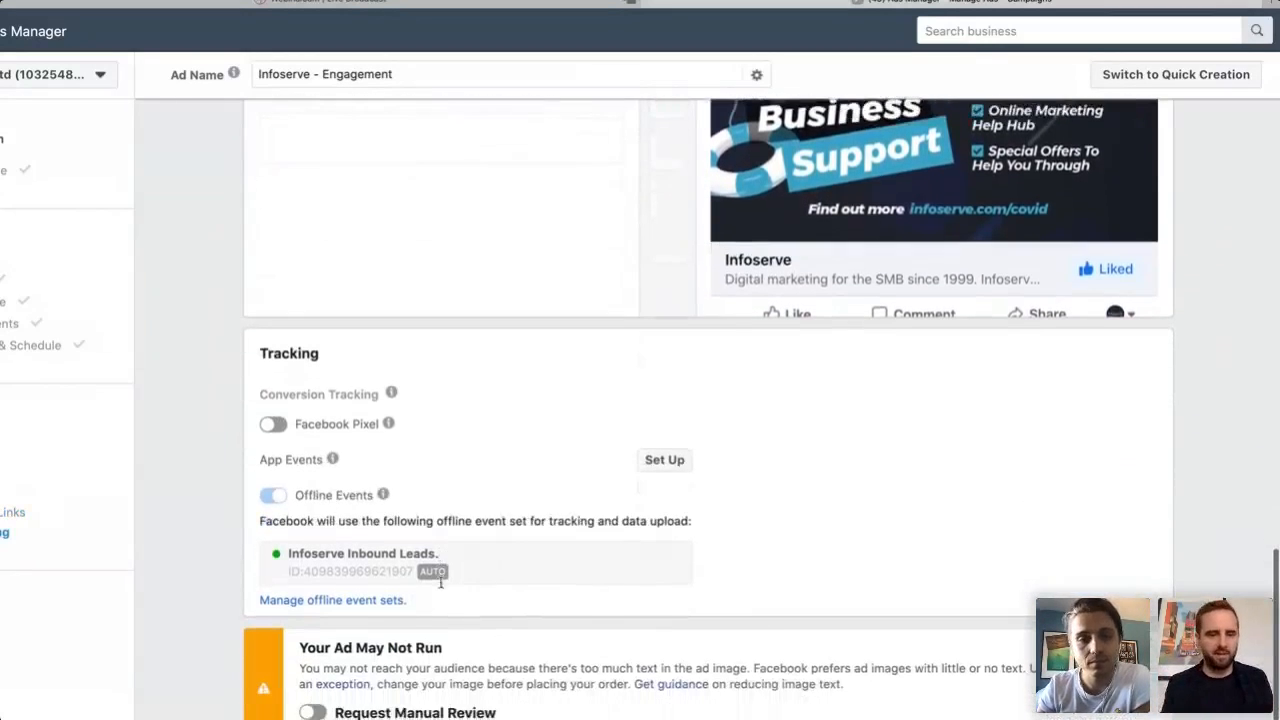
scroll(440, 585, "down", 2)
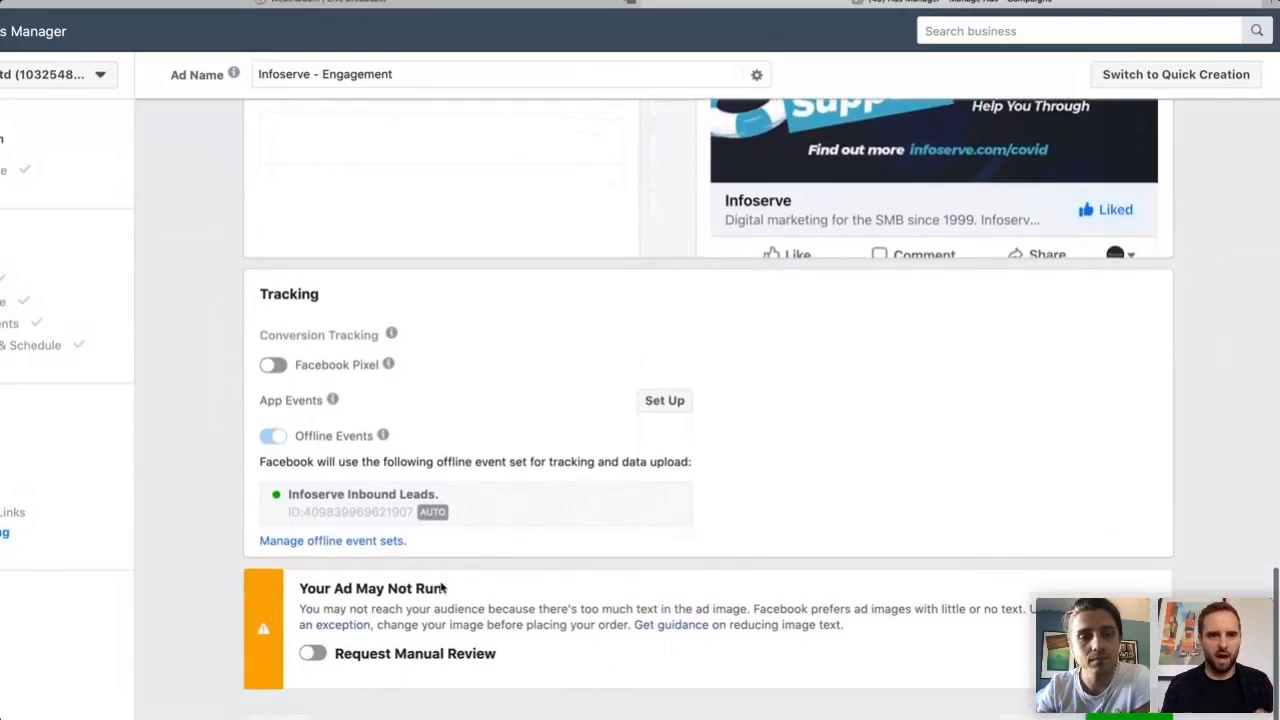
scroll(441, 588, "down", 2)
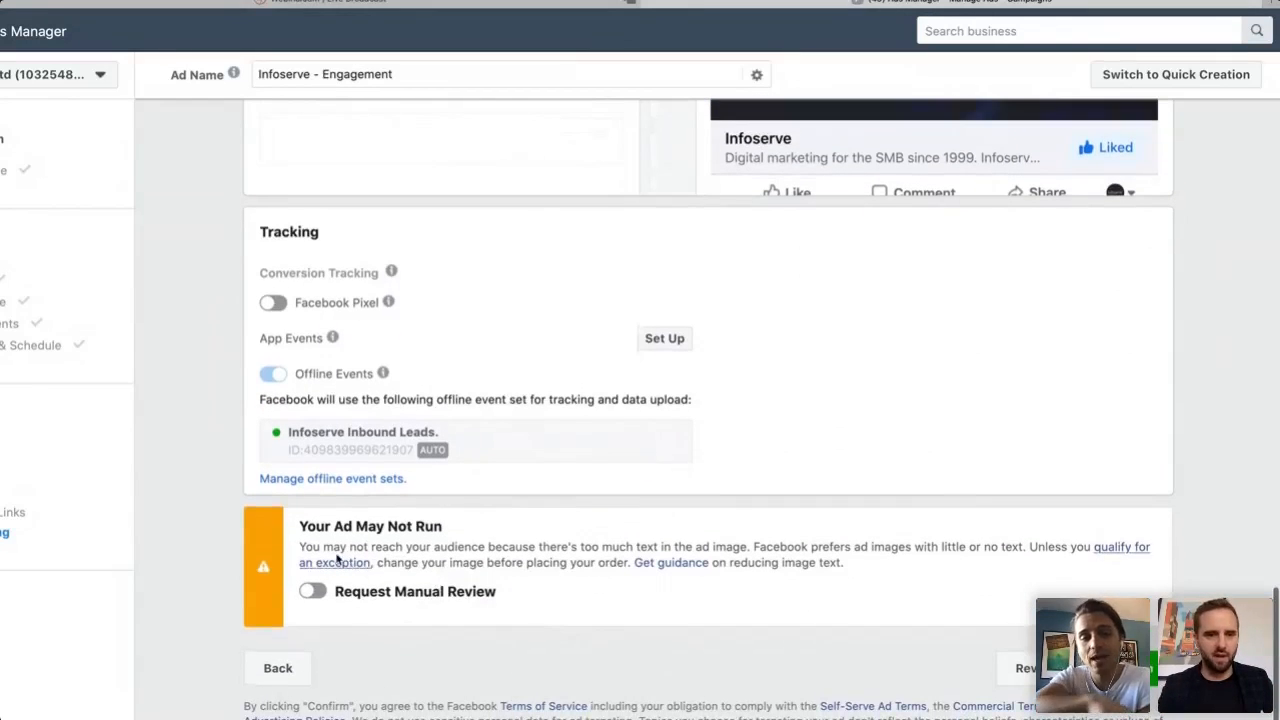
Examine the notice about too much text in the ad image and the terms shown with the final confirmation.
left_click_drag(301, 547, 733, 543)
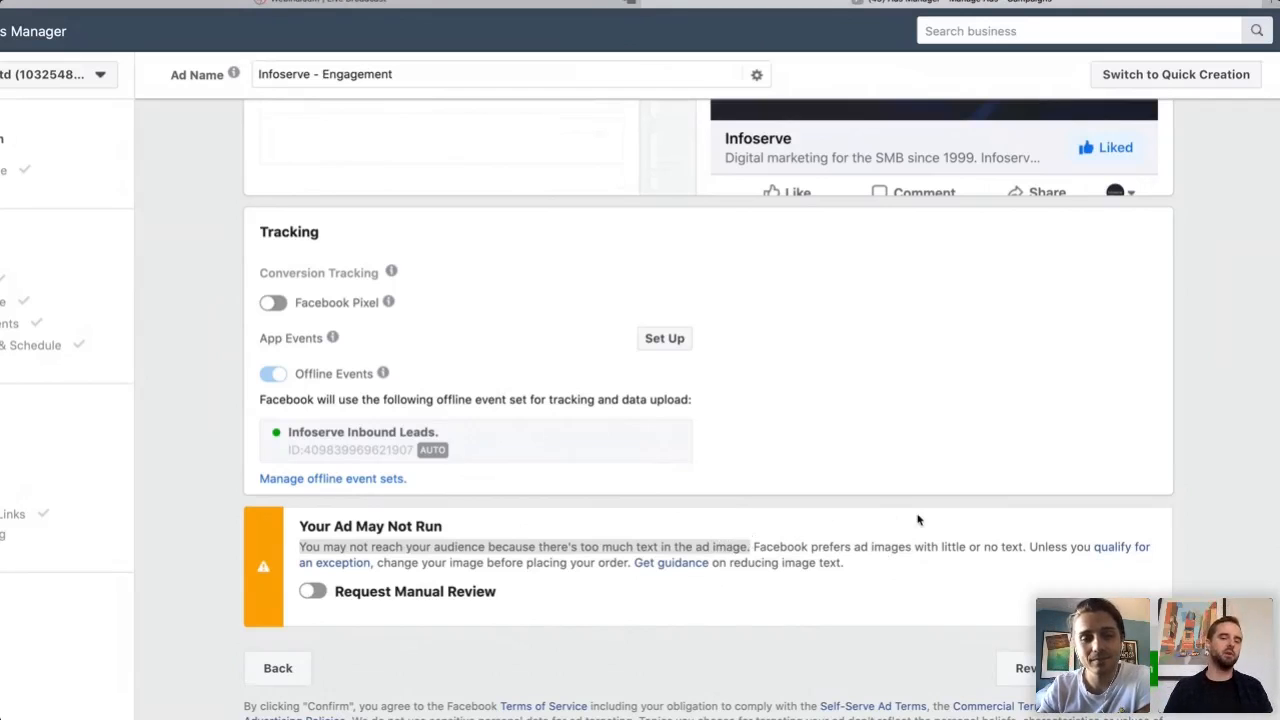
left_click(895, 589)
scroll(814, 586, "down", 2)
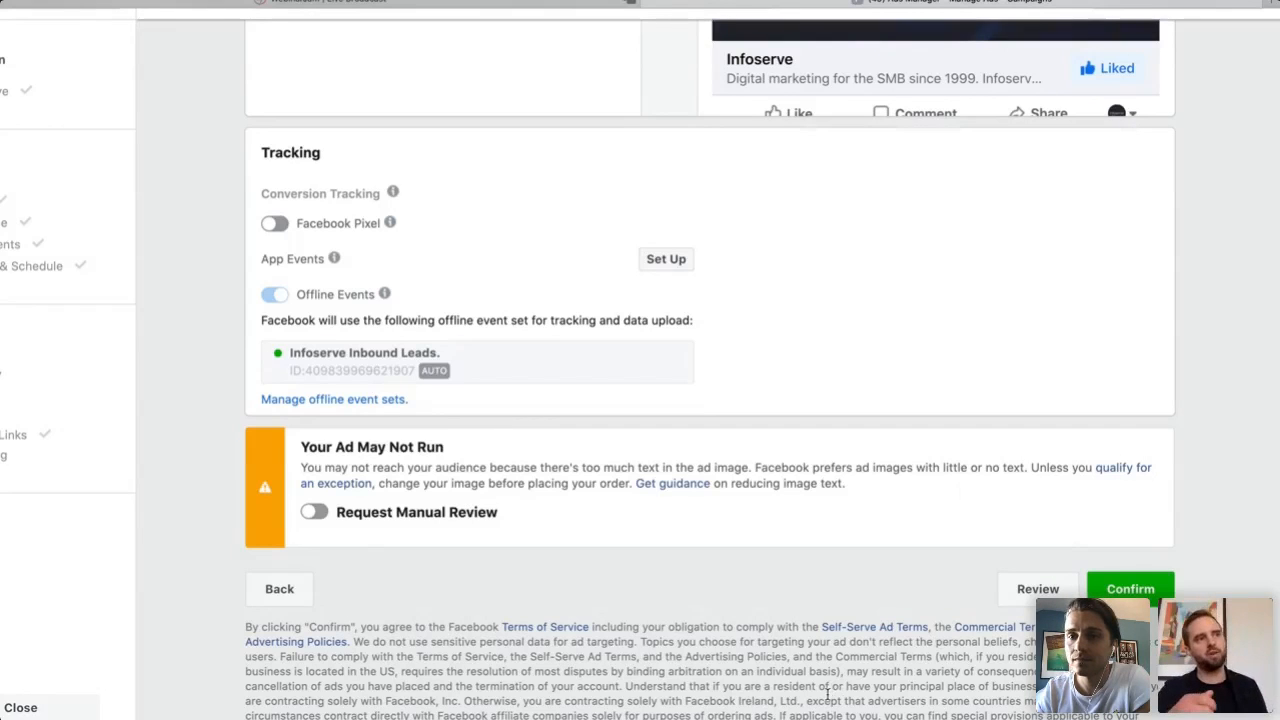
scroll(829, 697, "down", 2)
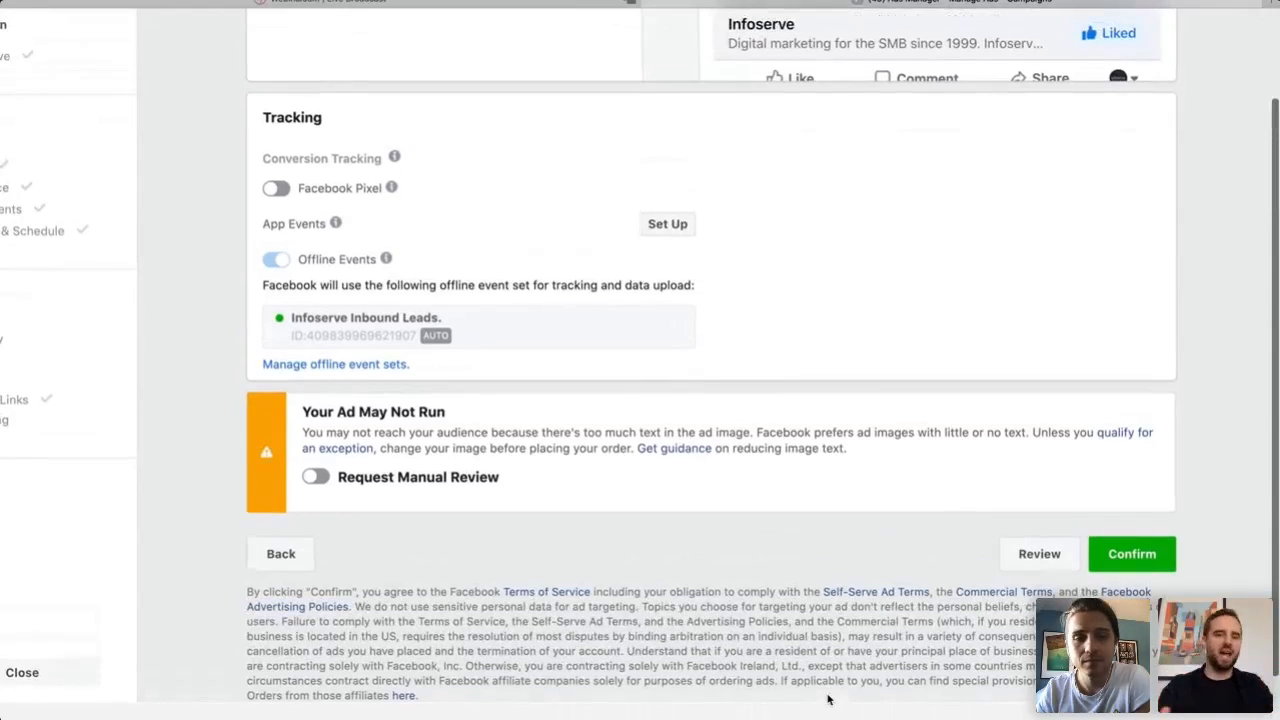
scroll(800, 480, "up", 3)
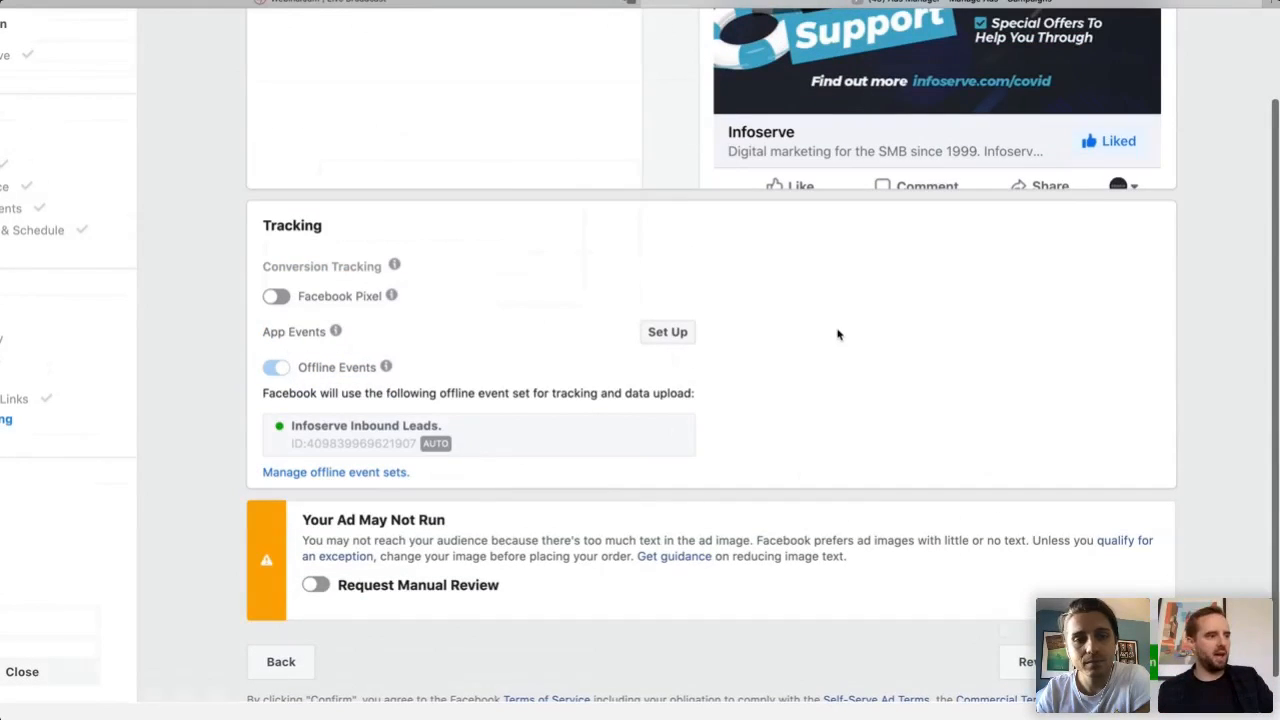
Change the campaign objective from Engagement to Traffic and continue through the ad set to the ad setup.
scroll(838, 335, "up", 4)
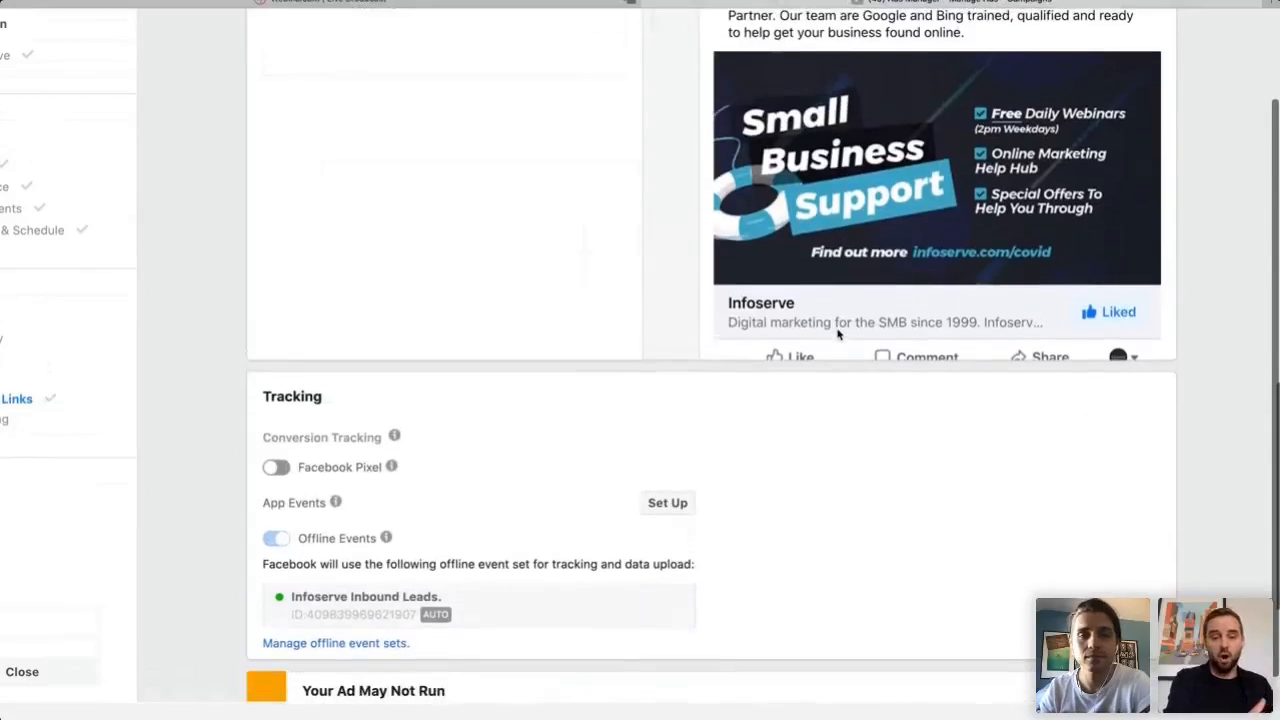
scroll(838, 335, "up", 10)
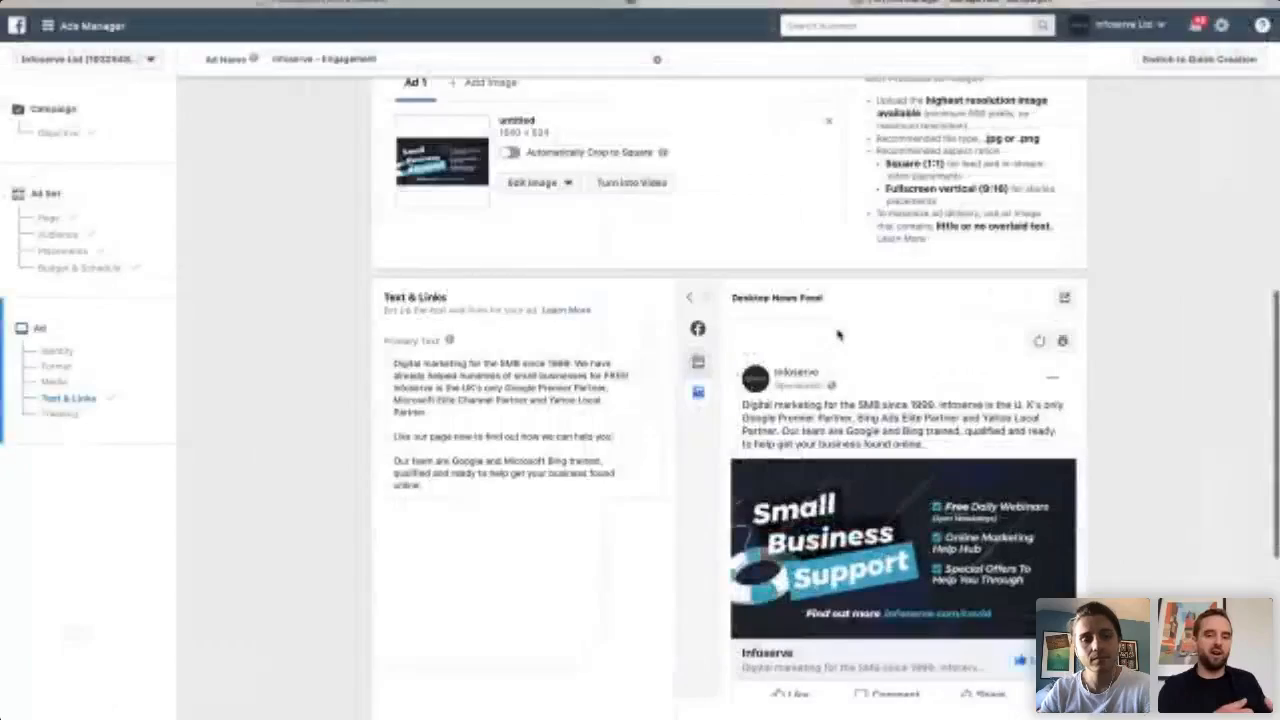
scroll(838, 335, "up", 12)
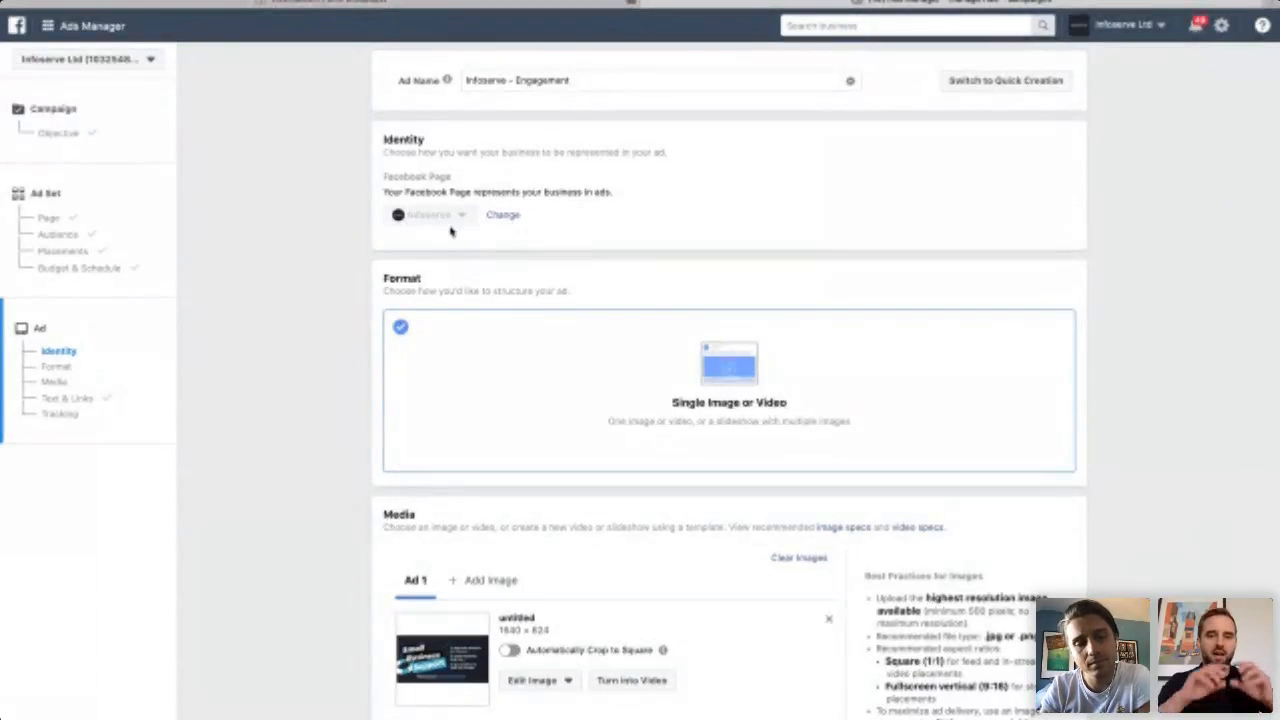
left_click(63, 137)
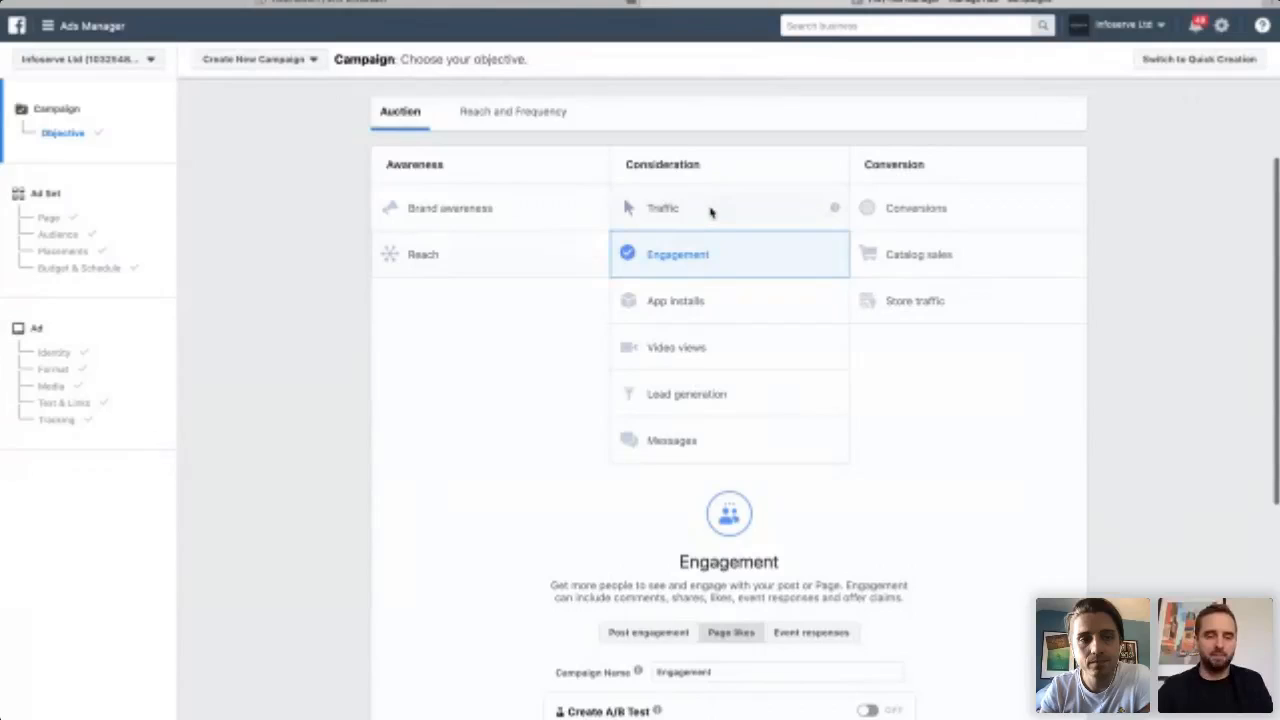
left_click(711, 209)
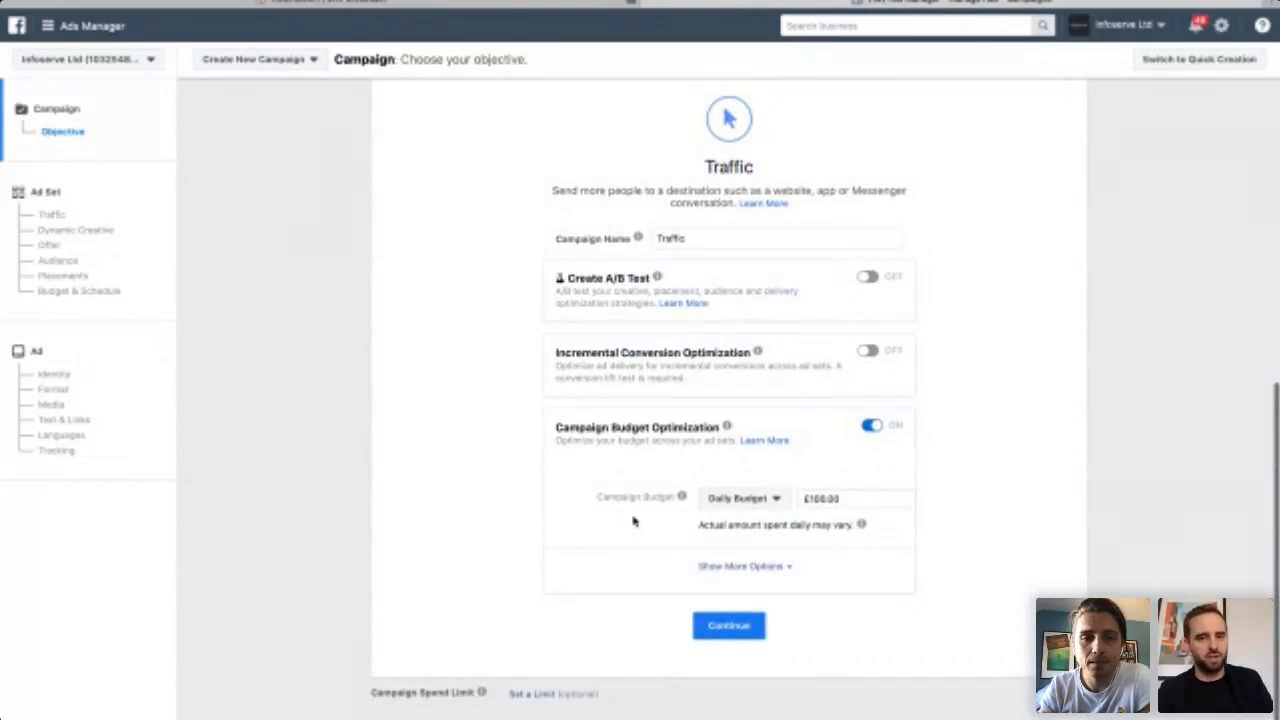
left_click(729, 626)
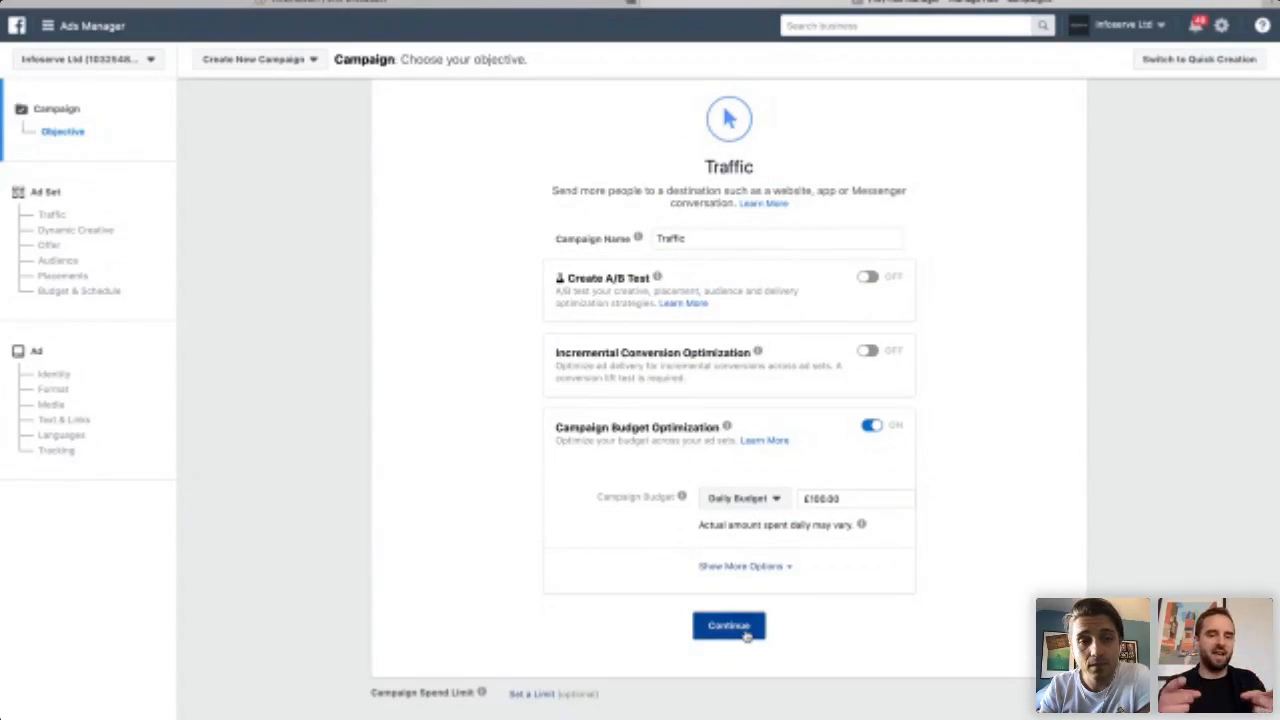
scroll(810, 470, "down", 2)
scroll(793, 490, "down", 6)
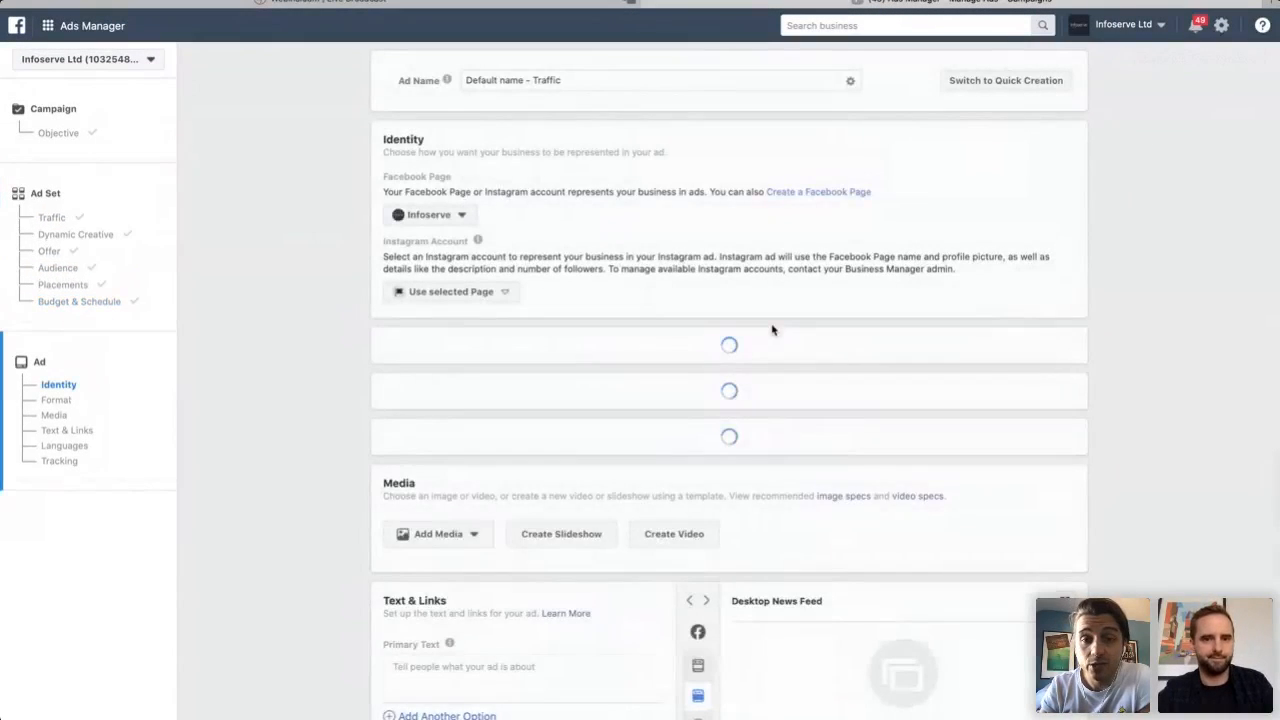
Review the format choices for the Traffic ad: Carousel, Single Image or Video, and Collection.
scroll(1176, 337, "down", 3)
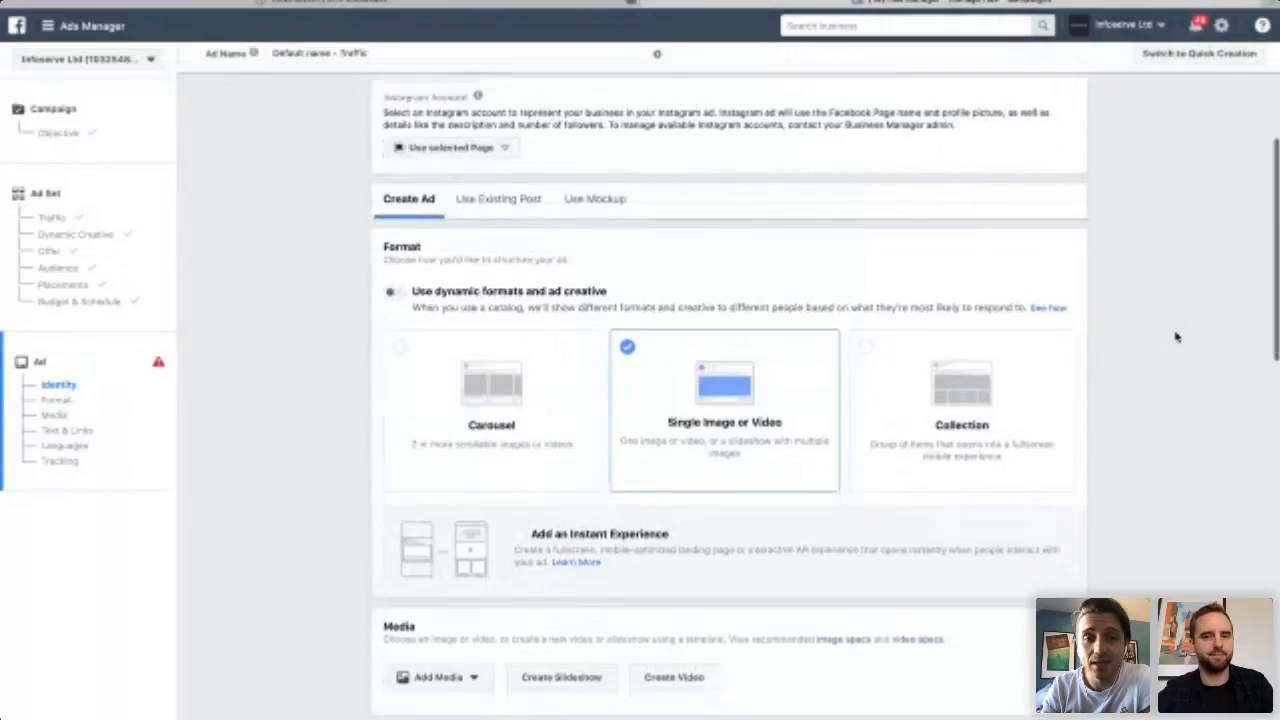
scroll(1176, 337, "down", 1)
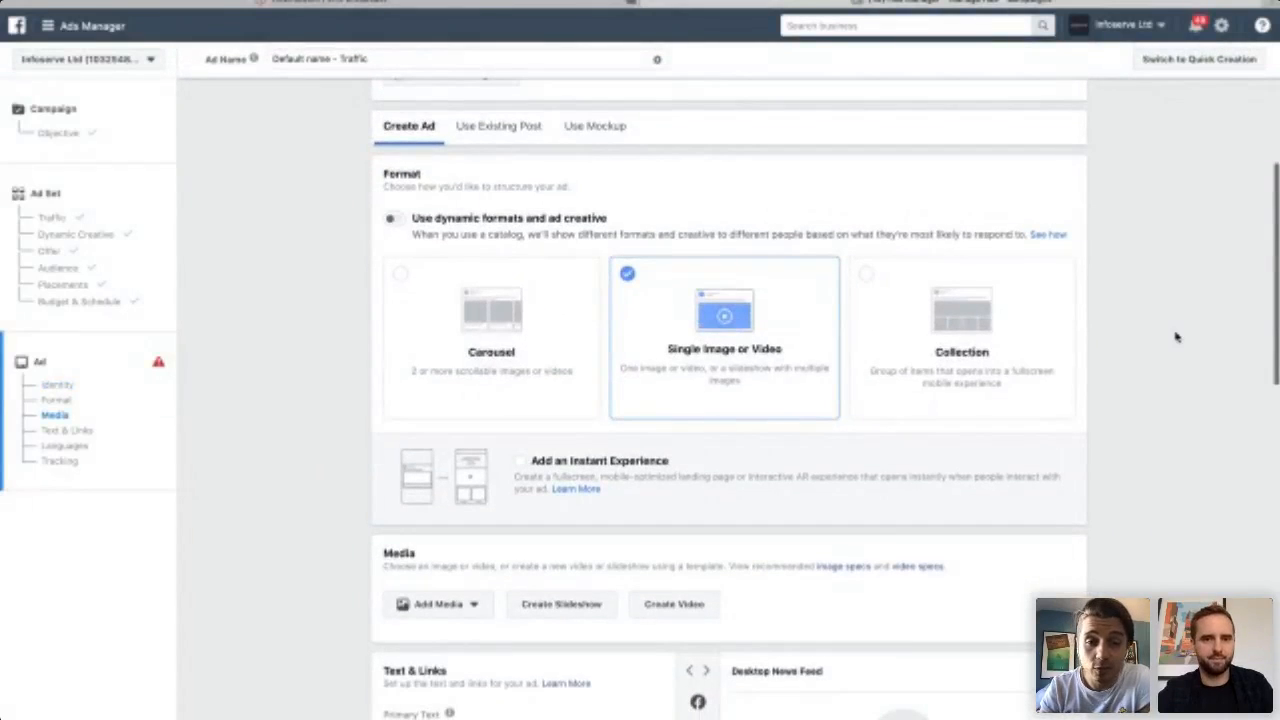
scroll(1176, 337, "down", 1)
scroll(1176, 337, "down", 1)
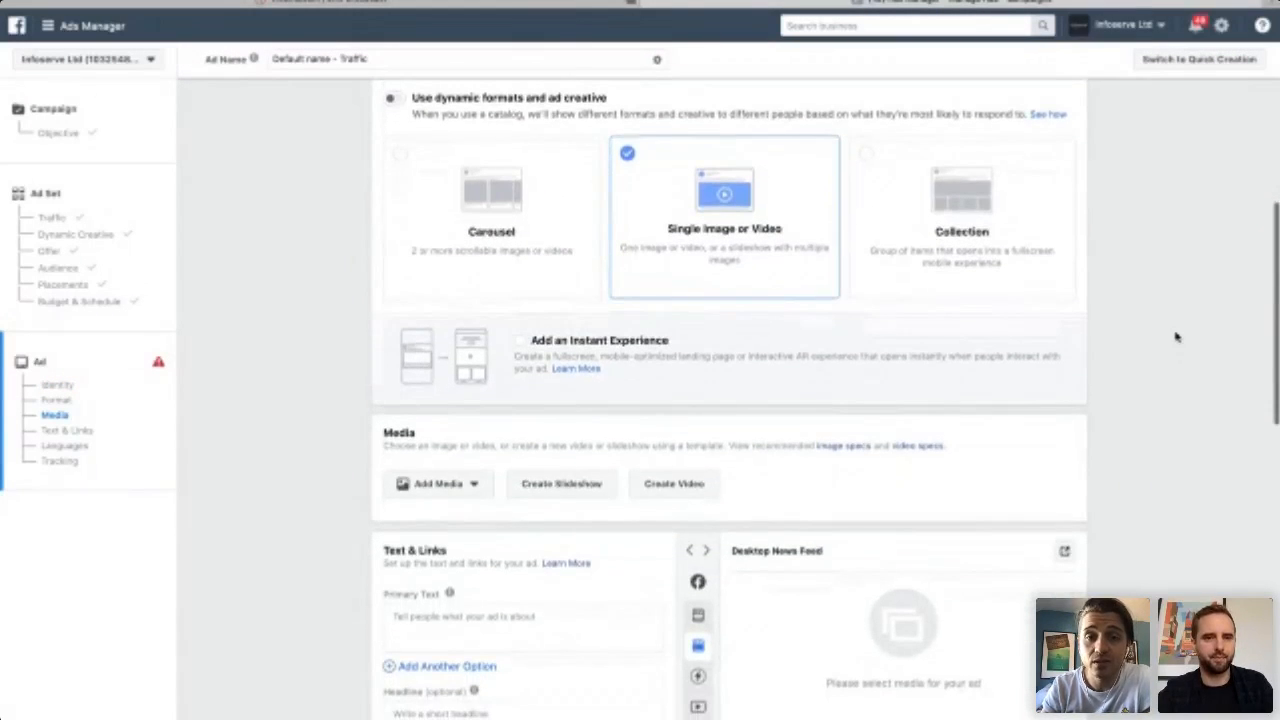
scroll(1176, 337, "up", 2)
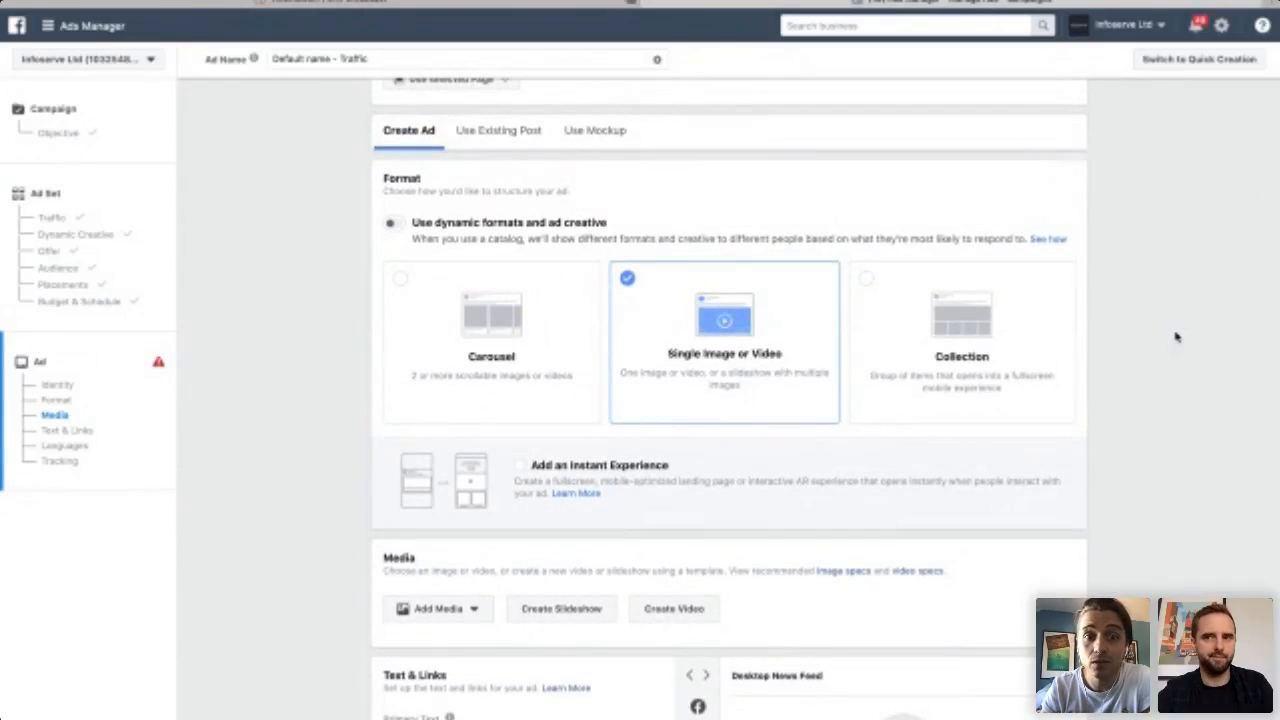
scroll(1176, 337, "up", 1)
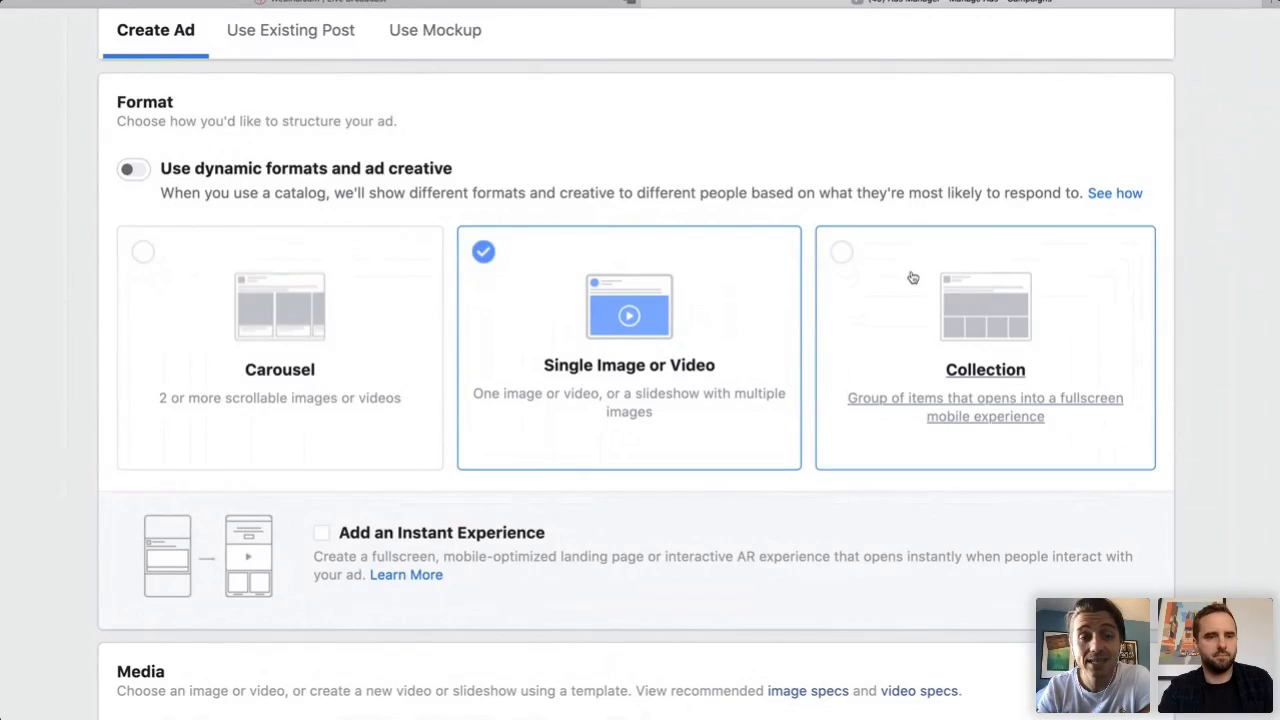
Add an Instant Experience to the Single Image or Video ad and bring up its templates.
left_click(408, 538)
scroll(620, 553, "down", 3)
scroll(618, 553, "down", 2)
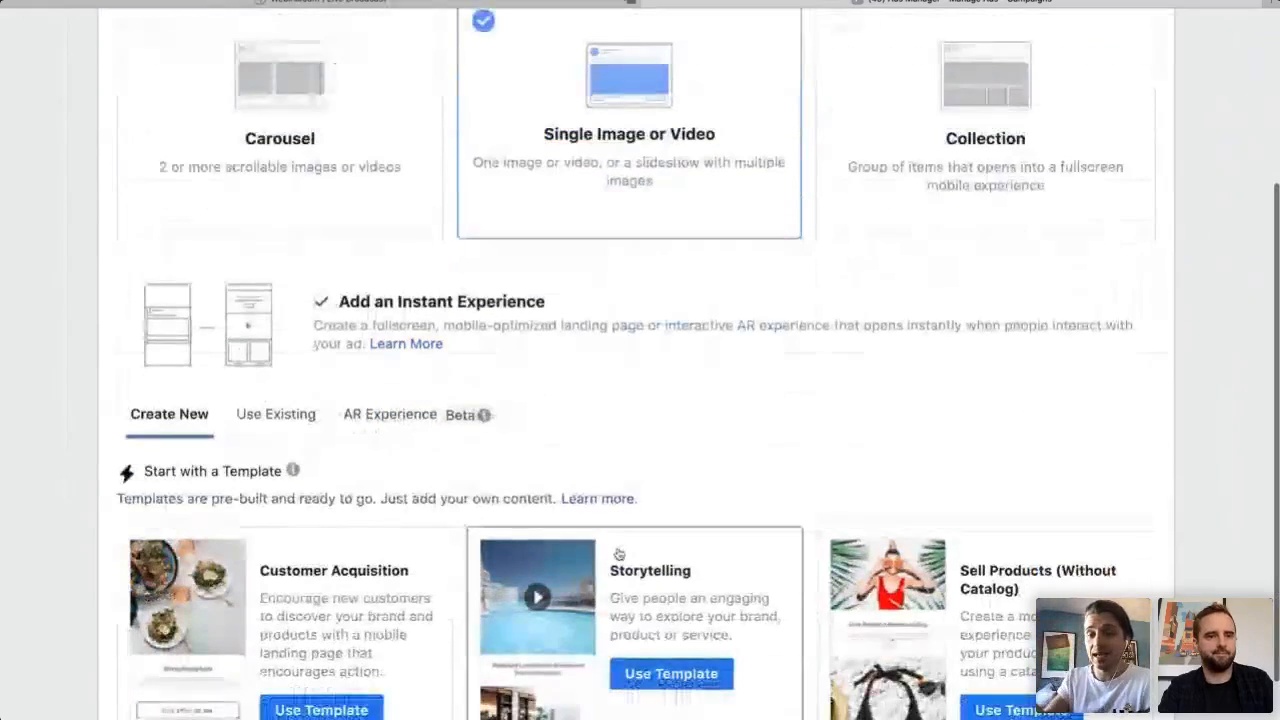
scroll(619, 554, "down", 3)
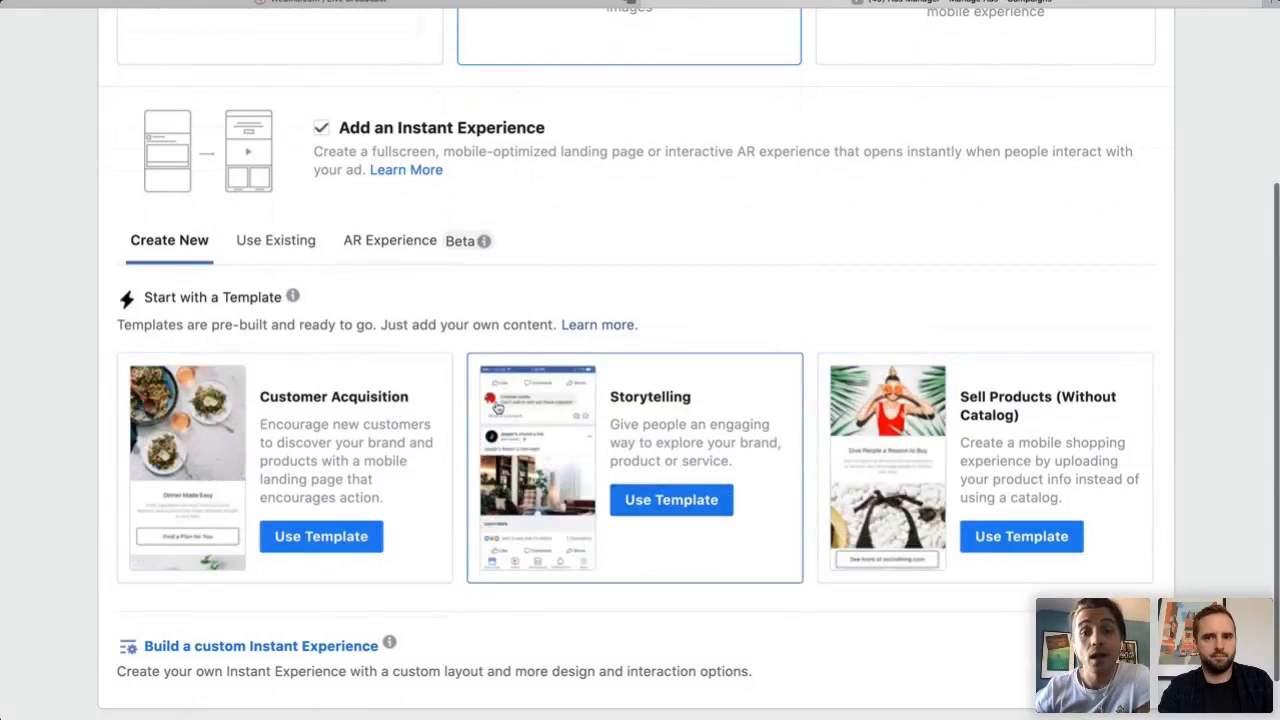
Examine the Instant Experience templates, the custom build option, and the Media and Text & Links sections below them.
scroll(614, 414, "down", 4)
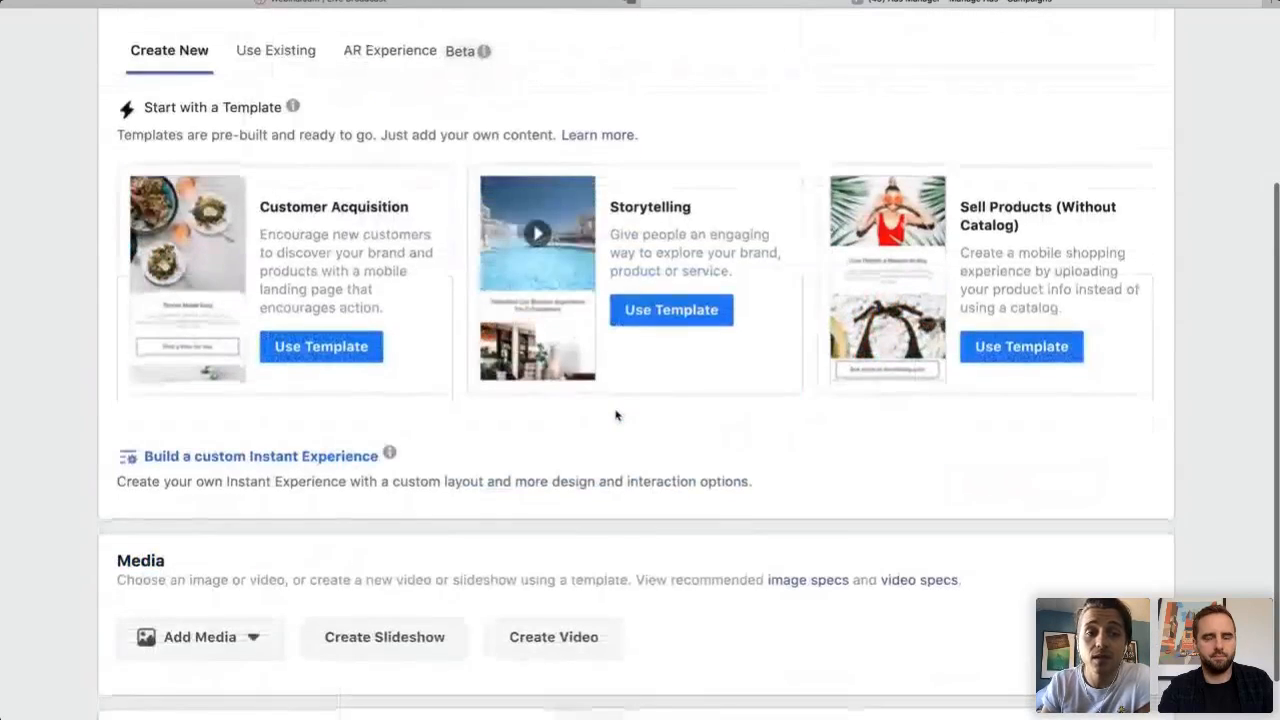
scroll(615, 414, "down", 3)
scroll(615, 414, "down", 3)
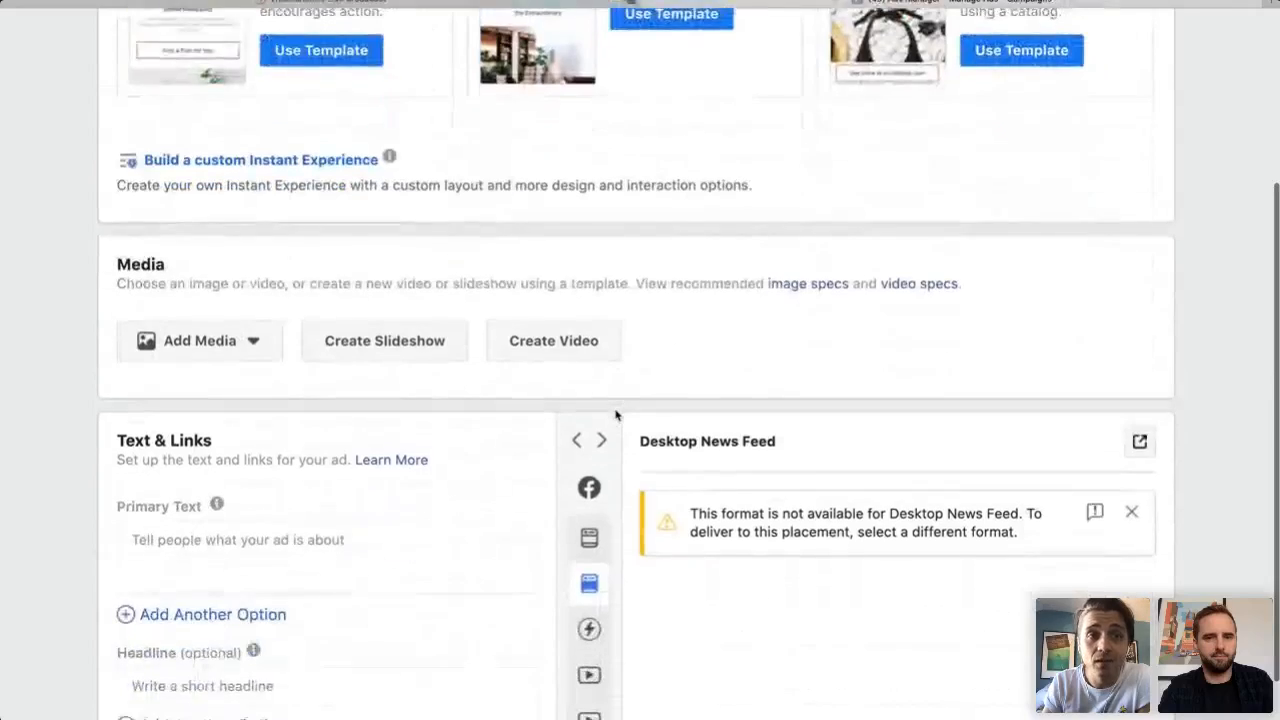
scroll(615, 414, "up", 4)
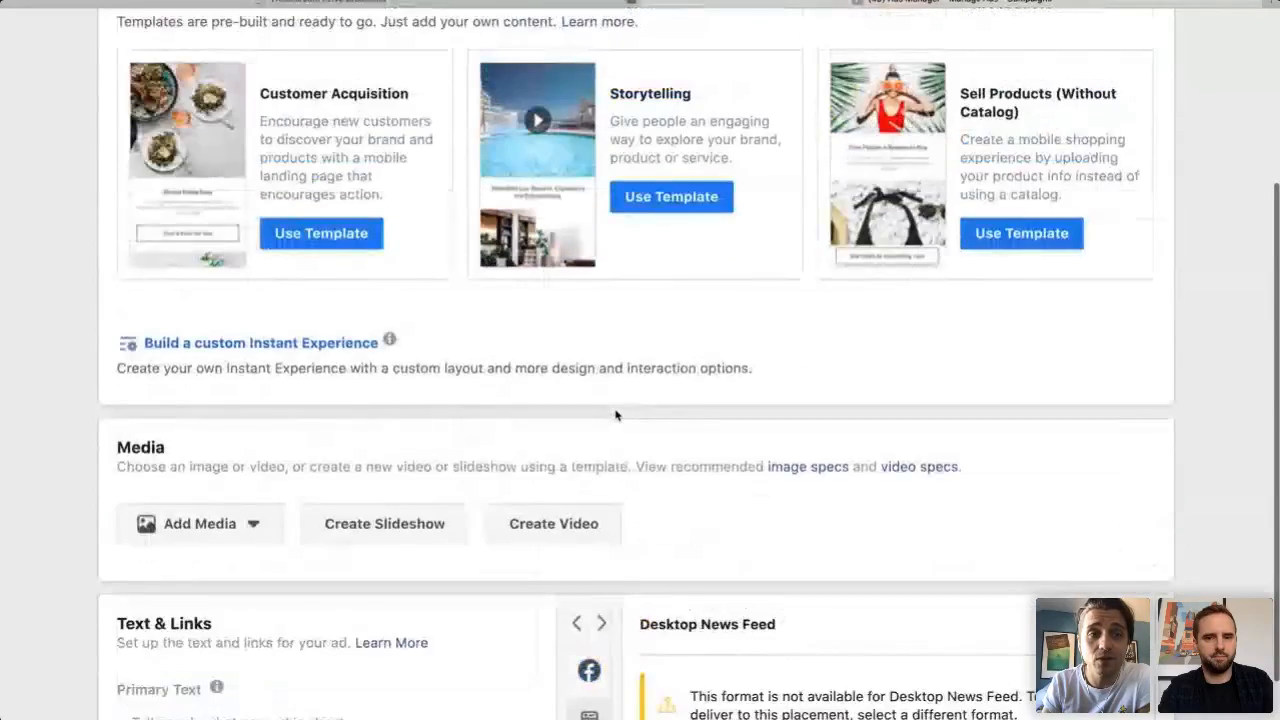
scroll(615, 414, "up", 3)
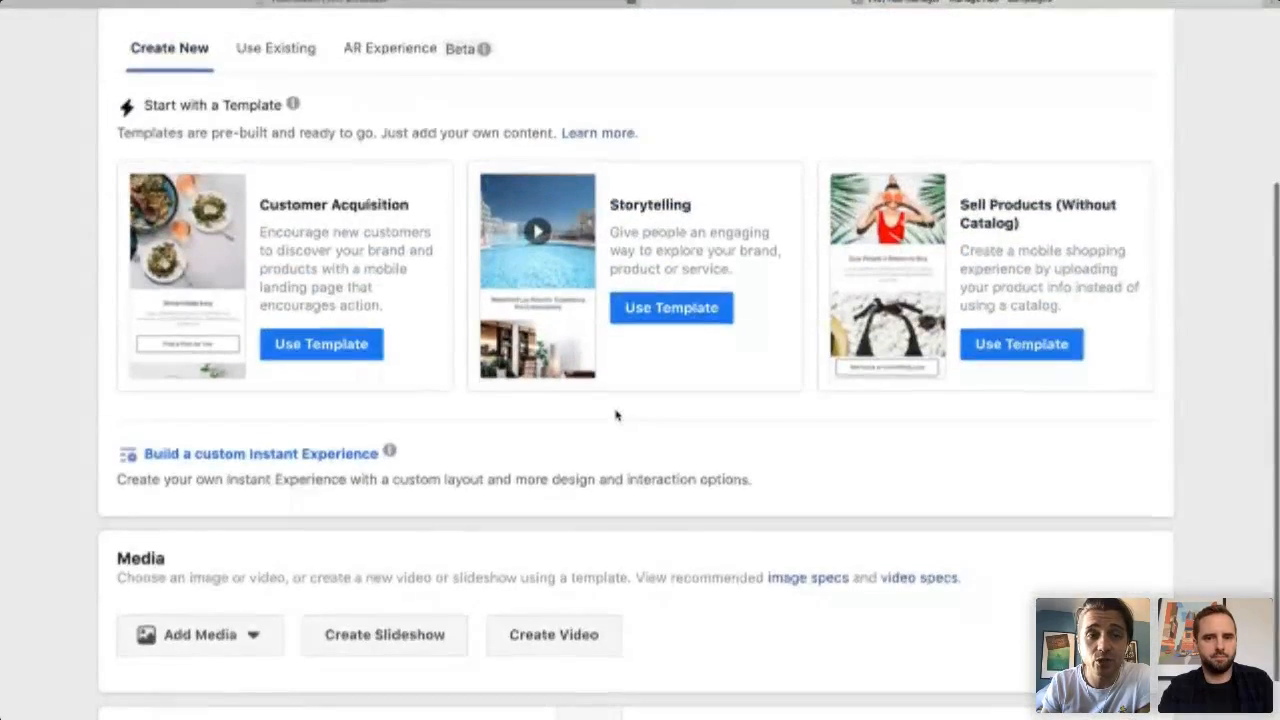
scroll(615, 414, "up", 4)
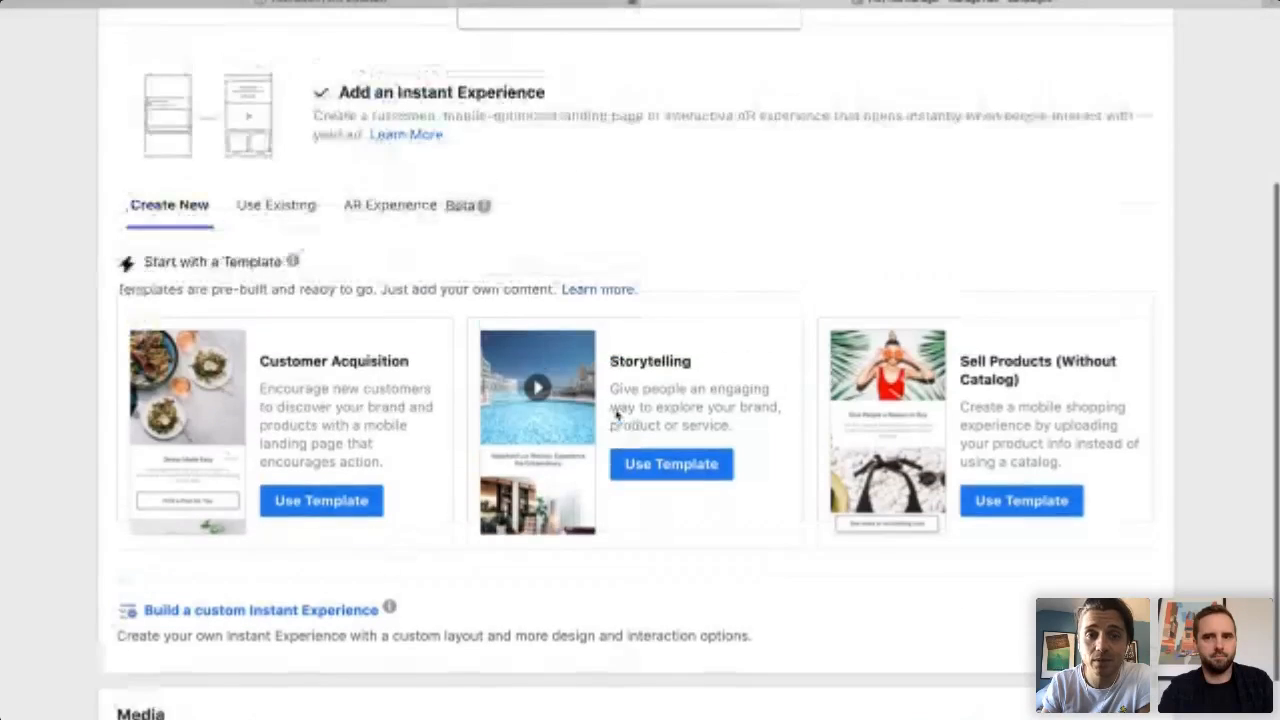
scroll(615, 414, "up", 2)
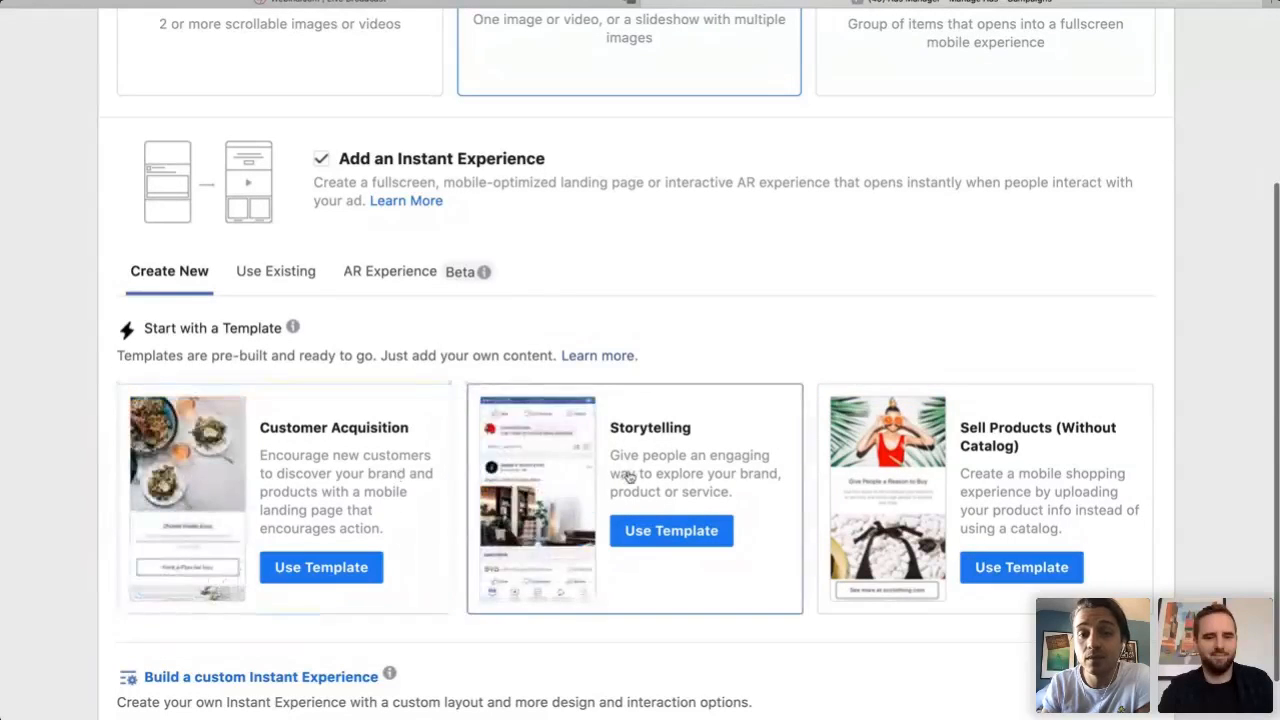
scroll(783, 276, "up", 3)
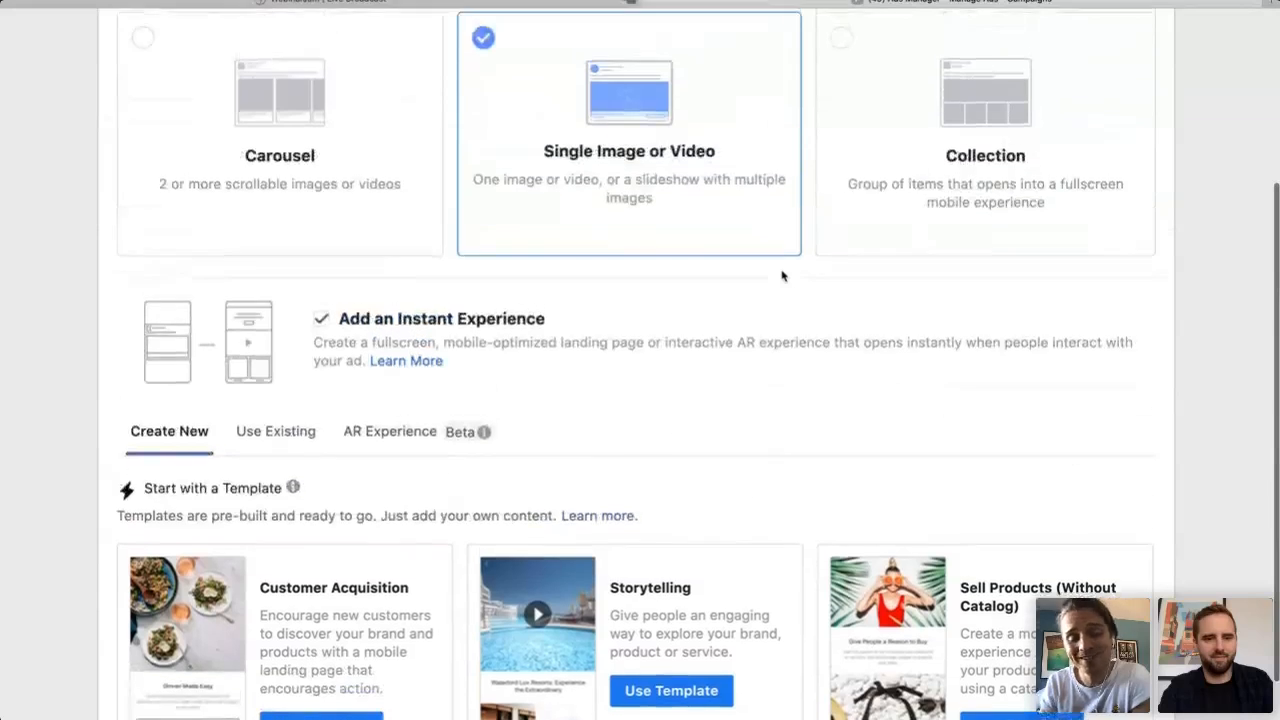
Switch the ad format to Carousel.
key("super+minus")
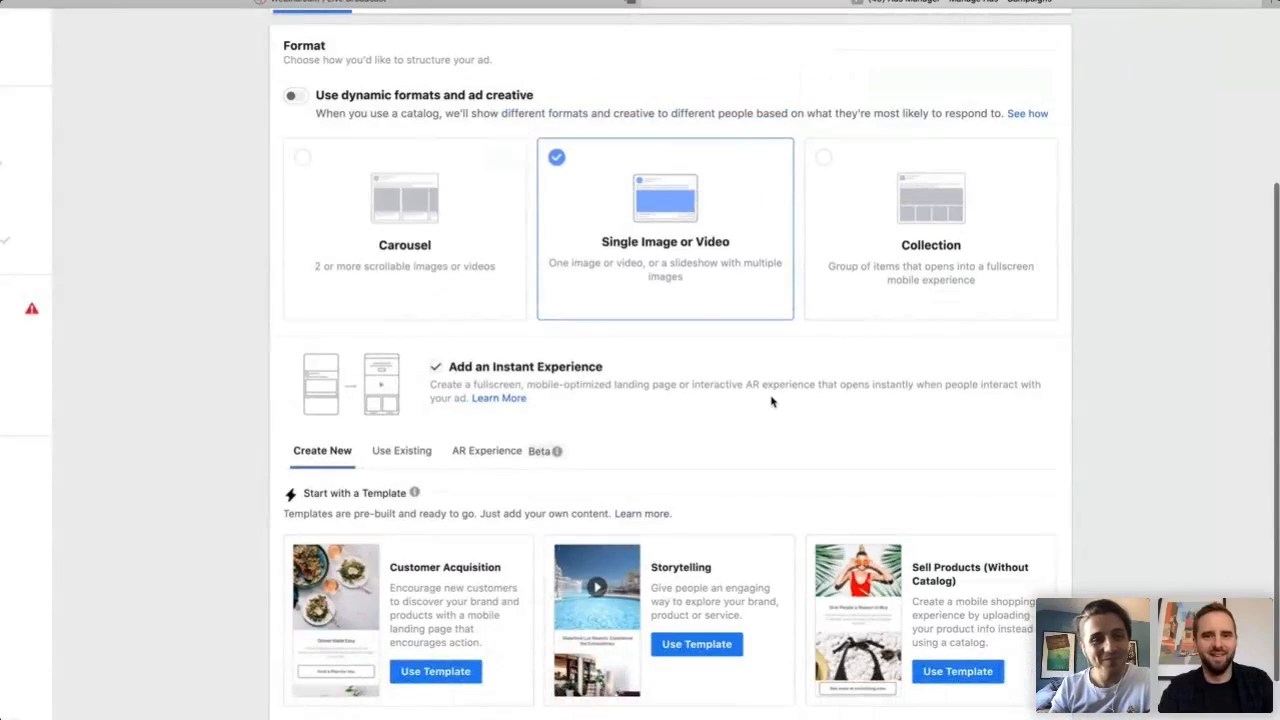
scroll(771, 401, "up", 5)
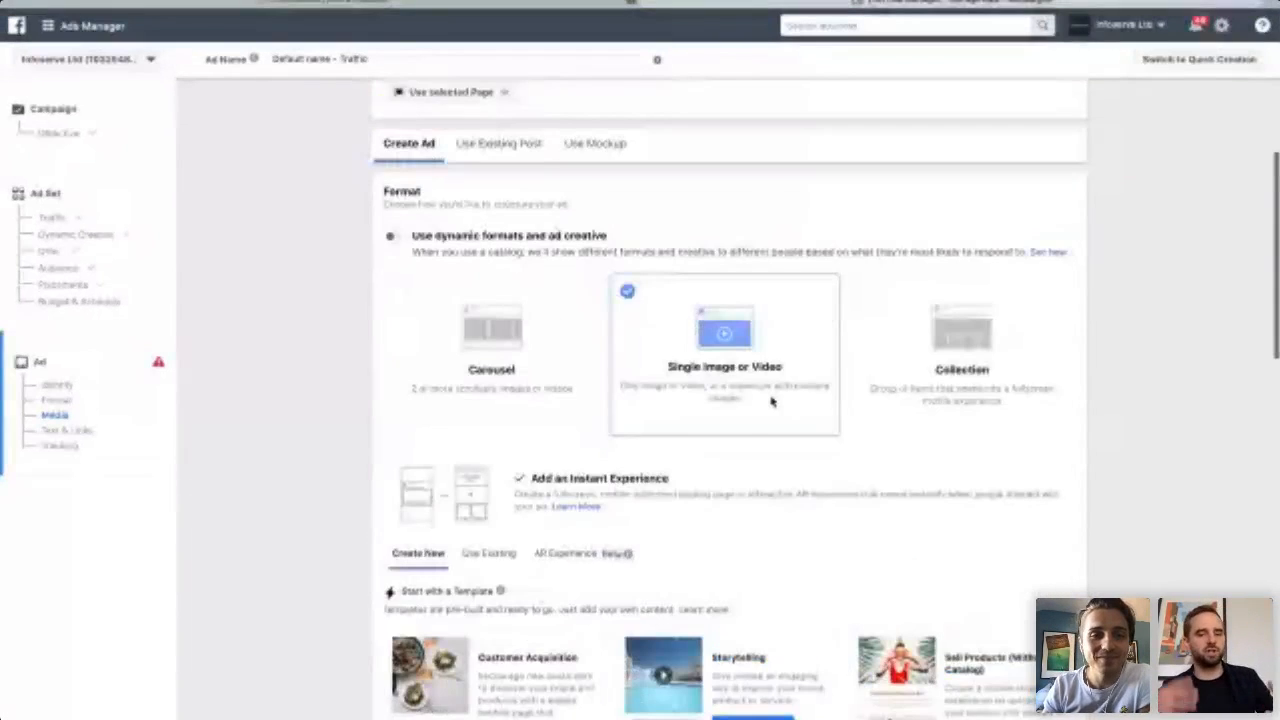
scroll(706, 284, "down", 3)
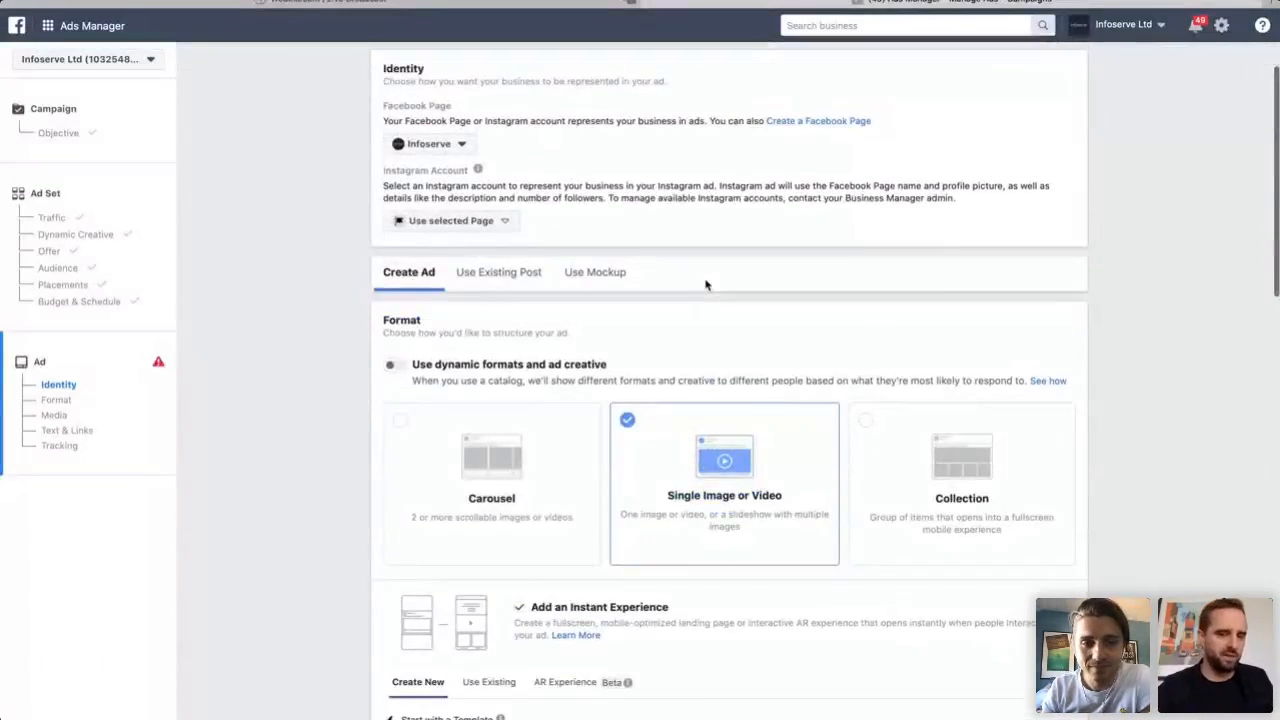
left_click(491, 410)
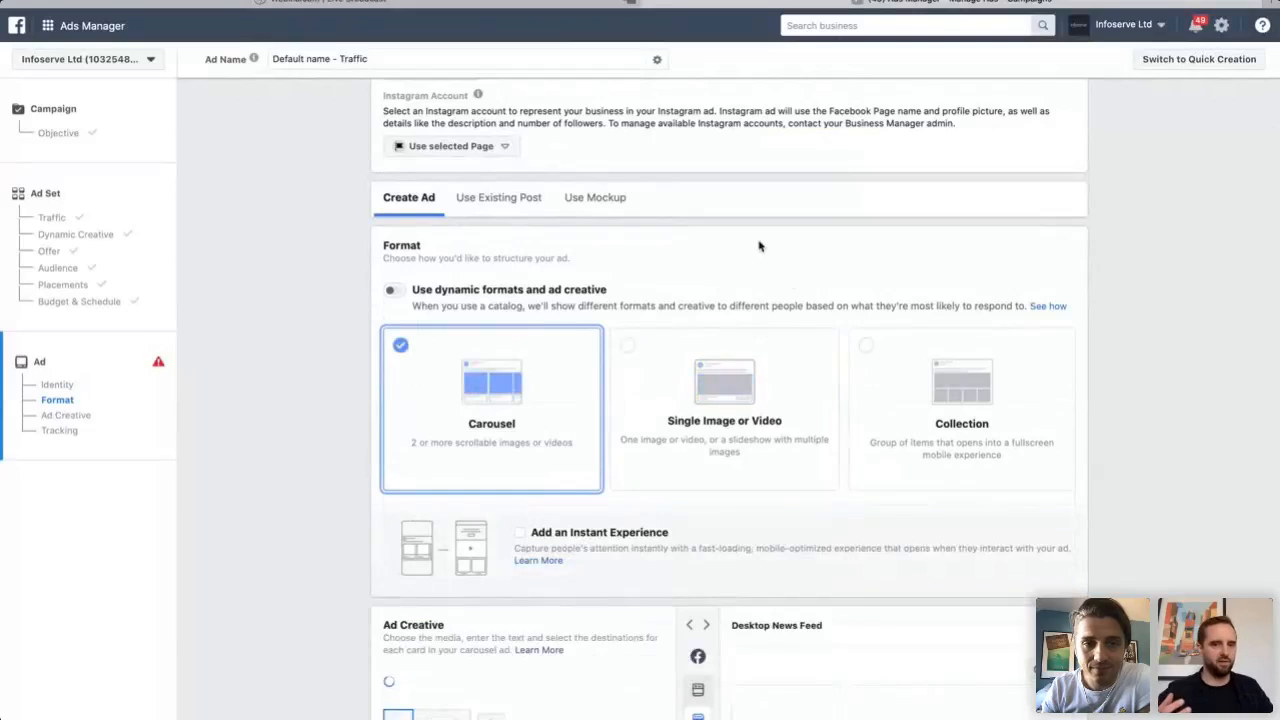
Examine the carousel's Ad Creative section, including its media options, card fields and Desktop News Feed preview.
scroll(825, 409, "down", 3)
scroll(825, 409, "down", 2)
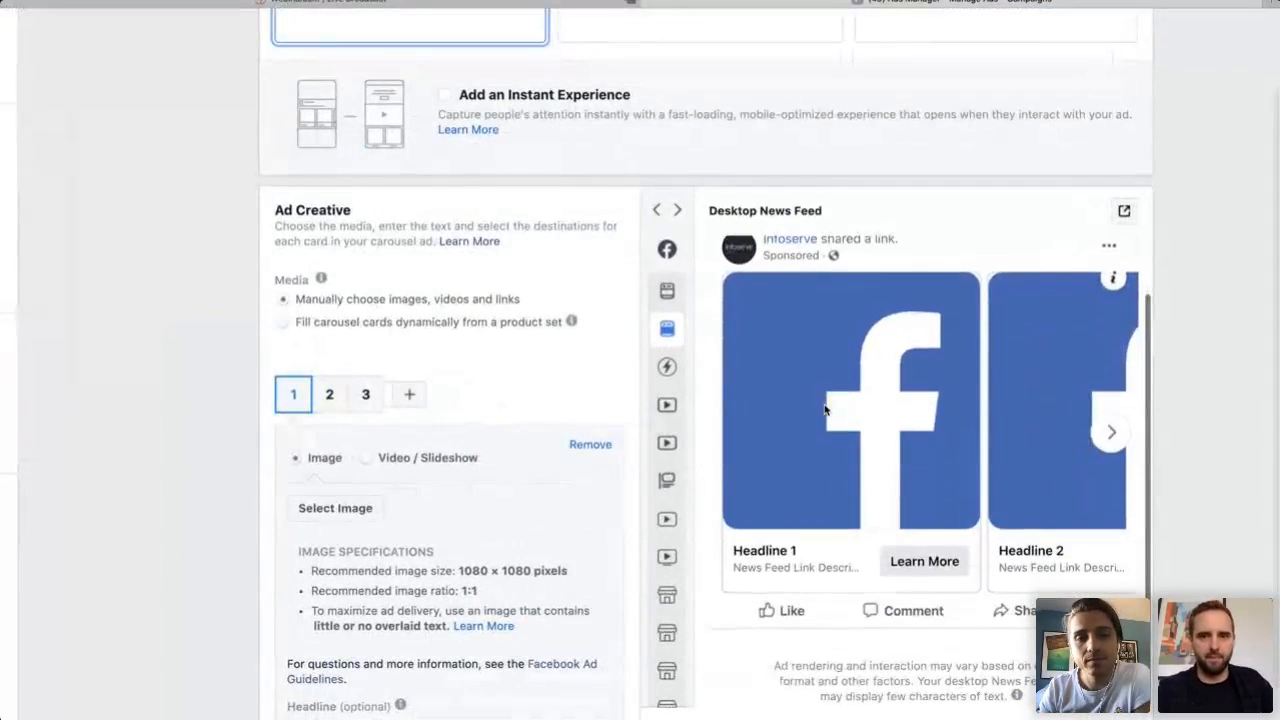
scroll(614, 414, "down", 3)
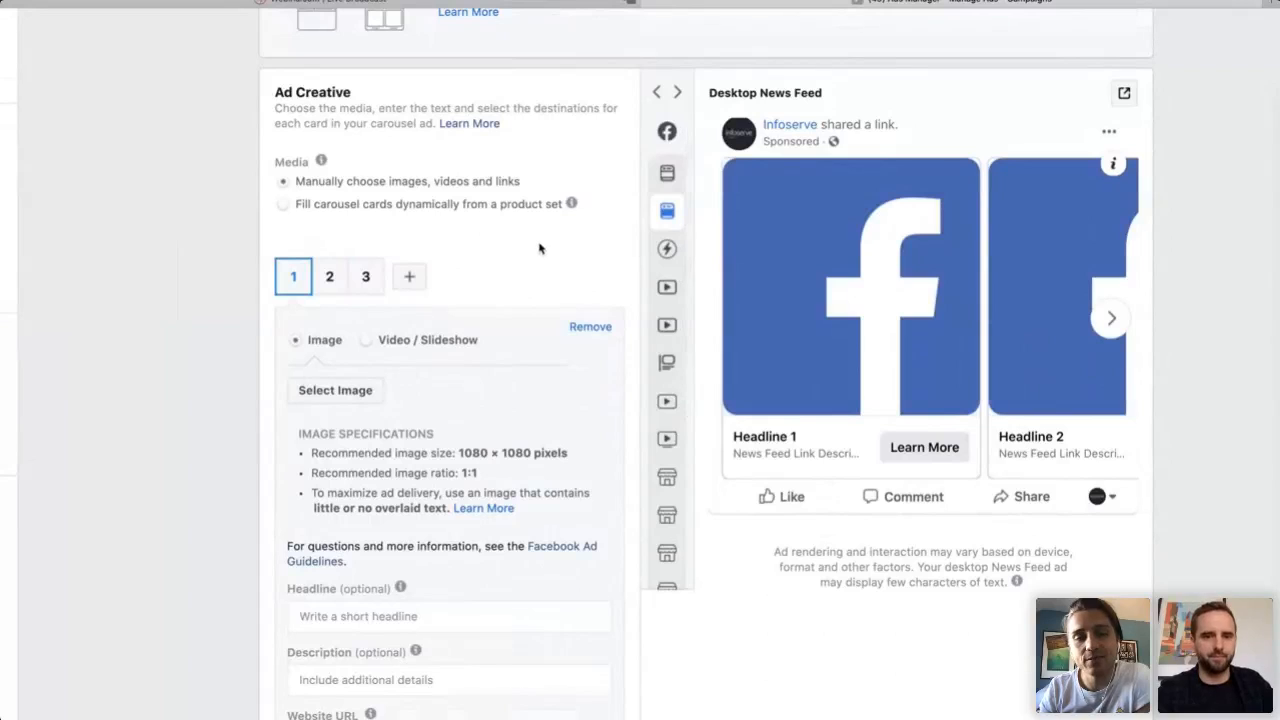
scroll(571, 283, "down", 3)
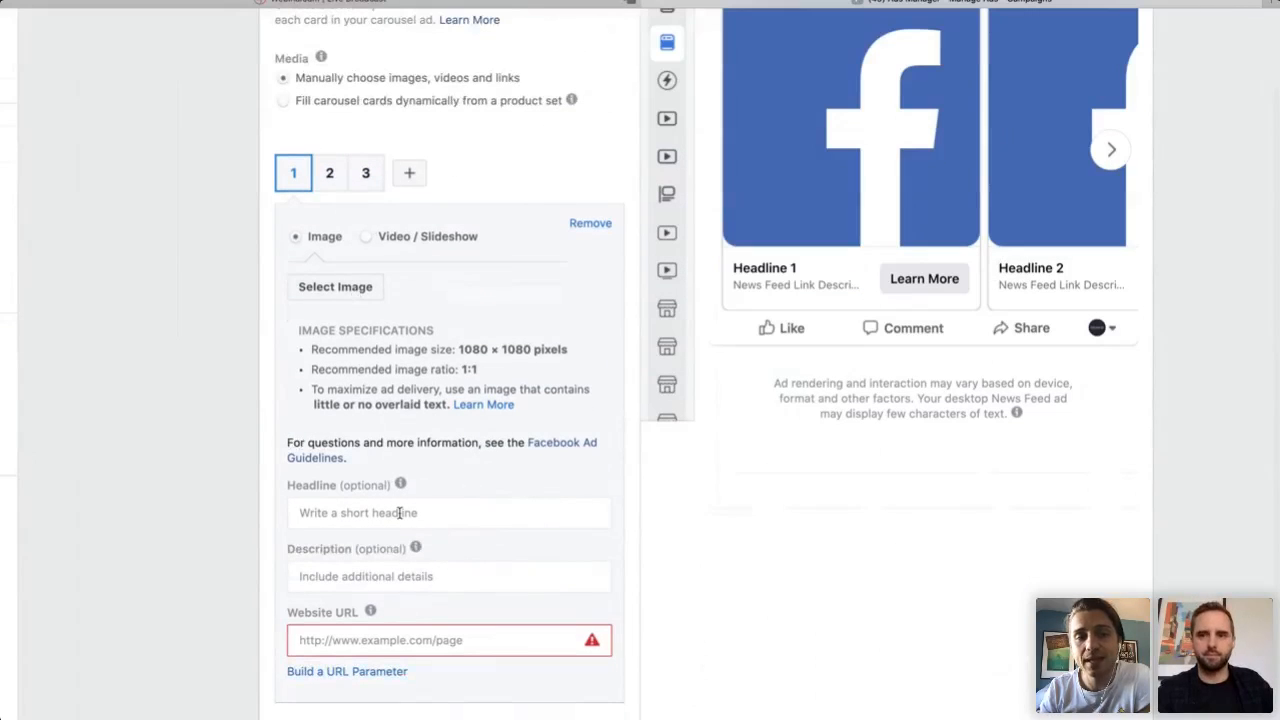
Look through carousel cards 2 and 3, return to card 1, and check its fields and the card options below.
left_click(329, 173)
left_click(365, 173)
left_click(300, 174)
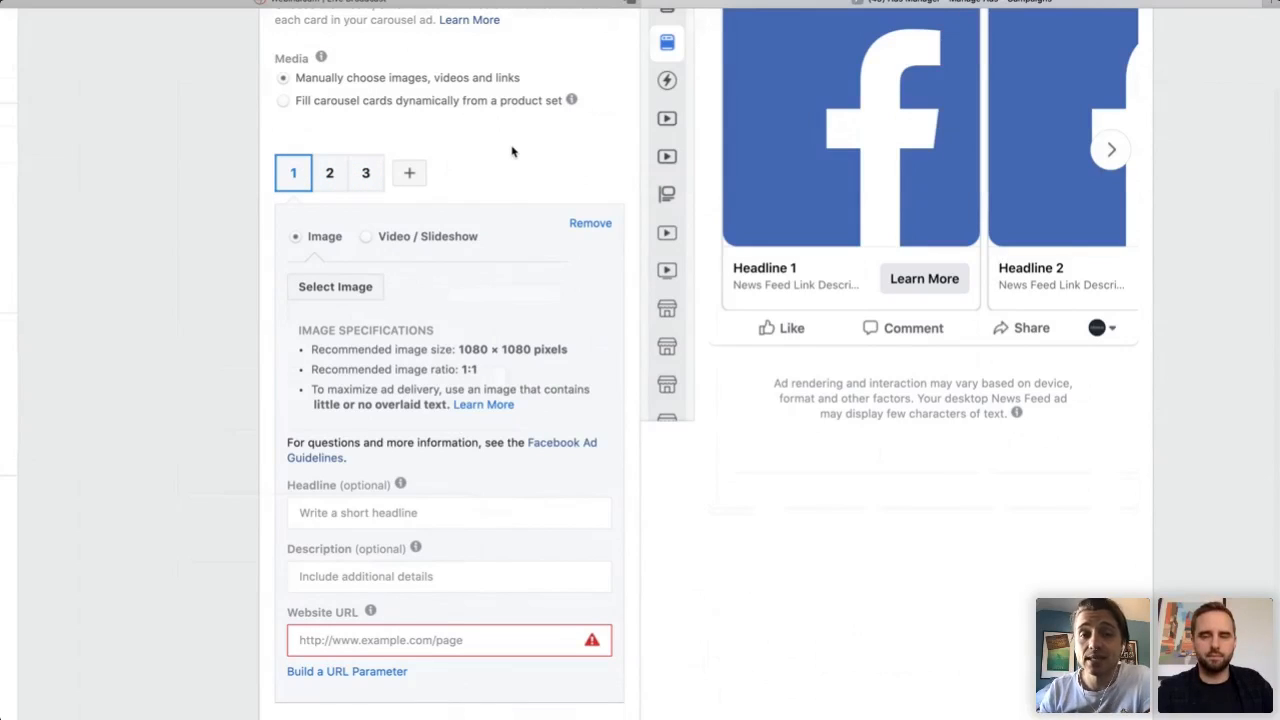
scroll(672, 536, "down", 3)
scroll(671, 537, "down", 3)
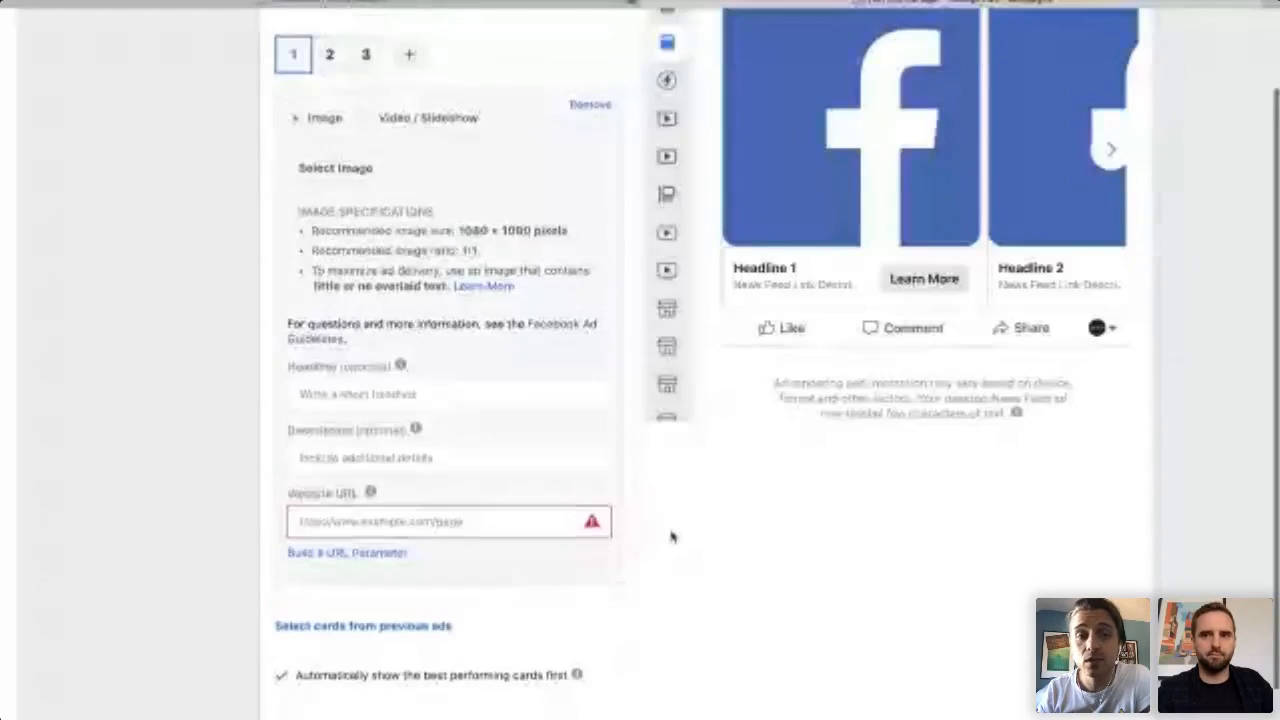
scroll(671, 537, "up", 2)
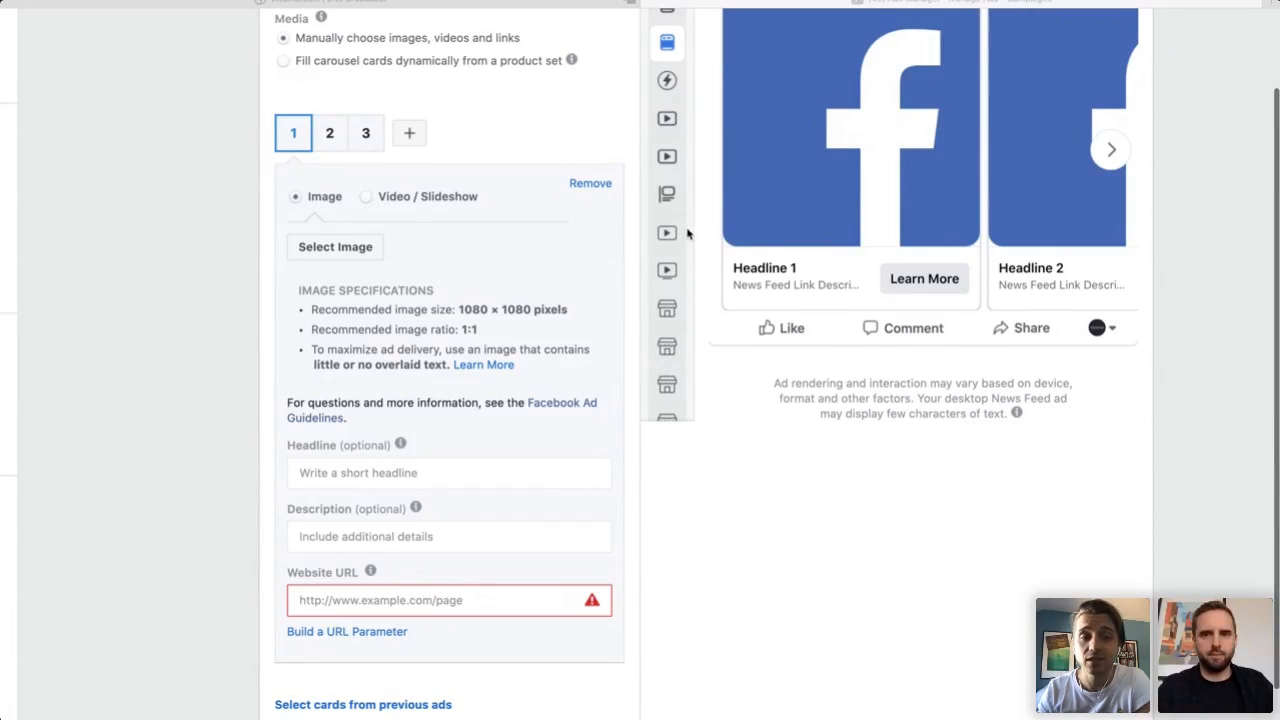
Set the media type of carousel card 1 to Video / Slideshow.
scroll(679, 462, "up", 5)
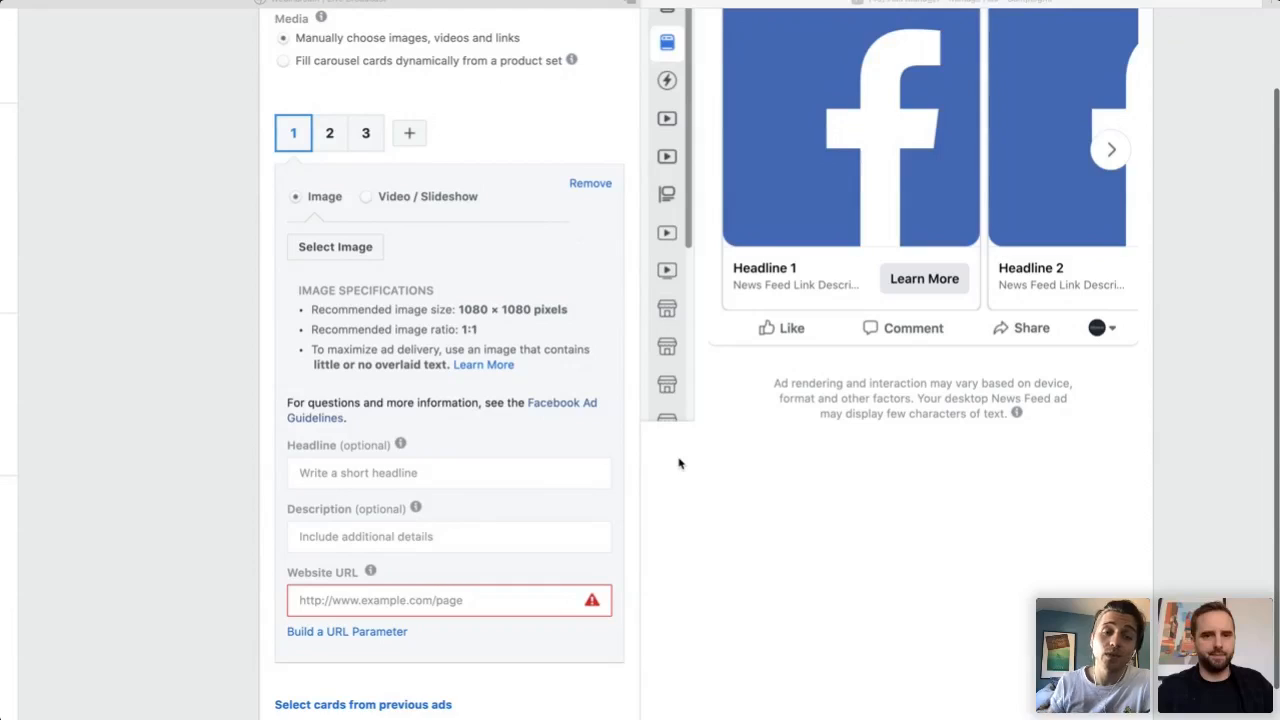
scroll(679, 462, "up", 2)
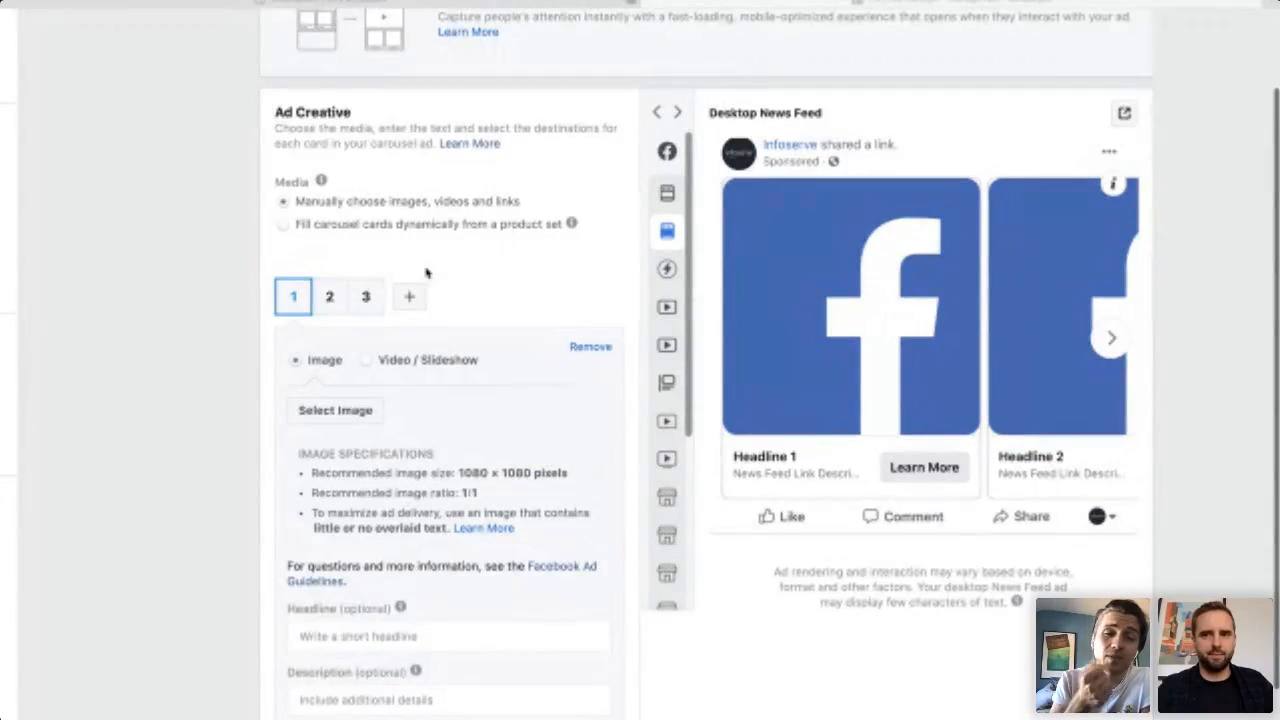
scroll(427, 272, "up", 2)
scroll(415, 276, "down", 3)
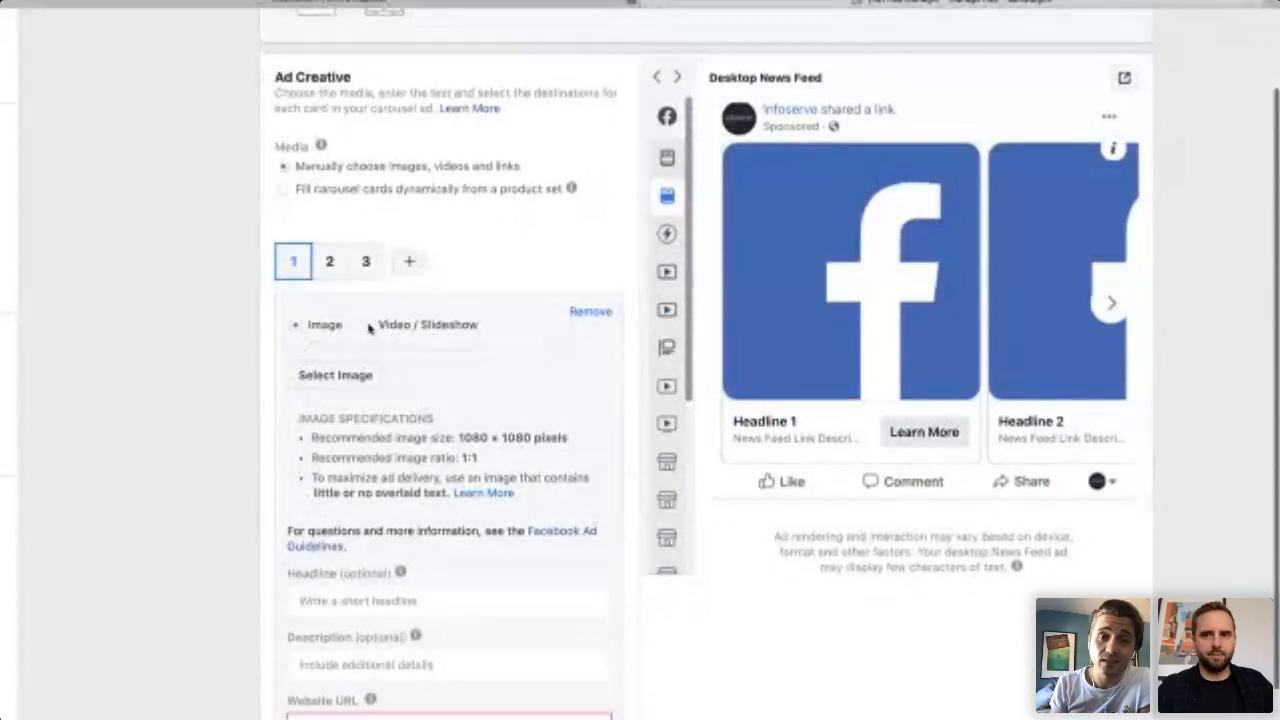
scroll(537, 263, "down", 2)
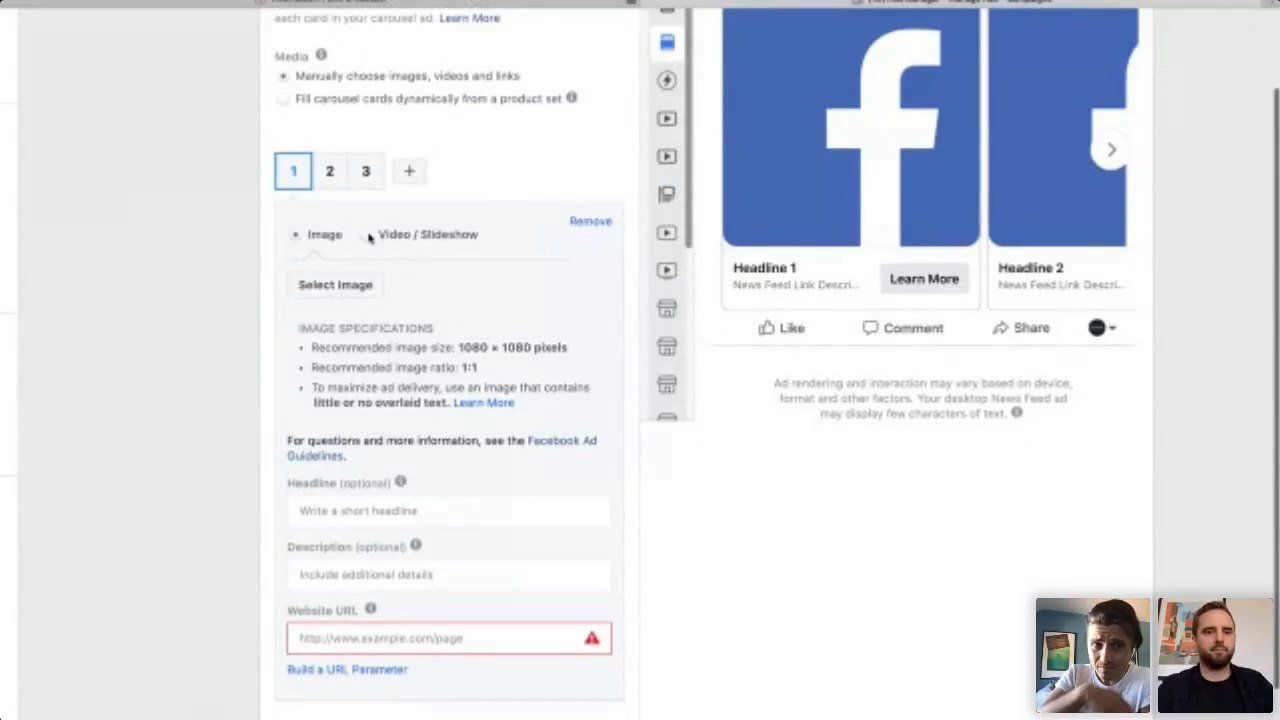
left_click(415, 235)
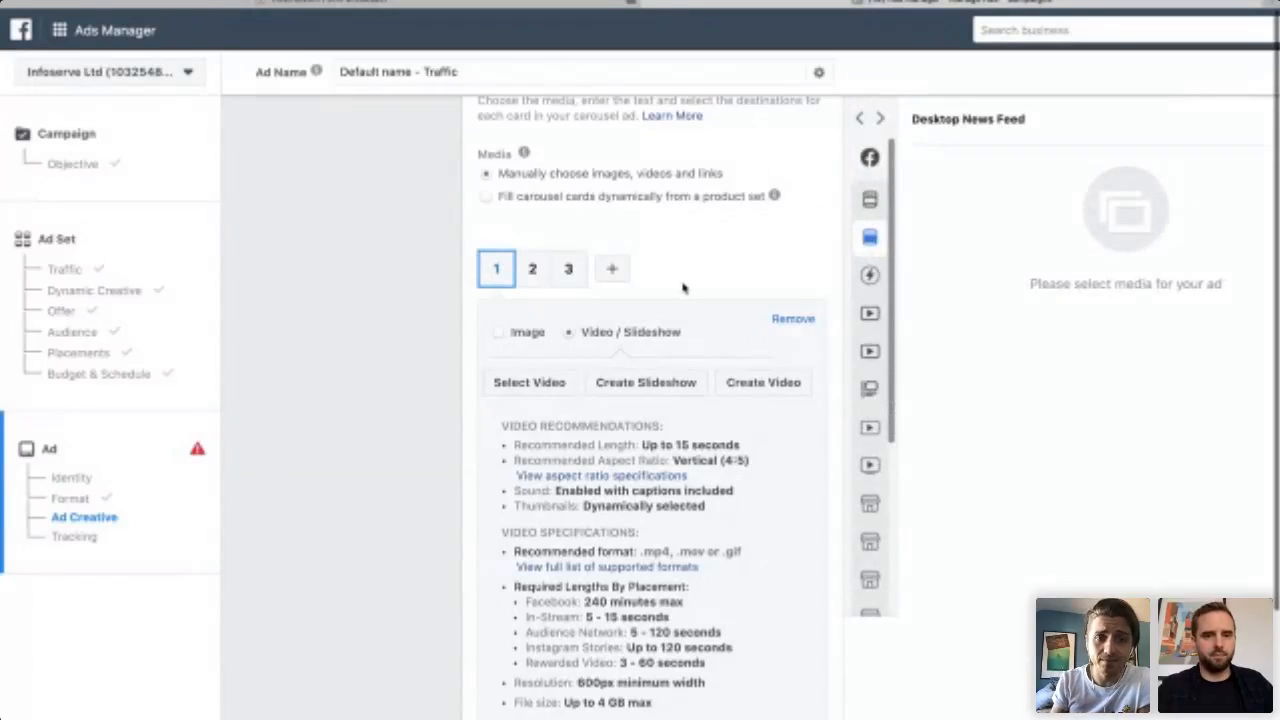
Examine card 1's video recommendations, video and slideshow specifications, and the headline, description and website URL fields below them.
mouse_move(870, 176)
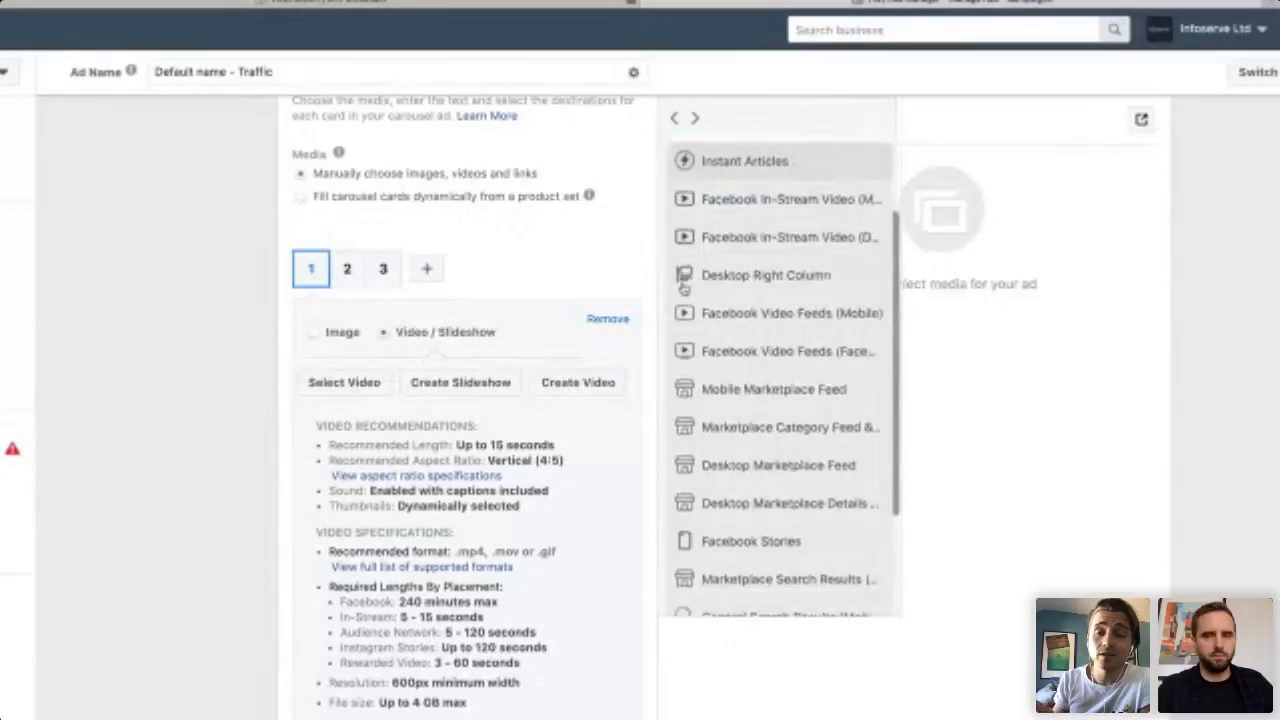
scroll(622, 257, "down", 2)
scroll(620, 257, "down", 2)
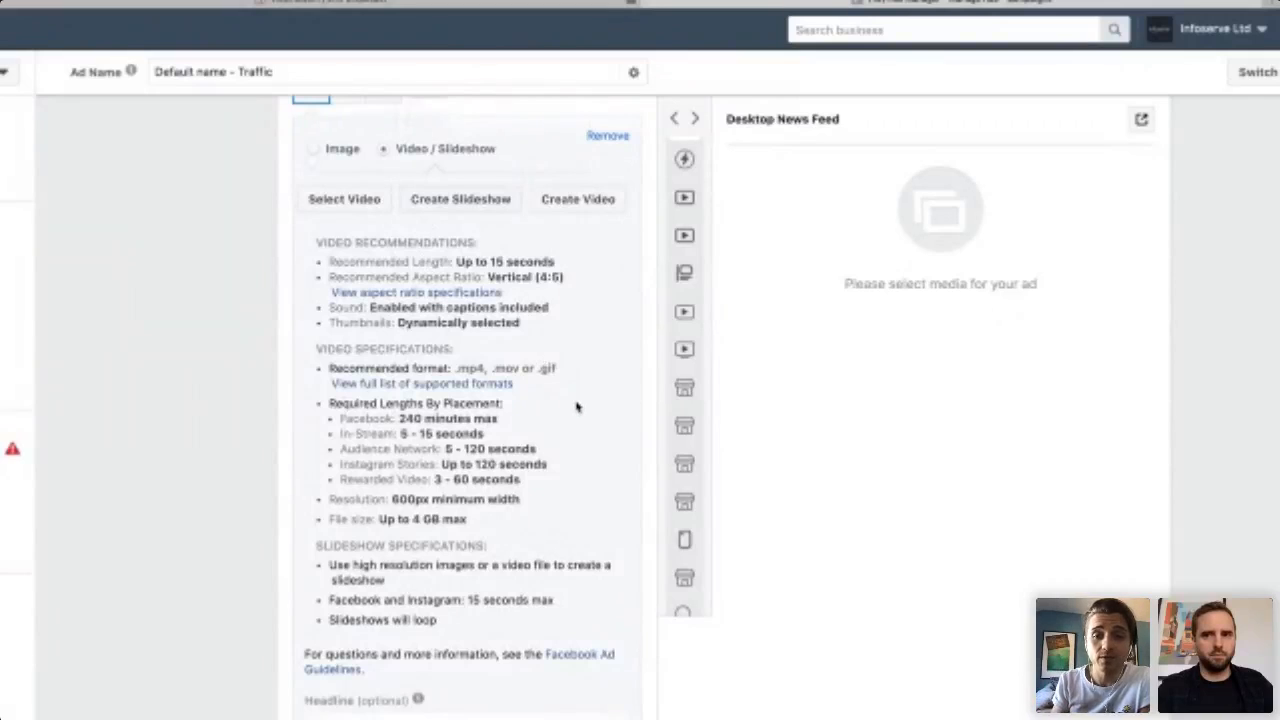
scroll(575, 405, "down", 1)
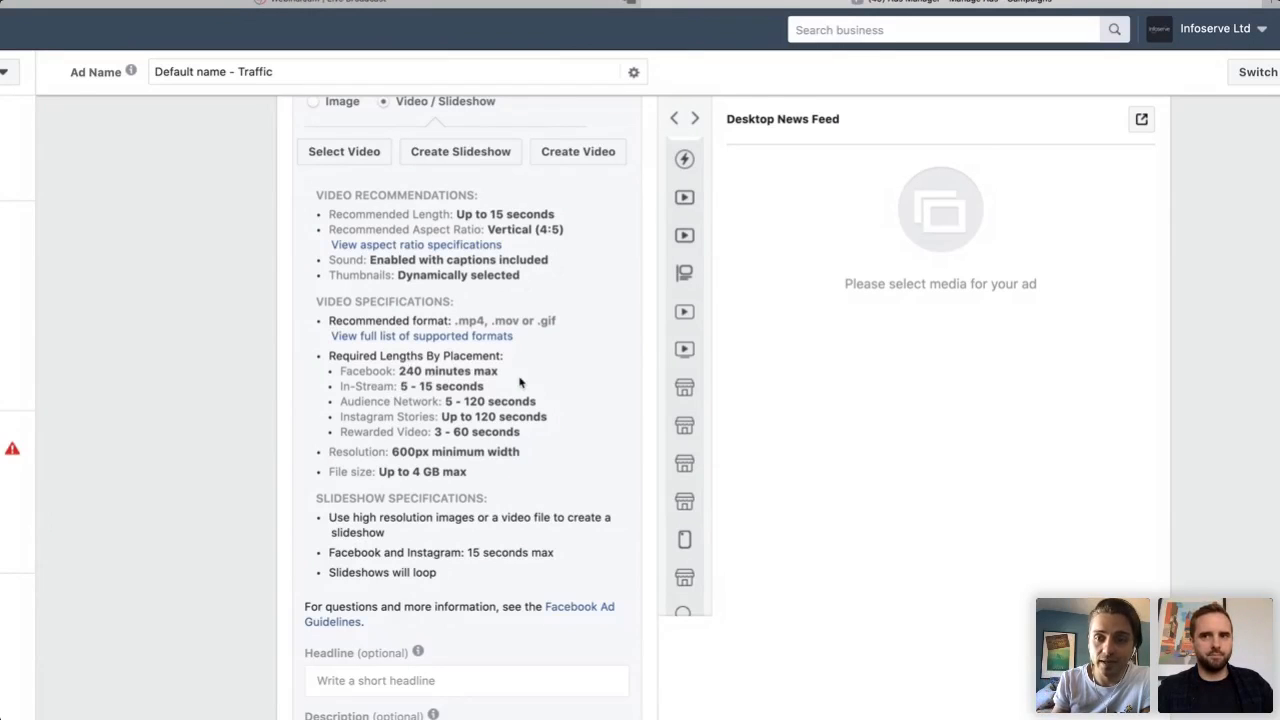
scroll(520, 382, "down", 1)
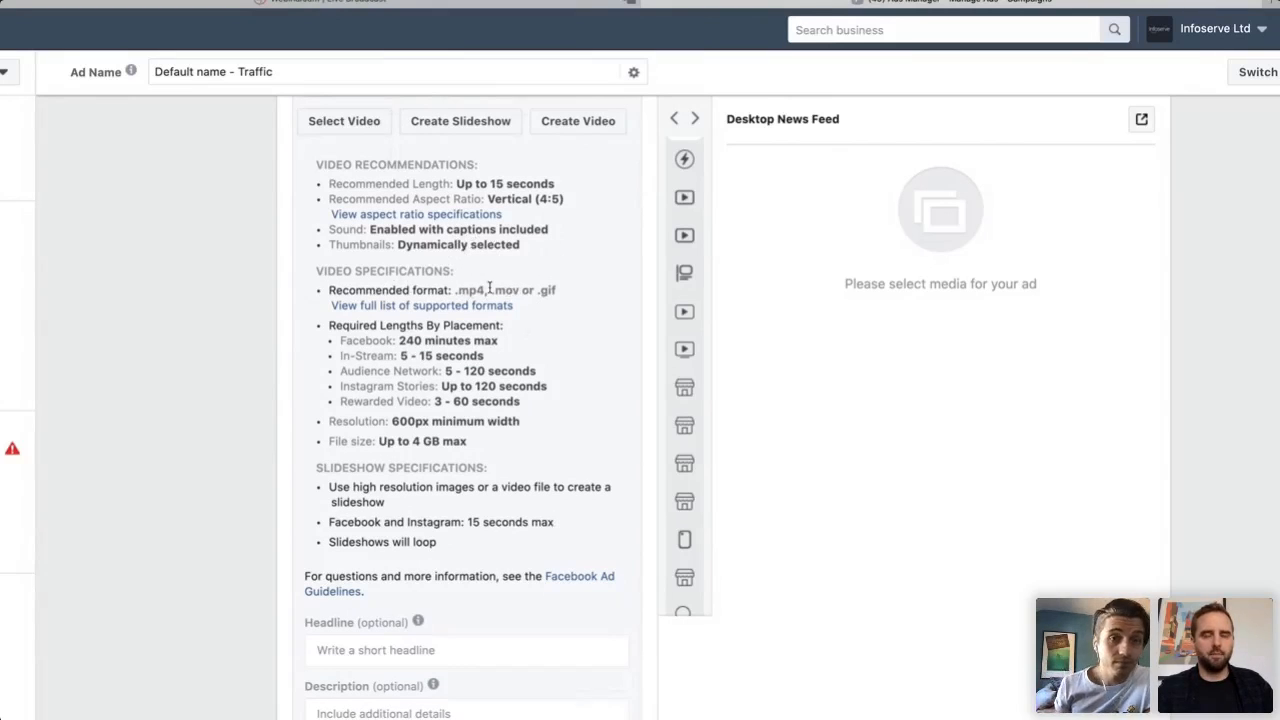
scroll(576, 438, "down", 1)
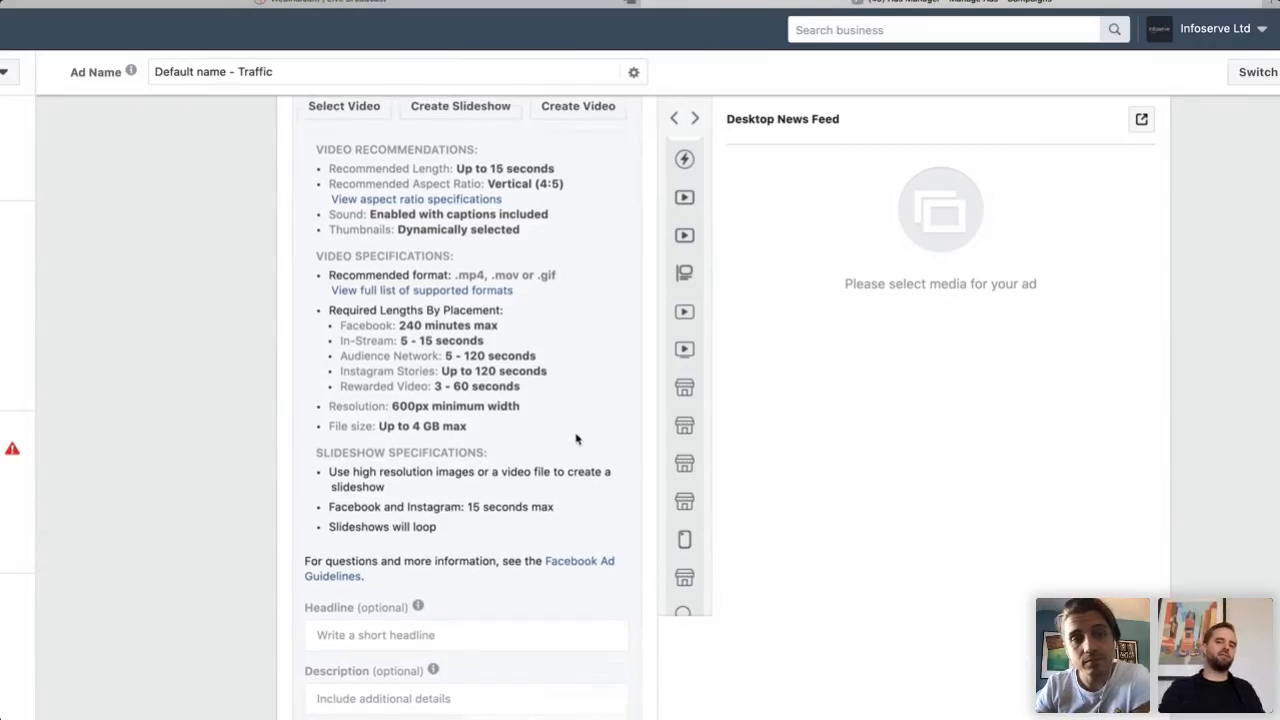
scroll(520, 498, "down", 3)
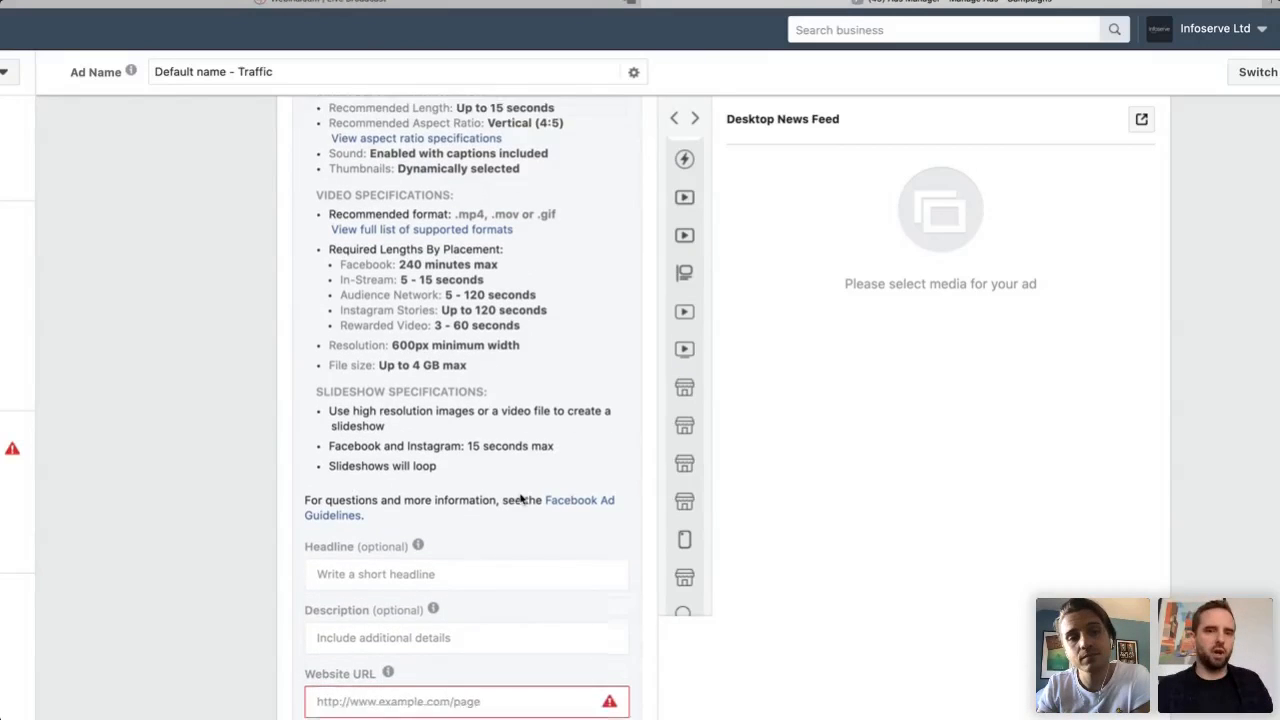
scroll(520, 498, "down", 3)
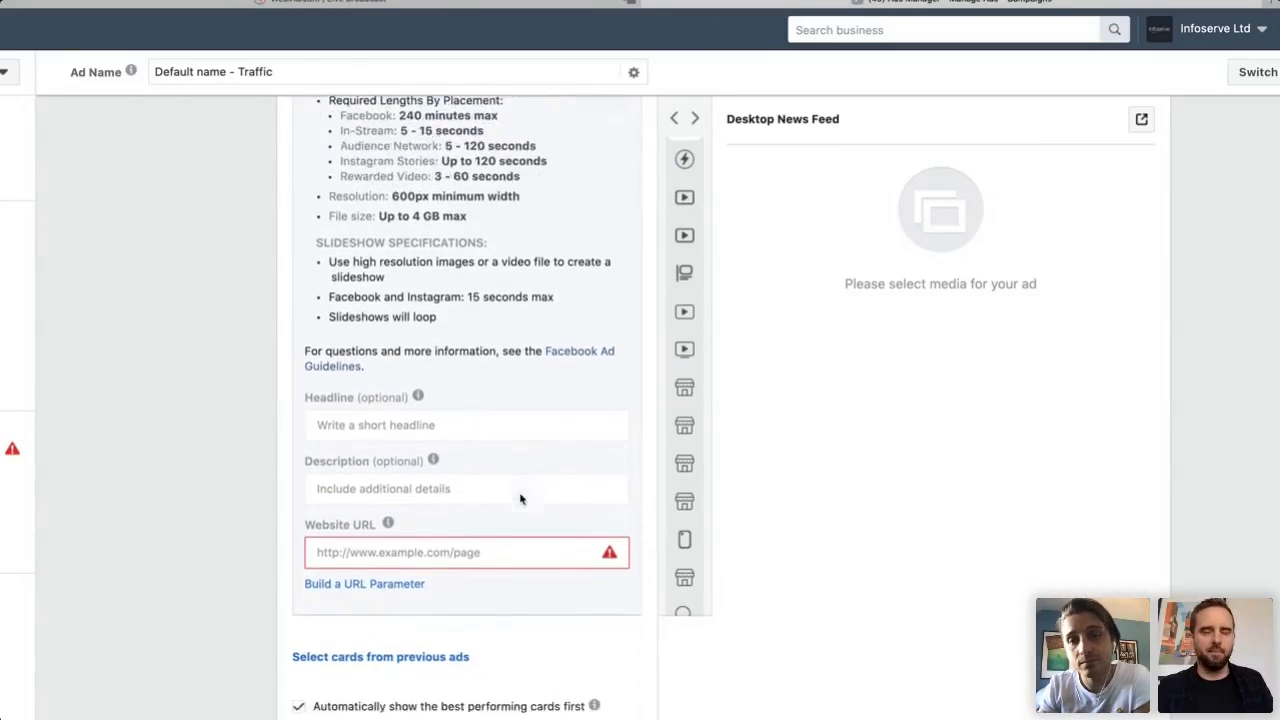
scroll(520, 498, "up", 3)
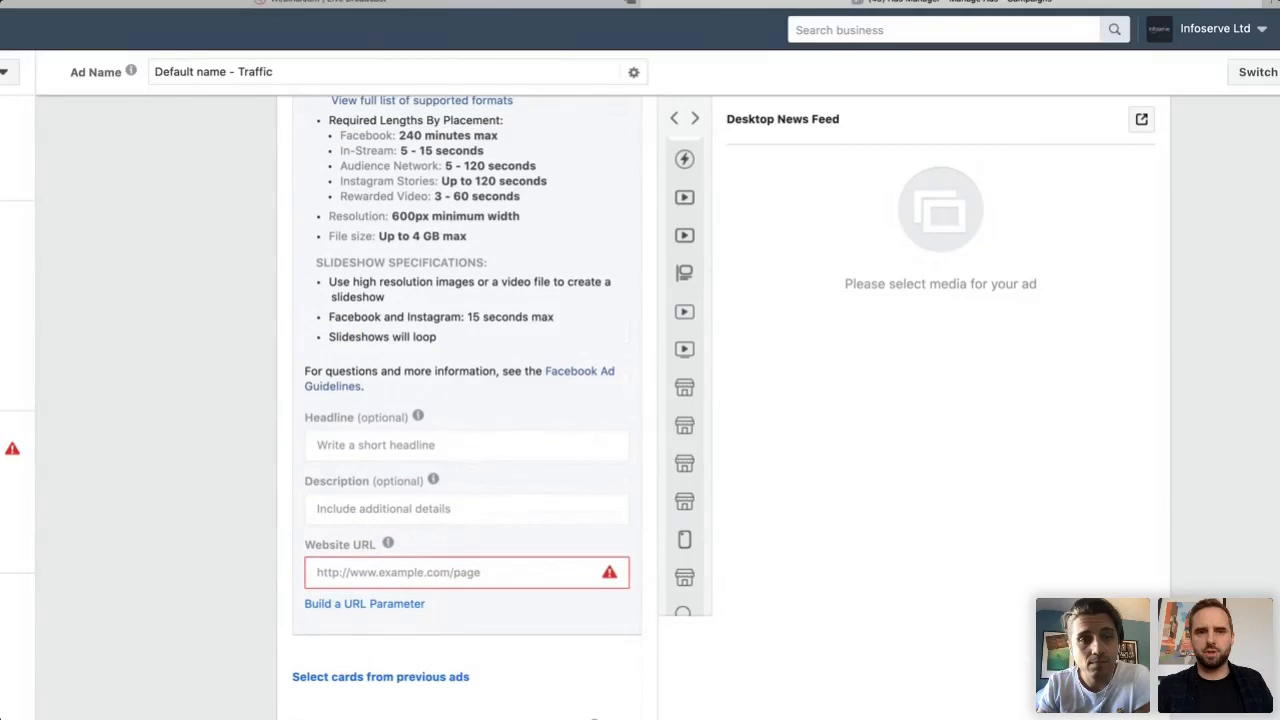
Switch to the webinar broadcast room in the browser and turn off the screen share.
left_click(505, 5)
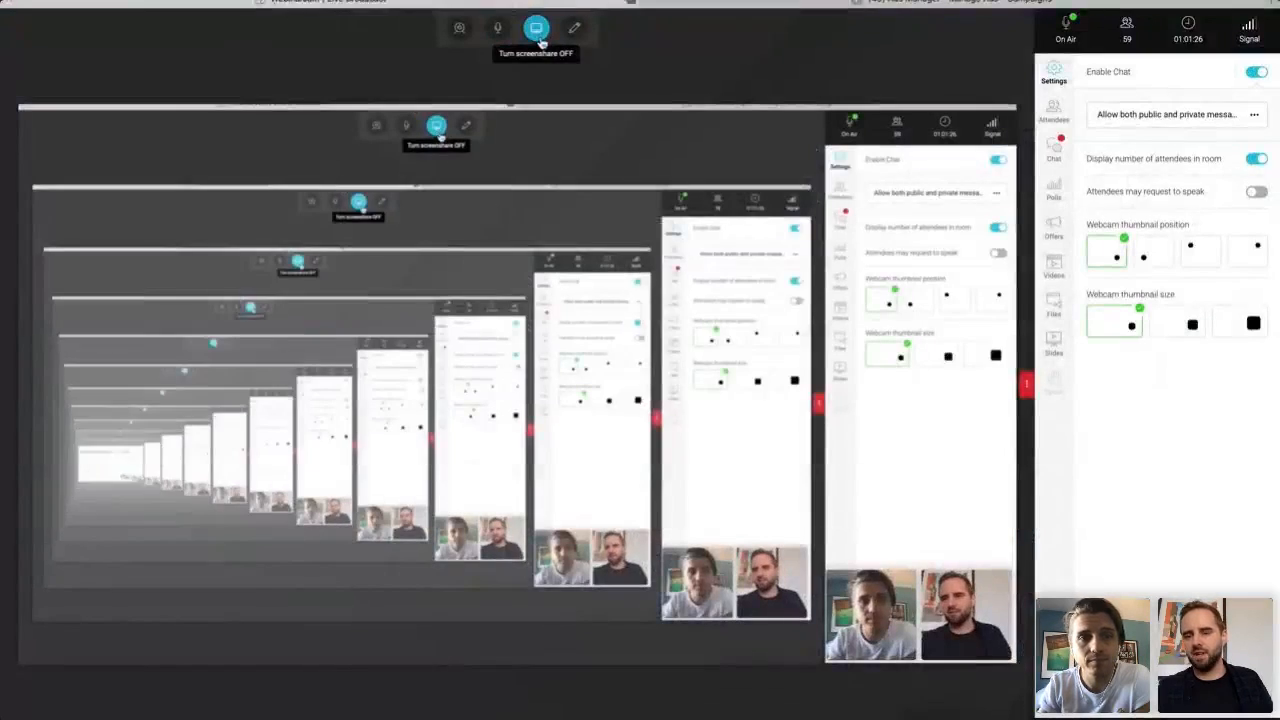
left_click(534, 27)
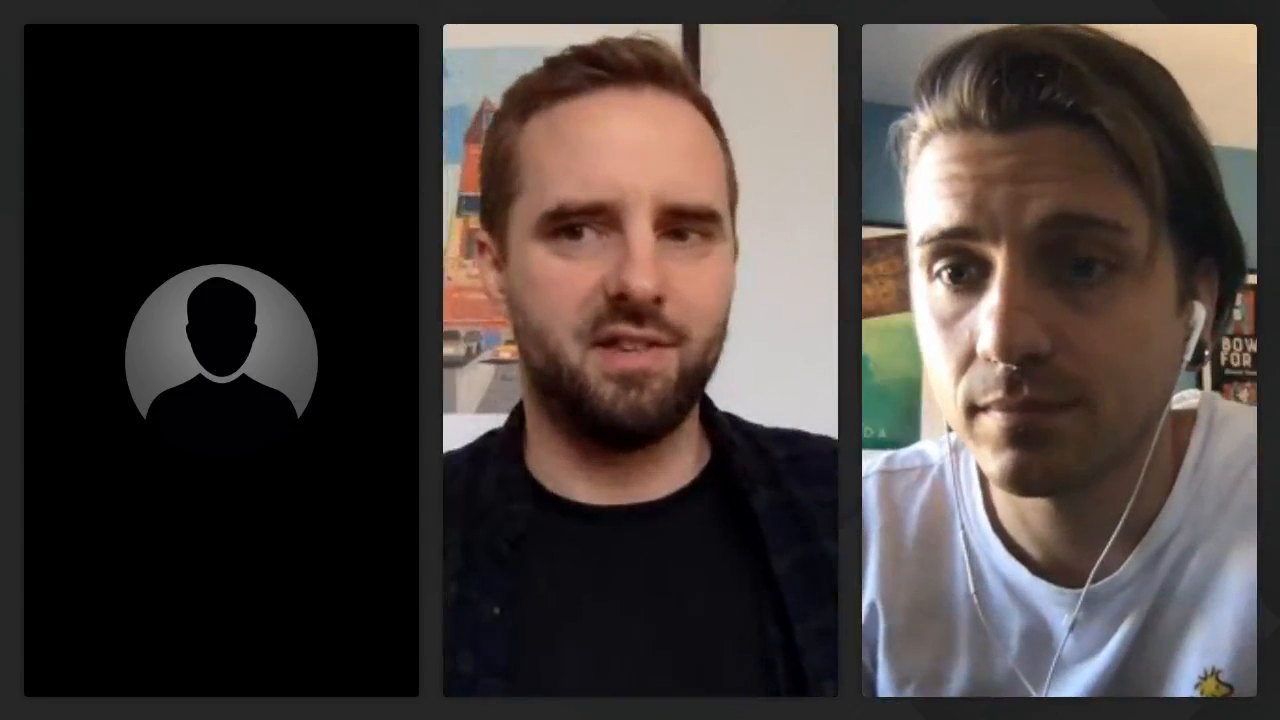